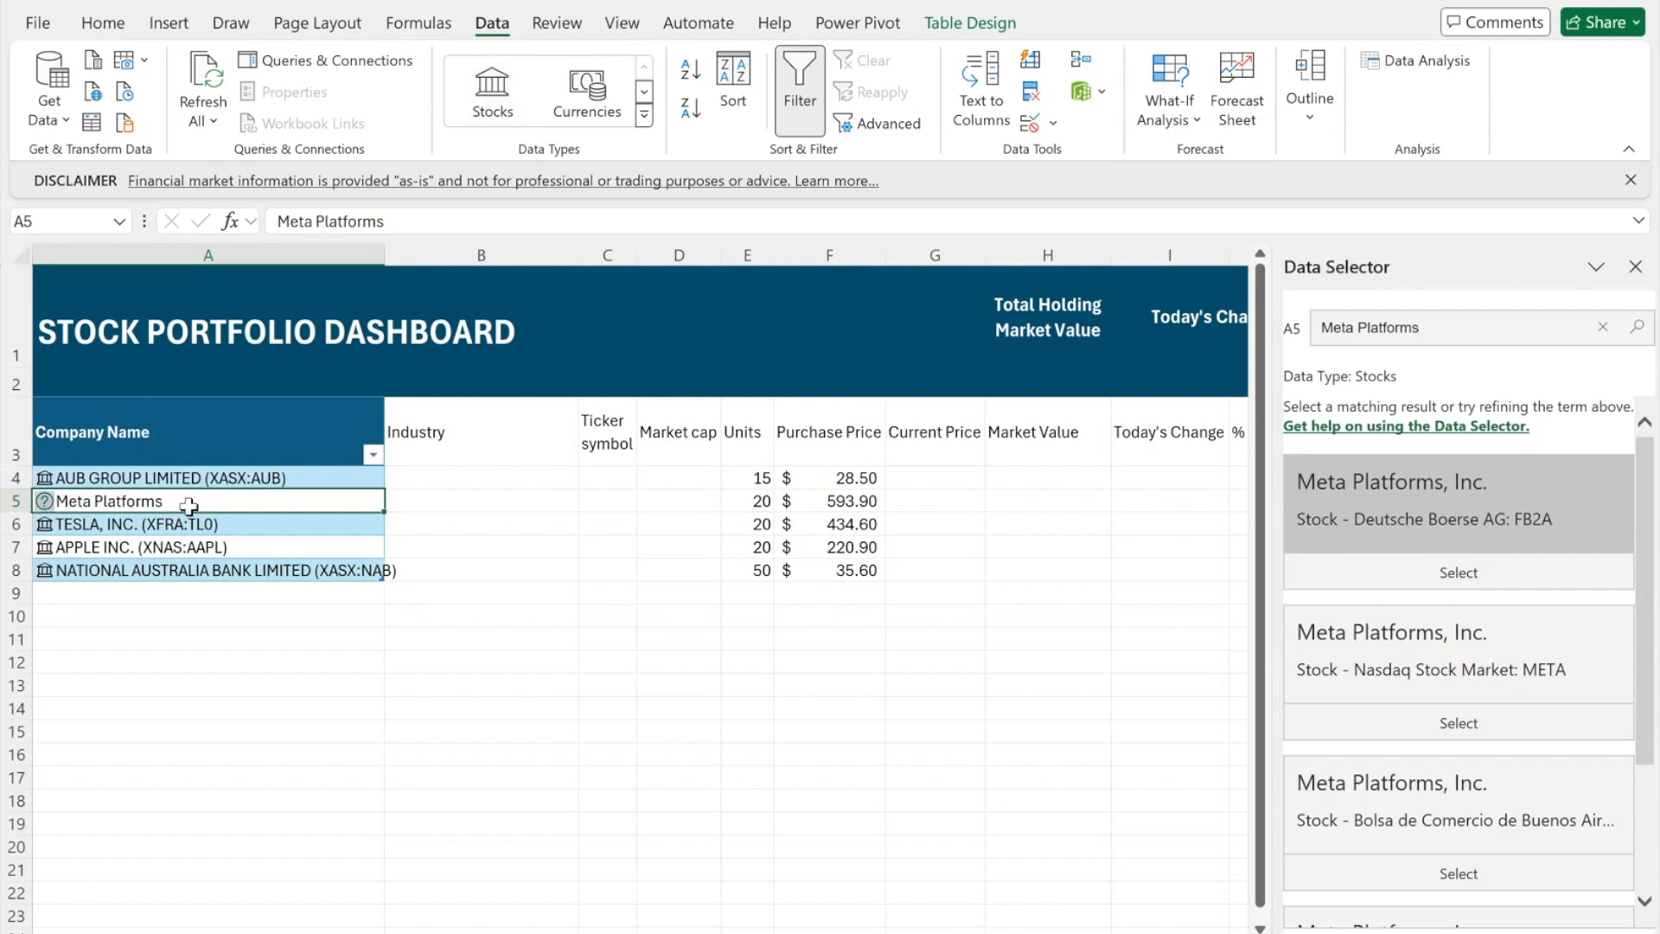
- Drop the exchange suffix from Meta Platforms and relink it to its Nasdaq META listing
{"action": "left_click", "coordinate": [1484, 578]}
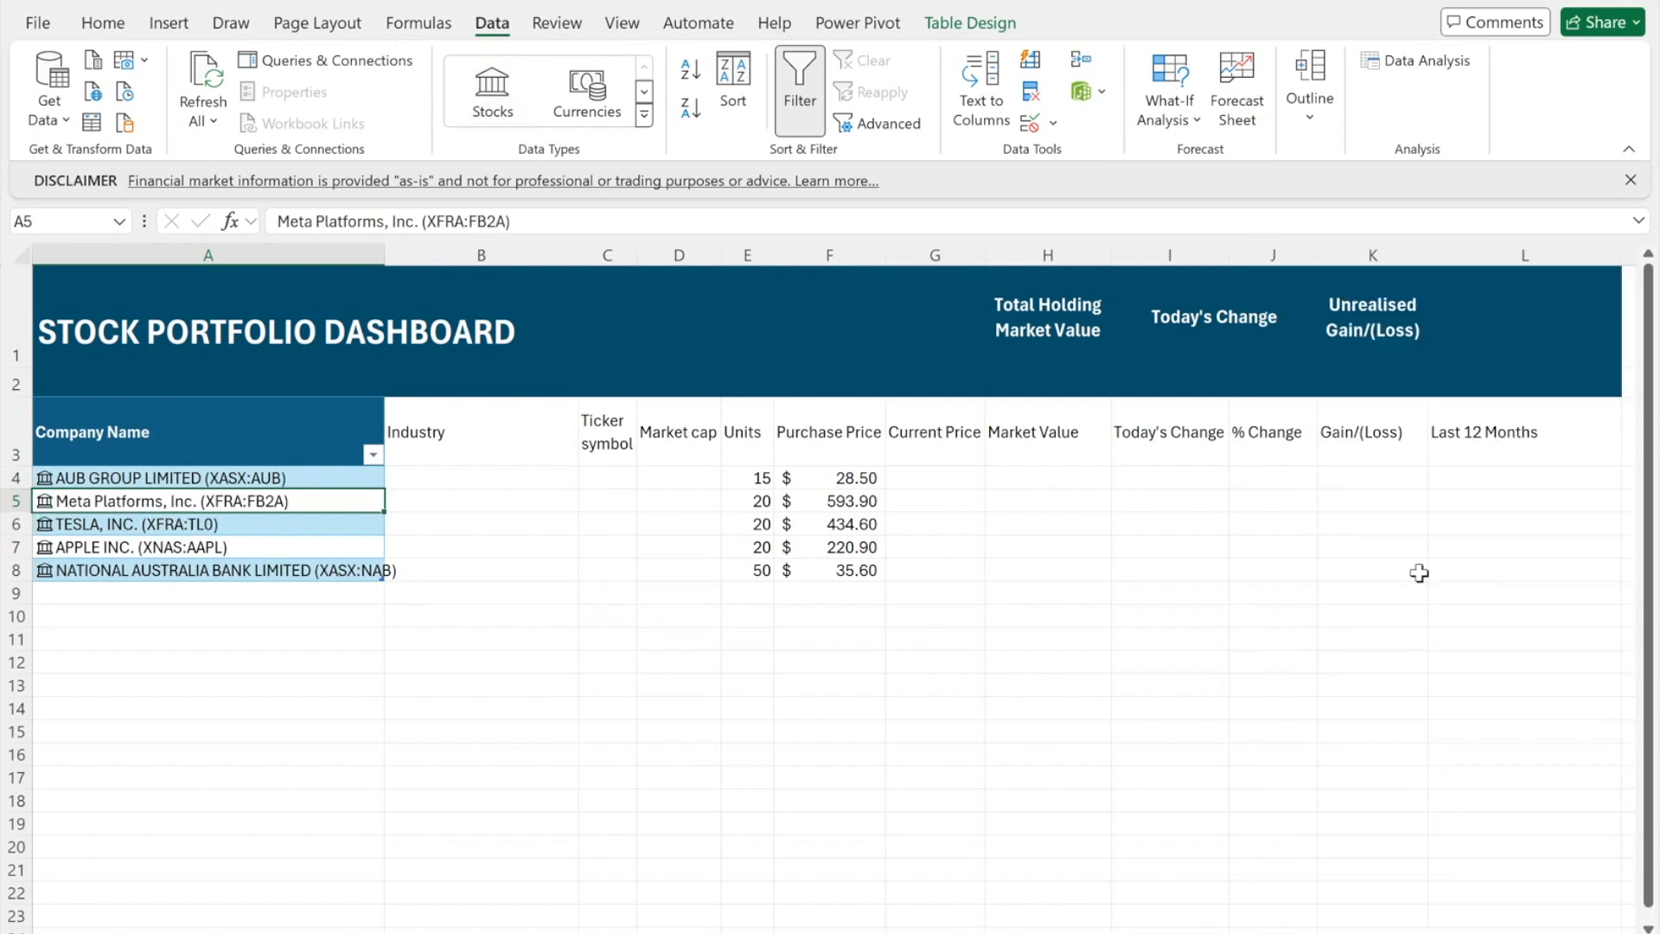
{"action": "left_click", "coordinate": [45, 502]}
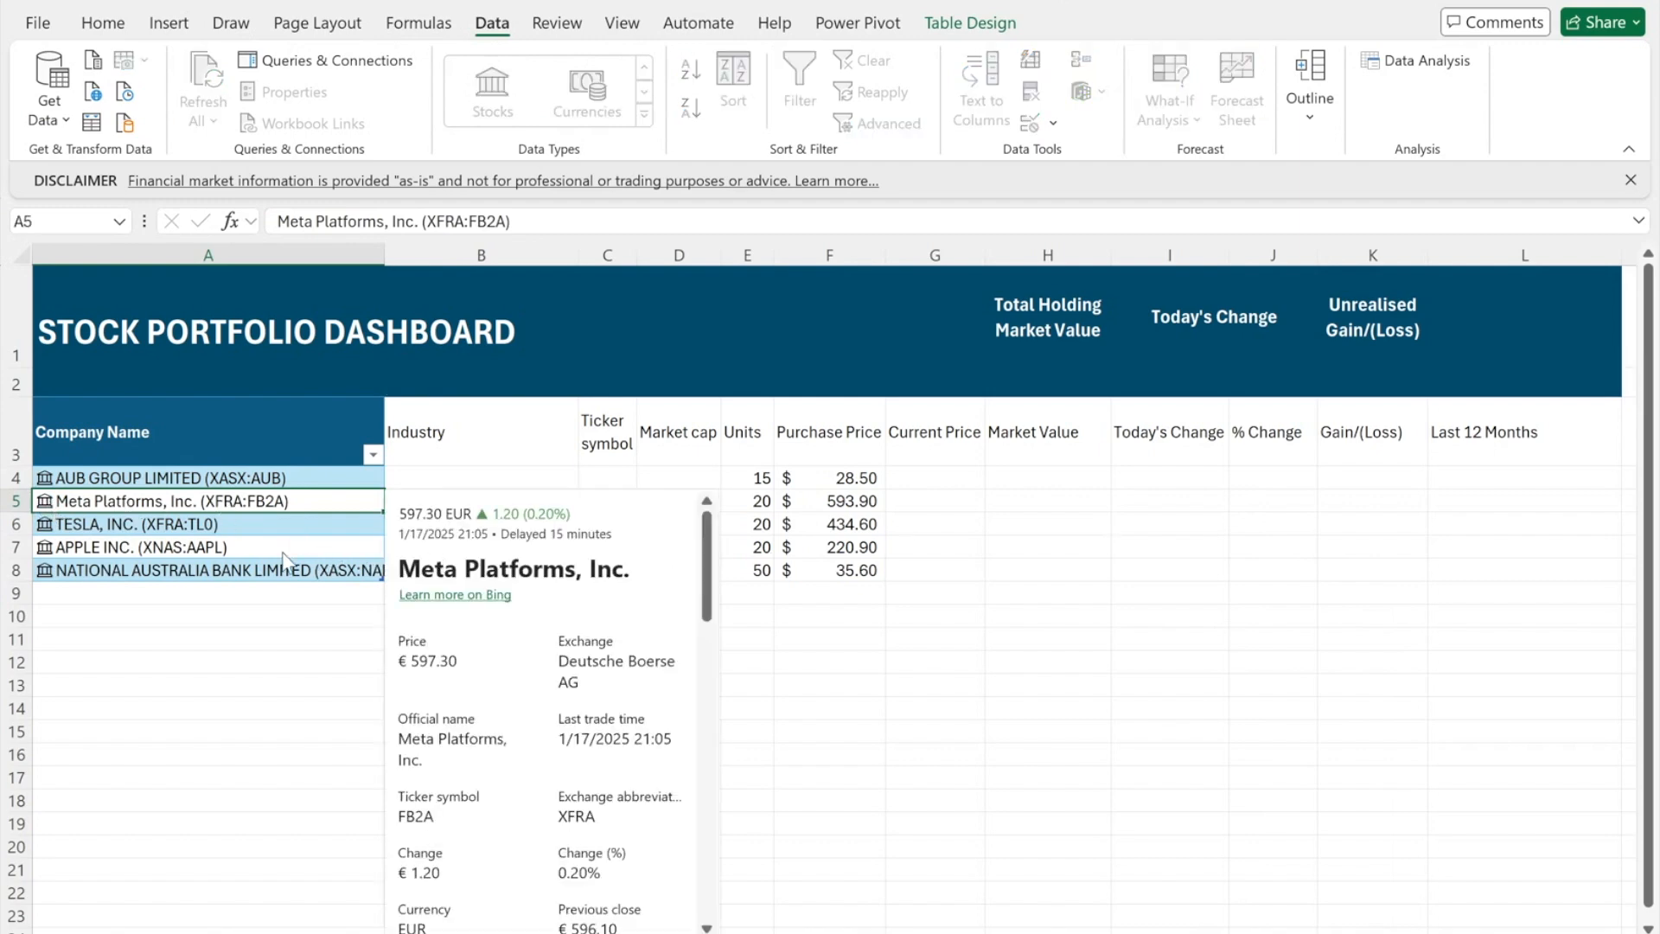
{"action": "left_click", "coordinate": [223, 504]}
{"action": "double_click", "coordinate": [222, 502]}
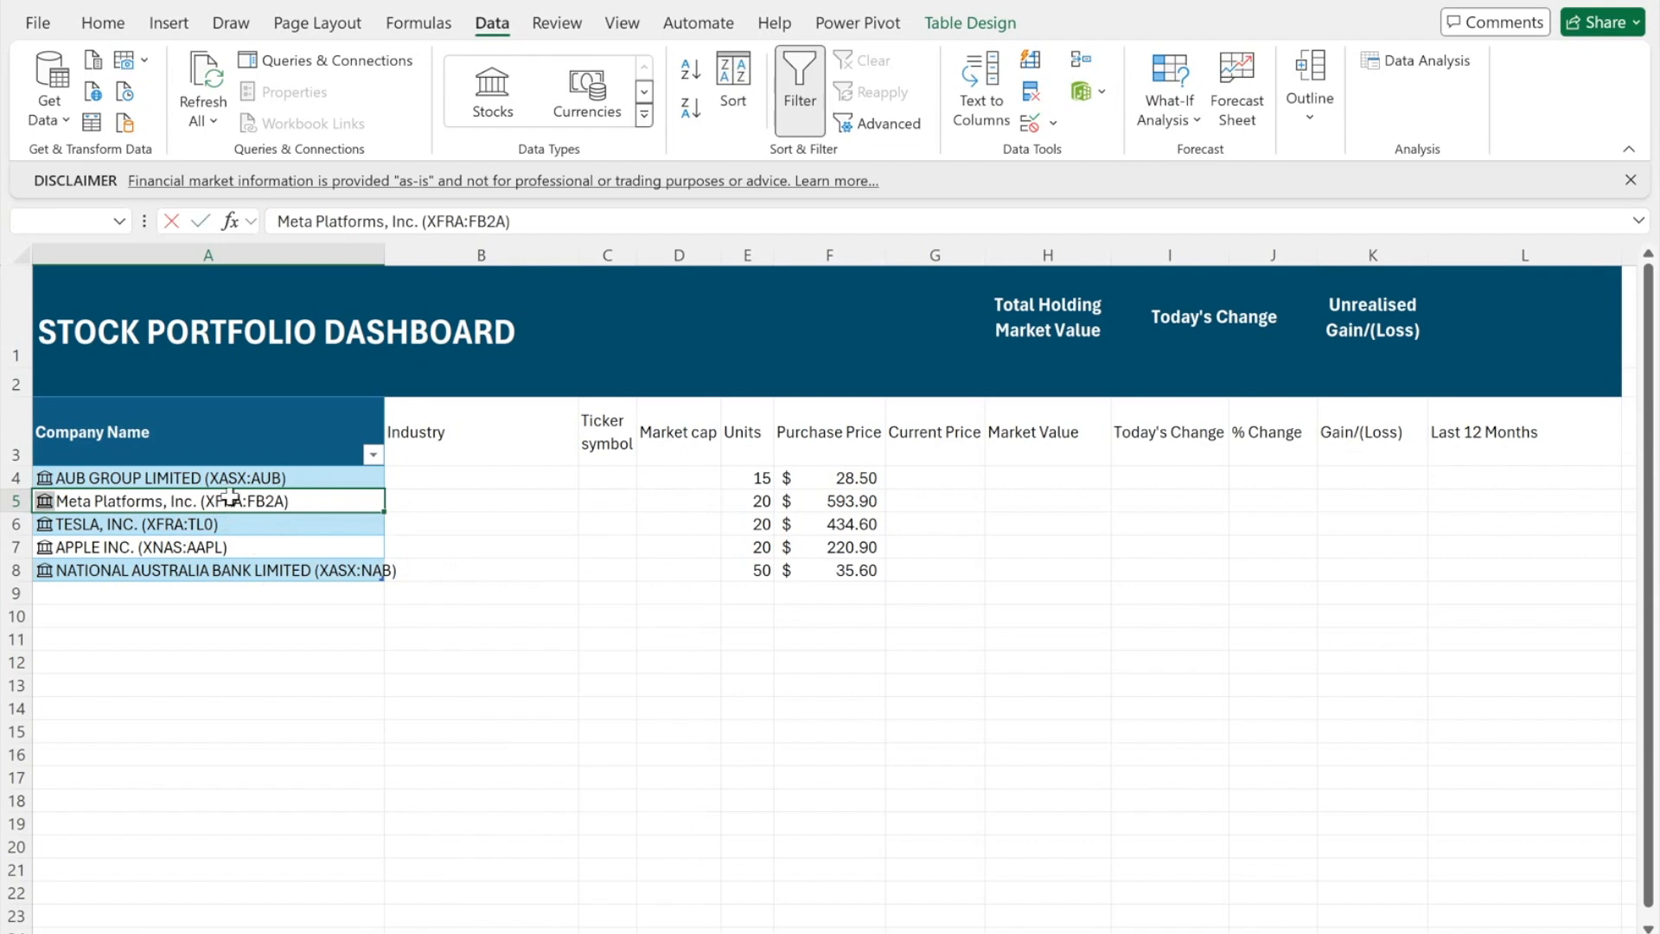
{"action": "left_click_drag", "start_coordinate": [308, 501], "coordinate": [142, 504]}
{"action": "key", "text": "BackSpace"}
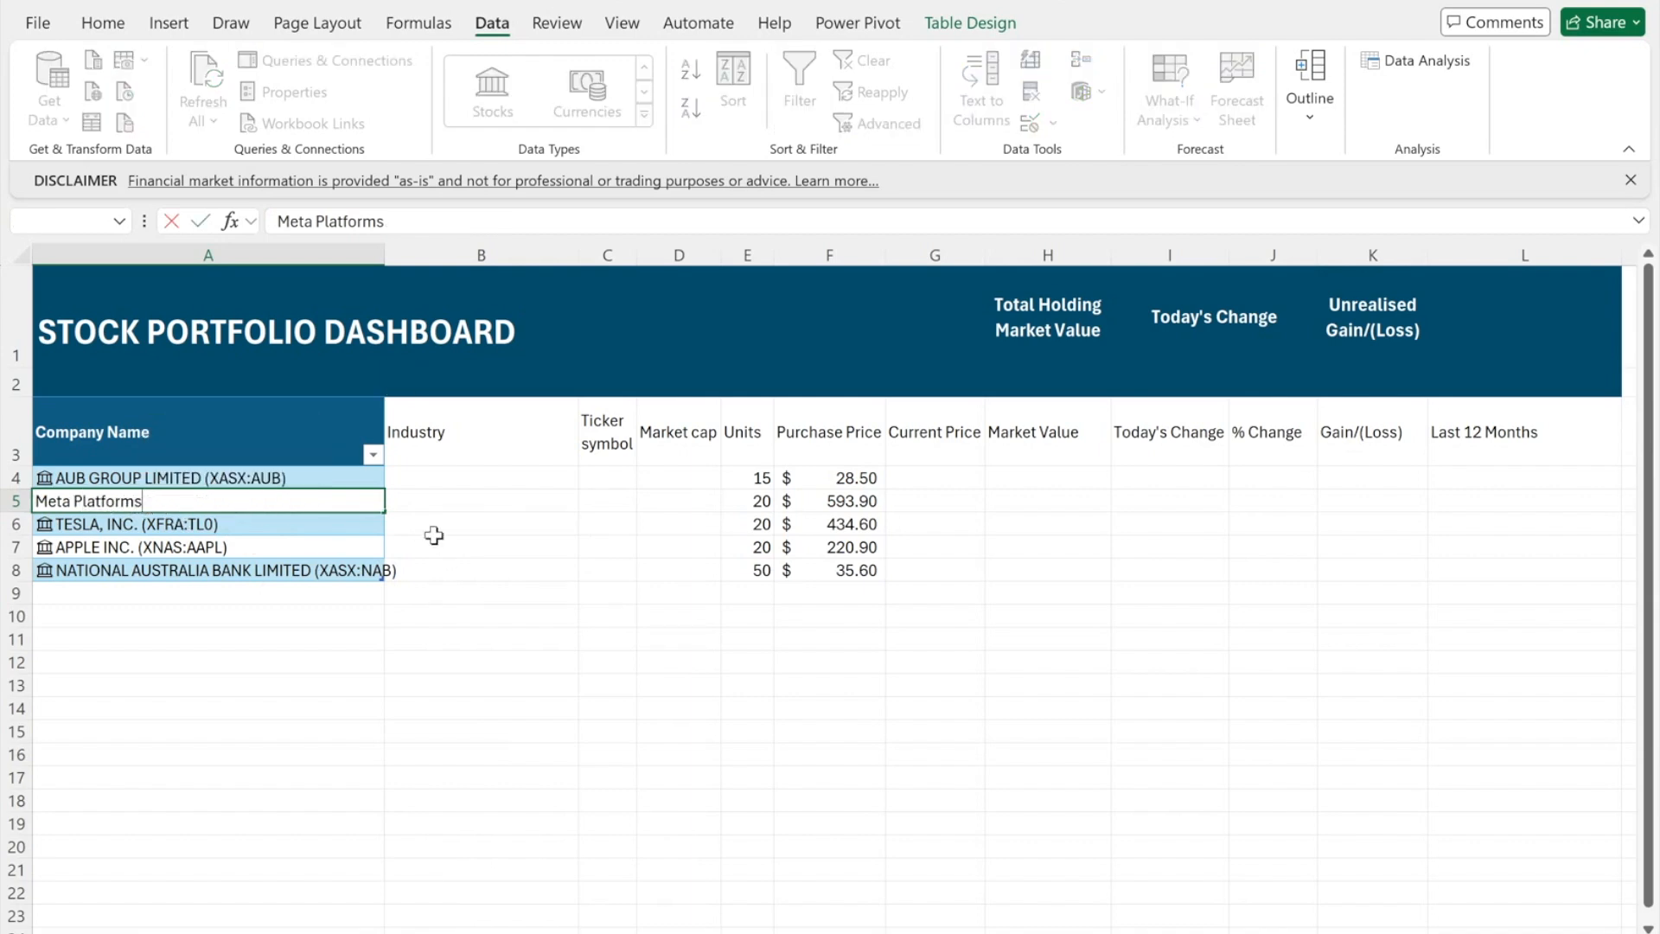
{"action": "key", "text": "Return"}
{"action": "left_click", "coordinate": [67, 501]}
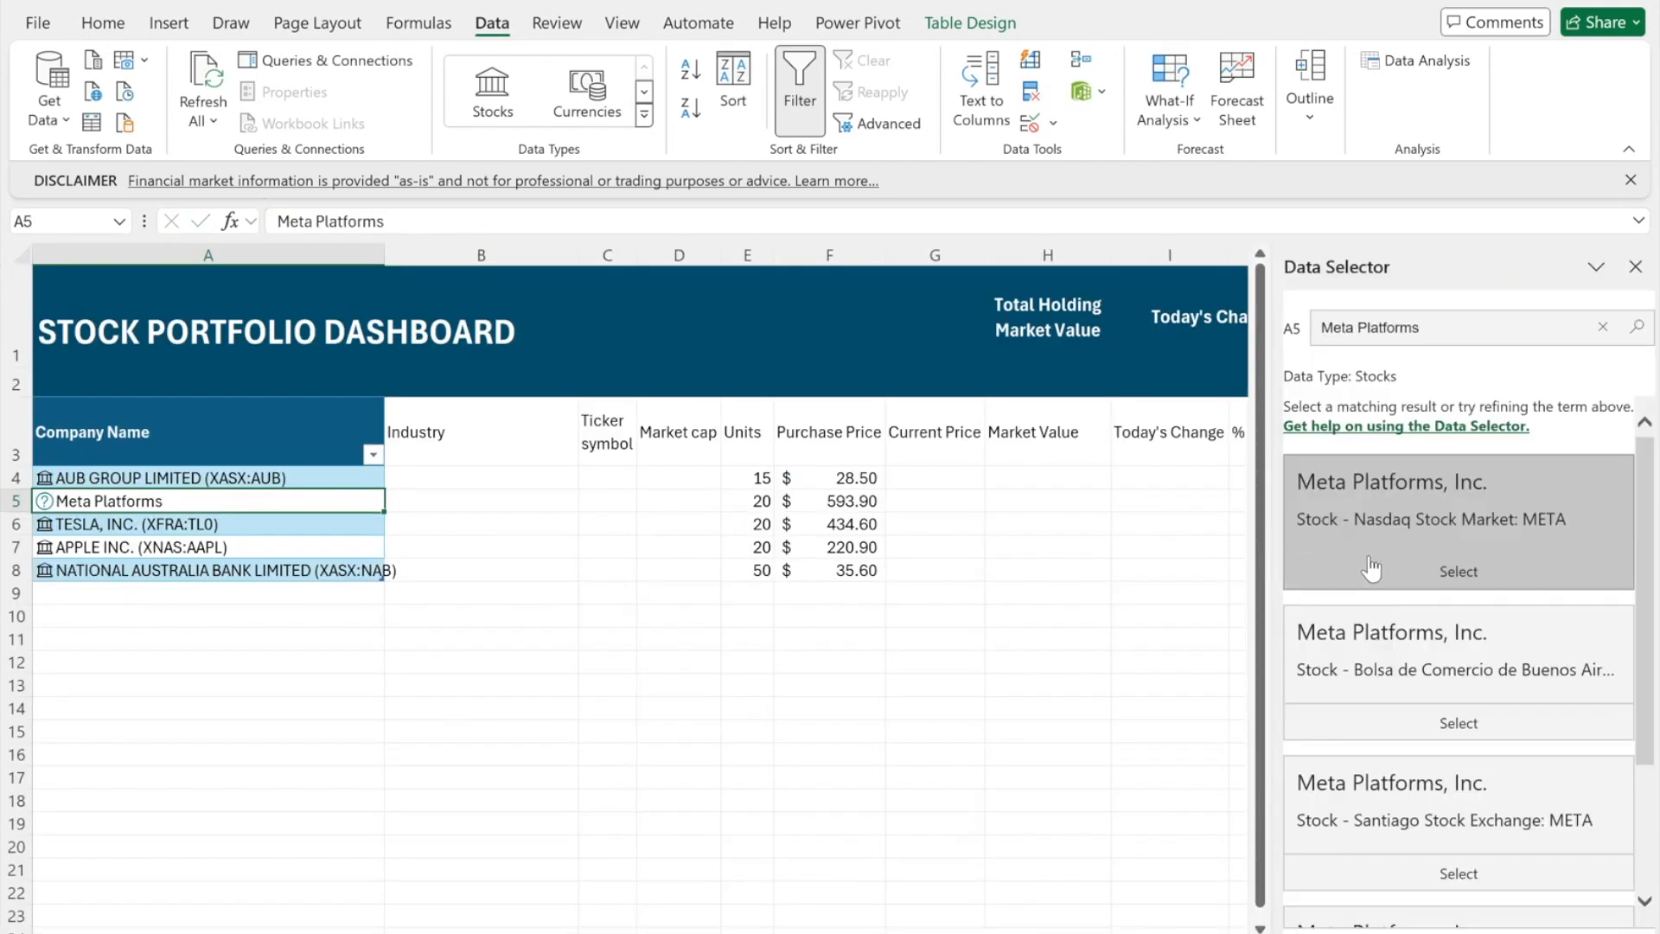
{"action": "left_click", "coordinate": [1386, 570]}
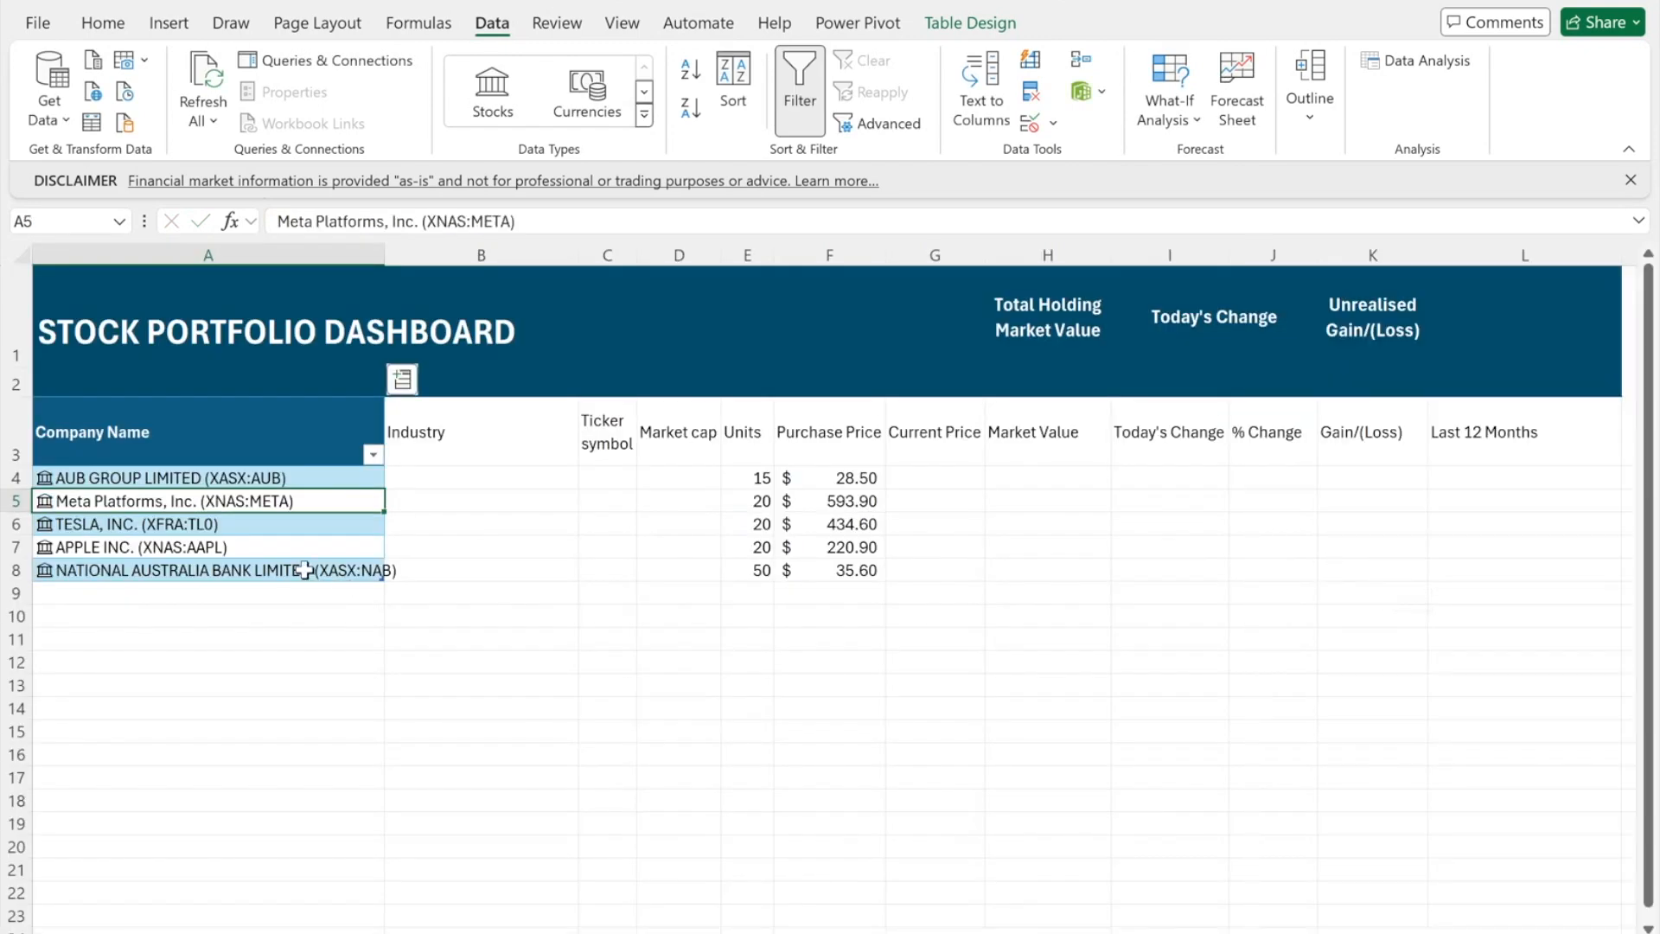
- Drop the exchange suffix from Tesla and relink it to its Nasdaq listing, XNAS:TSLA
{"action": "left_click", "coordinate": [222, 523]}
{"action": "double_click", "coordinate": [197, 524]}
{"action": "left_click_drag", "start_coordinate": [197, 524], "coordinate": [79, 523]}
{"action": "key", "text": "BackSpace"}
{"action": "key", "text": "Return"}
{"action": "double_click", "coordinate": [226, 522]}
{"action": "left_click_drag", "start_coordinate": [223, 522], "coordinate": [132, 510]}
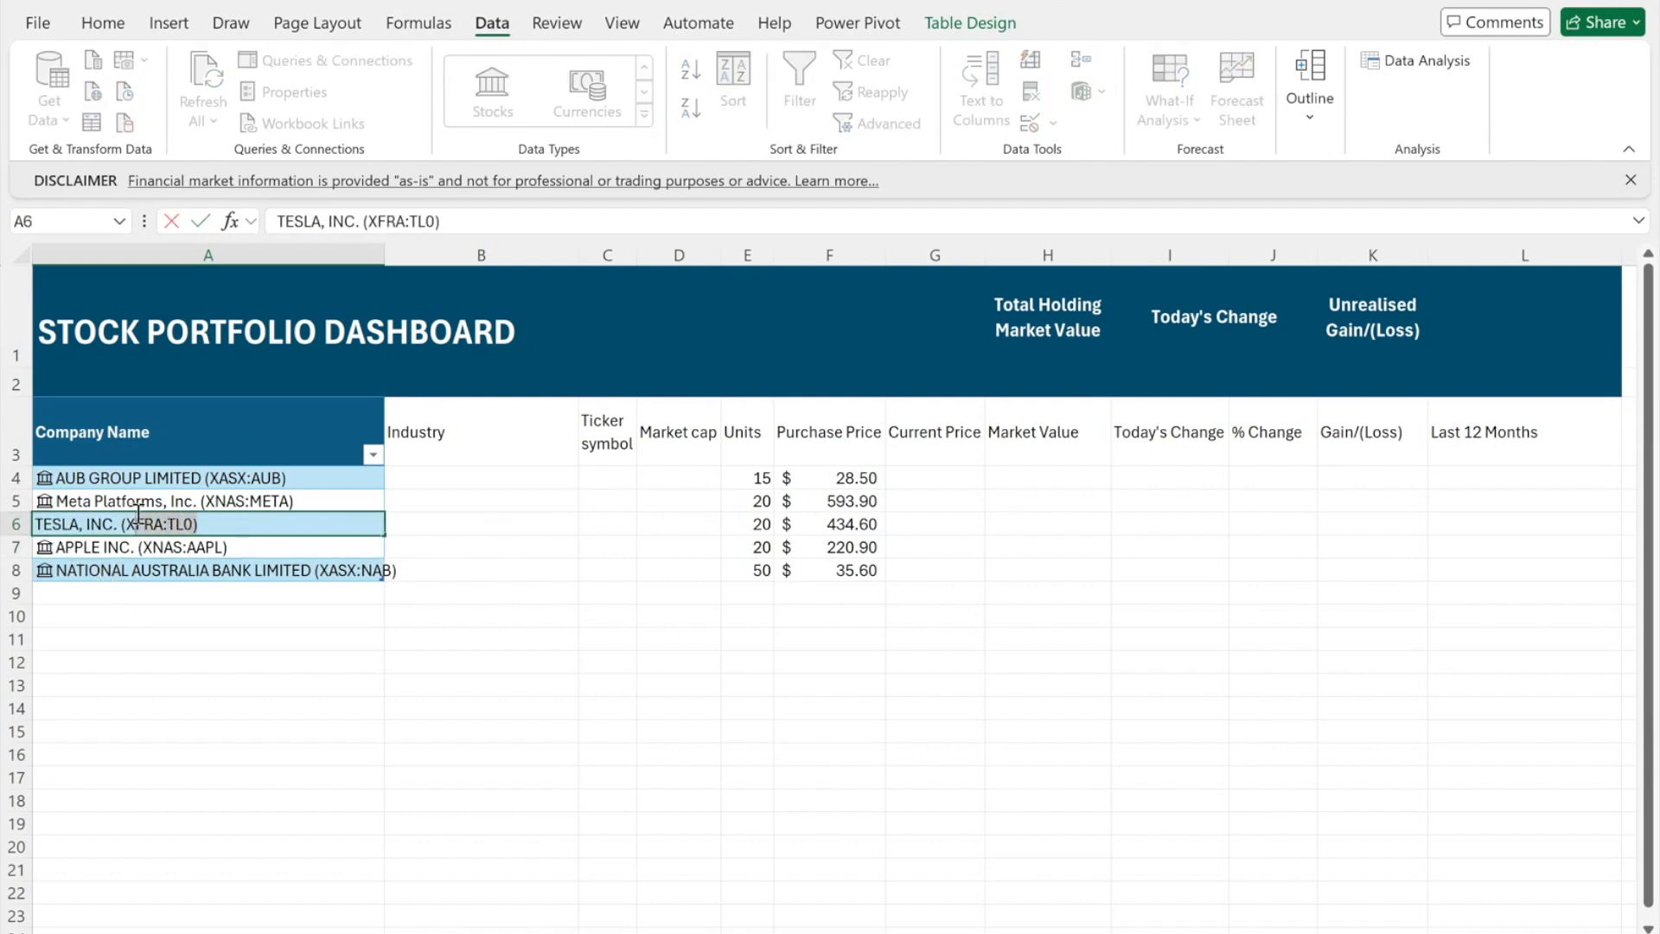
{"action": "left_click", "coordinate": [524, 593]}
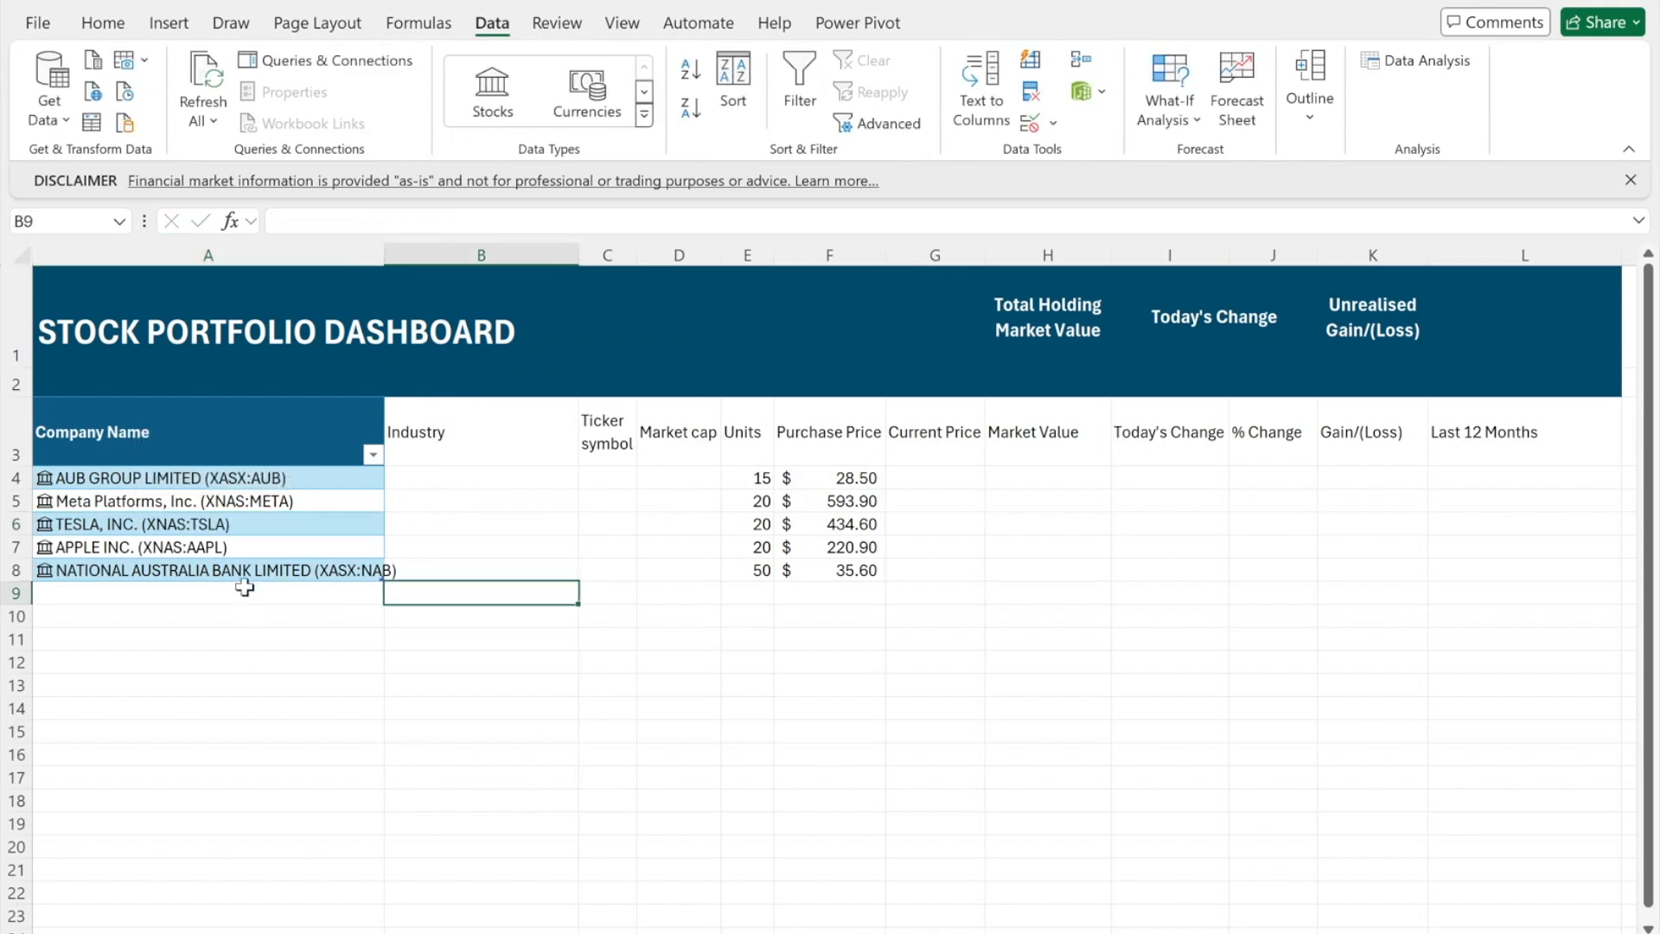
{"action": "left_click", "coordinate": [524, 642]}
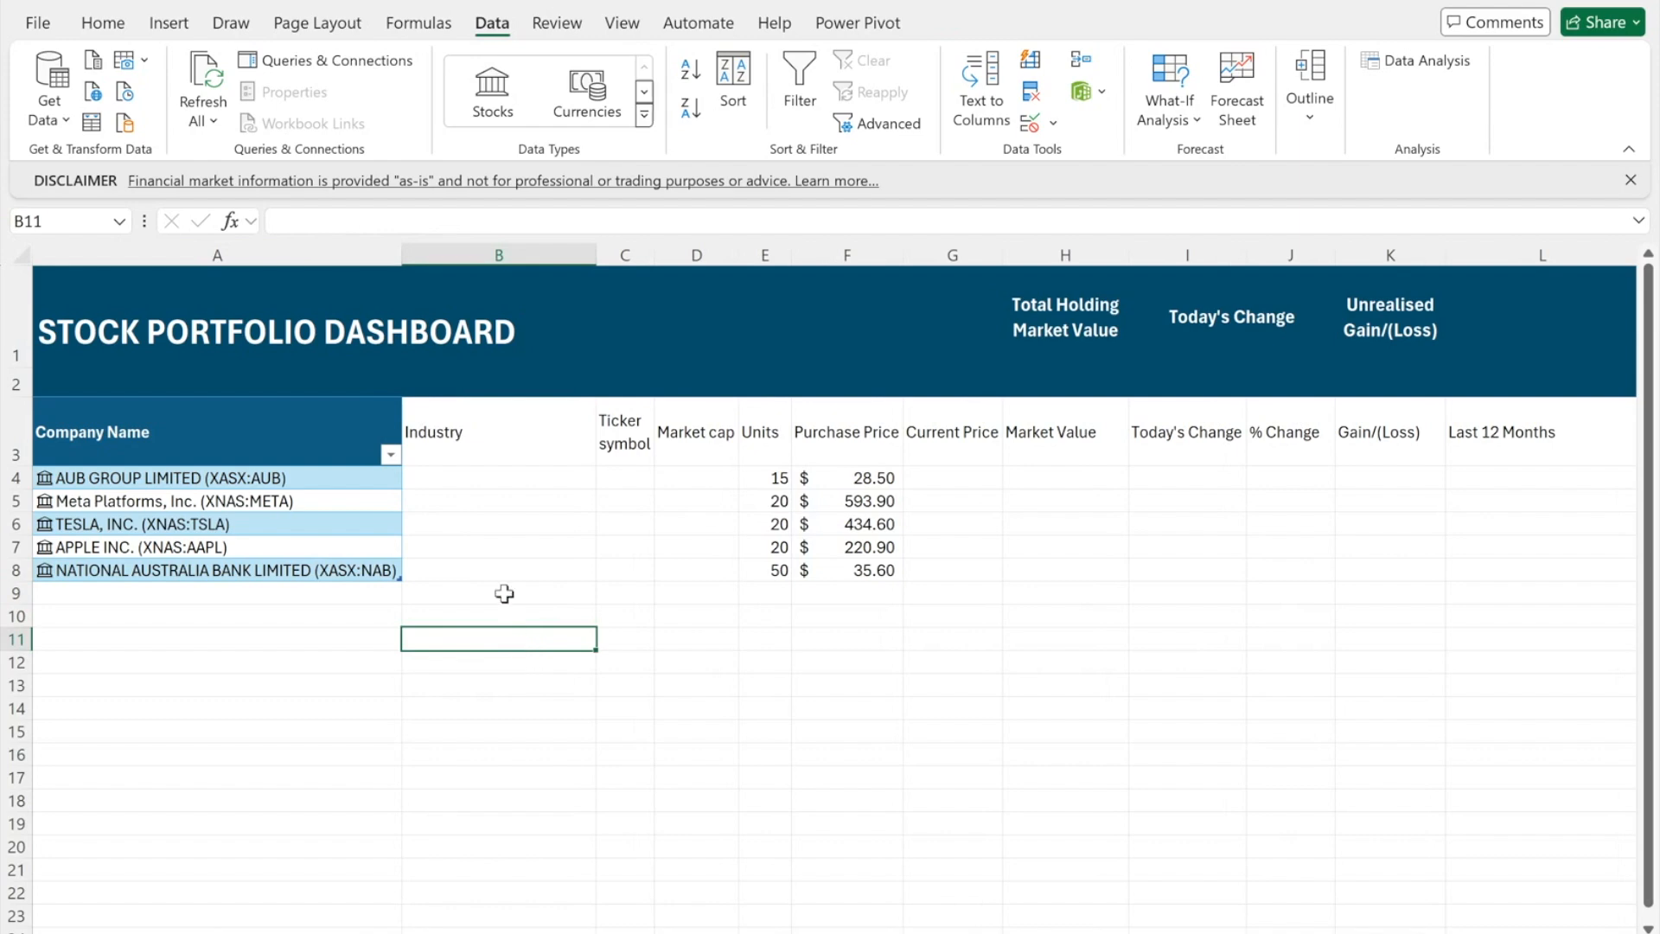
- Add the Industry field from the linked stocks, replacing the existing Industry column
{"action": "left_click", "coordinate": [381, 431]}
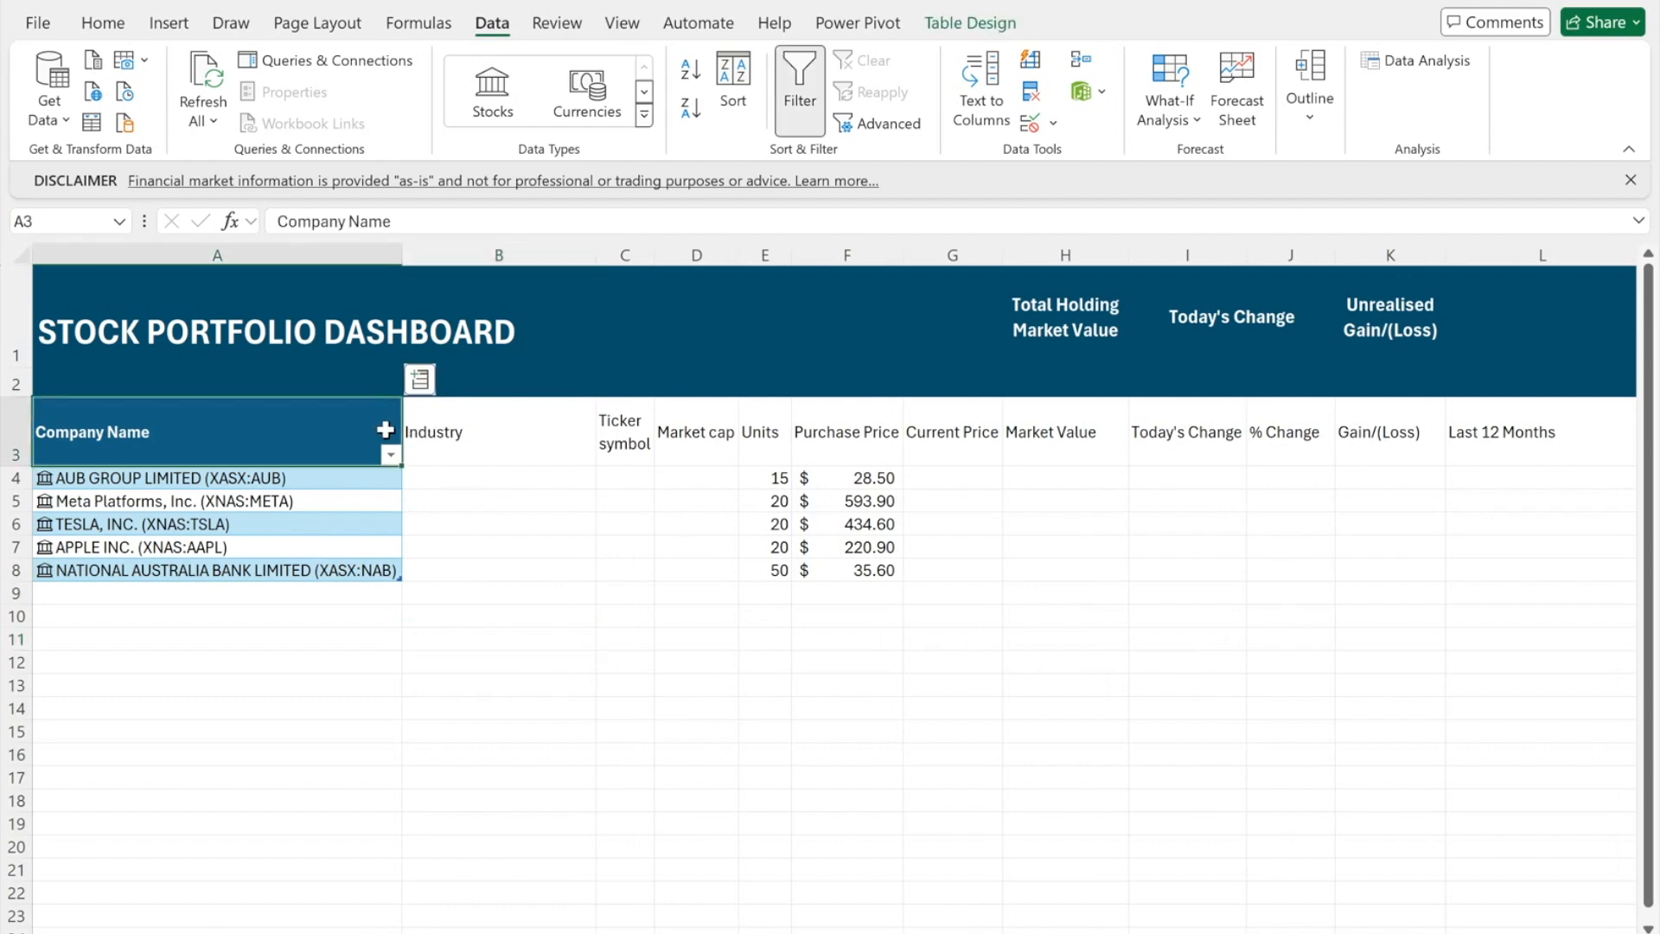
{"action": "left_click", "coordinate": [416, 389]}
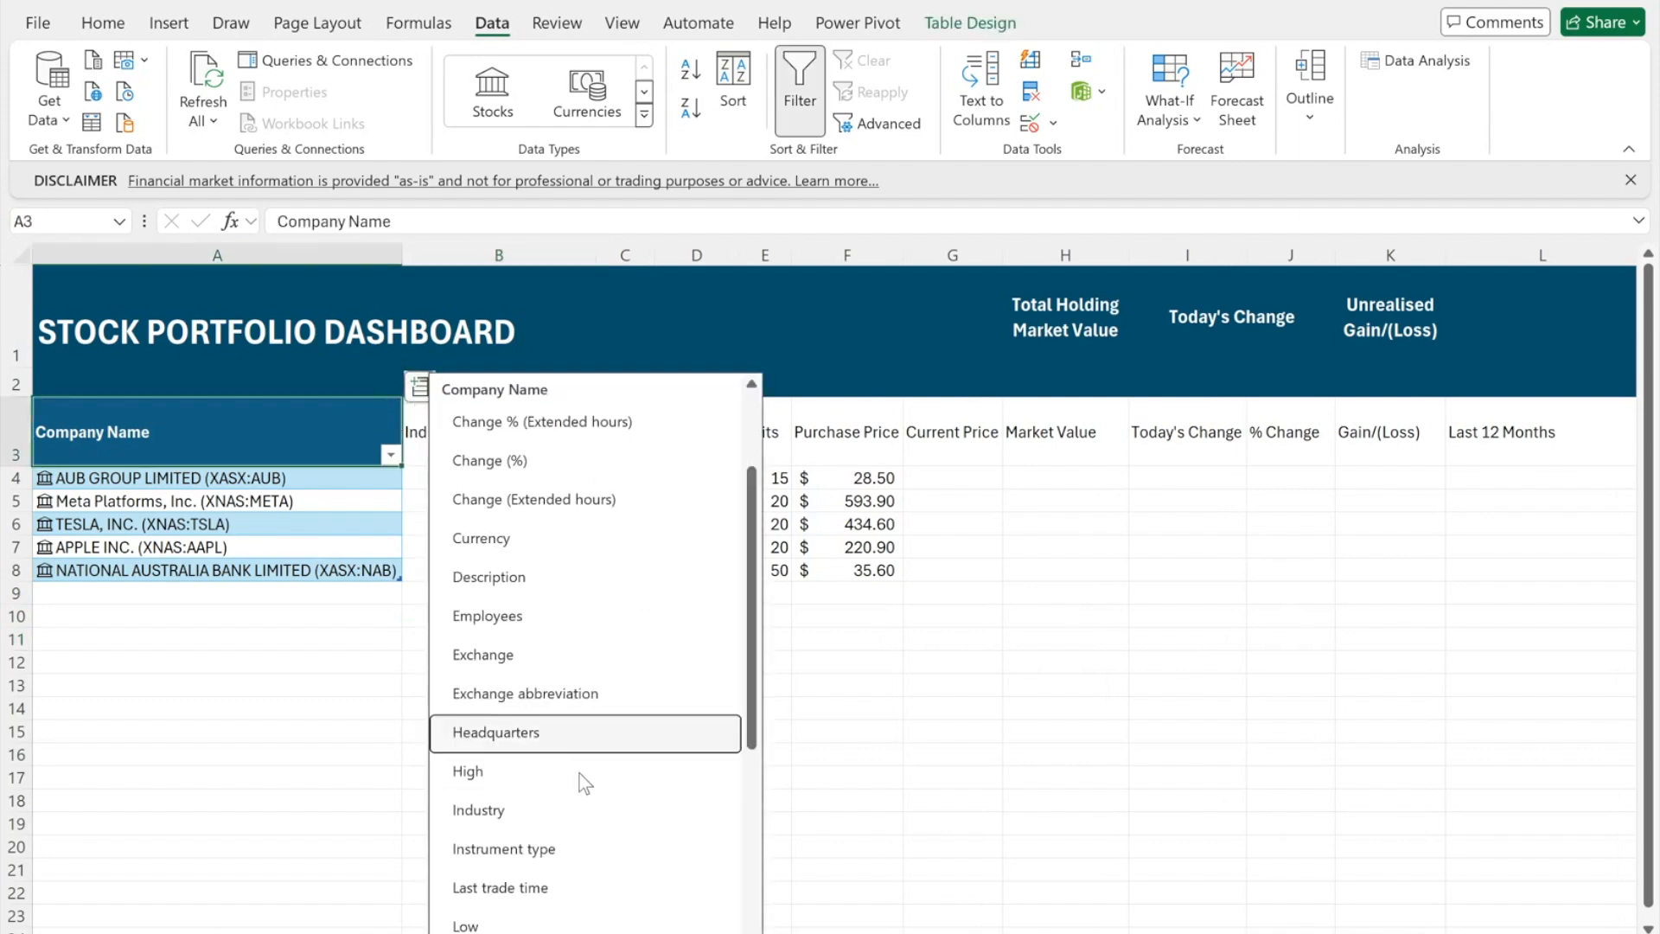
{"action": "scroll", "coordinate": [590, 837], "scroll_direction": "down", "scroll_amount": 2}
{"action": "scroll", "coordinate": [592, 843], "scroll_direction": "down", "scroll_amount": 5}
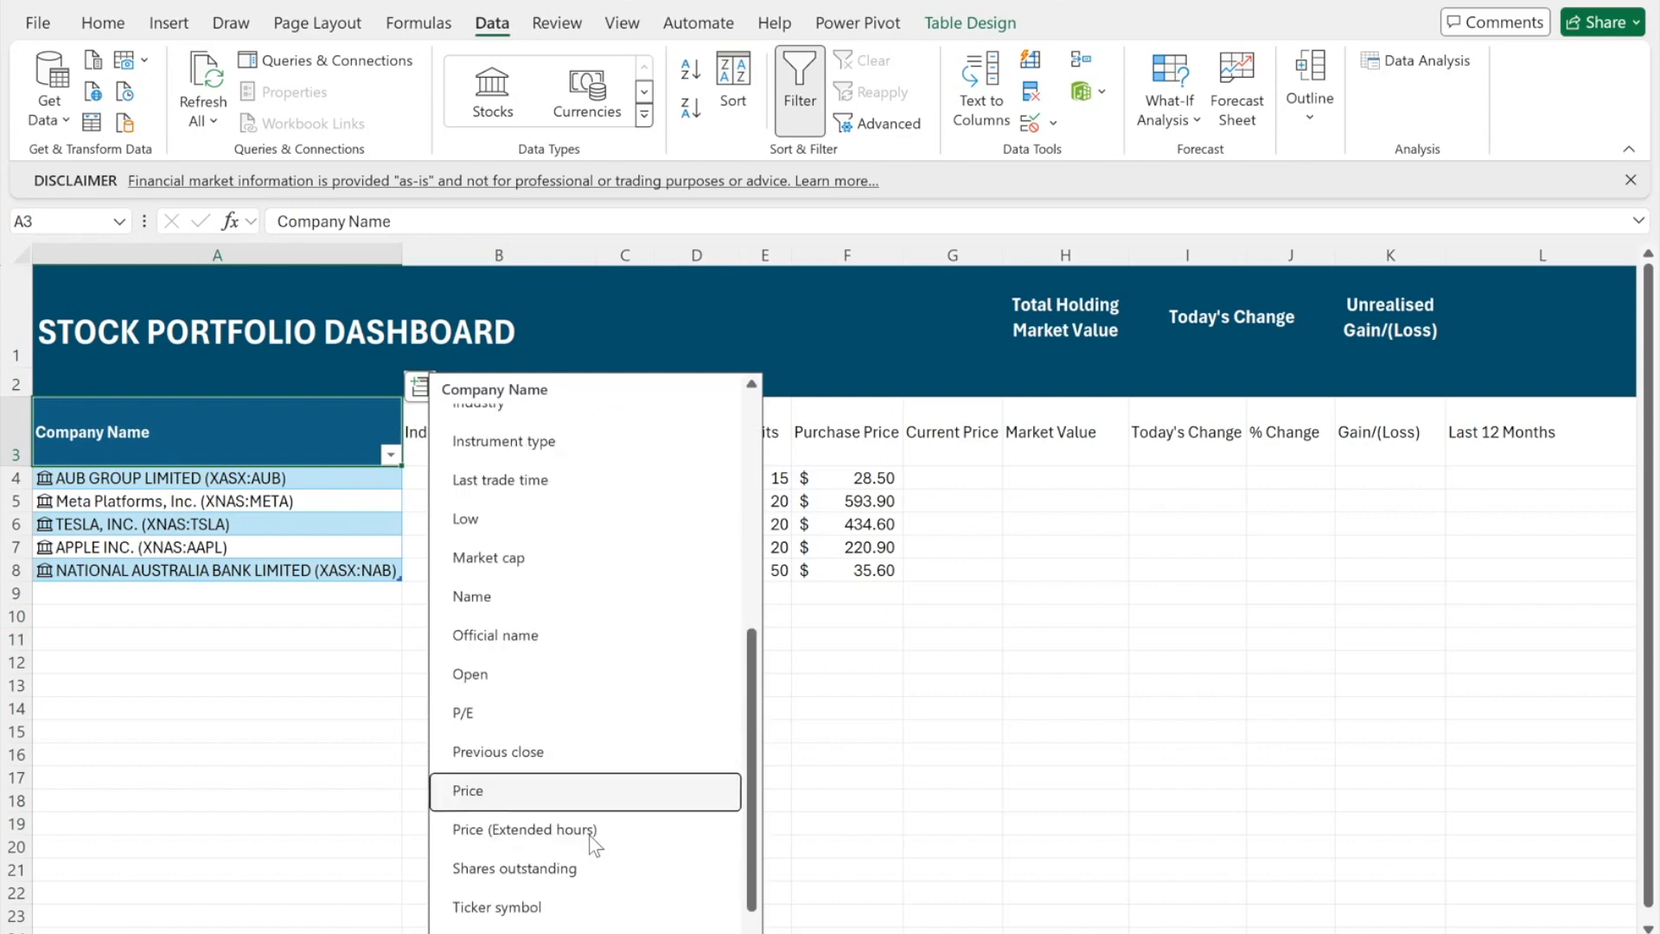
{"action": "scroll", "coordinate": [605, 571], "scroll_direction": "up", "scroll_amount": 2}
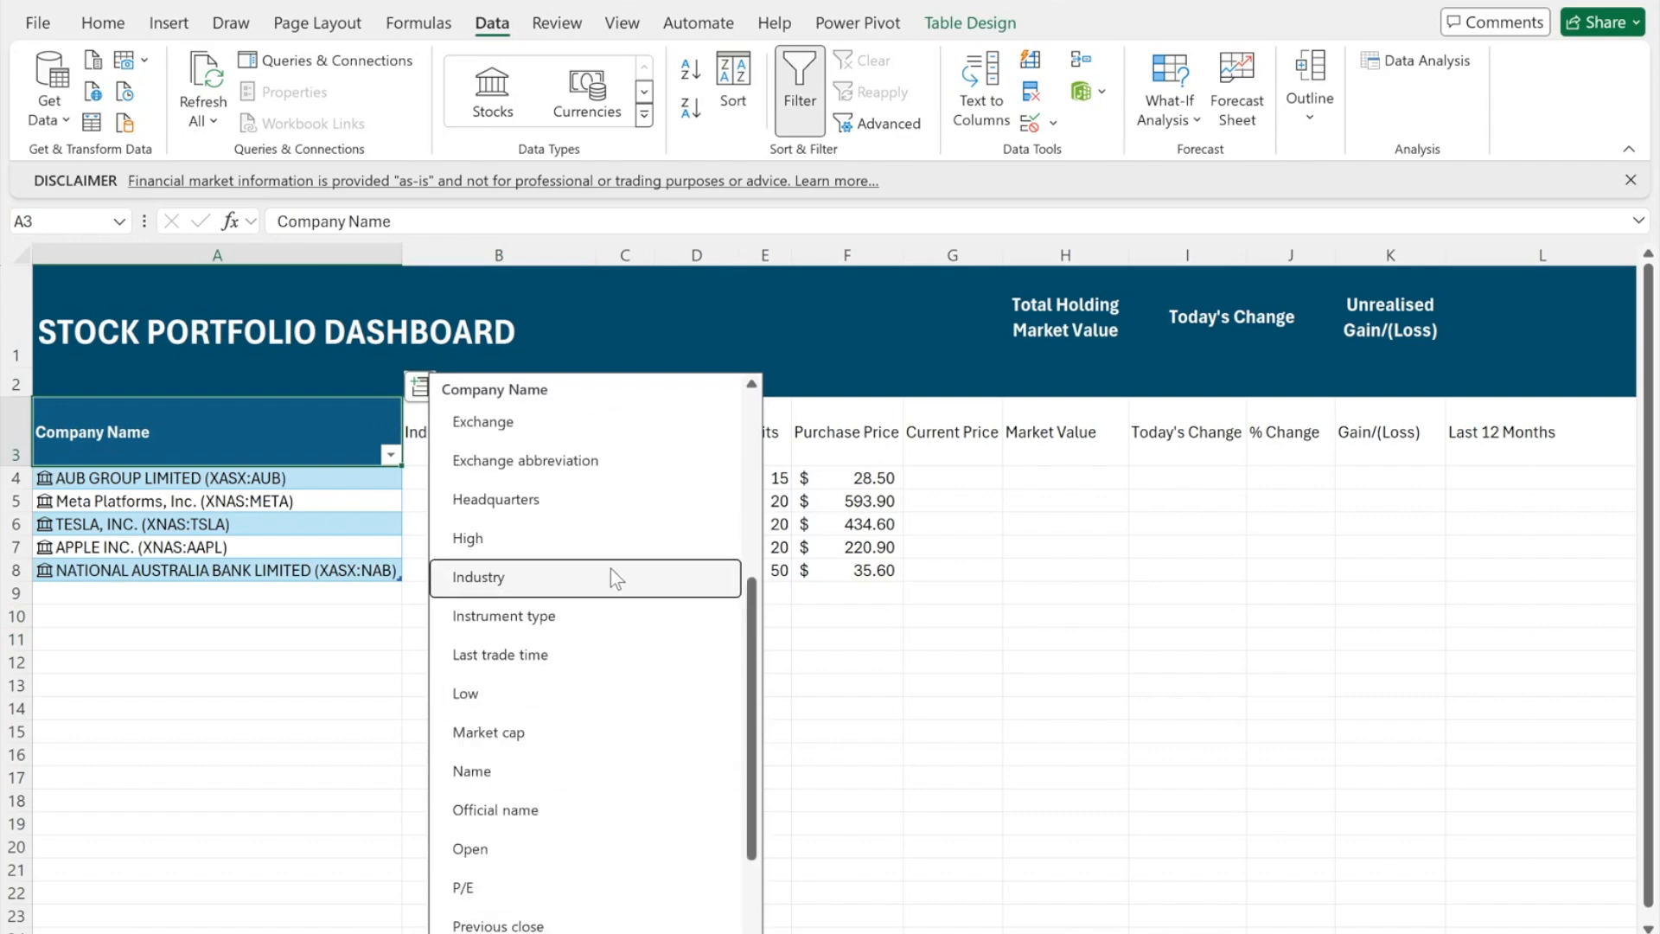
{"action": "left_click", "coordinate": [610, 577]}
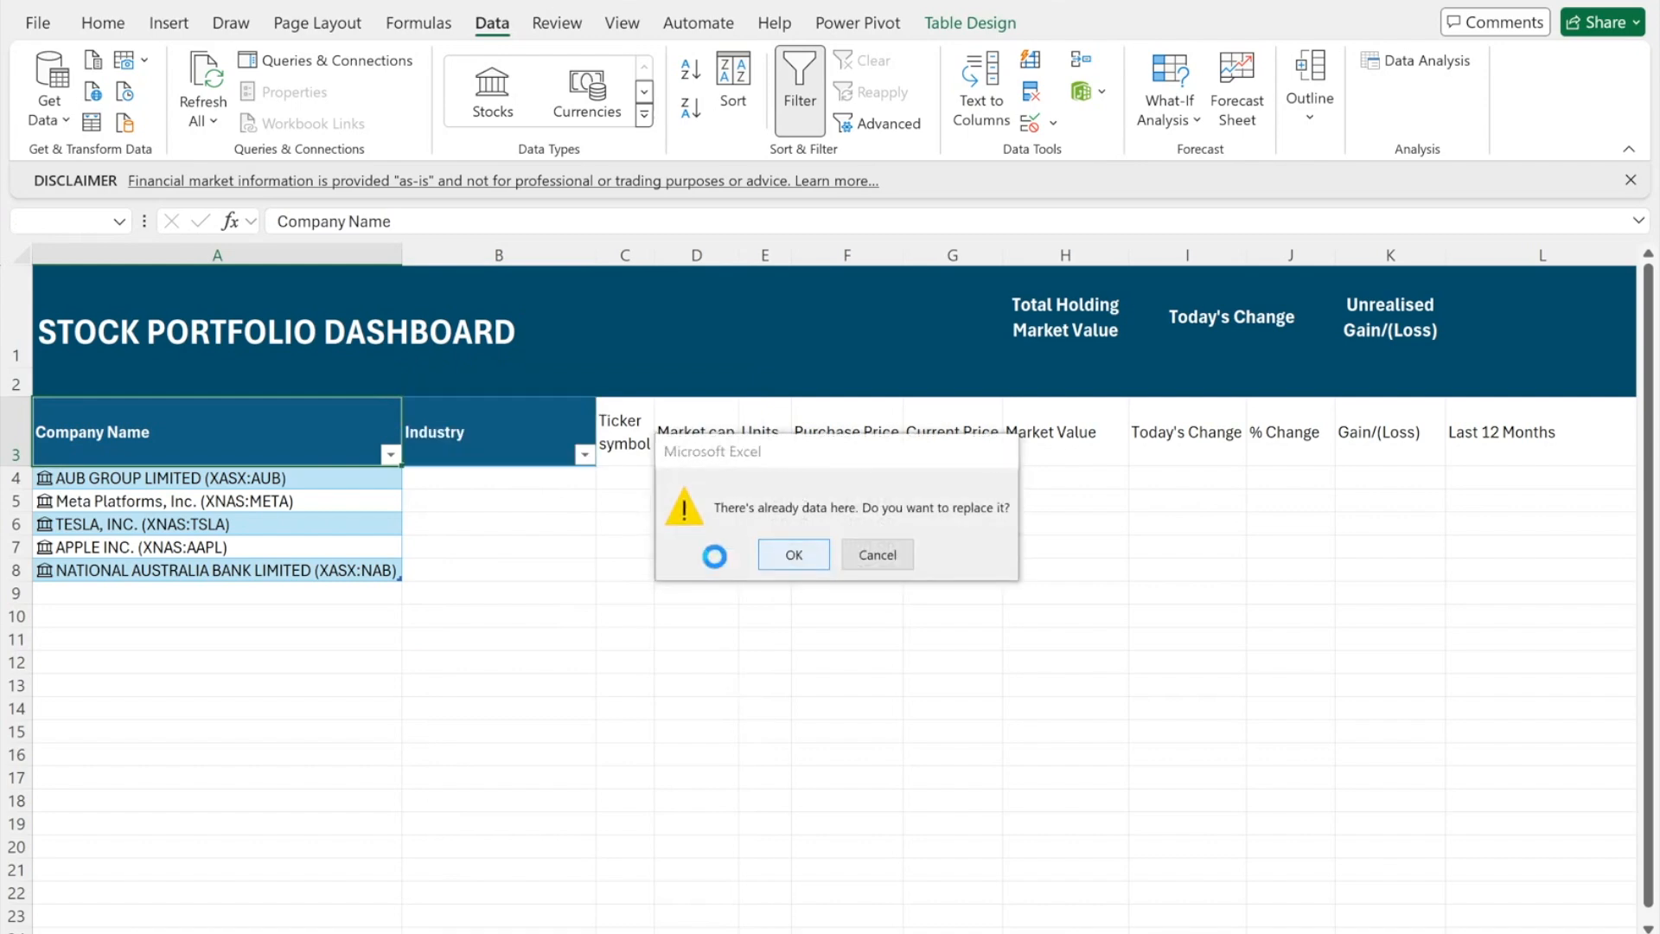
{"action": "left_click", "coordinate": [785, 552]}
- Add the Ticker symbol and Market cap fields, replacing their columns, and widen column D
{"action": "left_click", "coordinate": [518, 432]}
{"action": "left_click", "coordinate": [612, 387]}
{"action": "scroll", "coordinate": [759, 883], "scroll_direction": "down", "scroll_amount": 5}
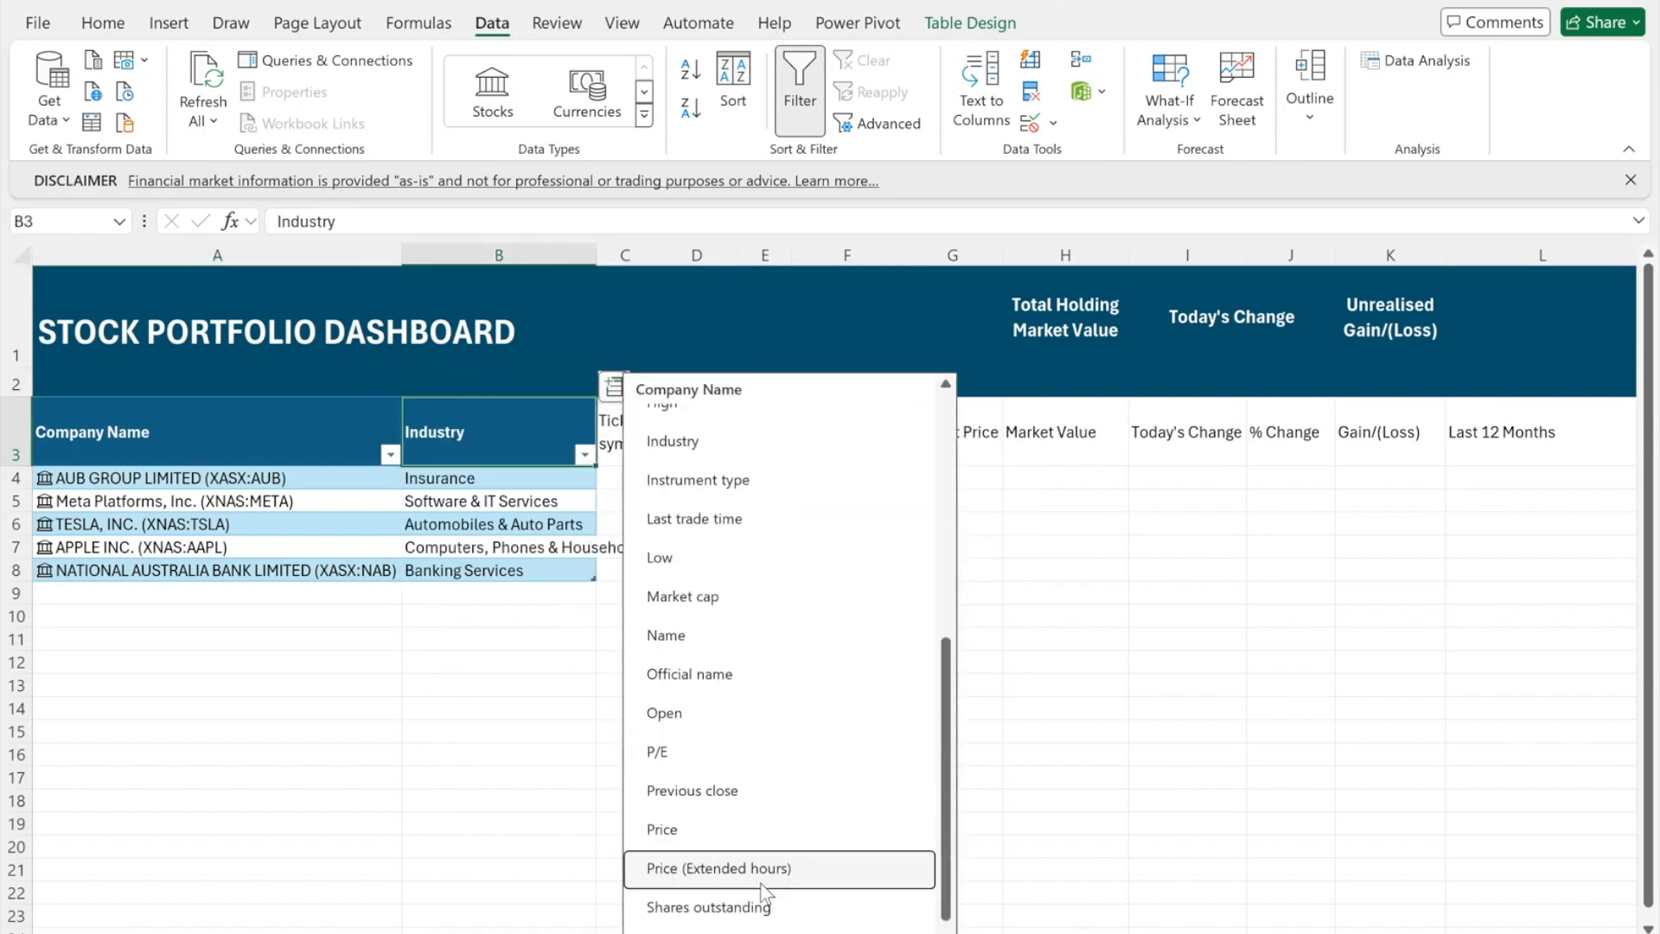
{"action": "left_click", "coordinate": [754, 851]}
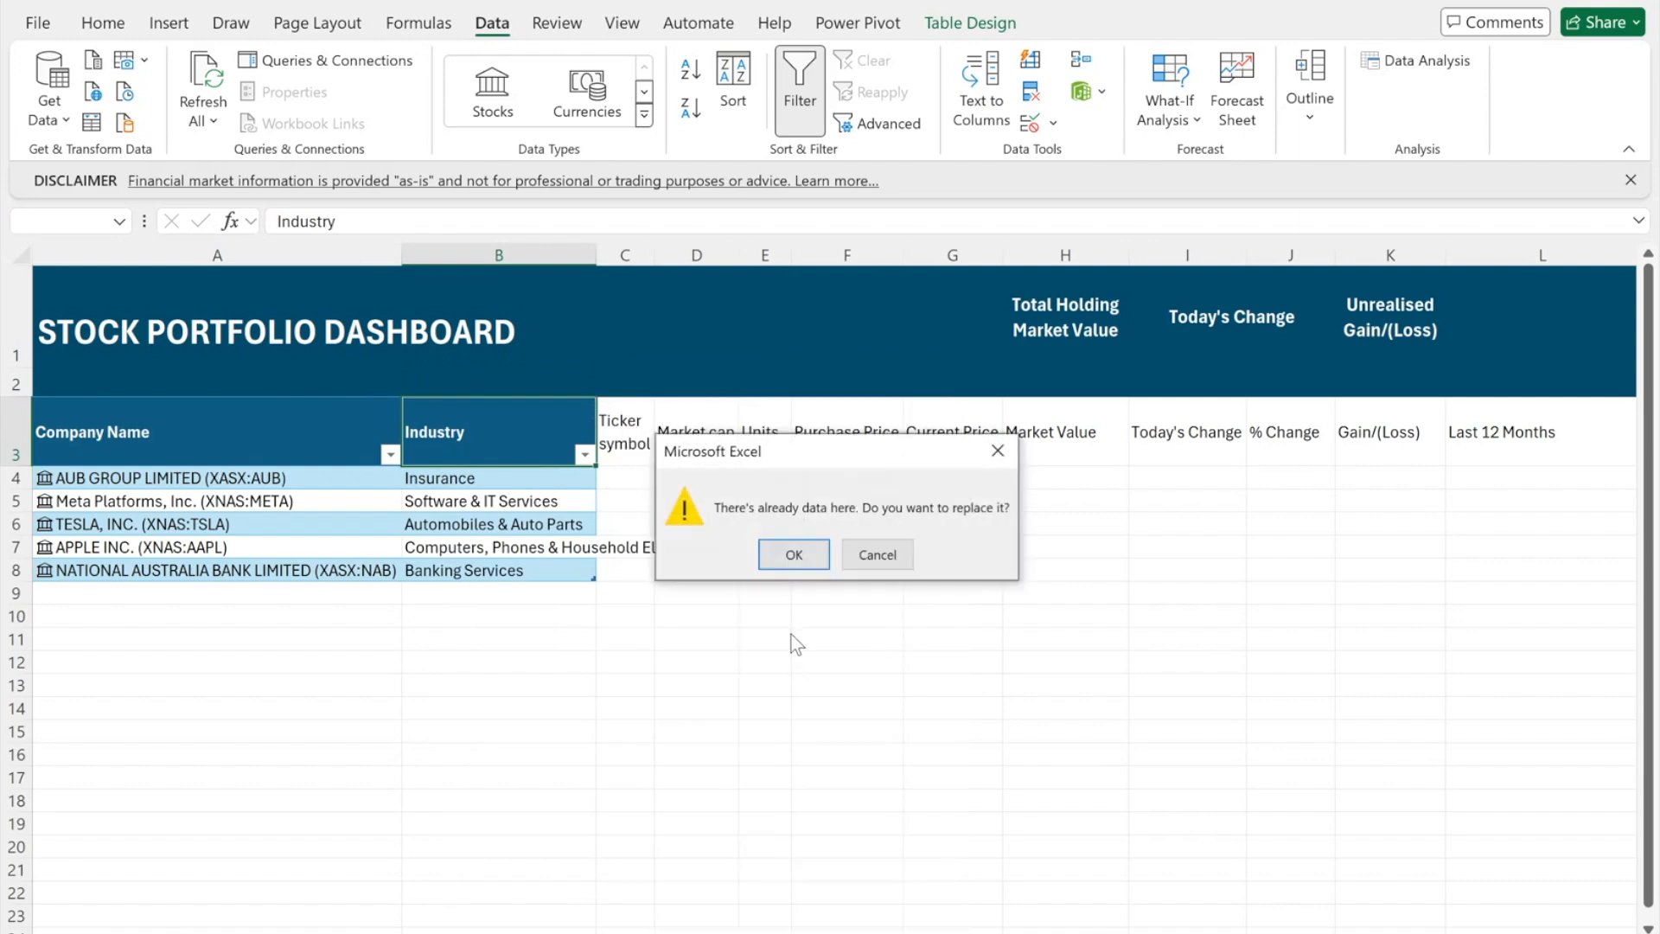
{"action": "left_click", "coordinate": [775, 557]}
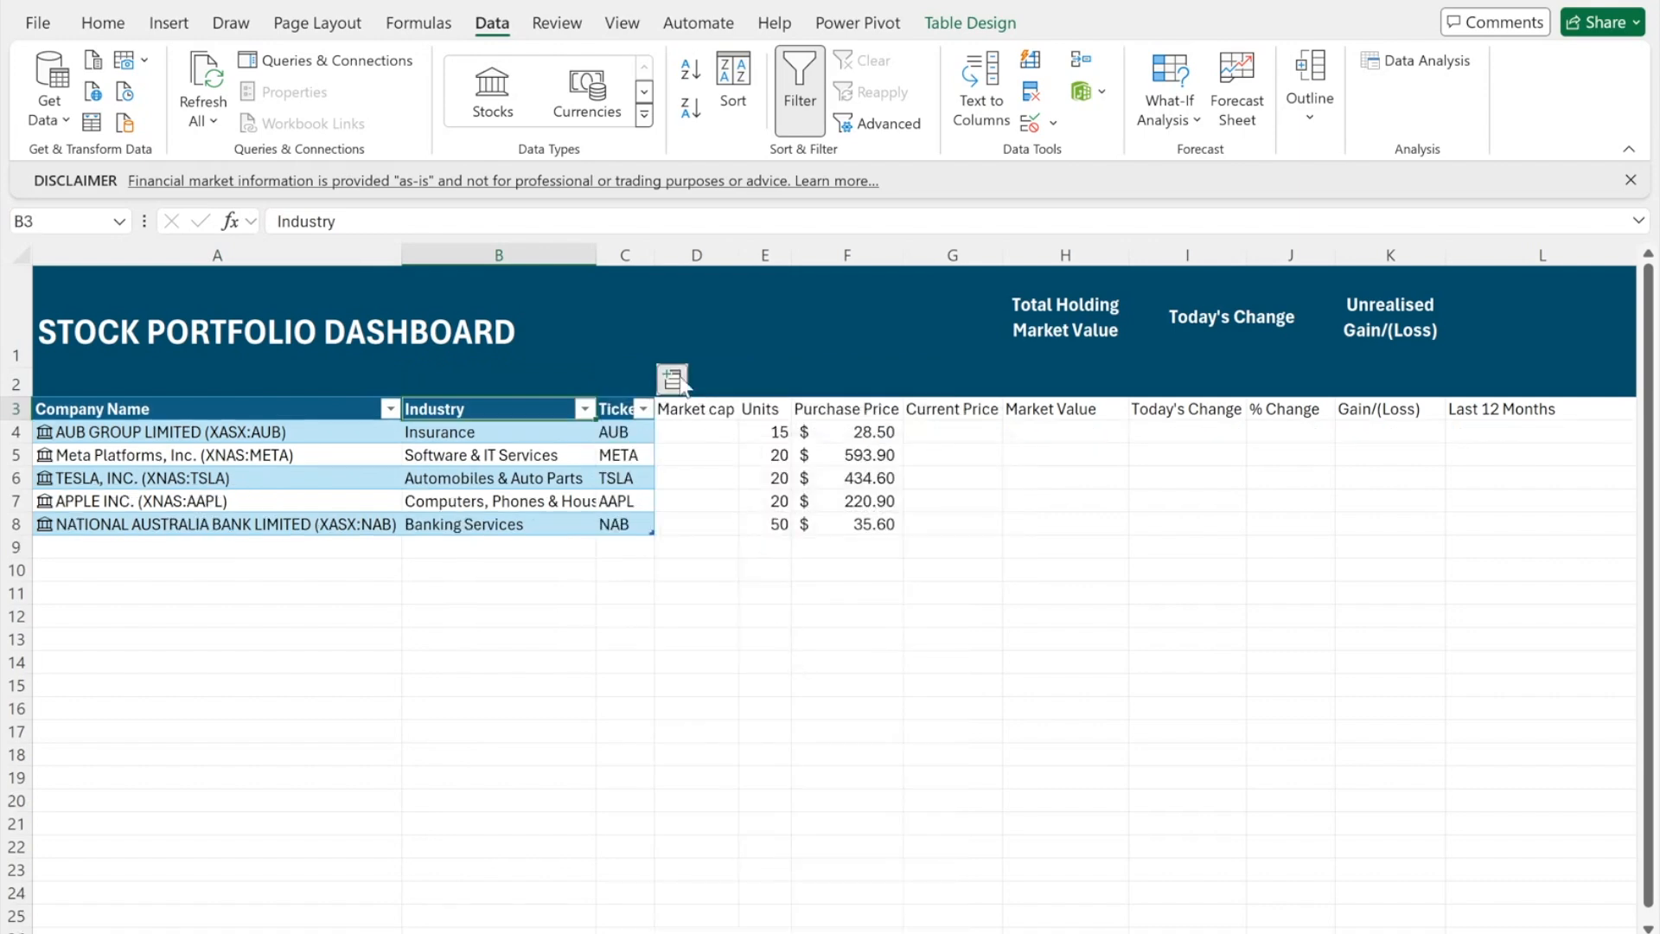
{"action": "left_click", "coordinate": [674, 378]}
{"action": "left_click", "coordinate": [869, 646]}
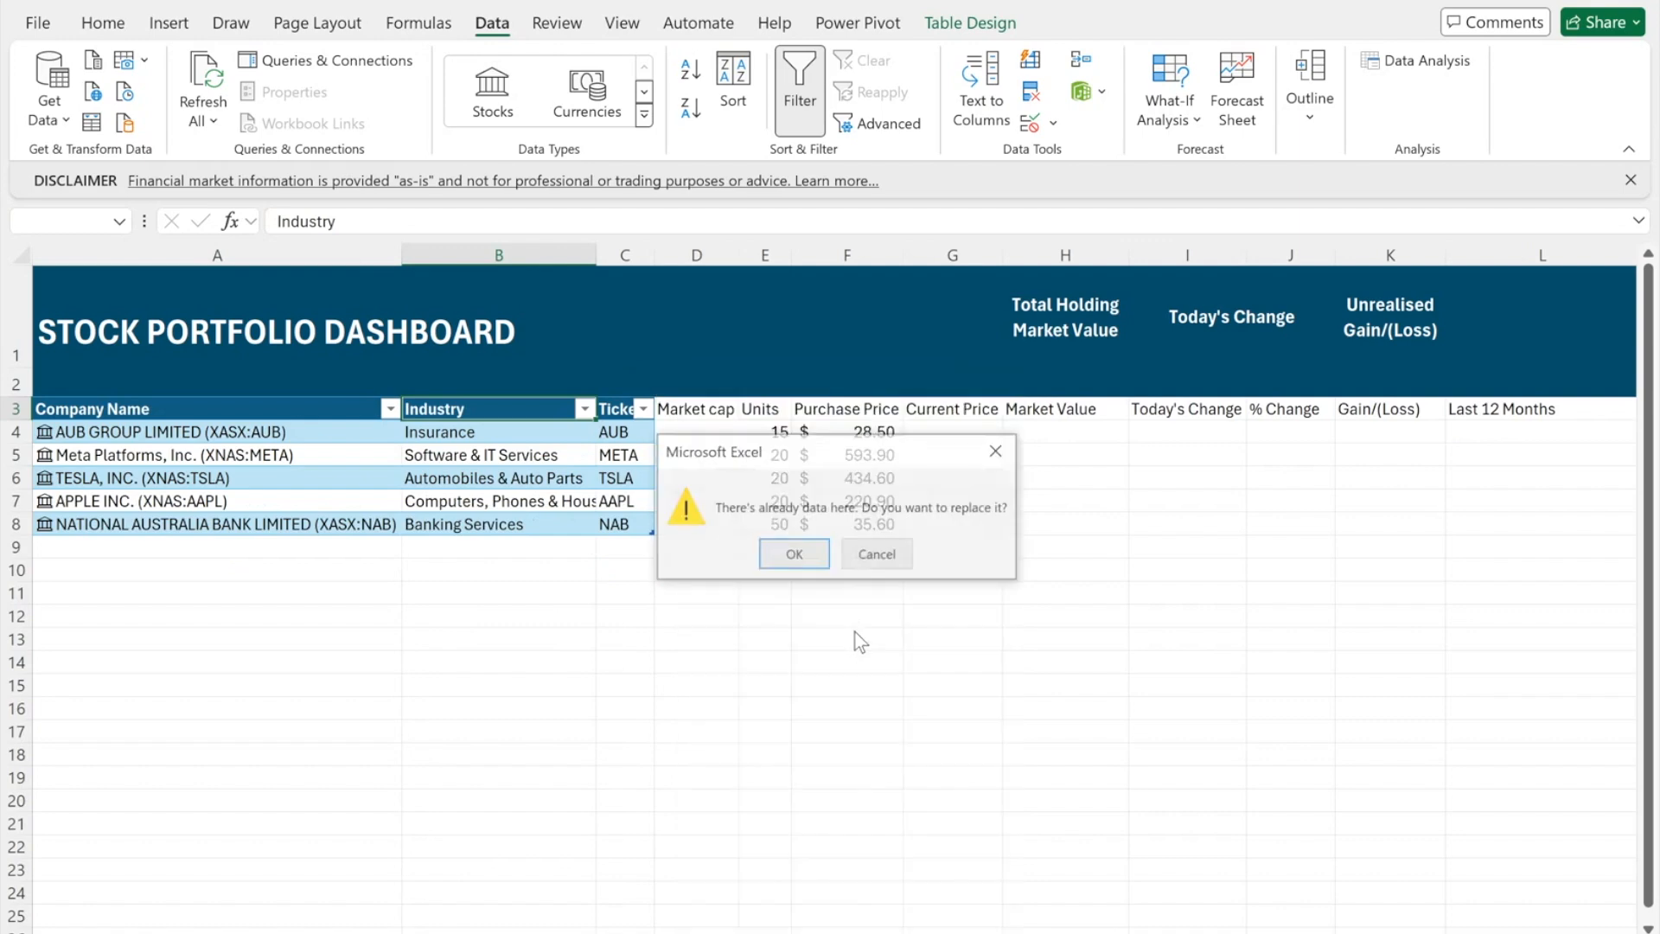
{"action": "left_click", "coordinate": [818, 553]}
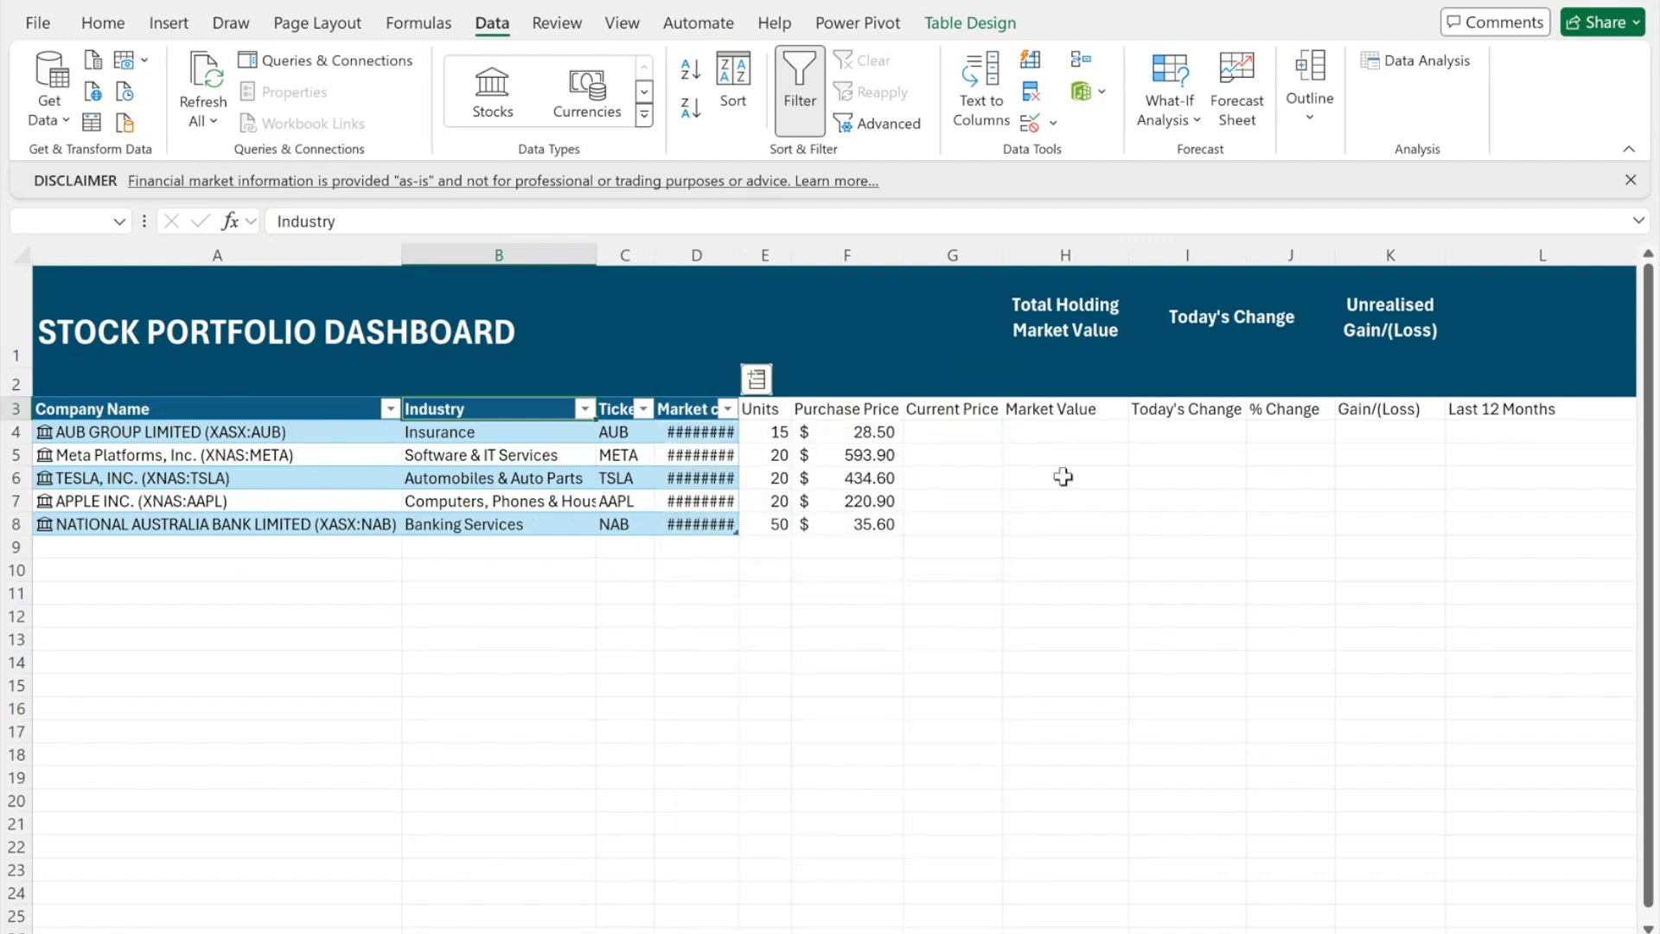
{"action": "double_click", "coordinate": [734, 253]}
- Enter =Table5[@[Company Name]].Price in G4 and fill it down to G8
{"action": "left_click", "coordinate": [1034, 431]}
{"action": "type", "text": "="}
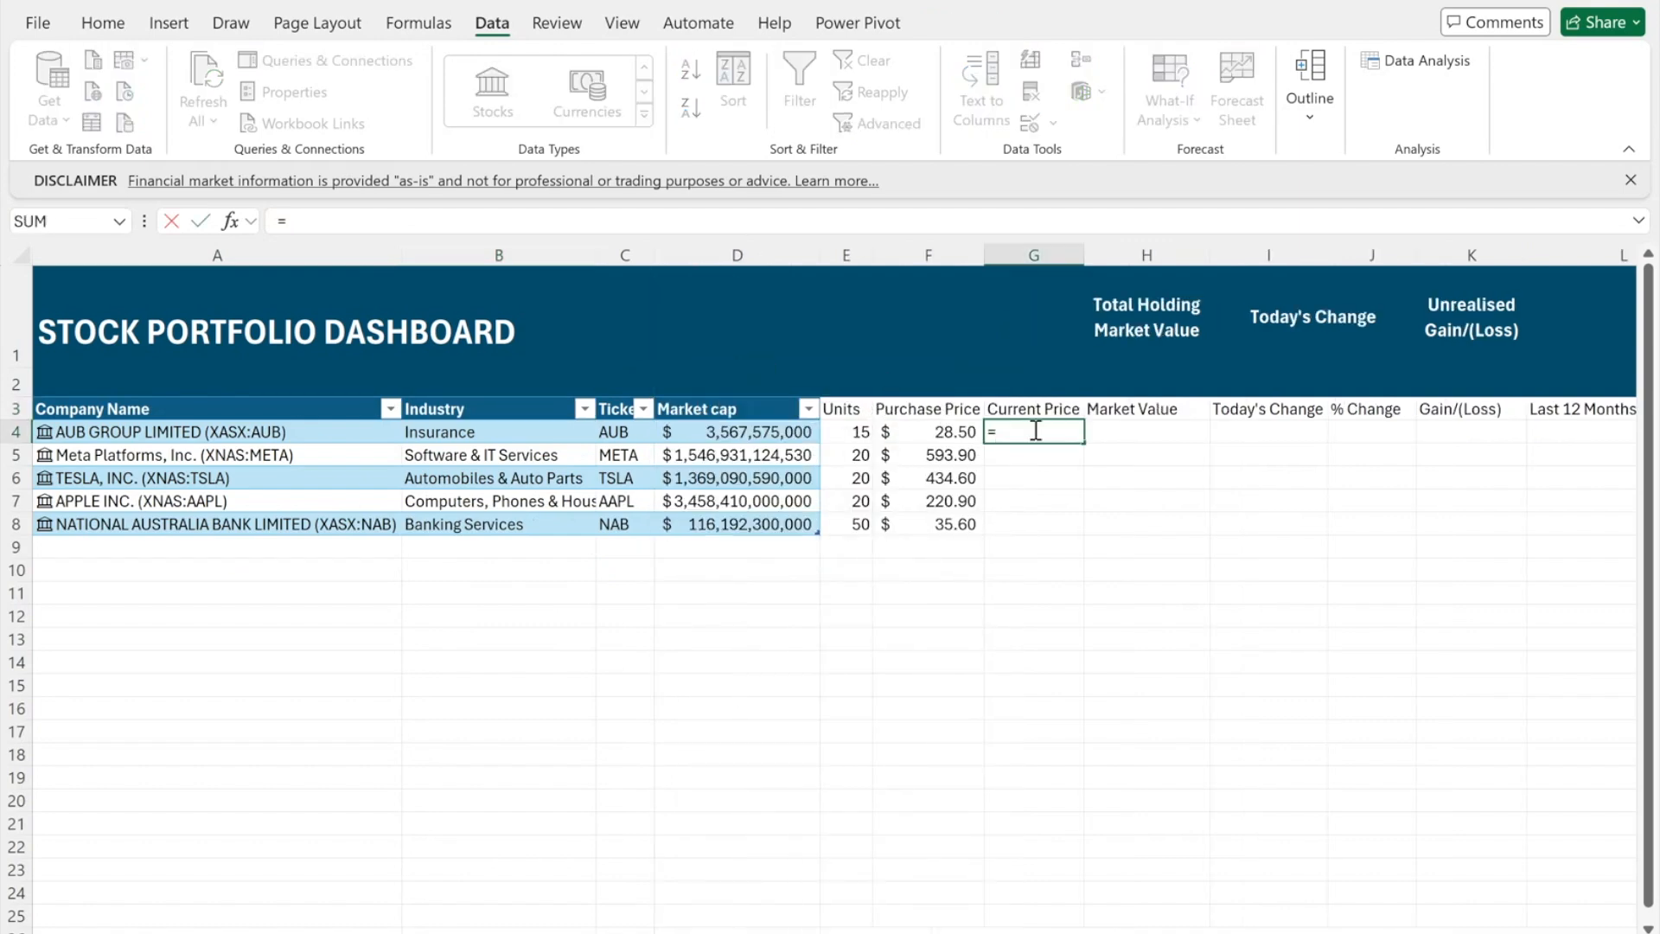
{"action": "left_click", "coordinate": [289, 430]}
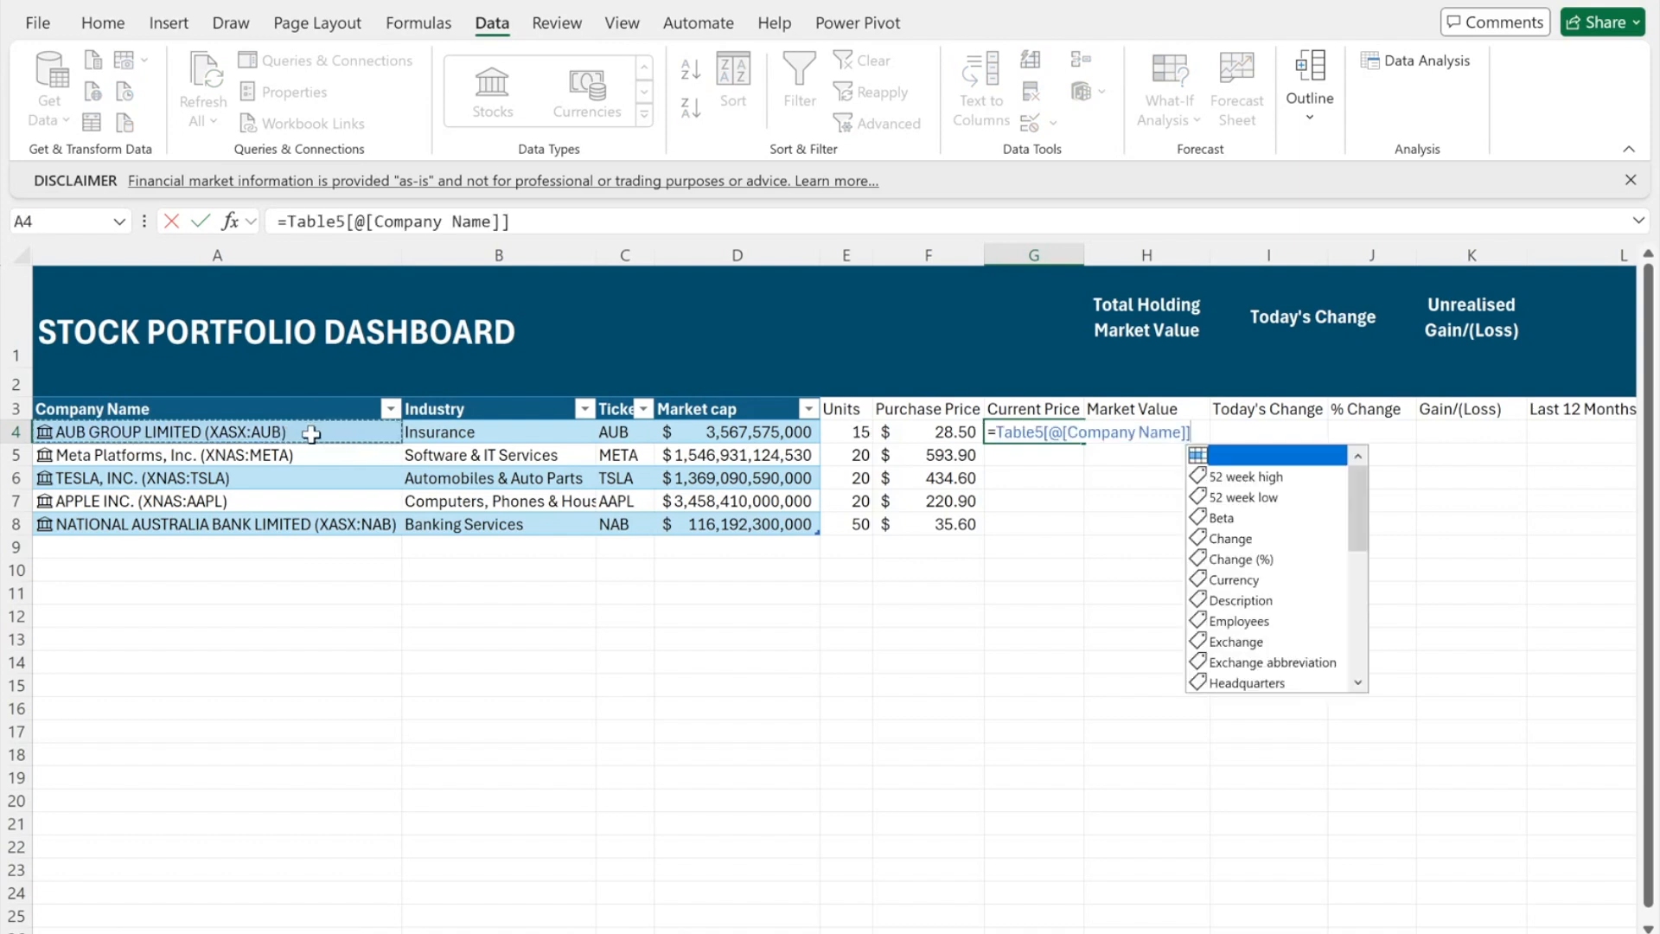
{"action": "type", "text": ".p"}
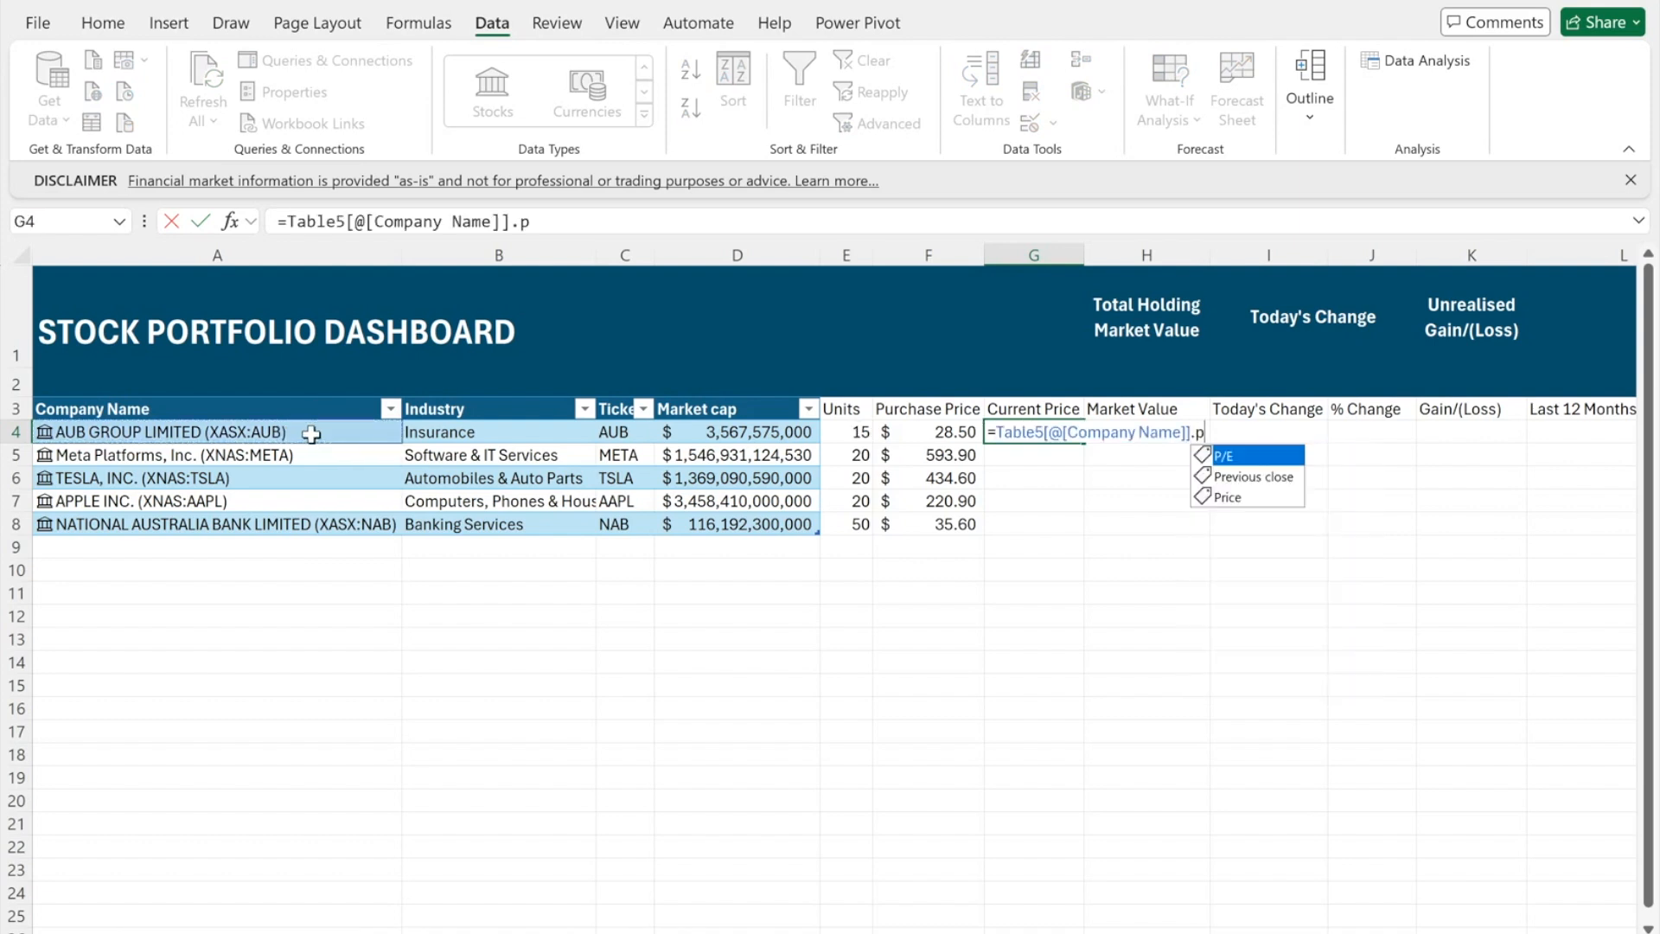
{"action": "double_click", "coordinate": [1220, 506]}
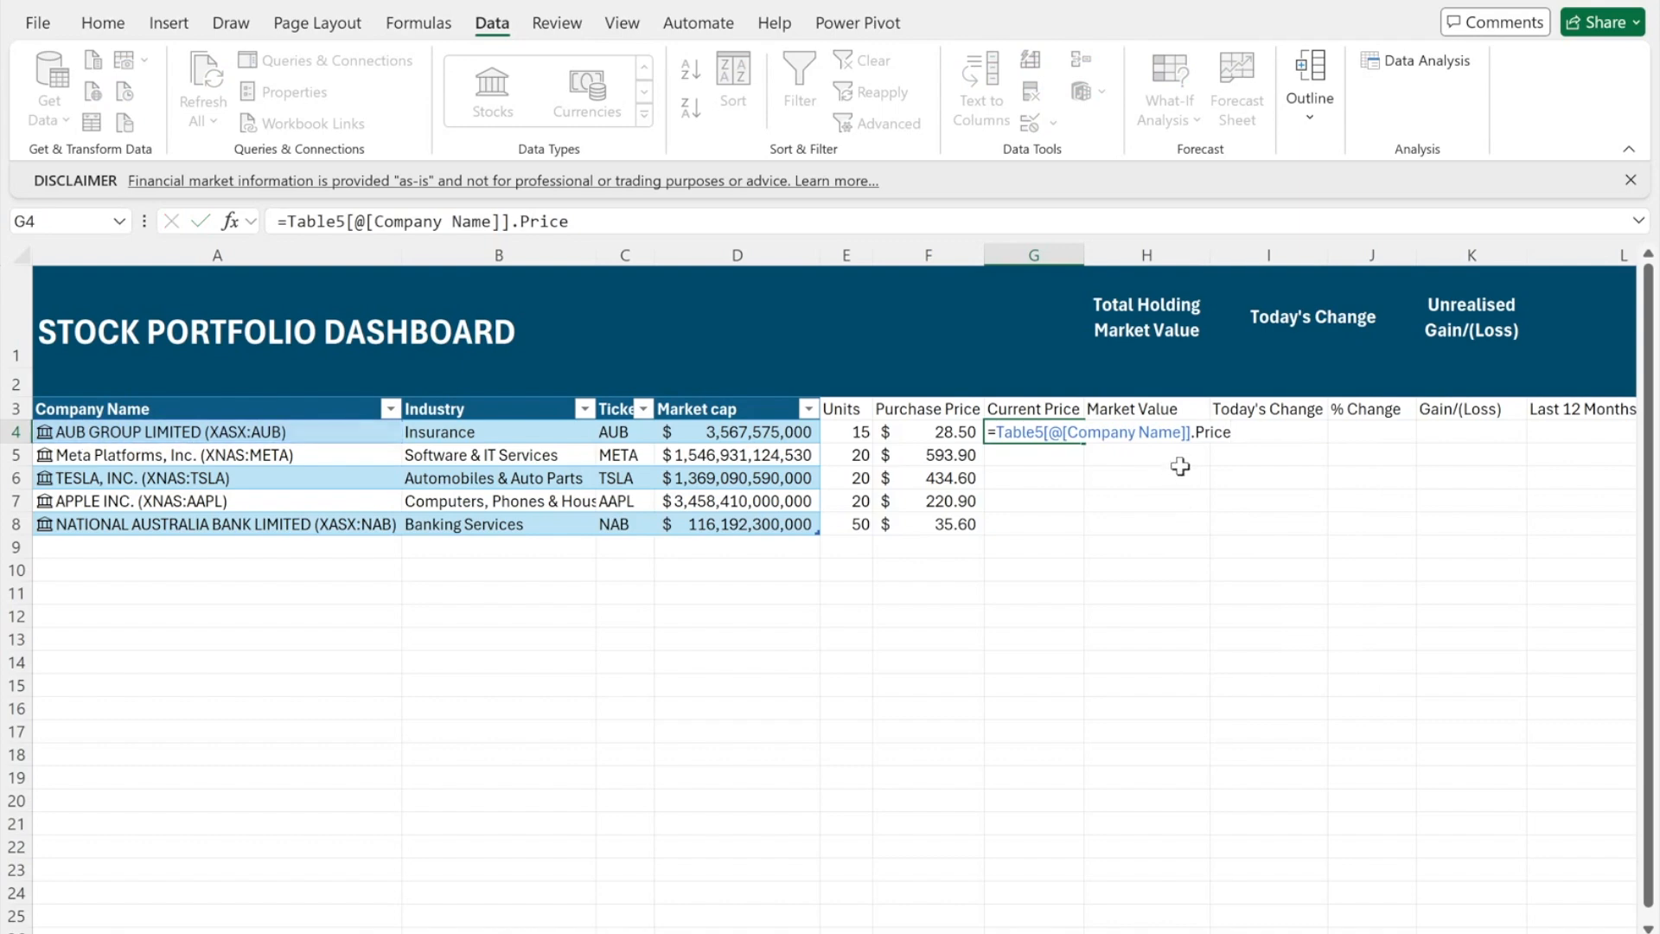
{"action": "key", "text": "Return"}
{"action": "left_click", "coordinate": [1056, 432]}
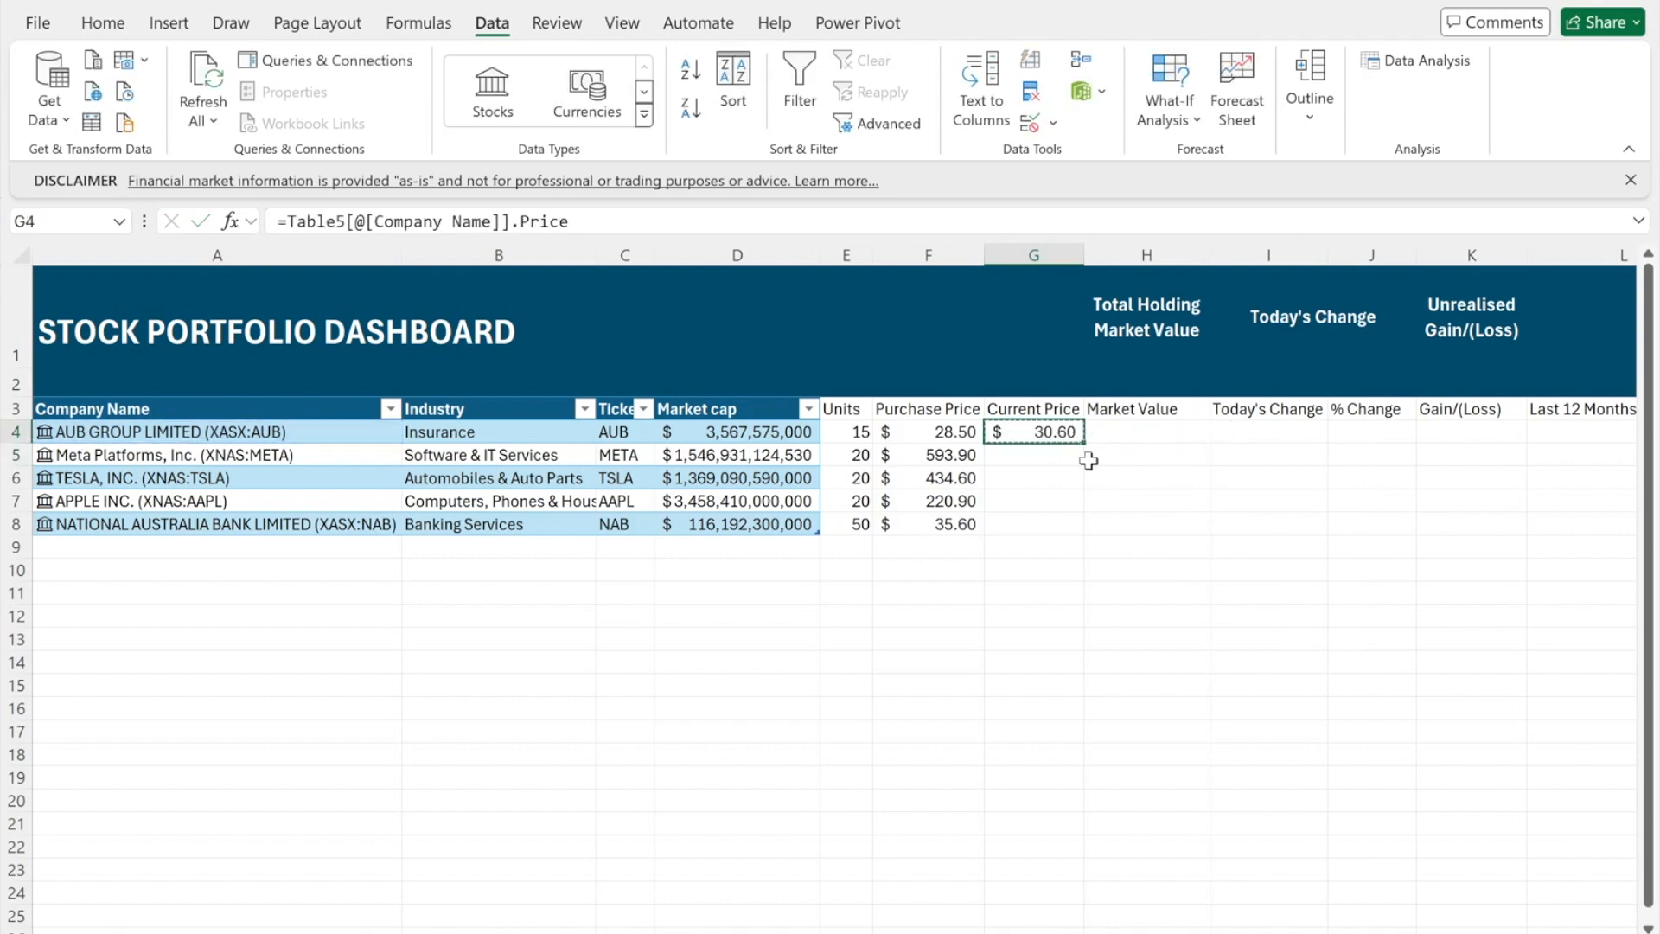
{"action": "key", "text": "Left"}
{"action": "key", "text": "ctrl+Down"}
{"action": "key", "text": "Right"}
{"action": "key", "text": "ctrl+shift+Up"}
{"action": "key", "text": "Return"}
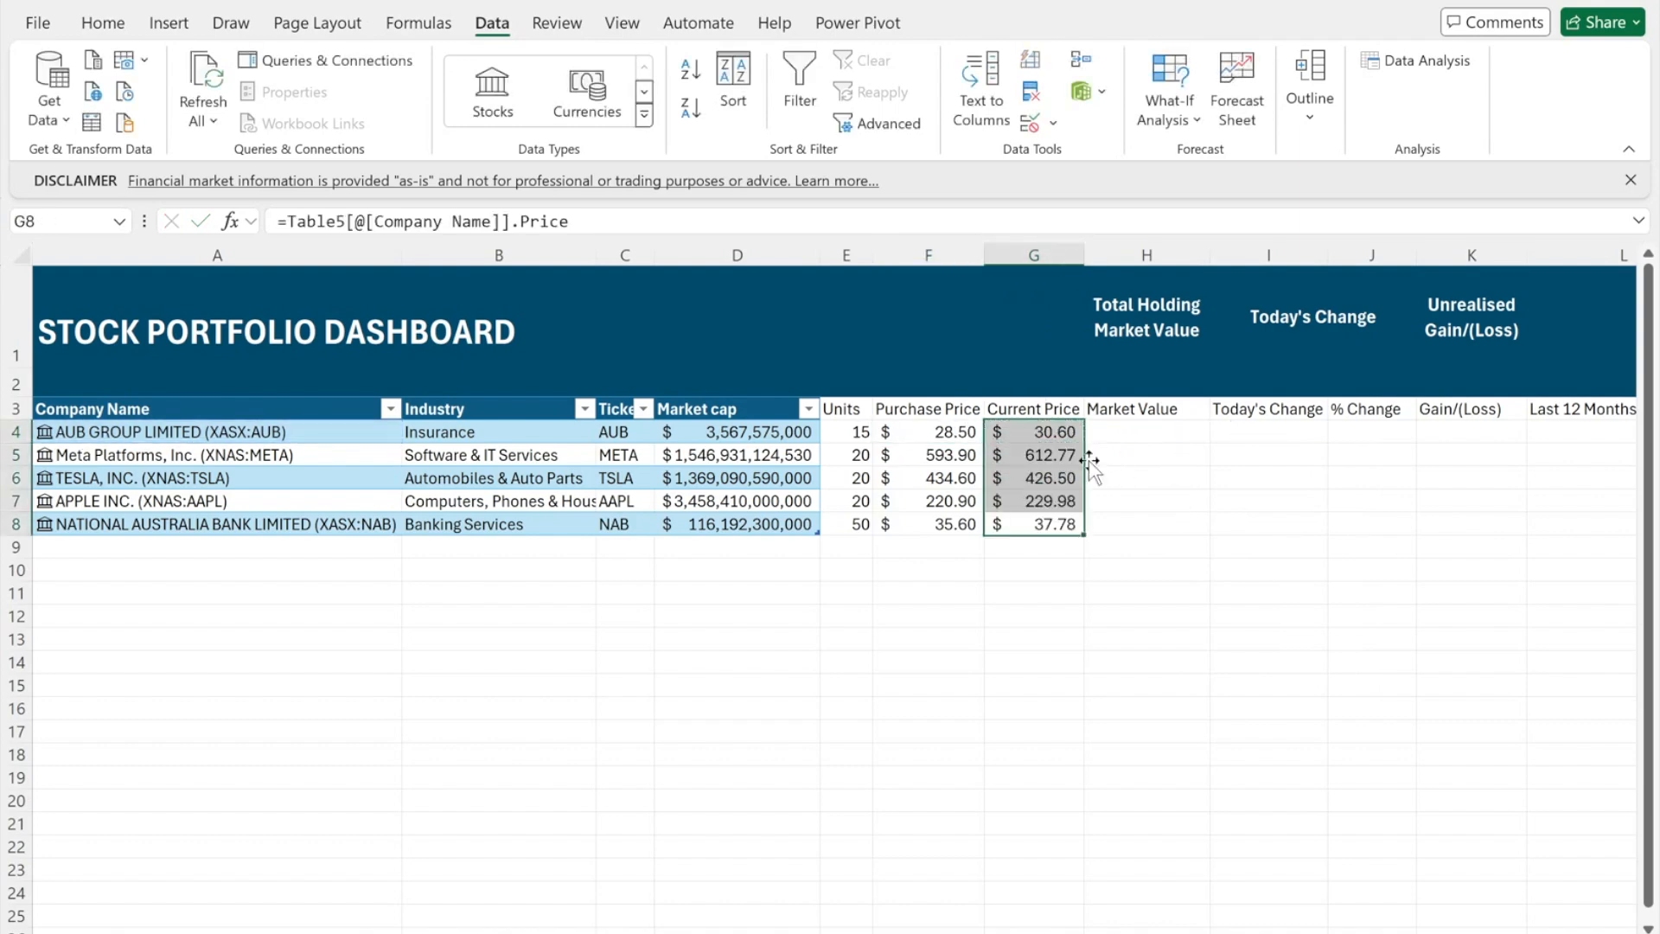
- Calculate AUB's market value of 459.00 in H4 with =E4*G4
{"action": "left_click", "coordinate": [1096, 431]}
{"action": "type", "text": "="}
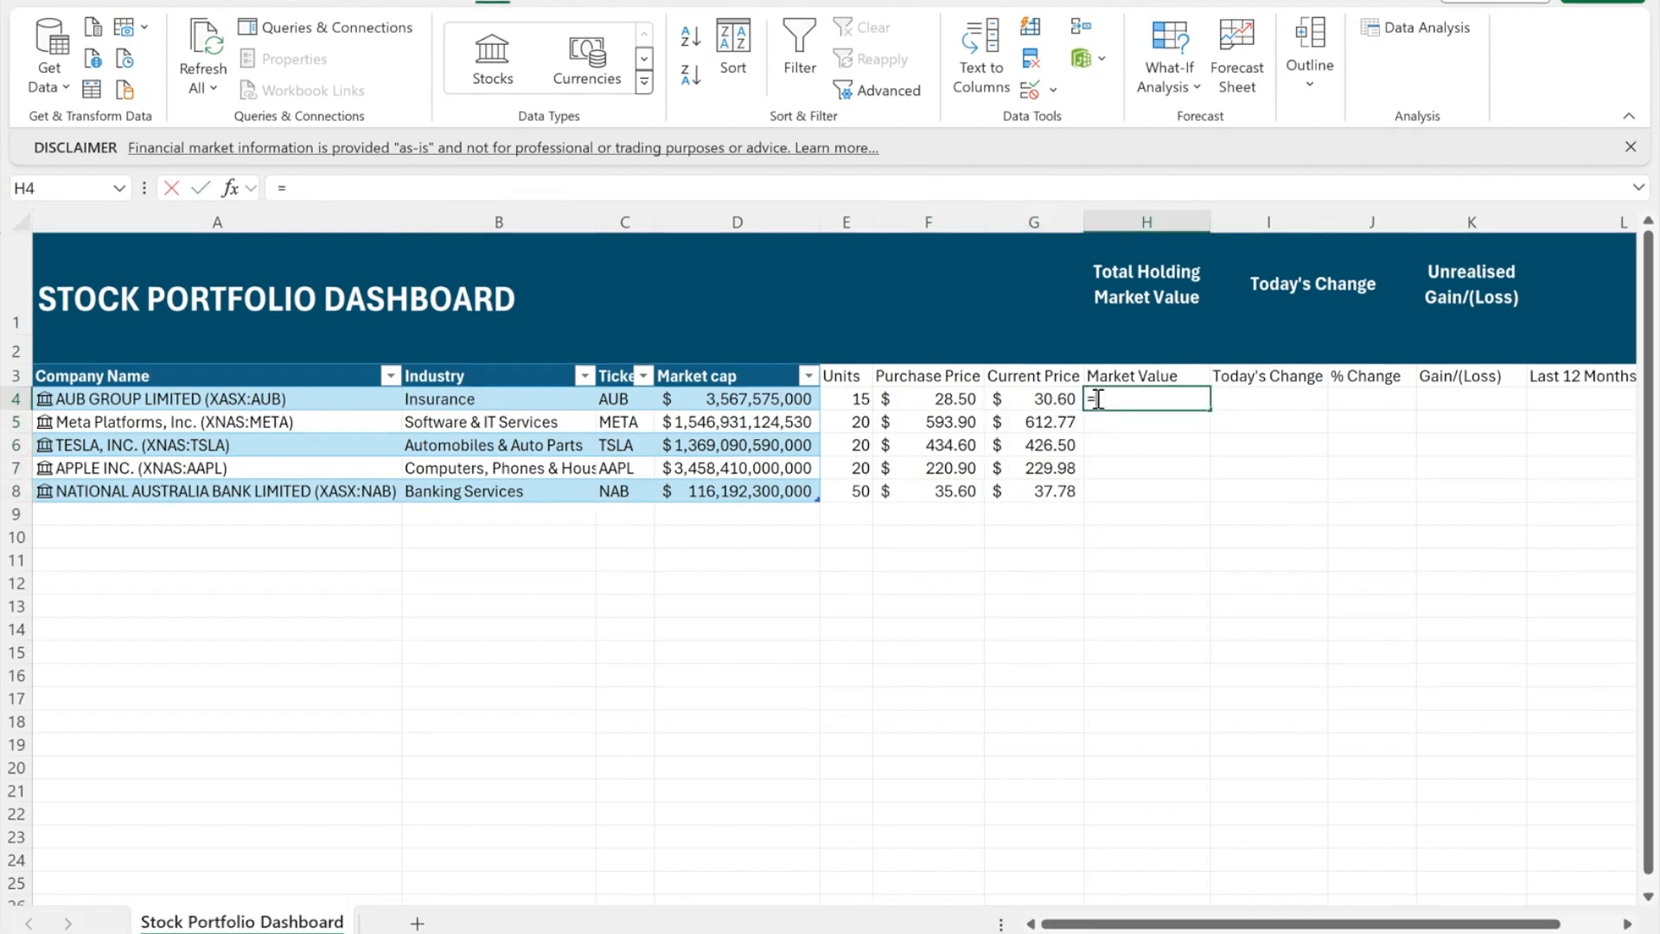
{"action": "key", "text": "Left"}
{"action": "key", "text": "Left"}
{"action": "key", "text": "Left"}
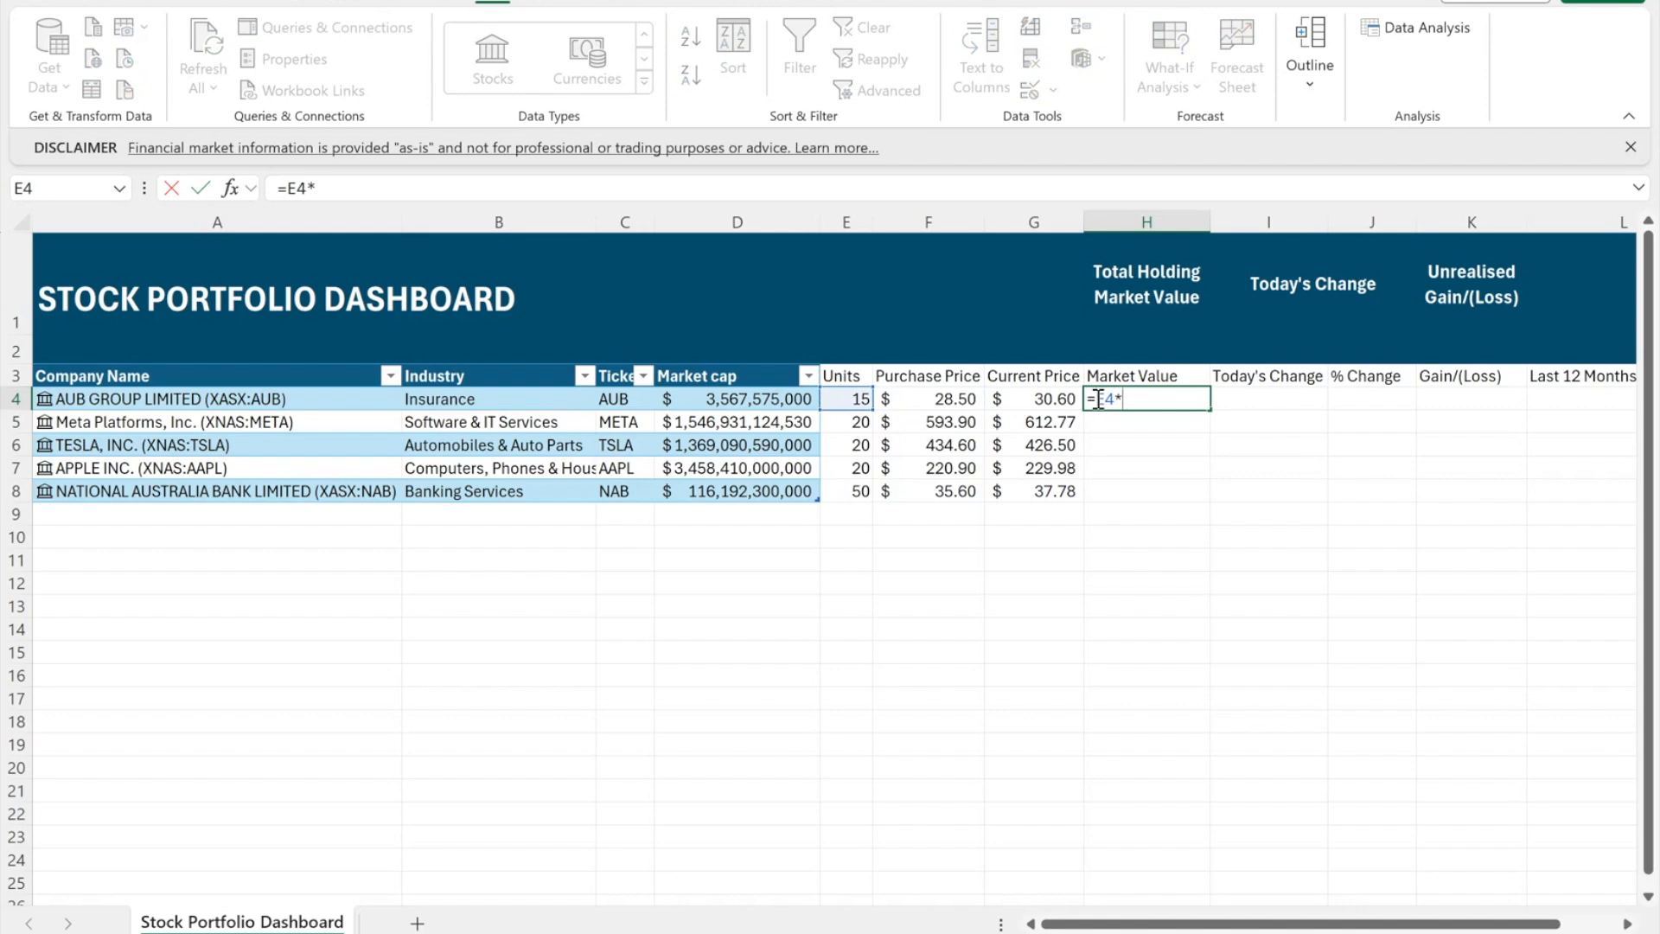
{"action": "type", "text": "*"}
{"action": "key", "text": "Left"}
{"action": "key", "text": "Return"}
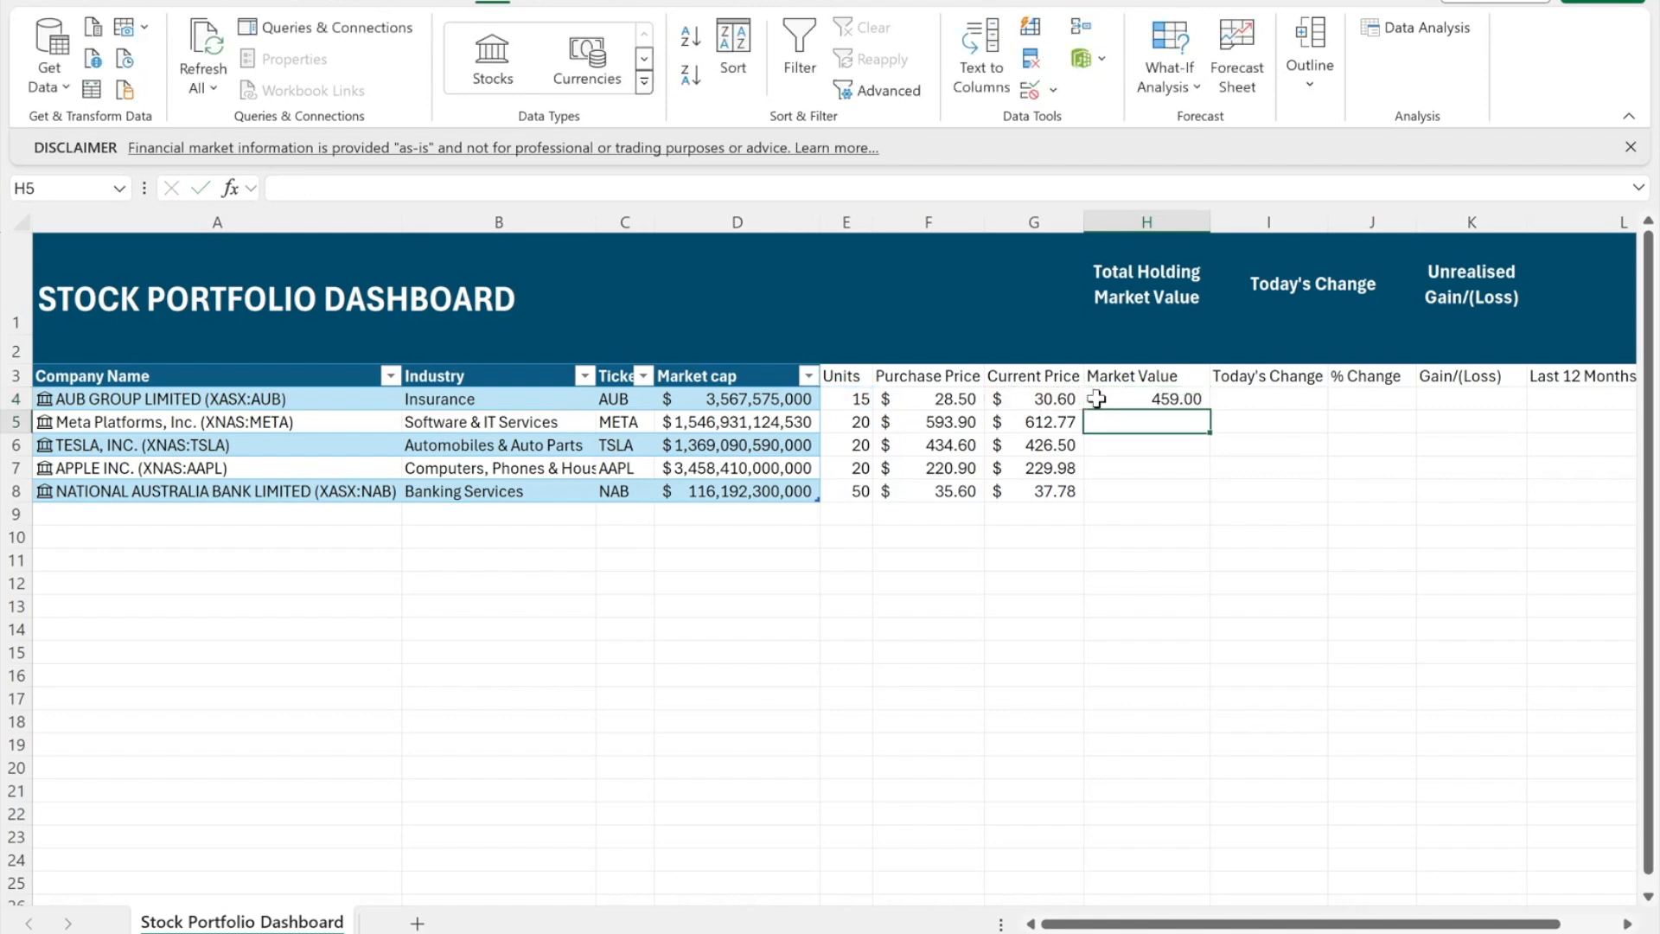
{"action": "left_click", "coordinate": [1300, 400]}
{"action": "type", "text": "="}
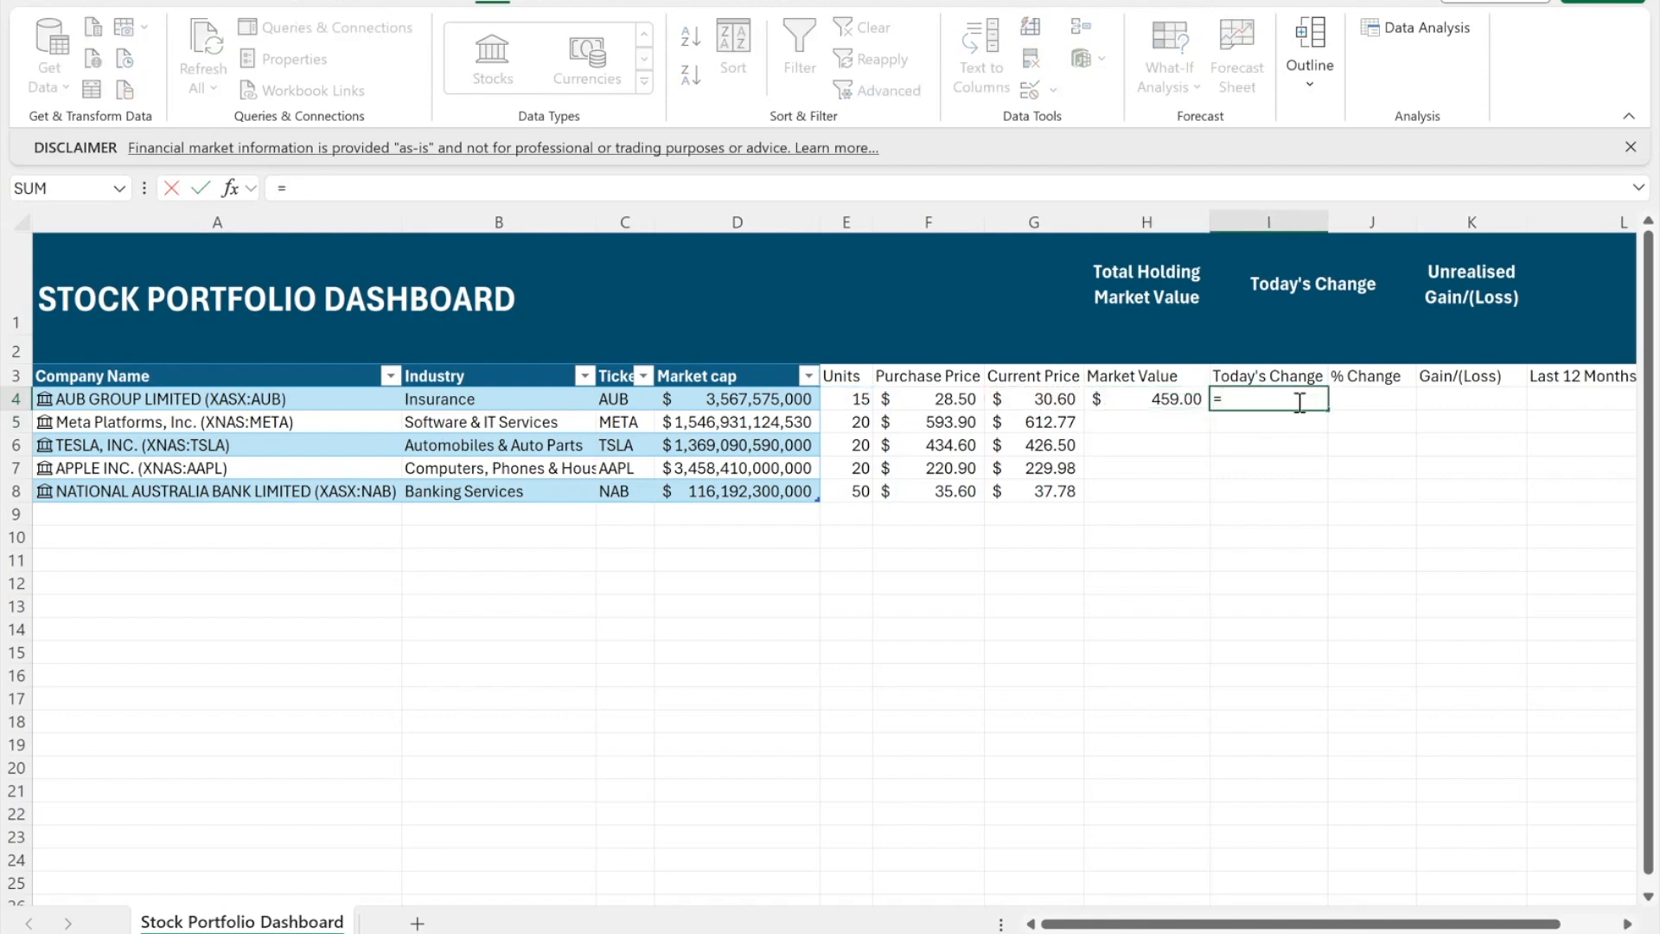
{"action": "type", "text": "("}
- Finish =(G4-Table5[@[Company Name]].[Previous close])*E4 in I4, giving AUB's $3.45 change
{"action": "left_click", "coordinate": [1059, 399]}
{"action": "type", "text": "-"}
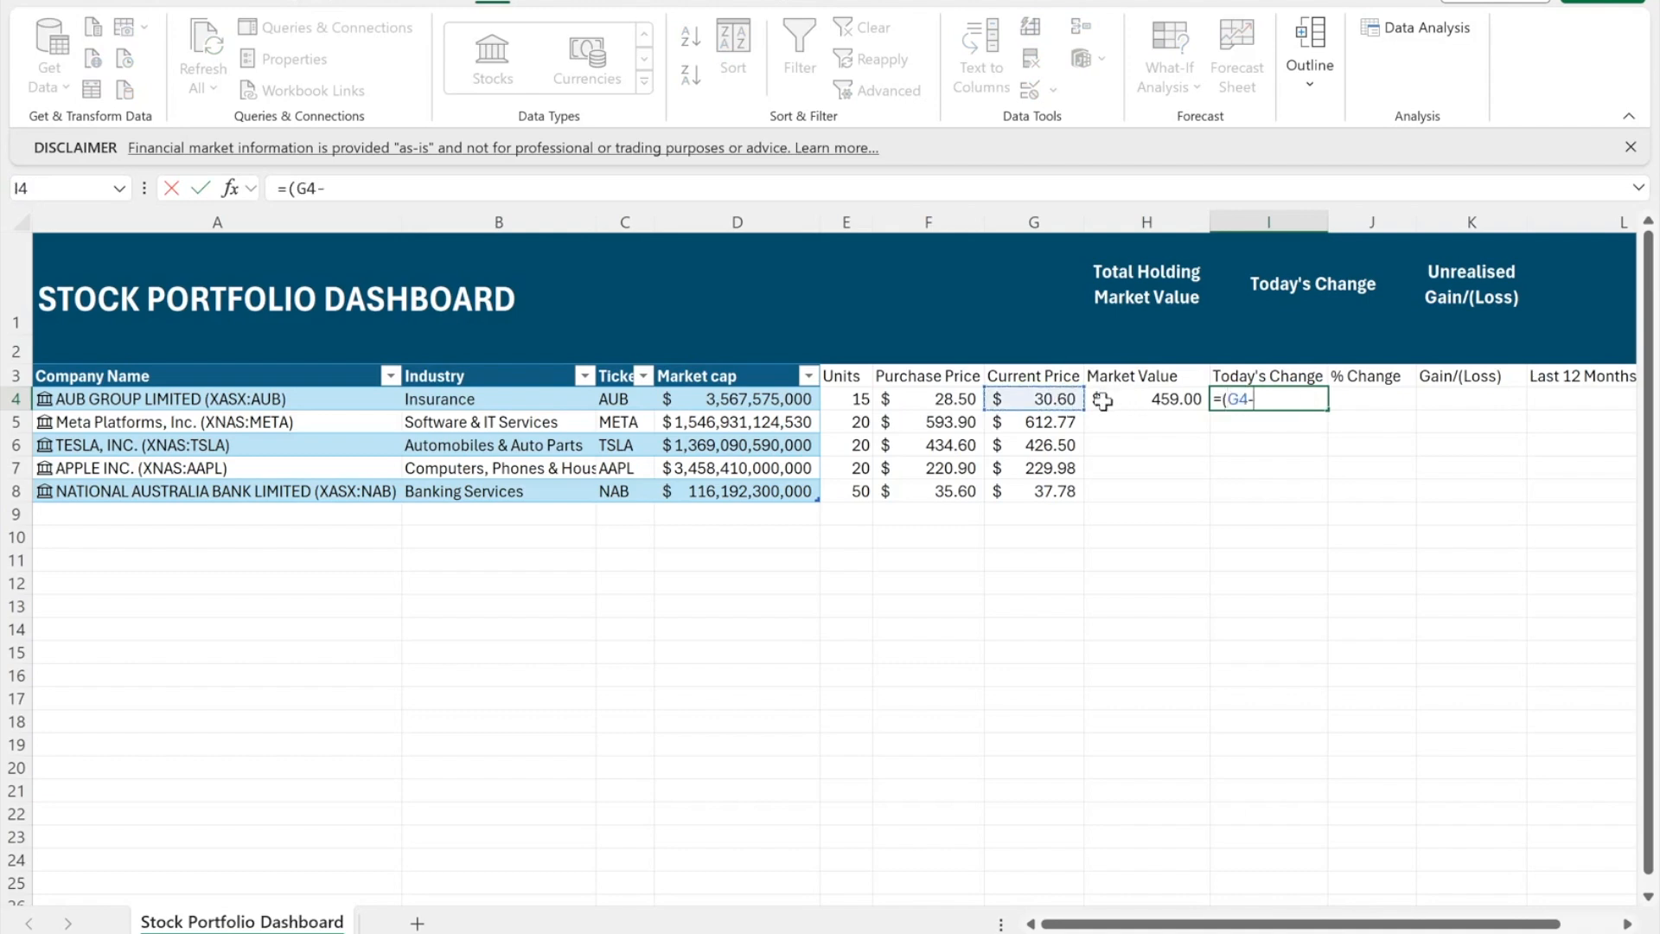
{"action": "left_click", "coordinate": [267, 400]}
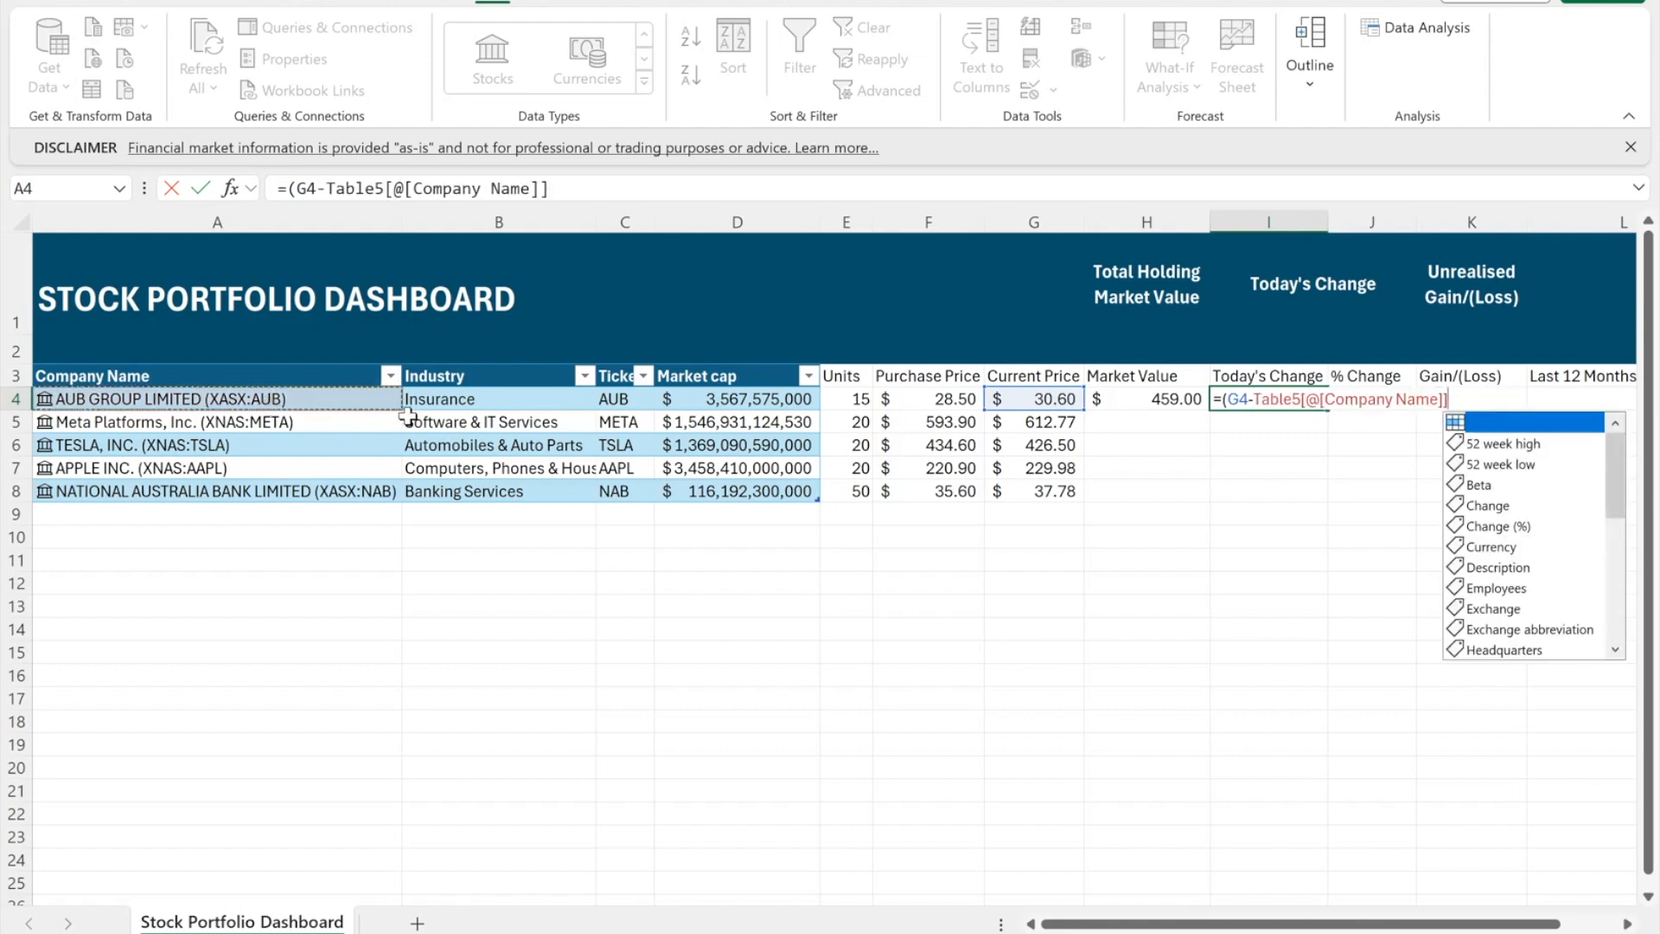
{"action": "type", "text": "."}
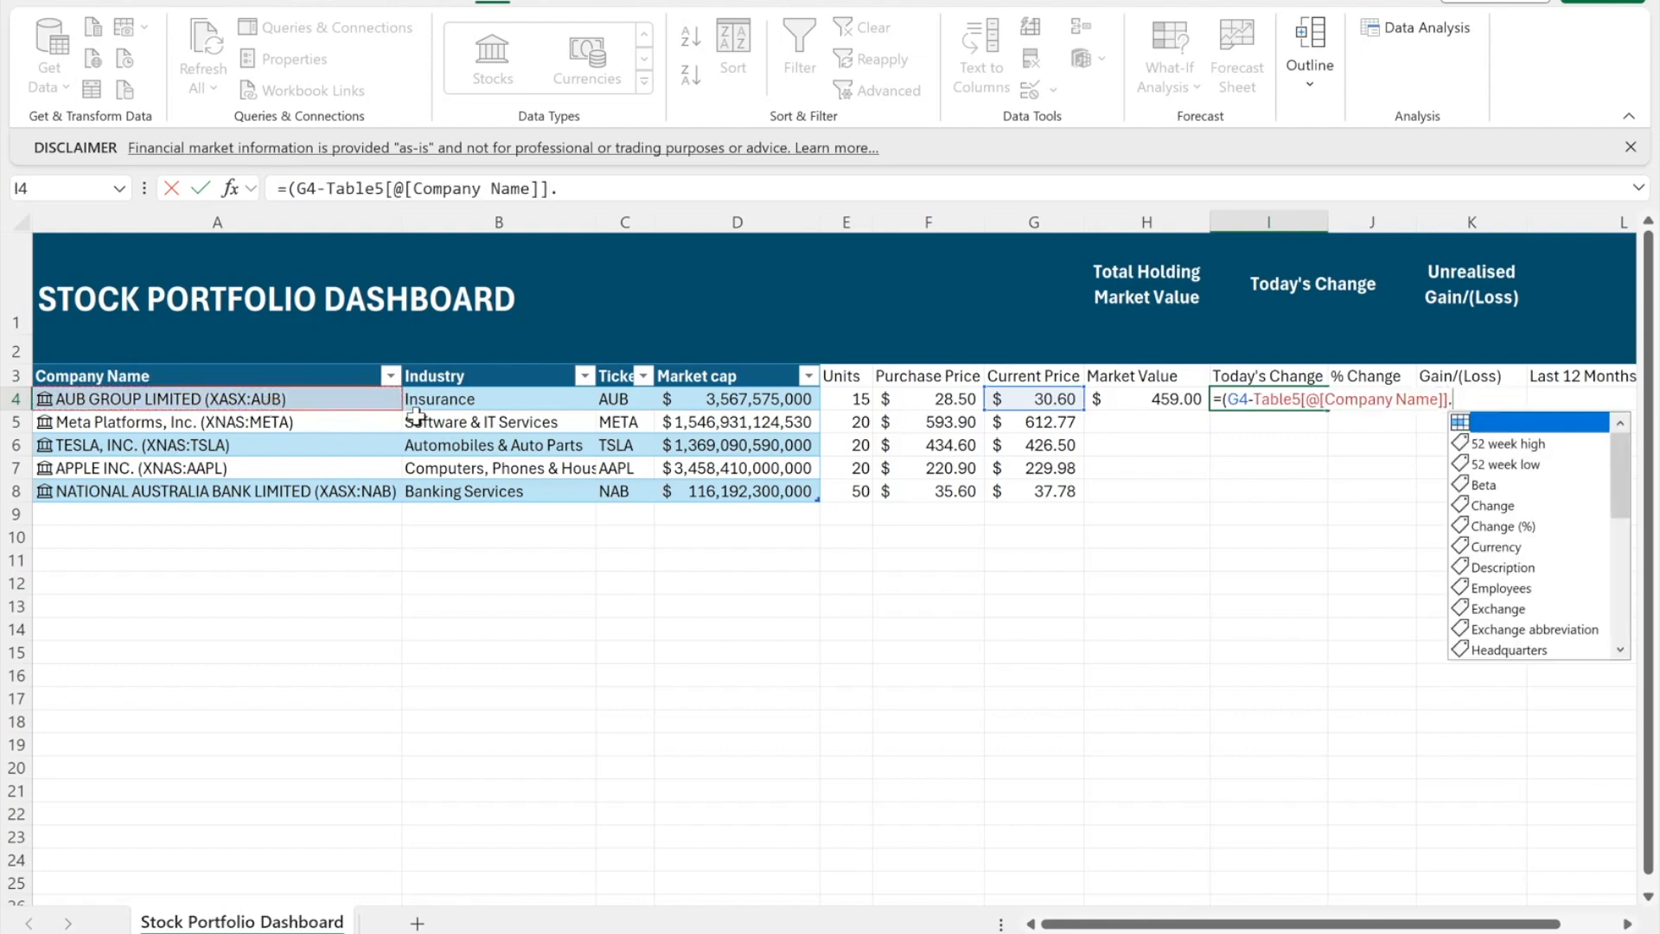
{"action": "type", "text": "pre"}
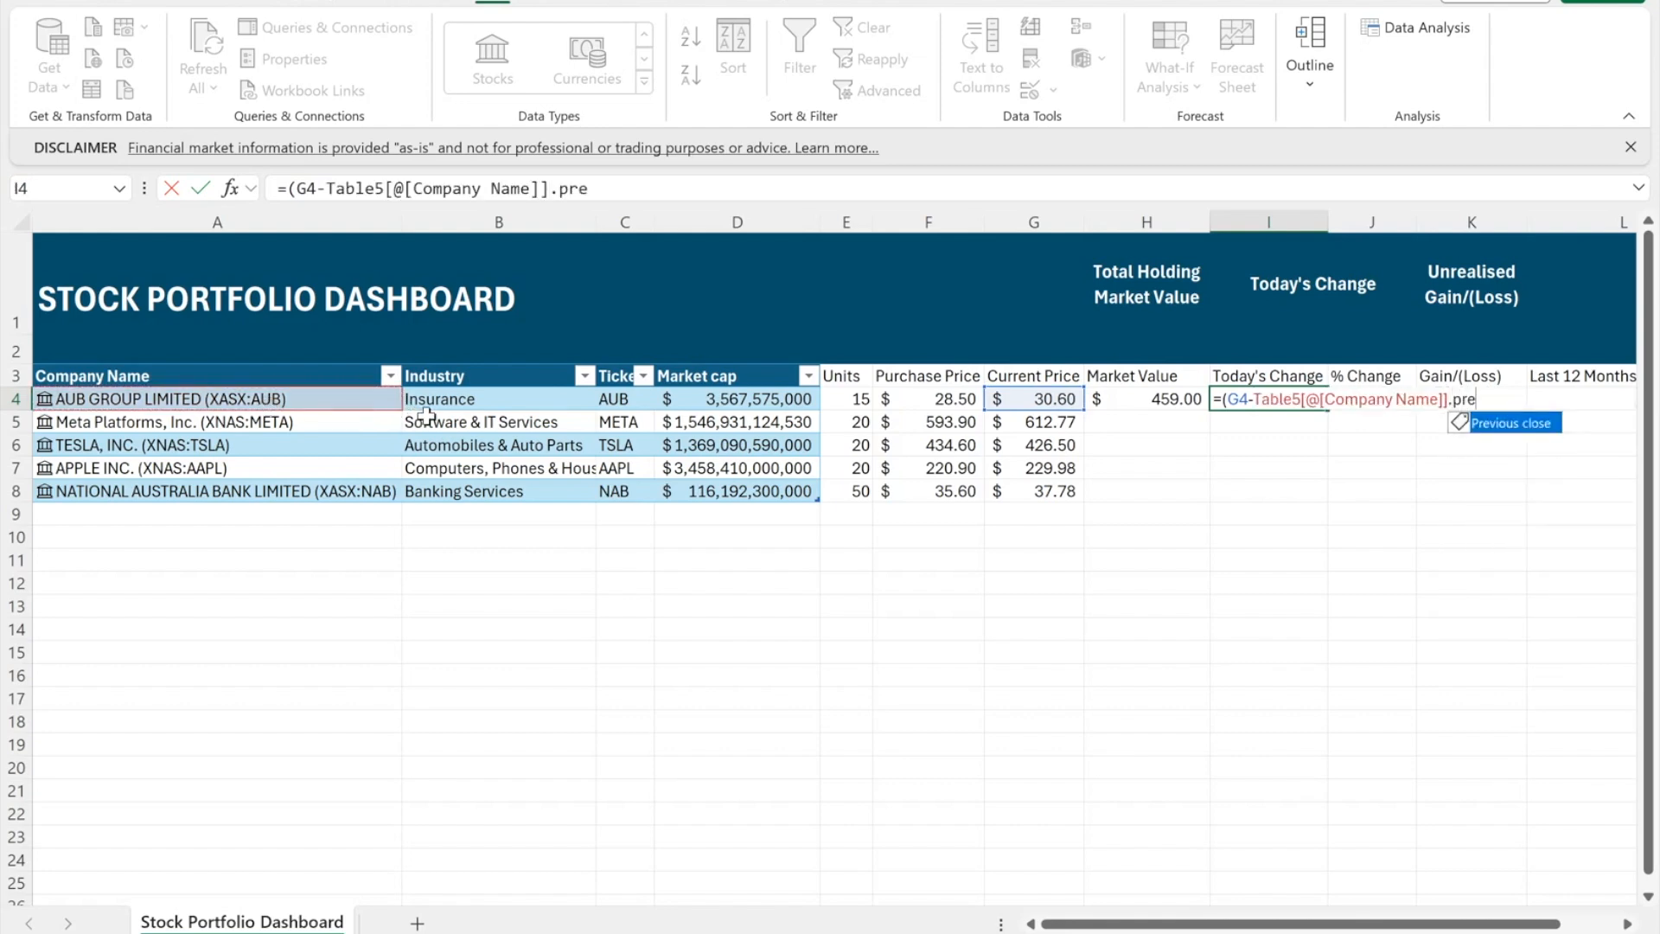
{"action": "key", "text": "Tab"}
{"action": "type", "text": ")*"}
{"action": "left_click", "coordinate": [844, 396]}
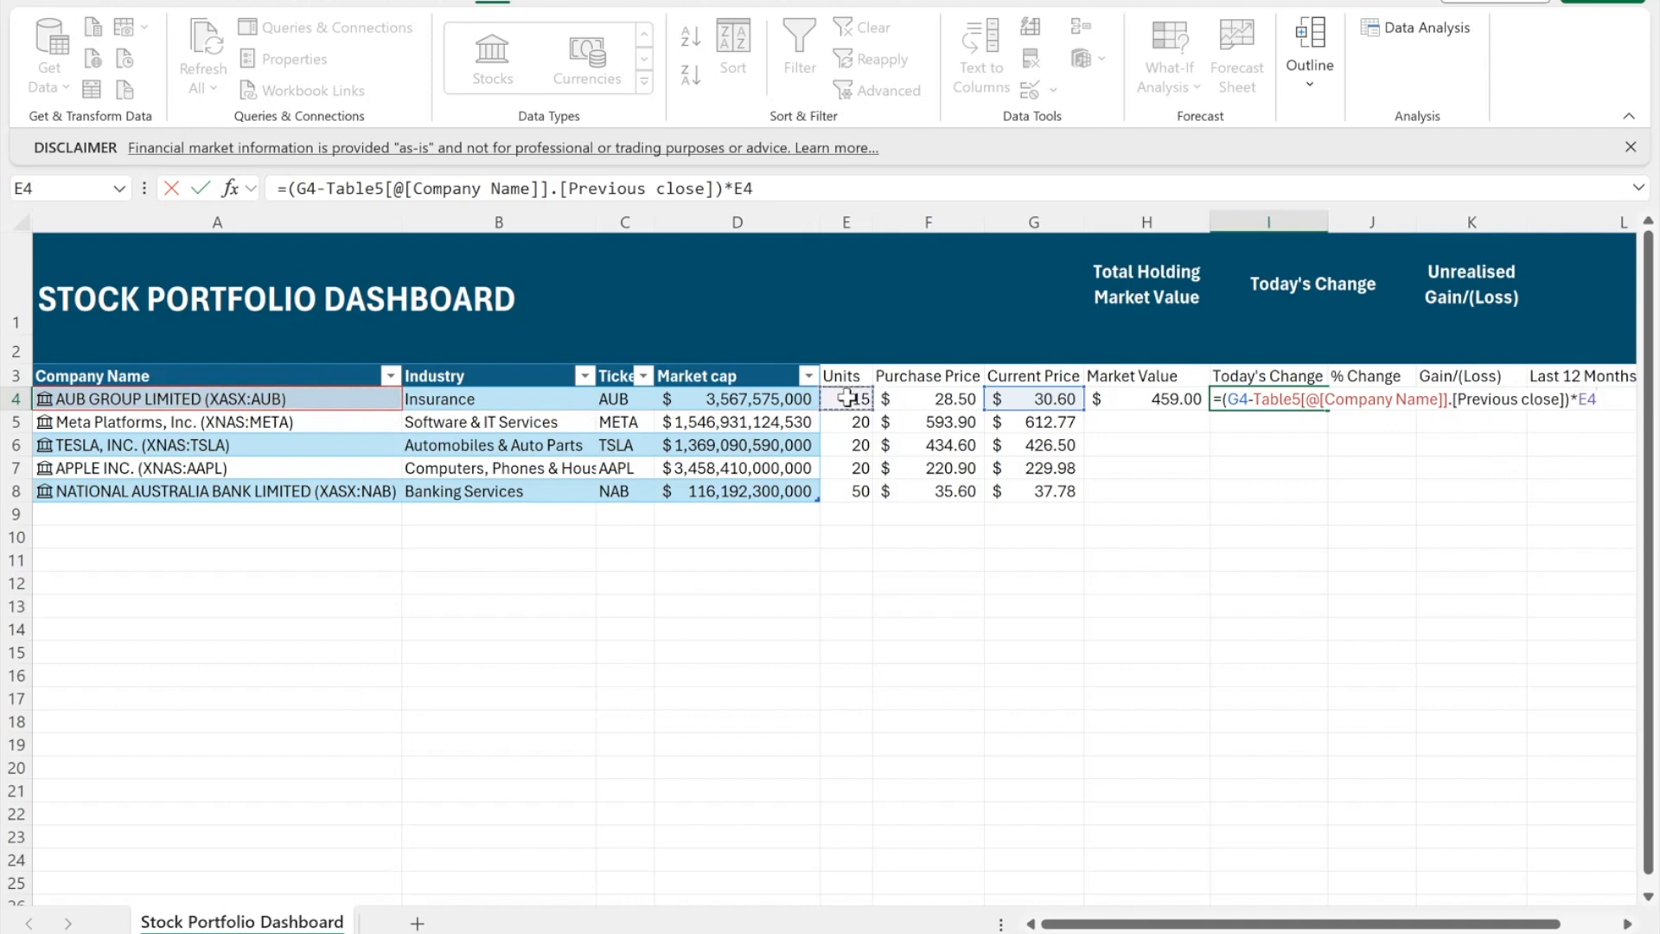
{"action": "key", "text": "Return"}
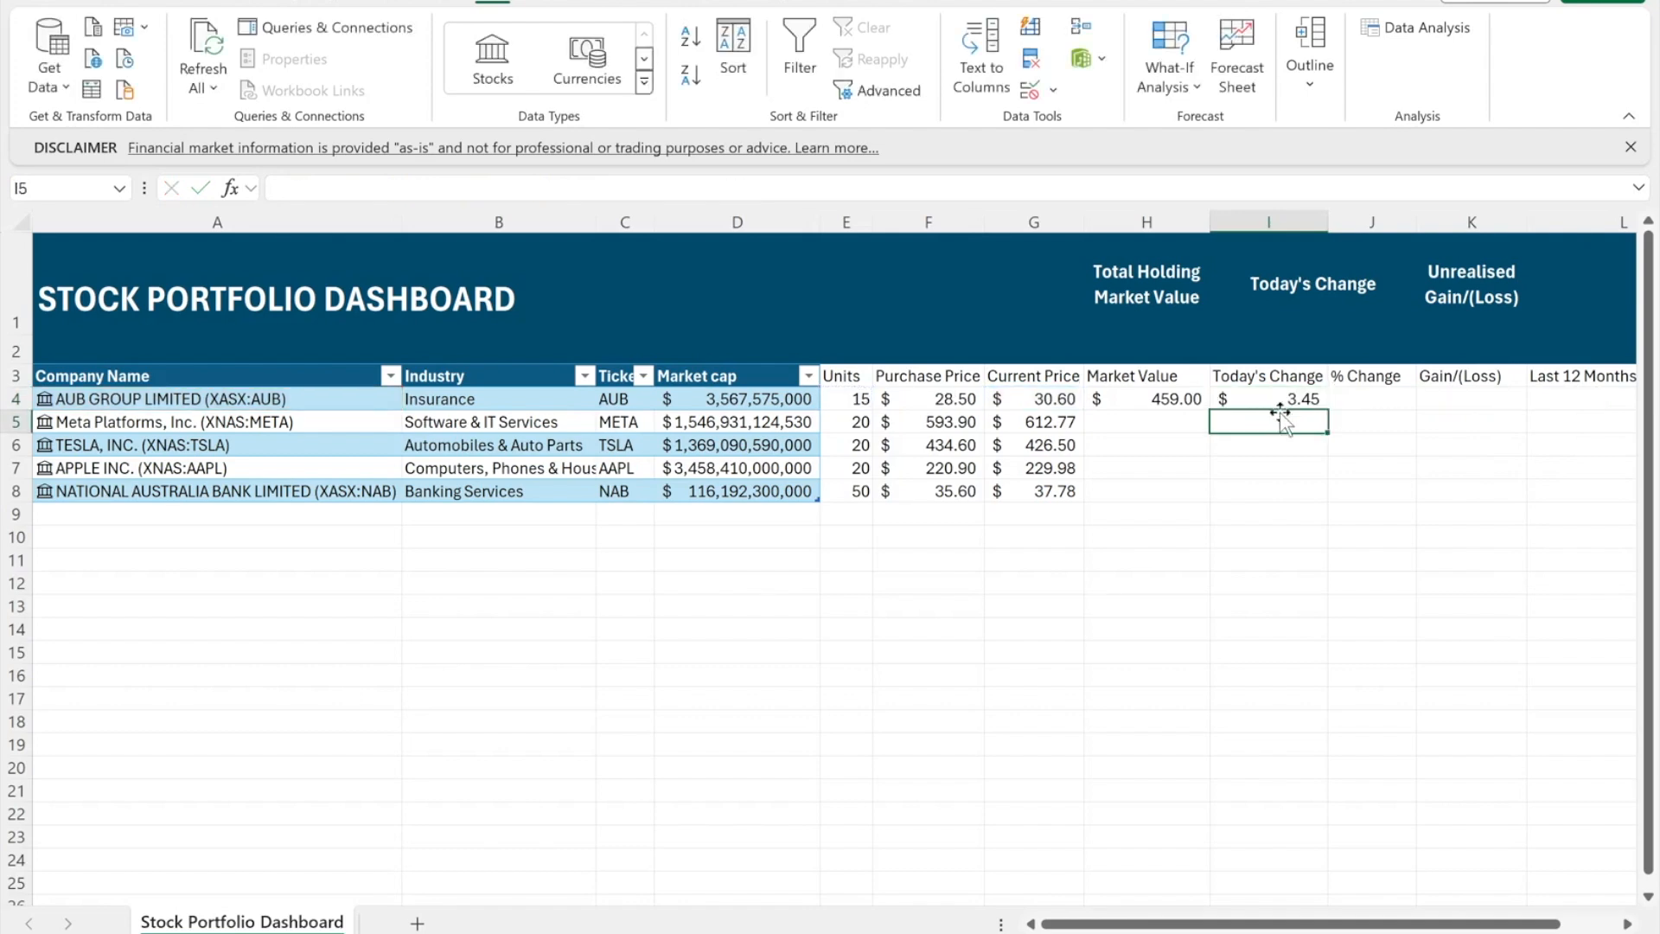
- Enter =I4/(H4-I4) in J4 and format it with Percent Style
{"action": "left_click", "coordinate": [1370, 401]}
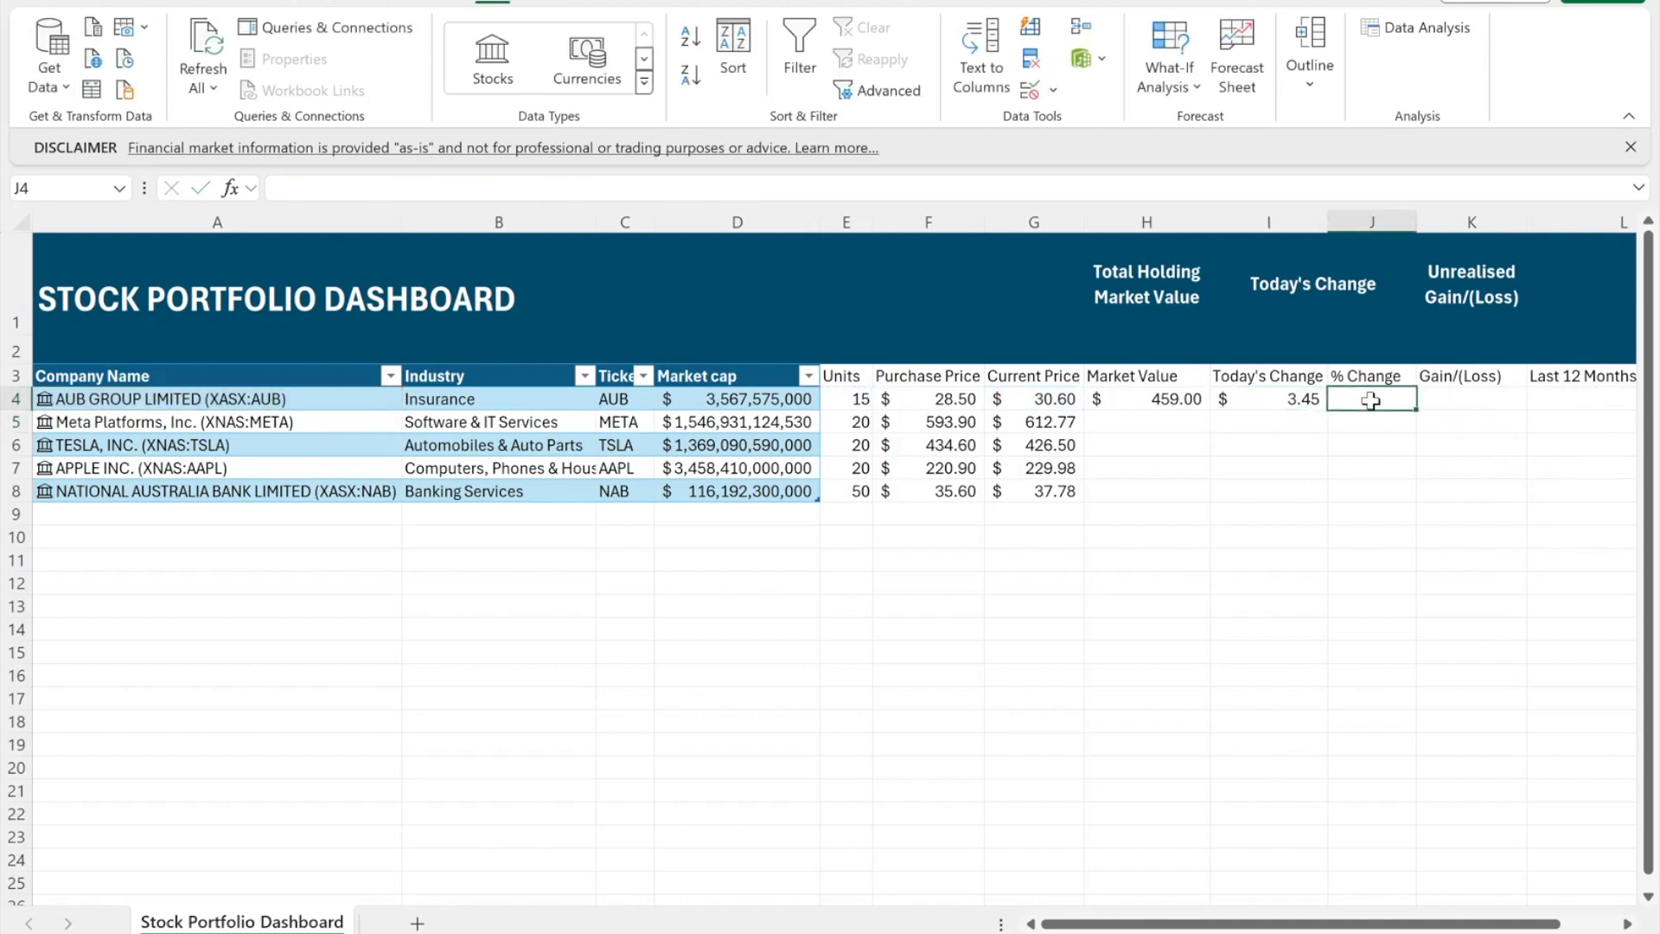
{"action": "type", "text": "="}
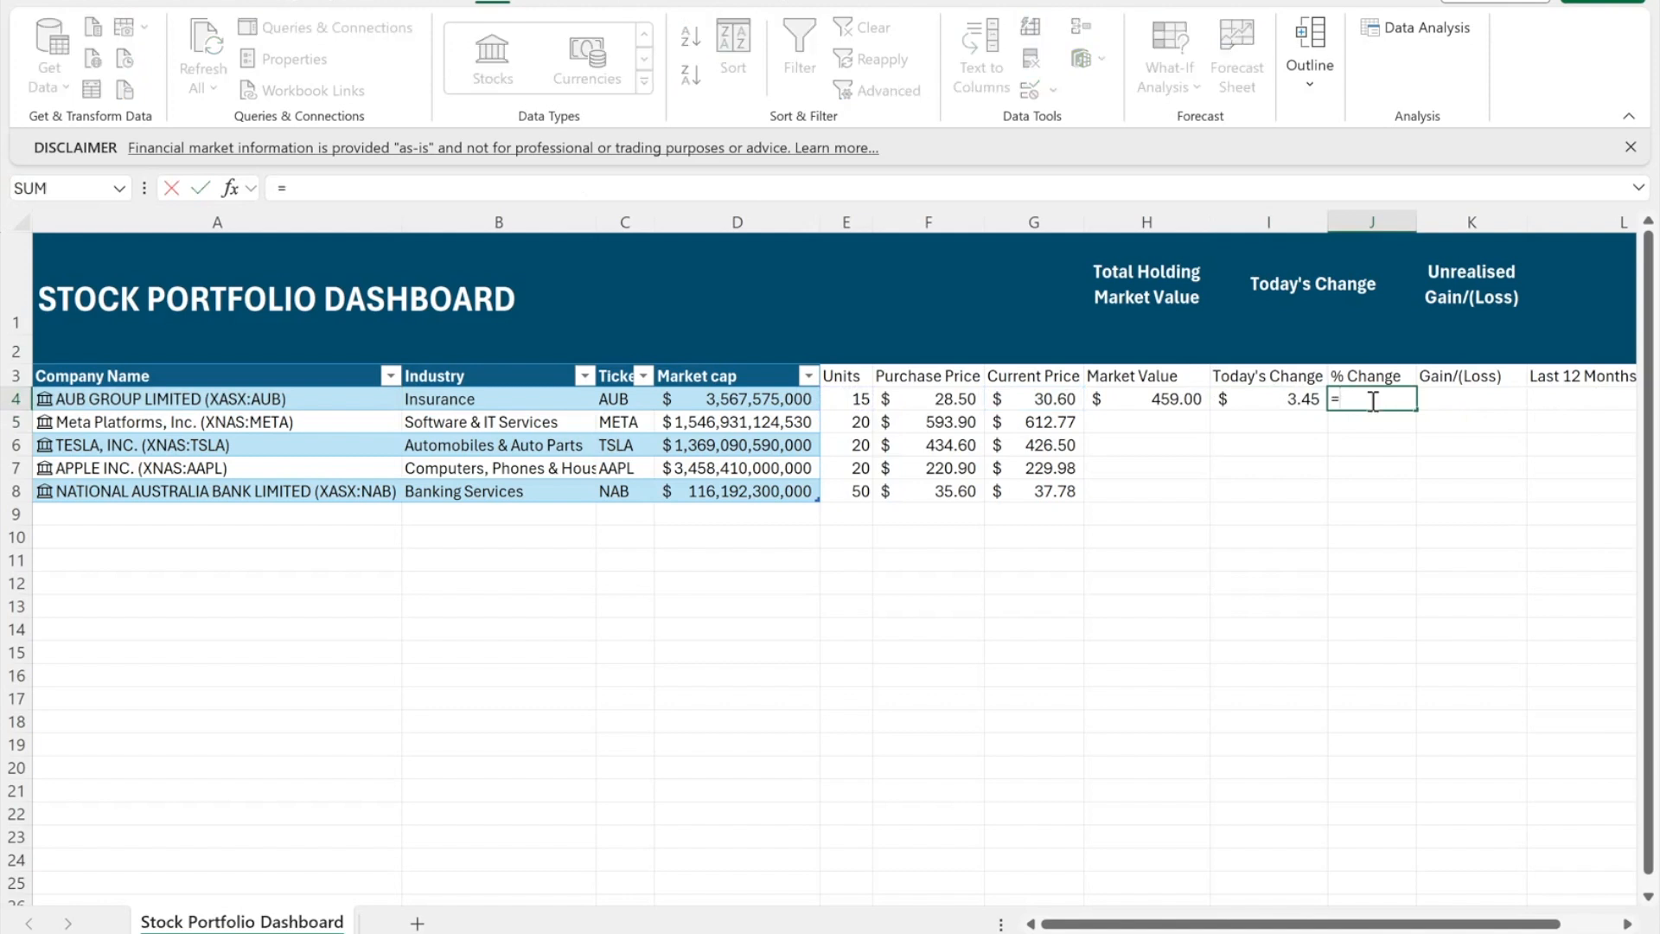
{"action": "left_click", "coordinate": [1306, 400]}
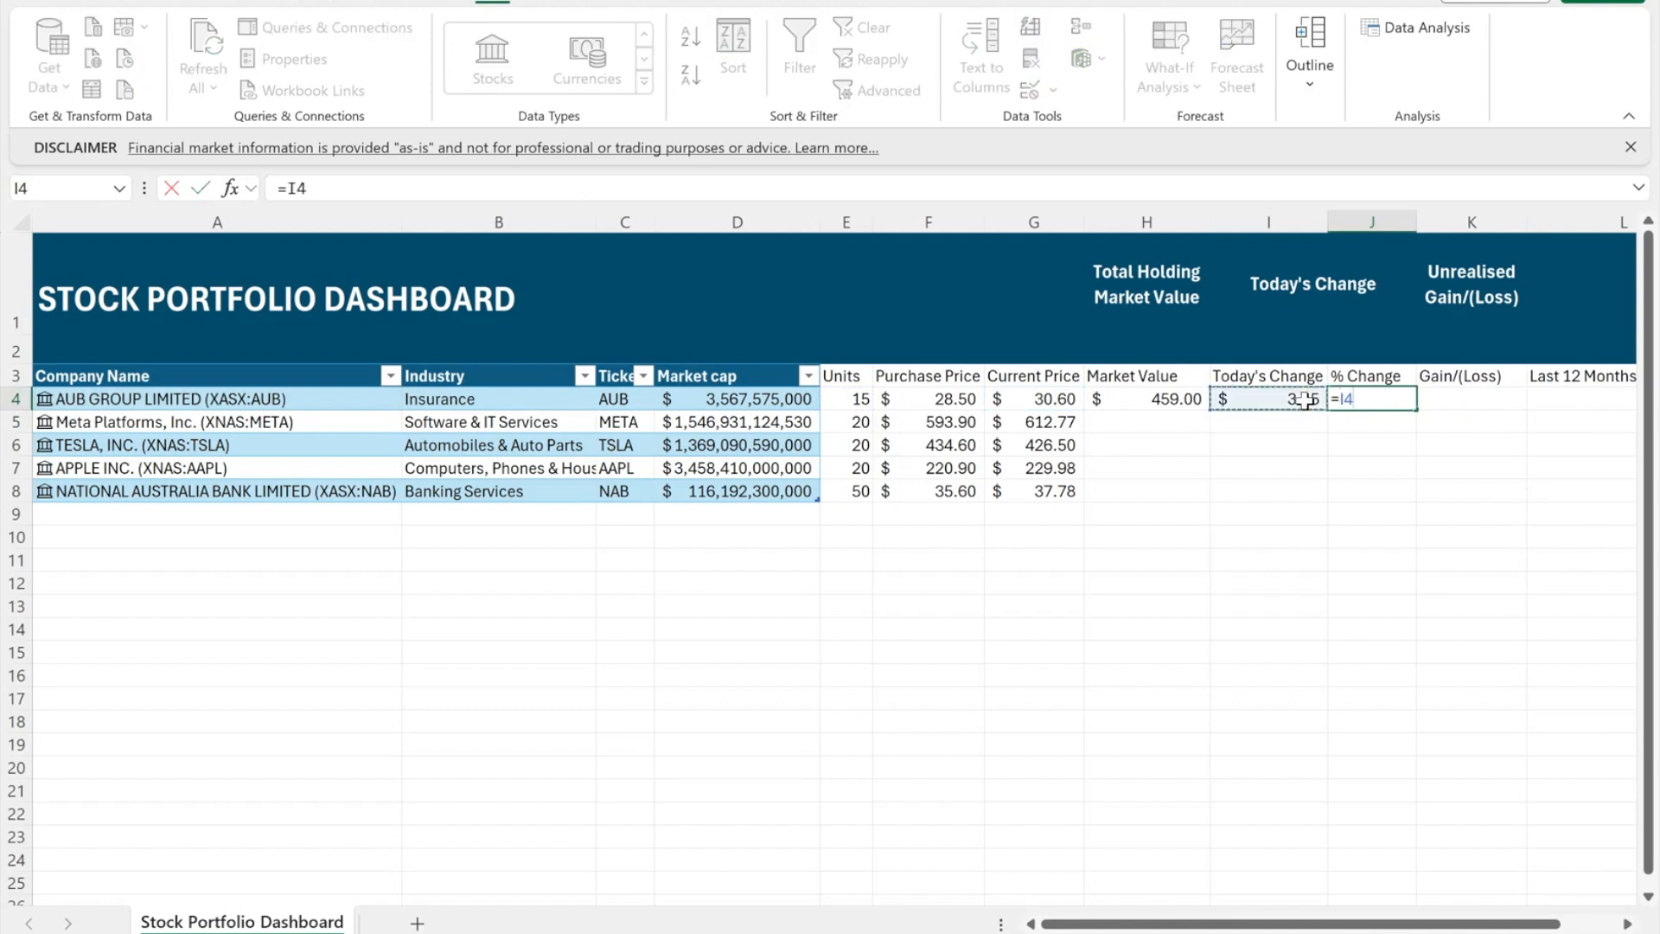
{"action": "type", "text": "/("}
{"action": "left_click", "coordinate": [1172, 401]}
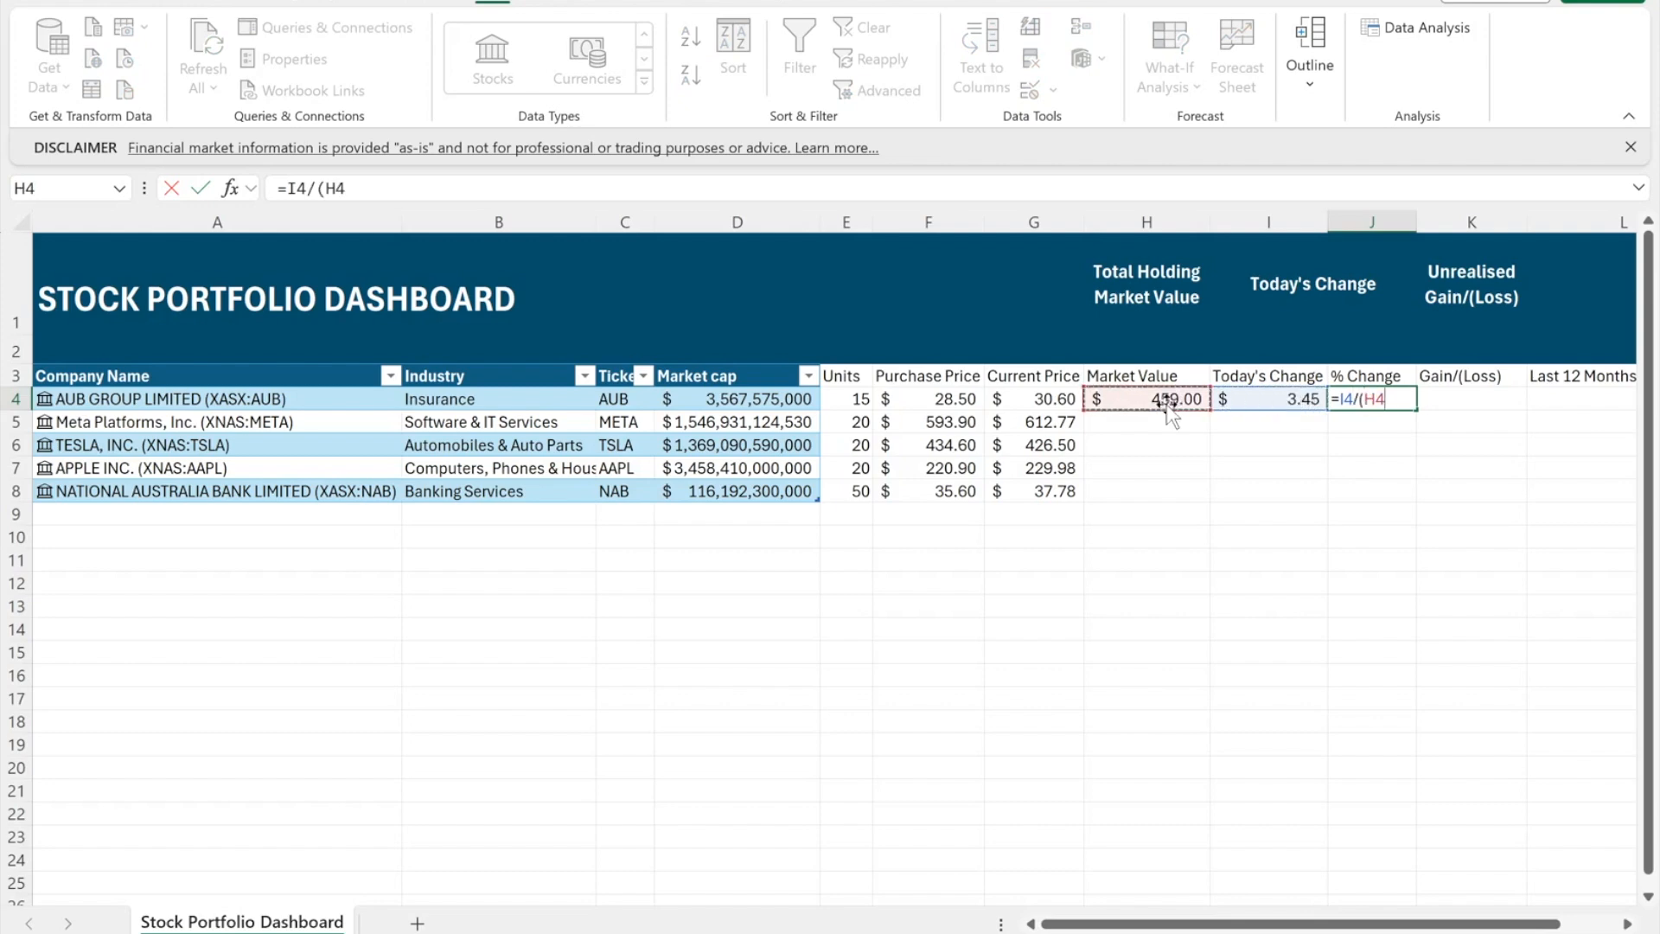
{"action": "type", "text": "-"}
{"action": "left_click", "coordinate": [1280, 397]}
{"action": "type", "text": ")"}
{"action": "key", "text": "Return"}
{"action": "left_click", "coordinate": [1372, 399]}
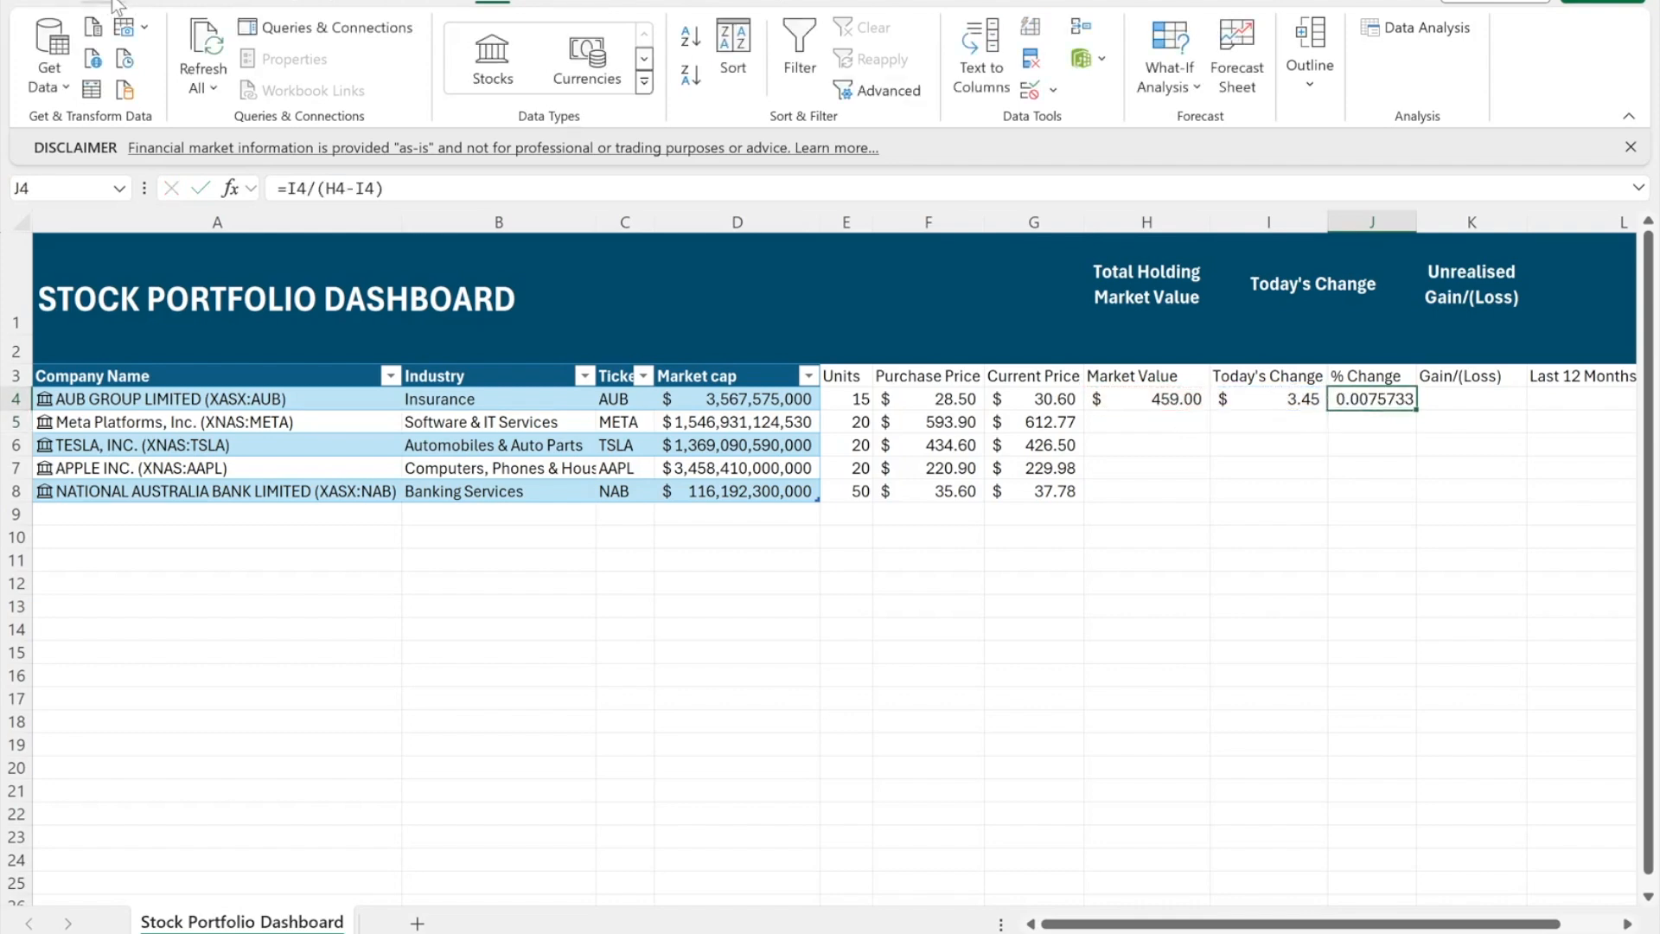
{"action": "left_click", "coordinate": [104, 5]}
{"action": "left_click", "coordinate": [735, 59]}
- Show % Change to two decimals and enter =(G4-F4)*E4 in K4, giving $31.50
{"action": "left_click", "coordinate": [684, 90]}
{"action": "left_click", "coordinate": [685, 90]}
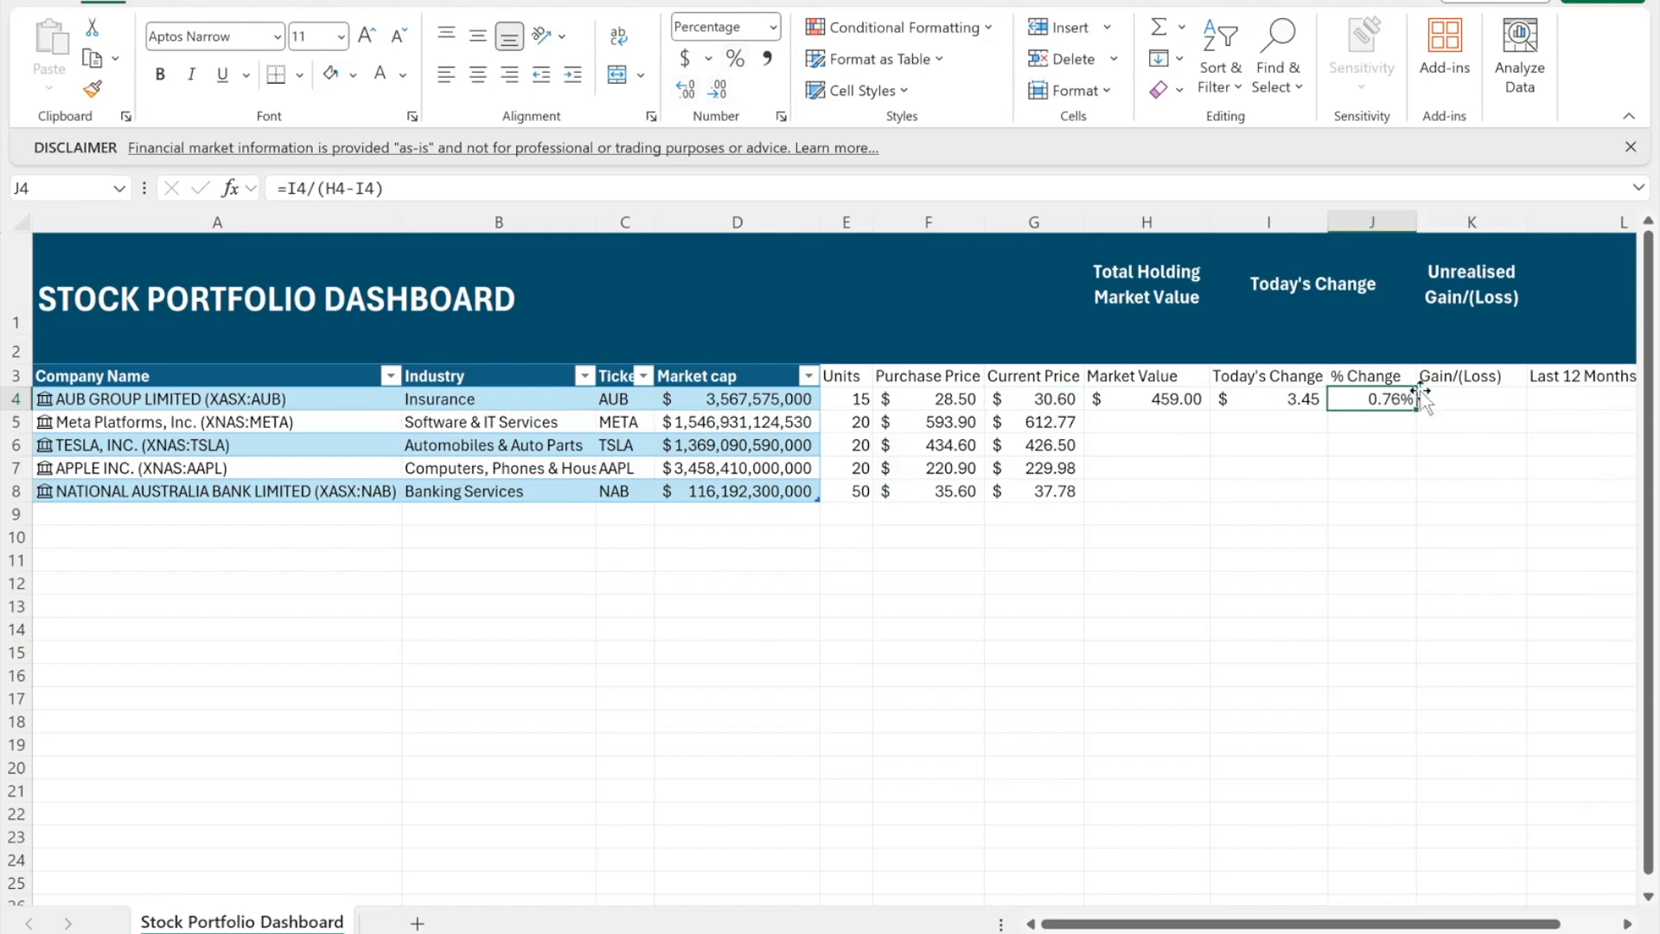
{"action": "left_click", "coordinate": [1461, 399]}
{"action": "type", "text": "=("}
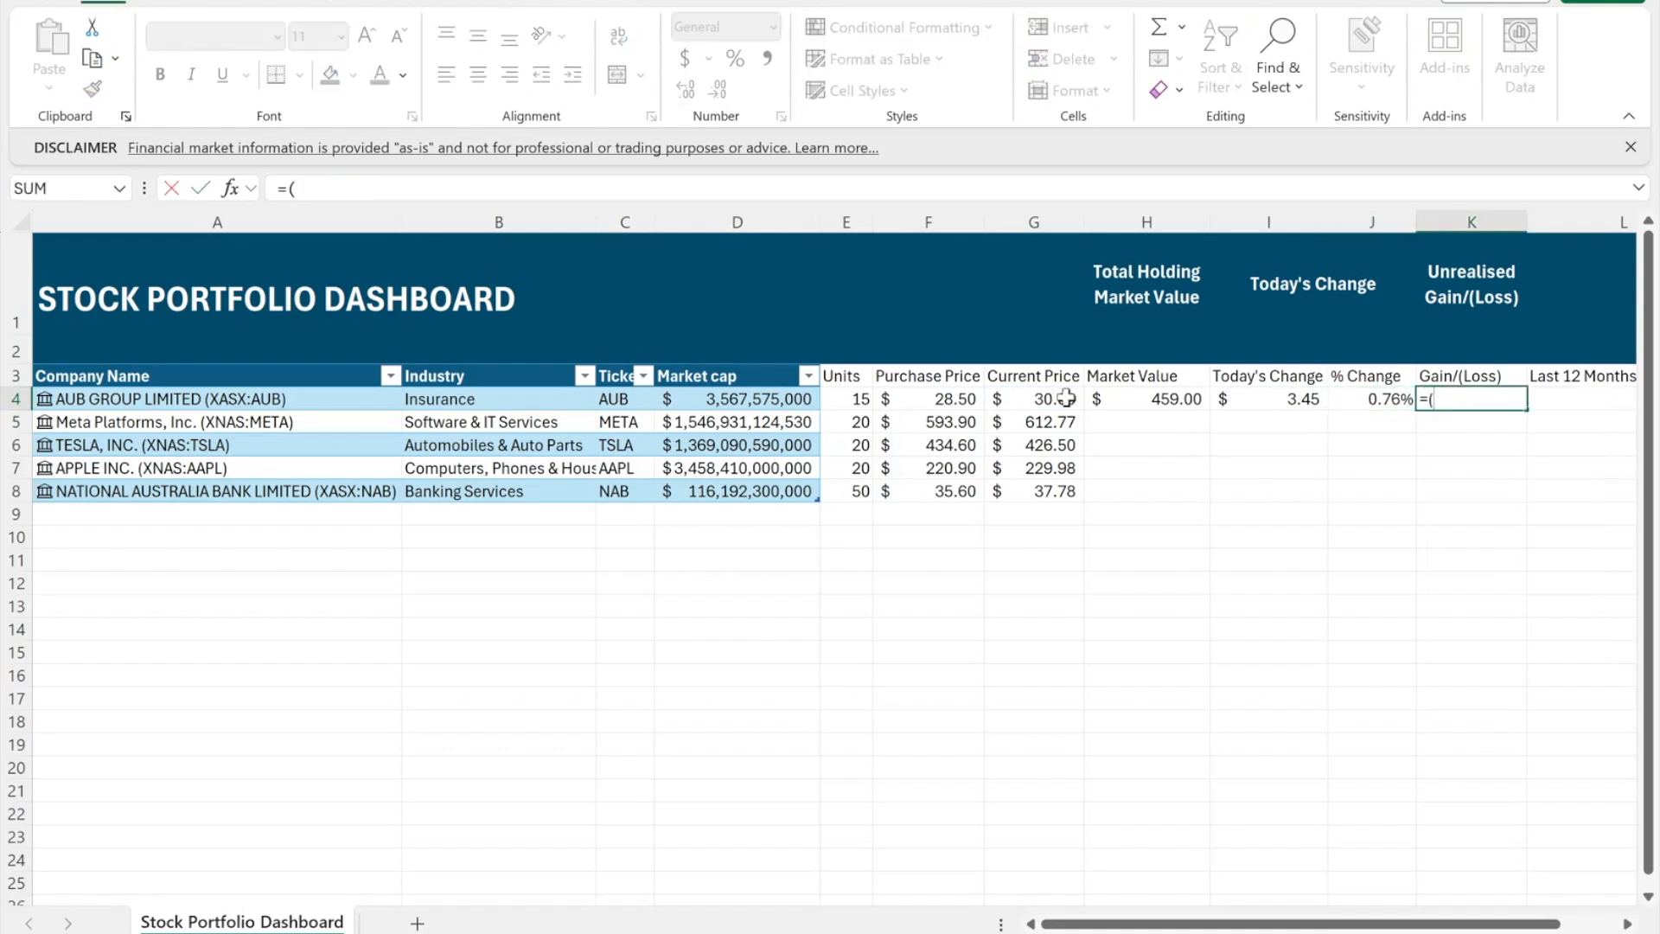
{"action": "left_click", "coordinate": [1020, 402]}
{"action": "type", "text": "-"}
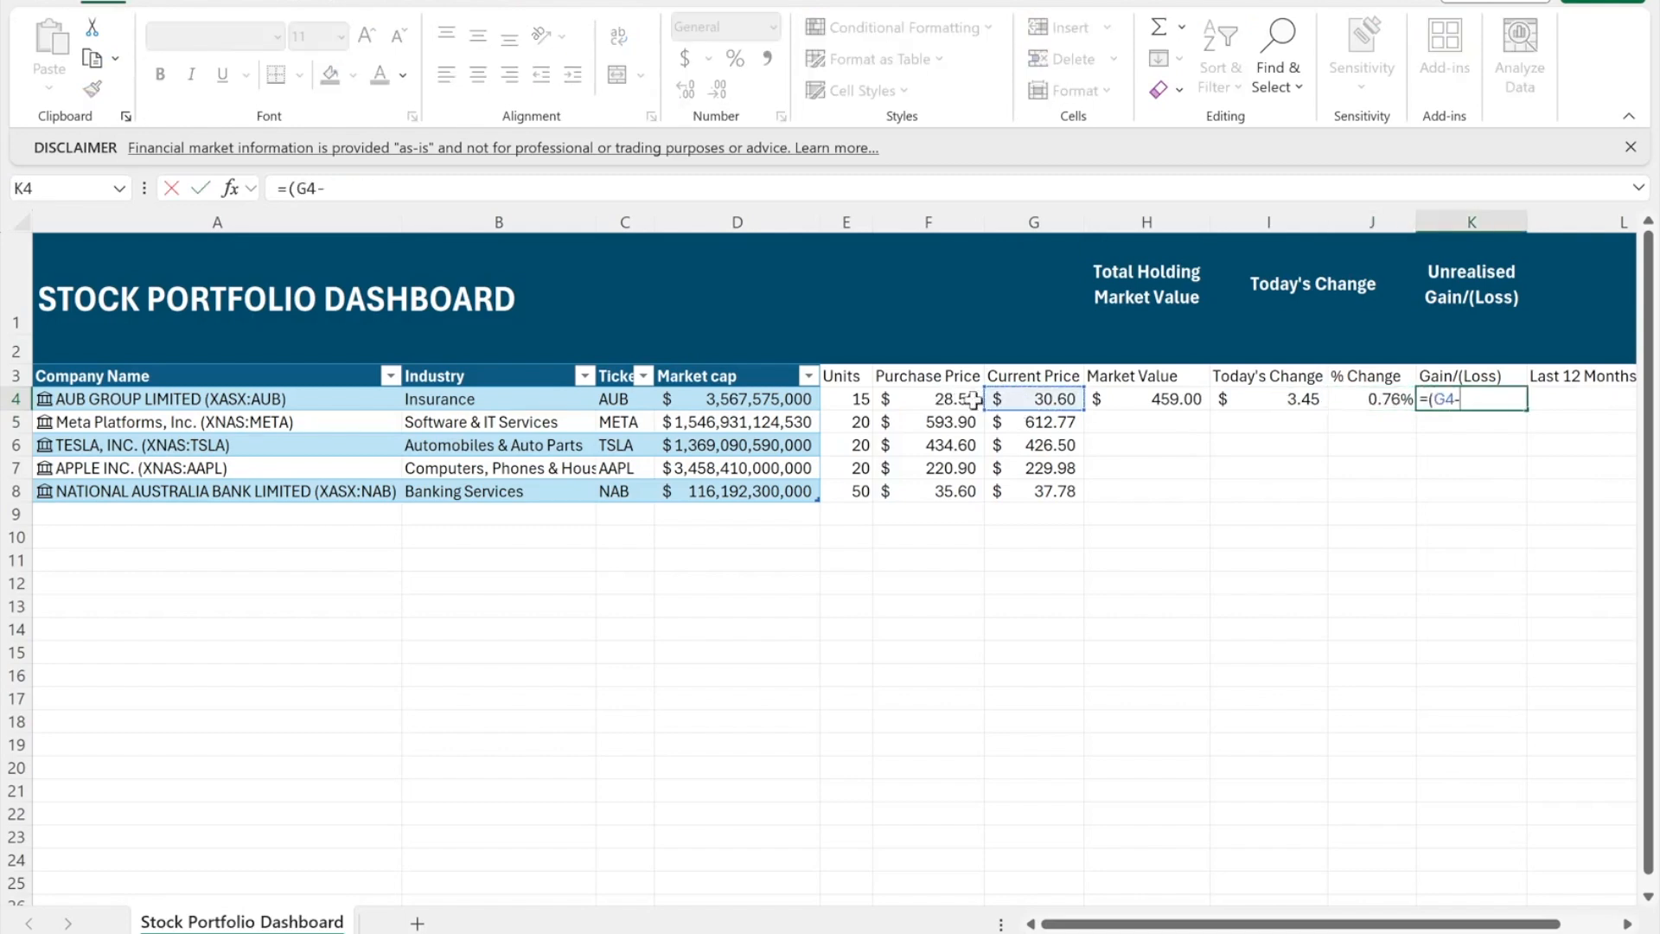
{"action": "left_click", "coordinate": [963, 396]}
{"action": "type", "text": ")"}
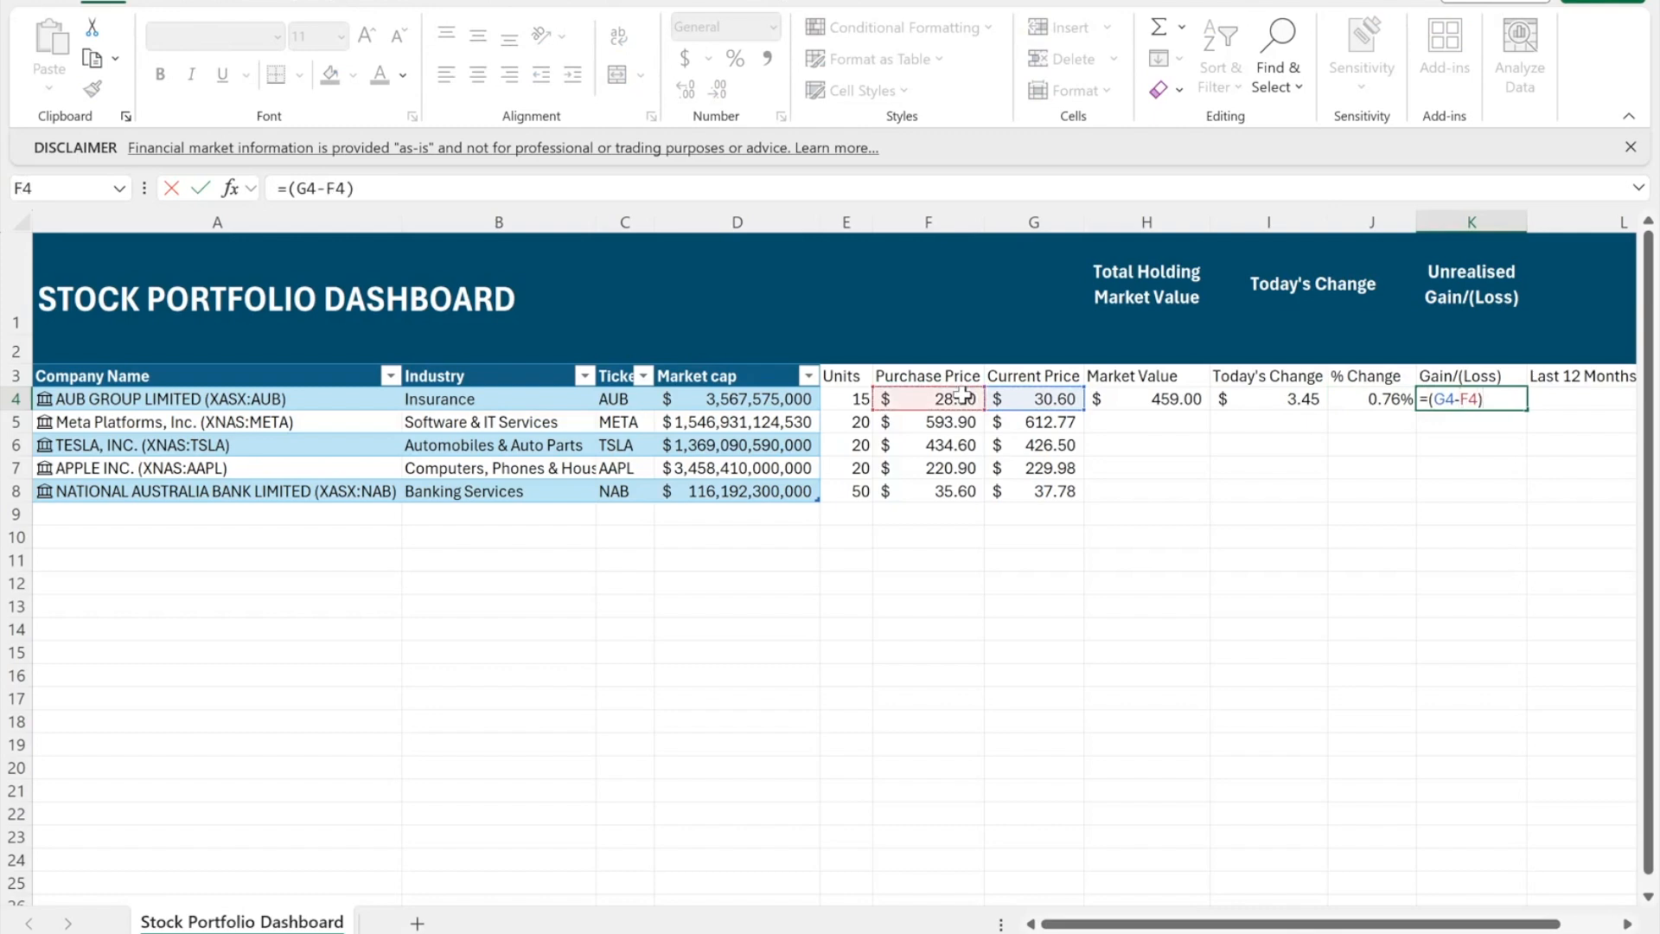
{"action": "type", "text": "*"}
{"action": "left_click", "coordinate": [854, 396]}
{"action": "key", "text": "Return"}
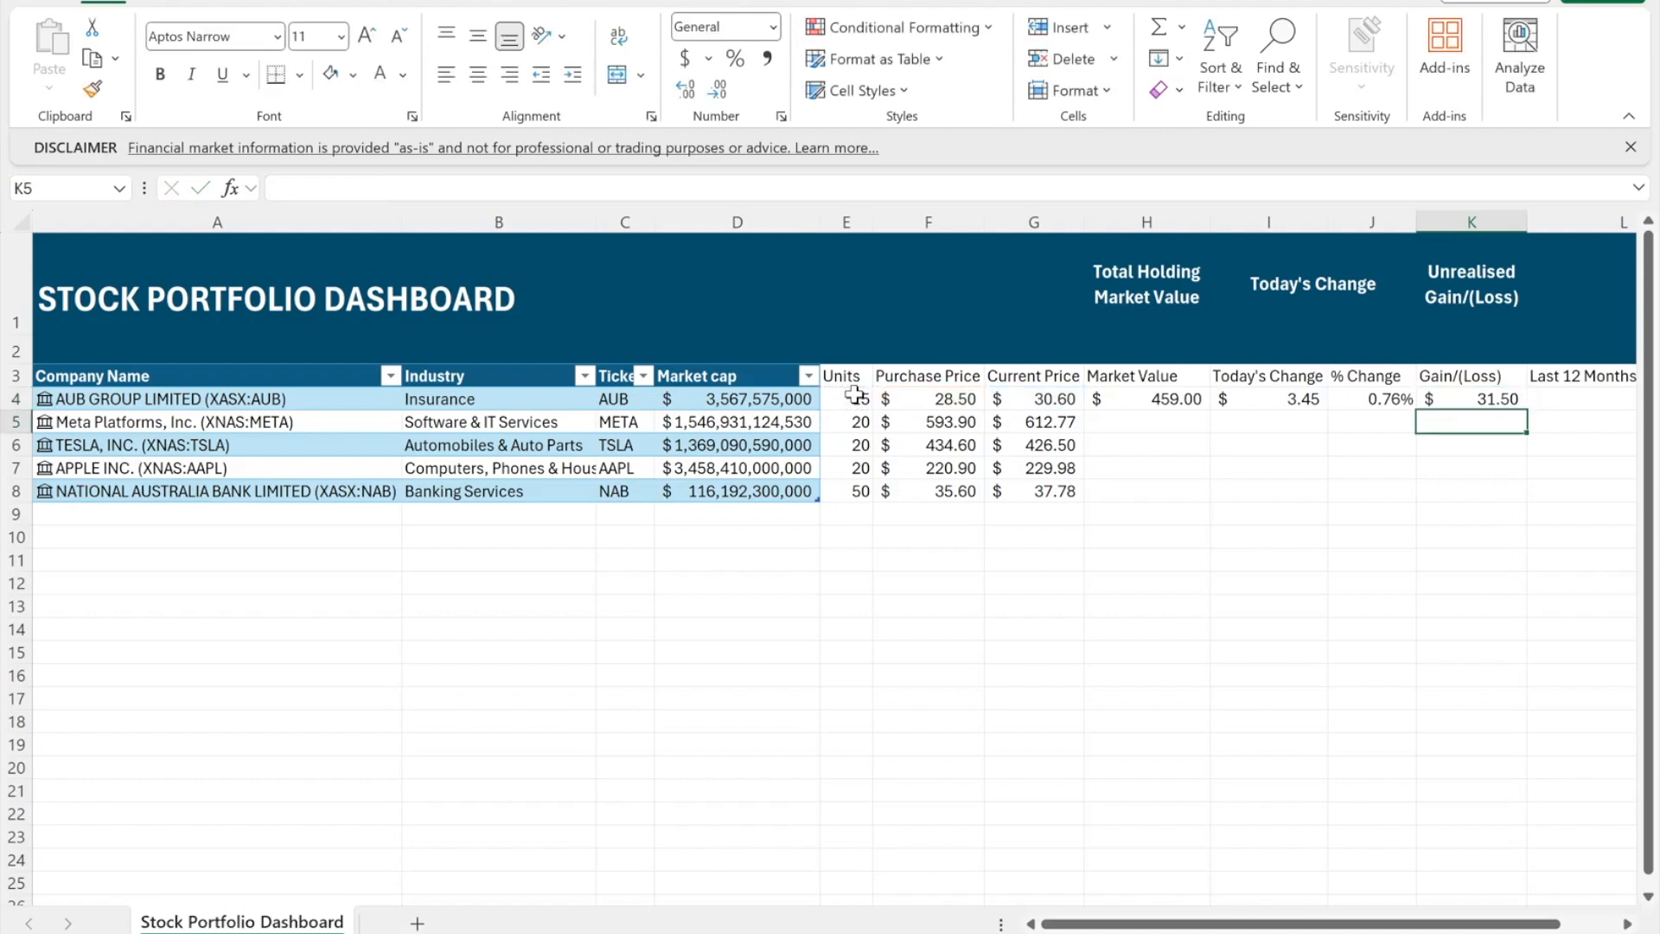
- Fill the H4:K4 formulas down through row 8
{"action": "left_click", "coordinate": [1470, 399]}
{"action": "left_click_drag", "start_coordinate": [1141, 399], "coordinate": [1520, 501]}
{"action": "left_click", "coordinate": [1556, 467]}
- Apply Accounting format to I4:I8 and K4:K8 so losses show in parentheses
{"action": "left_click", "coordinate": [1105, 399]}
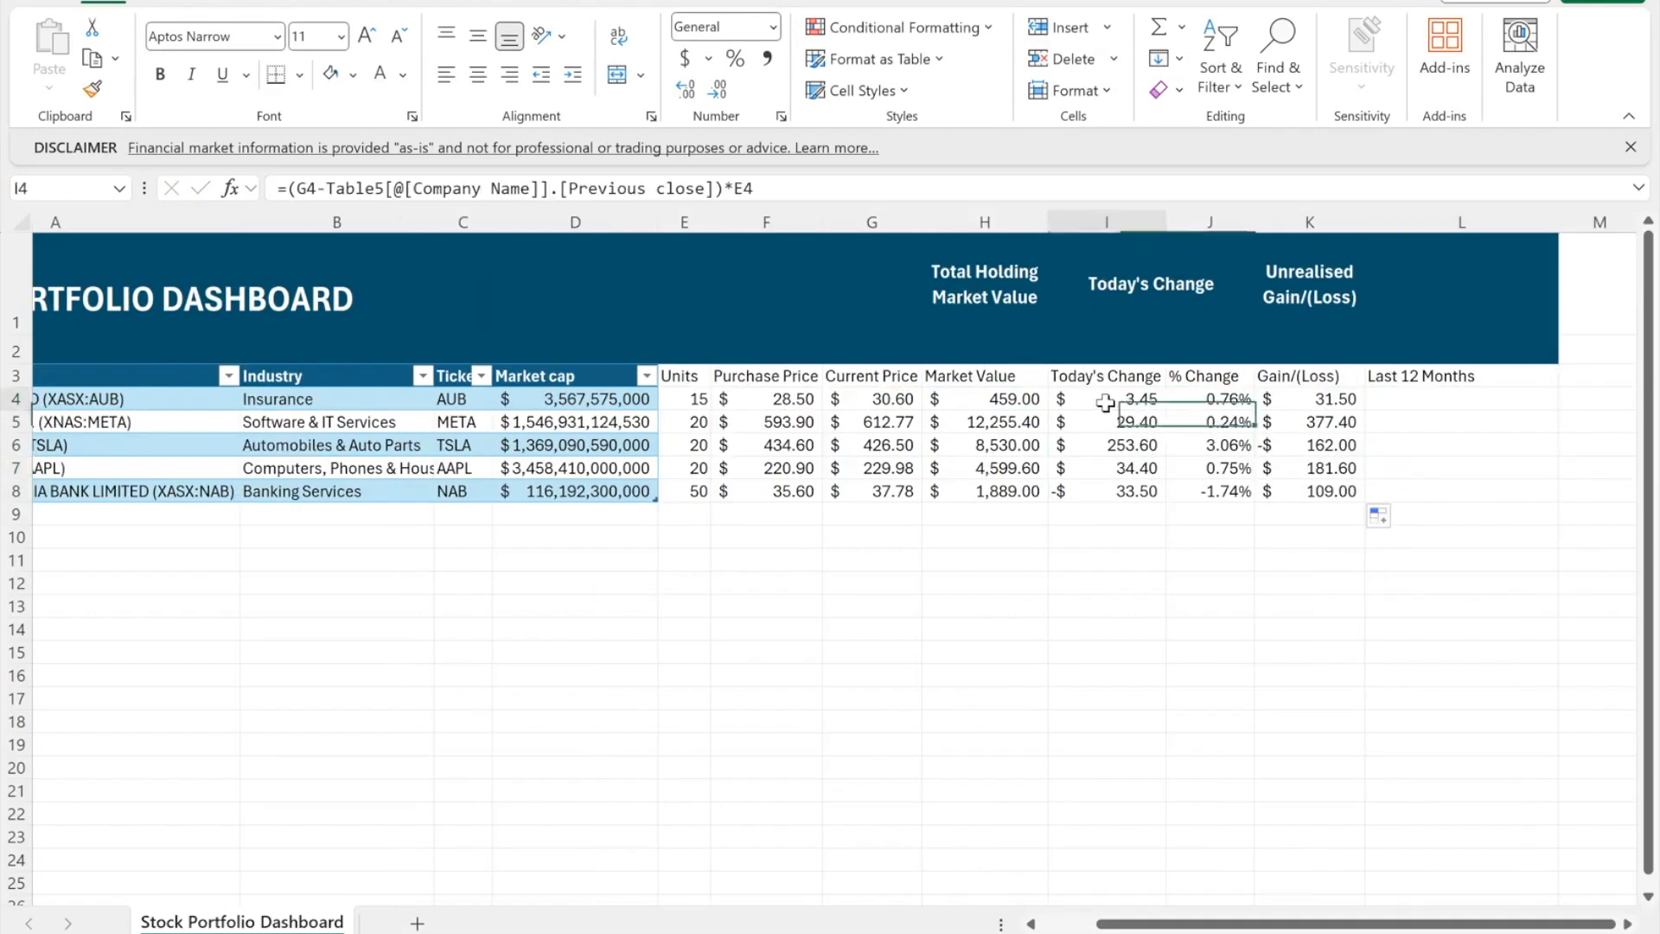
{"action": "left_click_drag", "start_coordinate": [1244, 450], "coordinate": [1126, 484]}
{"action": "left_click_drag", "start_coordinate": [1309, 402], "coordinate": [1297, 488]}
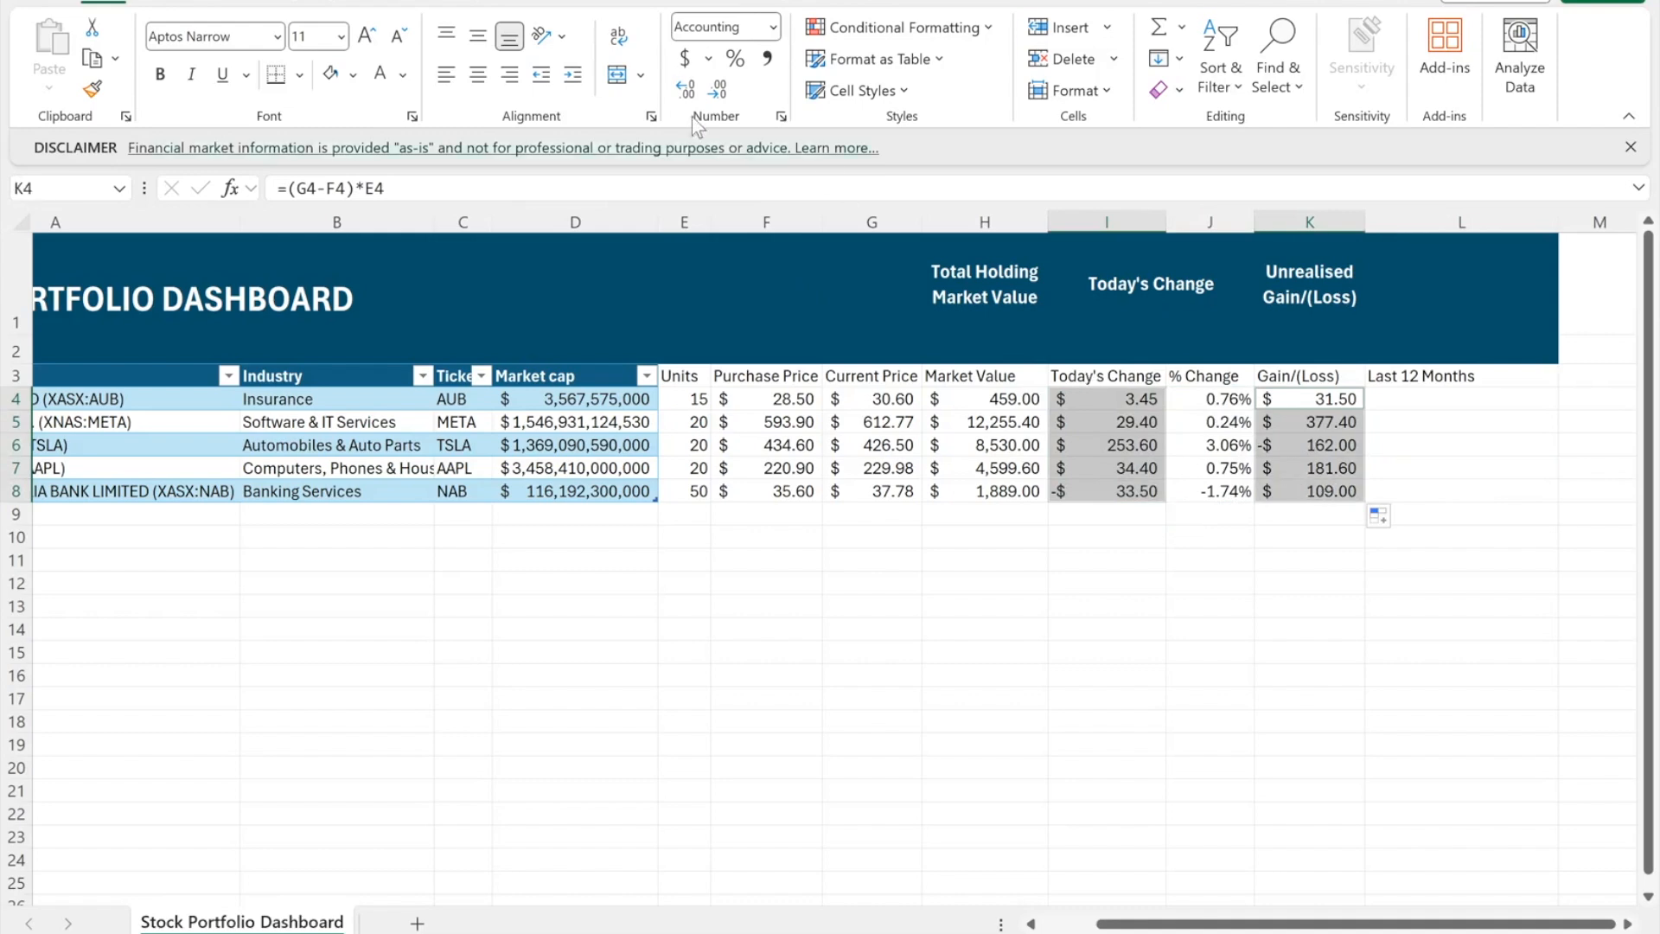
{"action": "left_click", "coordinate": [772, 27]}
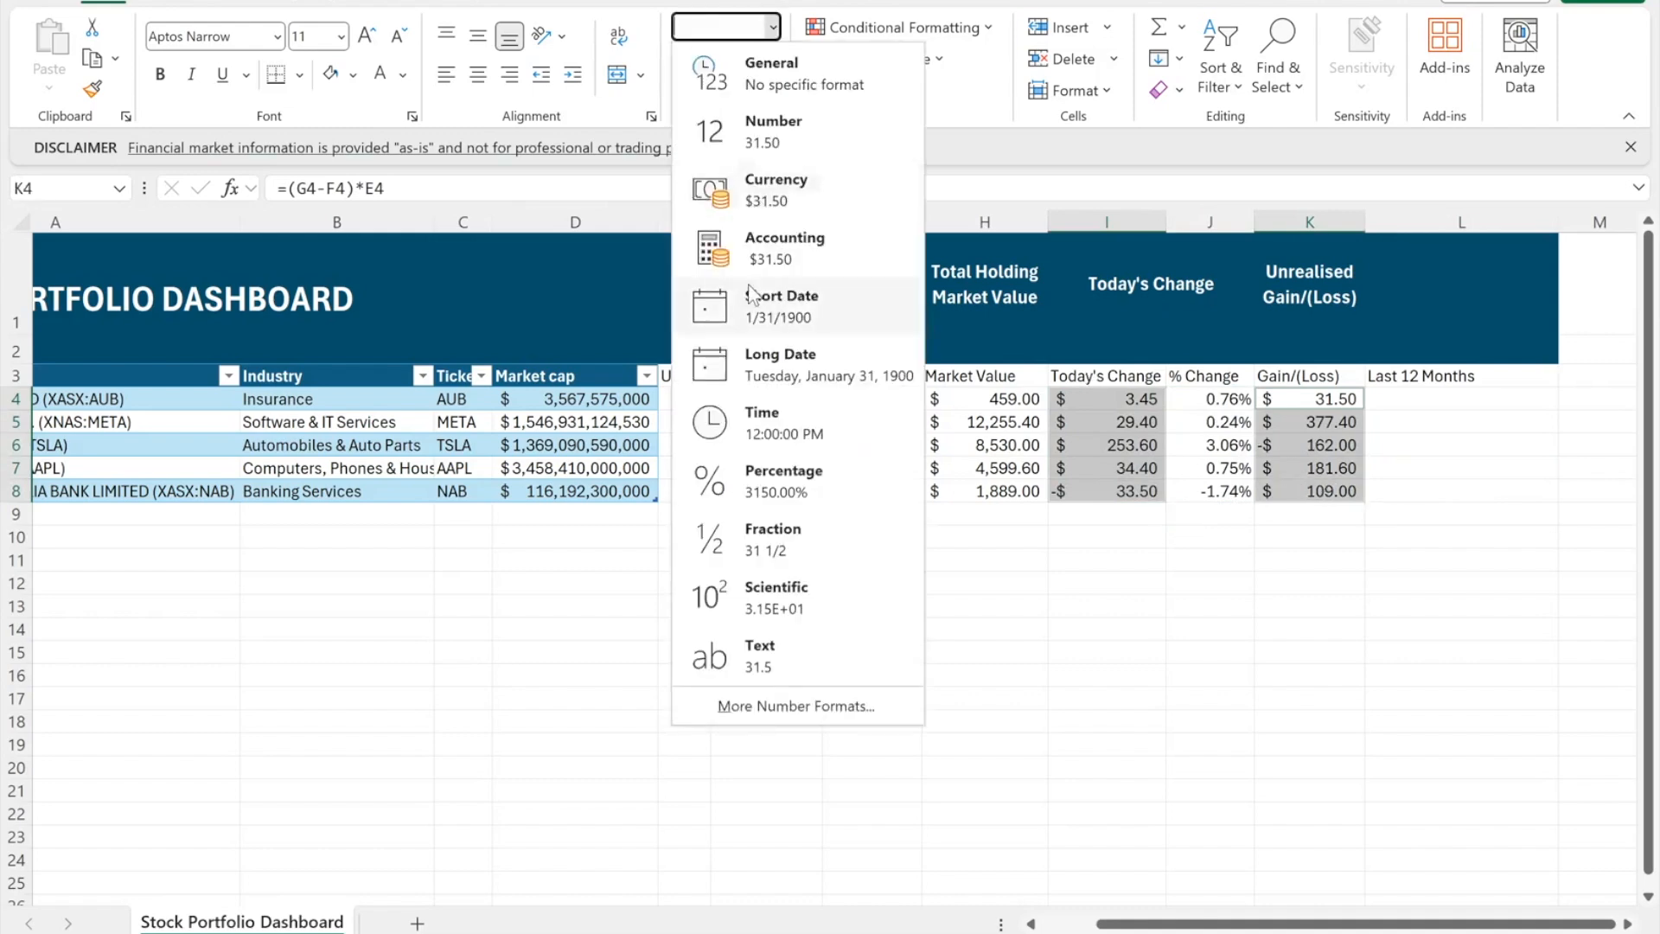
{"action": "left_click", "coordinate": [756, 245]}
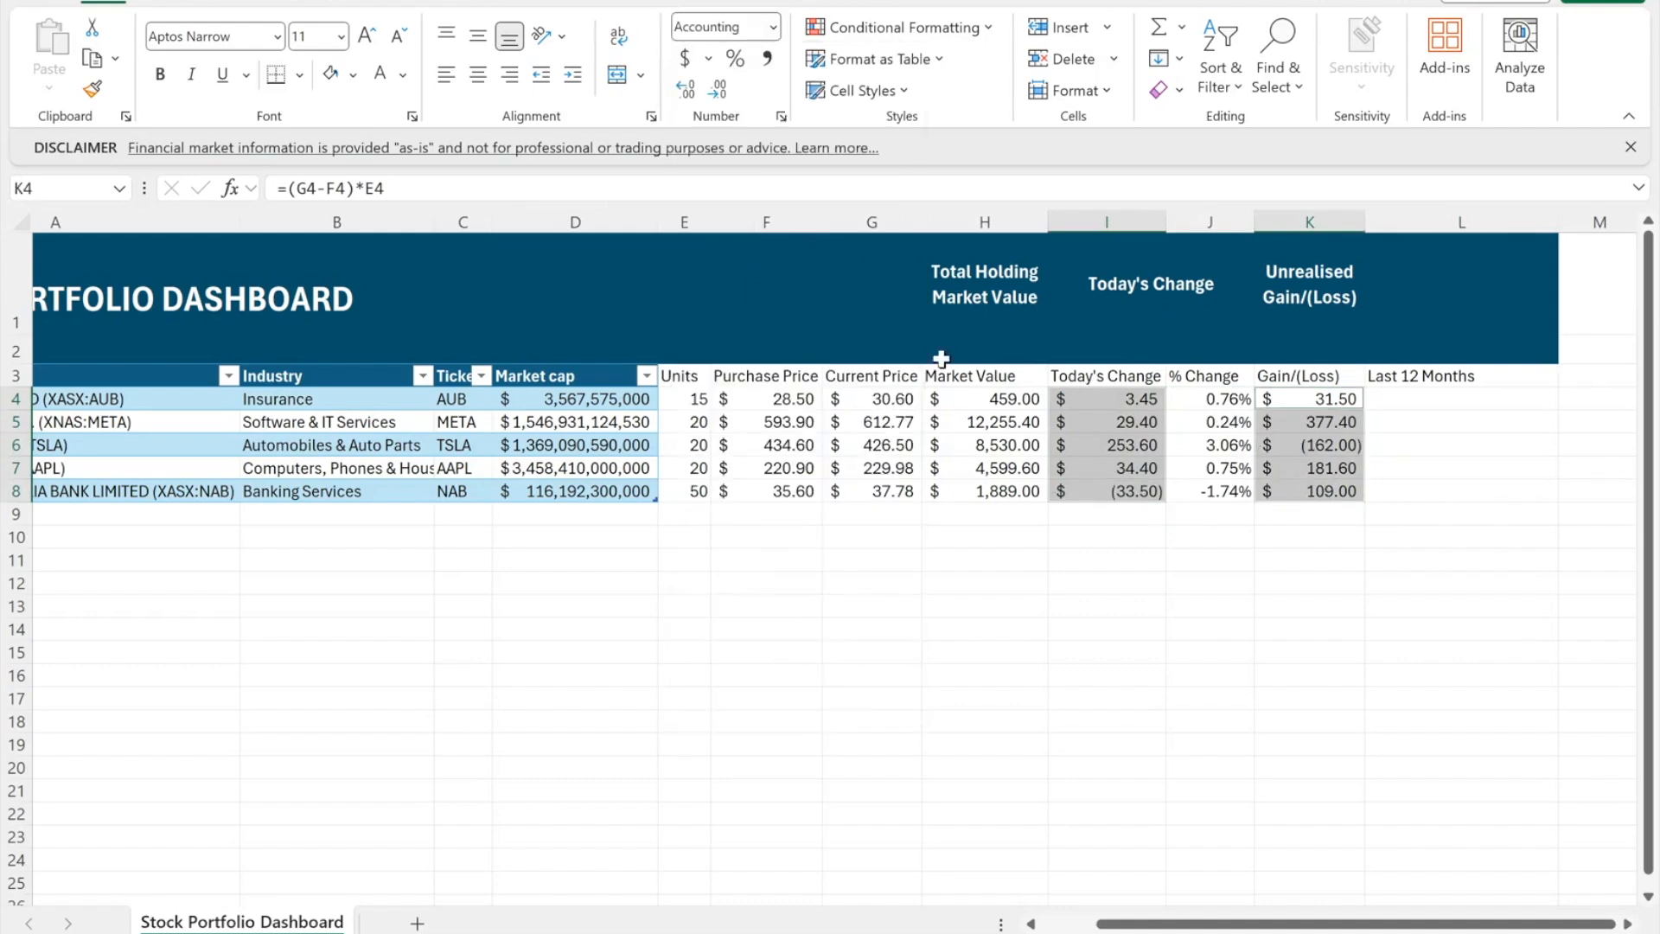
{"action": "scroll", "coordinate": [1185, 519], "scroll_direction": "right", "scroll_amount": 3}
{"action": "left_click", "coordinate": [1190, 374]}
- Build =TRANSPOSE(STOCKHISTORY(A4,TODAY()-365,TODAY(),0,0,0,1)) in N4 for AUB
{"action": "type", "text": "=tra"}
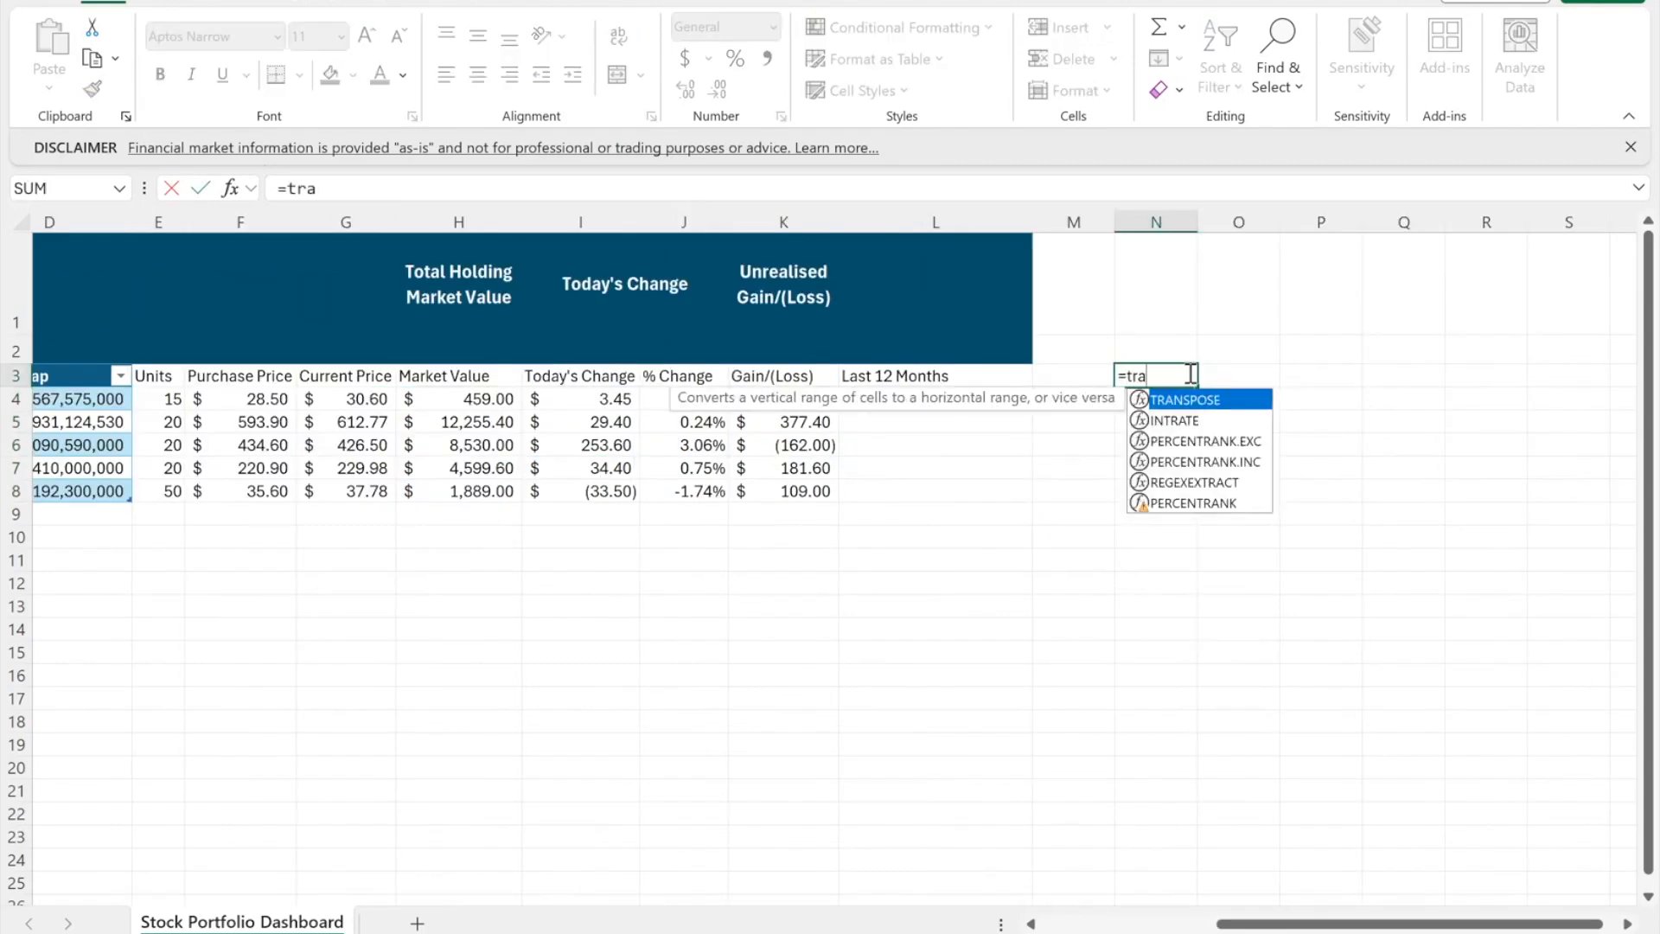
{"action": "type", "text": "n"}
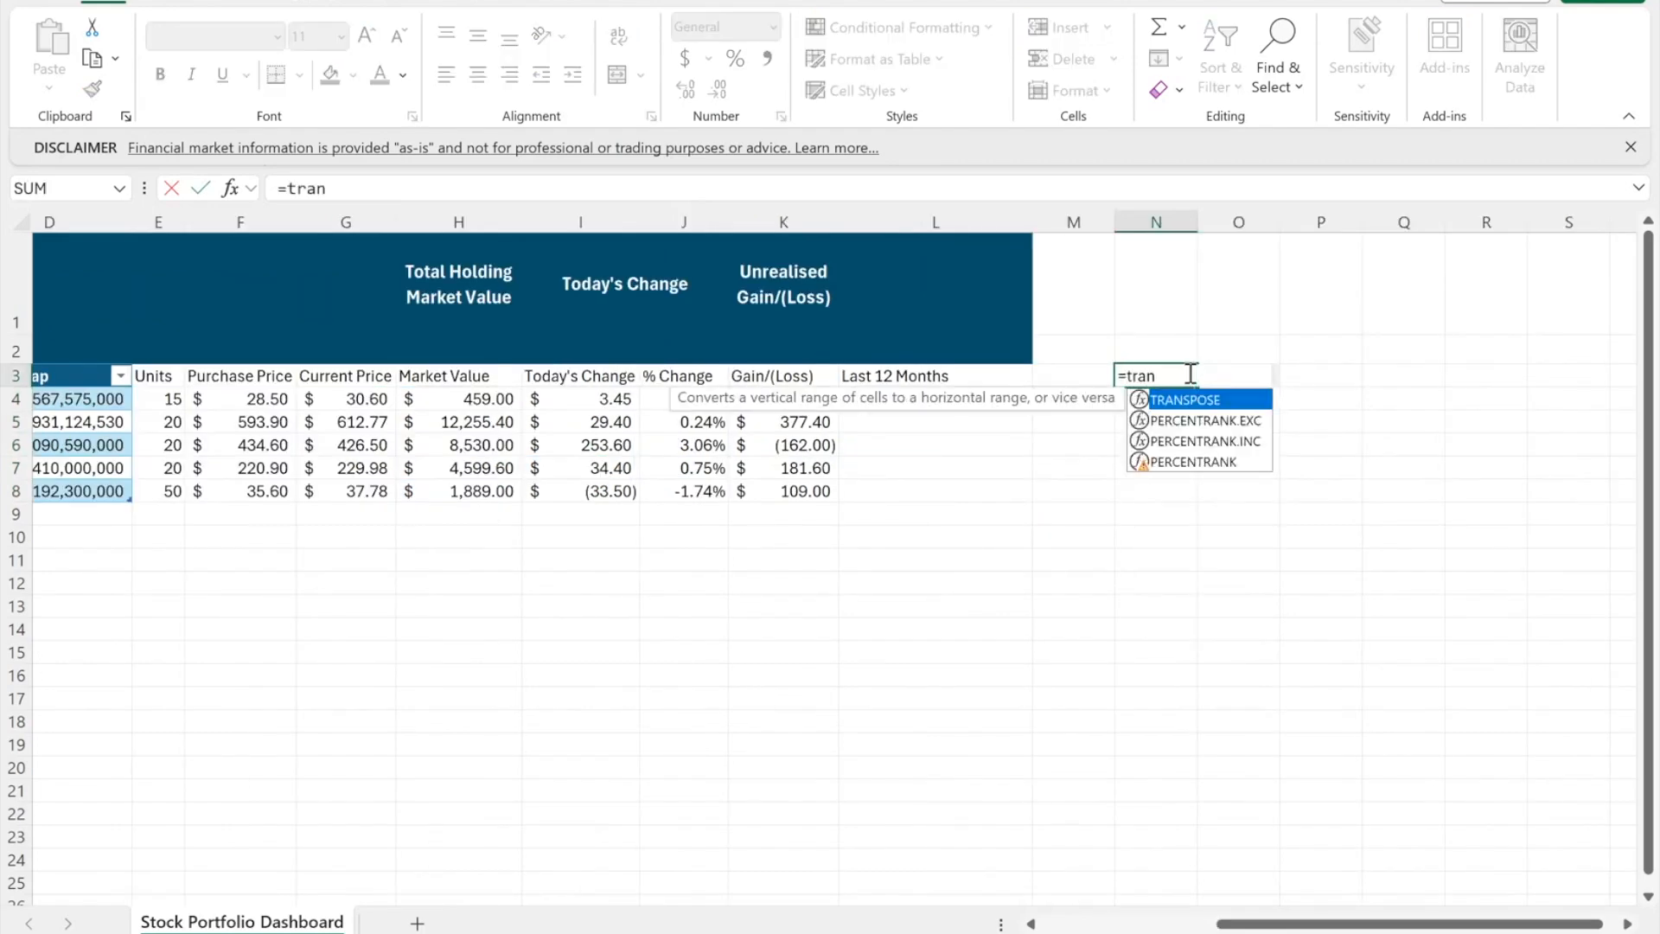
{"action": "key", "text": "Tab"}
{"action": "type", "text": "stock"}
{"action": "key", "text": "Tab"}
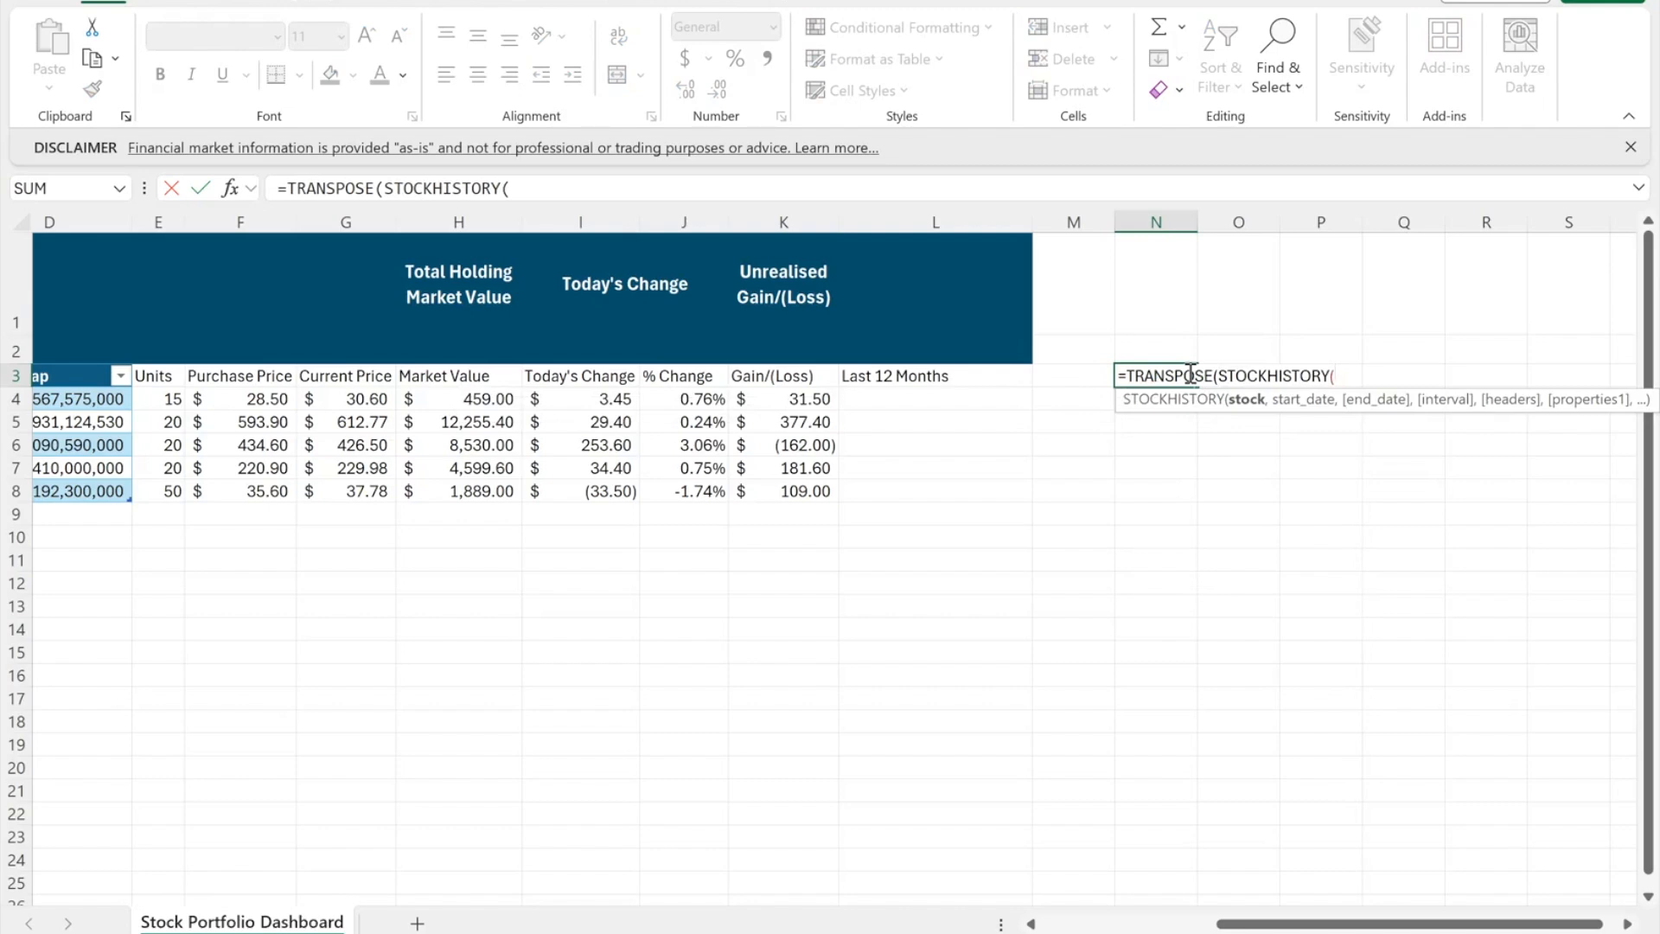
{"action": "scroll", "coordinate": [859, 433], "scroll_direction": "left", "scroll_amount": 5}
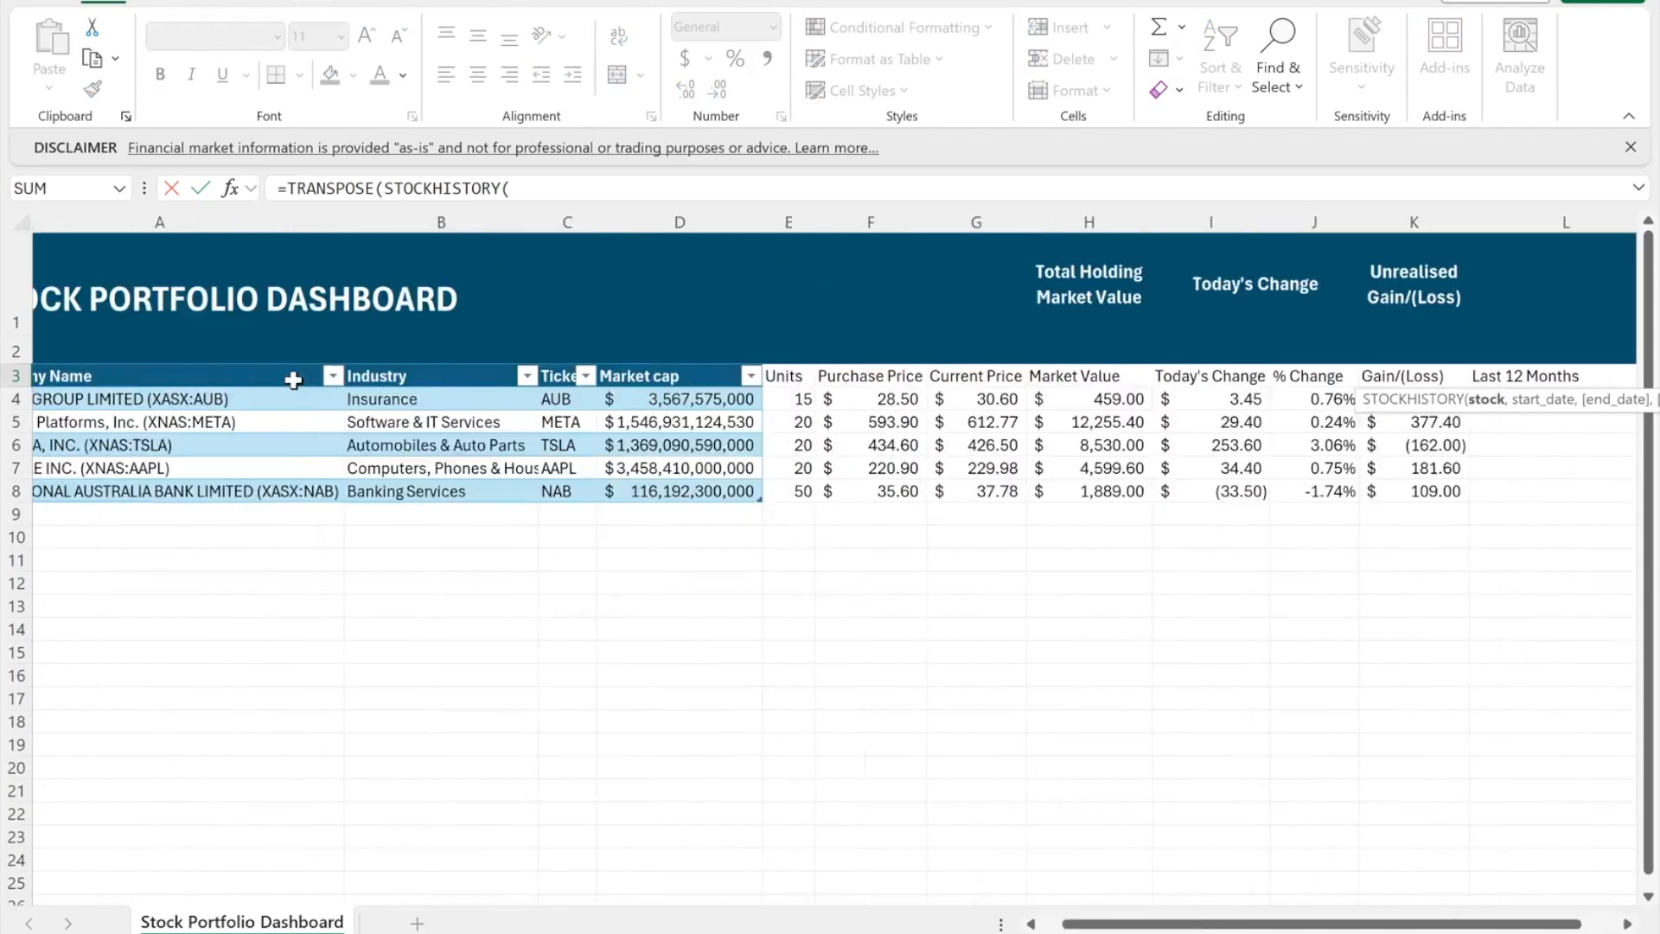
{"action": "scroll", "coordinate": [167, 414], "scroll_direction": "left", "scroll_amount": 2}
{"action": "left_click", "coordinate": [188, 396]}
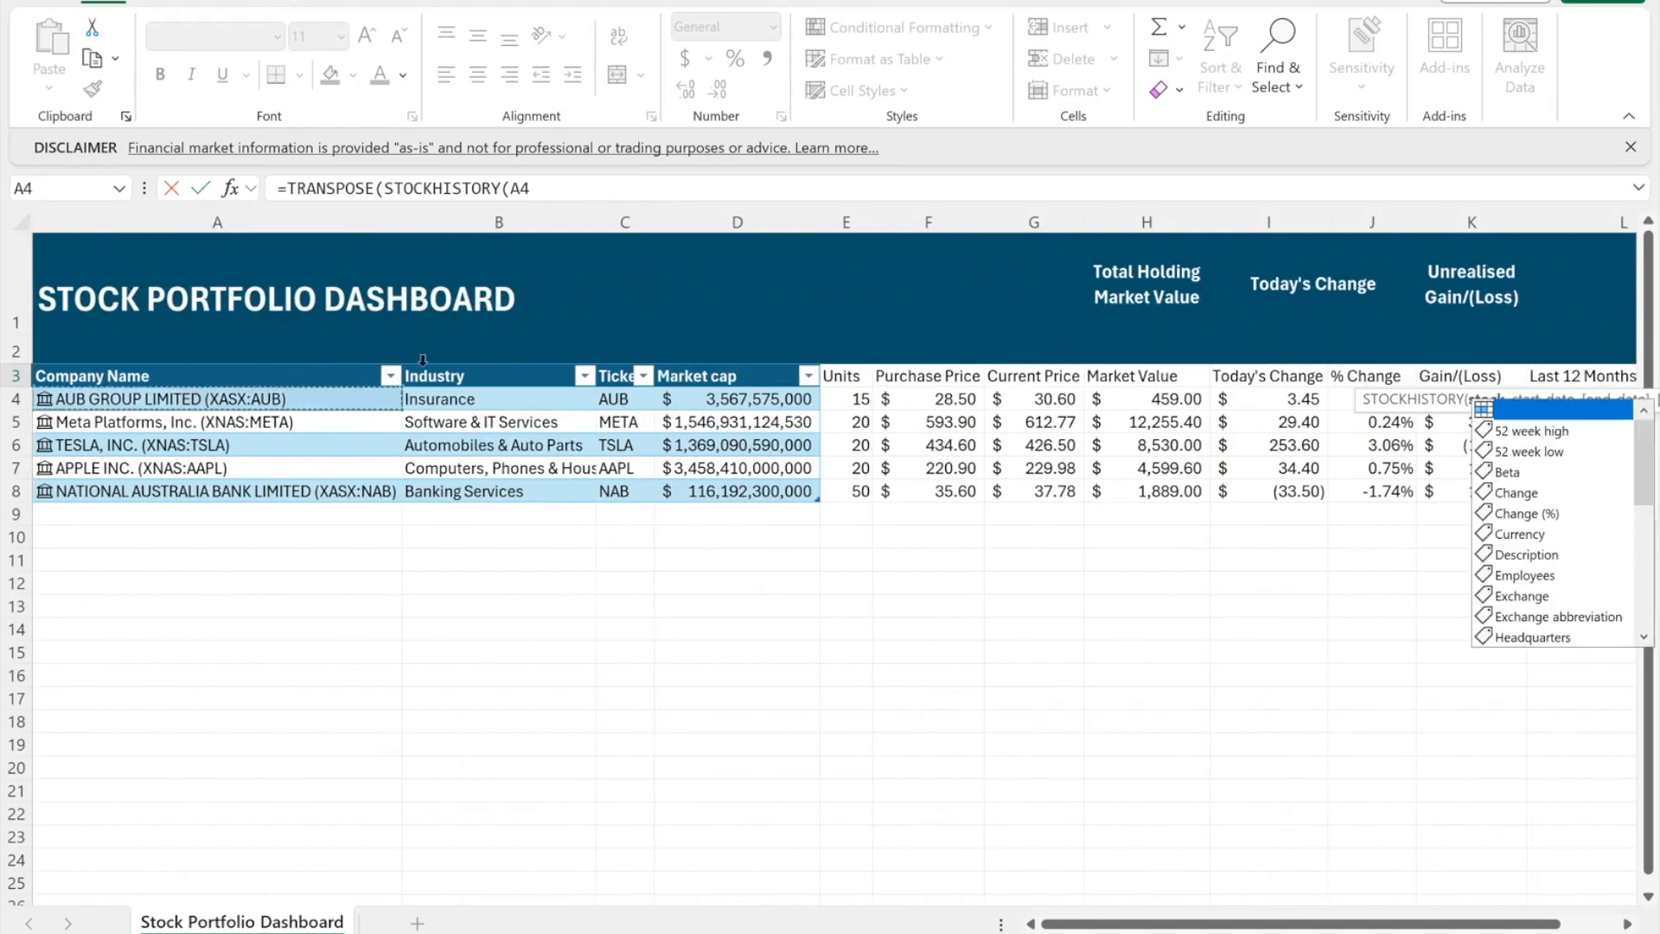
{"action": "left_click", "coordinate": [655, 190]}
{"action": "type", "text": ",today"}
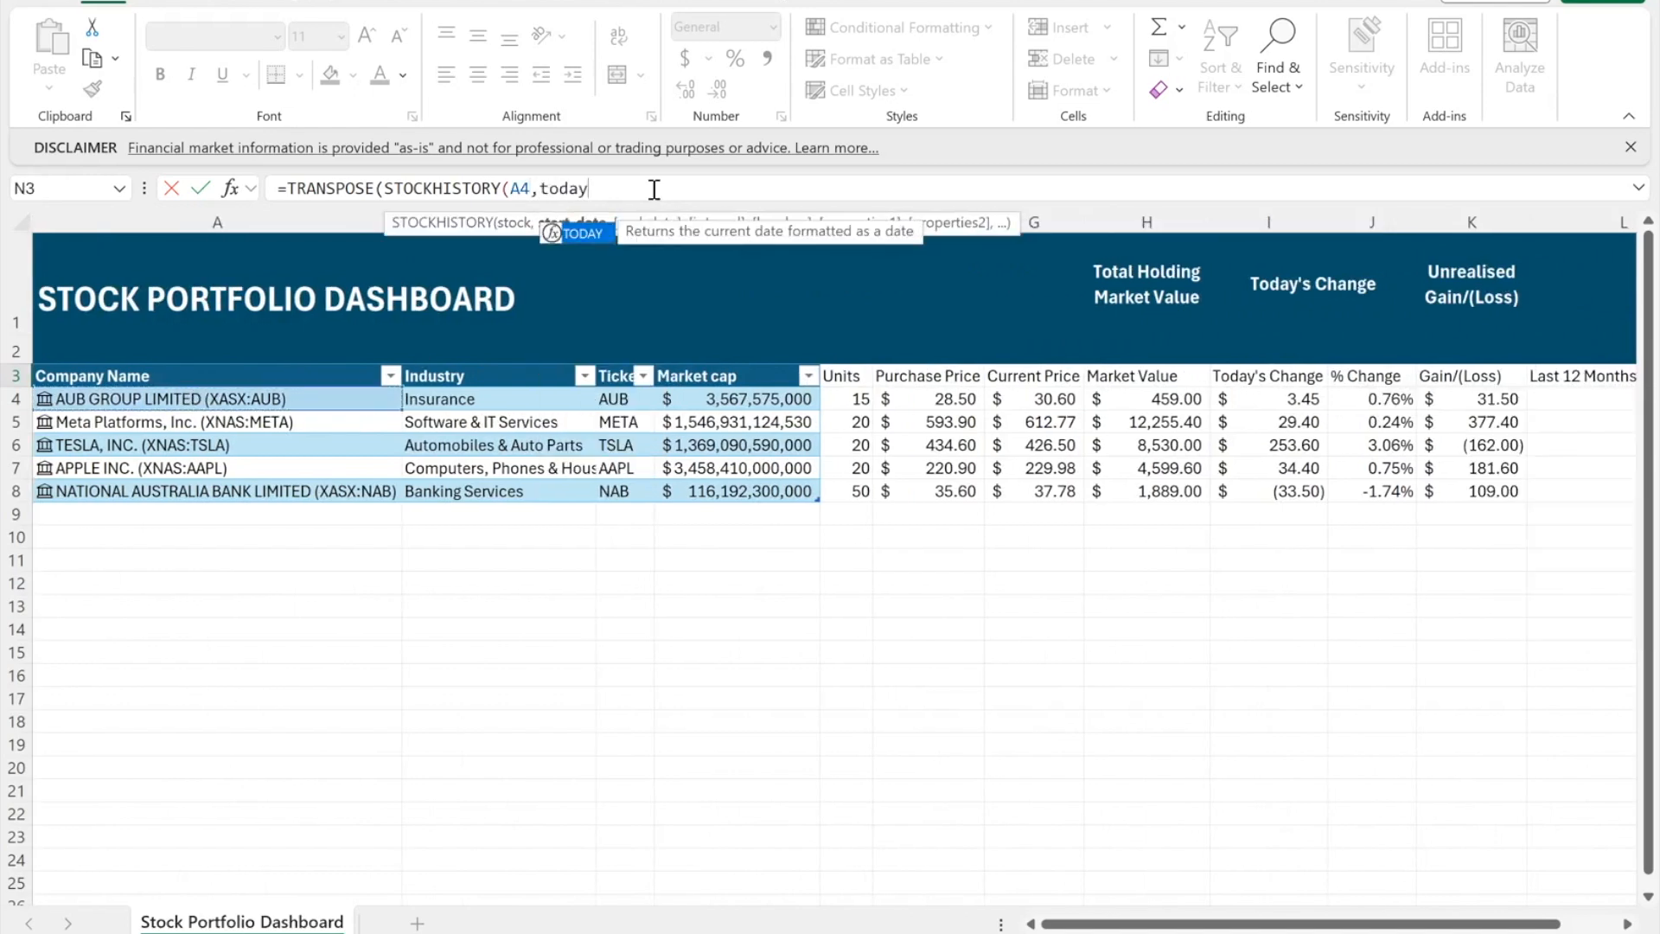
{"action": "key", "text": "Tab"}
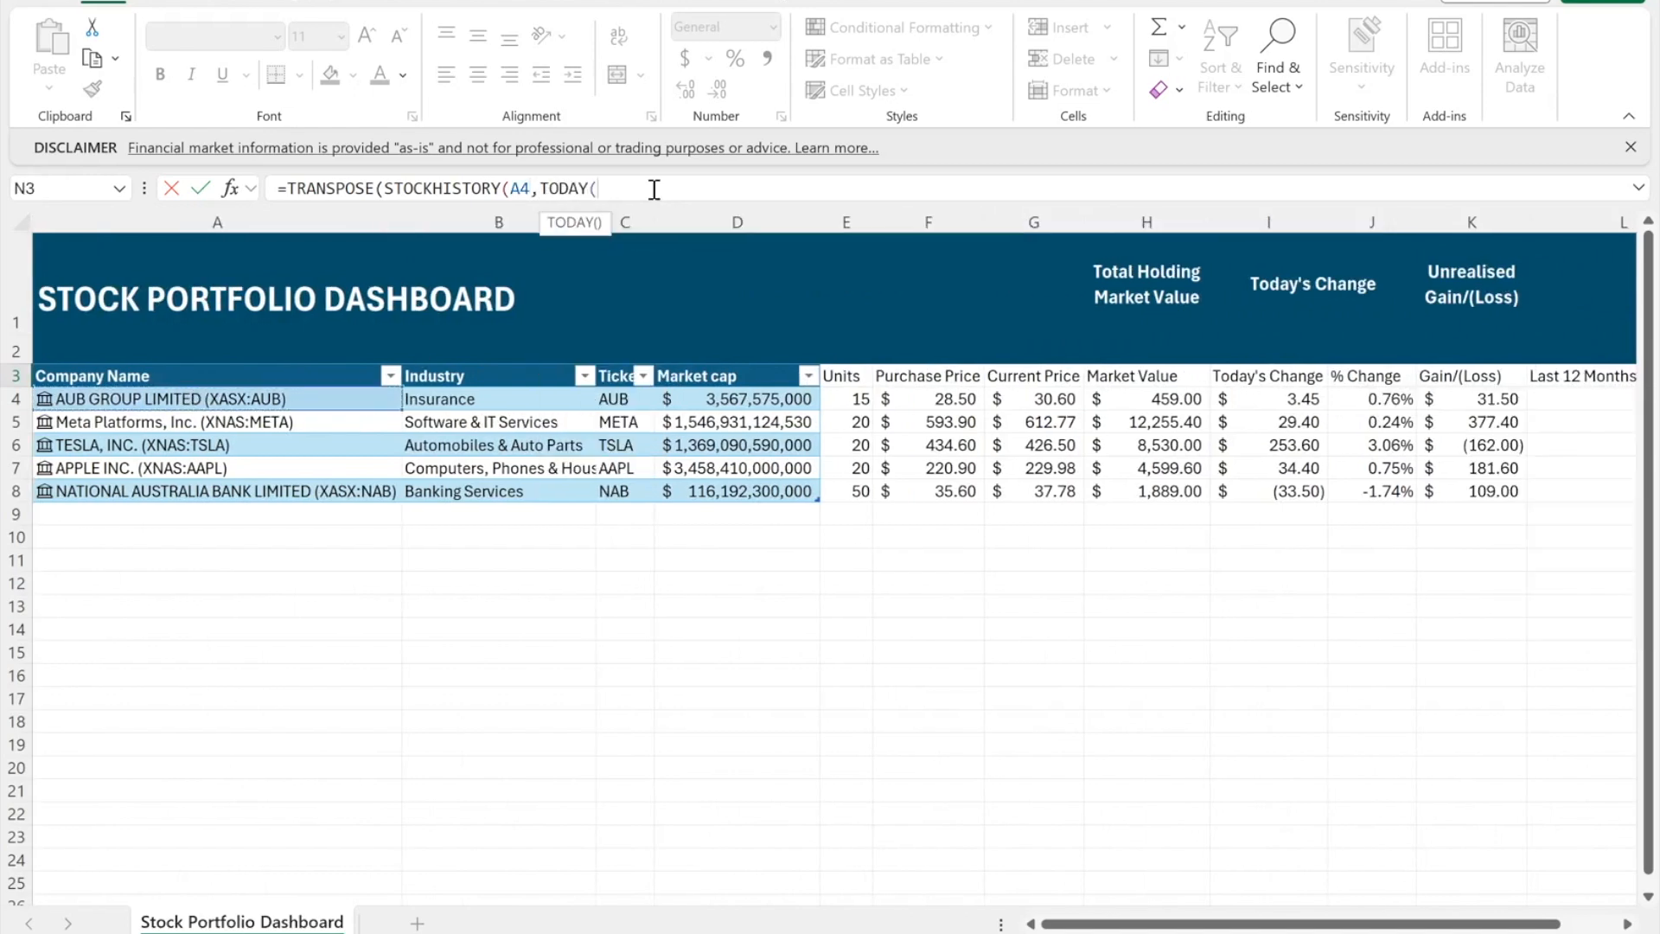
{"action": "type", "text": ")-365"}
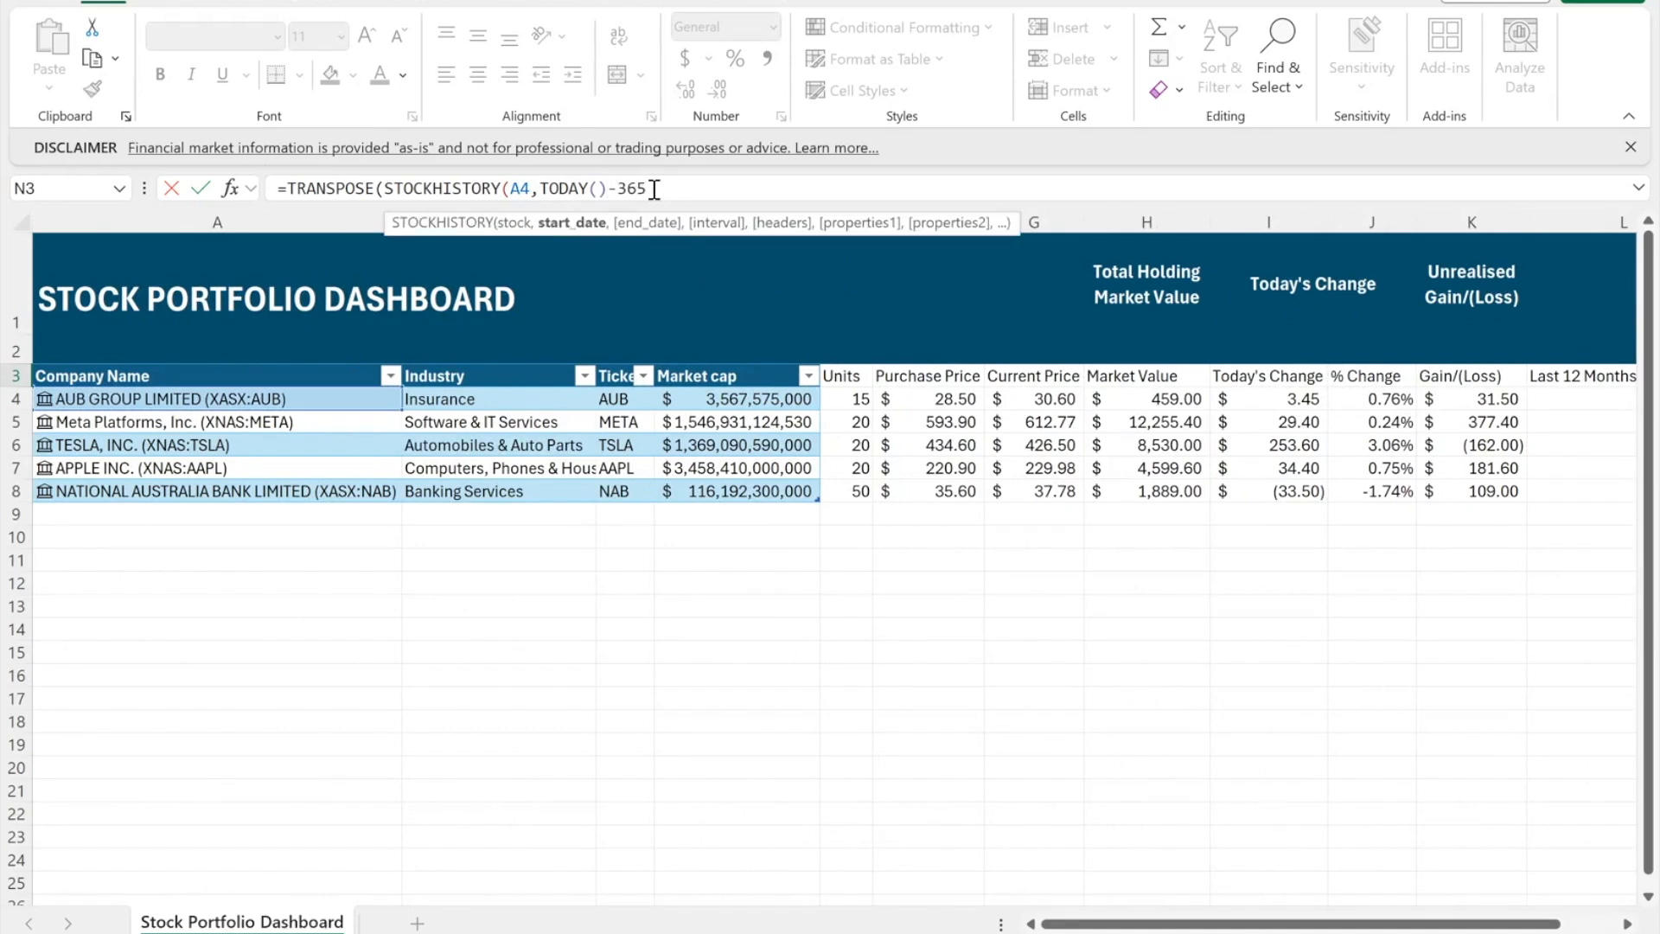
{"action": "type", "text": ",tod"}
{"action": "key", "text": "Tab"}
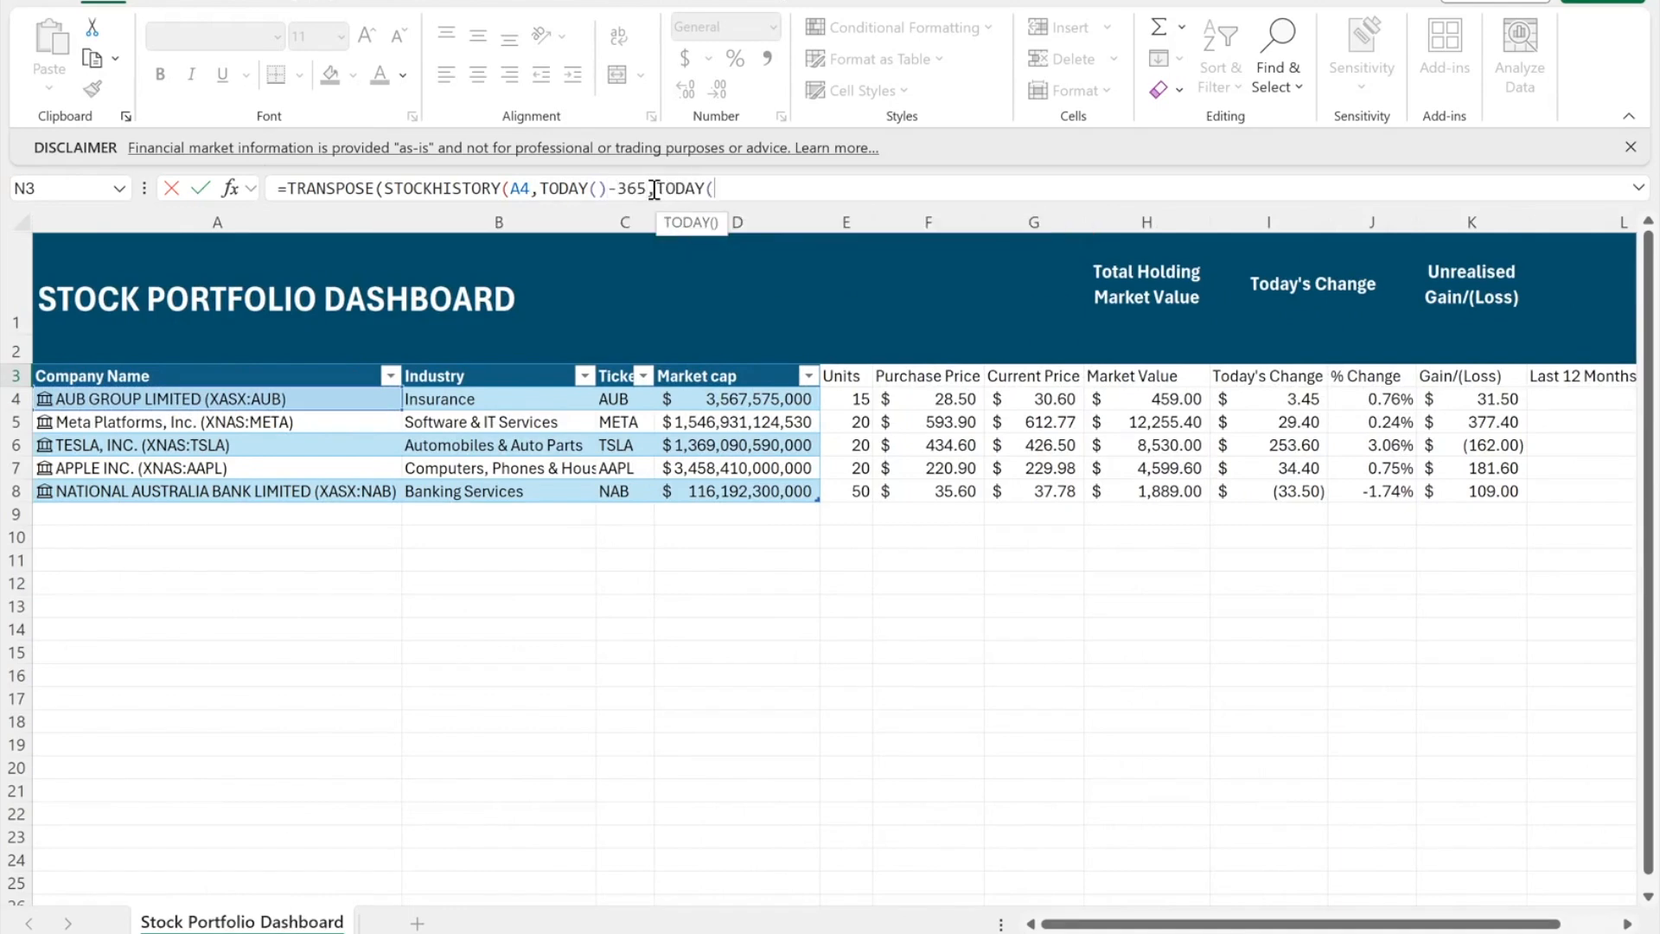
{"action": "type", "text": ")"}
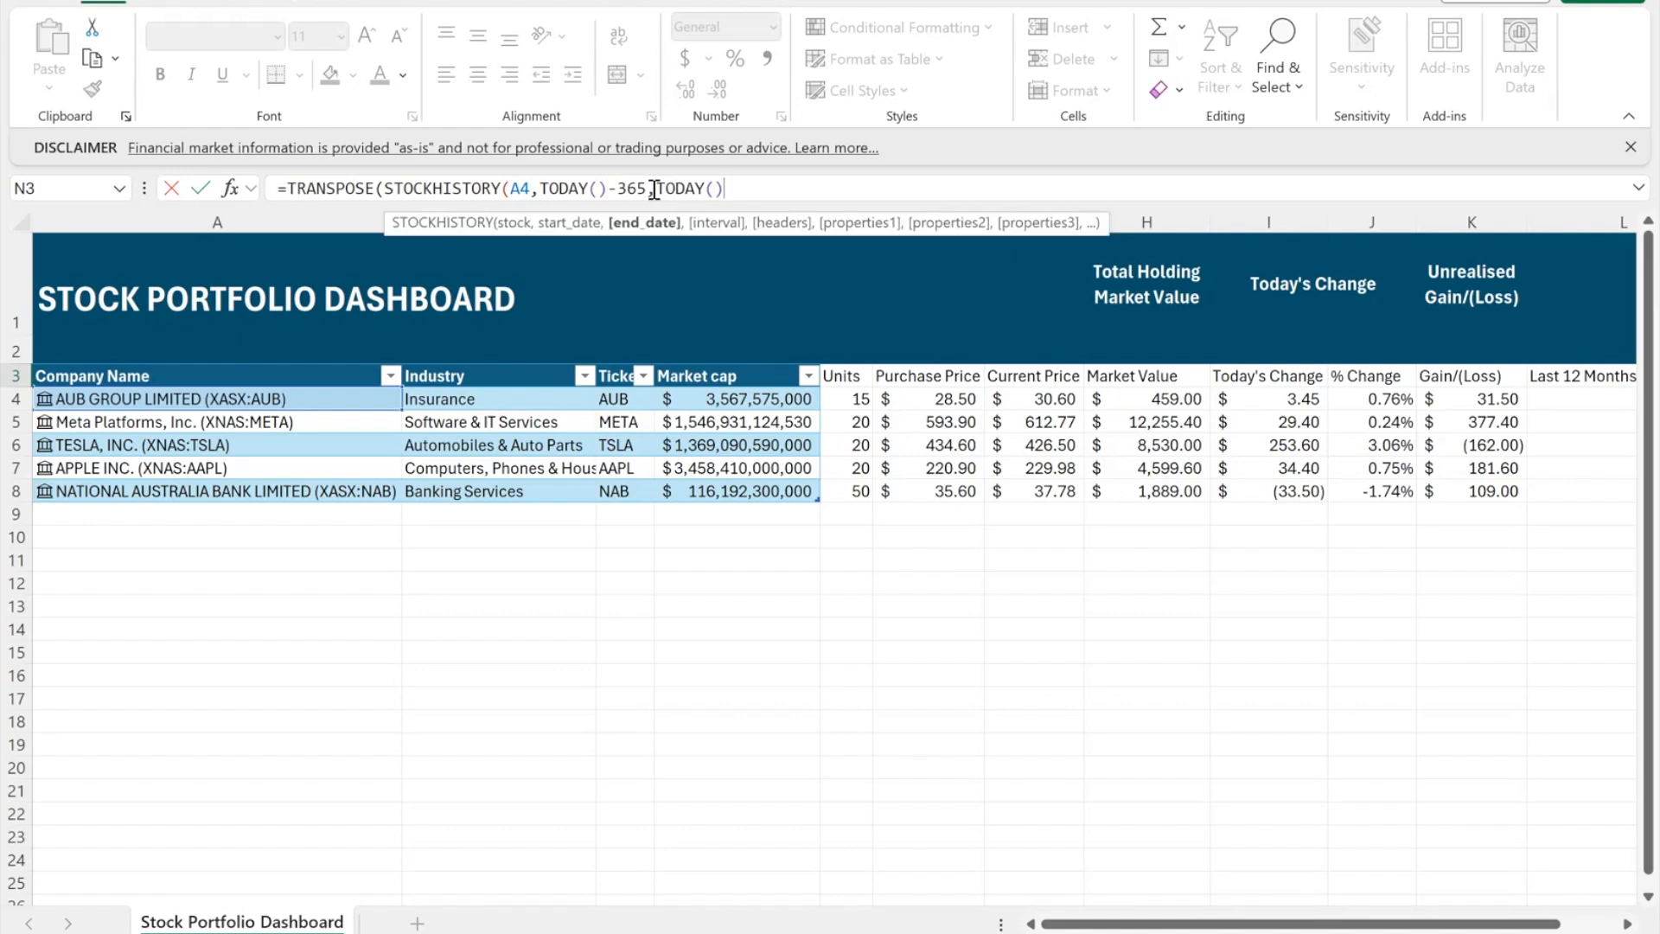
{"action": "type", "text": ",0,0,"}
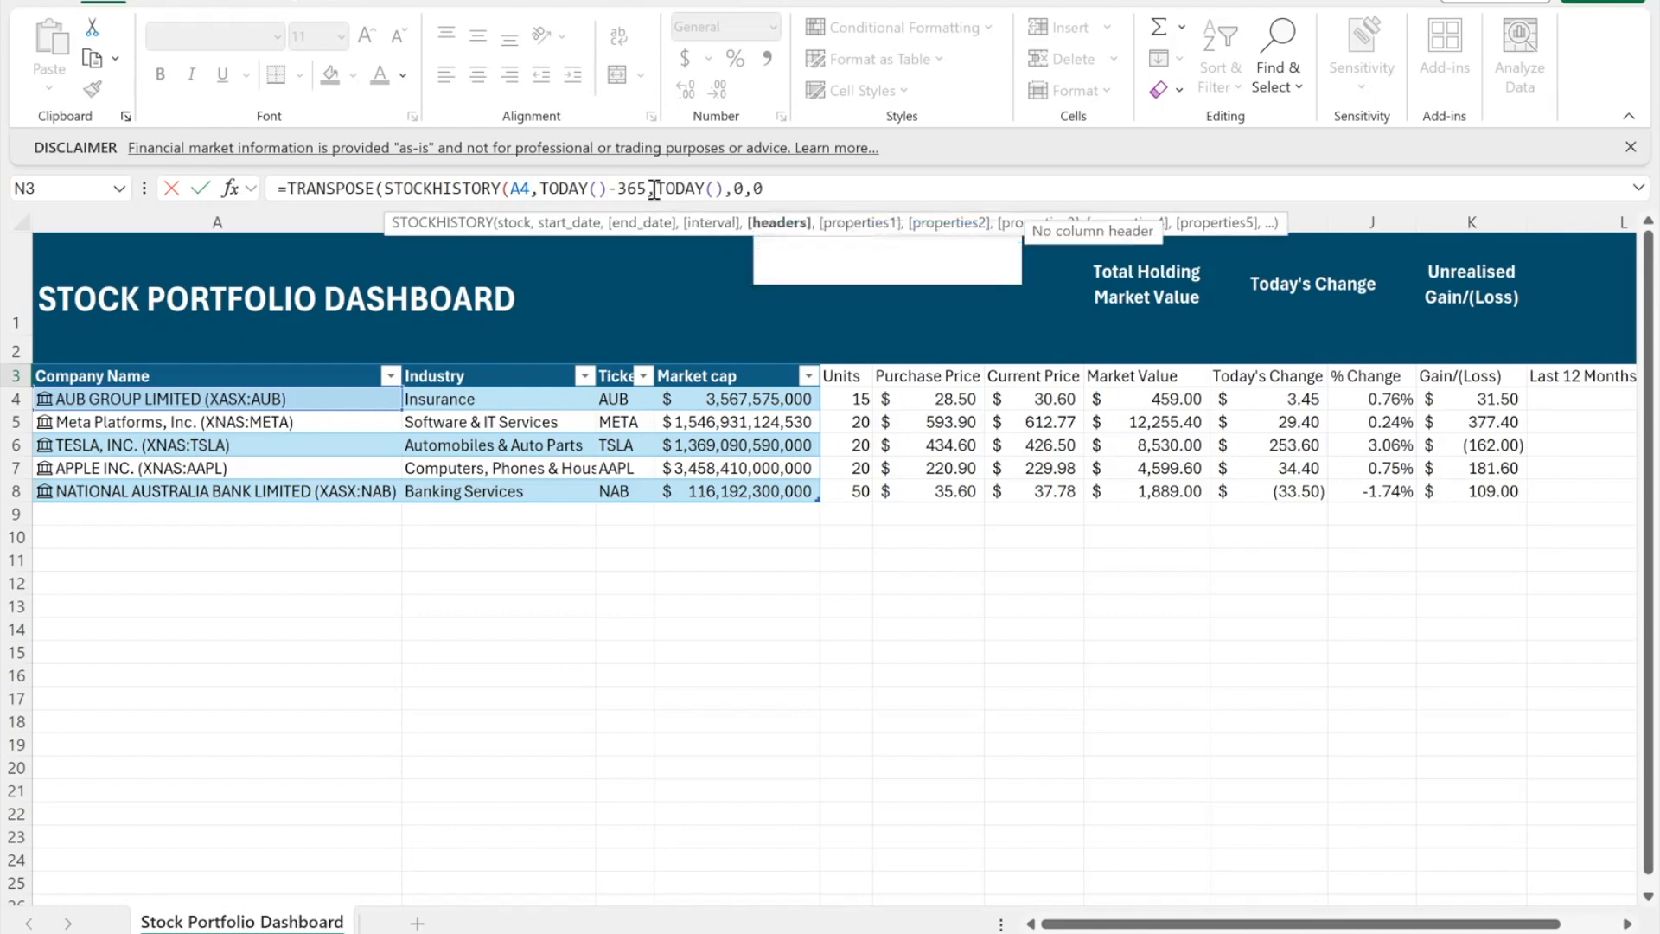
{"action": "type", "text": "0"}
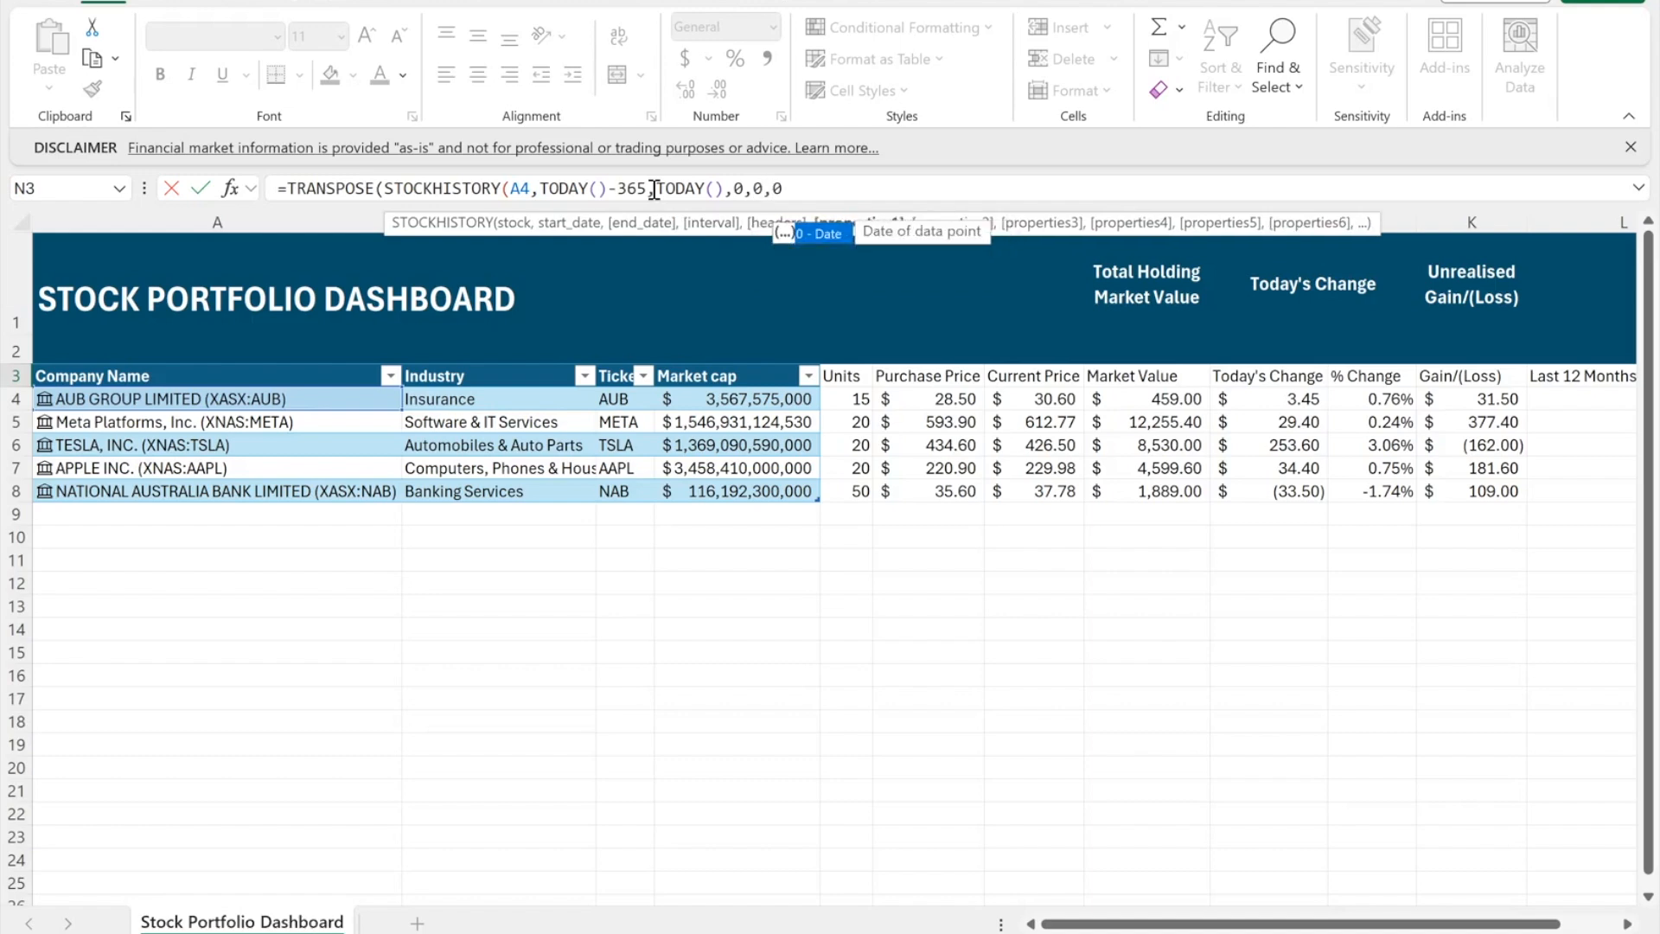
{"action": "type", "text": ","}
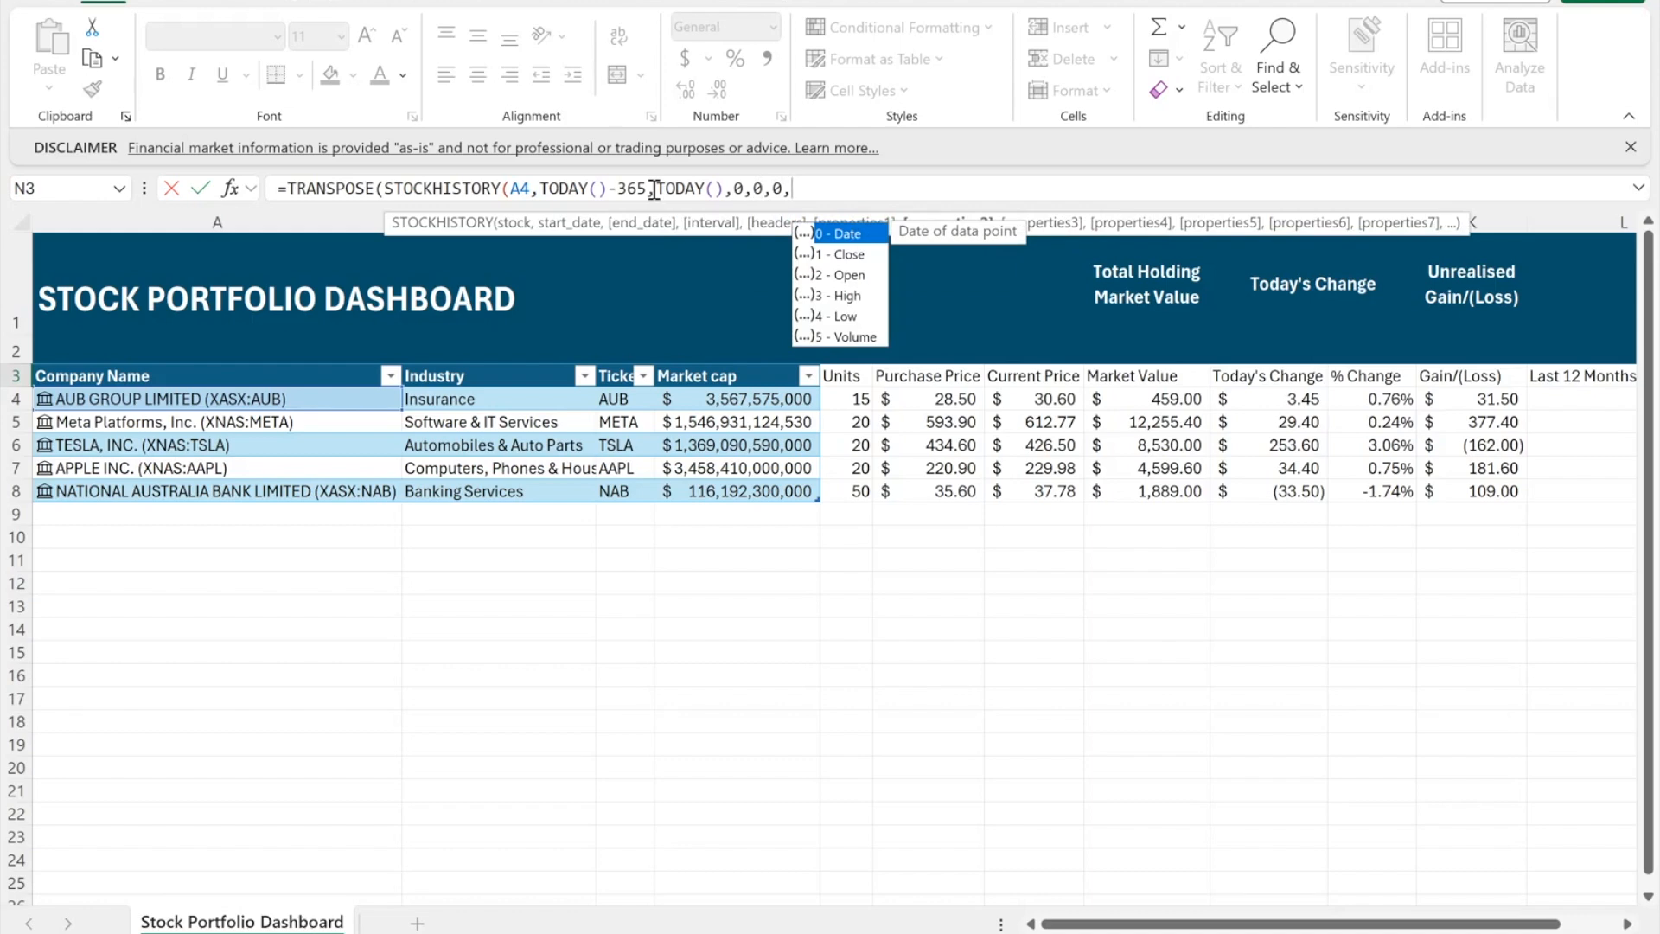
{"action": "type", "text": "1)"}
- Commit the formula, accepting Excel's correction, so prices spill from 1/22/2024
{"action": "key", "text": "Return"}
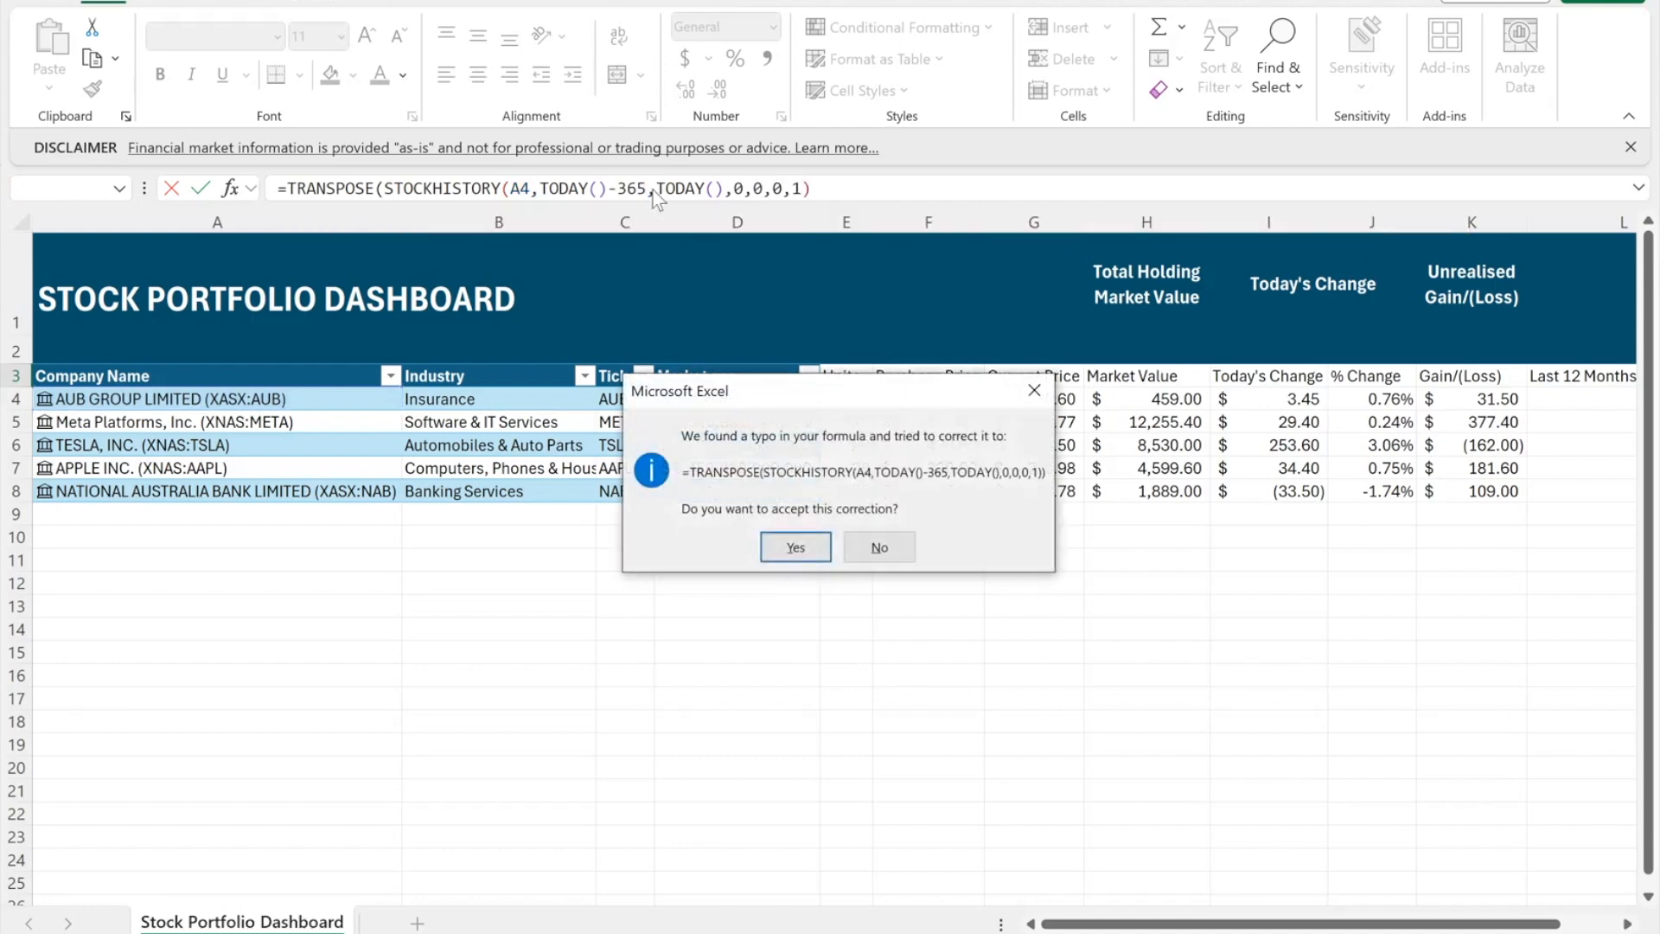
{"action": "left_click", "coordinate": [796, 546]}
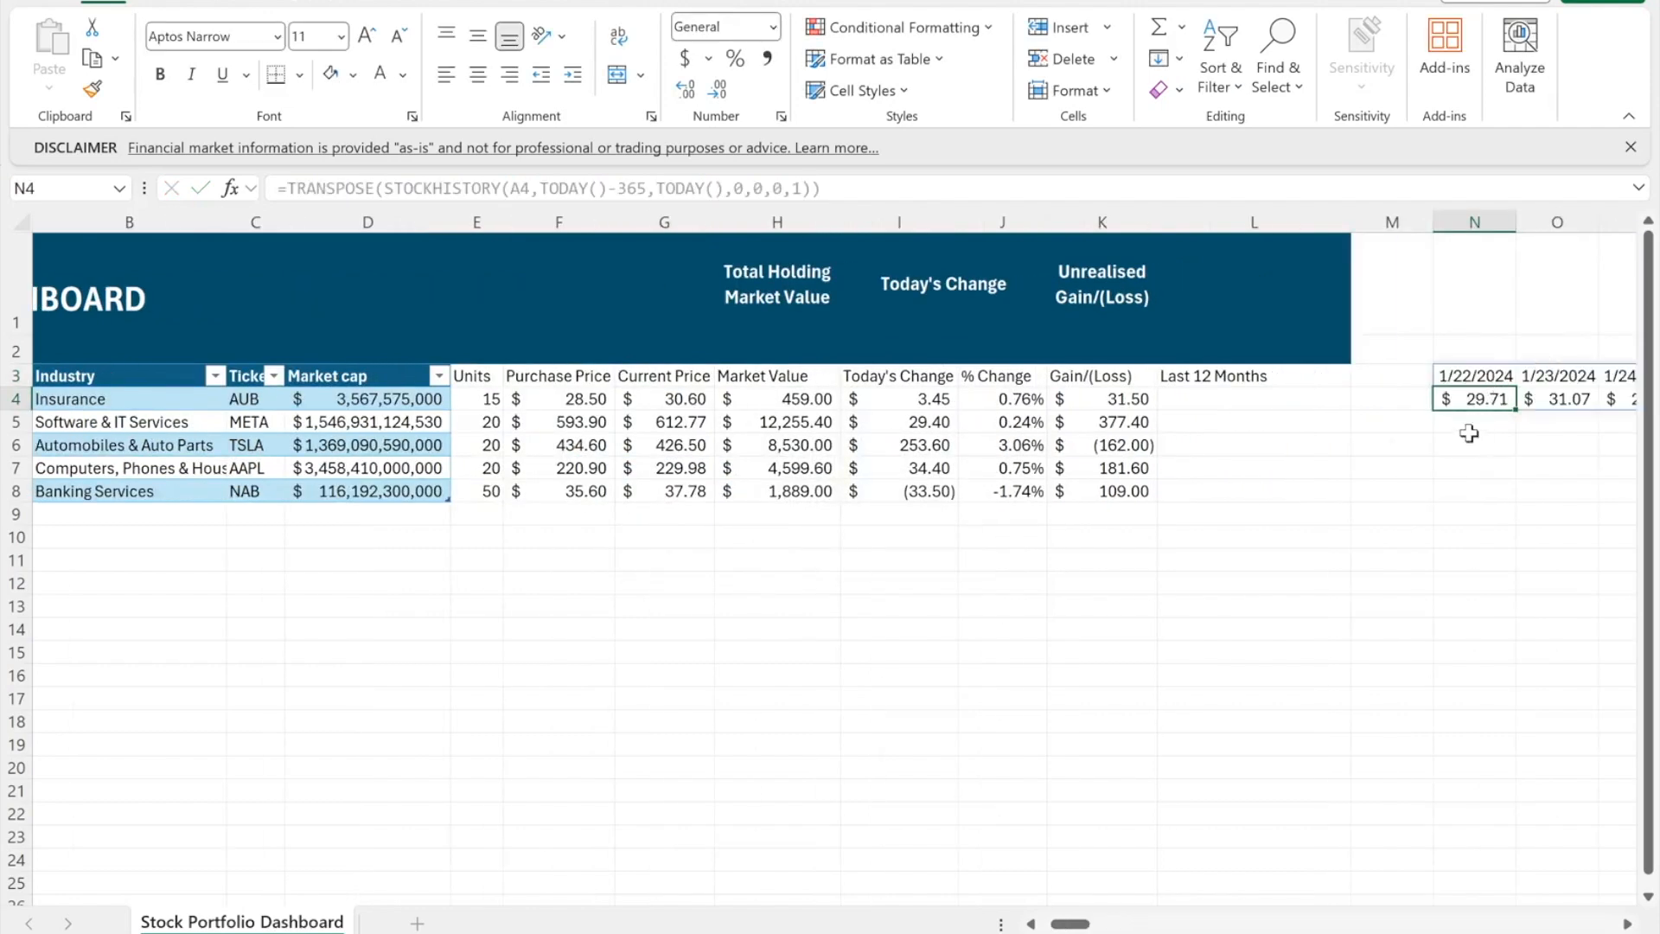
{"action": "scroll", "coordinate": [1466, 437], "scroll_direction": "right", "scroll_amount": 2}
{"action": "scroll", "coordinate": [1466, 437], "scroll_direction": "right", "scroll_amount": 1}
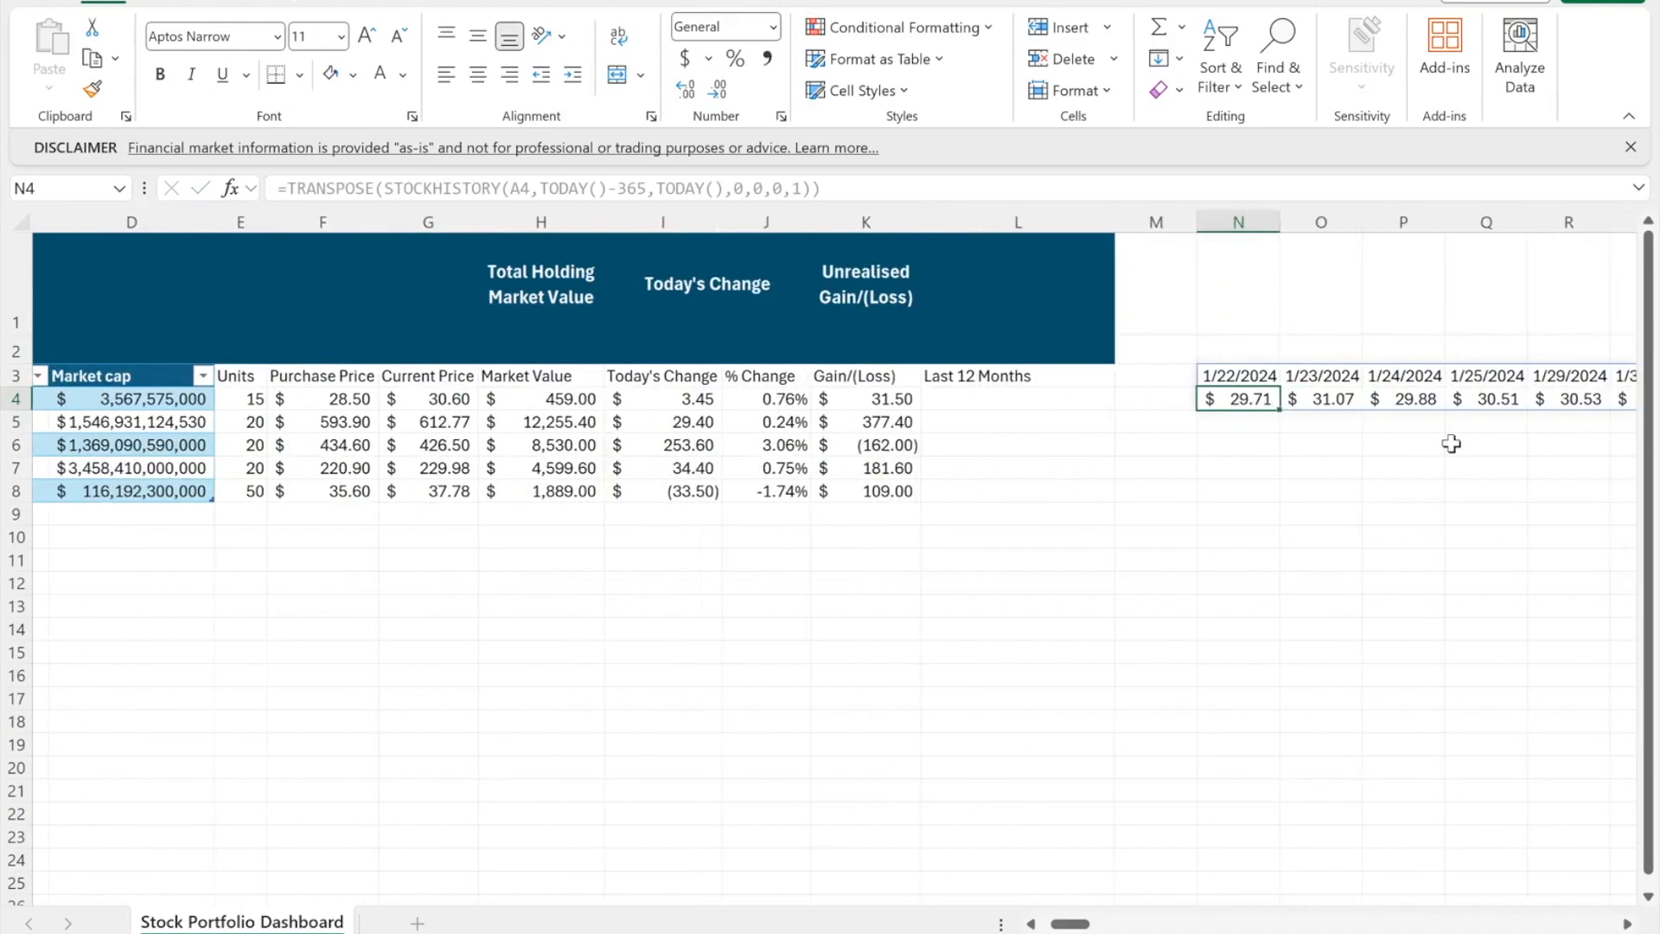
{"action": "scroll", "coordinate": [1451, 444], "scroll_direction": "right", "scroll_amount": 5}
{"action": "left_click", "coordinate": [571, 422]}
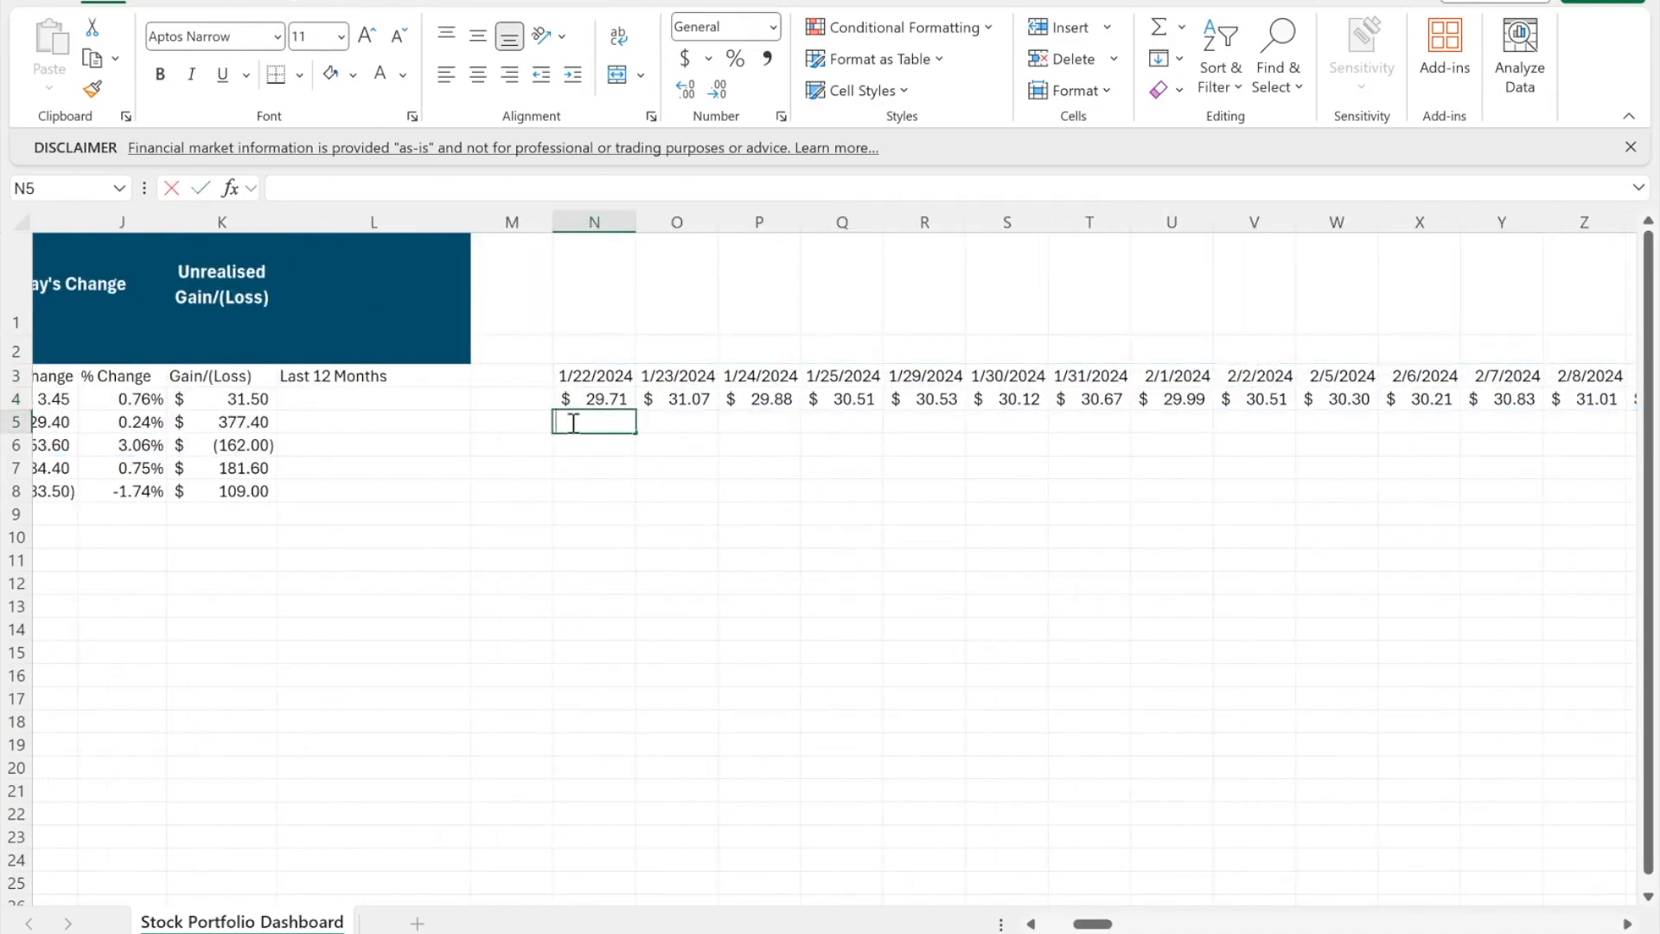
- Enter =TRANSPOSE(STOCKHISTORY(Table5[@[Company Name]],TODAY()-365,TODAY(),0,0,1)) in N5 for Meta
{"action": "type", "text": "="}
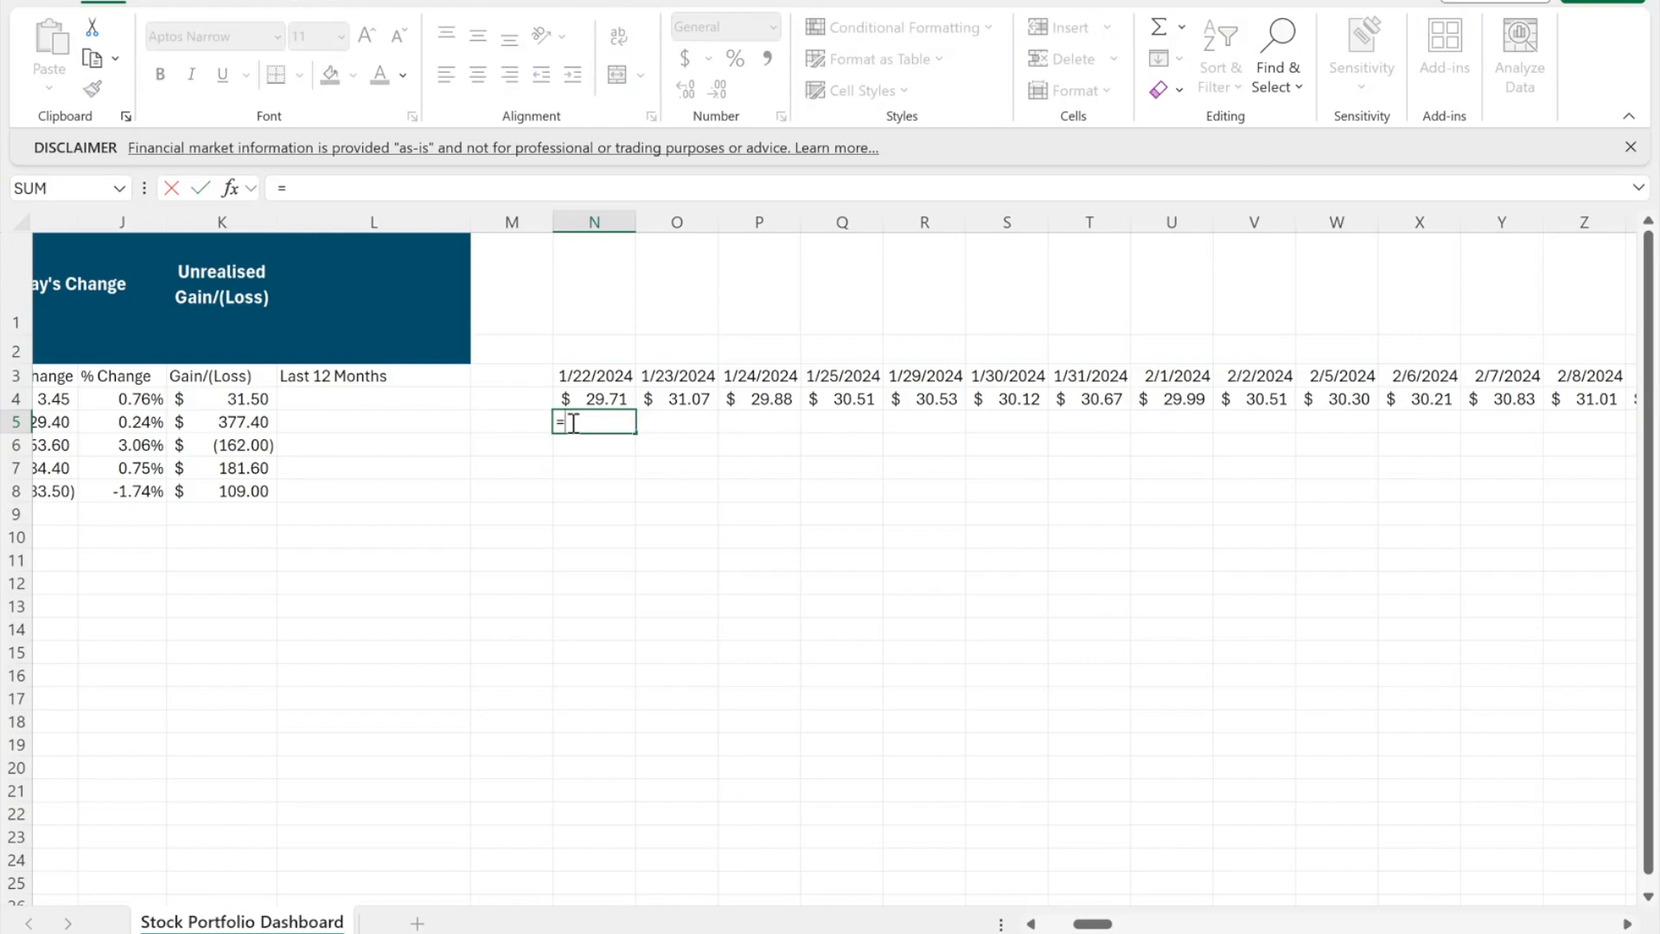
{"action": "type", "text": "tran"}
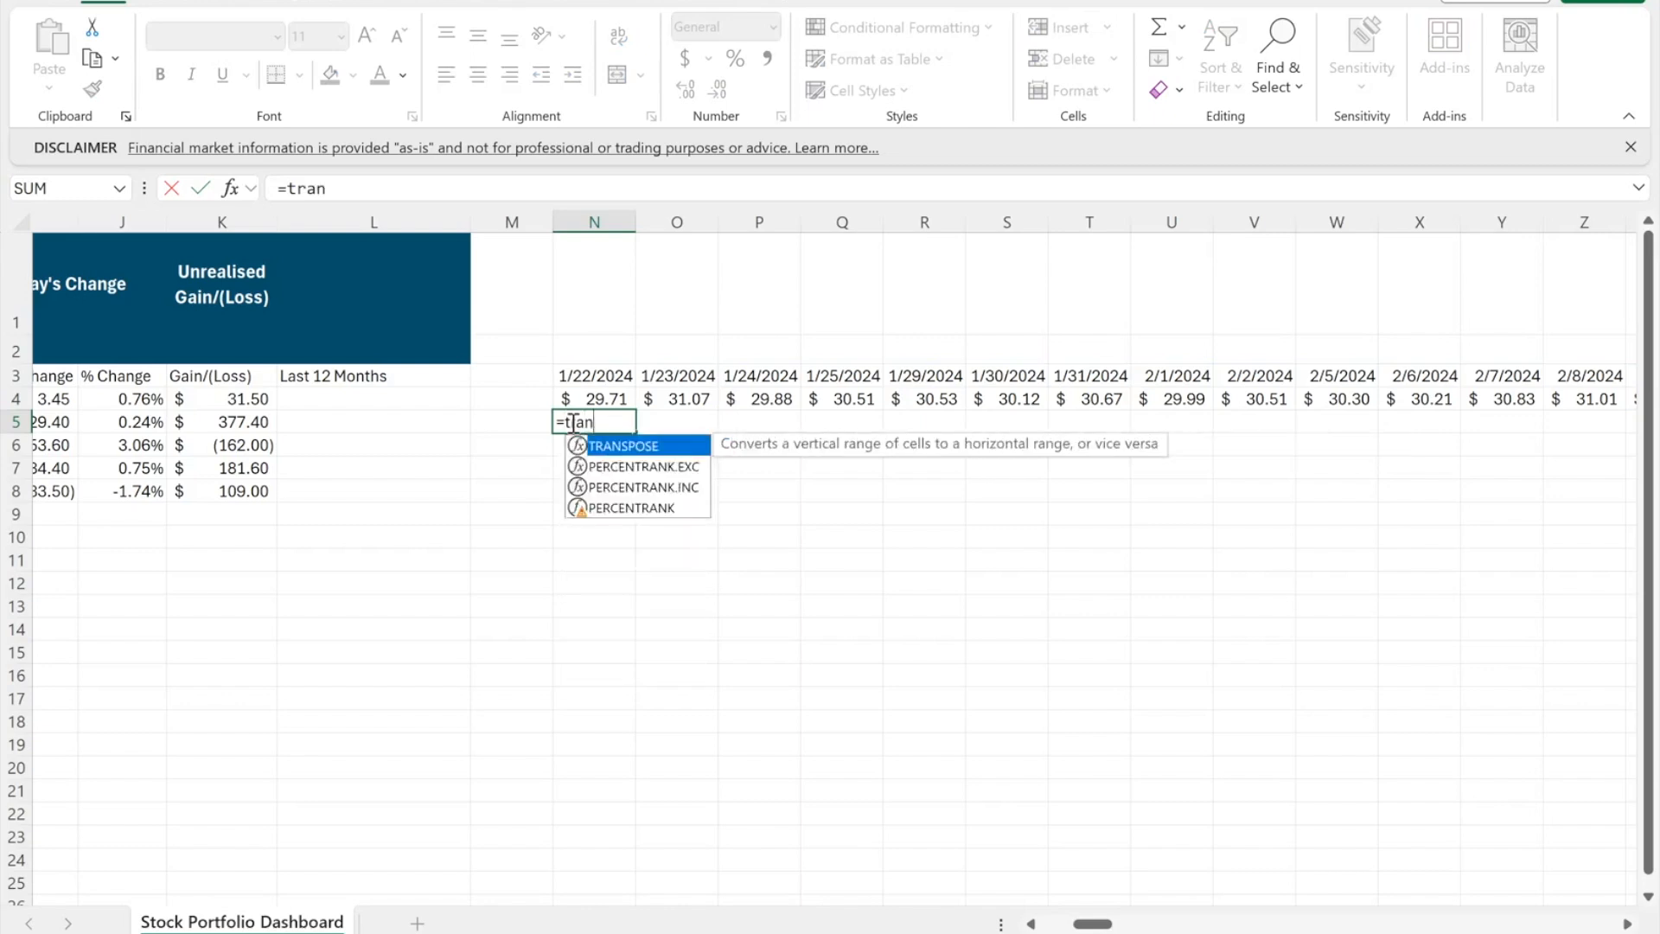
{"action": "key", "text": "Tab"}
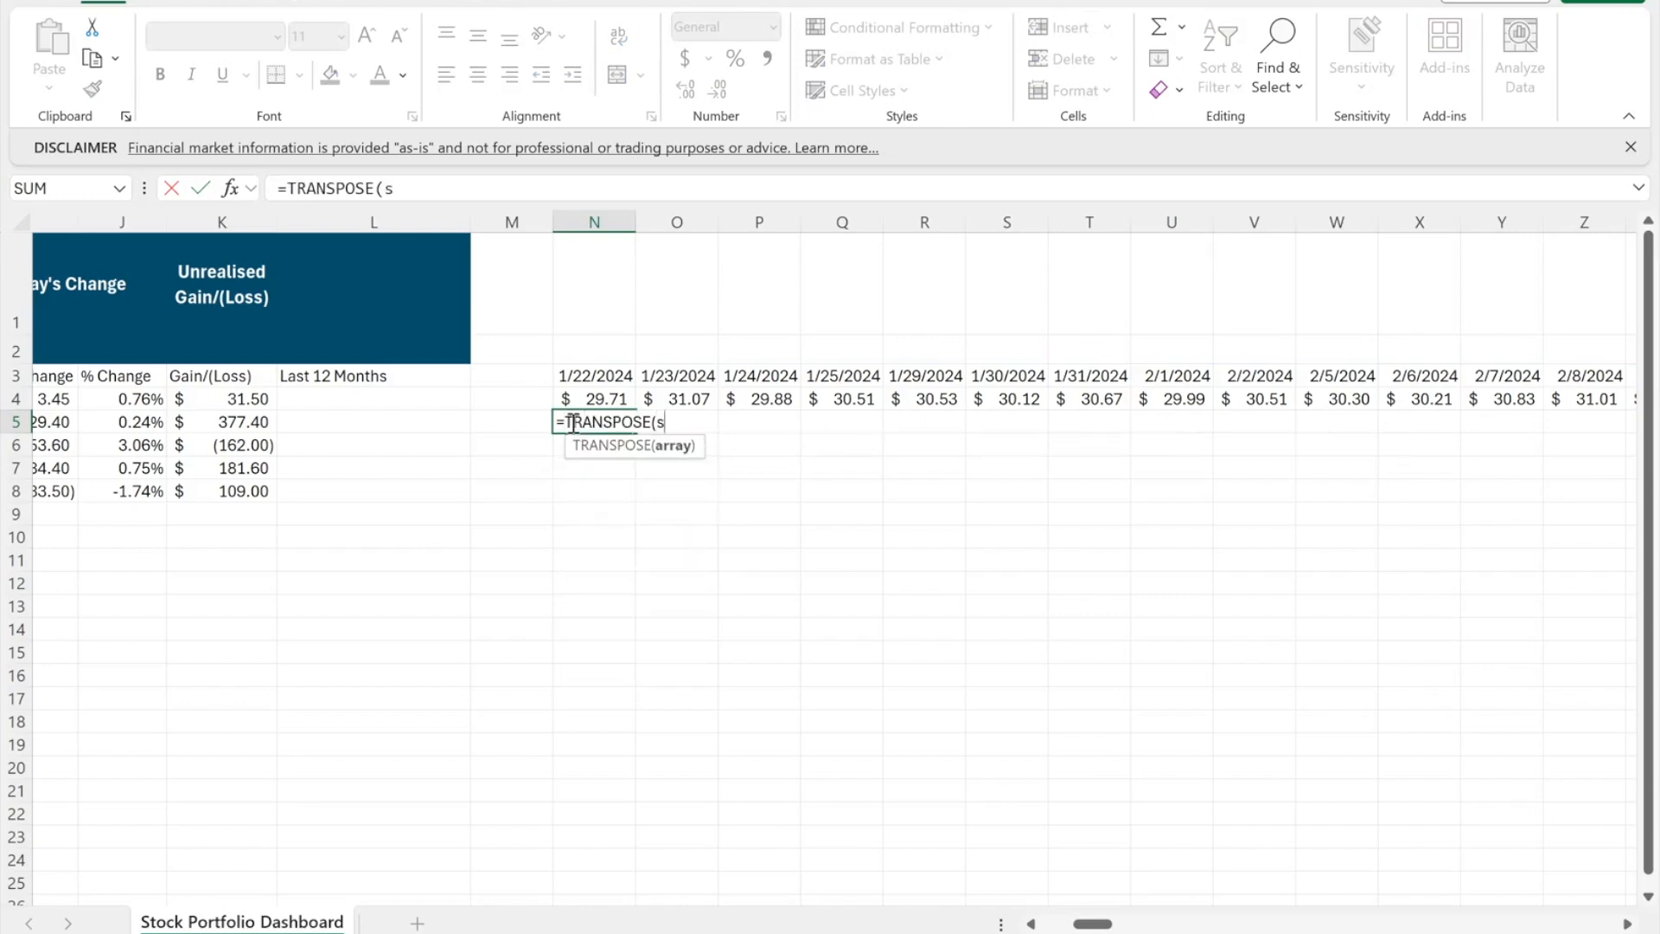
{"action": "type", "text": "ock"}
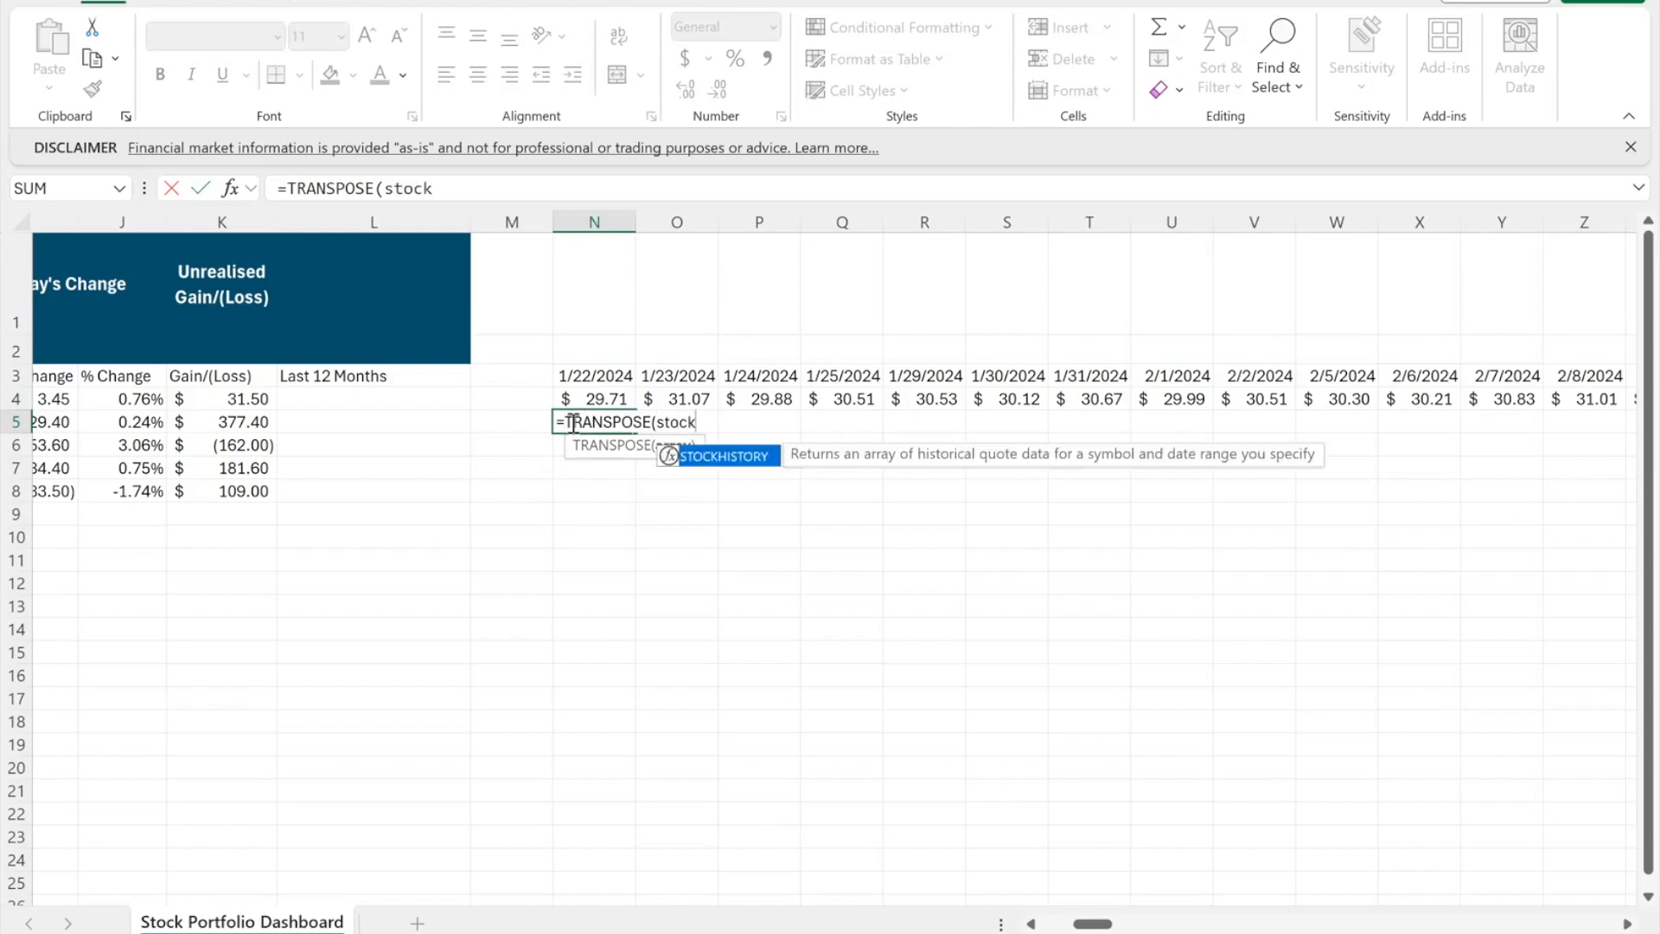
{"action": "key", "text": "Tab"}
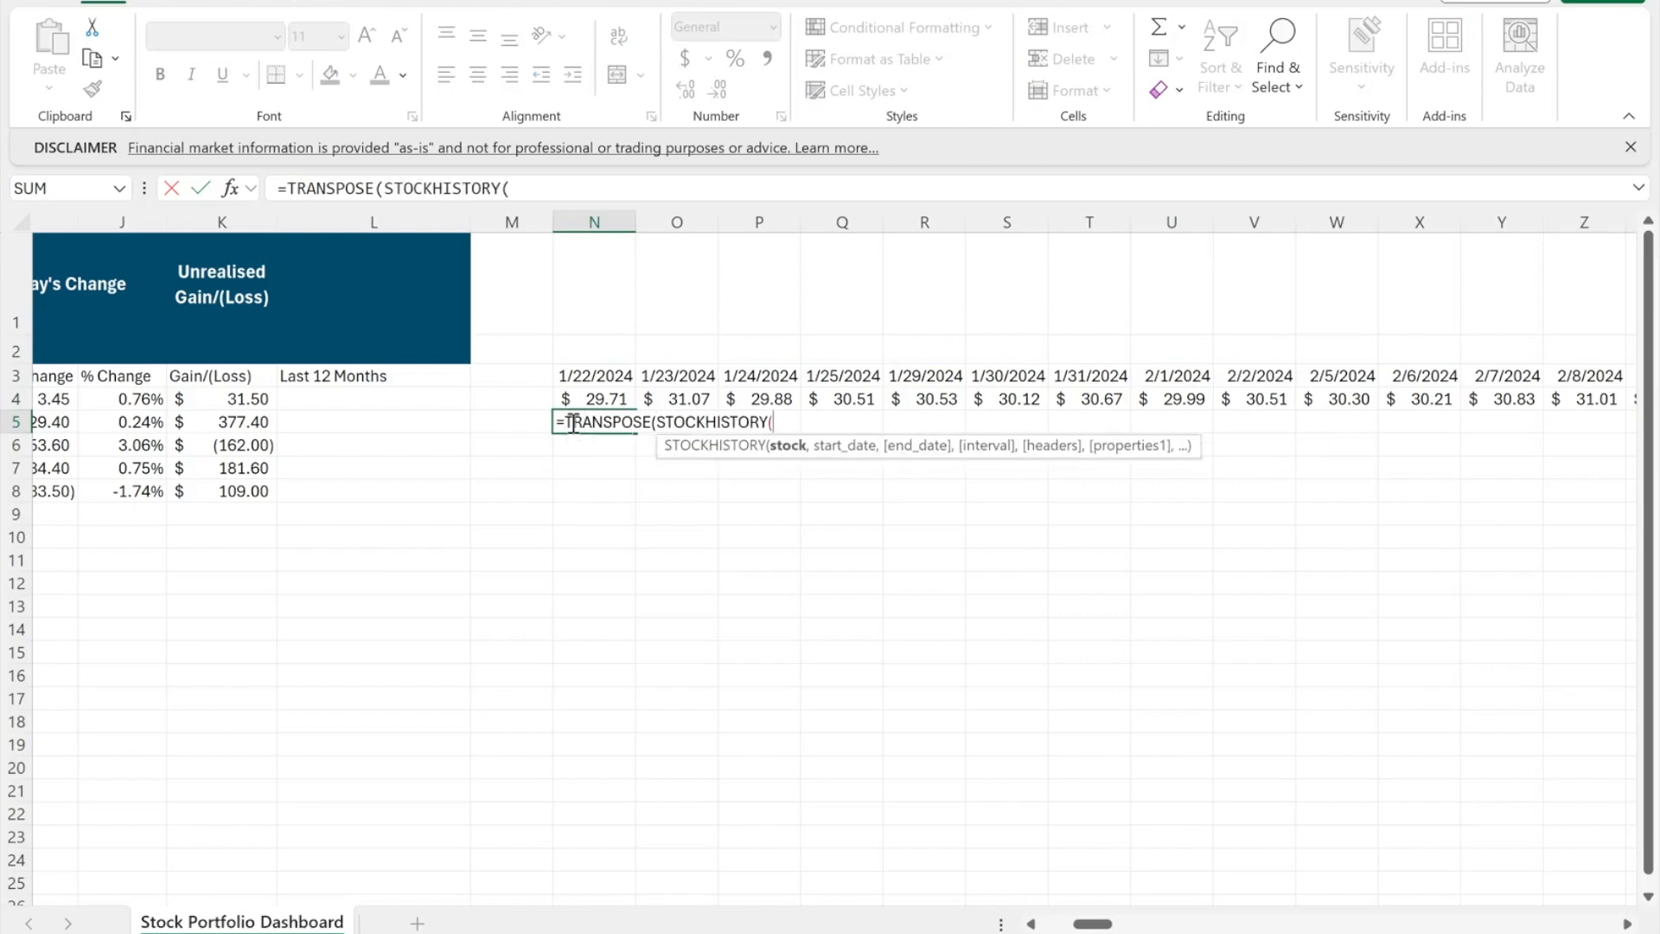
{"action": "scroll", "coordinate": [379, 430], "scroll_direction": "left", "scroll_amount": 5}
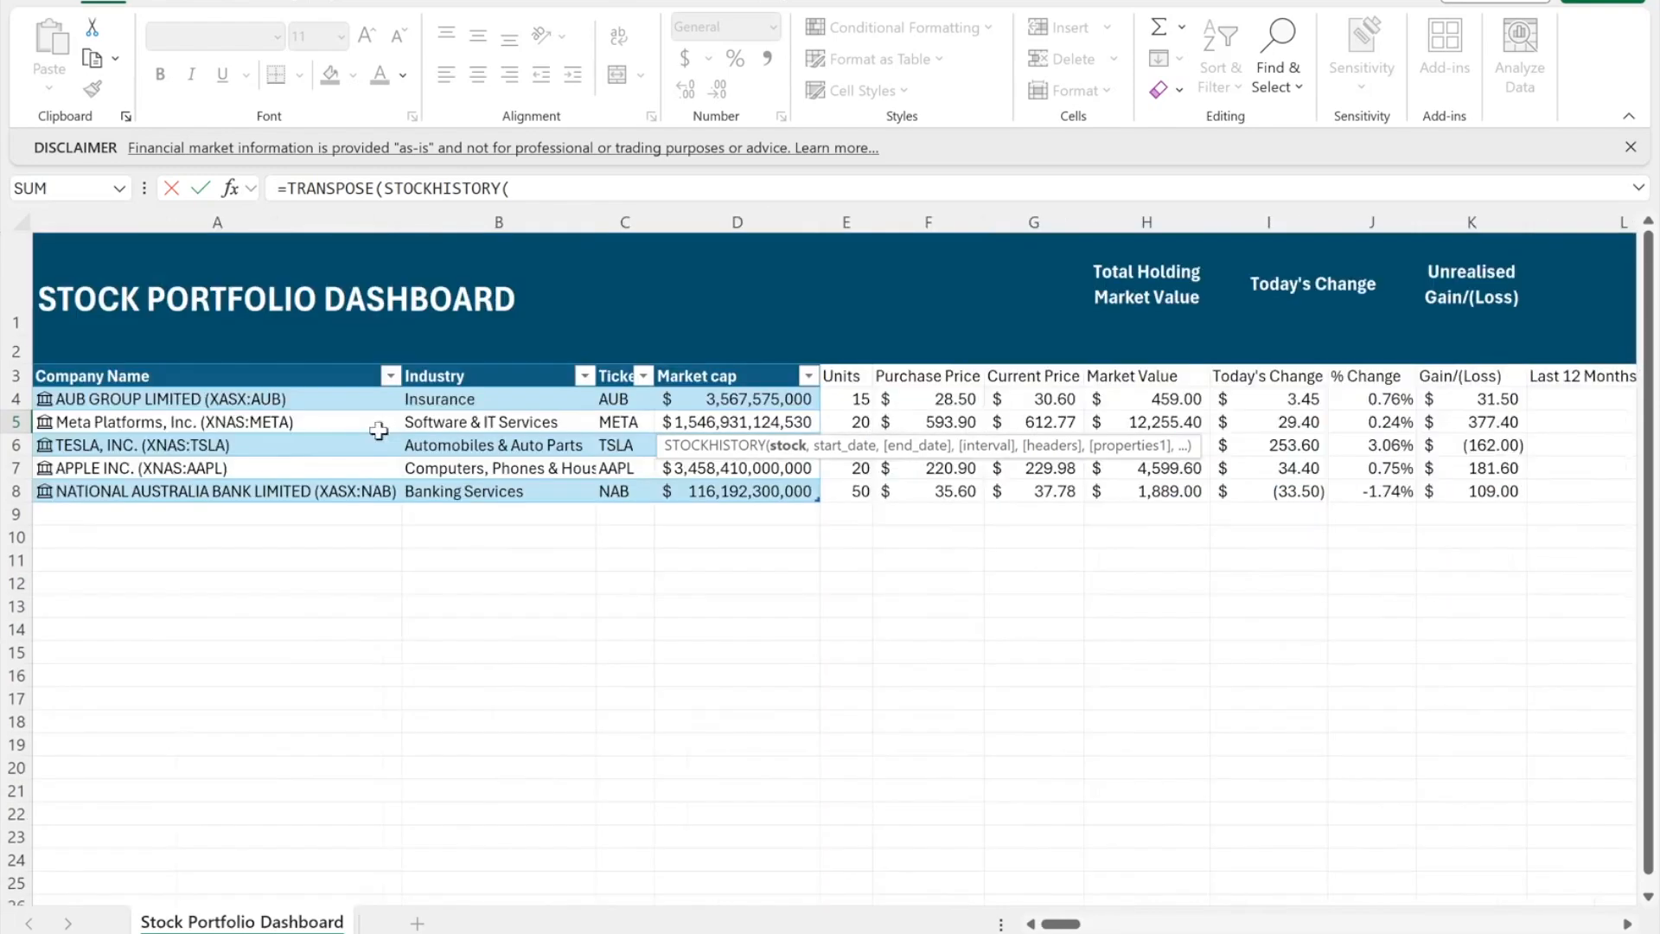
{"action": "left_click", "coordinate": [297, 426]}
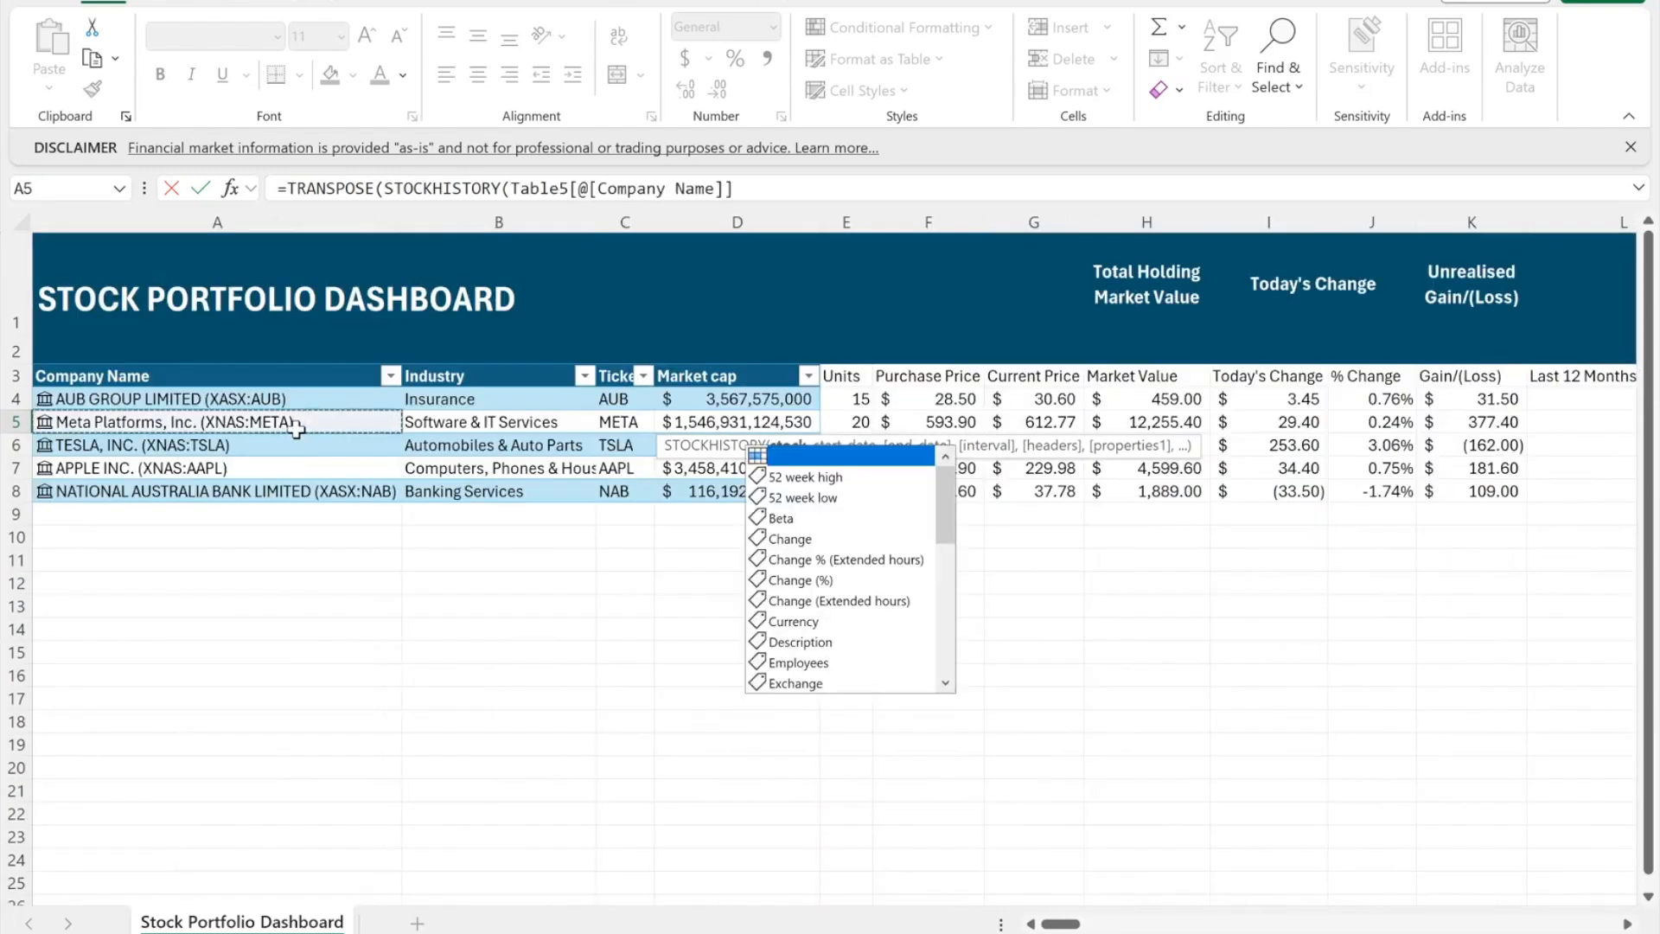
{"action": "left_click", "coordinate": [772, 189]}
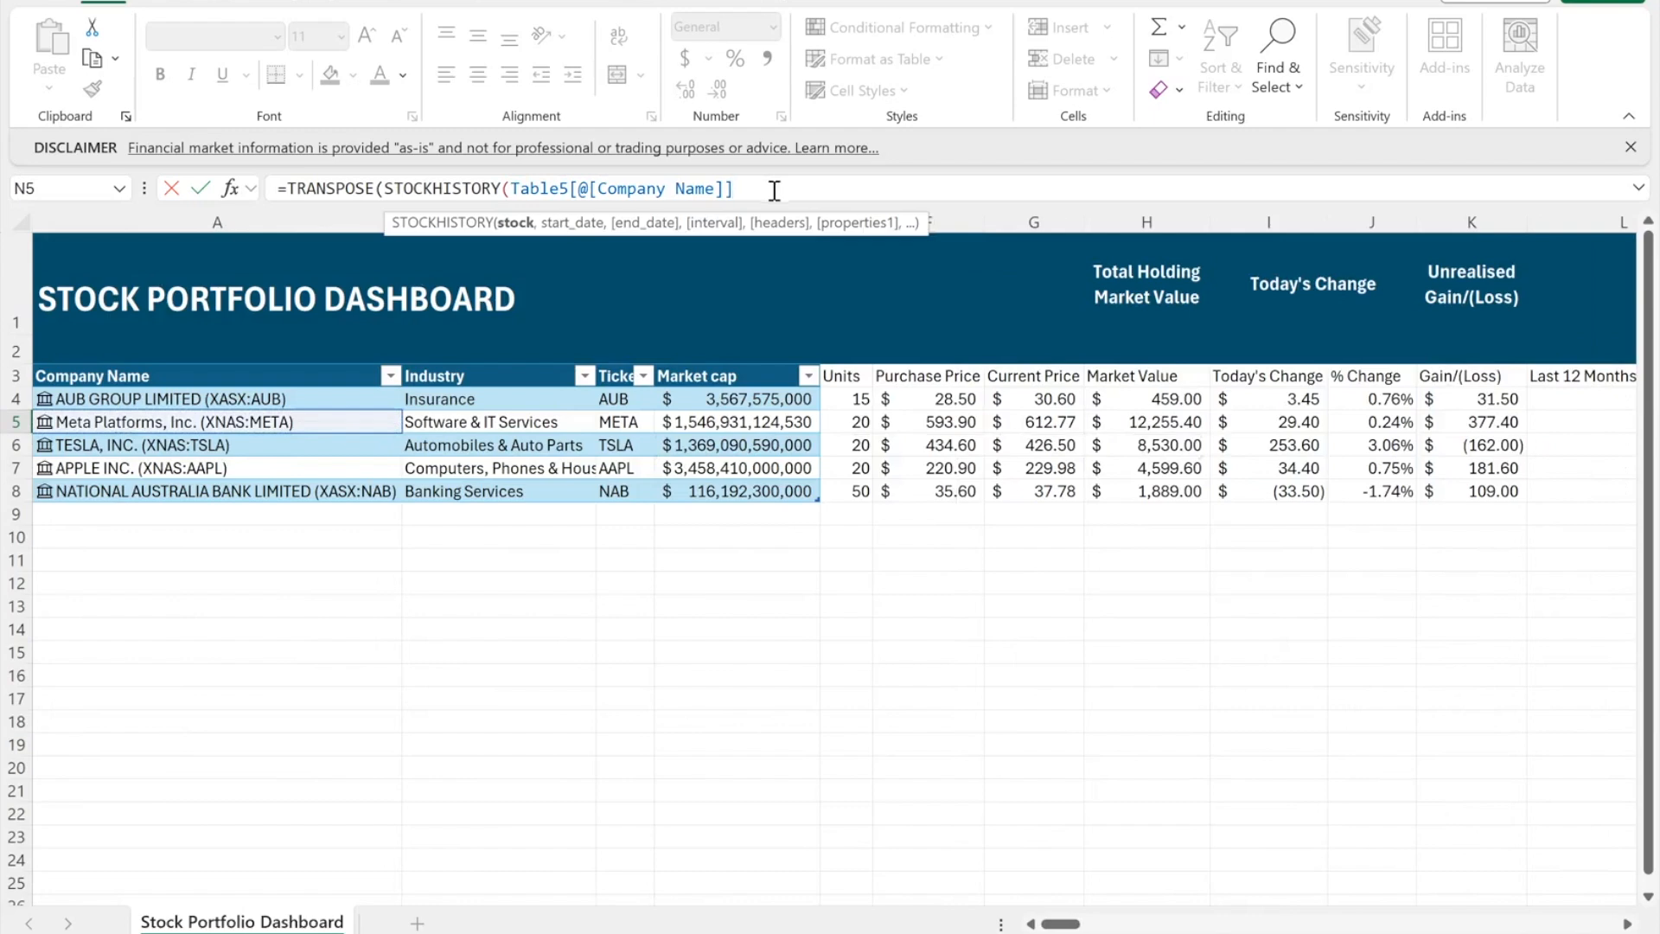
{"action": "type", "text": ","}
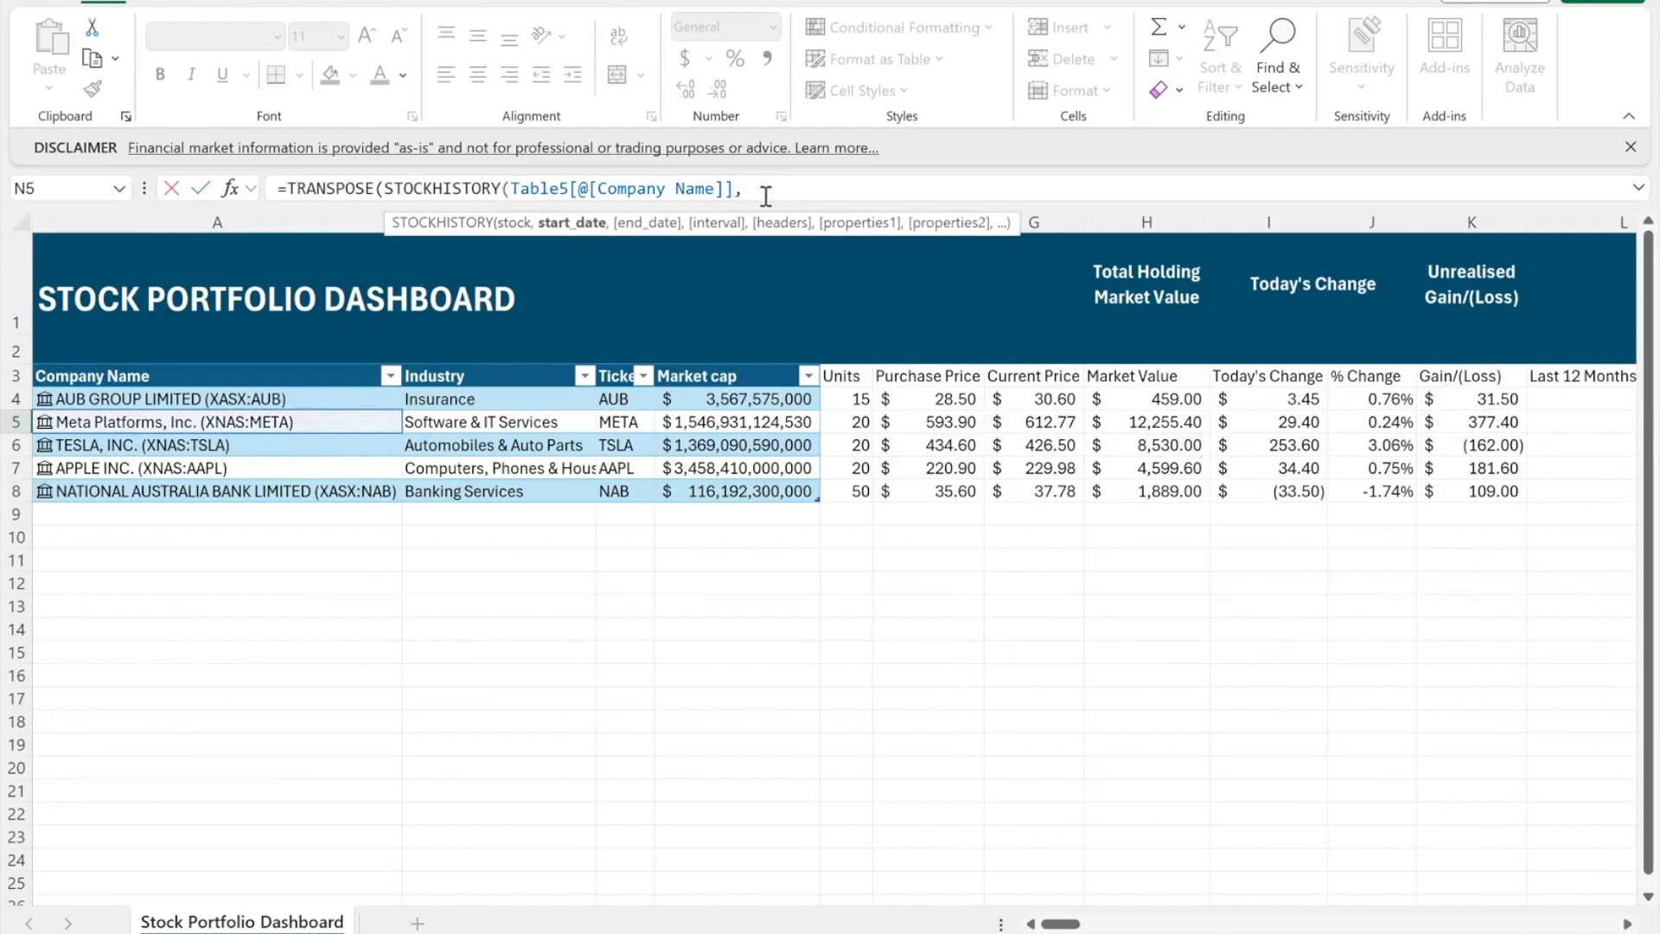
{"action": "type", "text": "today"}
{"action": "key", "text": "Tab"}
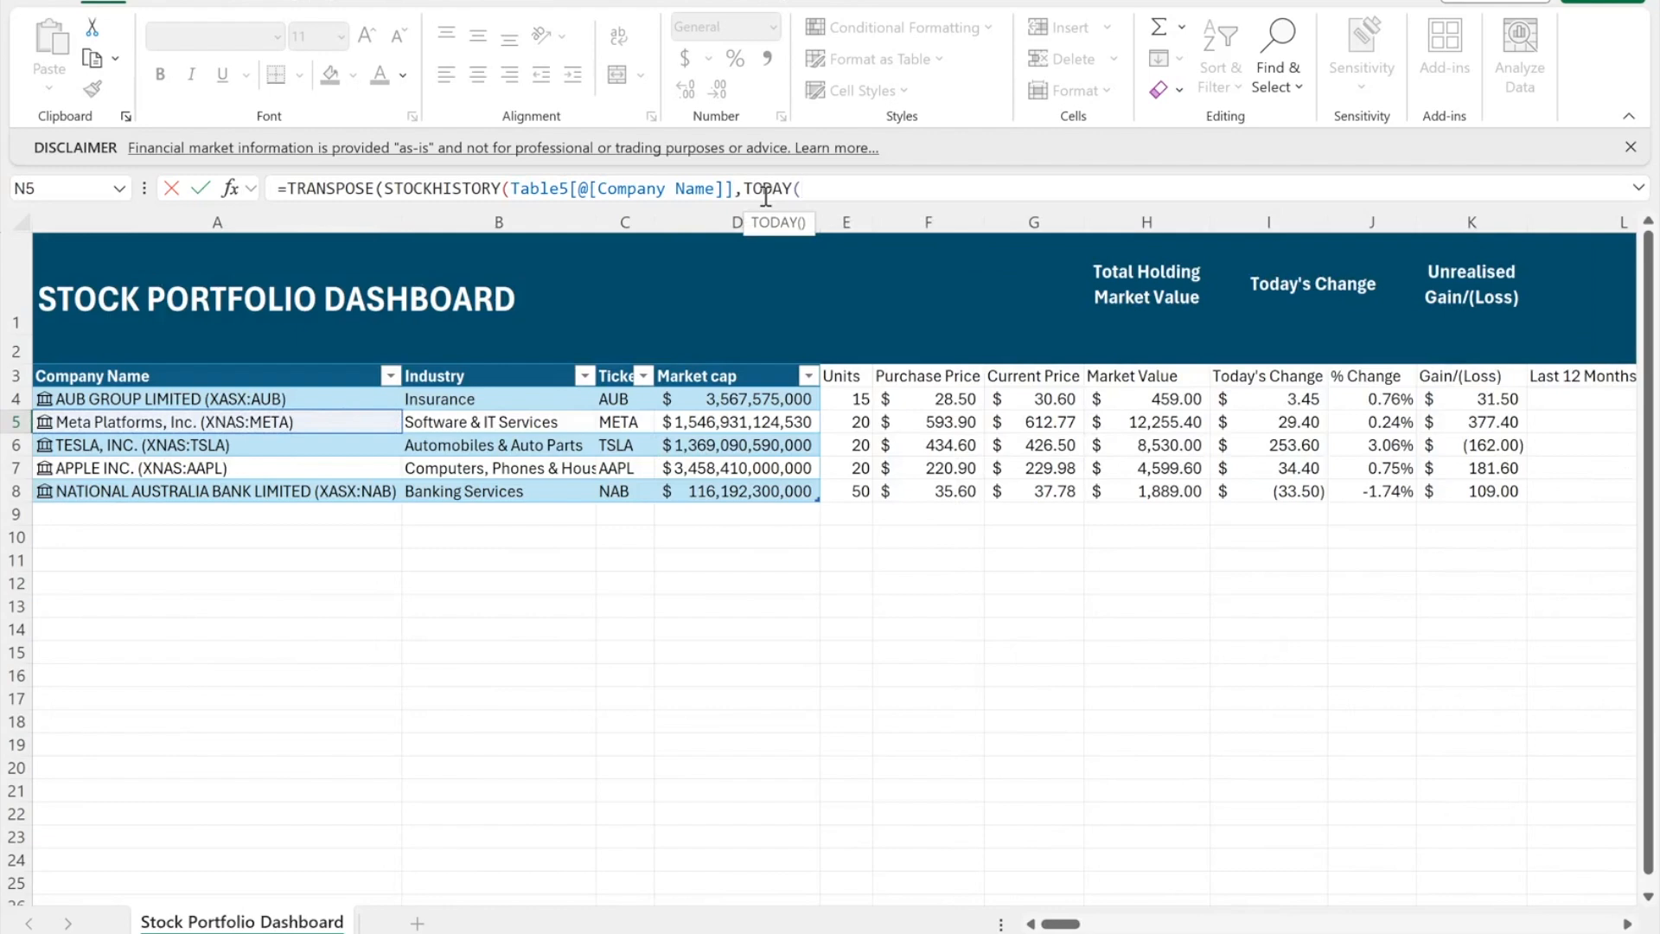
{"action": "type", "text": ")-365"}
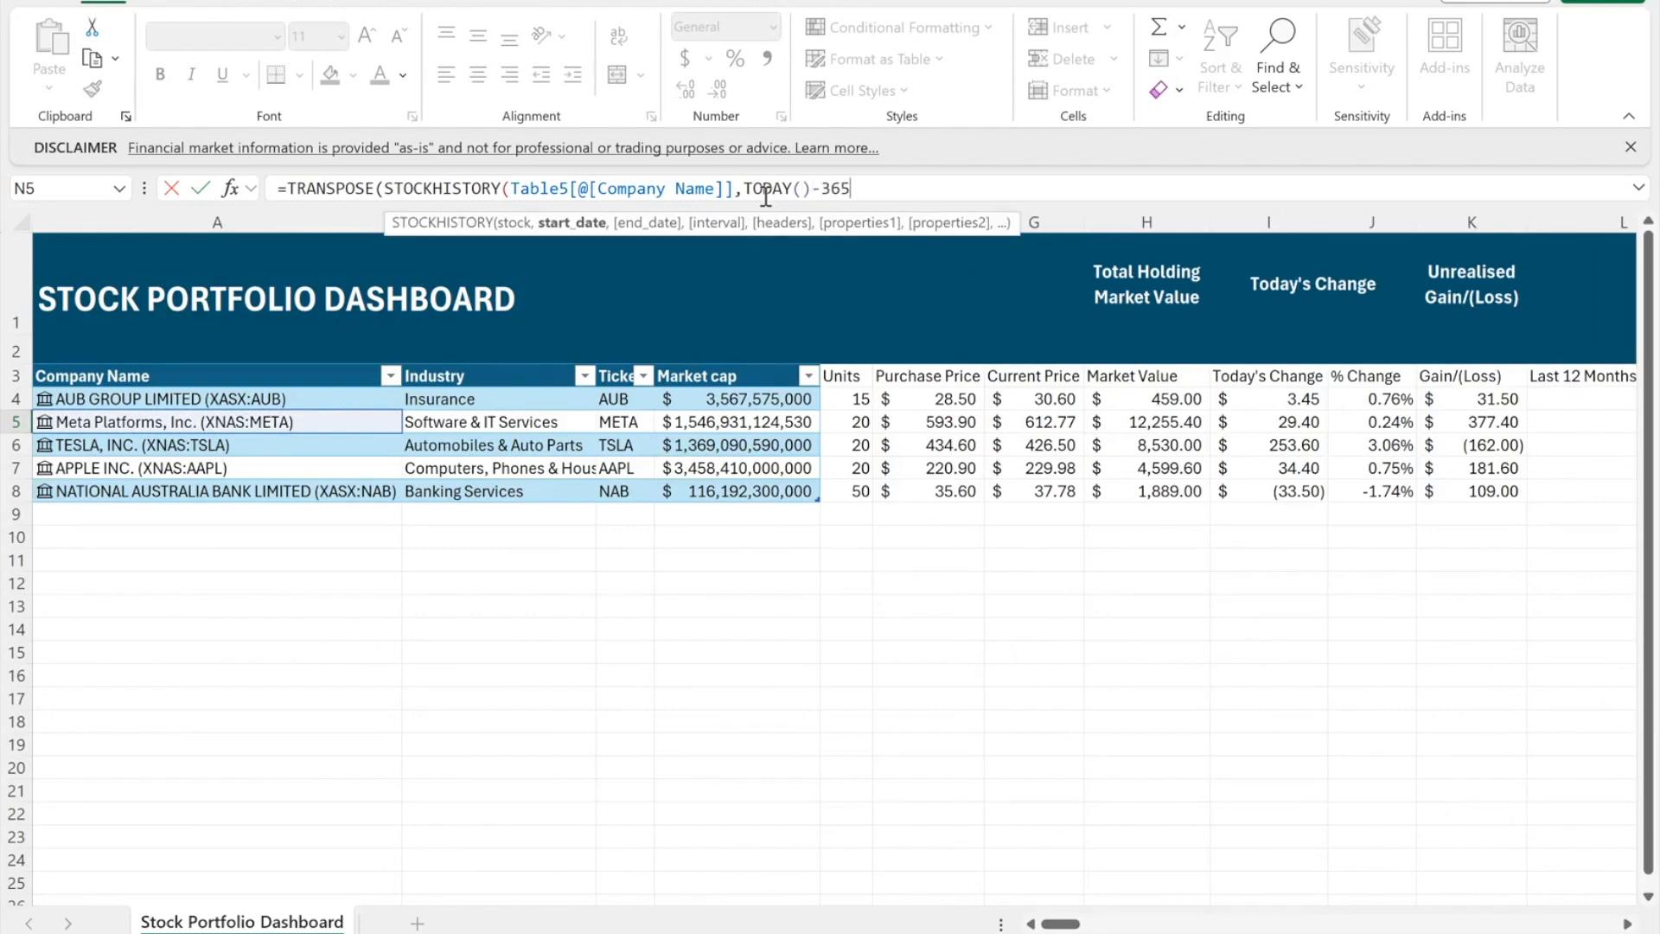
{"action": "type", "text": ",today"}
{"action": "key", "text": "Tab"}
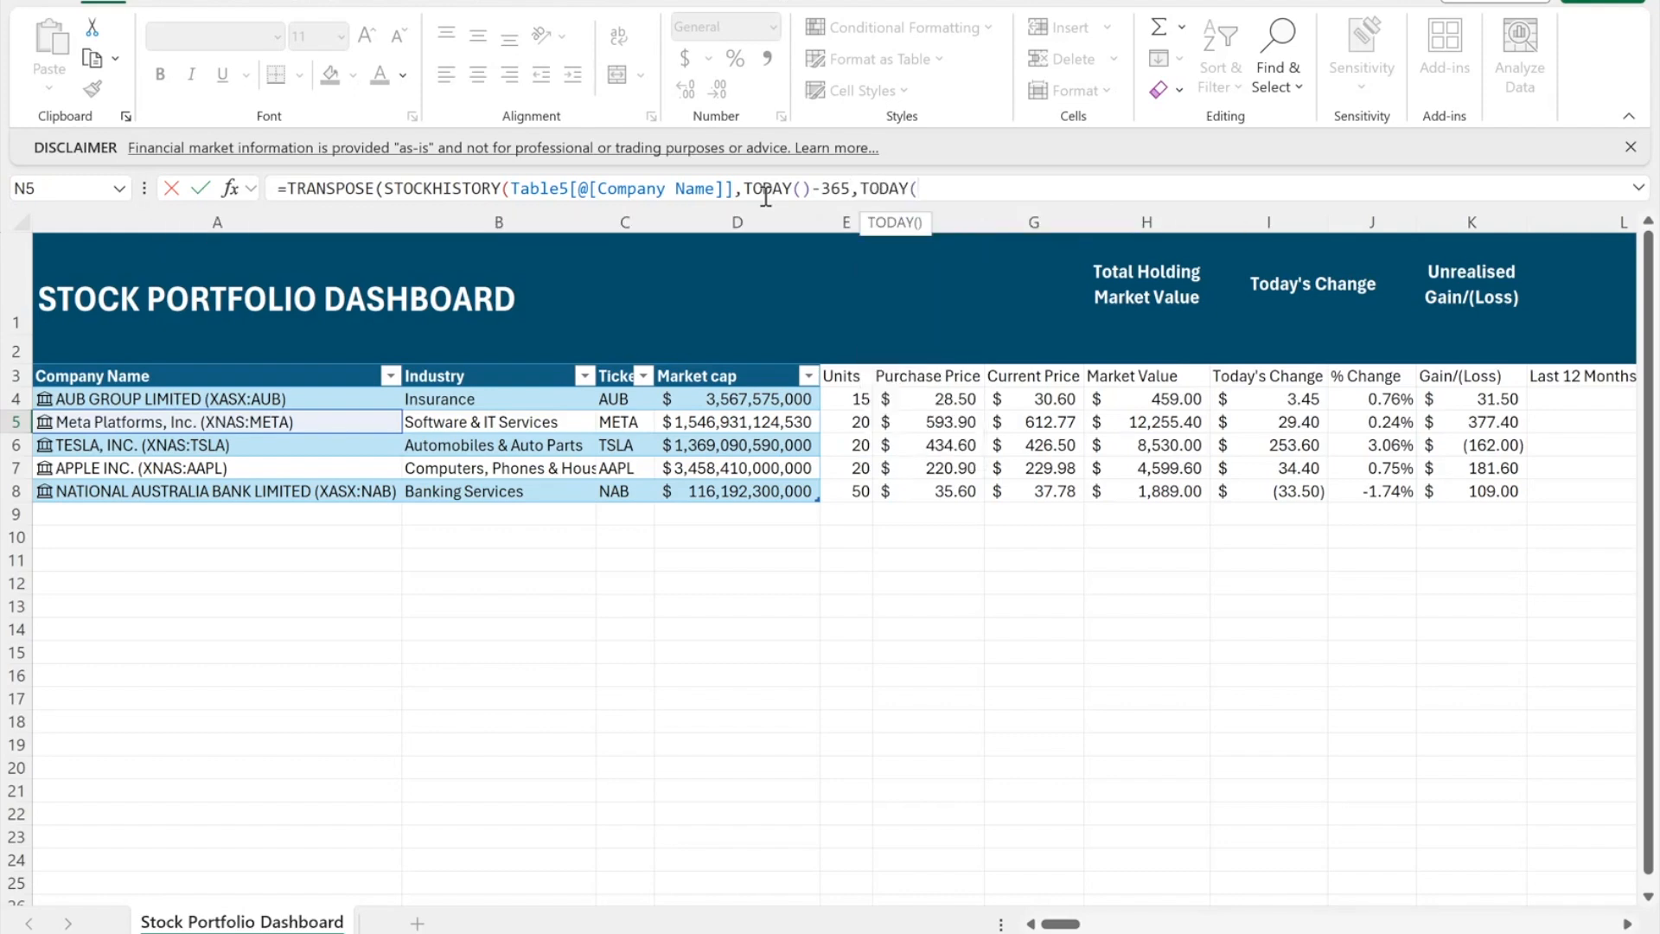
{"action": "type", "text": "),0,"}
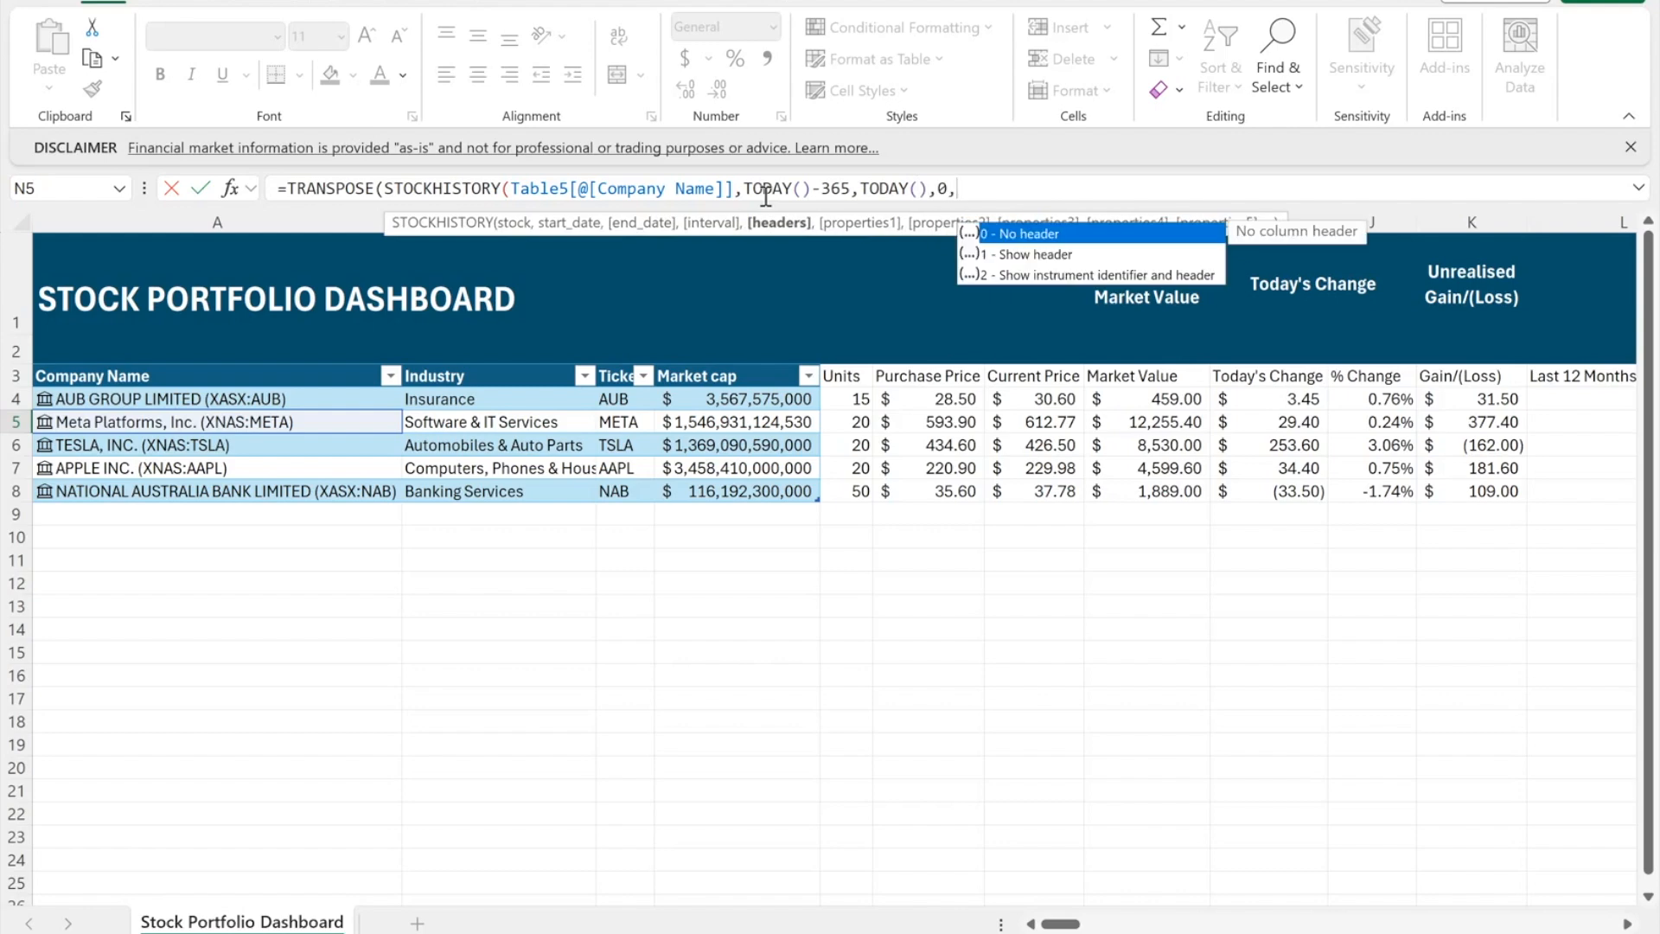
{"action": "type", "text": "0,1"}
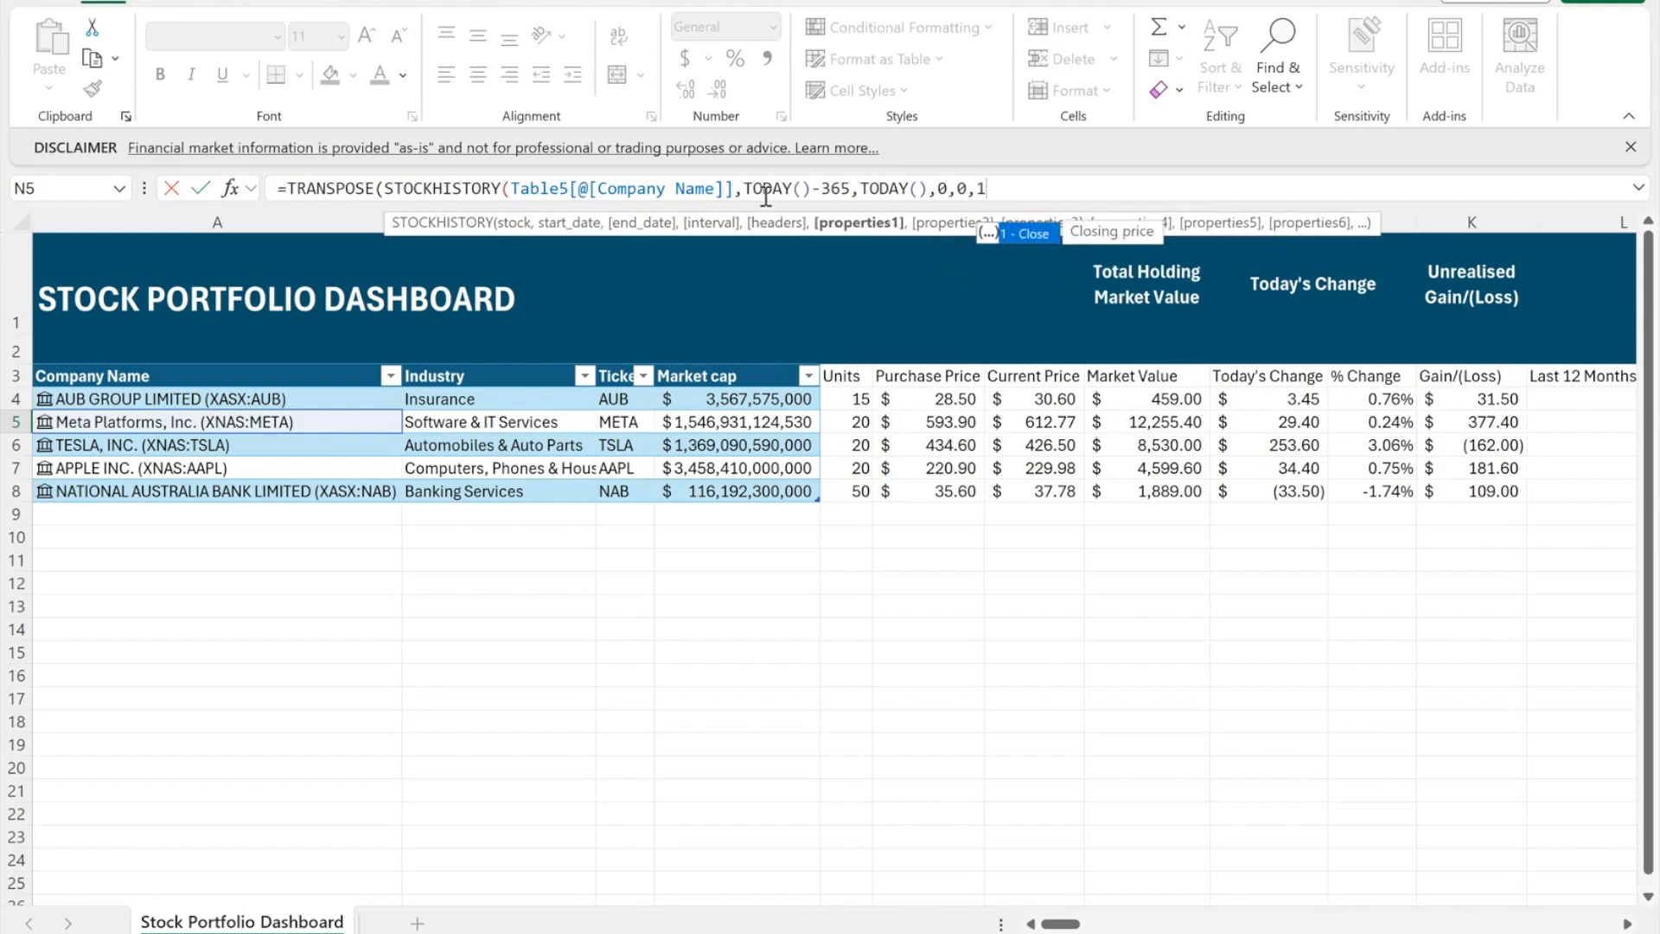
{"action": "type", "text": "))"}
{"action": "key", "text": "ctrl+Return"}
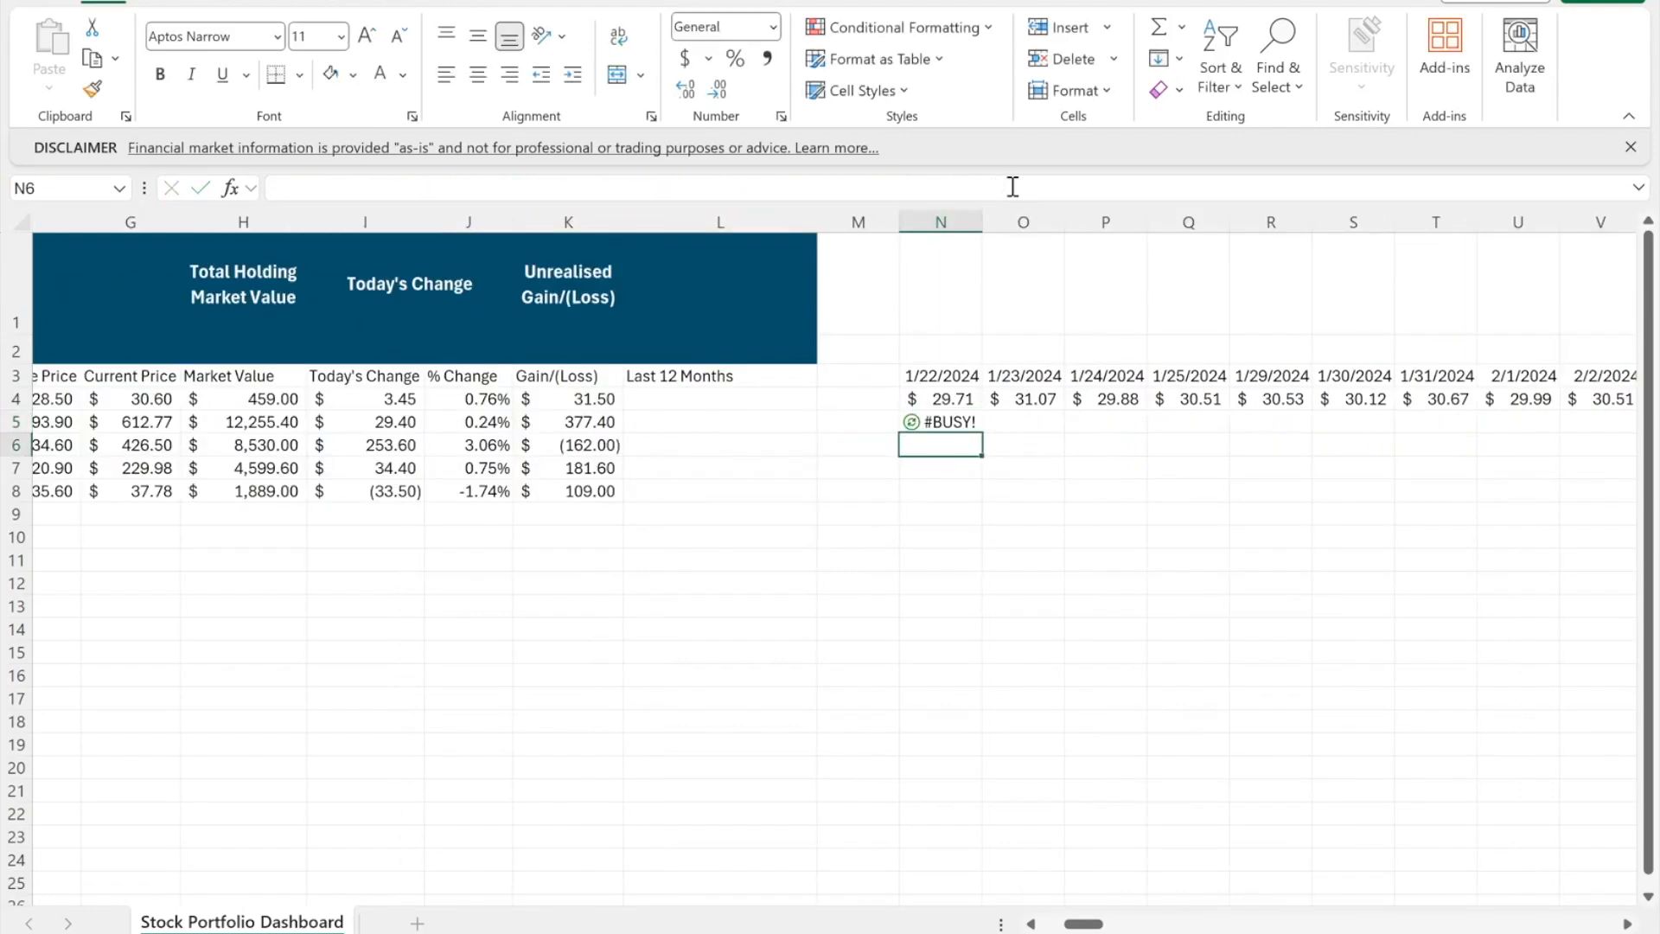
- Copy the N5 price-history formula into N6:N8 for Tesla, Apple and NAB
{"action": "key", "text": "ctrl+c"}
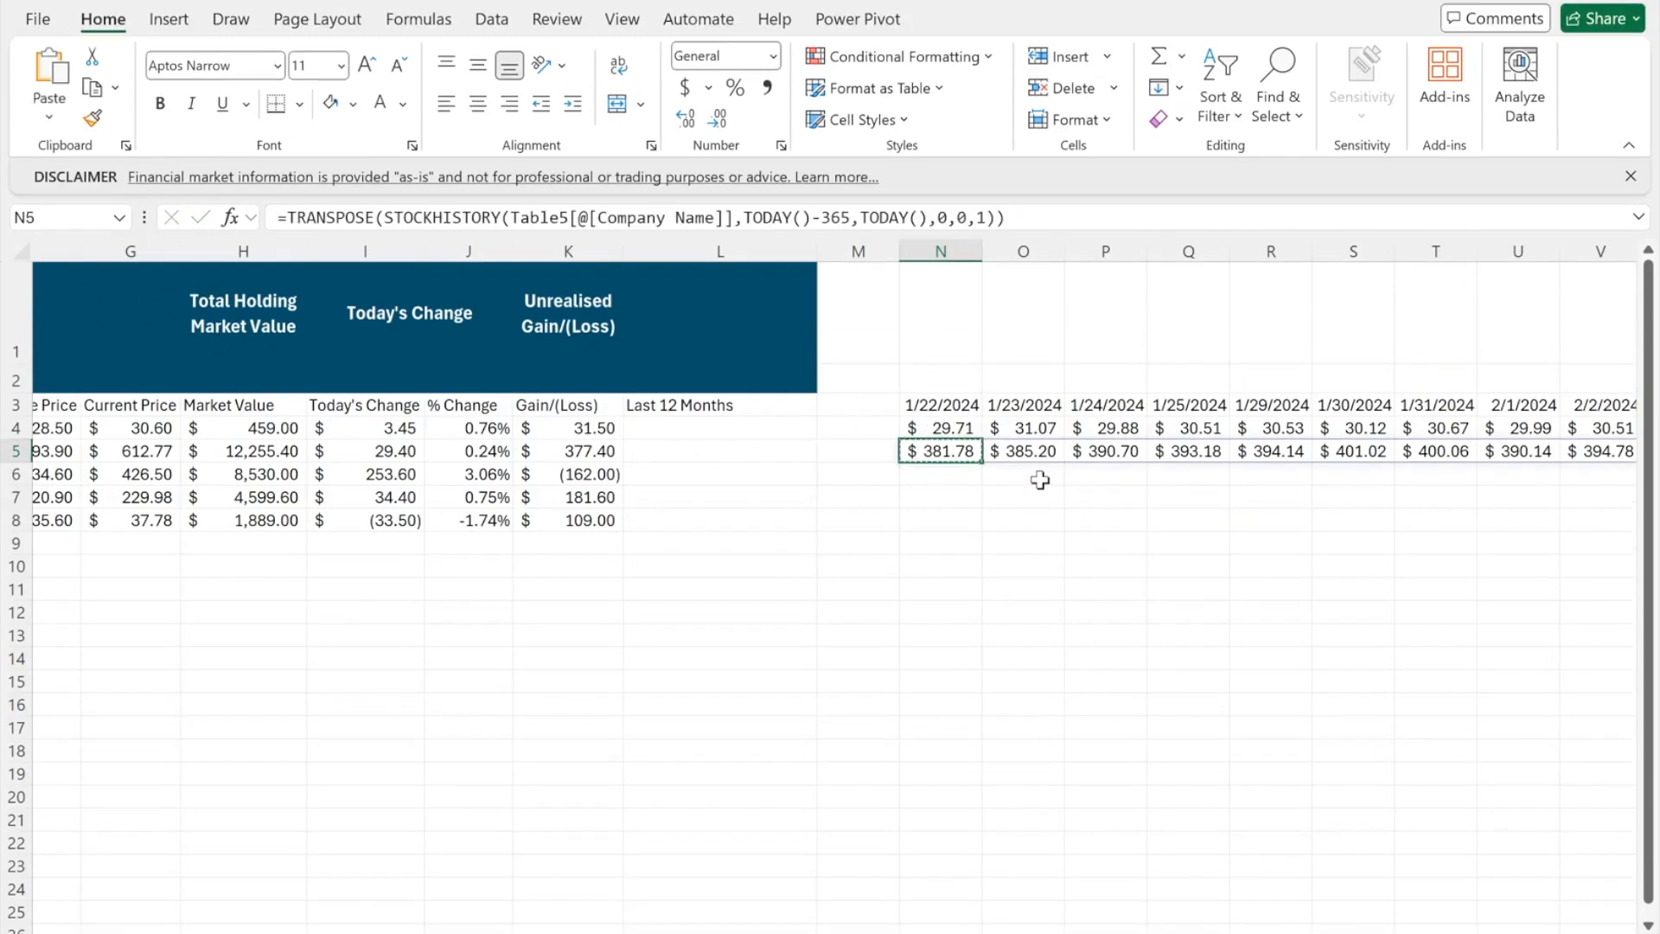
{"action": "key", "text": "Down"}
{"action": "key", "text": "shift+Down"}
{"action": "key", "text": "shift+Down"}
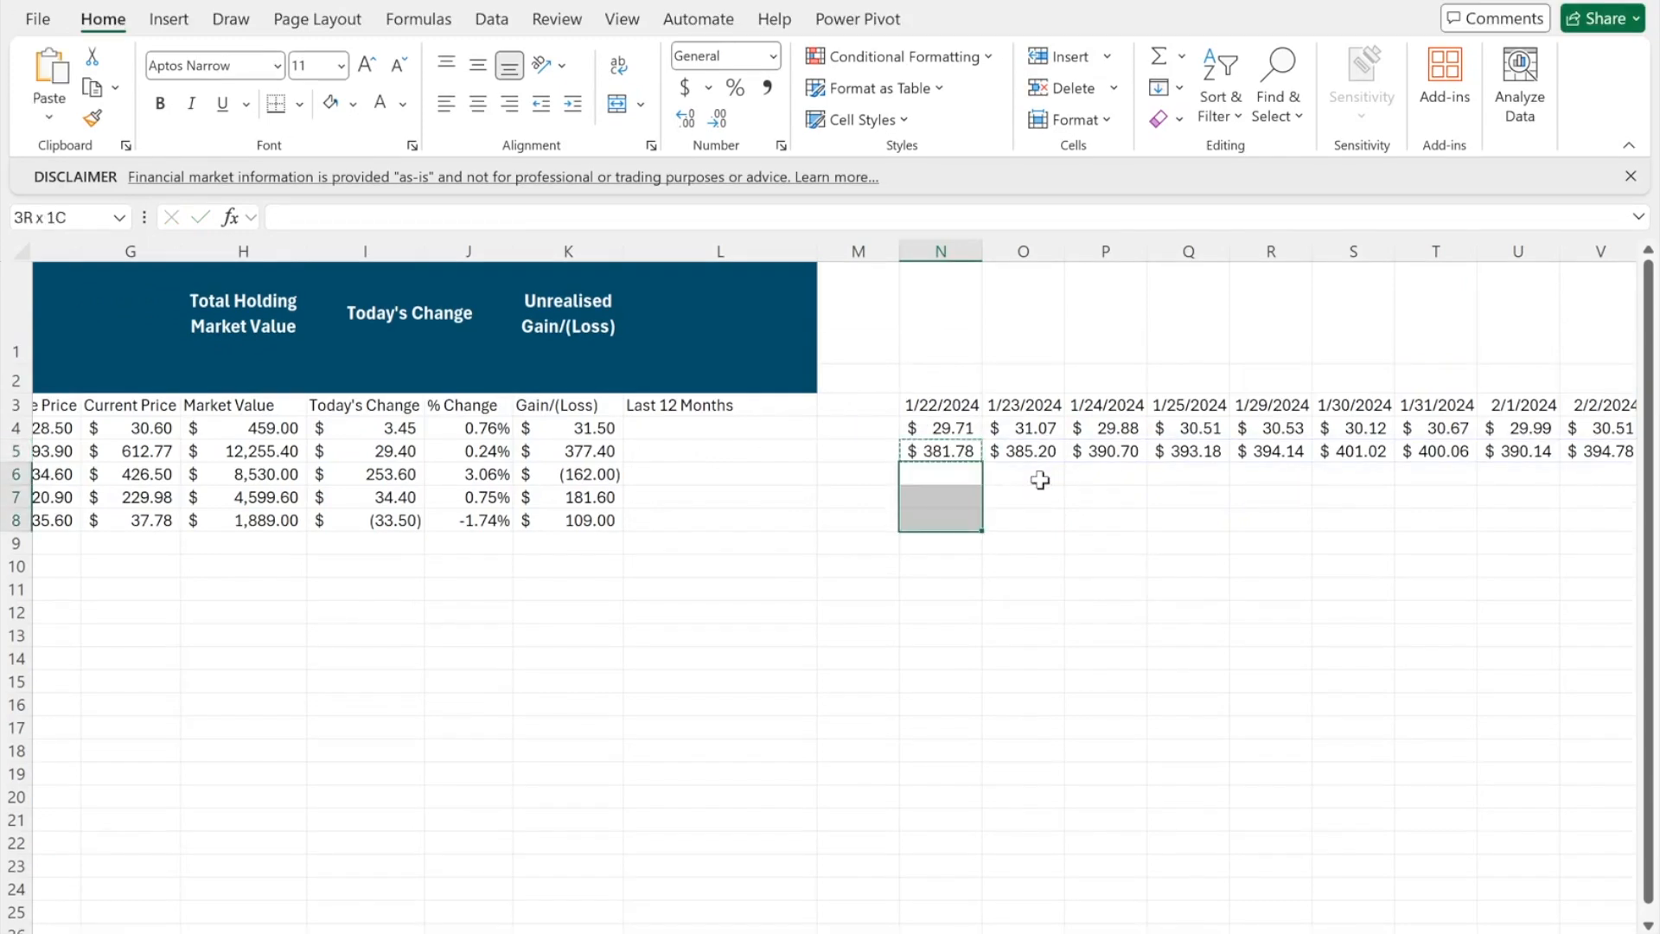
{"action": "key", "text": "ctrl+v"}
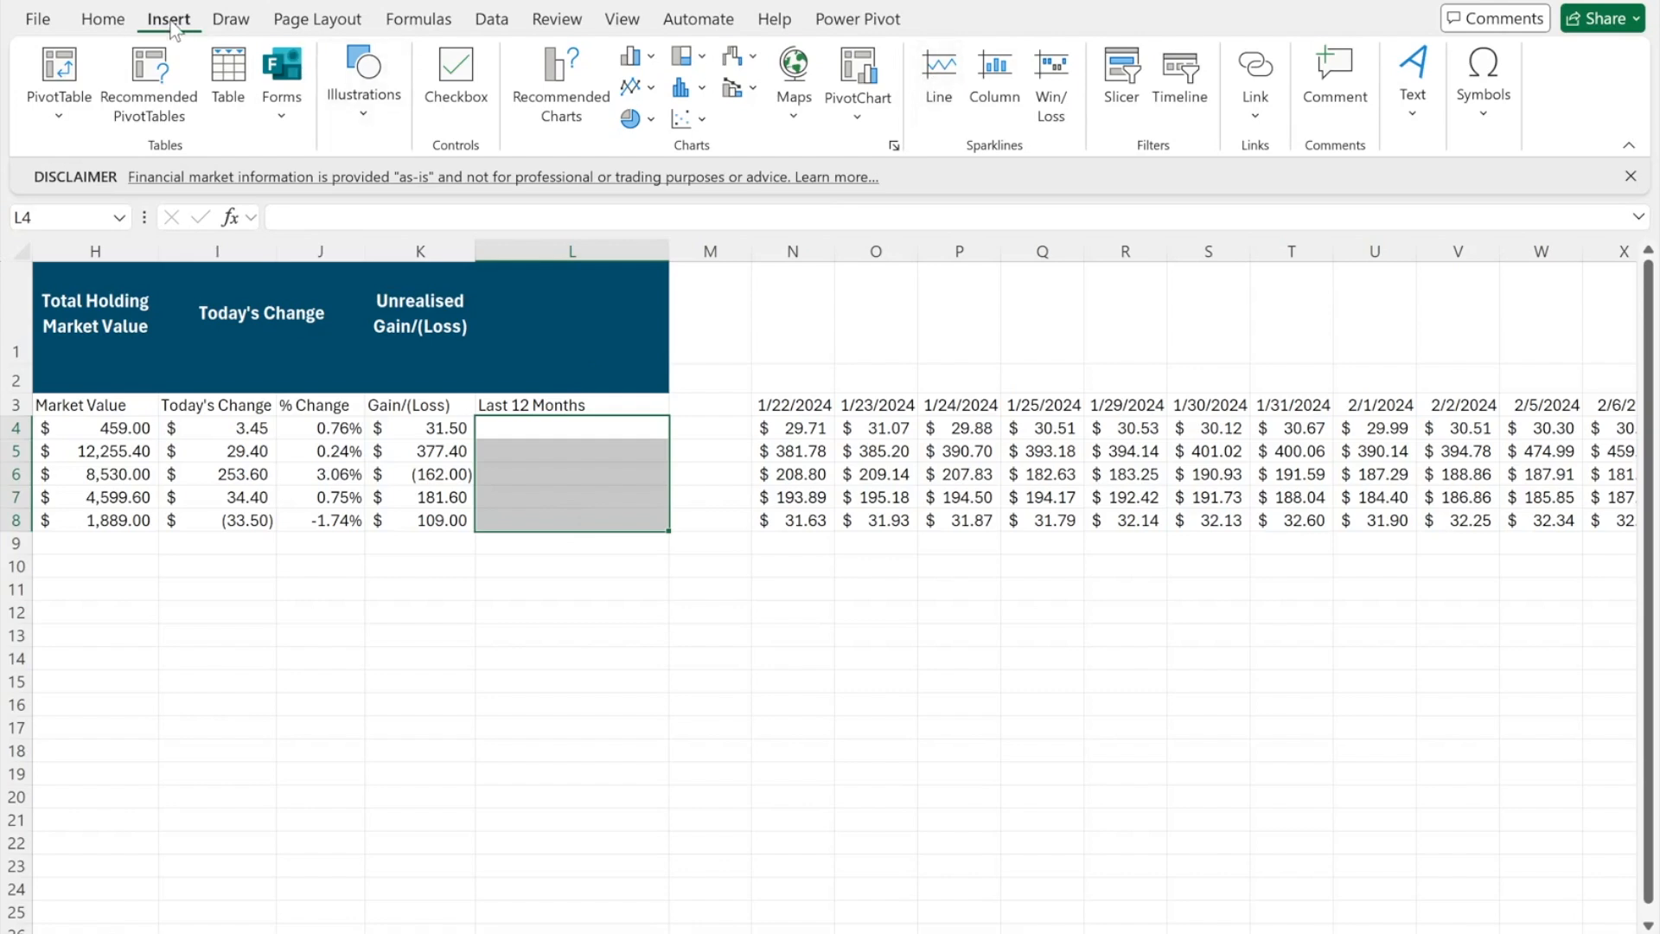
- Add line sparklines in L4:L8 from the monthly price data N4:JE8
{"action": "left_click", "coordinate": [929, 84]}
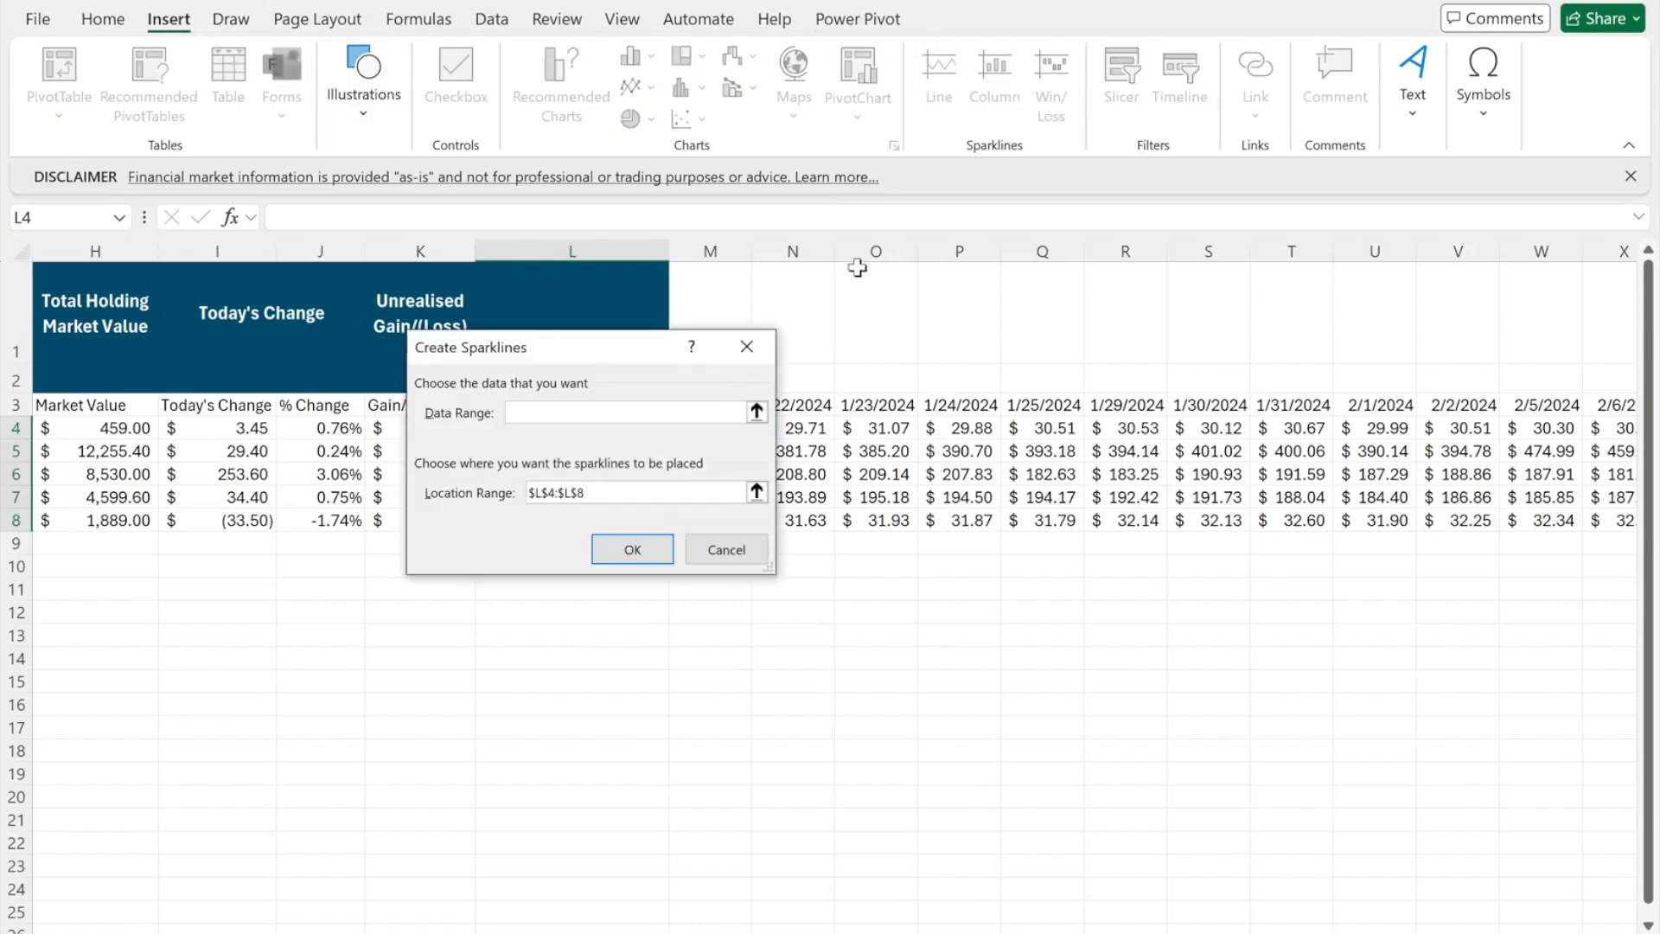
{"action": "left_click", "coordinate": [802, 428]}
{"action": "key", "text": "shift+Down"}
{"action": "key", "text": "shift+Down"}
{"action": "key", "text": "shift+Down"}
{"action": "key", "text": "shift+Down"}
{"action": "key", "text": "ctrl+shift+Right"}
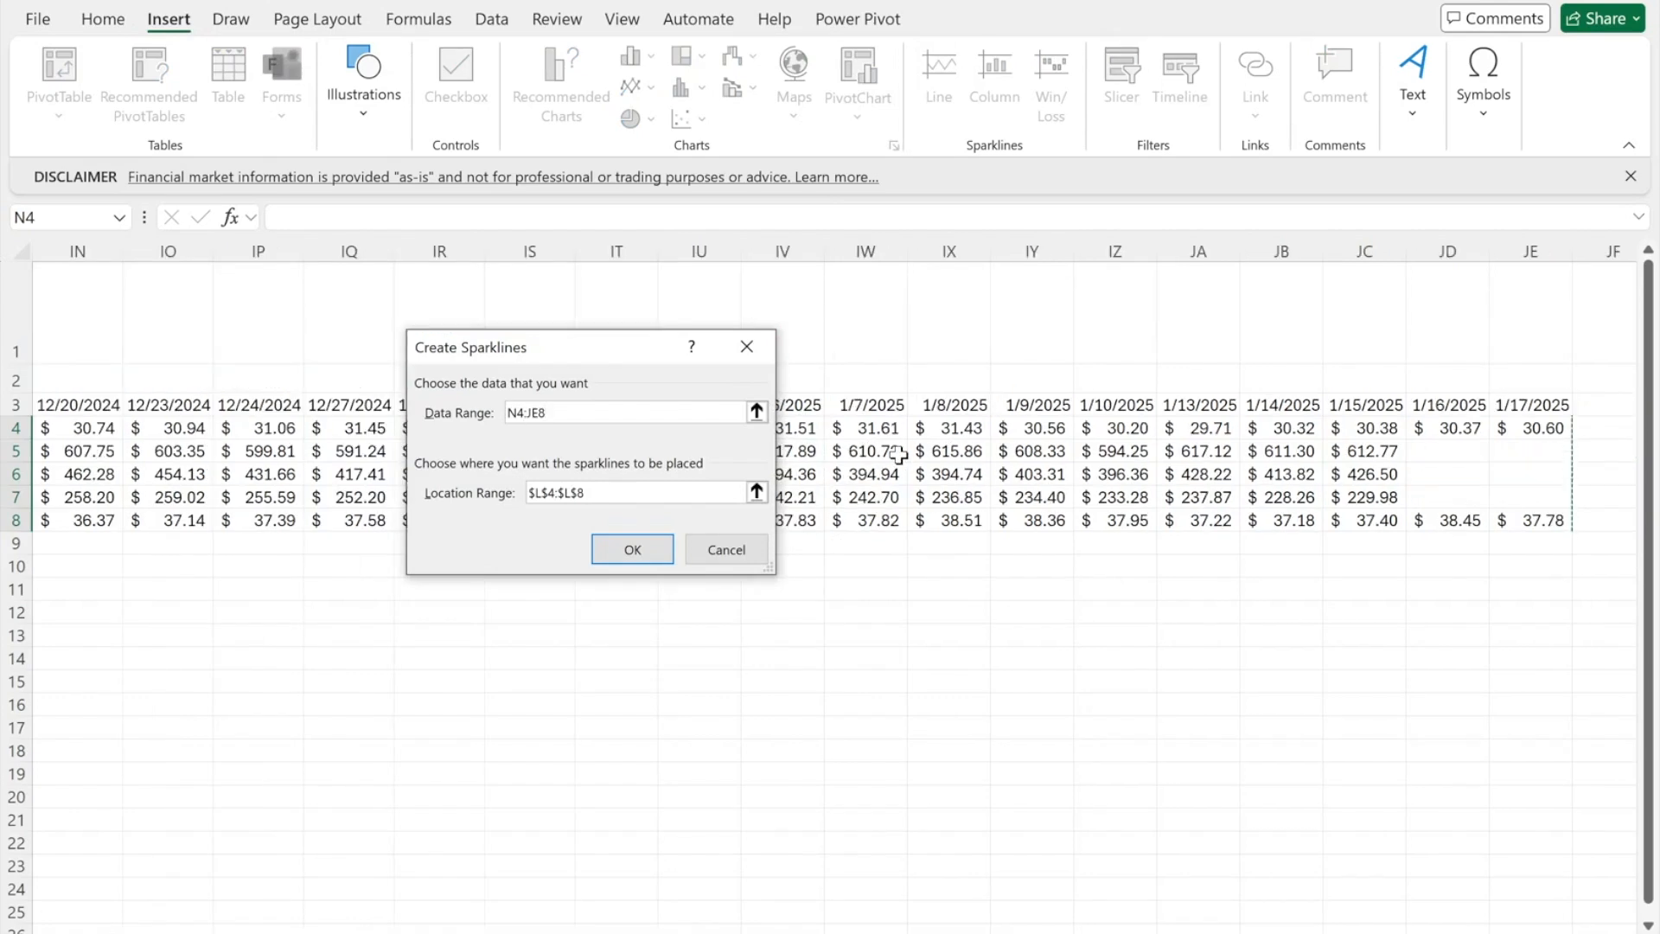
{"action": "left_click", "coordinate": [614, 550]}
- Format the Units through Last 12 Months block E3:L8 as a table
{"action": "left_click_drag", "start_coordinate": [561, 406], "coordinate": [1302, 519]}
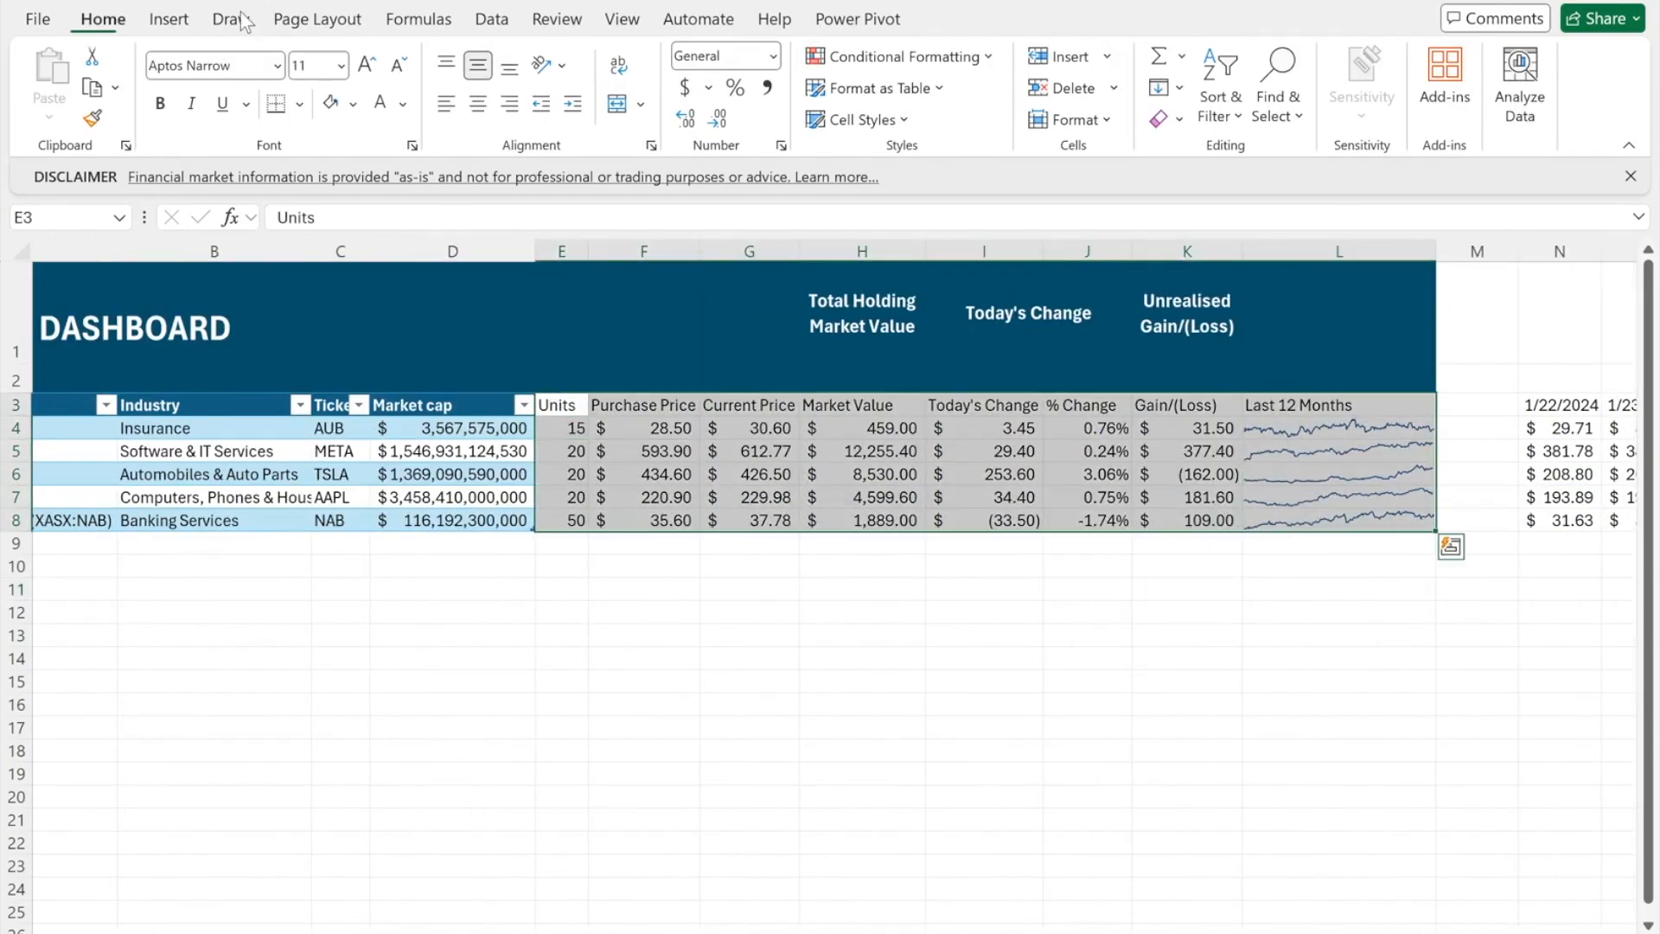
{"action": "key", "text": "ctrl+t"}
{"action": "key", "text": "Return"}
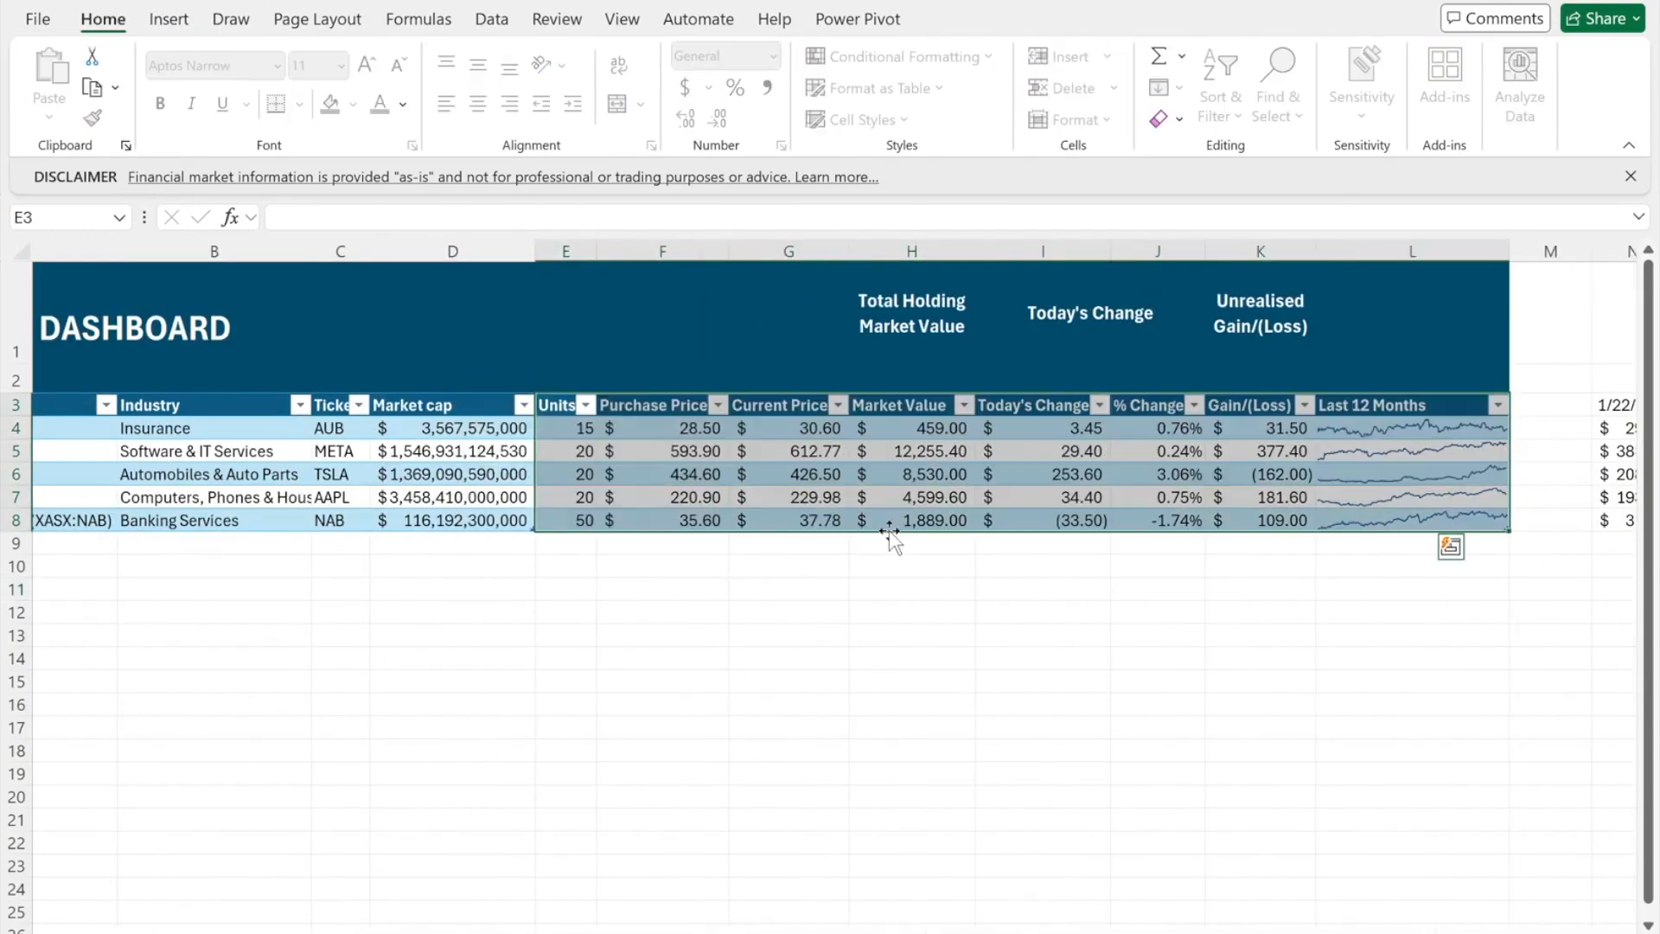
{"action": "left_click", "coordinate": [1105, 610]}
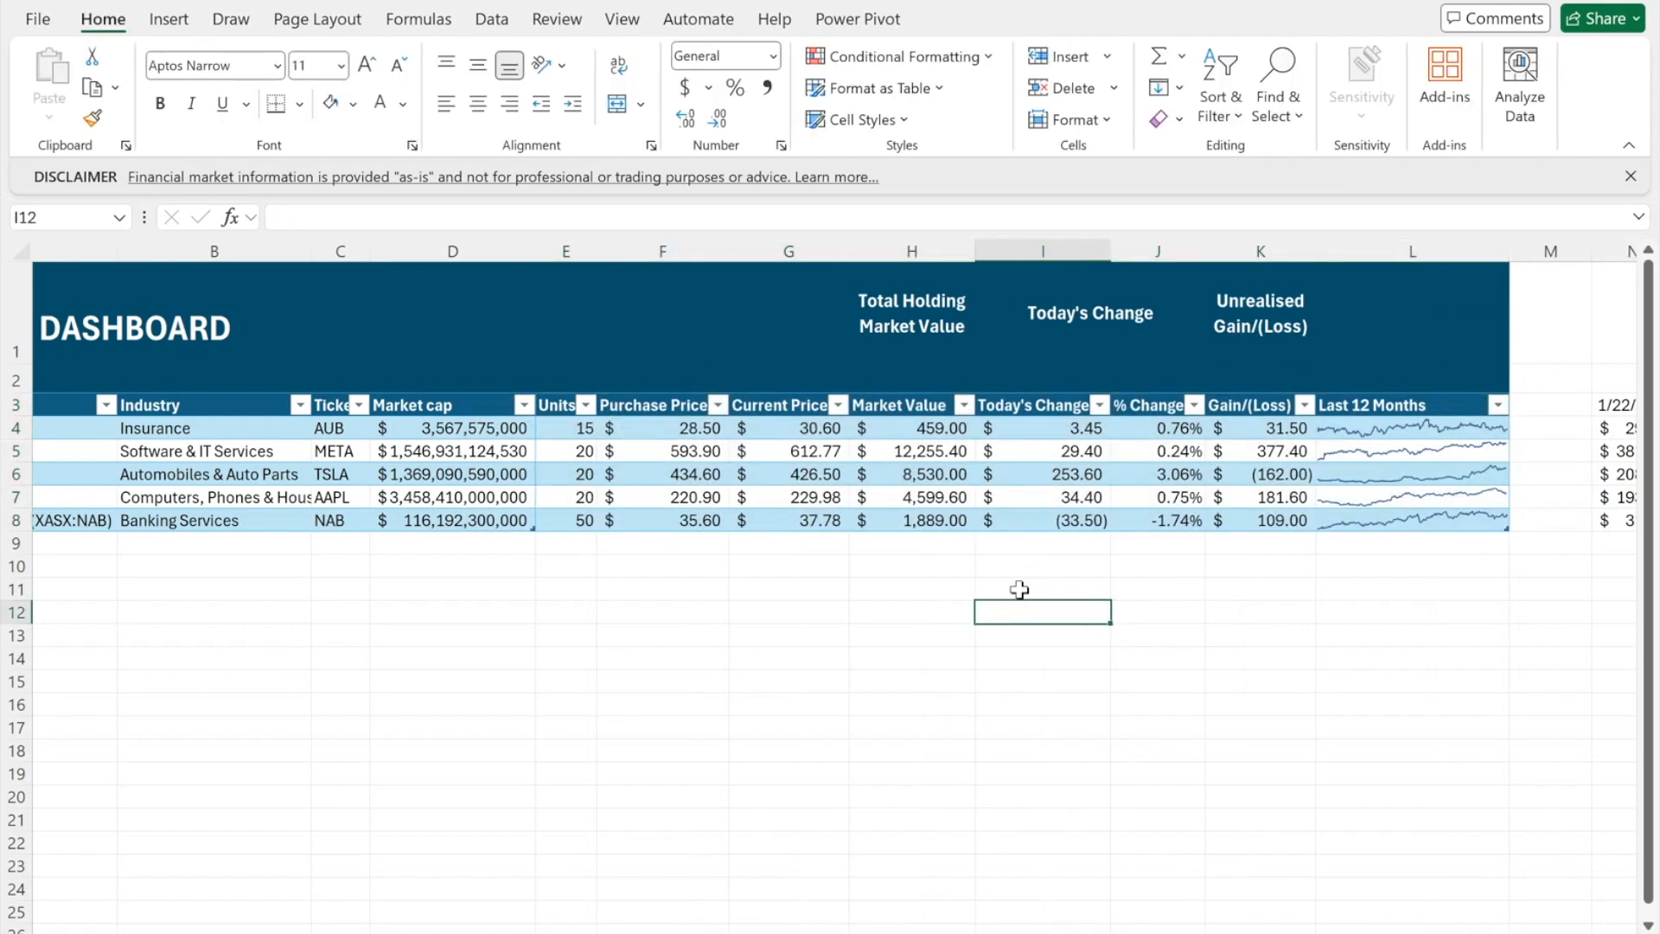
{"action": "scroll", "coordinate": [1018, 585], "scroll_direction": "left", "scroll_amount": 1}
{"action": "scroll", "coordinate": [1019, 585], "scroll_direction": "right", "scroll_amount": 3}
{"action": "left_click", "coordinate": [718, 379]}
{"action": "left_click", "coordinate": [718, 353]}
- Total the Market Value column in H2 with SUM ($27,733.00)
{"action": "left_click", "coordinate": [718, 380]}
{"action": "type", "text": "="}
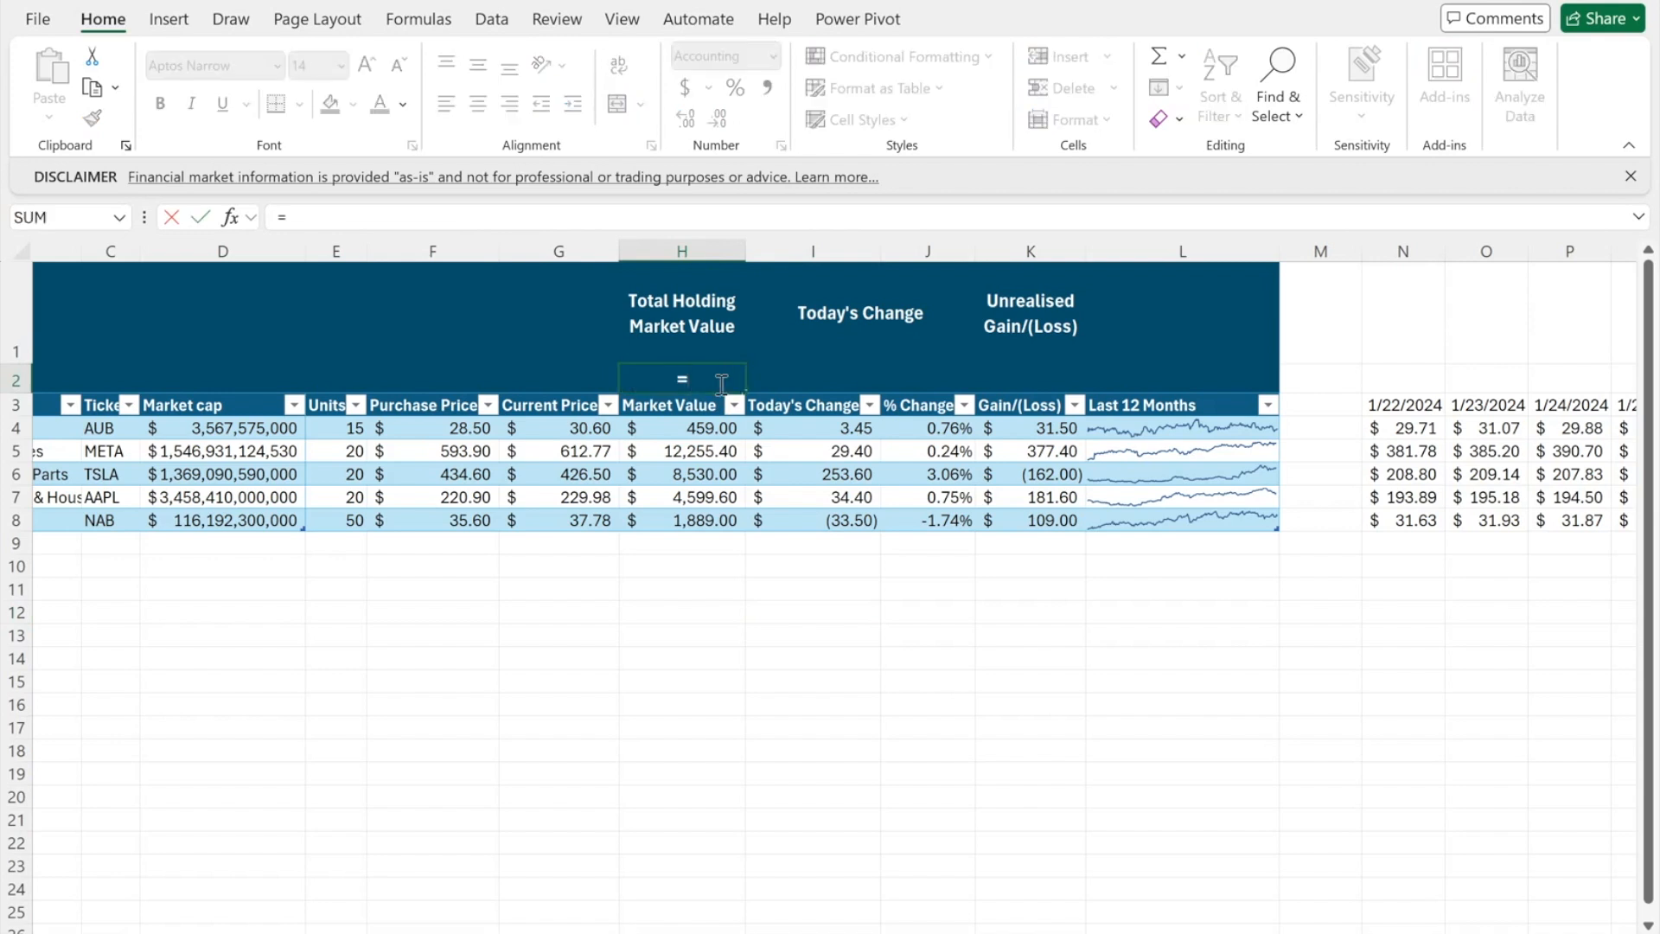
{"action": "type", "text": "sum"}
{"action": "key", "text": "Tab"}
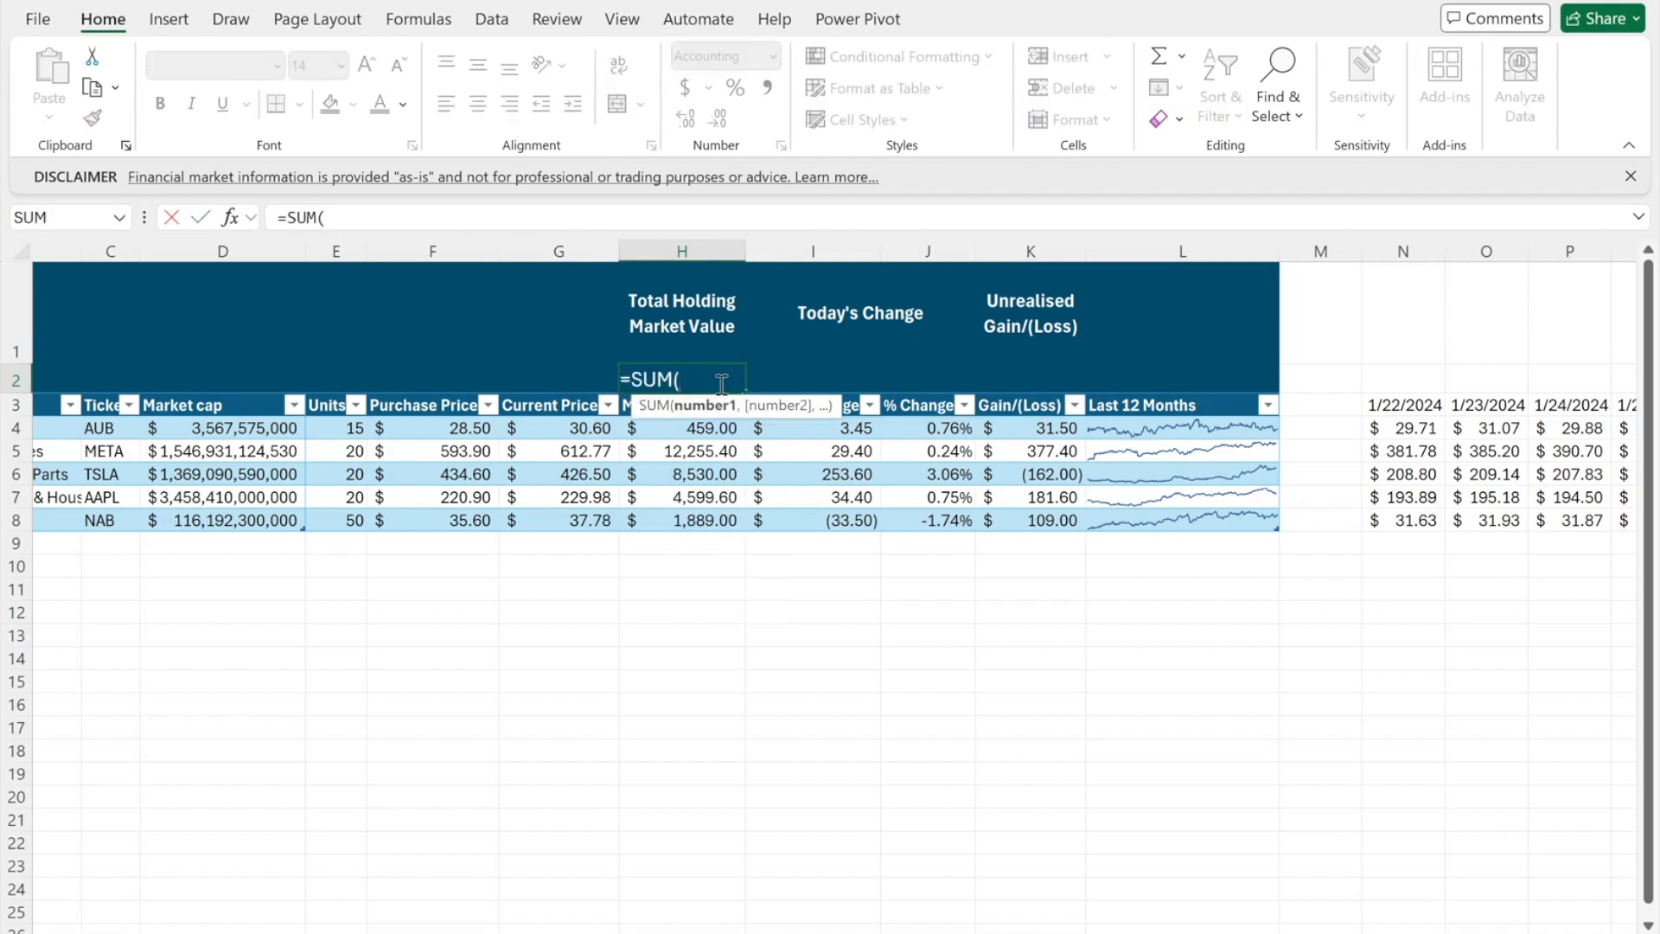
{"action": "left_click_drag", "start_coordinate": [692, 427], "coordinate": [696, 518]}
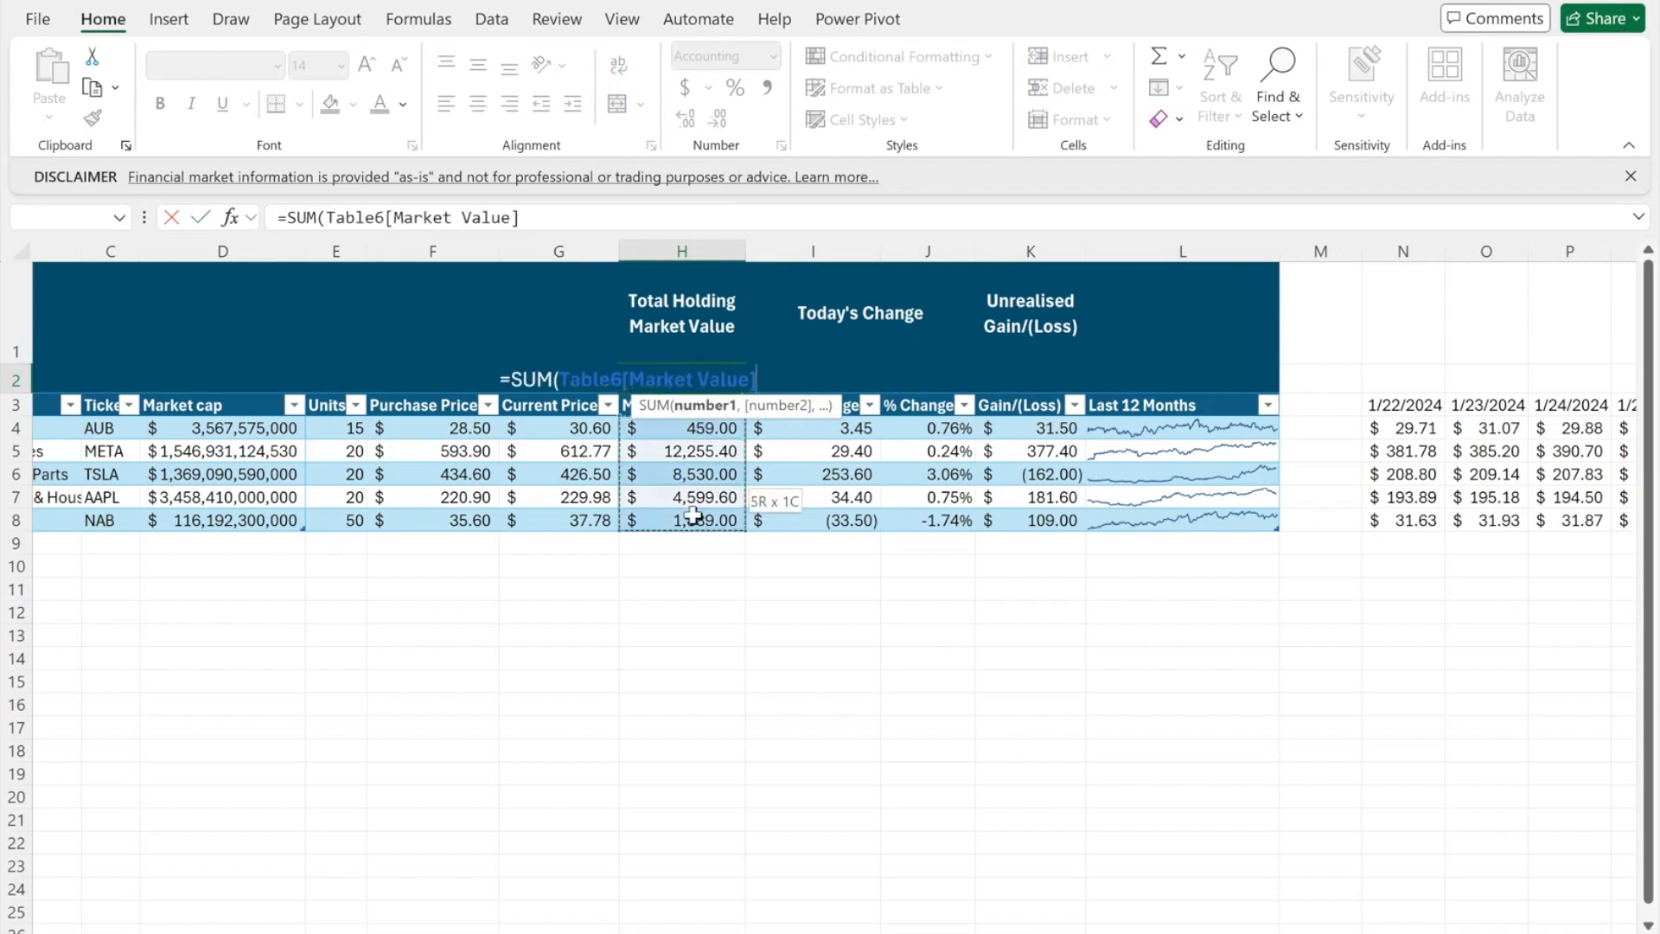
{"action": "key", "text": "Return"}
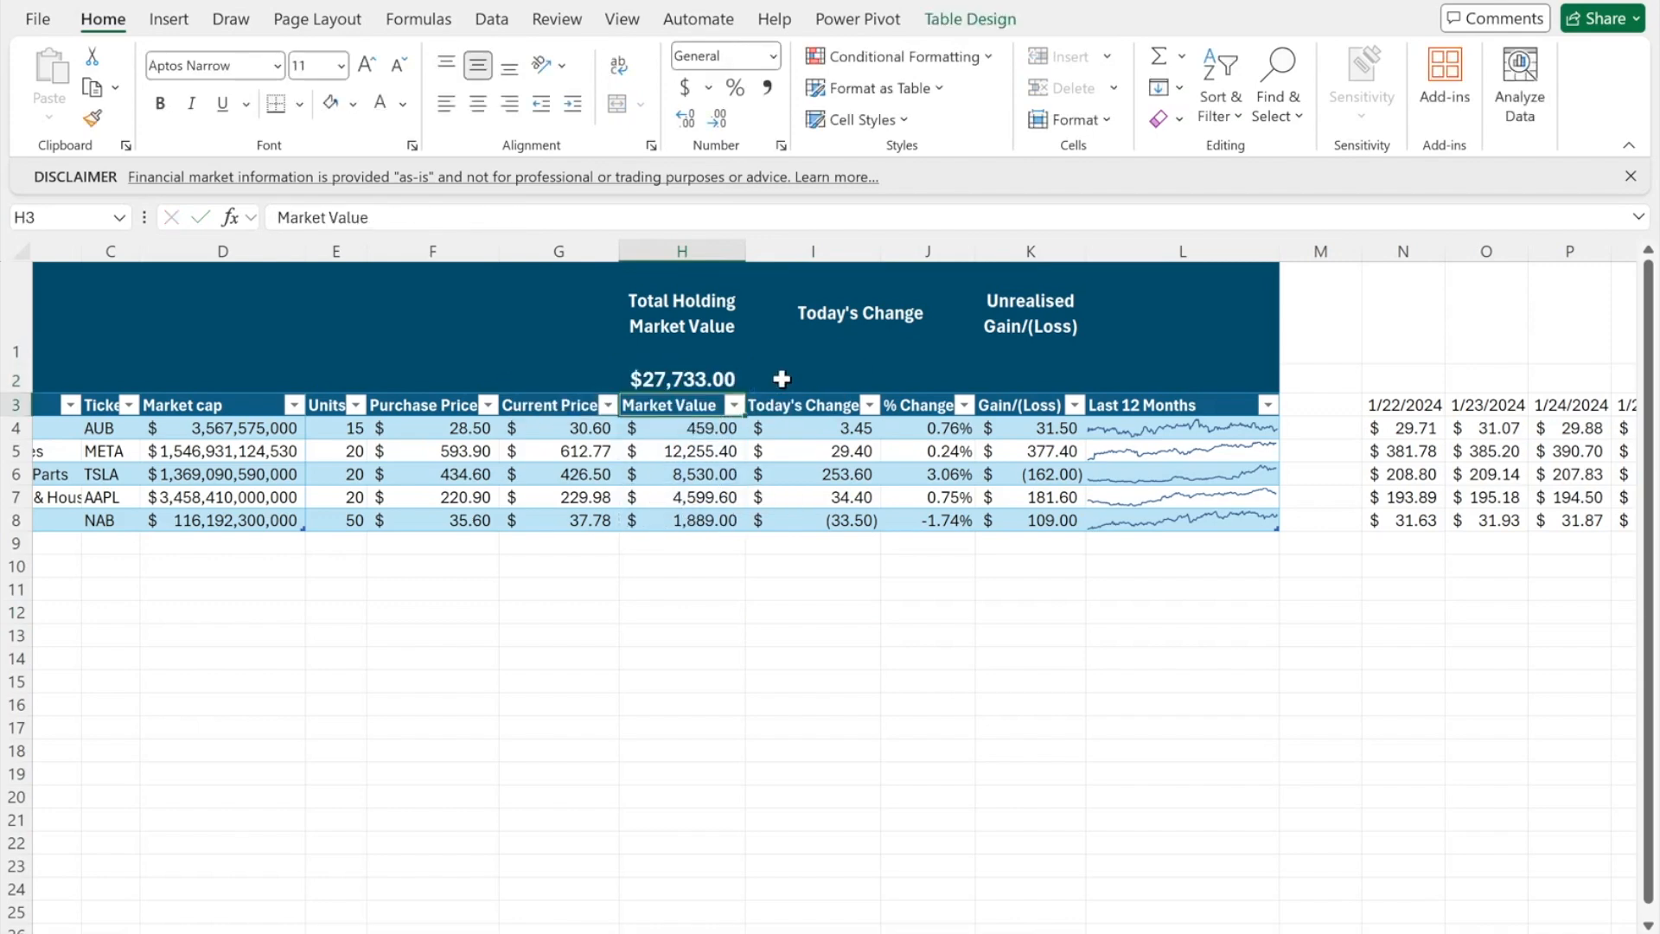
- Total the Today's Change column in I2 with SUM (287.35)
{"action": "left_click", "coordinate": [782, 378]}
{"action": "type", "text": "=SUM"}
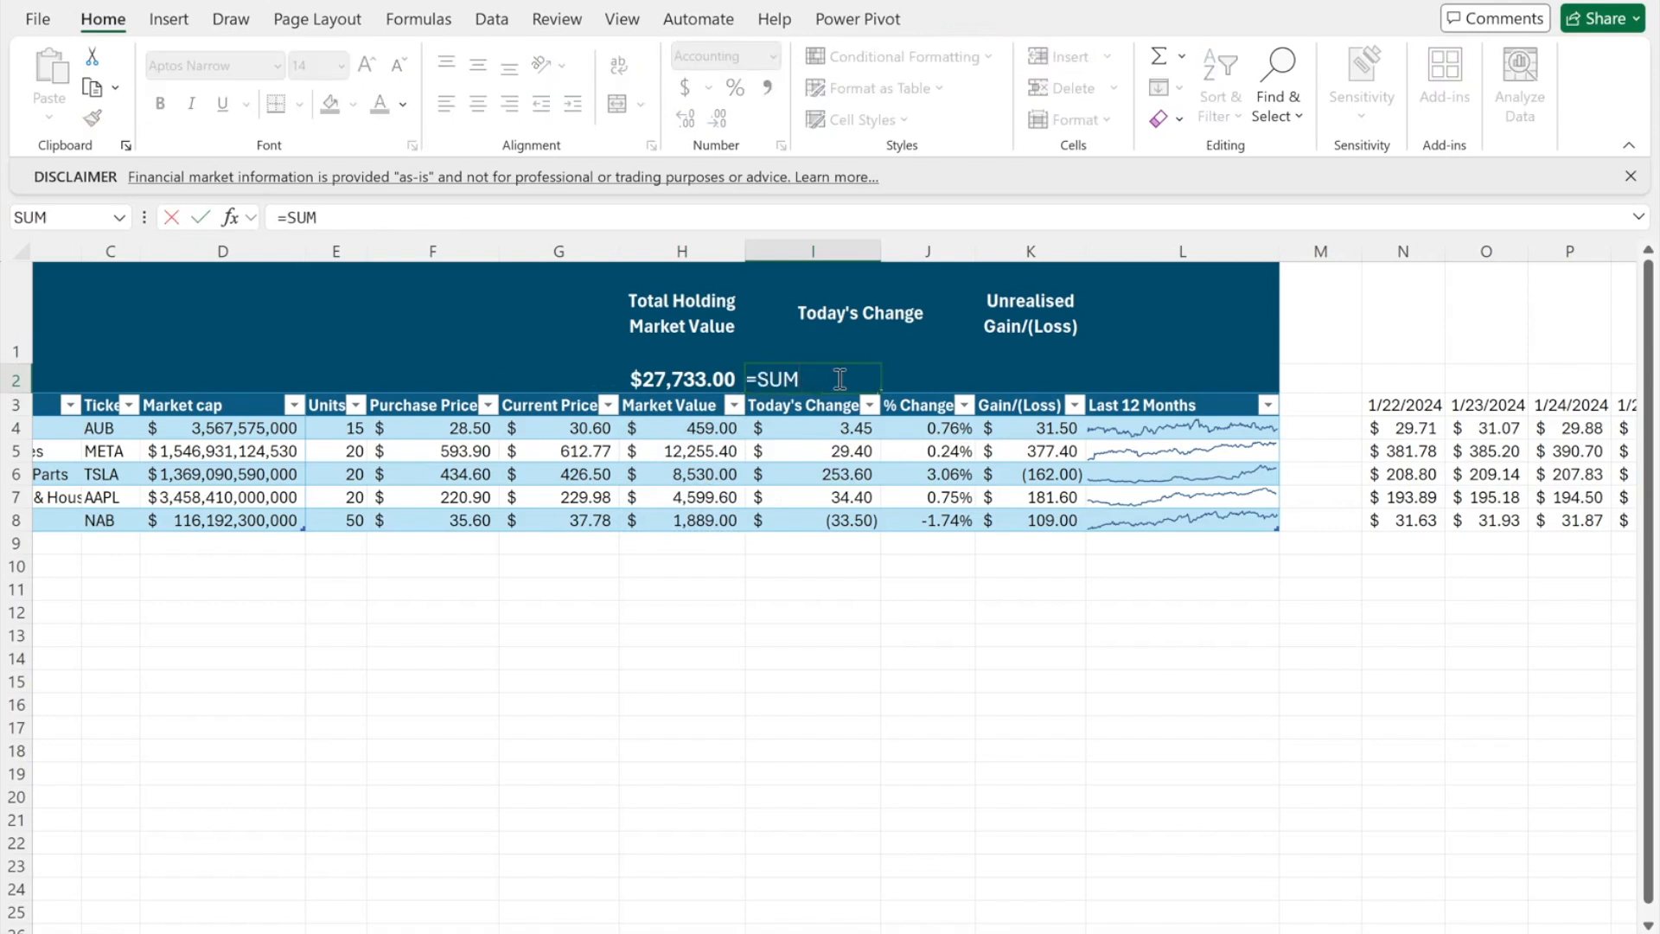
{"action": "type", "text": "("}
{"action": "left_click_drag", "start_coordinate": [783, 428], "coordinate": [790, 525]}
{"action": "key", "text": "Return"}
- Enter =I2/(H2-I2) in J2 to show the 1.05% daily change
{"action": "left_click", "coordinate": [951, 380]}
{"action": "type", "text": "="}
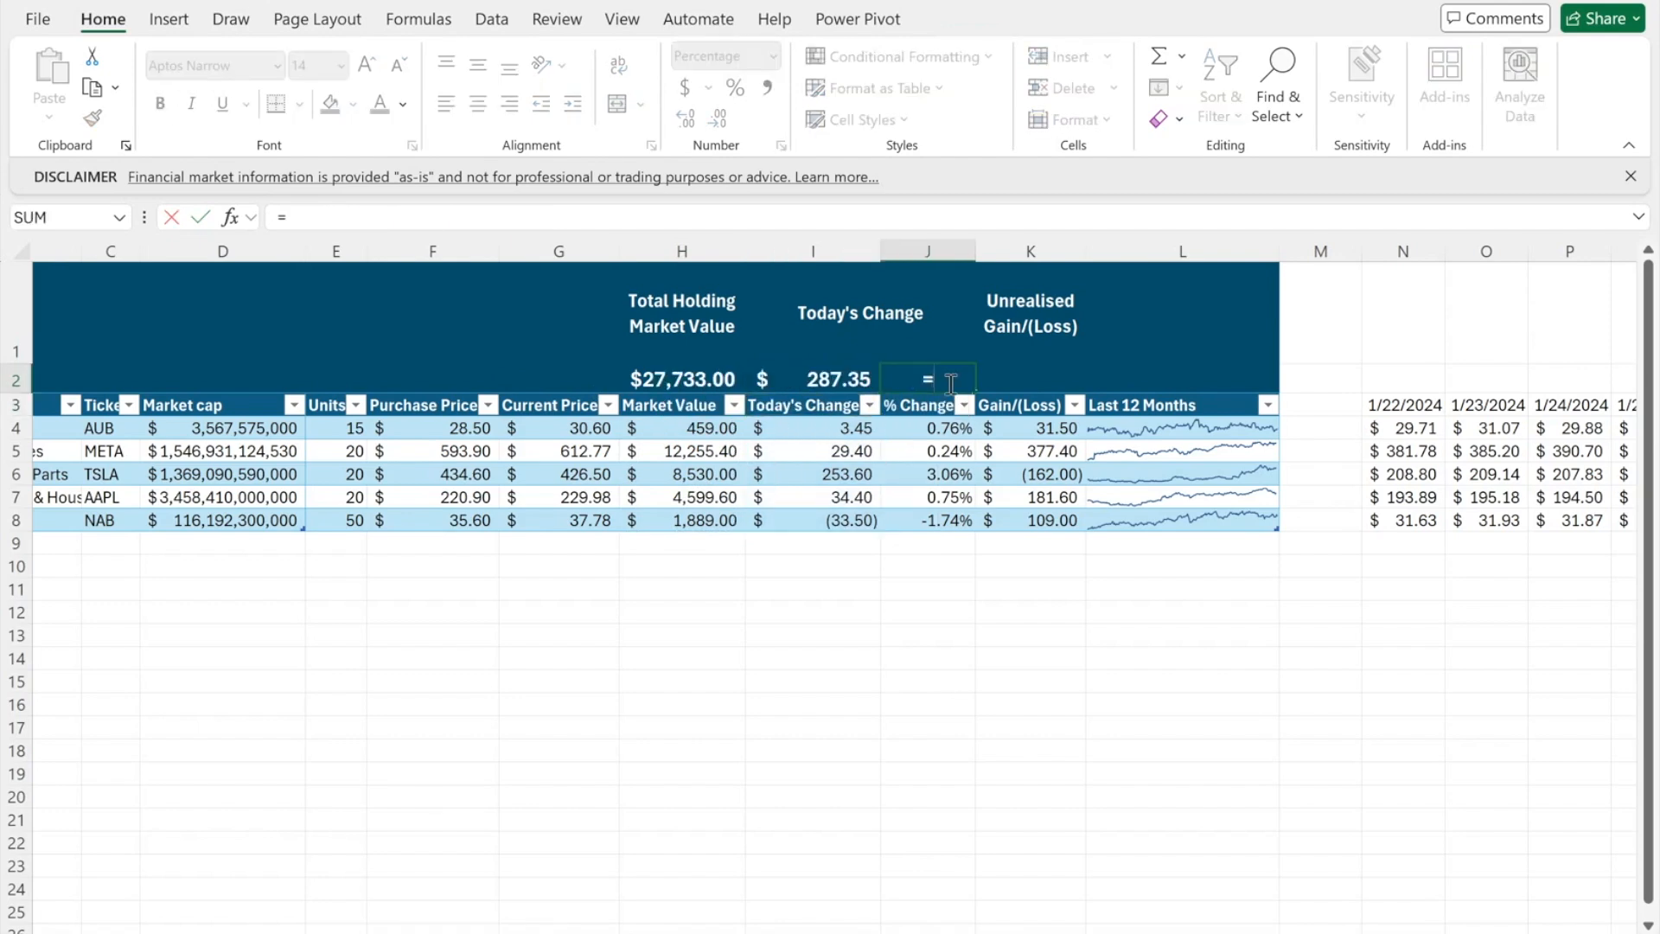
{"action": "left_click", "coordinate": [835, 383]}
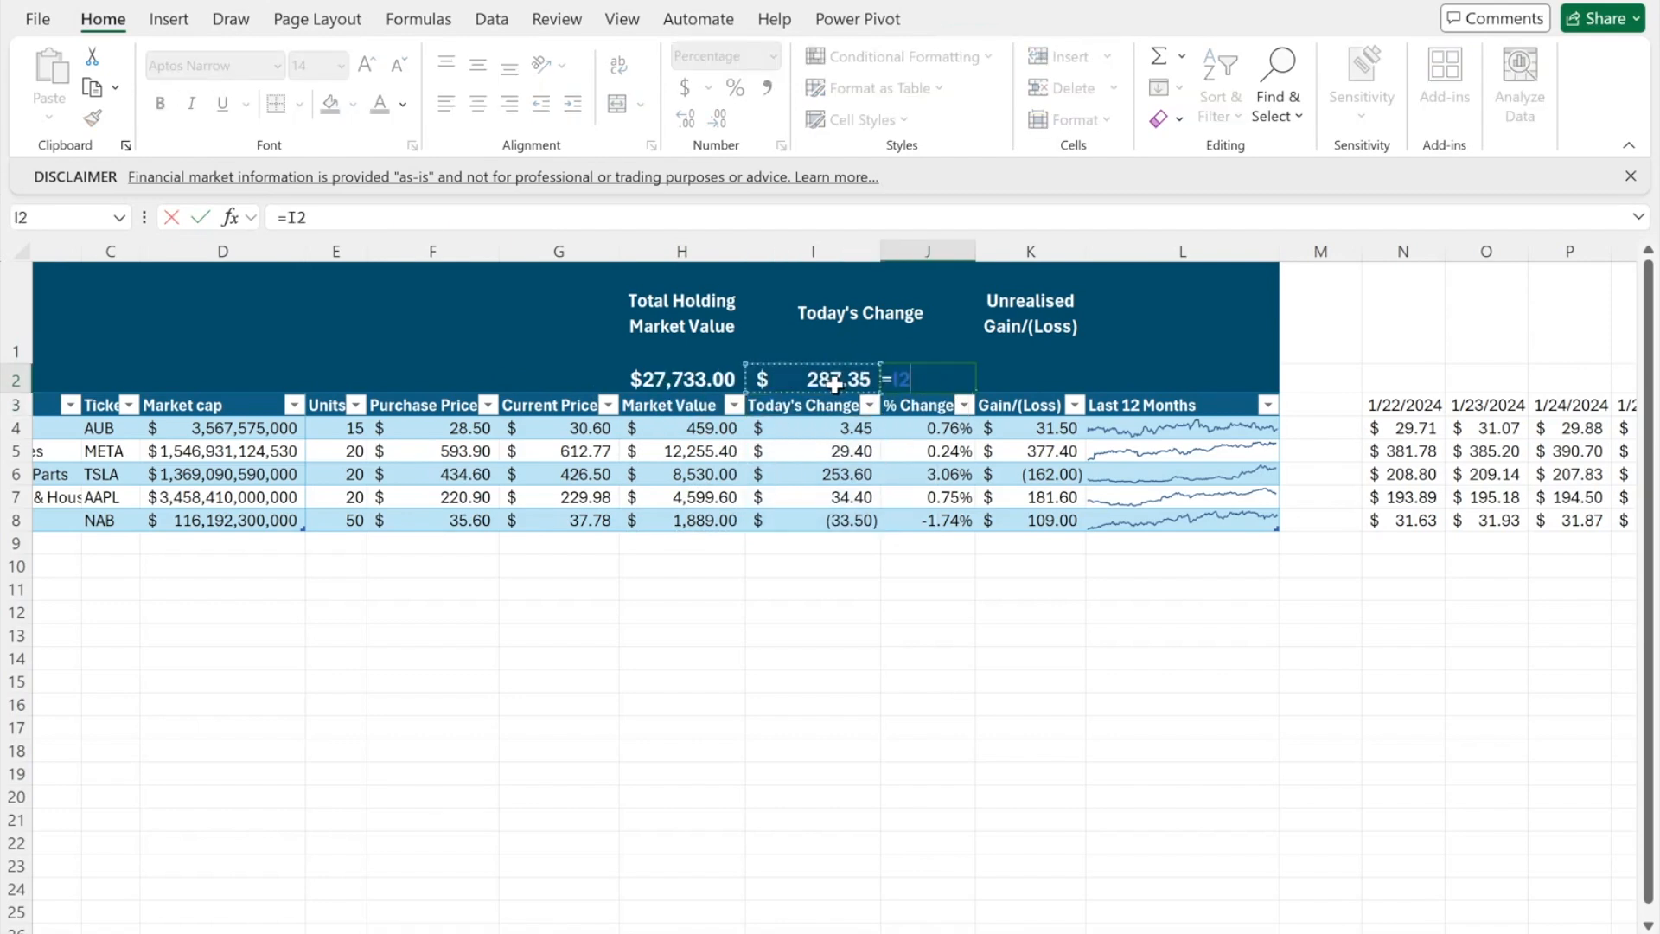
{"action": "type", "text": "/("}
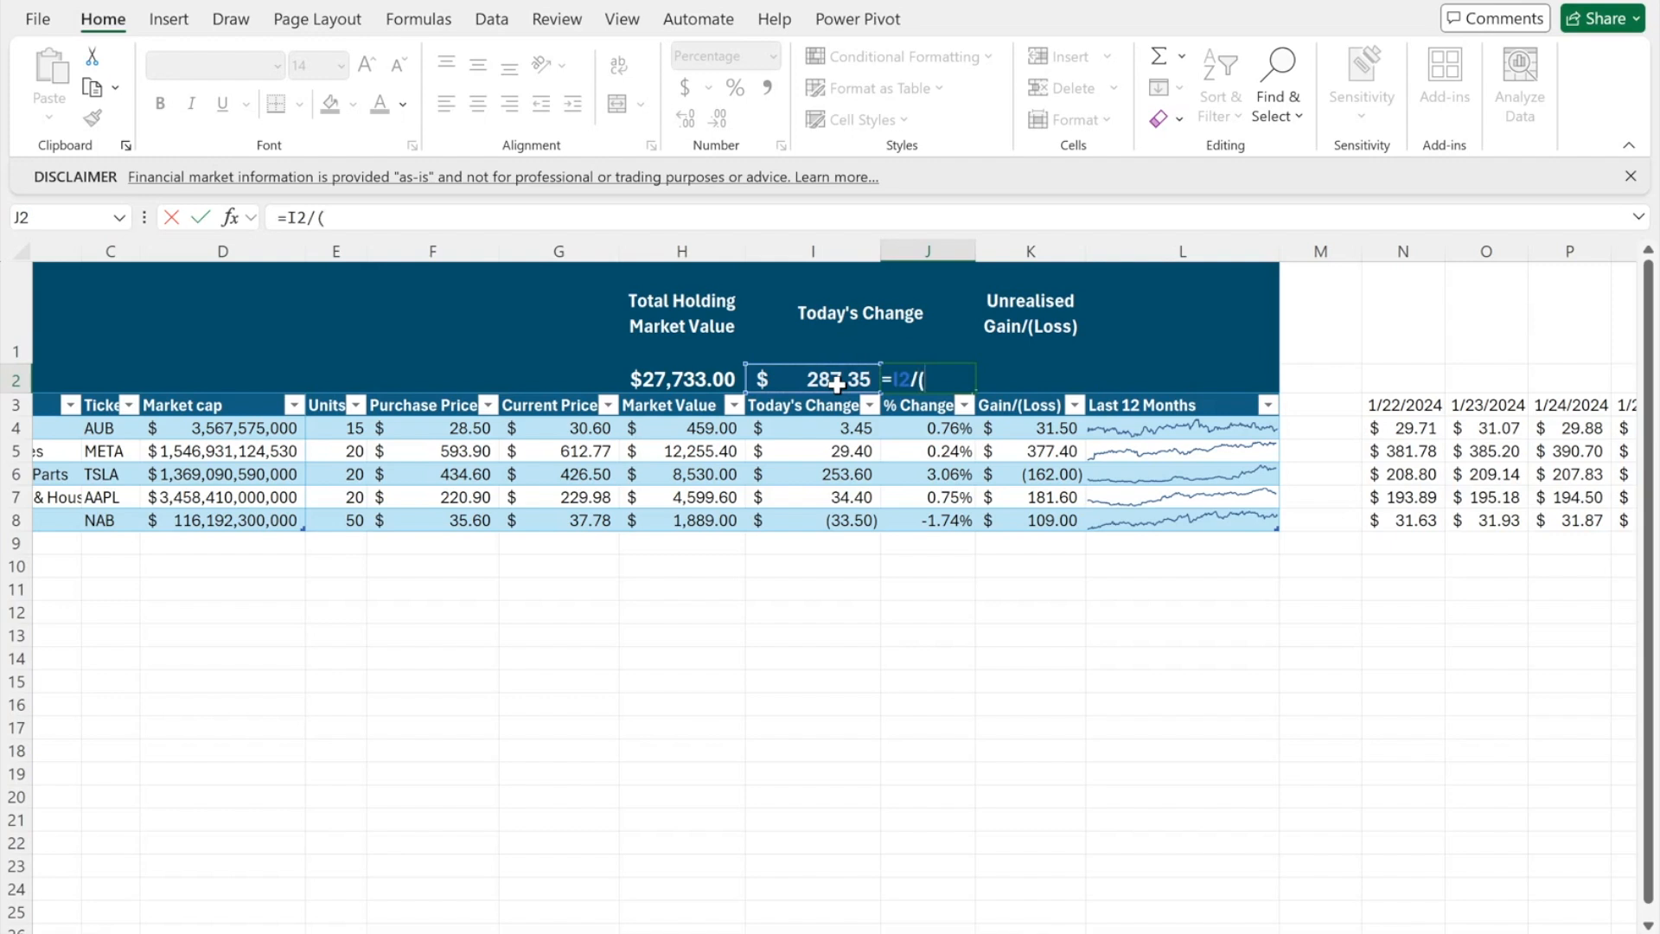
{"action": "left_click", "coordinate": [707, 379]}
{"action": "type", "text": "-"}
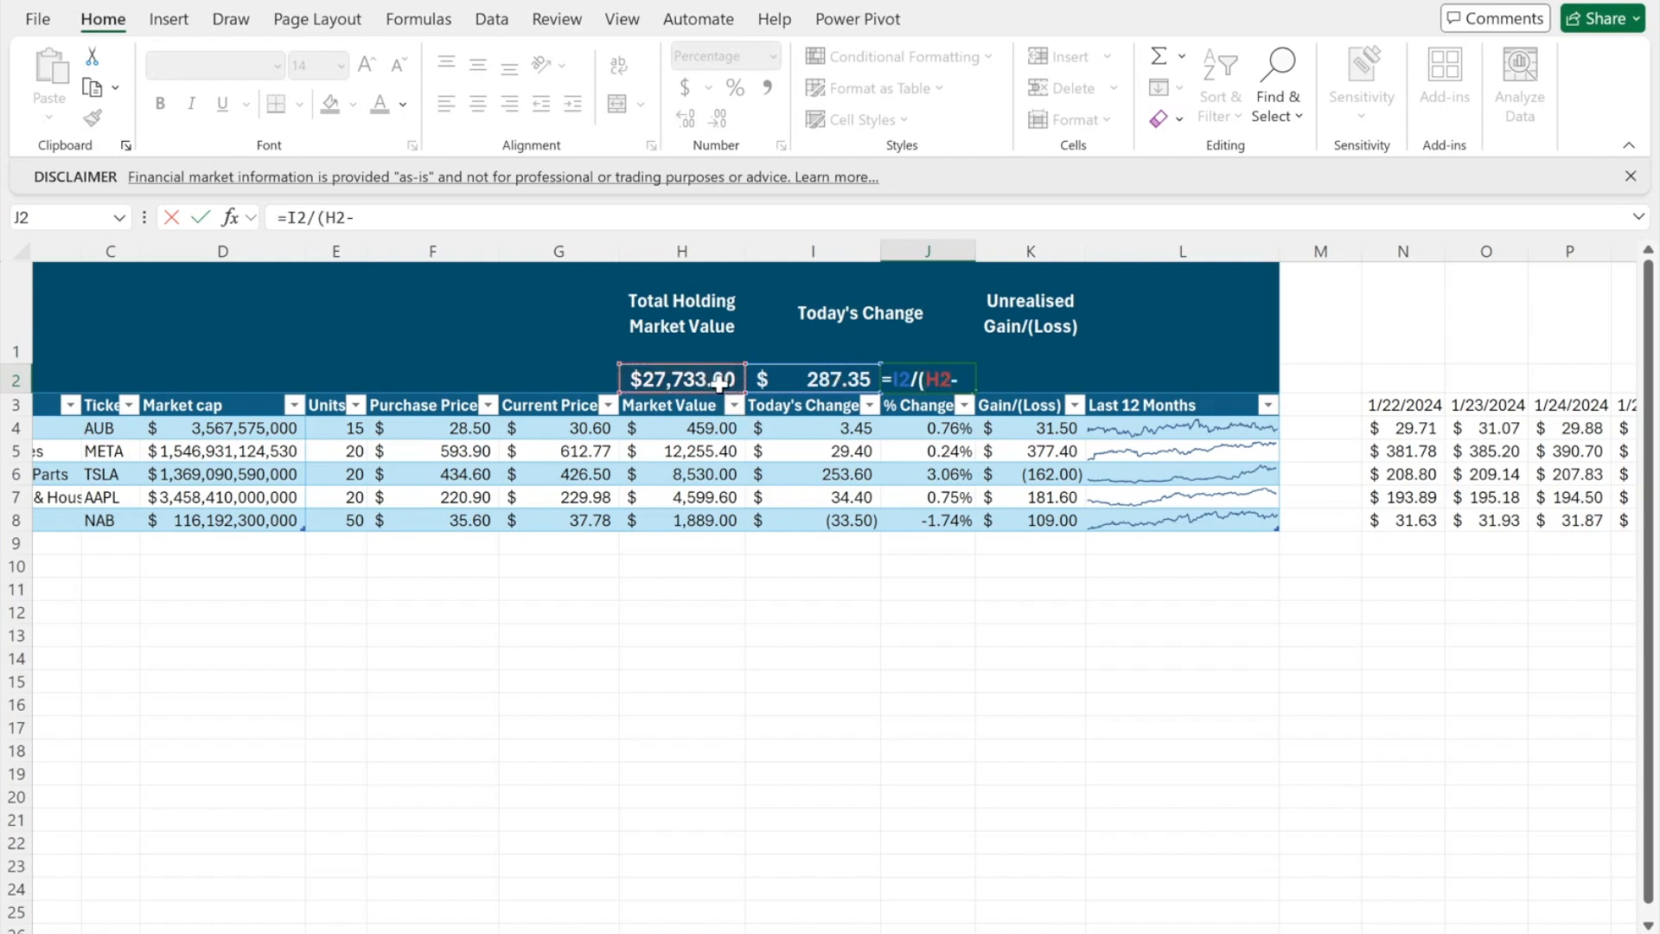
{"action": "left_click", "coordinate": [777, 380]}
{"action": "key", "text": "ctrl+Return"}
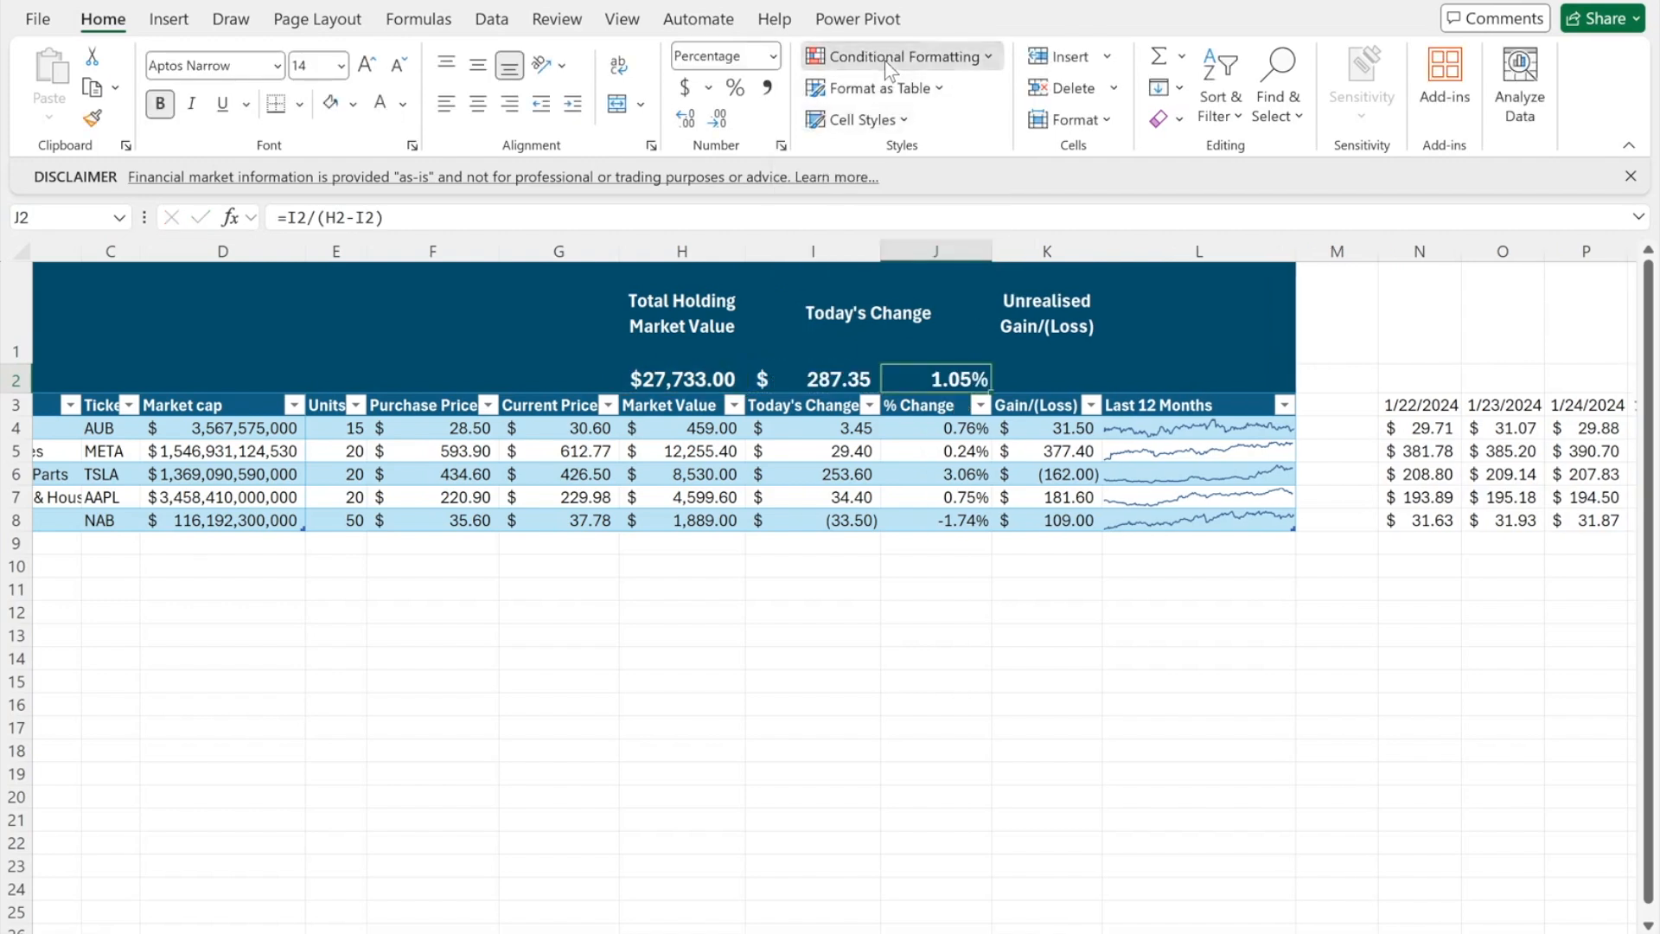
- Apply the 3 Triangles icon set to J2 and to J4:J8
{"action": "left_click", "coordinate": [885, 60]}
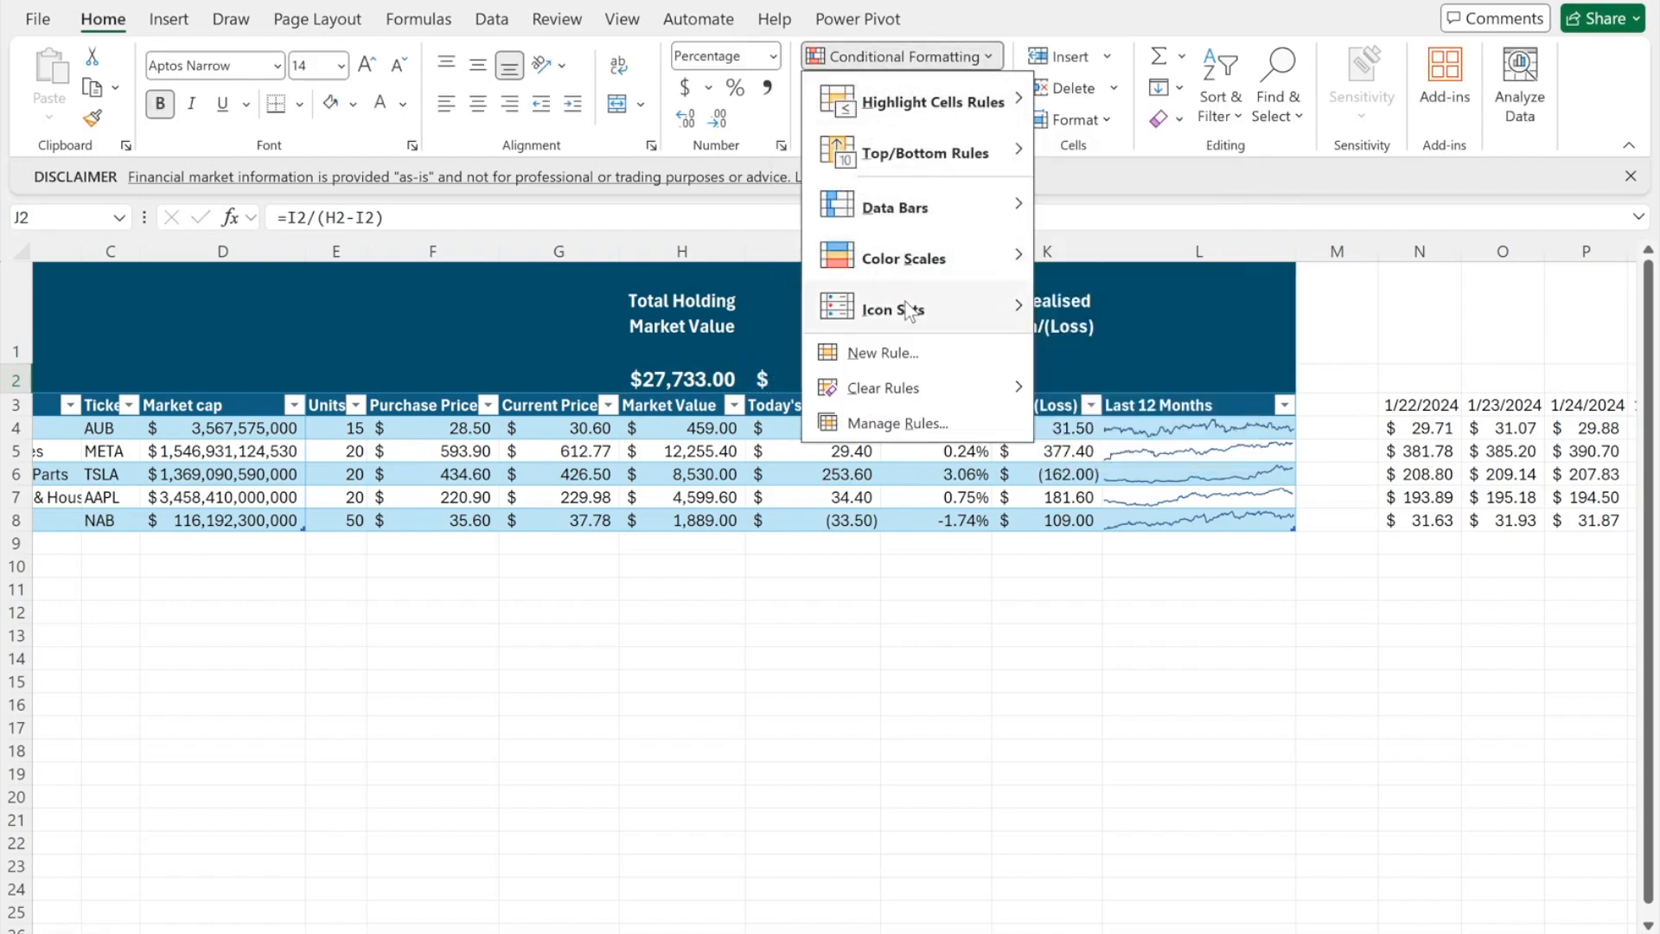
{"action": "mouse_move", "coordinate": [1035, 324]}
{"action": "left_click", "coordinate": [1053, 365]}
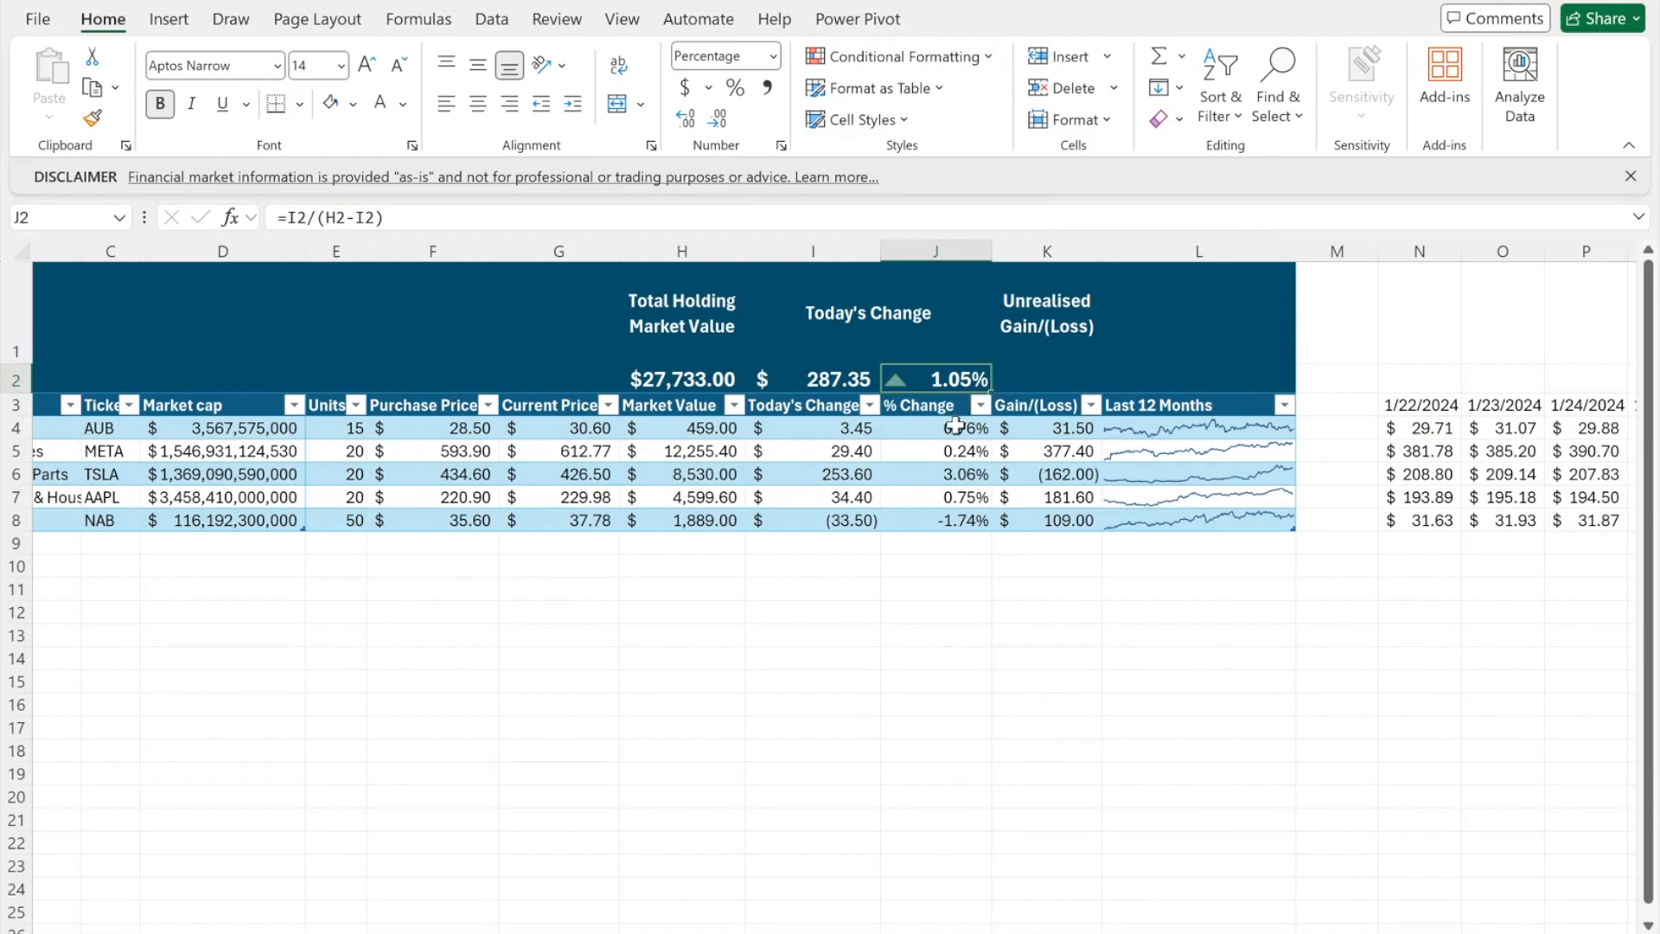
{"action": "left_click", "coordinate": [912, 366]}
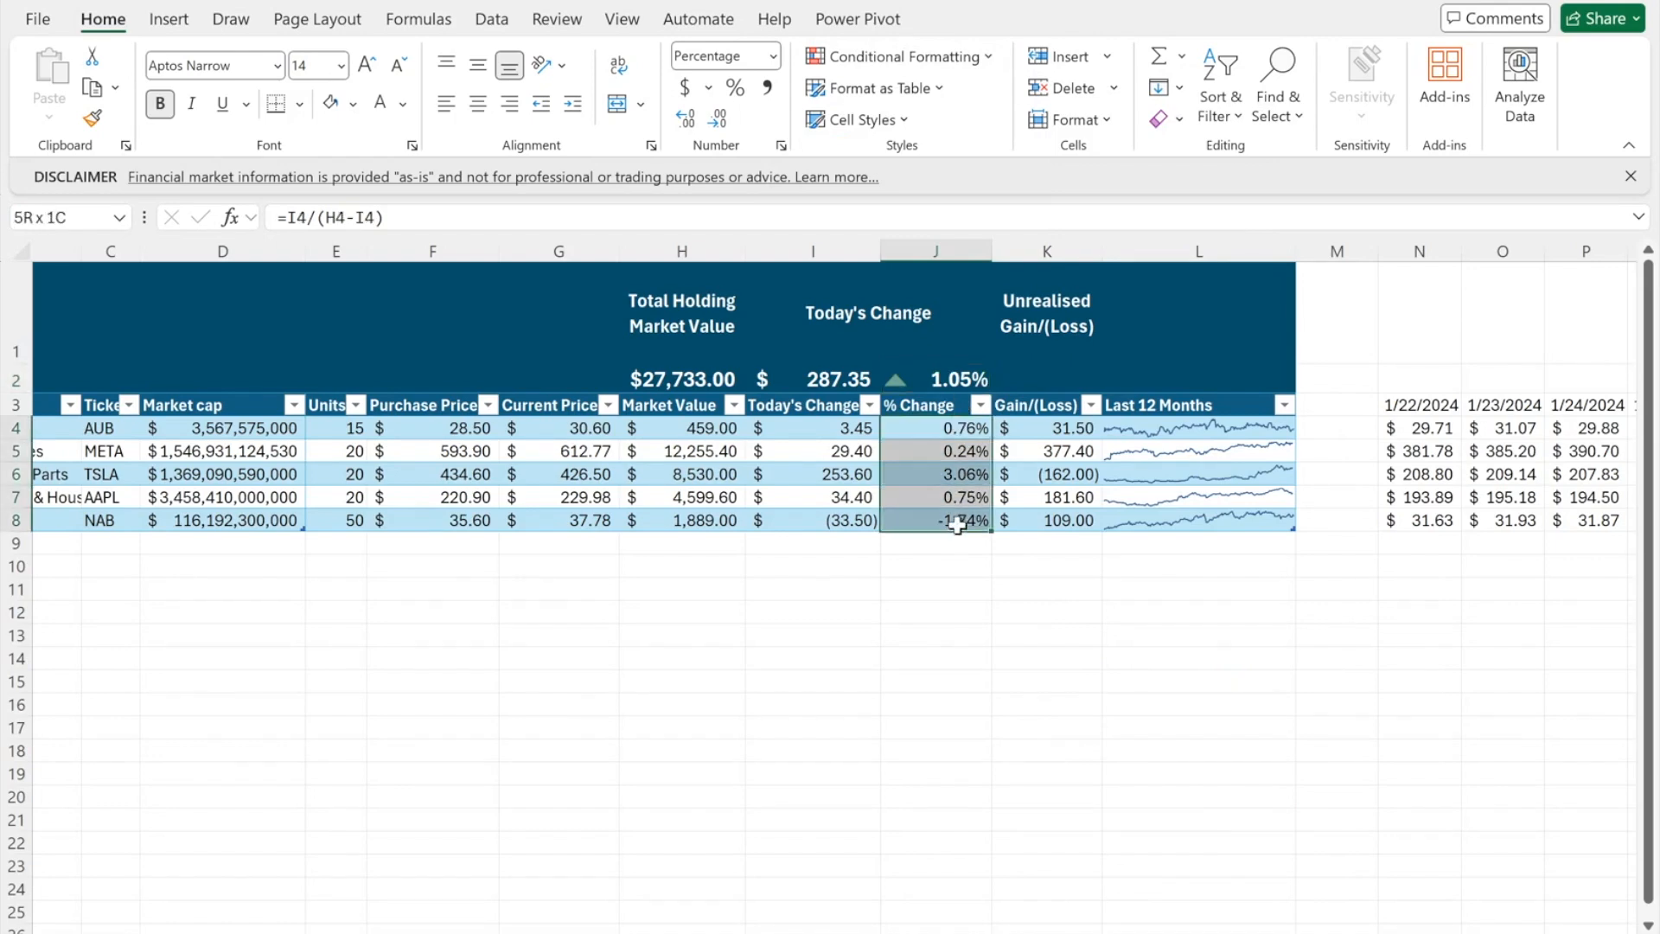
{"action": "left_click", "coordinate": [899, 56]}
{"action": "mouse_move", "coordinate": [942, 309]}
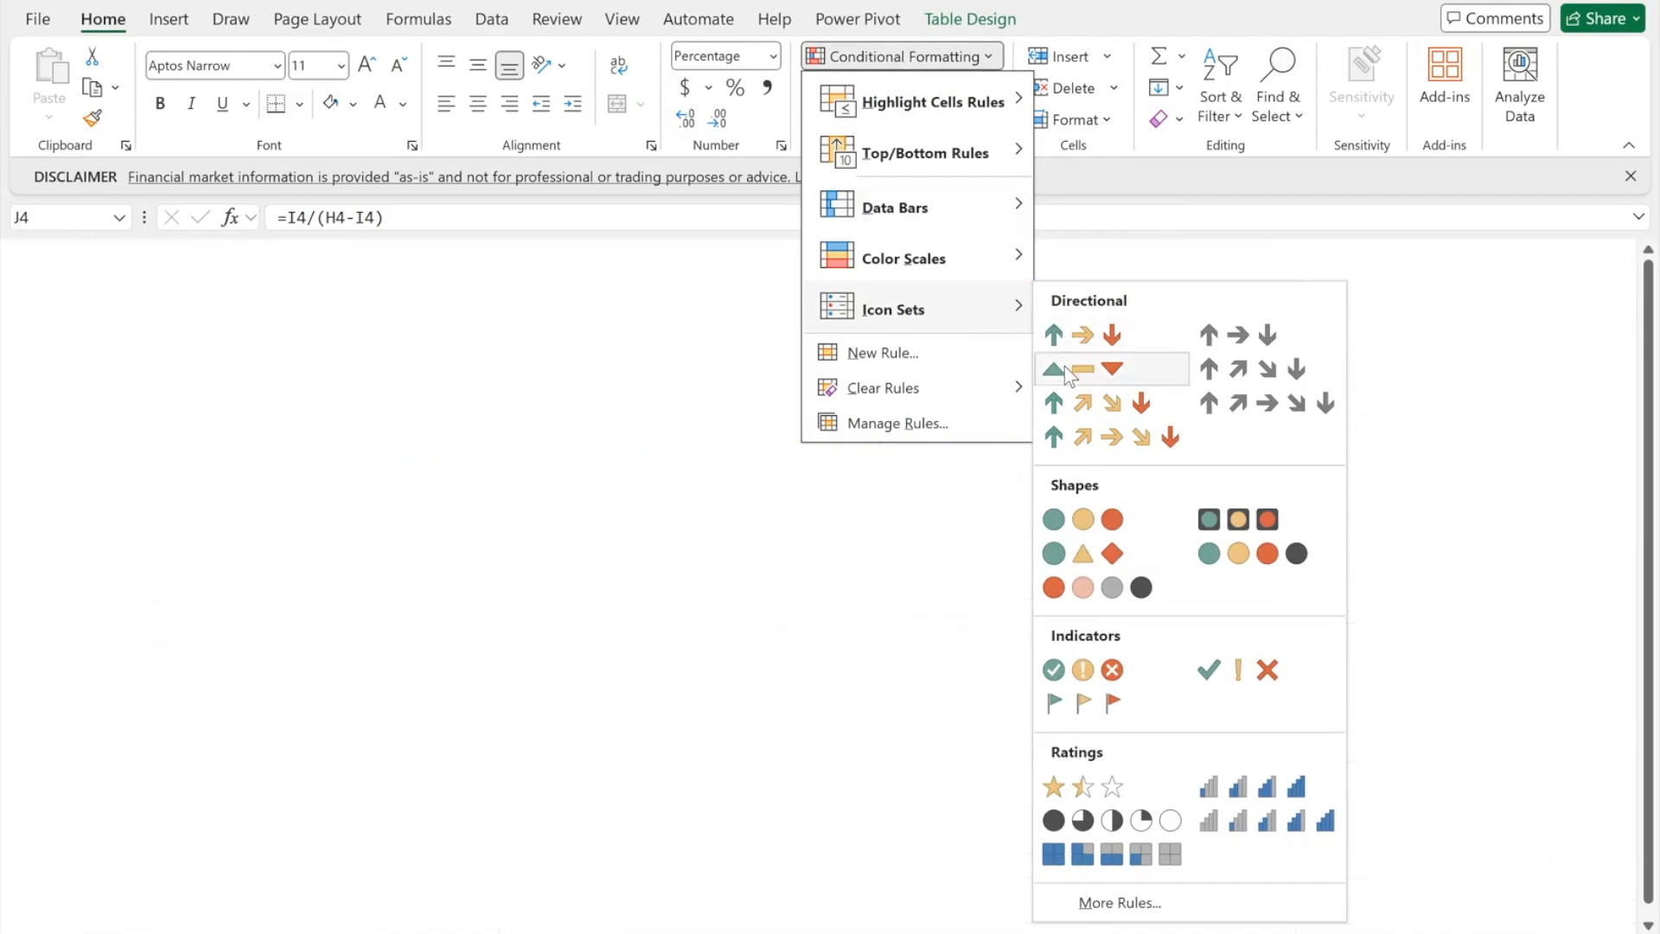
{"action": "left_click", "coordinate": [1065, 366]}
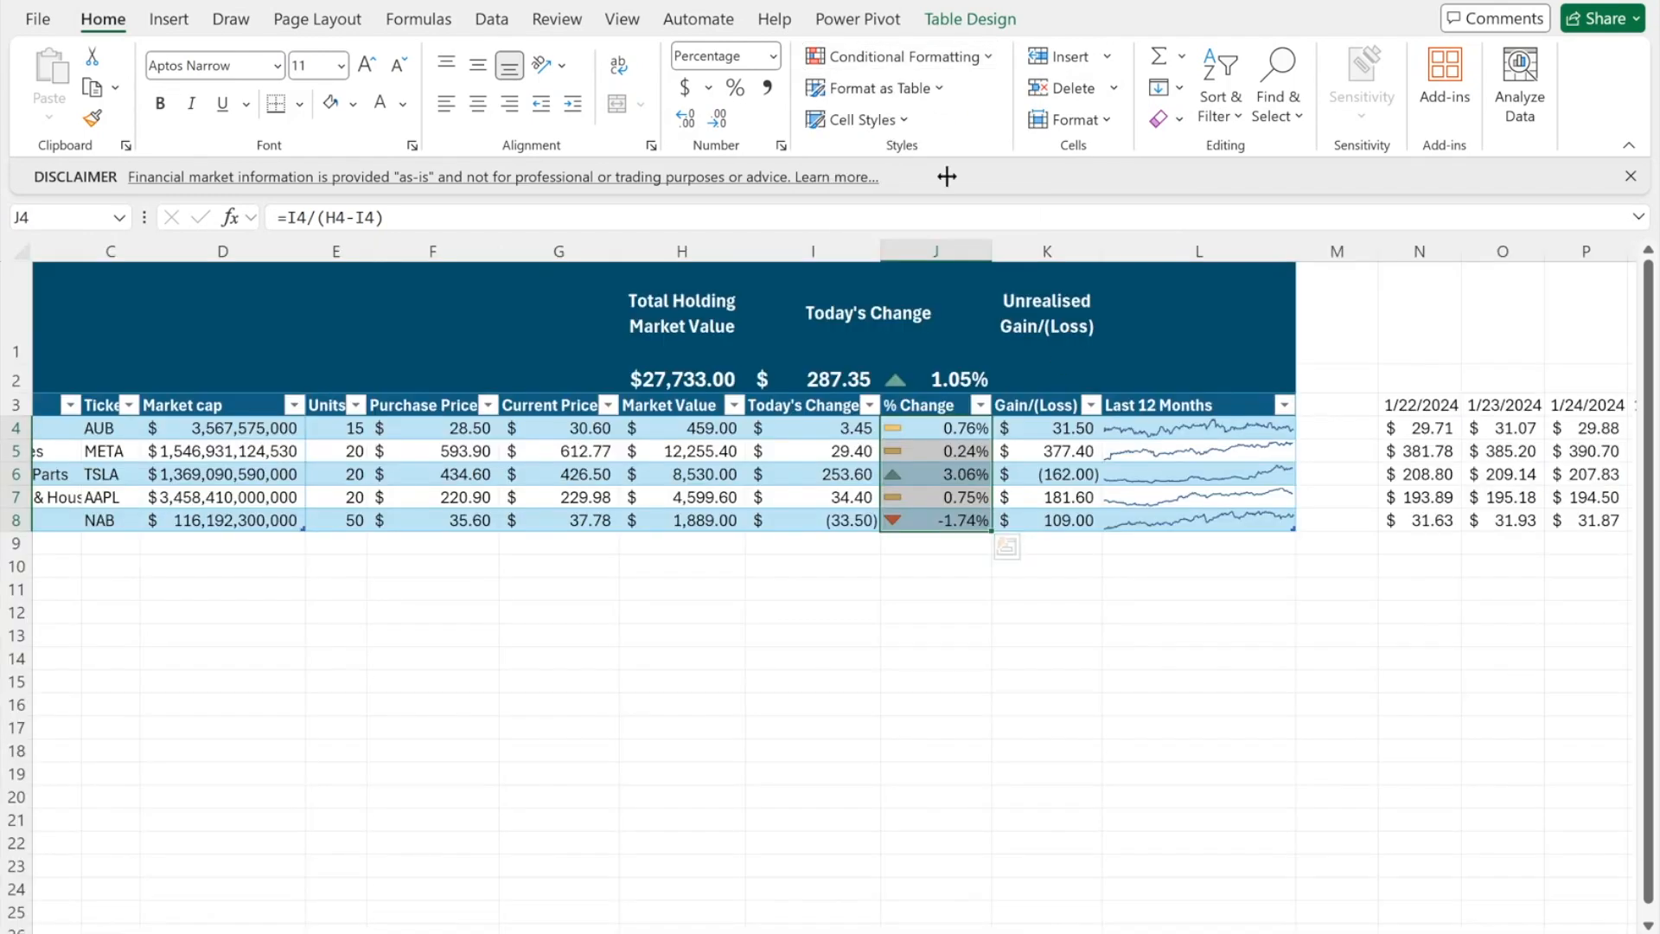
- Edit the icon-set rule so both thresholds are 0 measured as Number
{"action": "left_click", "coordinate": [904, 56]}
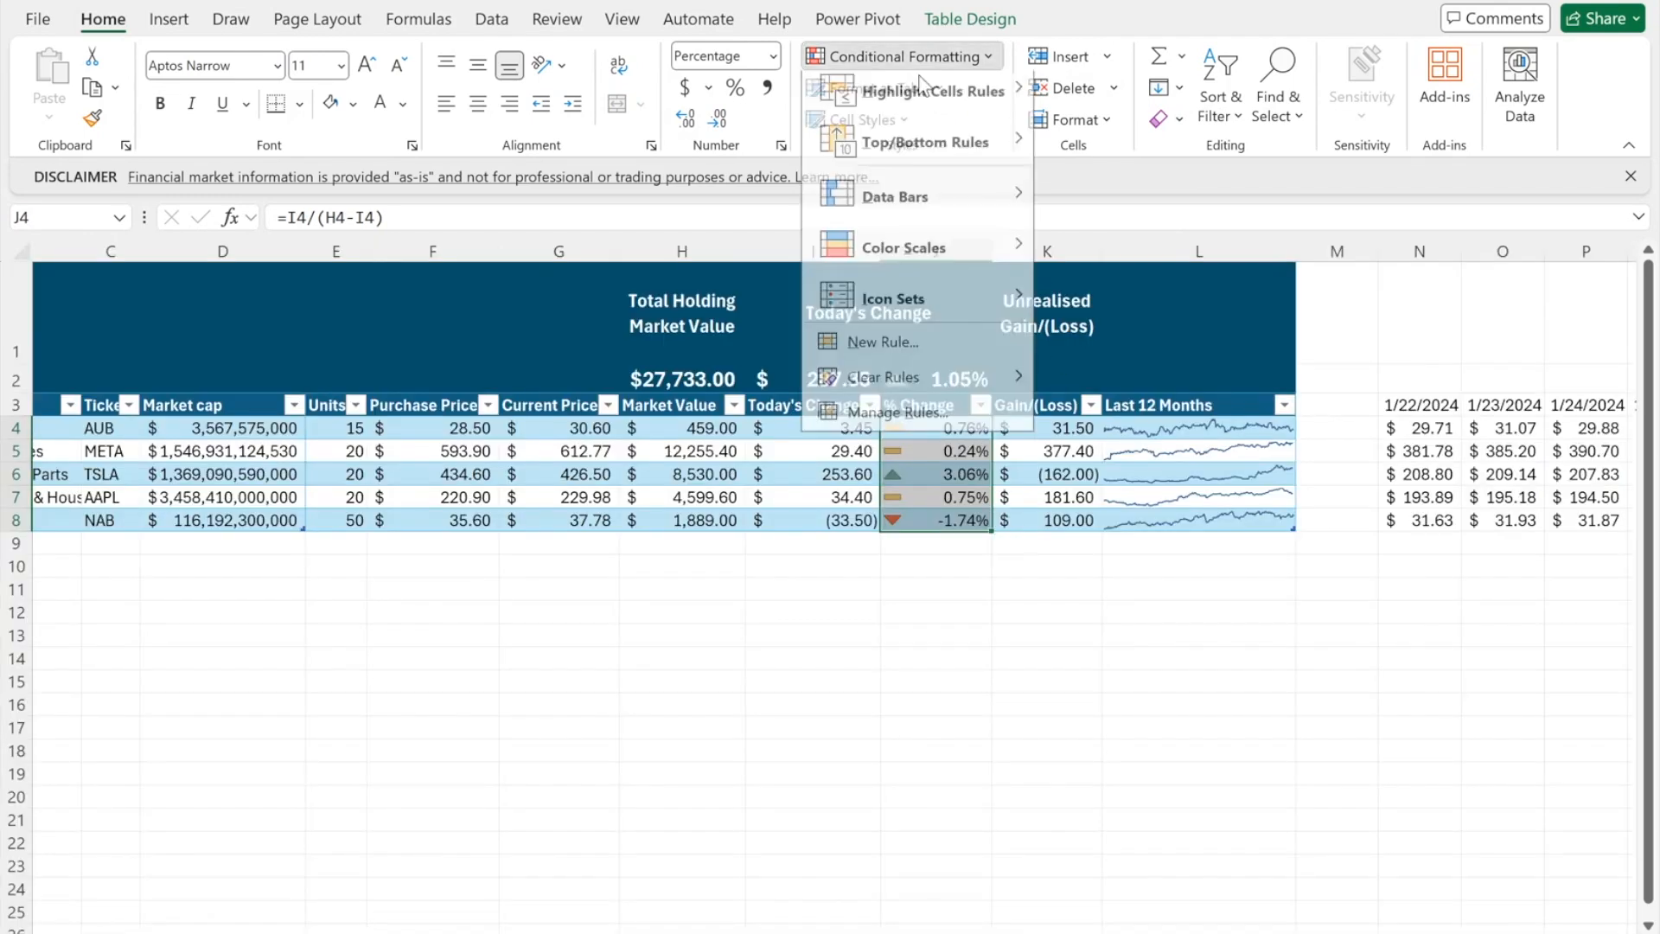
{"action": "left_click", "coordinate": [920, 423]}
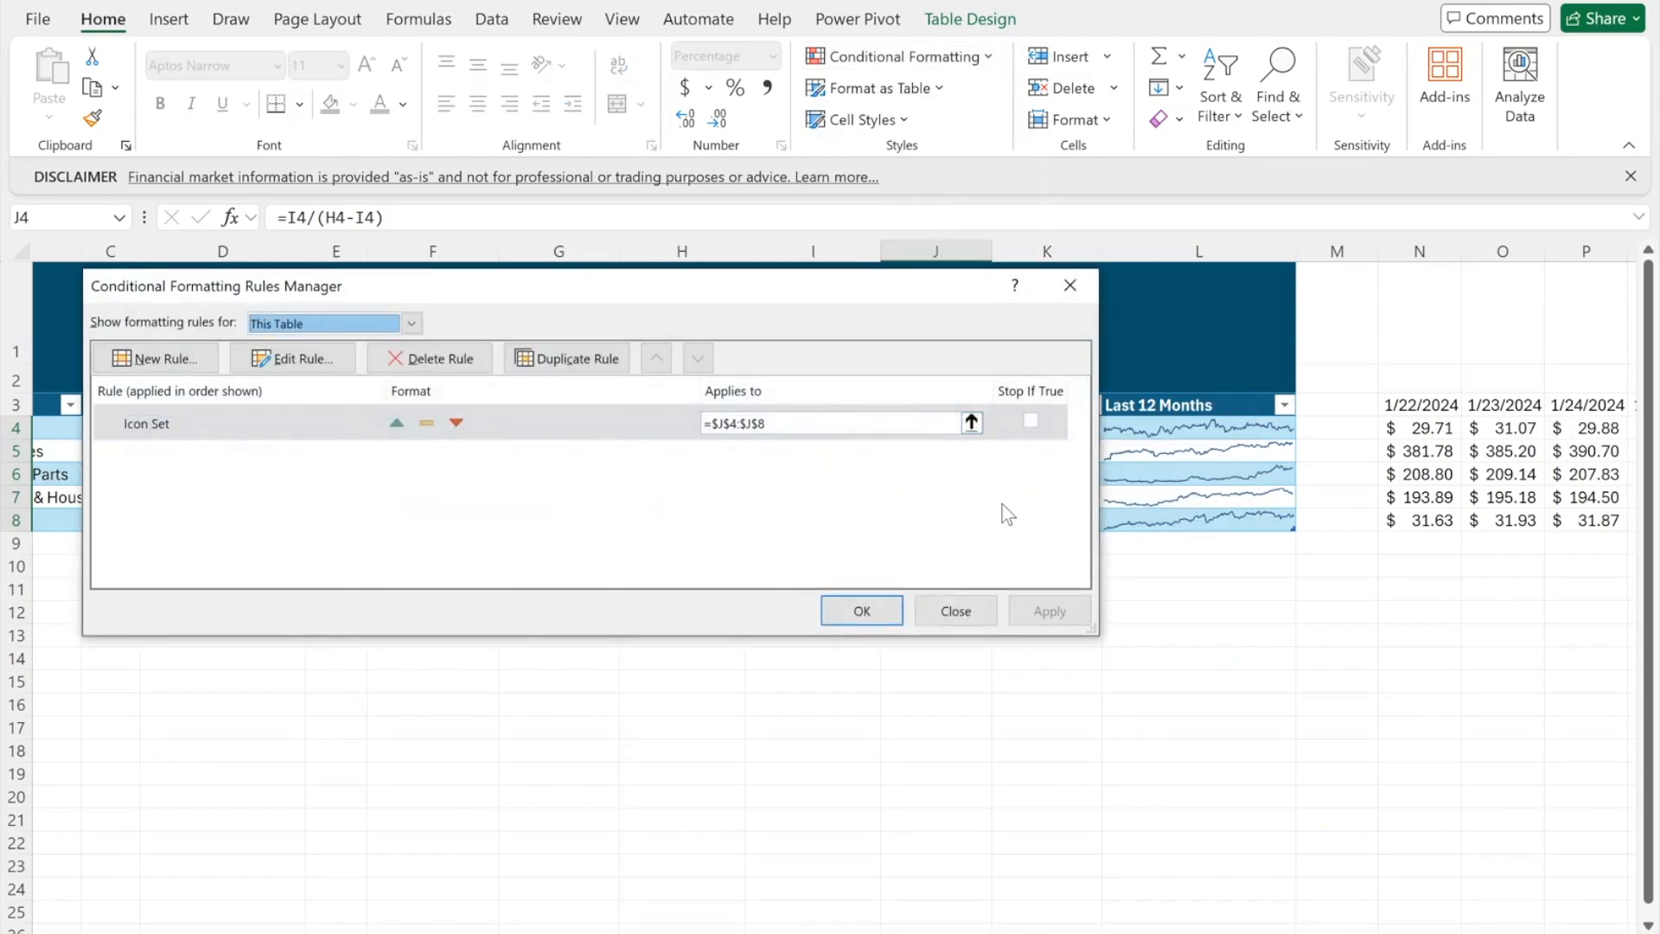
{"action": "left_click", "coordinate": [296, 358]}
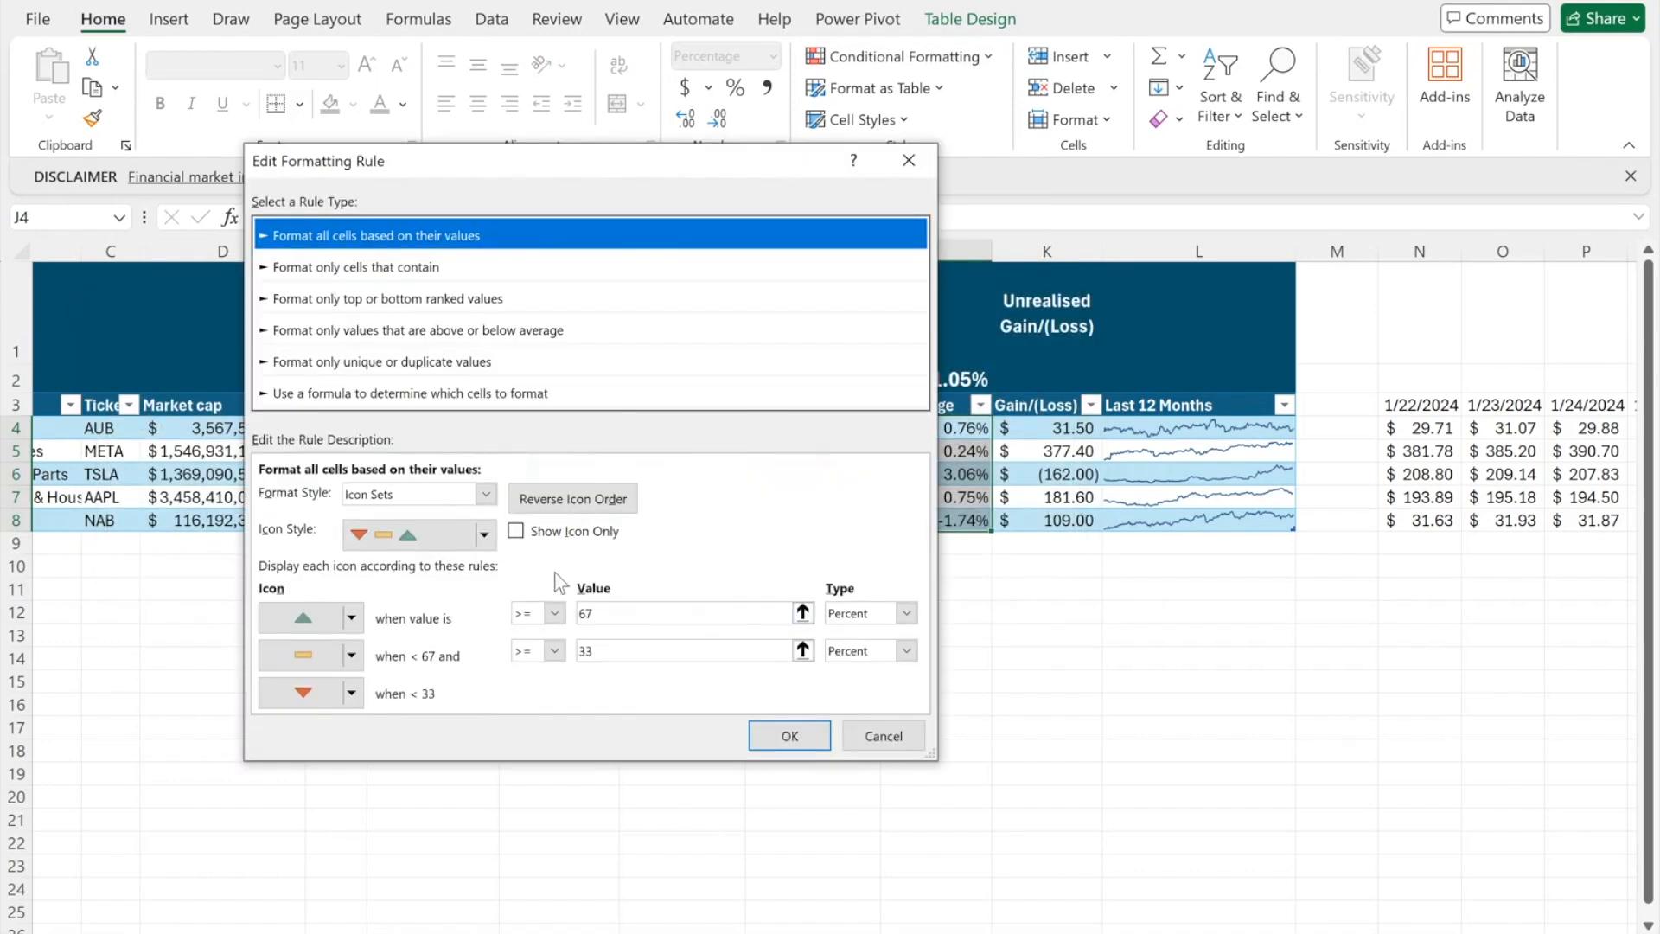
{"action": "left_click", "coordinate": [600, 612]}
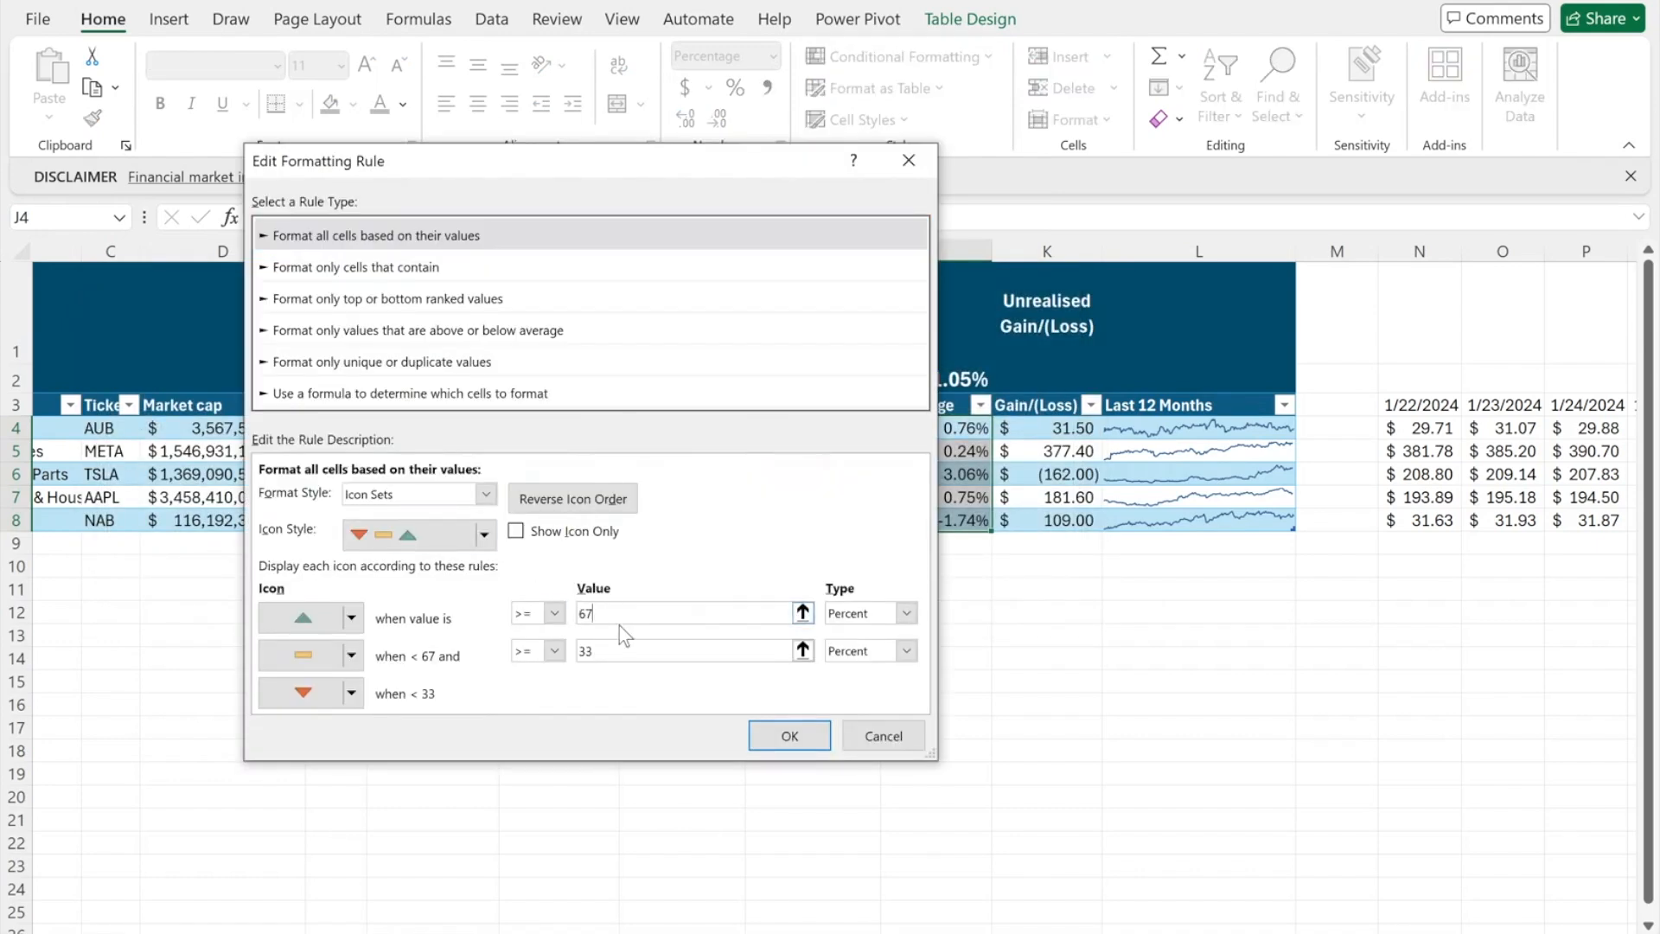
{"action": "key", "text": "BackSpace"}
{"action": "key", "text": "BackSpace"}
{"action": "type", "text": "0"}
{"action": "left_click", "coordinate": [906, 612]}
{"action": "left_click", "coordinate": [891, 636]}
{"action": "left_click", "coordinate": [628, 650]}
{"action": "key", "text": "BackSpace"}
{"action": "type", "text": "0"}
{"action": "left_click", "coordinate": [906, 651]}
{"action": "left_click", "coordinate": [885, 673]}
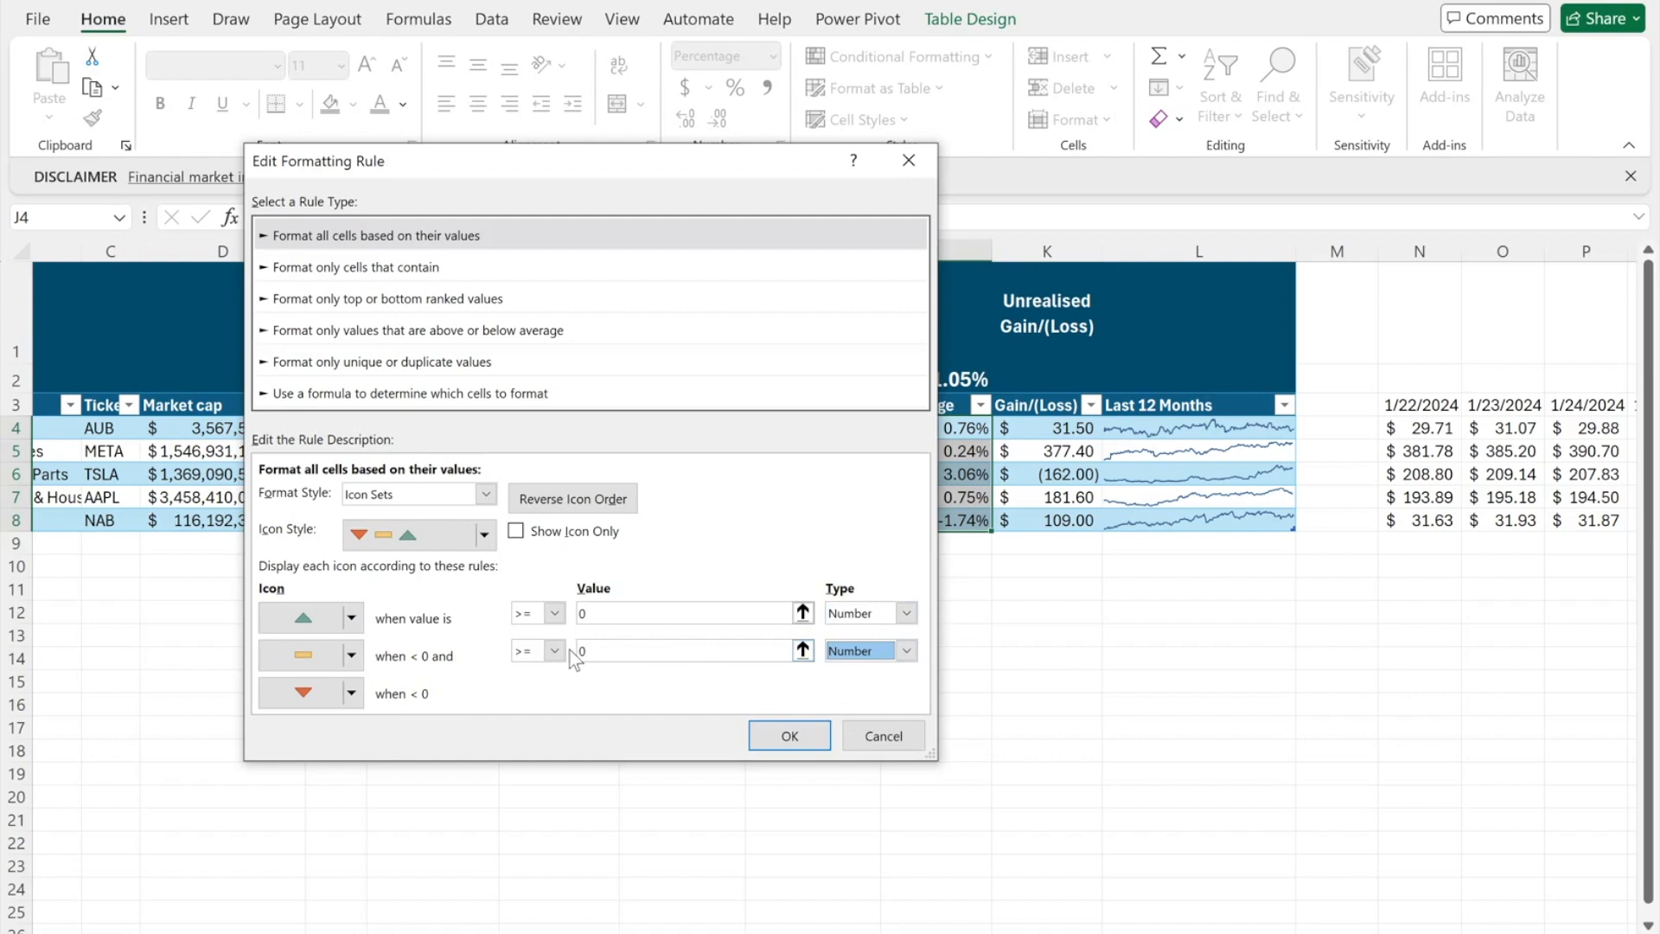
{"action": "left_click", "coordinate": [786, 733]}
{"action": "left_click", "coordinate": [861, 610]}
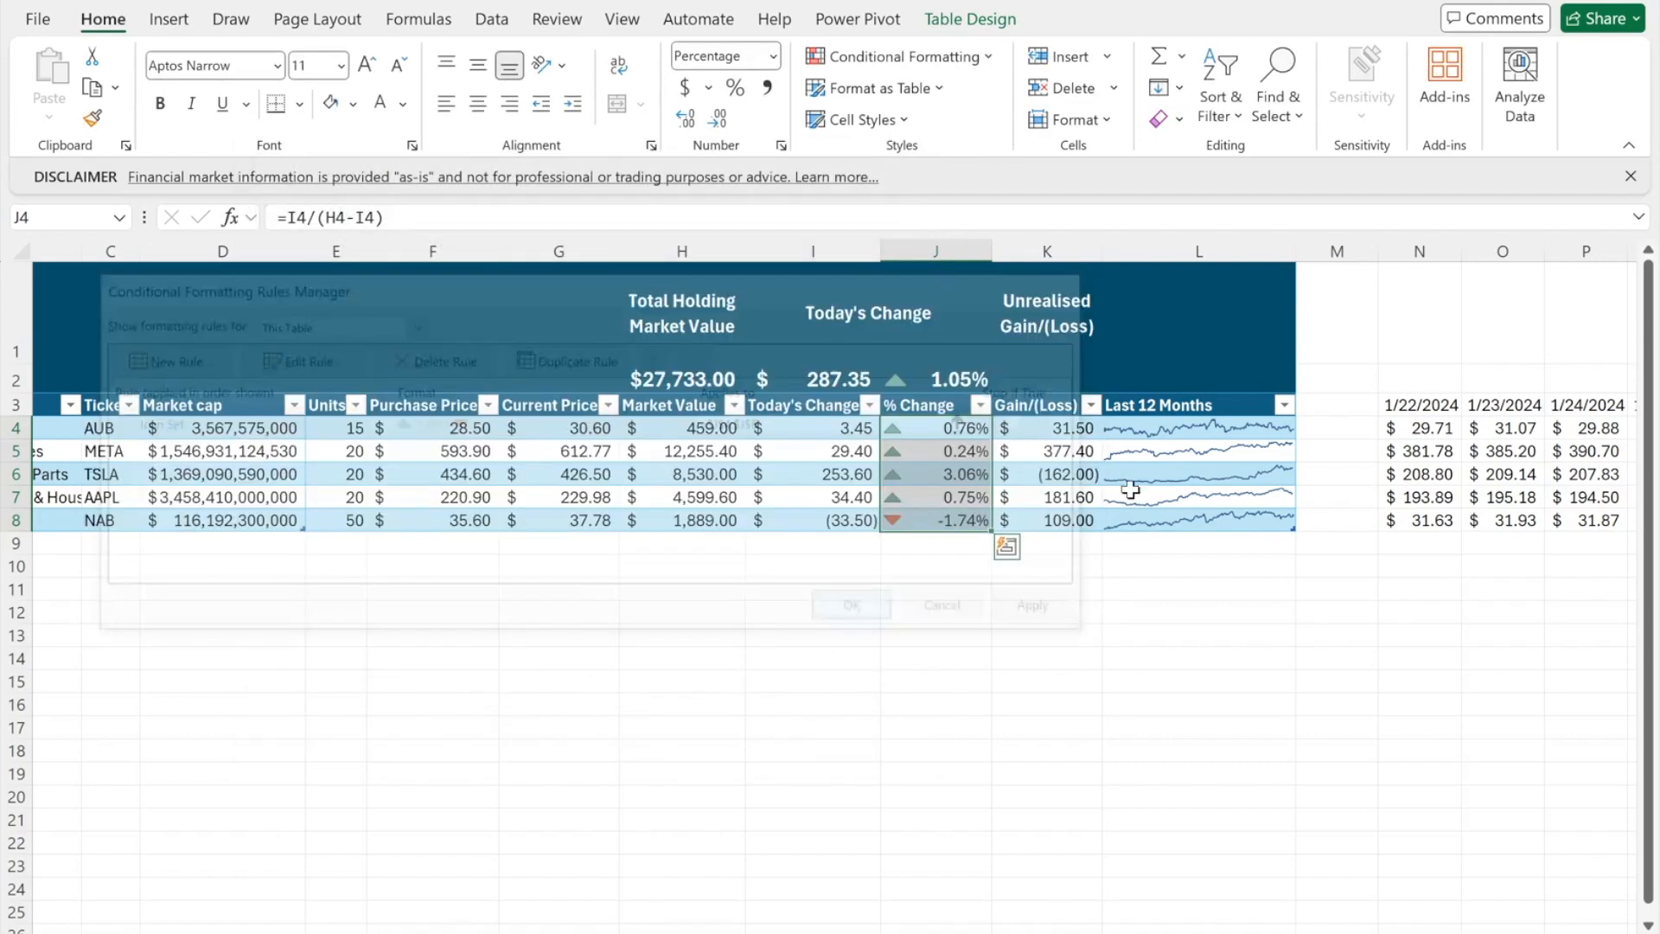
{"action": "left_click", "coordinate": [1046, 379]}
- Total the Gain/(Loss) column in K2 with SUM ($537.50)
{"action": "type", "text": "=SUM("}
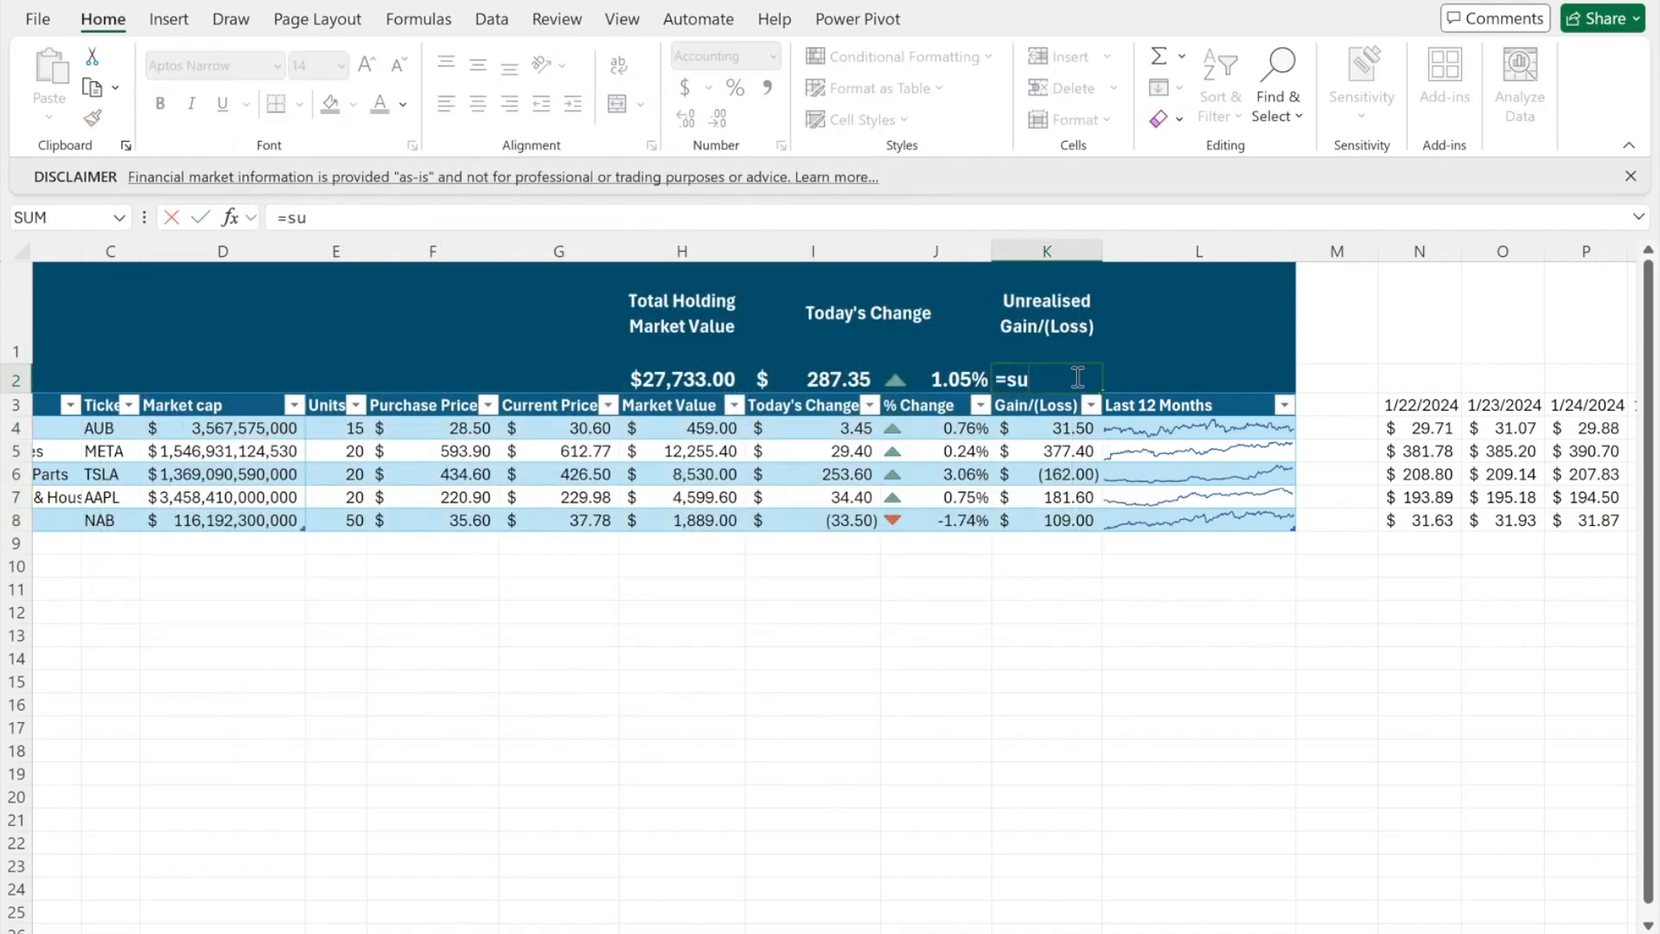
{"action": "left_click_drag", "start_coordinate": [1070, 428], "coordinate": [1059, 520]}
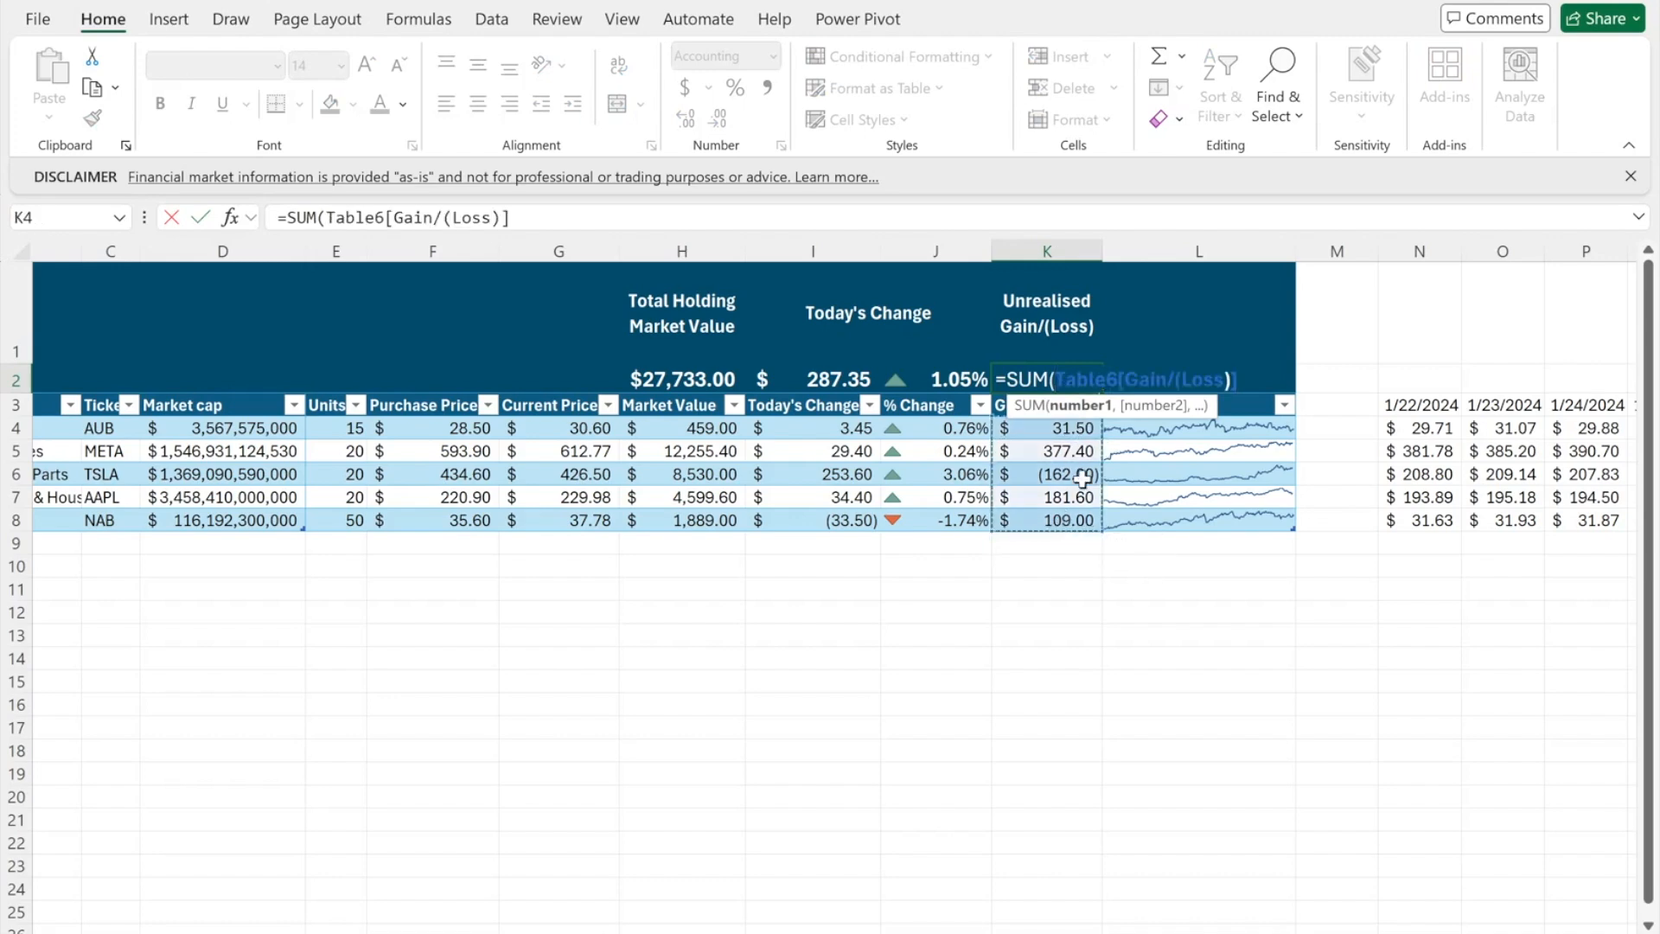
{"action": "key", "text": "Return"}
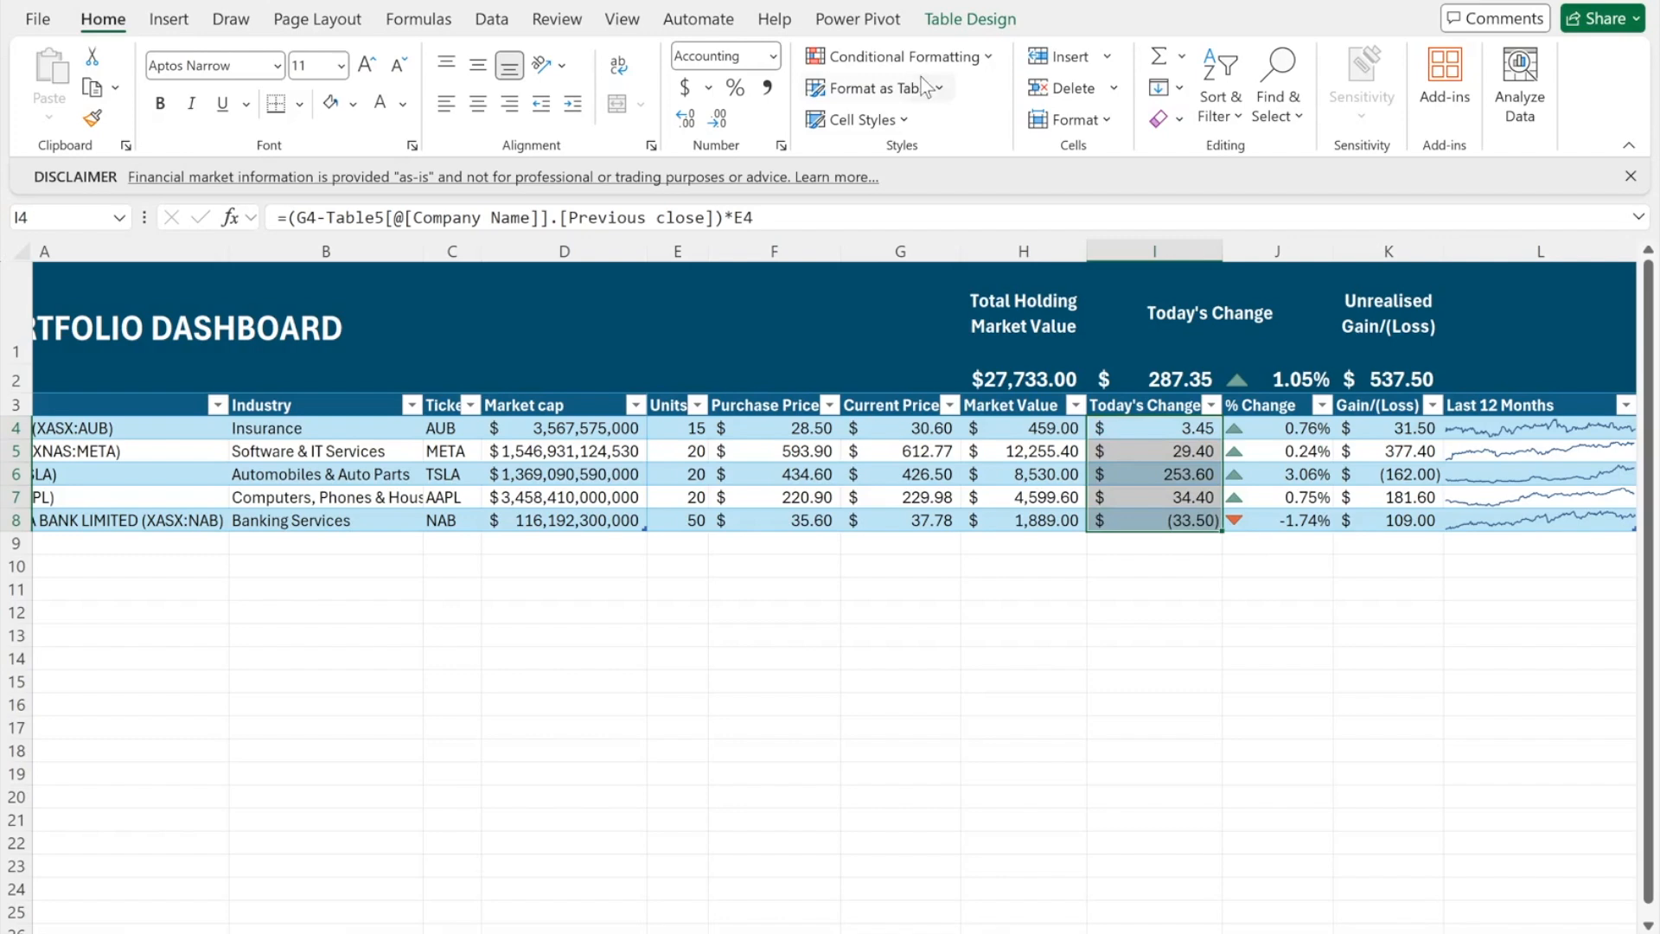
- Add a conditional rule giving Today's Change values less than 0 a red font
{"action": "left_click", "coordinate": [899, 56]}
{"action": "mouse_move", "coordinate": [927, 309]}
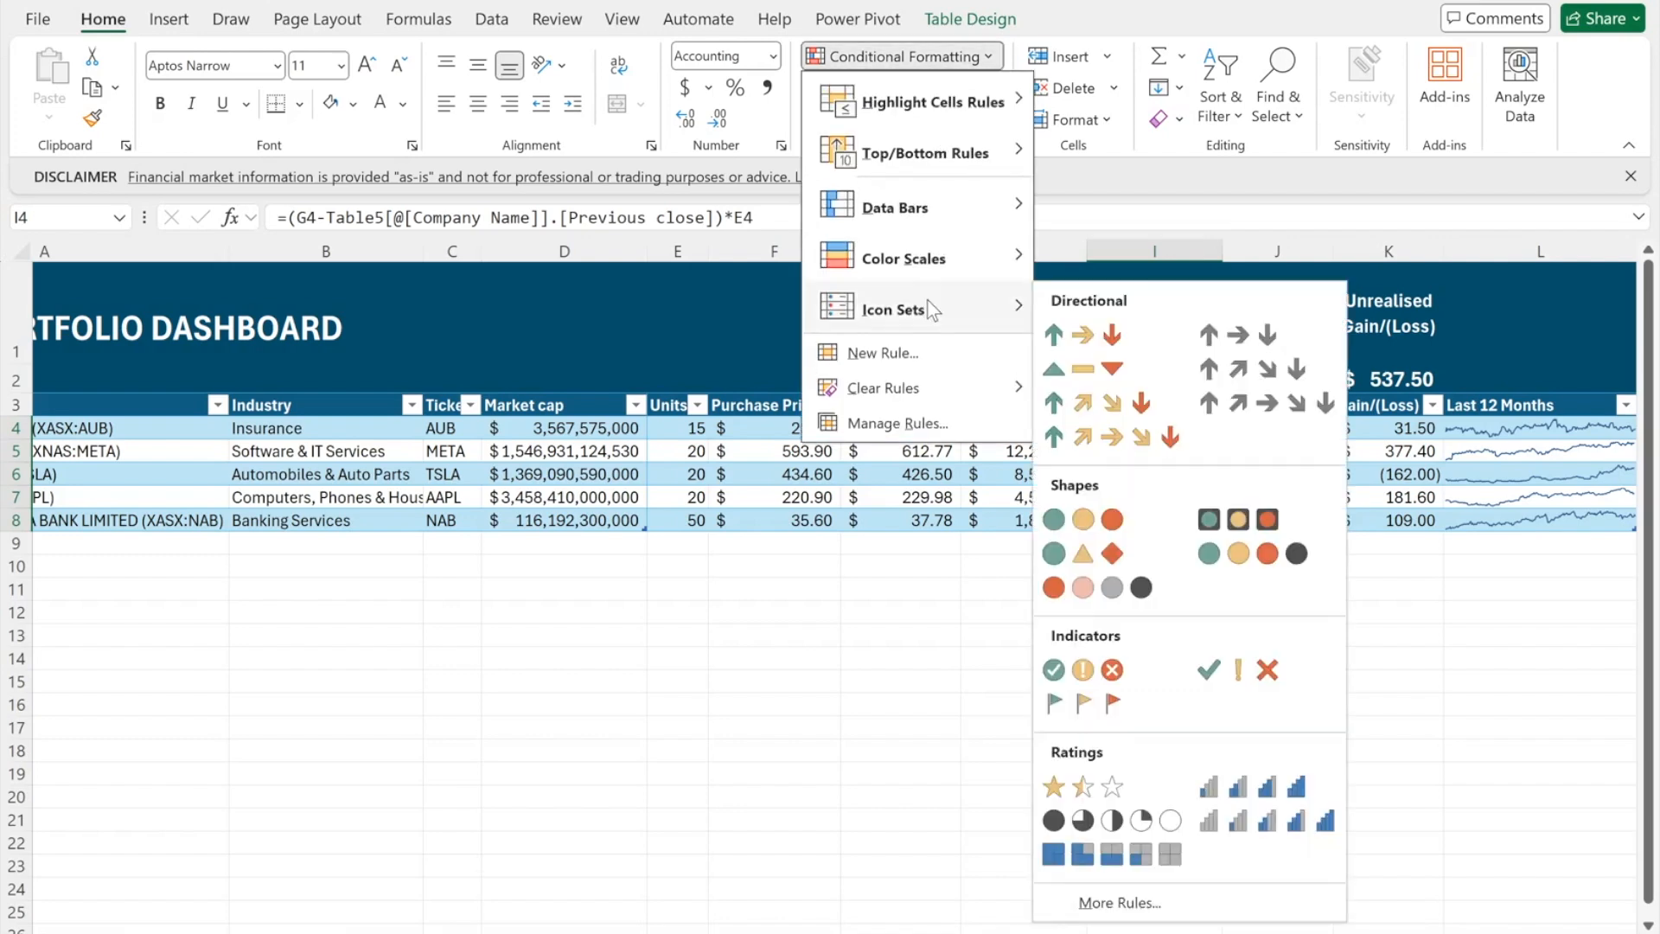
{"action": "left_click", "coordinate": [903, 351]}
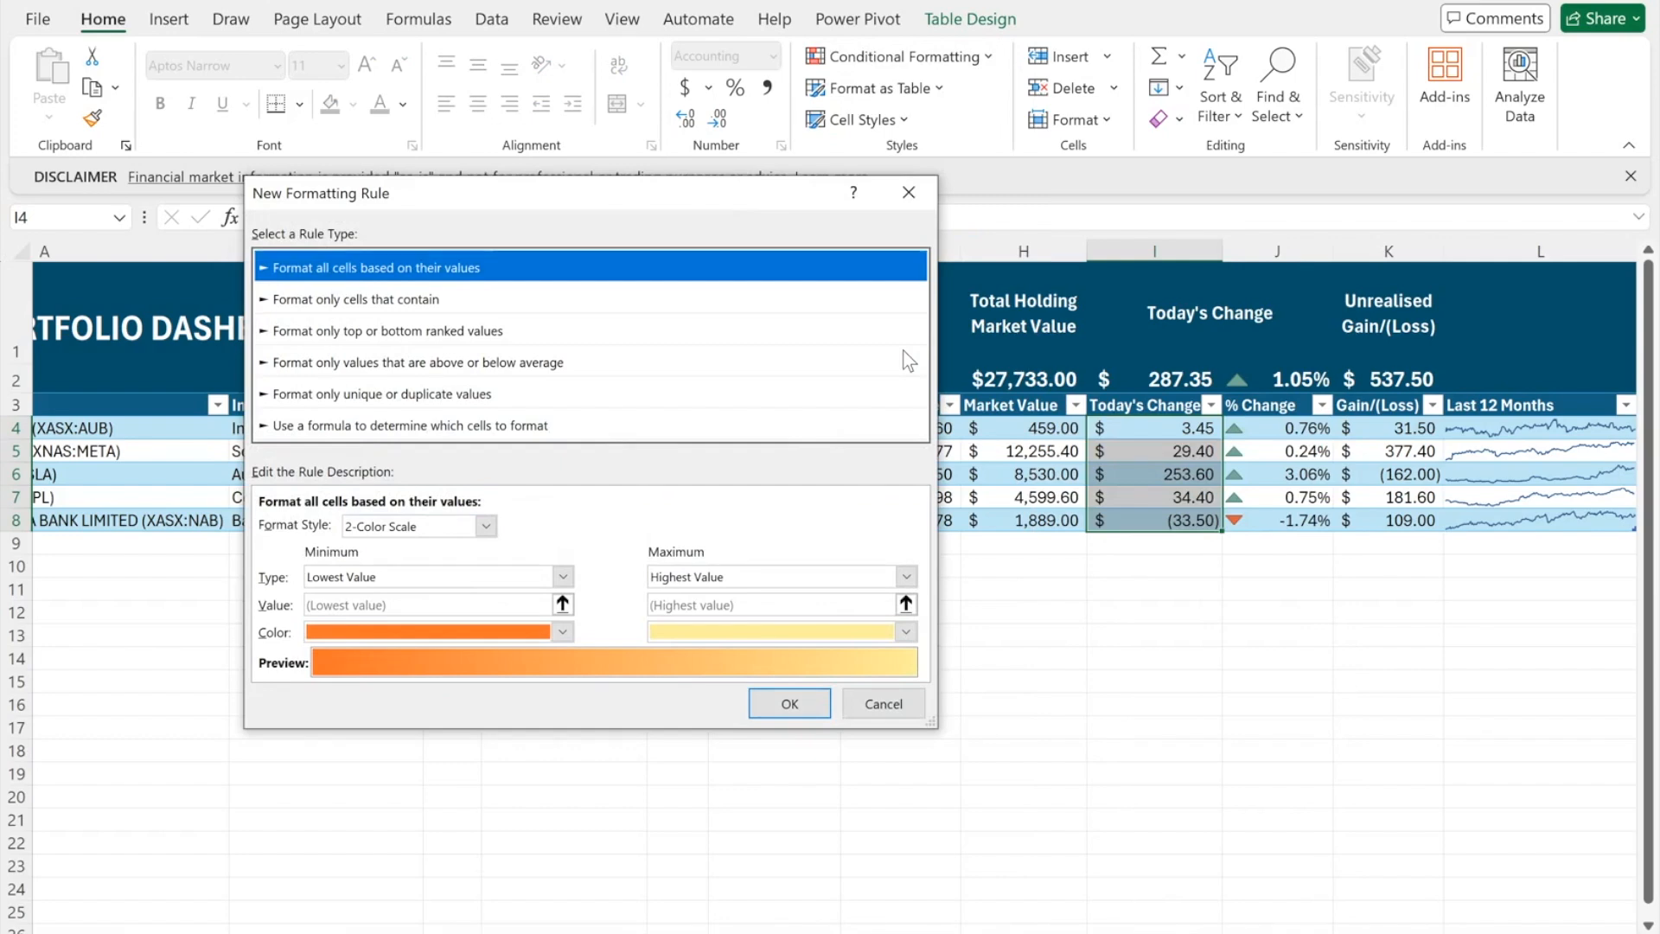
{"action": "left_click", "coordinate": [711, 299]}
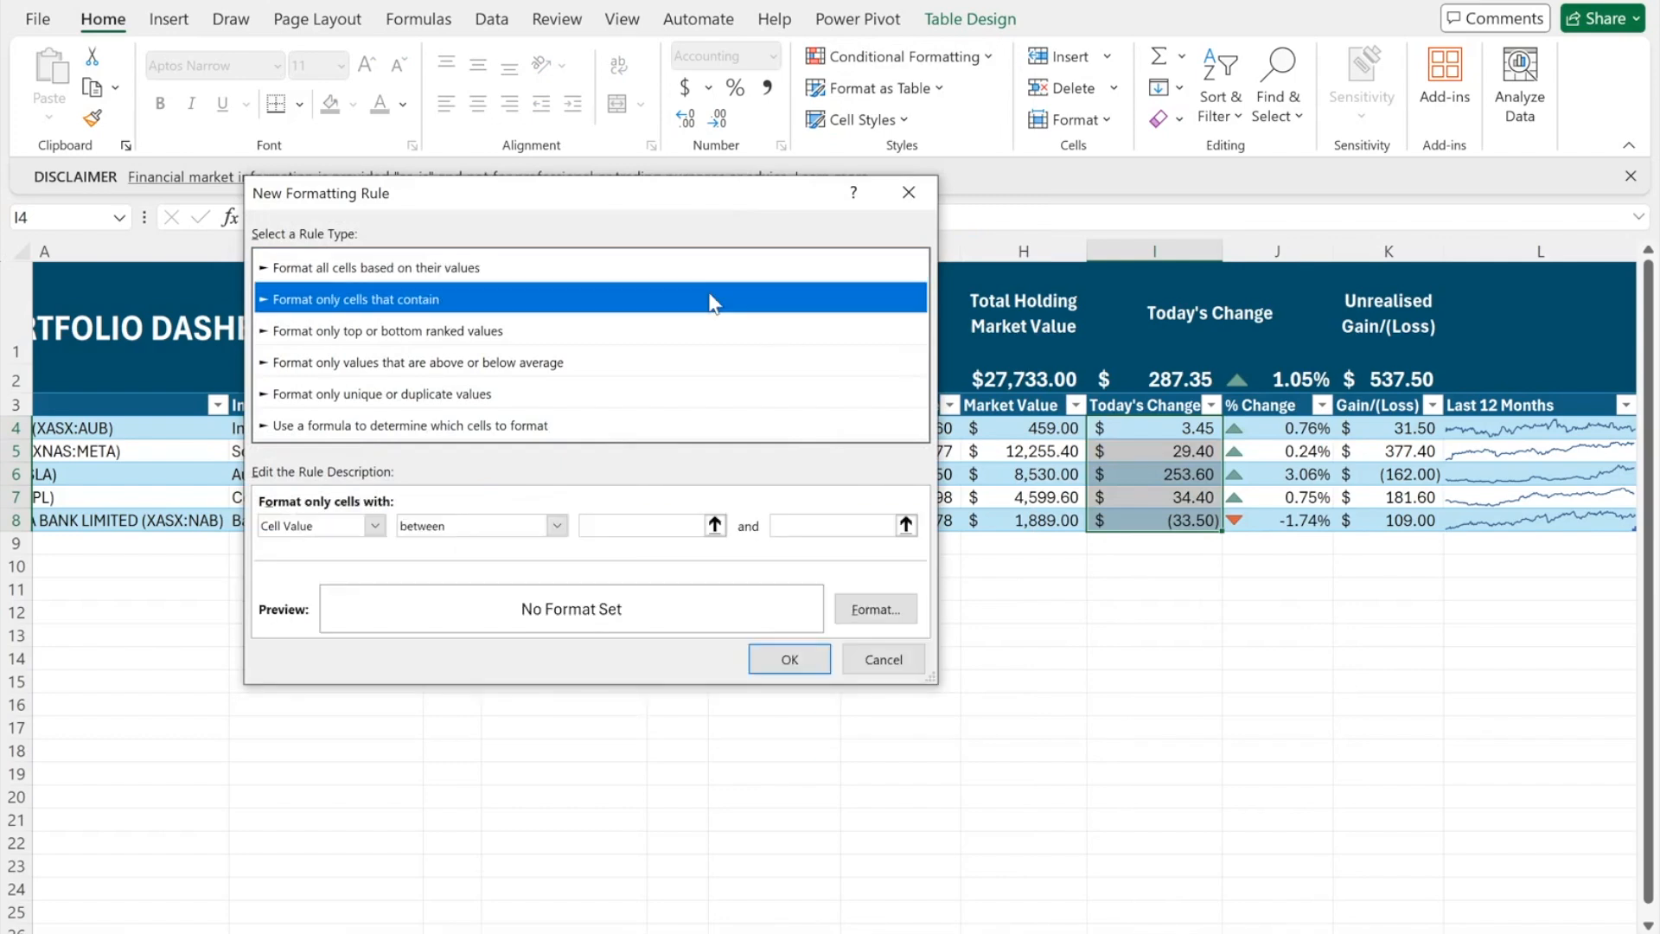
{"action": "left_click", "coordinate": [555, 525]}
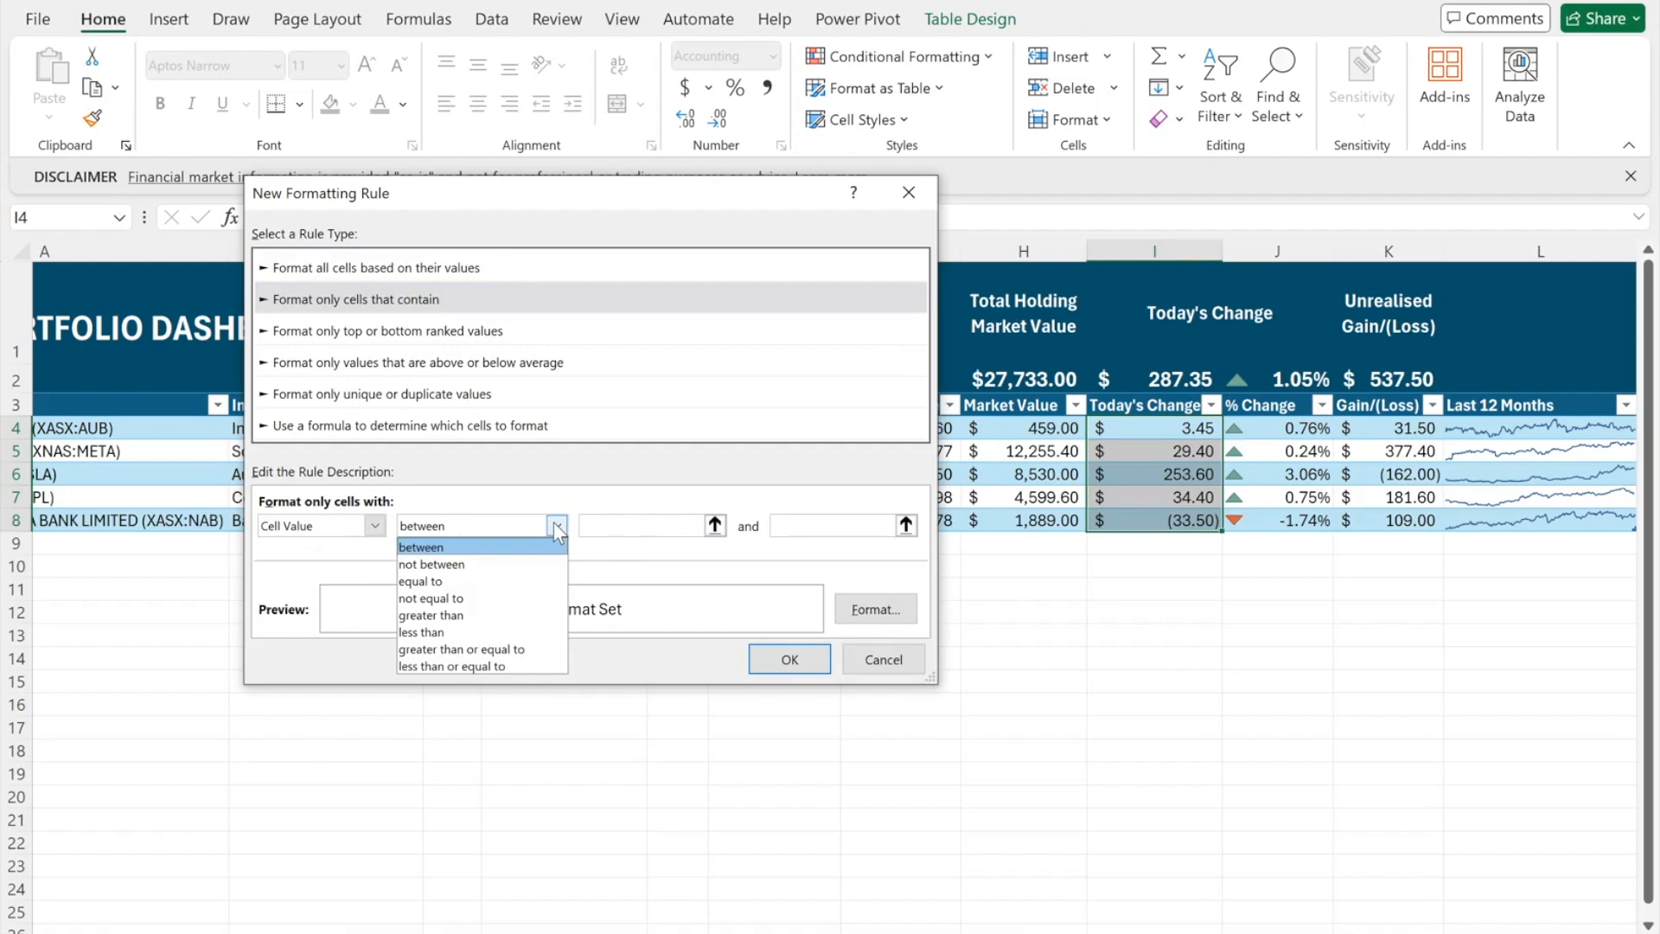
{"action": "left_click", "coordinate": [504, 632]}
{"action": "left_click", "coordinate": [636, 525]}
{"action": "type", "text": "0"}
{"action": "left_click", "coordinate": [875, 608]}
{"action": "left_click", "coordinate": [733, 343]}
{"action": "left_click", "coordinate": [637, 611]}
{"action": "left_click", "coordinate": [739, 744]}
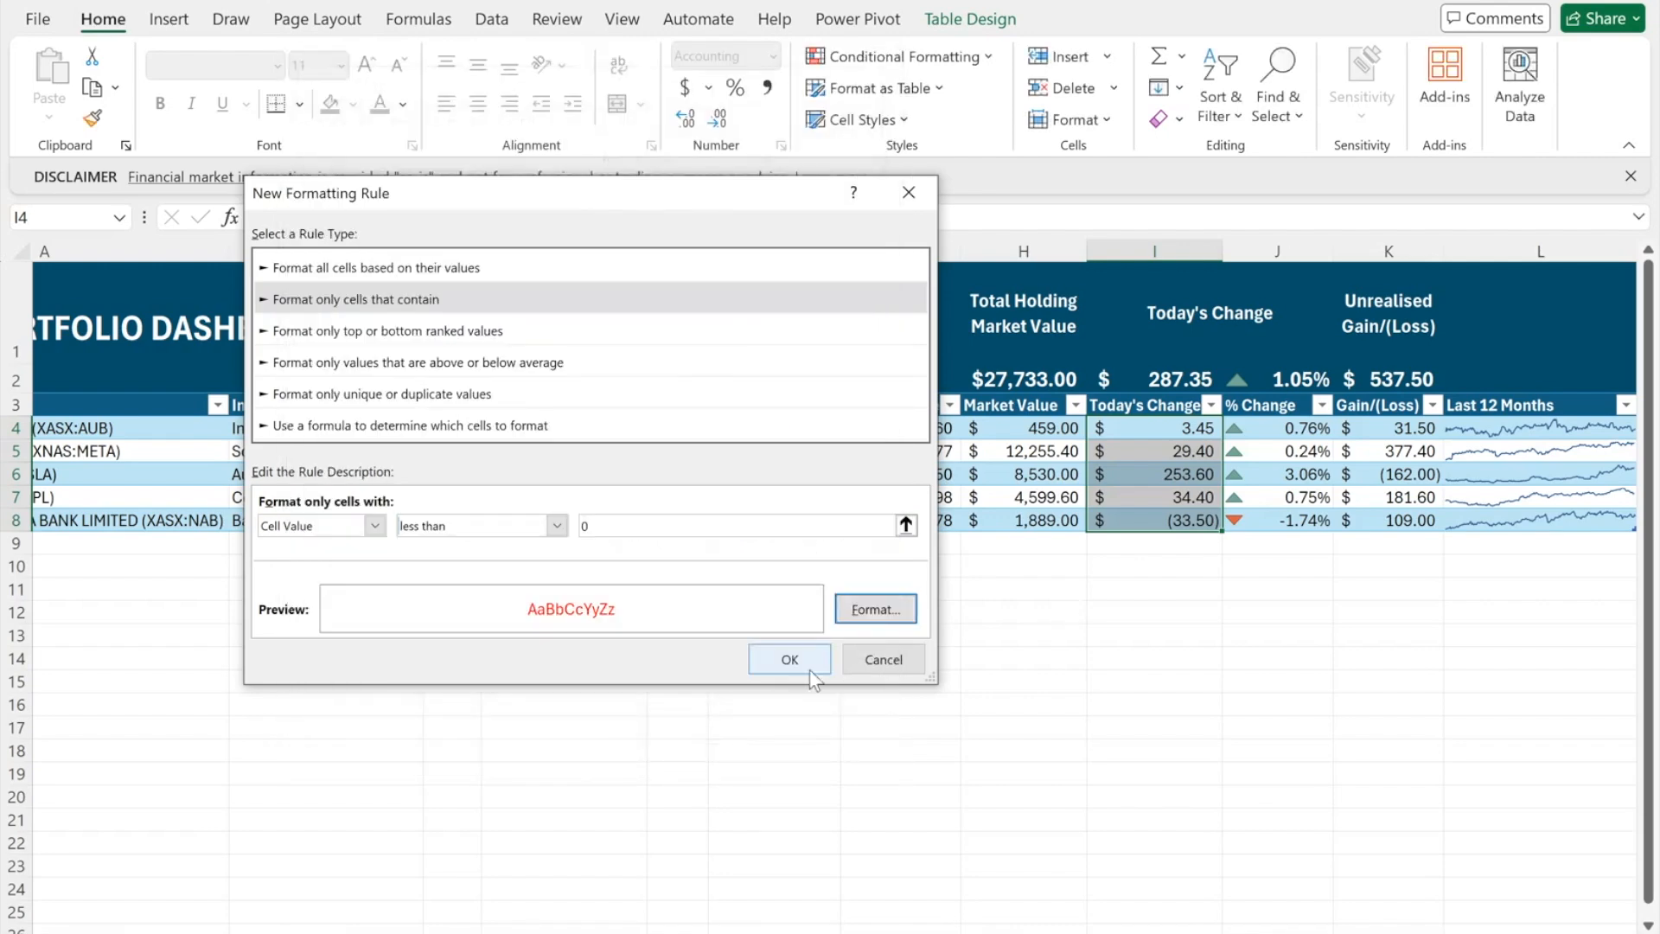
{"action": "left_click", "coordinate": [789, 666]}
{"action": "left_click_drag", "start_coordinate": [1389, 428], "coordinate": [1365, 522]}
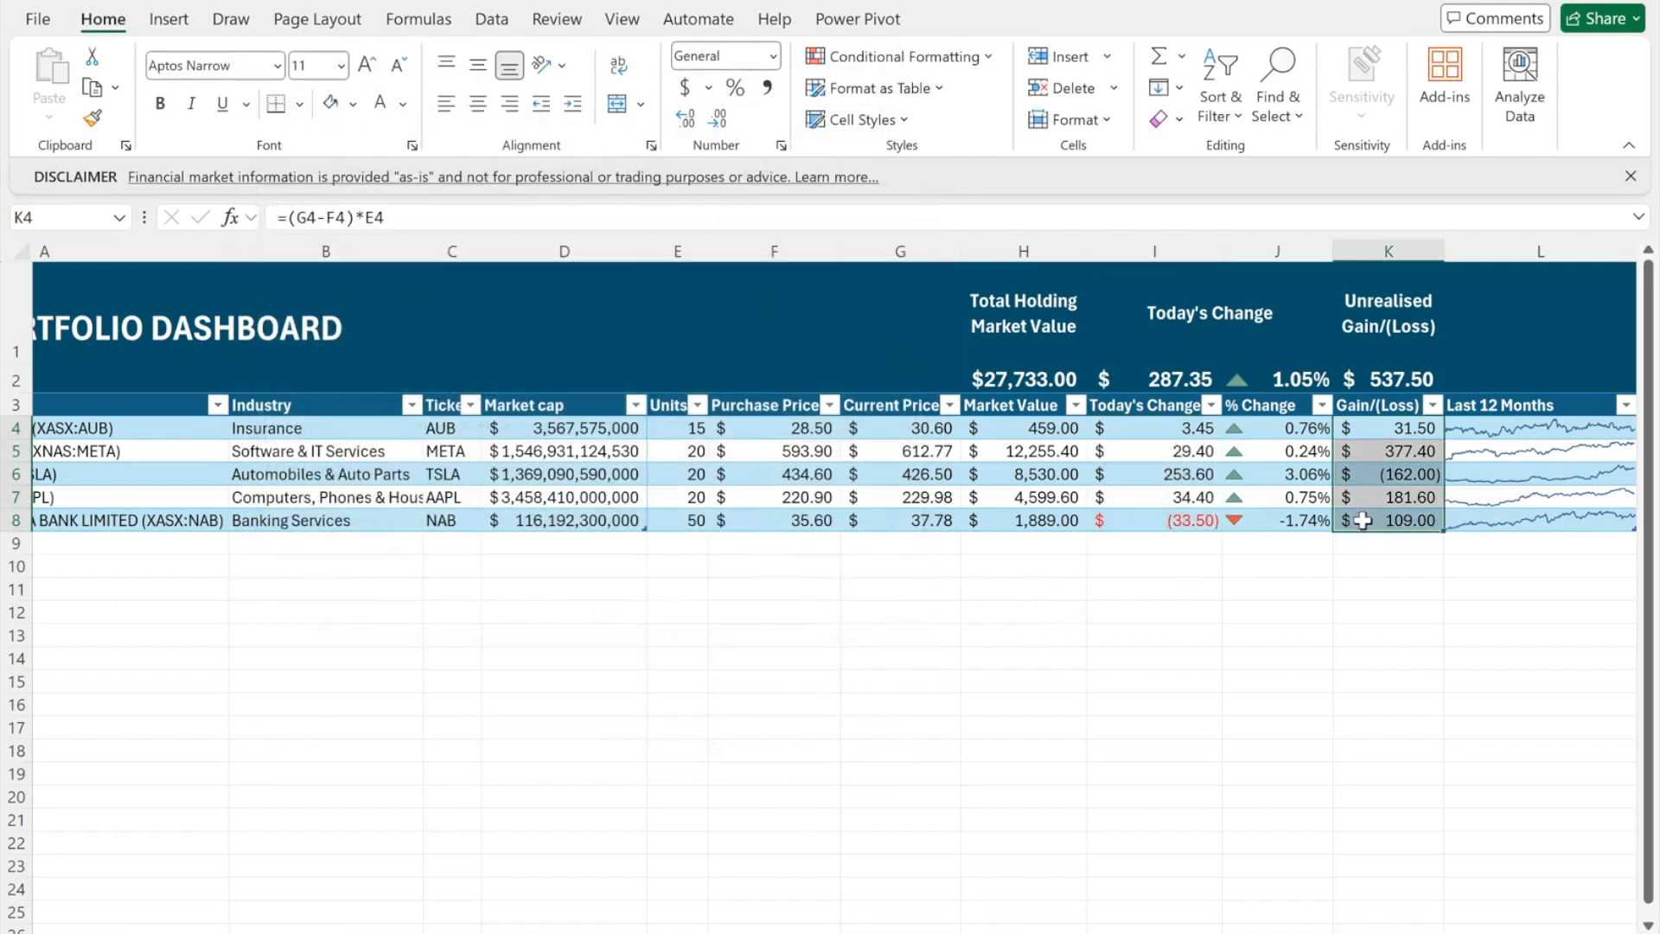
- Add a conditional rule making Gain/(Loss) values in K4:K8 below 0 red
{"action": "left_click", "coordinate": [942, 57]}
{"action": "left_click", "coordinate": [943, 57]}
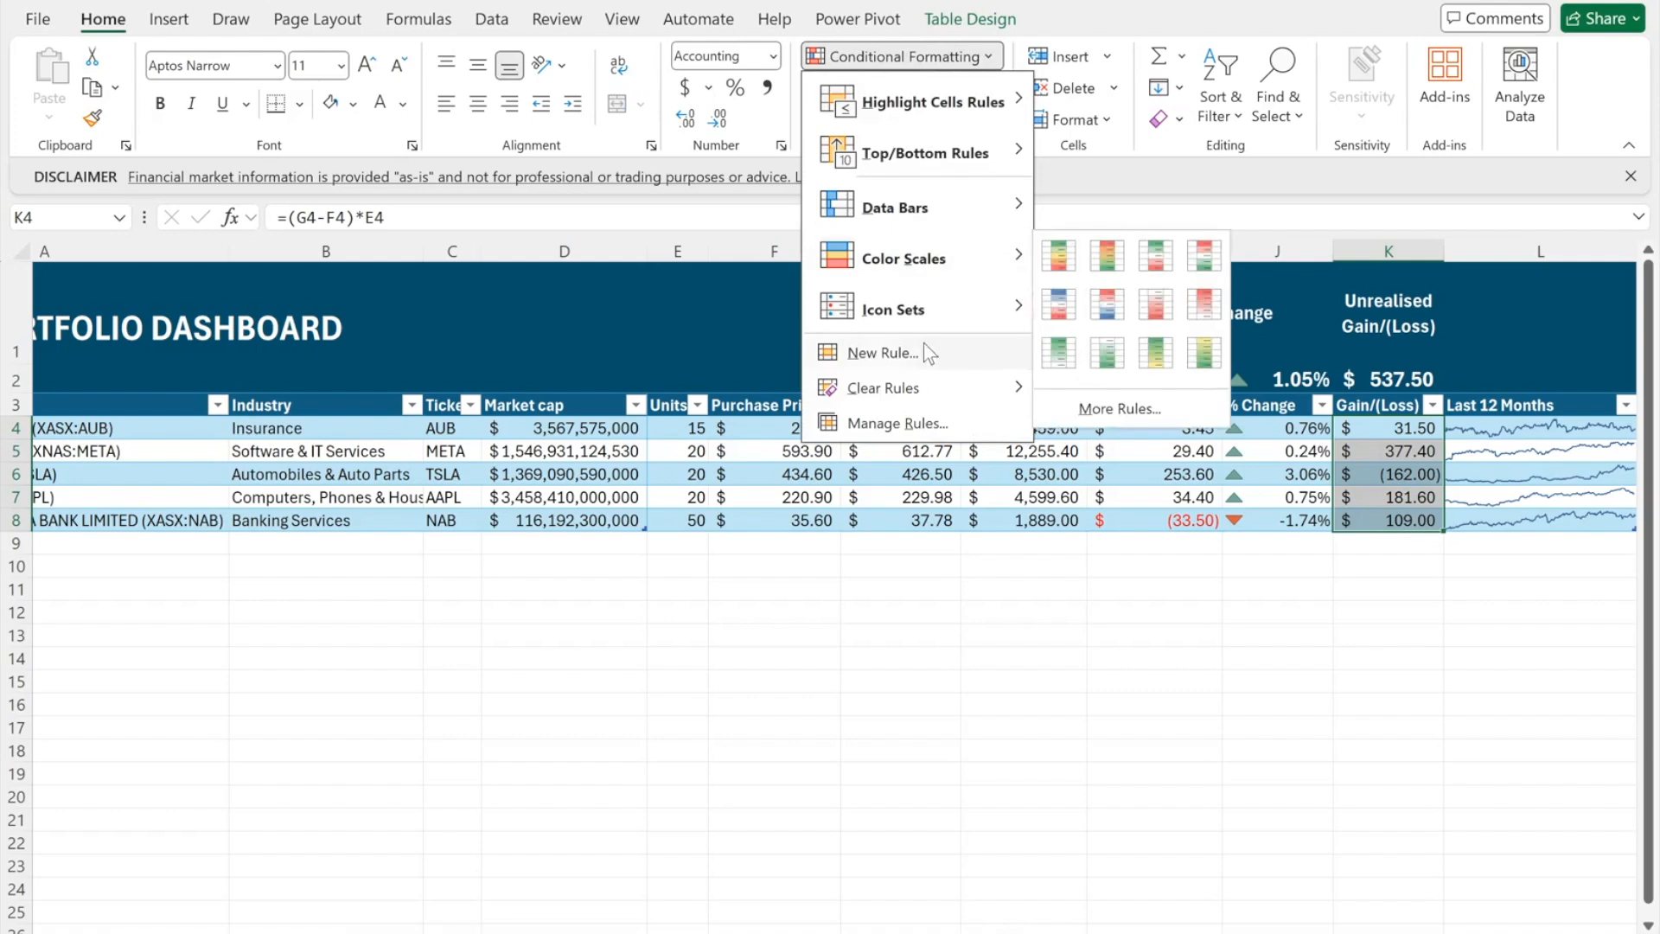
{"action": "left_click", "coordinate": [922, 344]}
{"action": "left_click", "coordinate": [366, 277]}
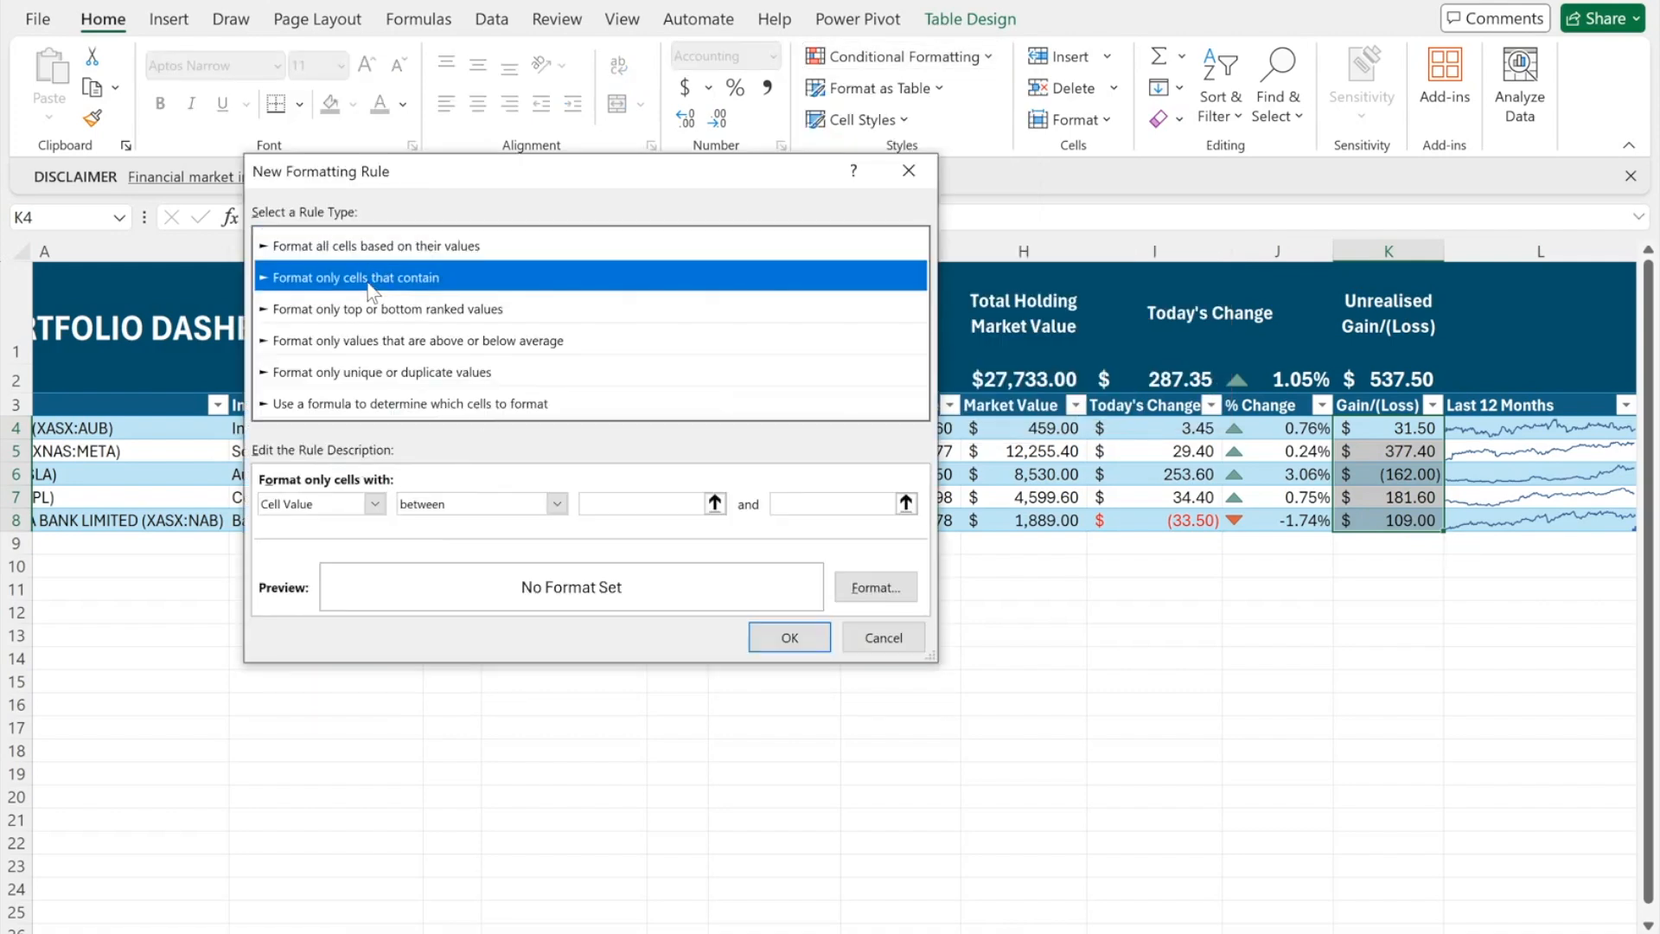
{"action": "left_click", "coordinate": [553, 505]}
{"action": "left_click", "coordinate": [484, 608]}
{"action": "left_click", "coordinate": [680, 501]}
{"action": "type", "text": "0"}
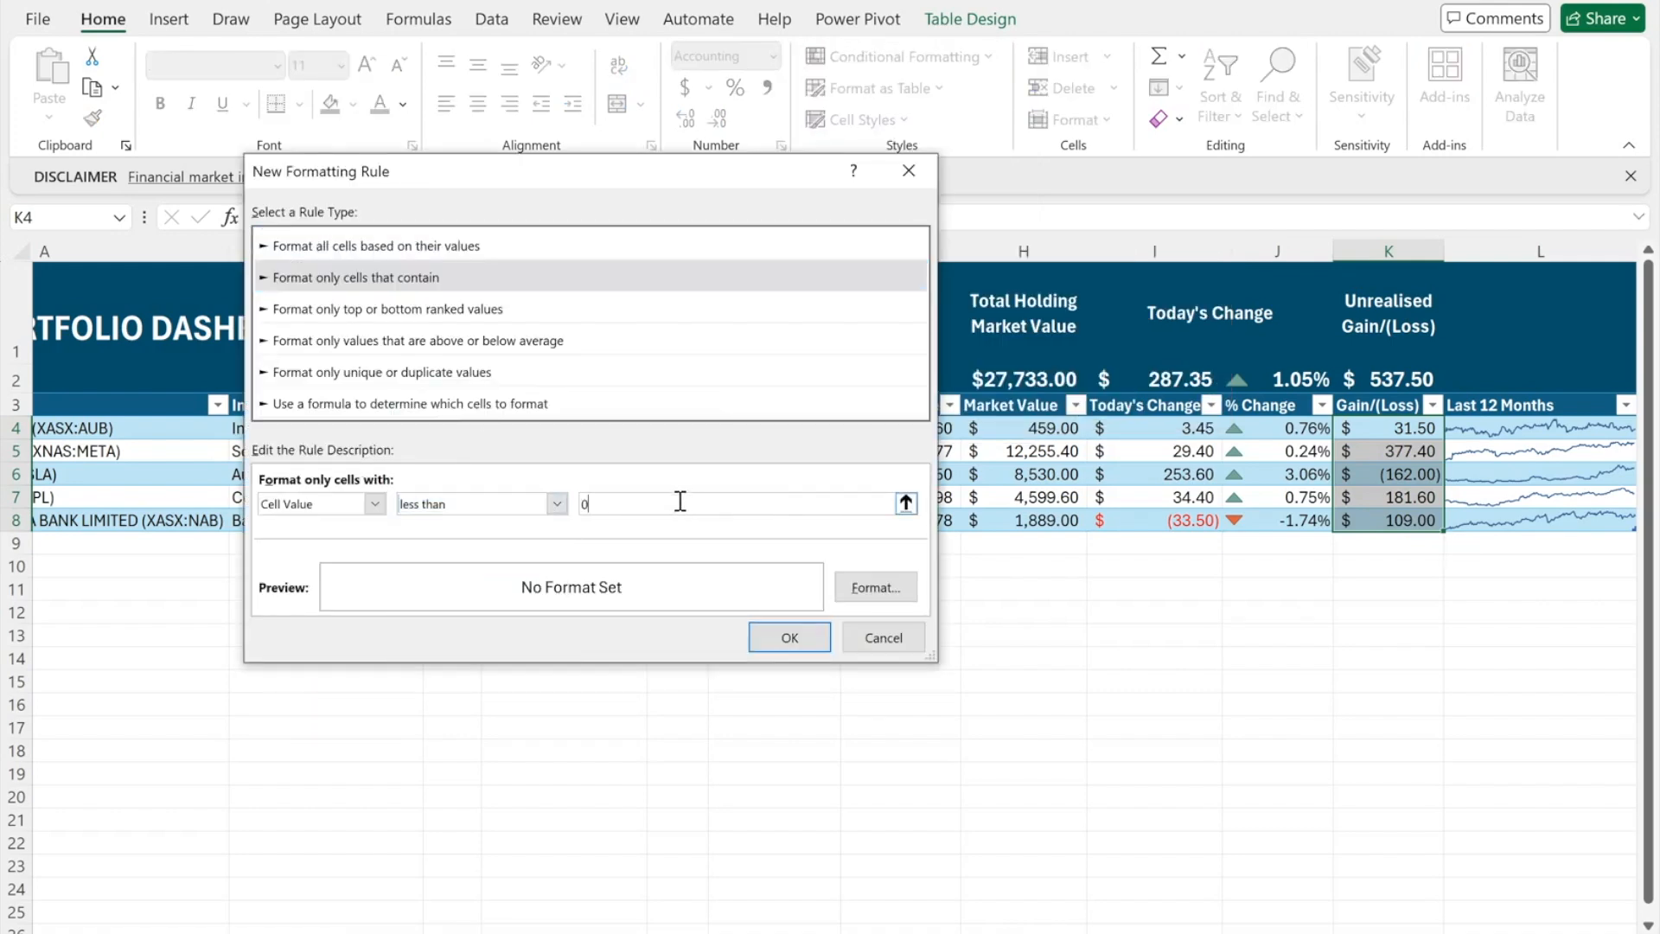
{"action": "left_click", "coordinate": [875, 587]}
{"action": "left_click", "coordinate": [734, 322]}
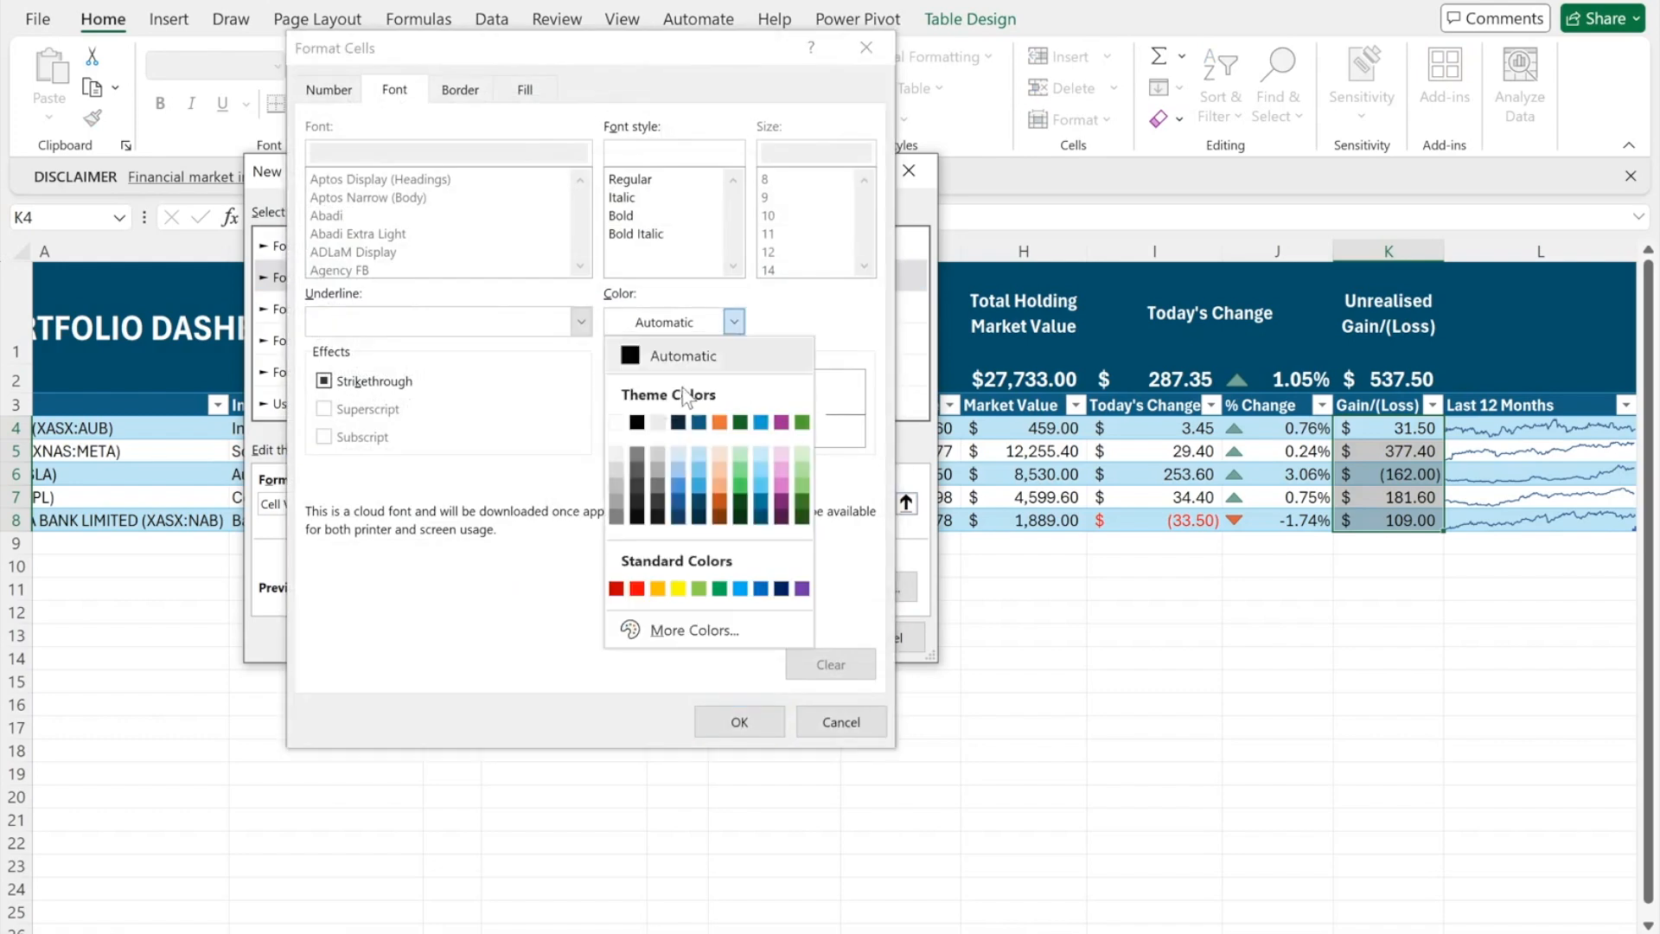
{"action": "left_click", "coordinate": [641, 596]}
{"action": "left_click", "coordinate": [740, 722]}
{"action": "left_click", "coordinate": [822, 638]}
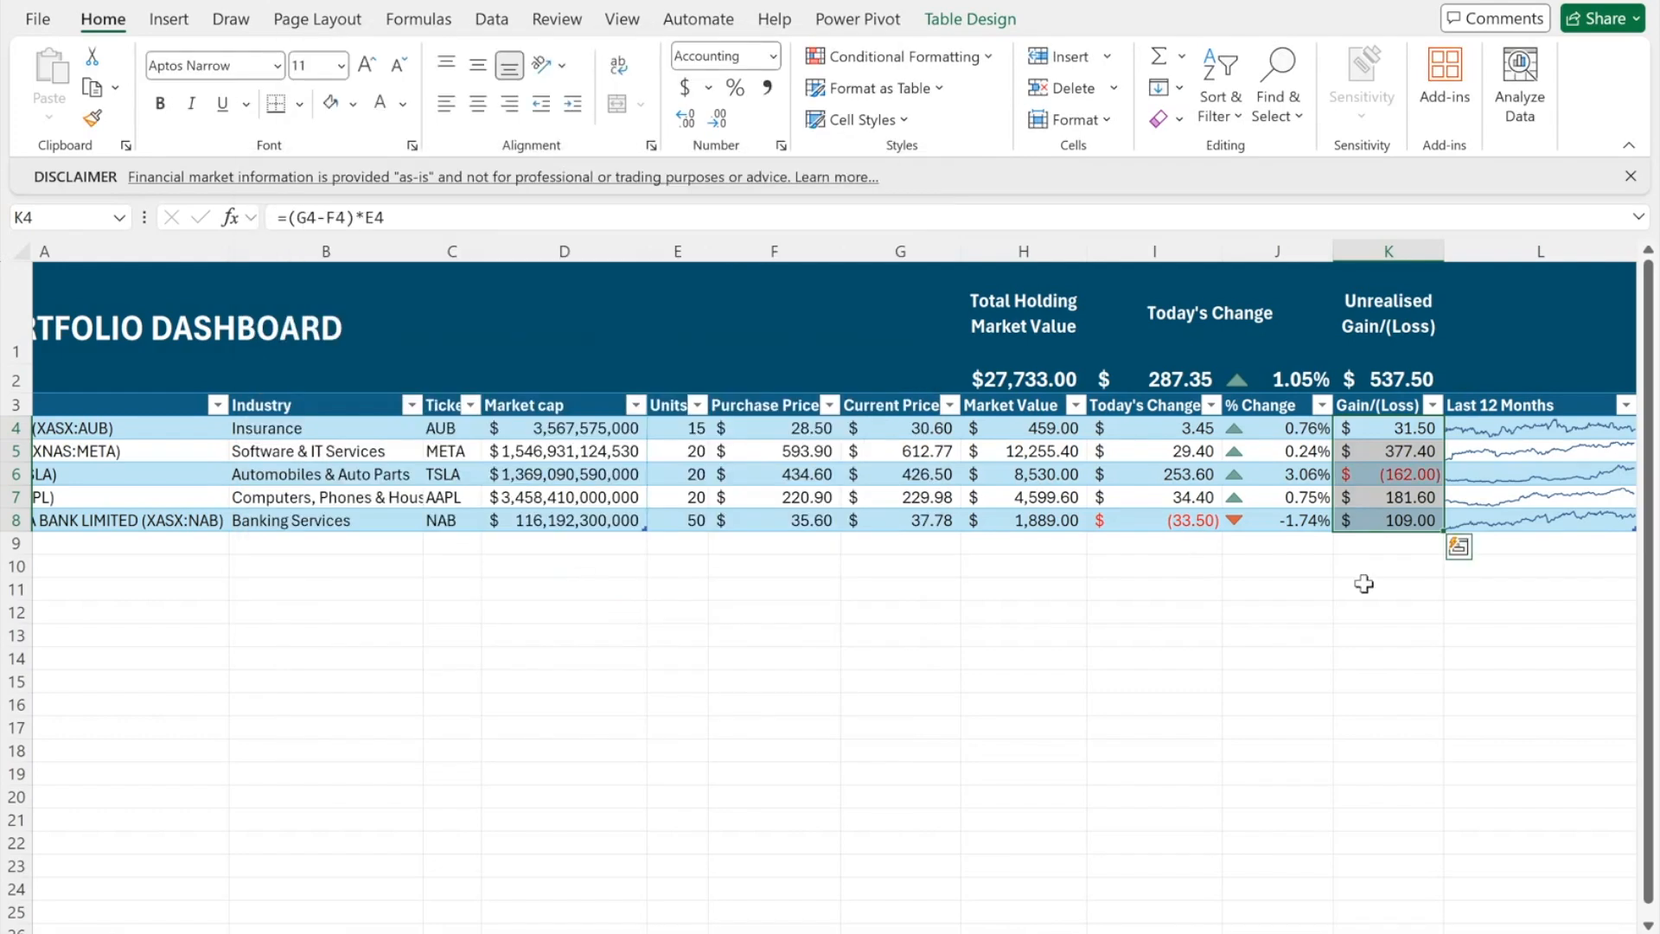
{"action": "left_click", "coordinate": [1375, 586]}
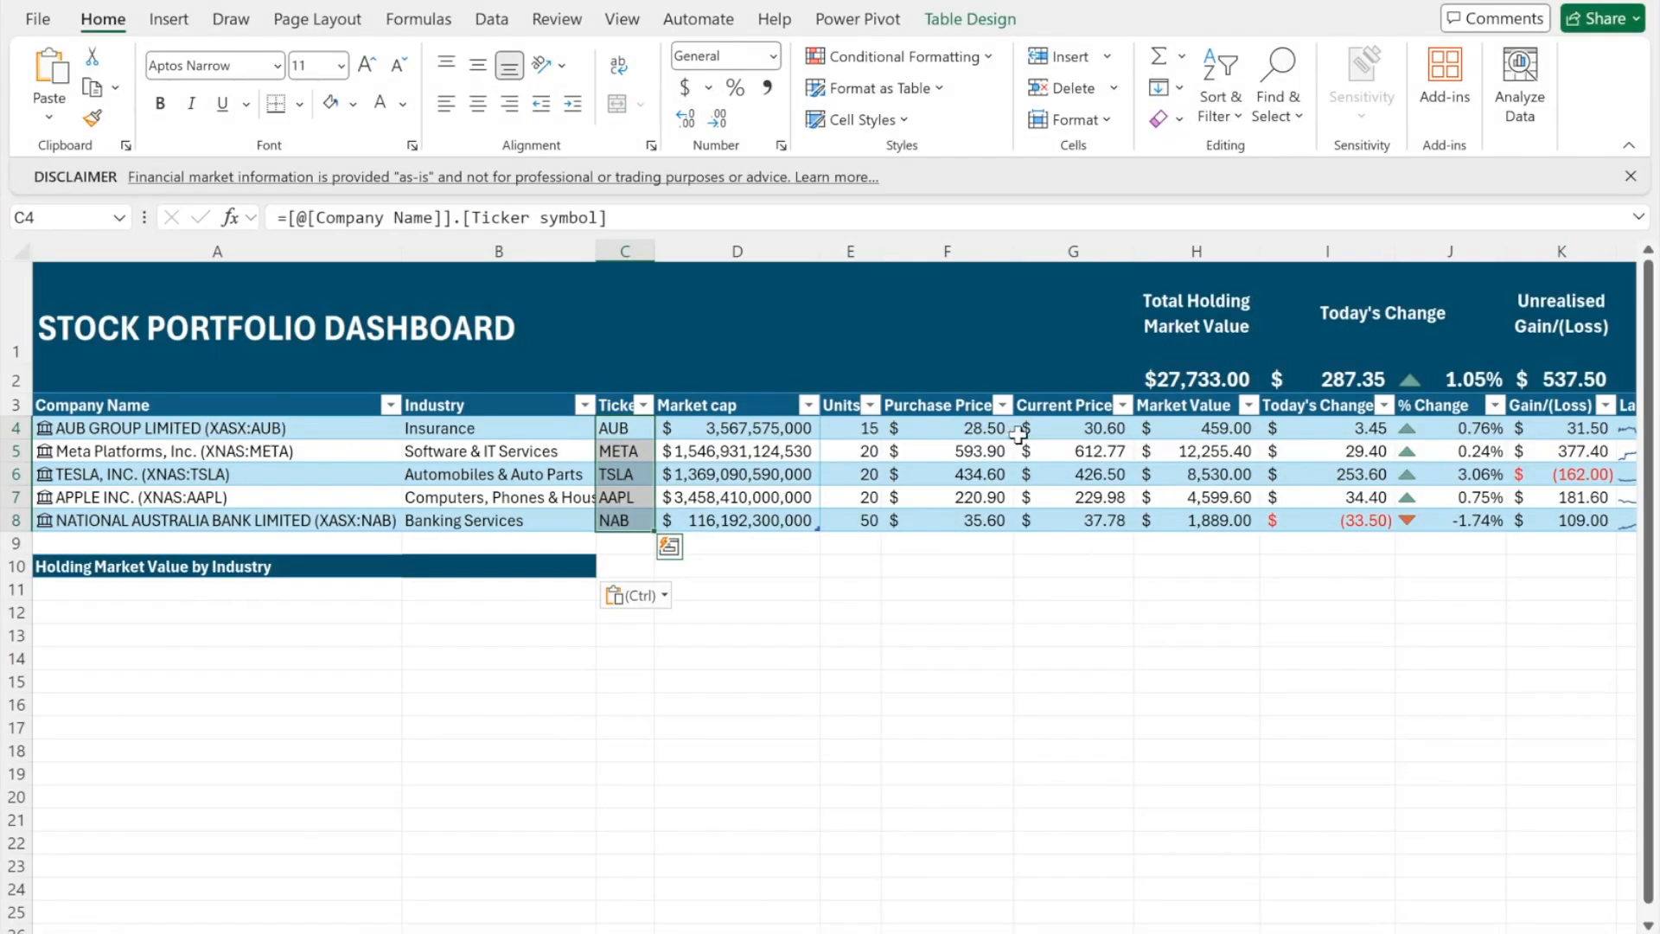
- Insert a recommended pie chart of the Market Value figures H4:H8
{"action": "left_click_drag", "start_coordinate": [1215, 426], "coordinate": [1215, 517]}
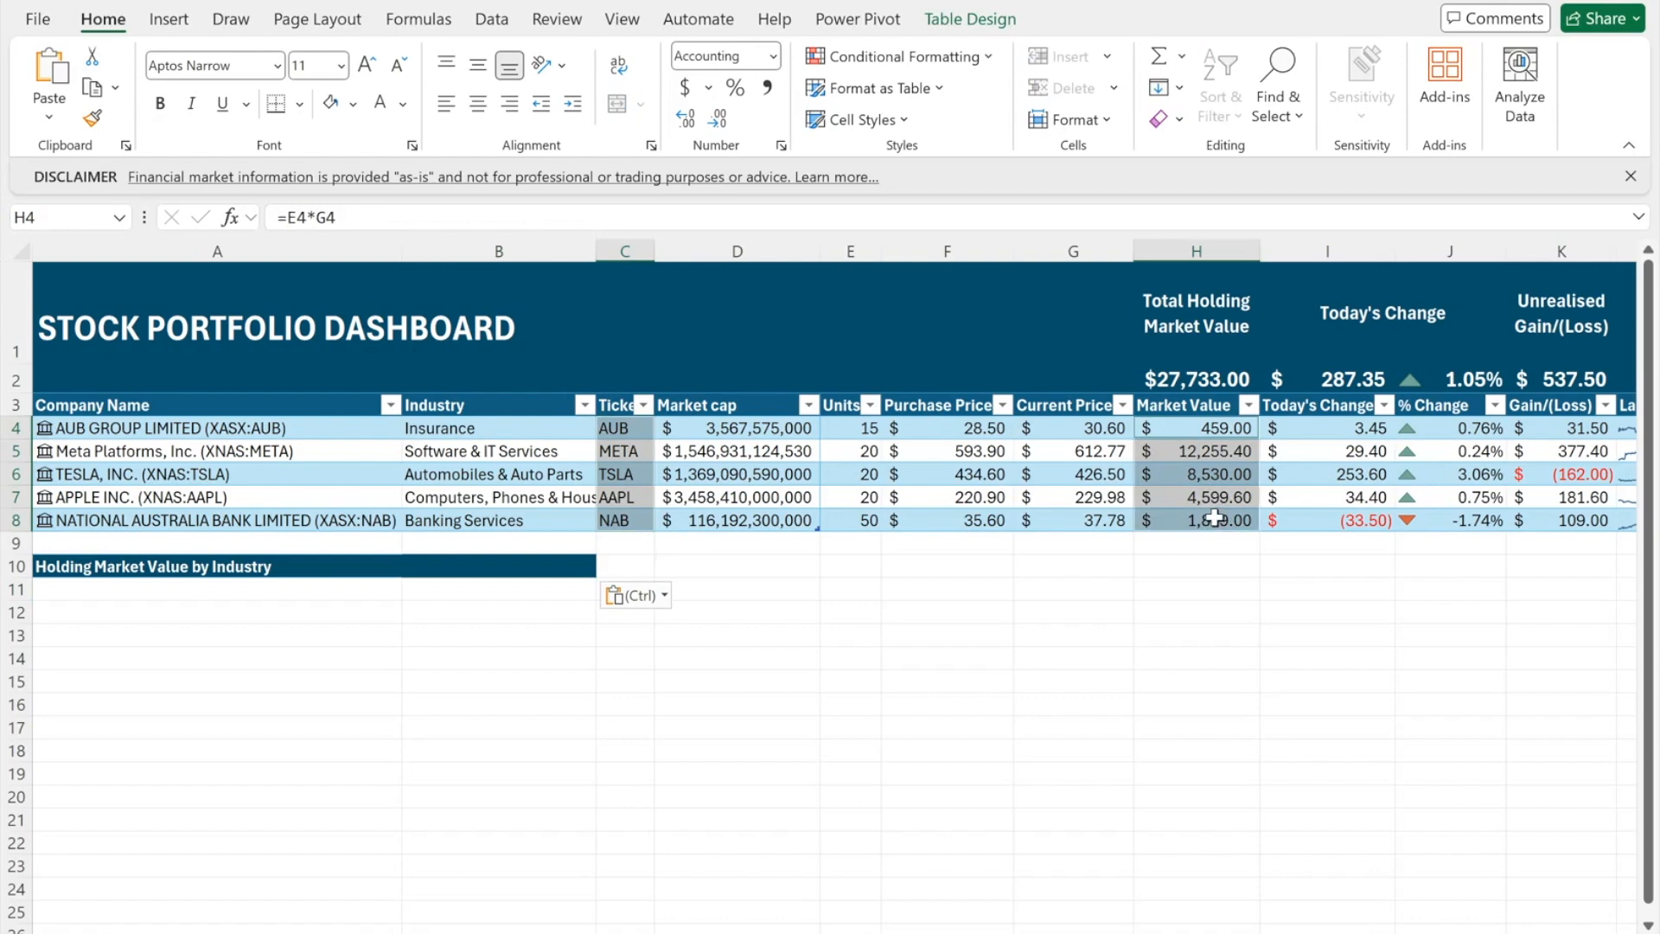
{"action": "left_click", "coordinate": [166, 19]}
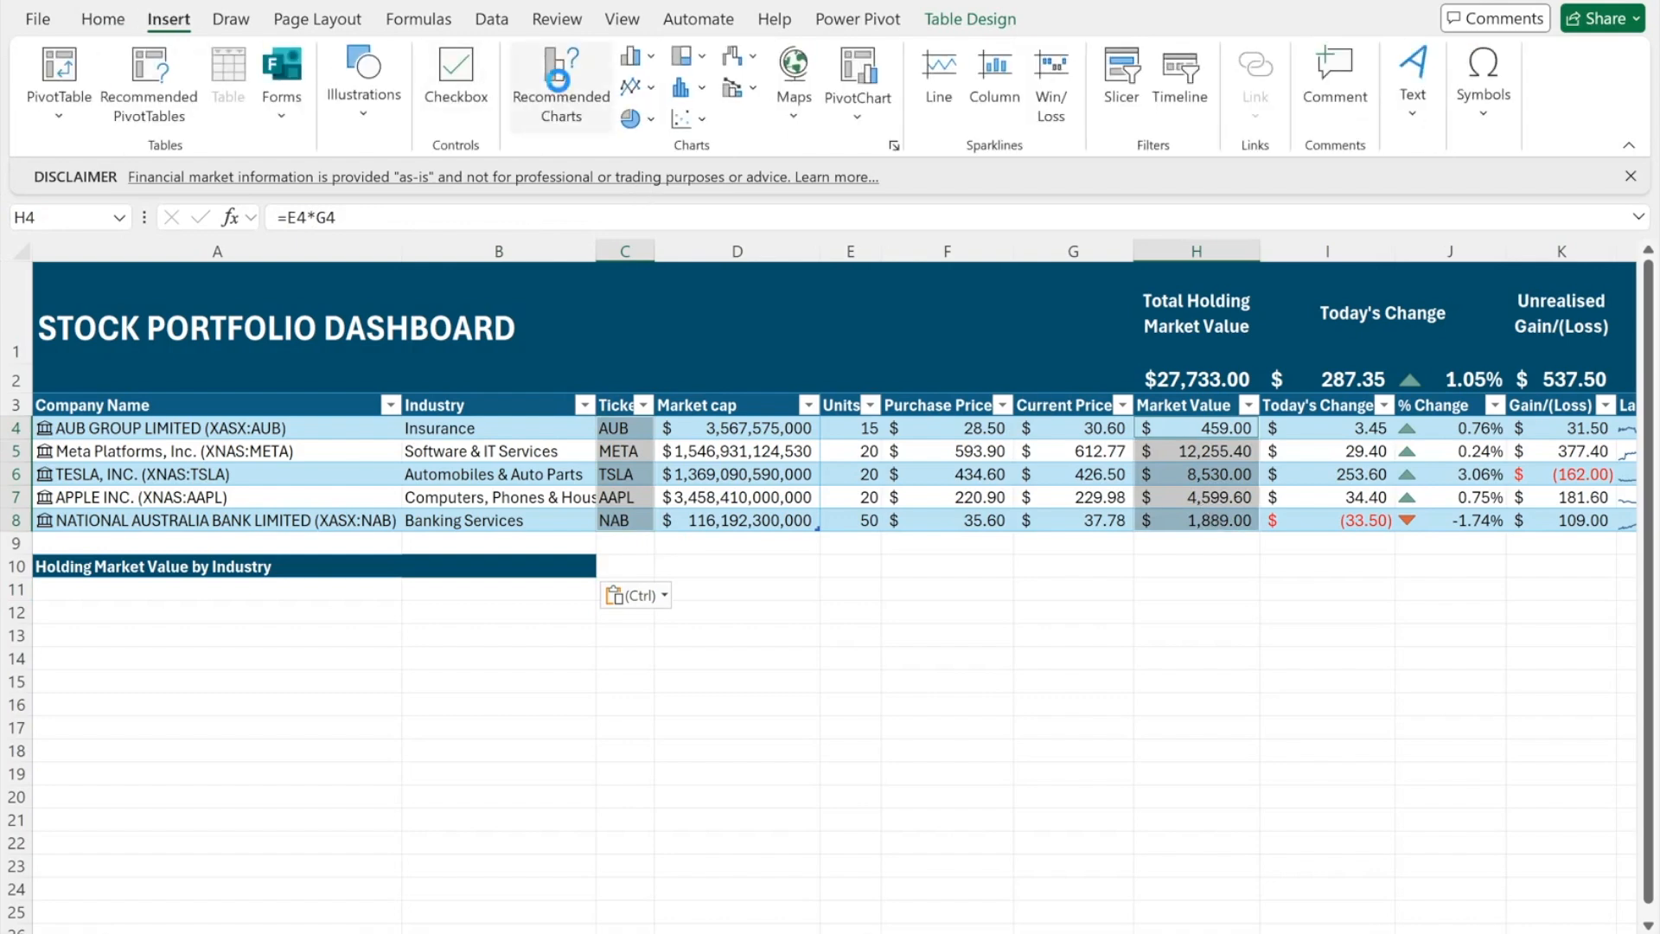
{"action": "left_click", "coordinate": [577, 378]}
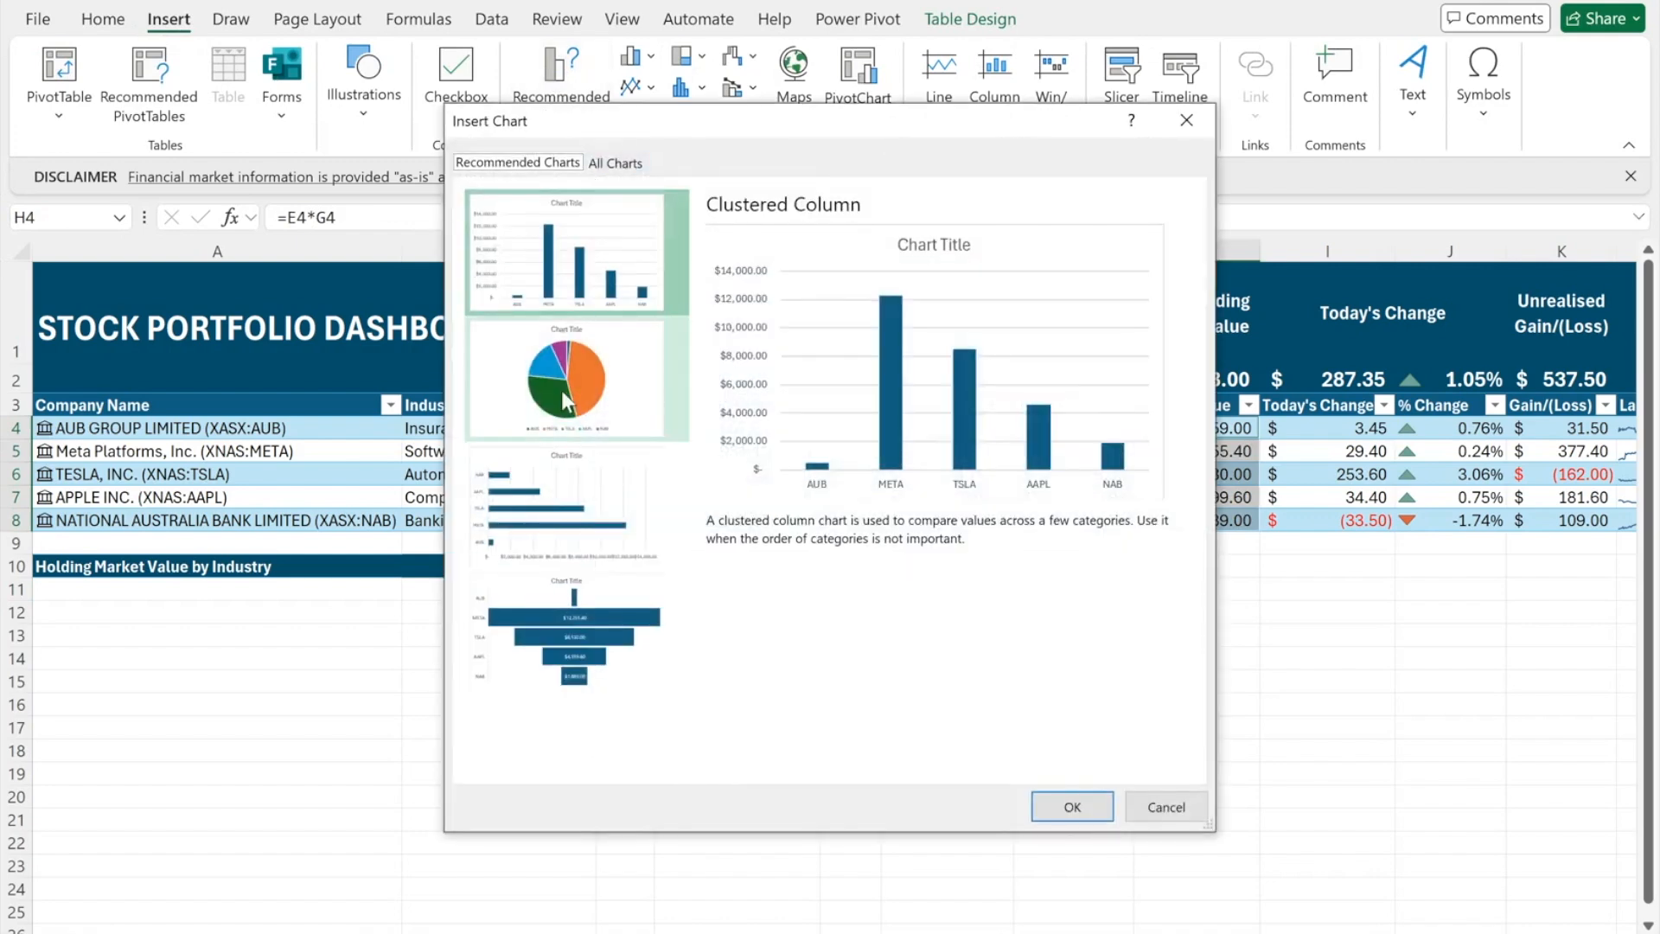
{"action": "left_click", "coordinate": [1069, 804]}
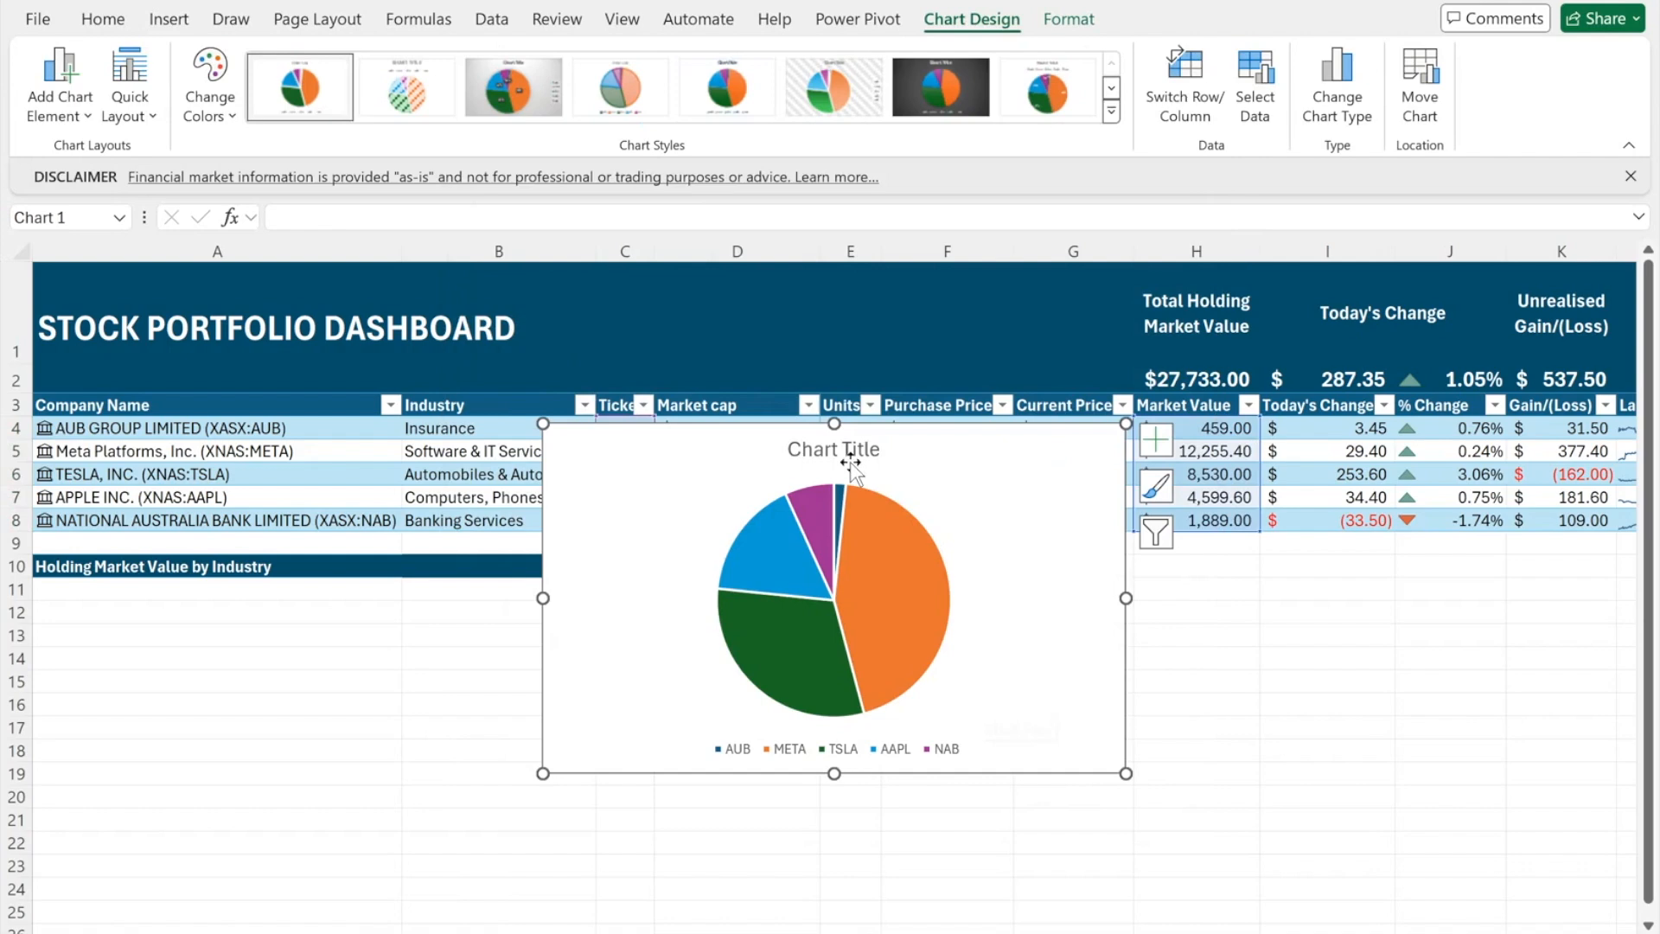
- Remove the chart title and label slices with ticker and percentage at Outside End
{"action": "left_click", "coordinate": [1156, 439]}
{"action": "left_click", "coordinate": [1203, 479]}
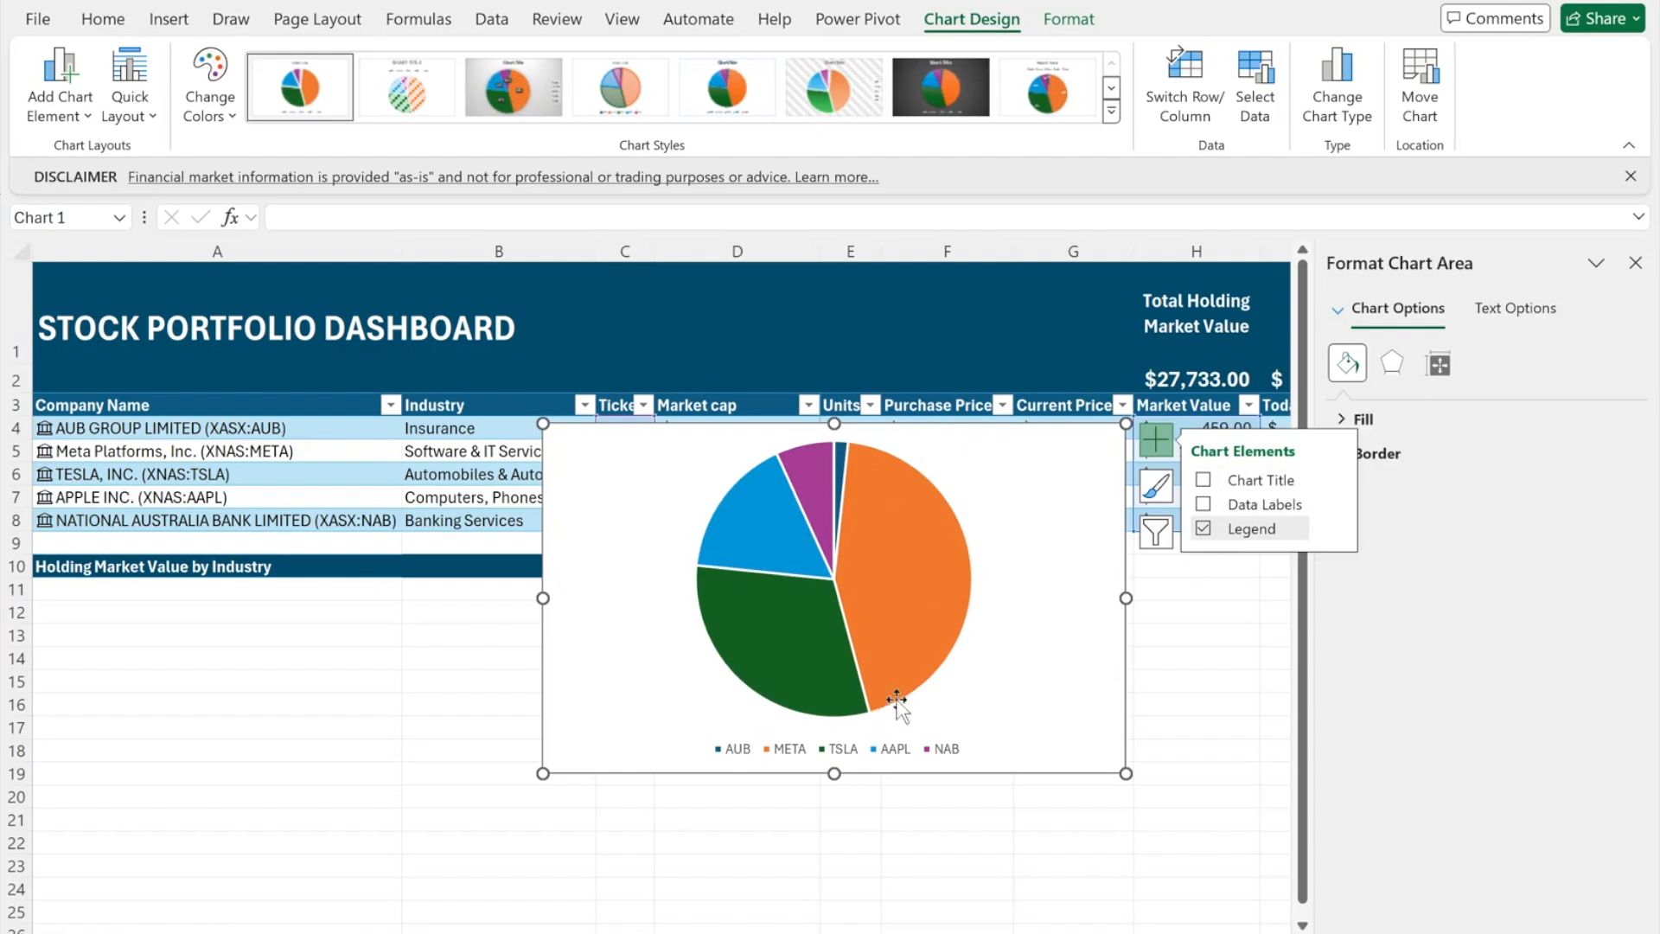
{"action": "left_click", "coordinate": [1202, 504]}
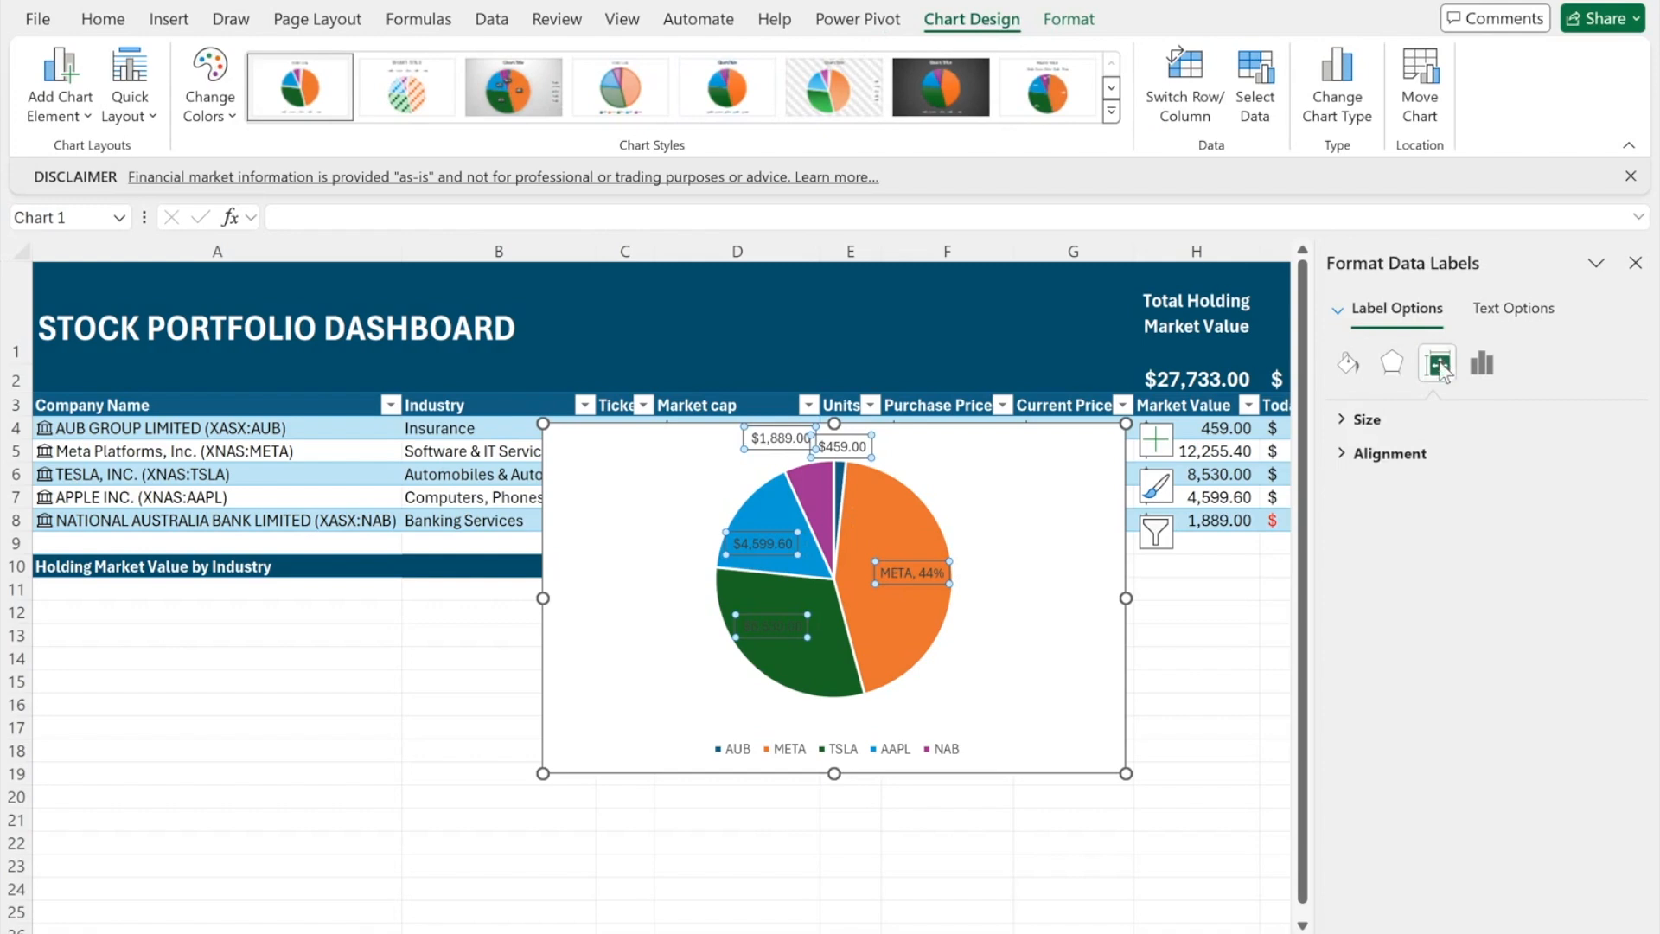
{"action": "left_click", "coordinate": [1482, 362]}
{"action": "left_click", "coordinate": [1362, 421]}
{"action": "left_click", "coordinate": [1373, 601]}
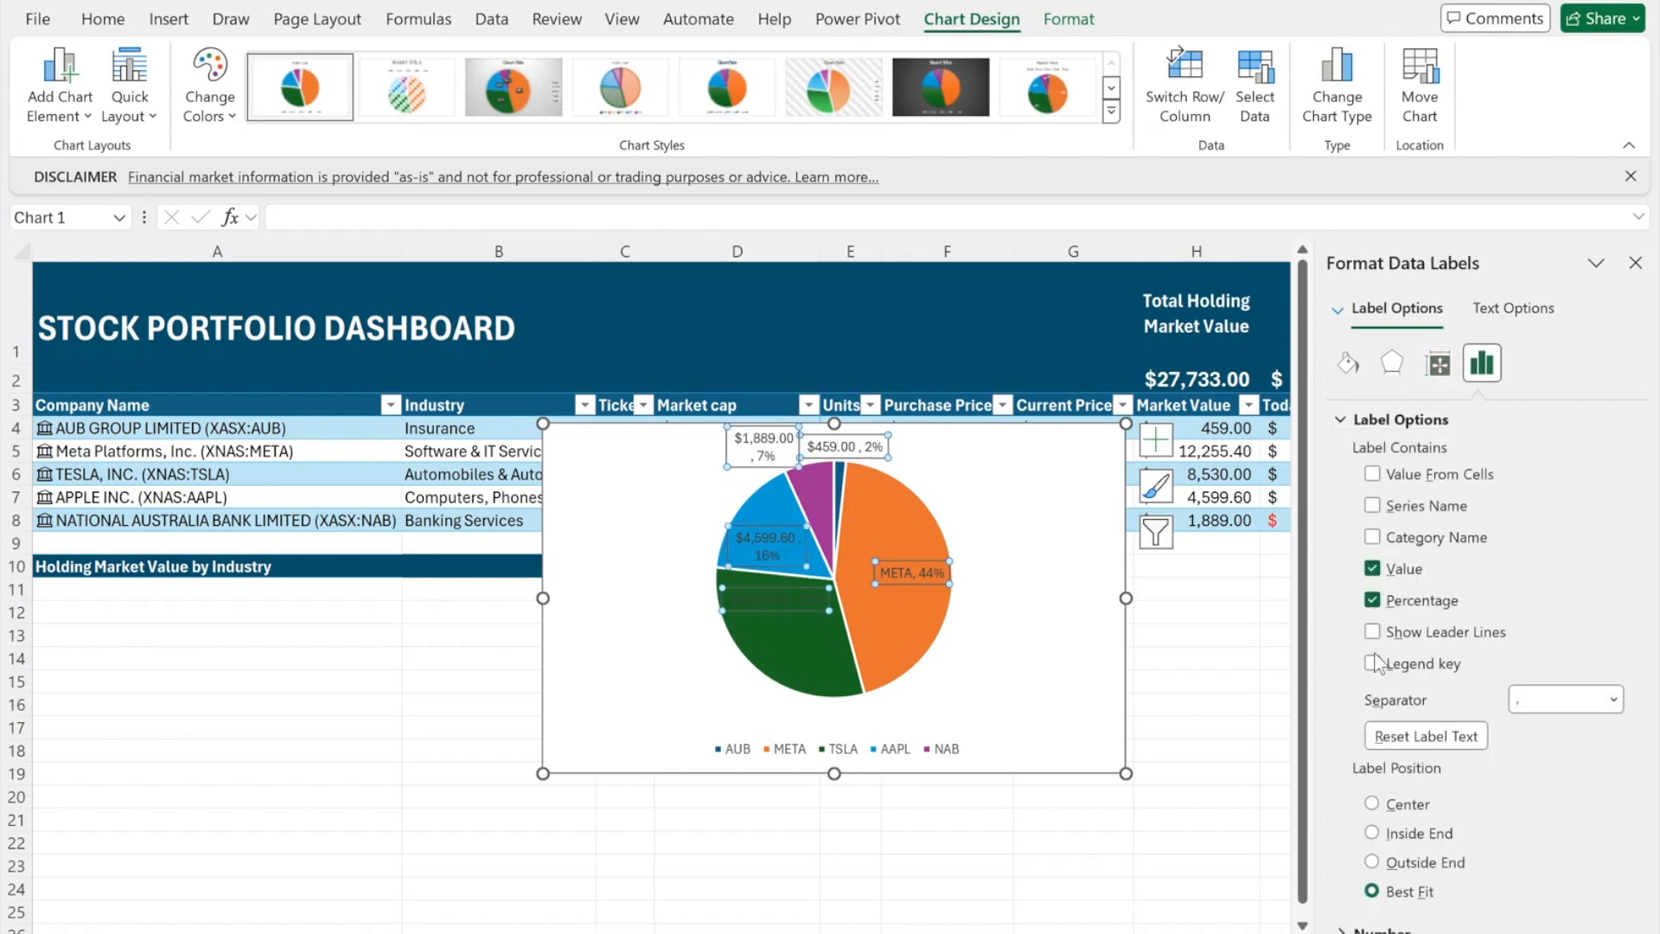
{"action": "left_click", "coordinate": [1372, 569]}
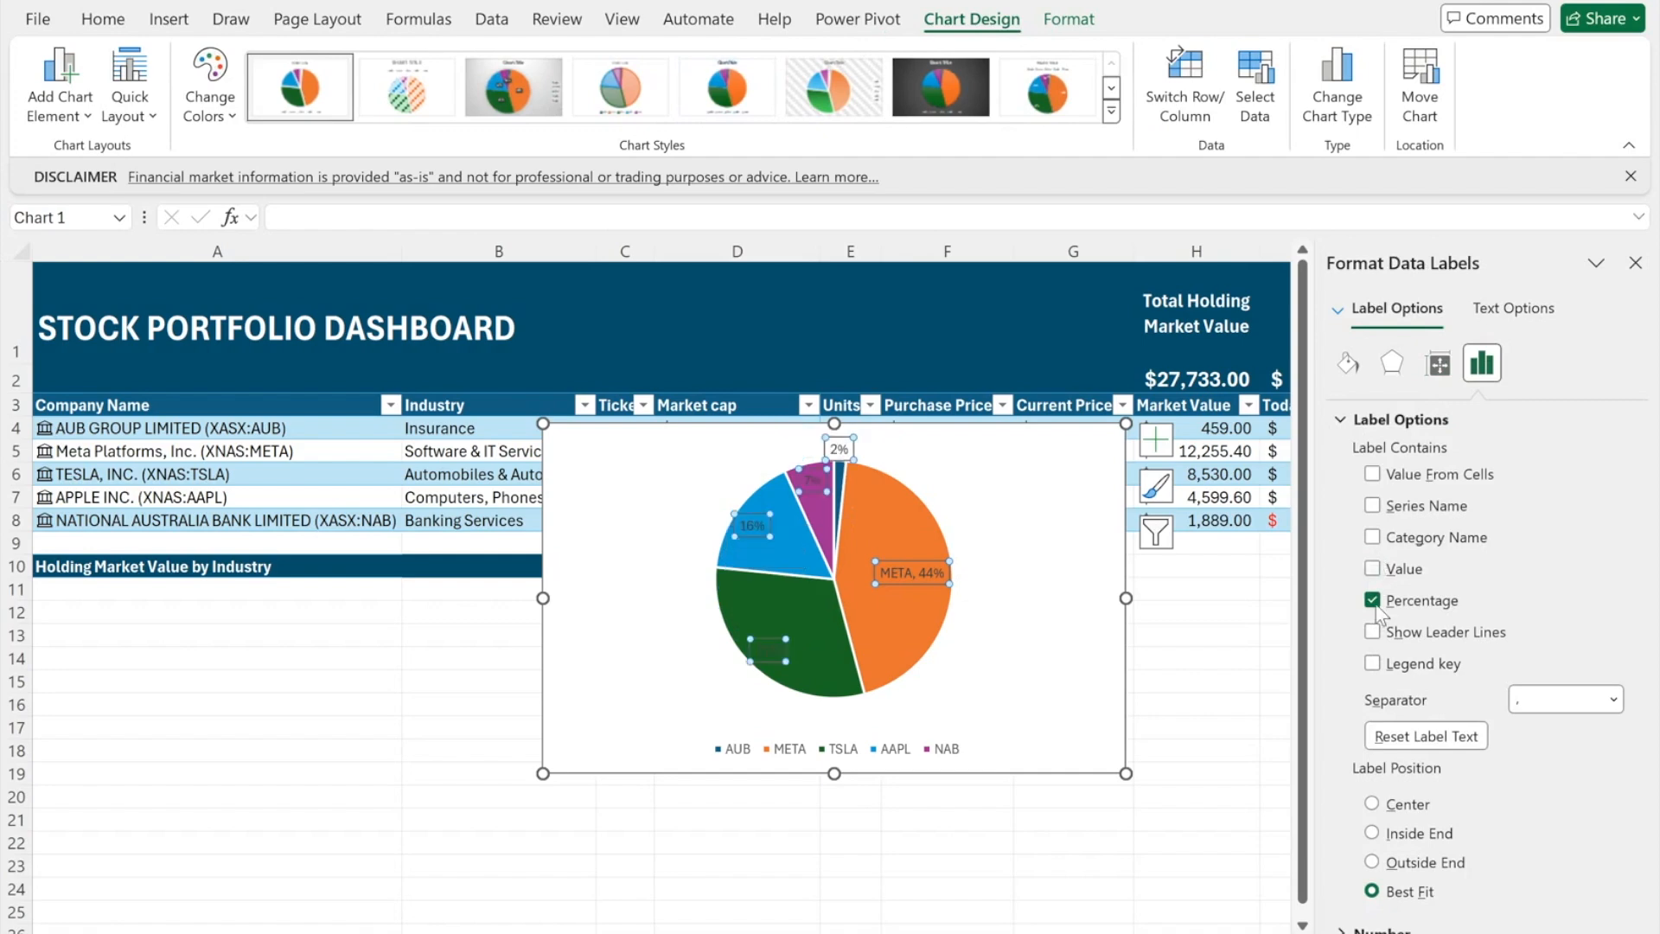
{"action": "left_click", "coordinate": [1373, 537]}
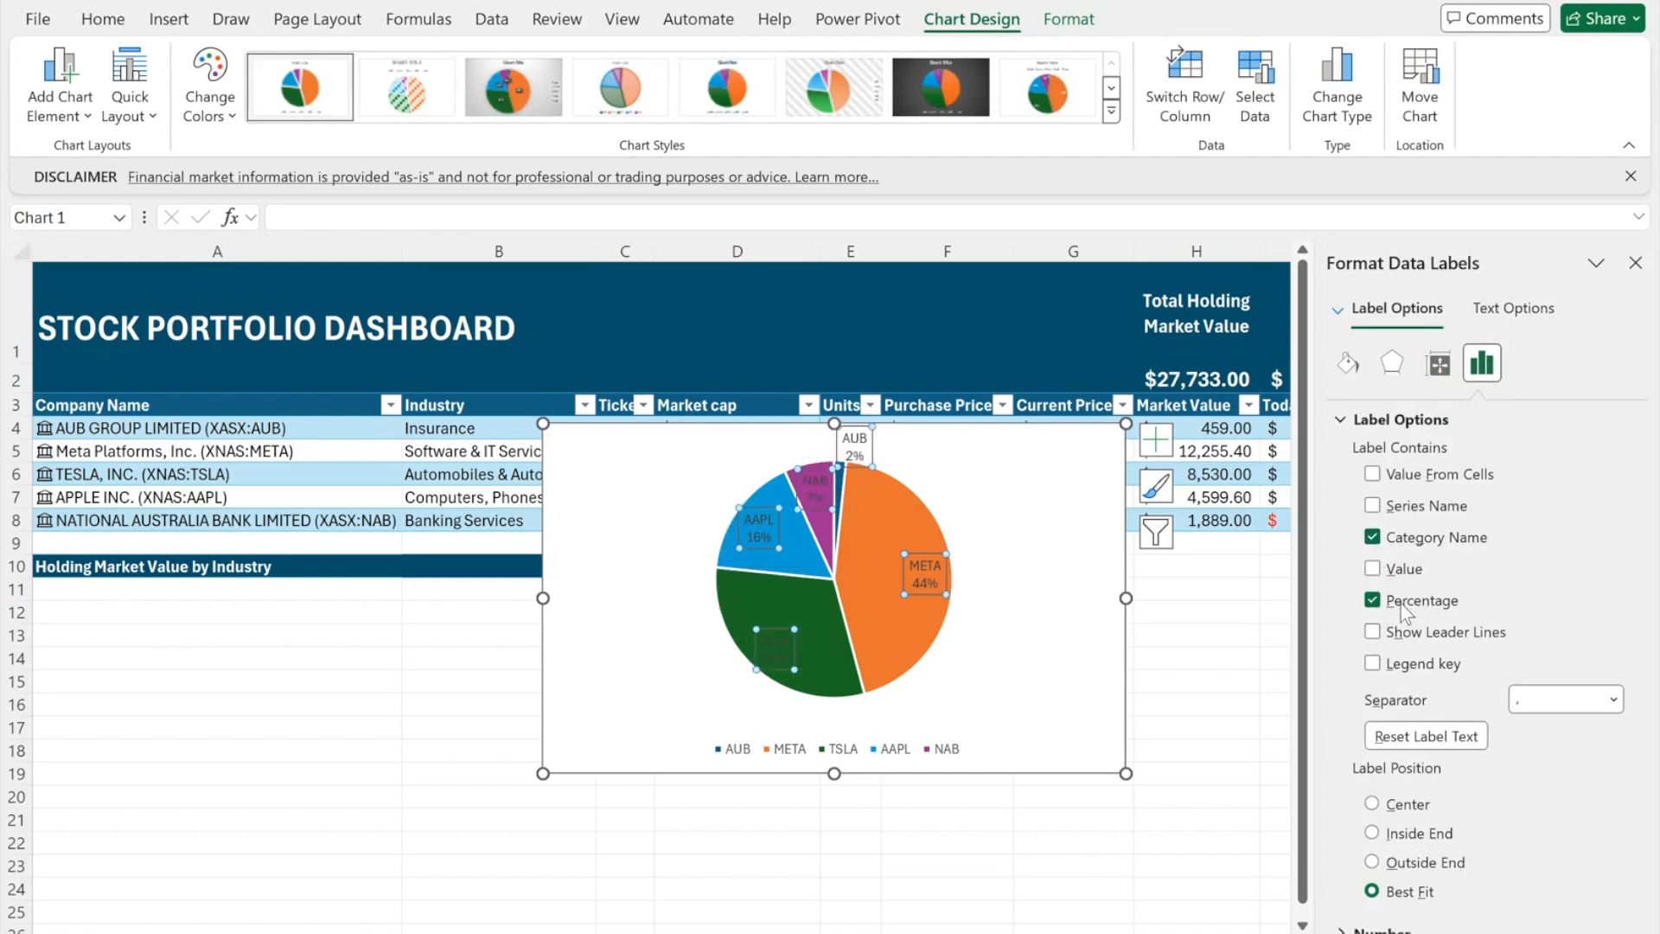
{"action": "left_click", "coordinate": [1373, 862]}
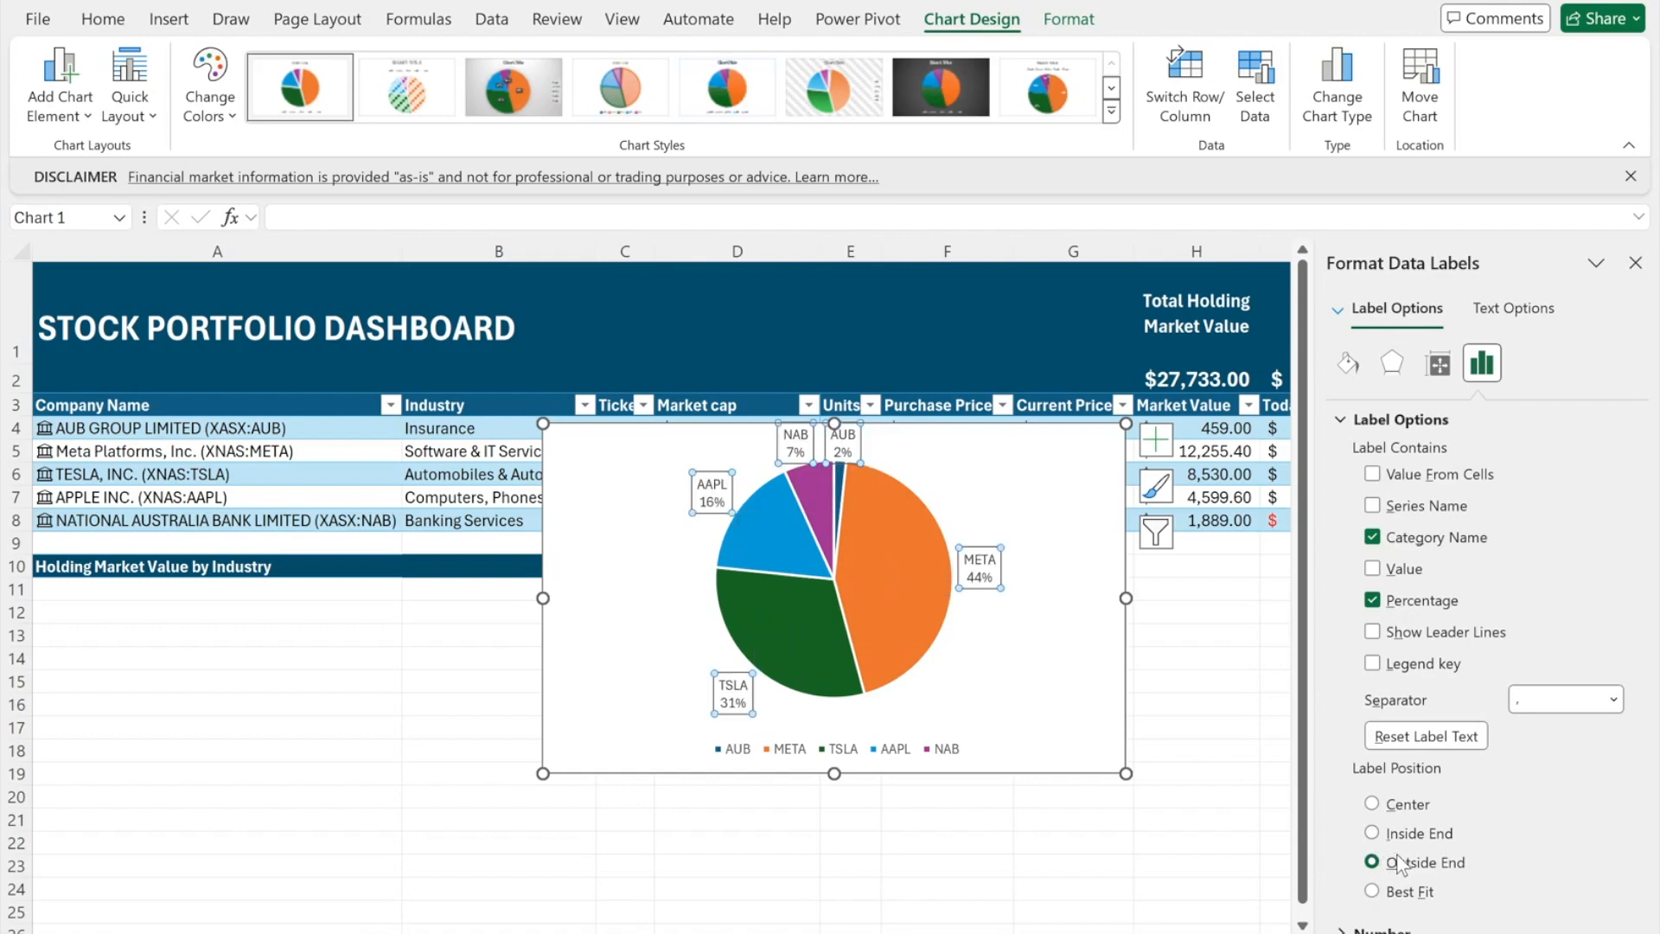
{"action": "left_click", "coordinate": [1374, 930]}
- Remove the pie chart's legend
{"action": "left_click", "coordinate": [1156, 439]}
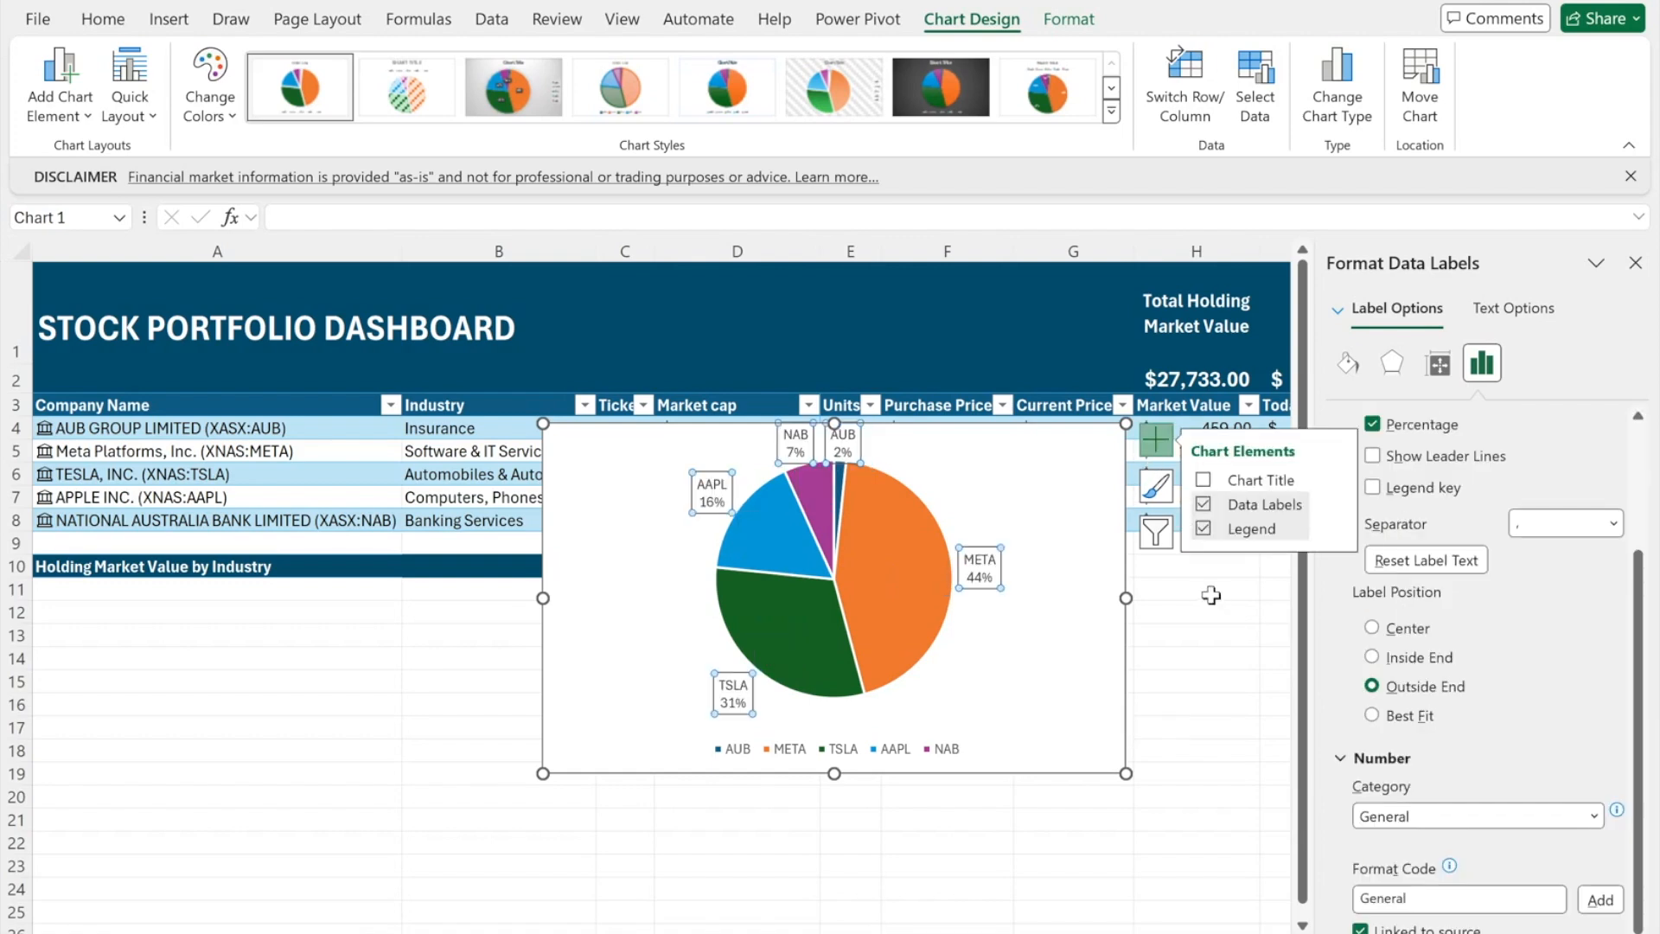
{"action": "left_click", "coordinate": [1203, 529]}
{"action": "left_click", "coordinate": [1167, 657]}
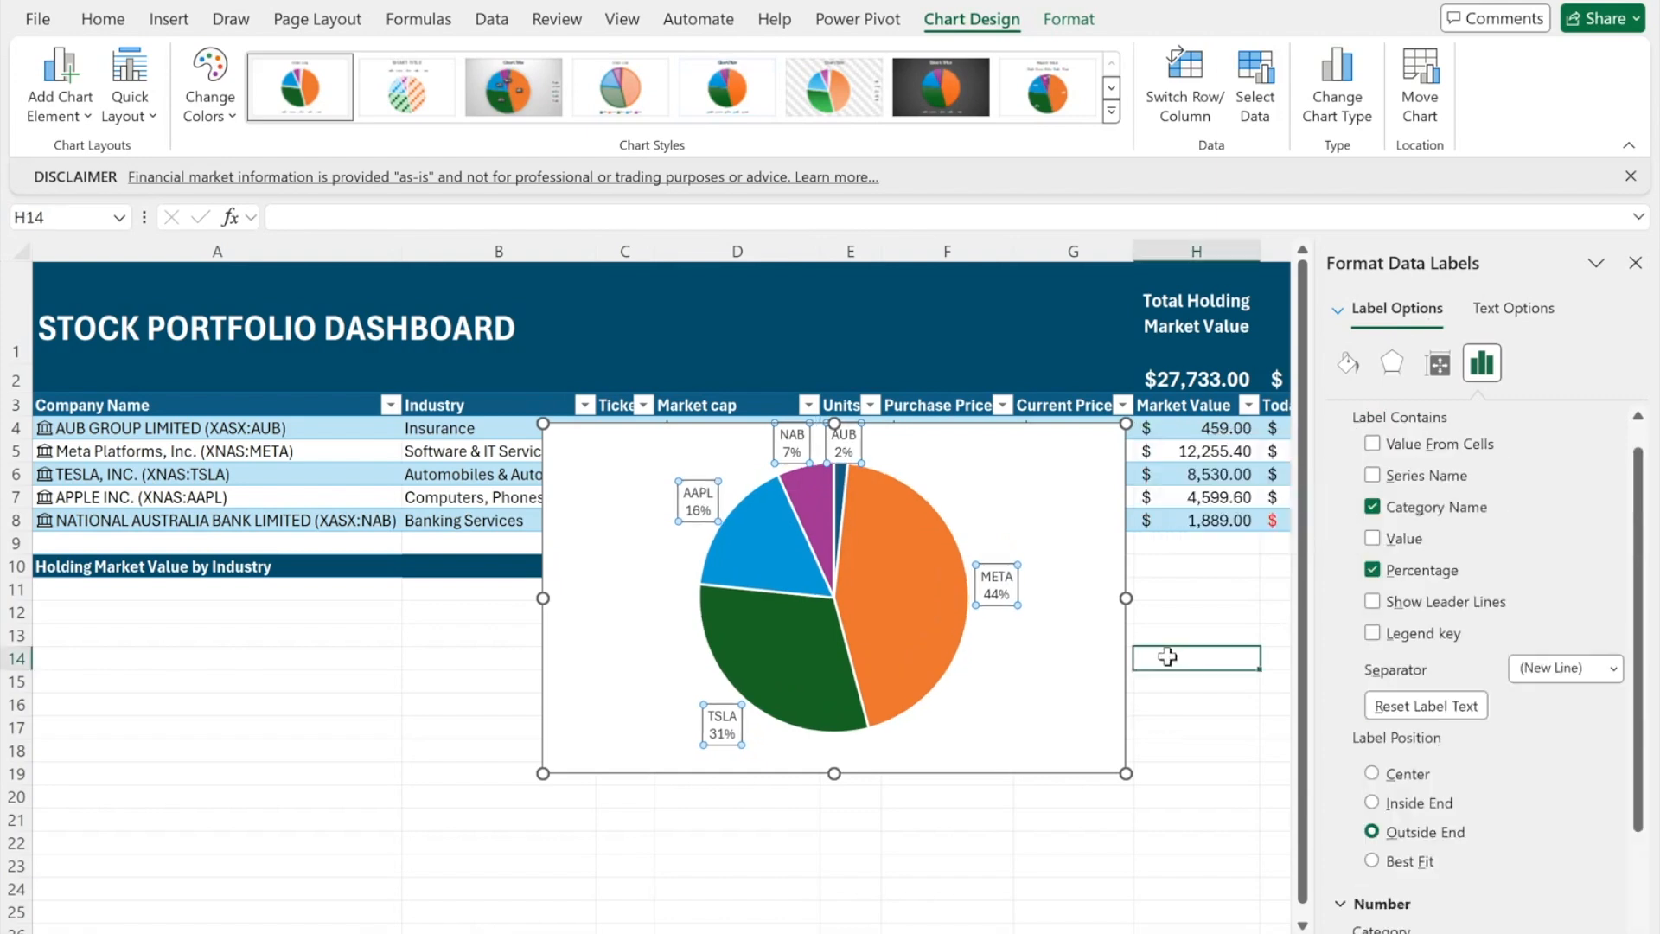
- Move the pie chart beneath the Holding Market Value by Industry header and view its border settings
{"action": "left_click", "coordinate": [1081, 683], "text": "ctrl"}
{"action": "left_click_drag", "start_coordinate": [1079, 678], "coordinate": [553, 825]}
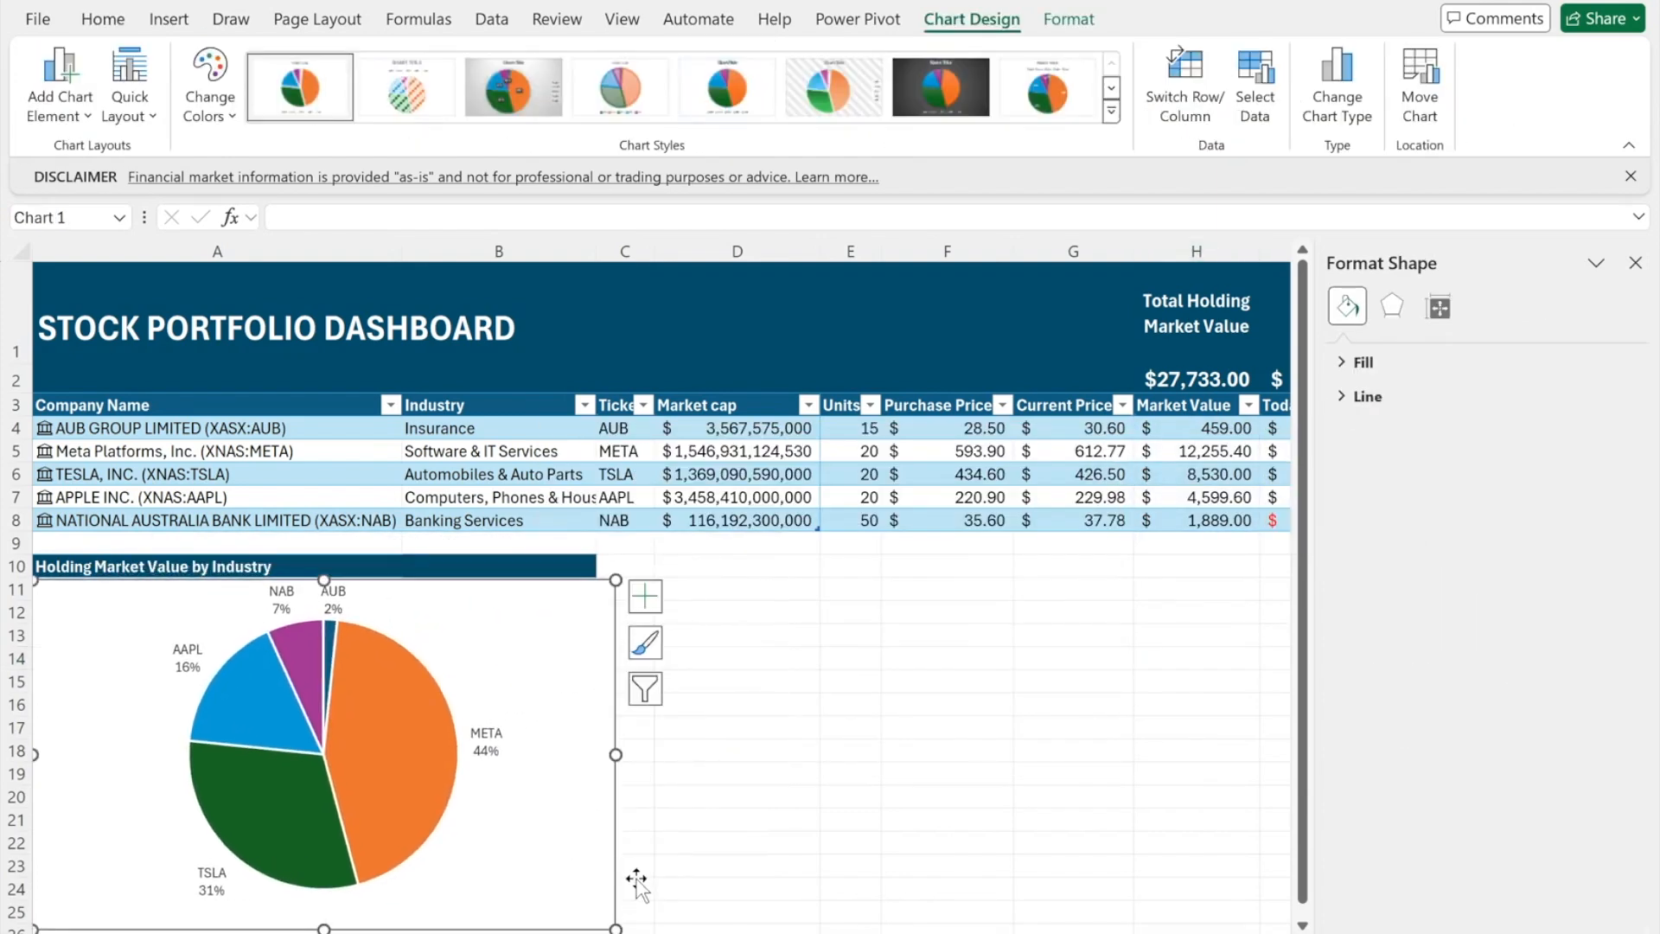
{"action": "scroll", "coordinate": [636, 882], "scroll_direction": "down", "scroll_amount": 1}
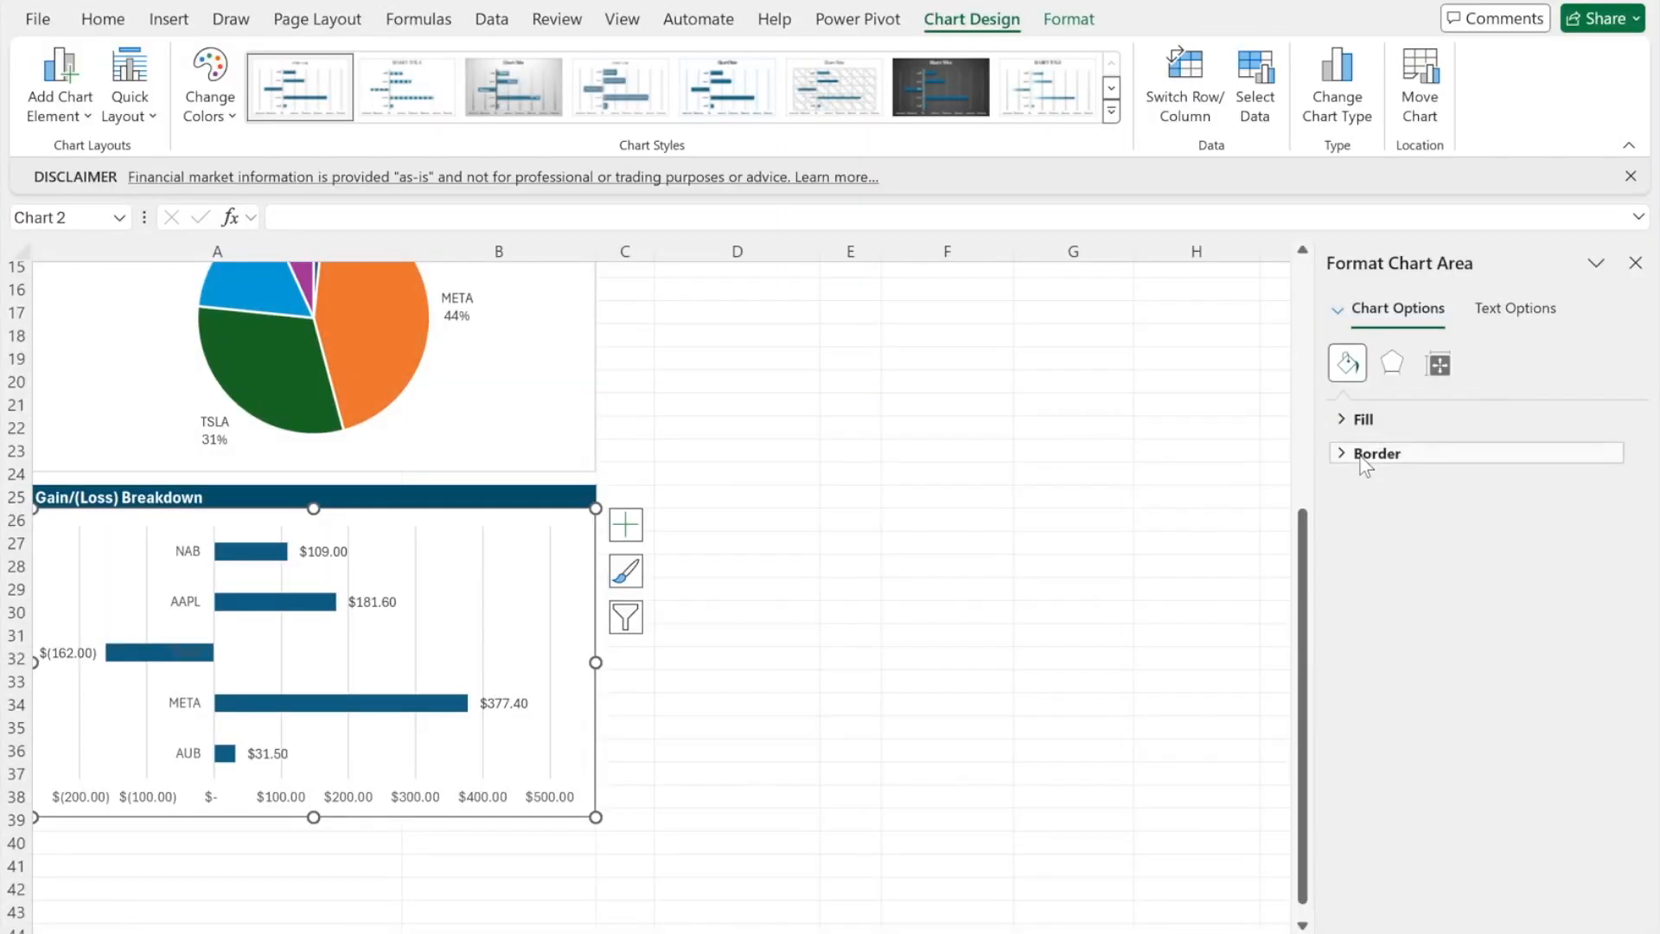
{"action": "left_click", "coordinate": [1374, 448]}
{"action": "scroll", "coordinate": [1392, 490], "scroll_direction": "down", "scroll_amount": 3}
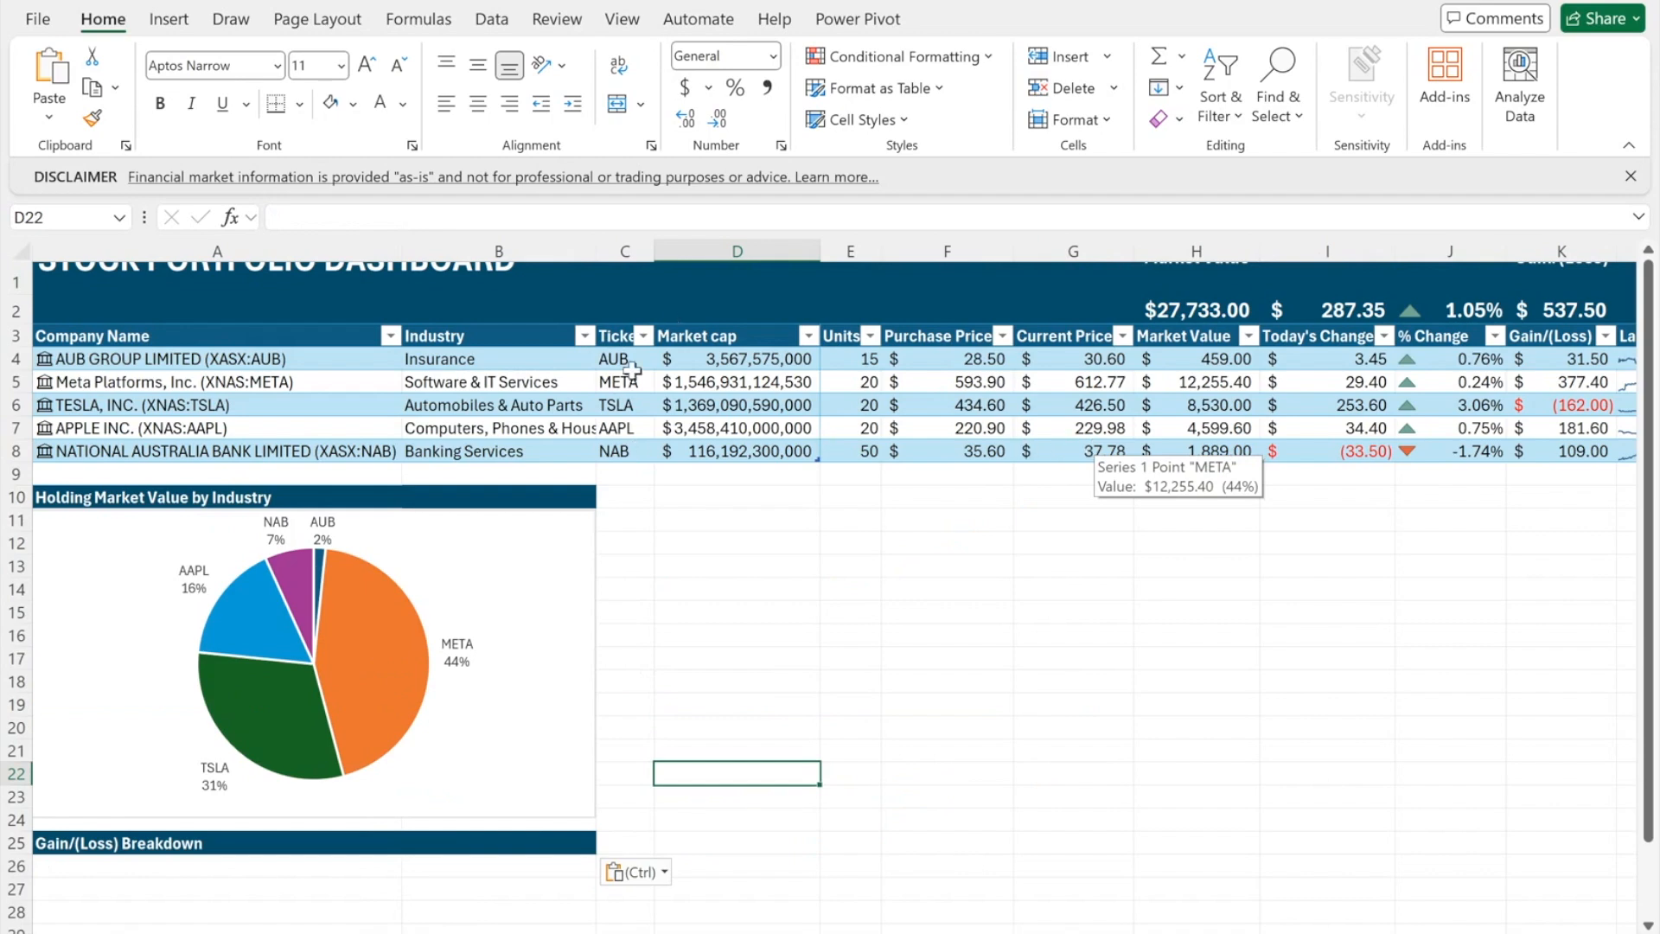
- Insert a clustered bar chart of tickers C4:C8 against Gain/(Loss) K4:K8
{"action": "left_click_drag", "start_coordinate": [631, 369], "coordinate": [635, 448]}
{"action": "left_click_drag", "start_coordinate": [1537, 359], "coordinate": [1548, 453]}
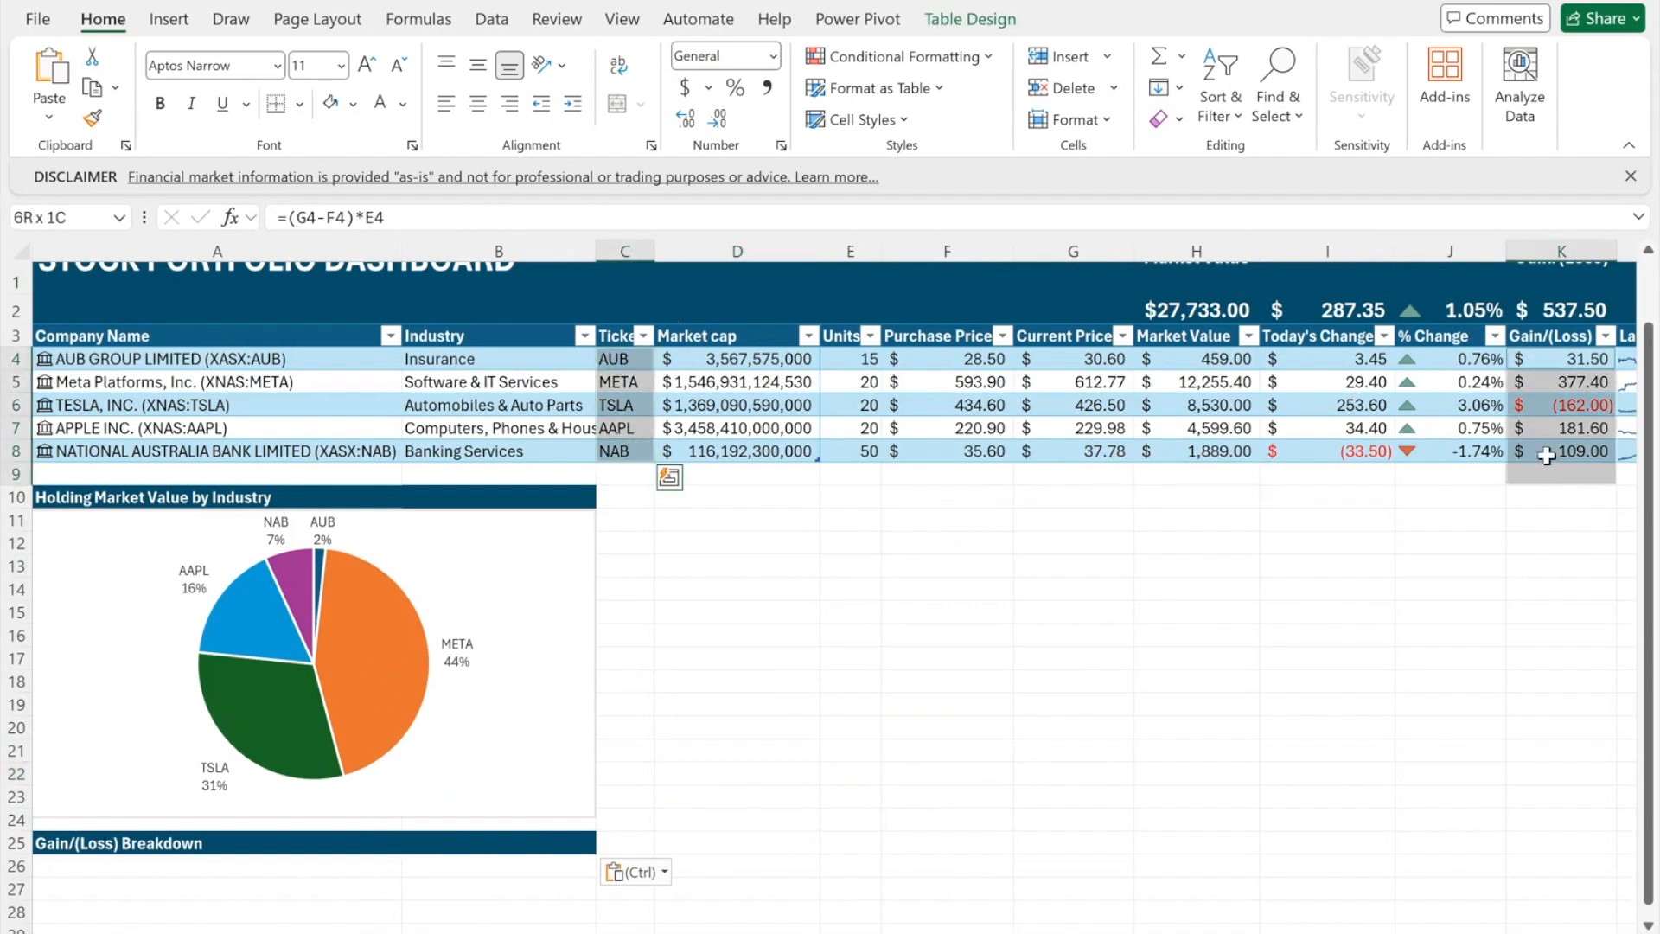
{"action": "left_click", "coordinate": [169, 21]}
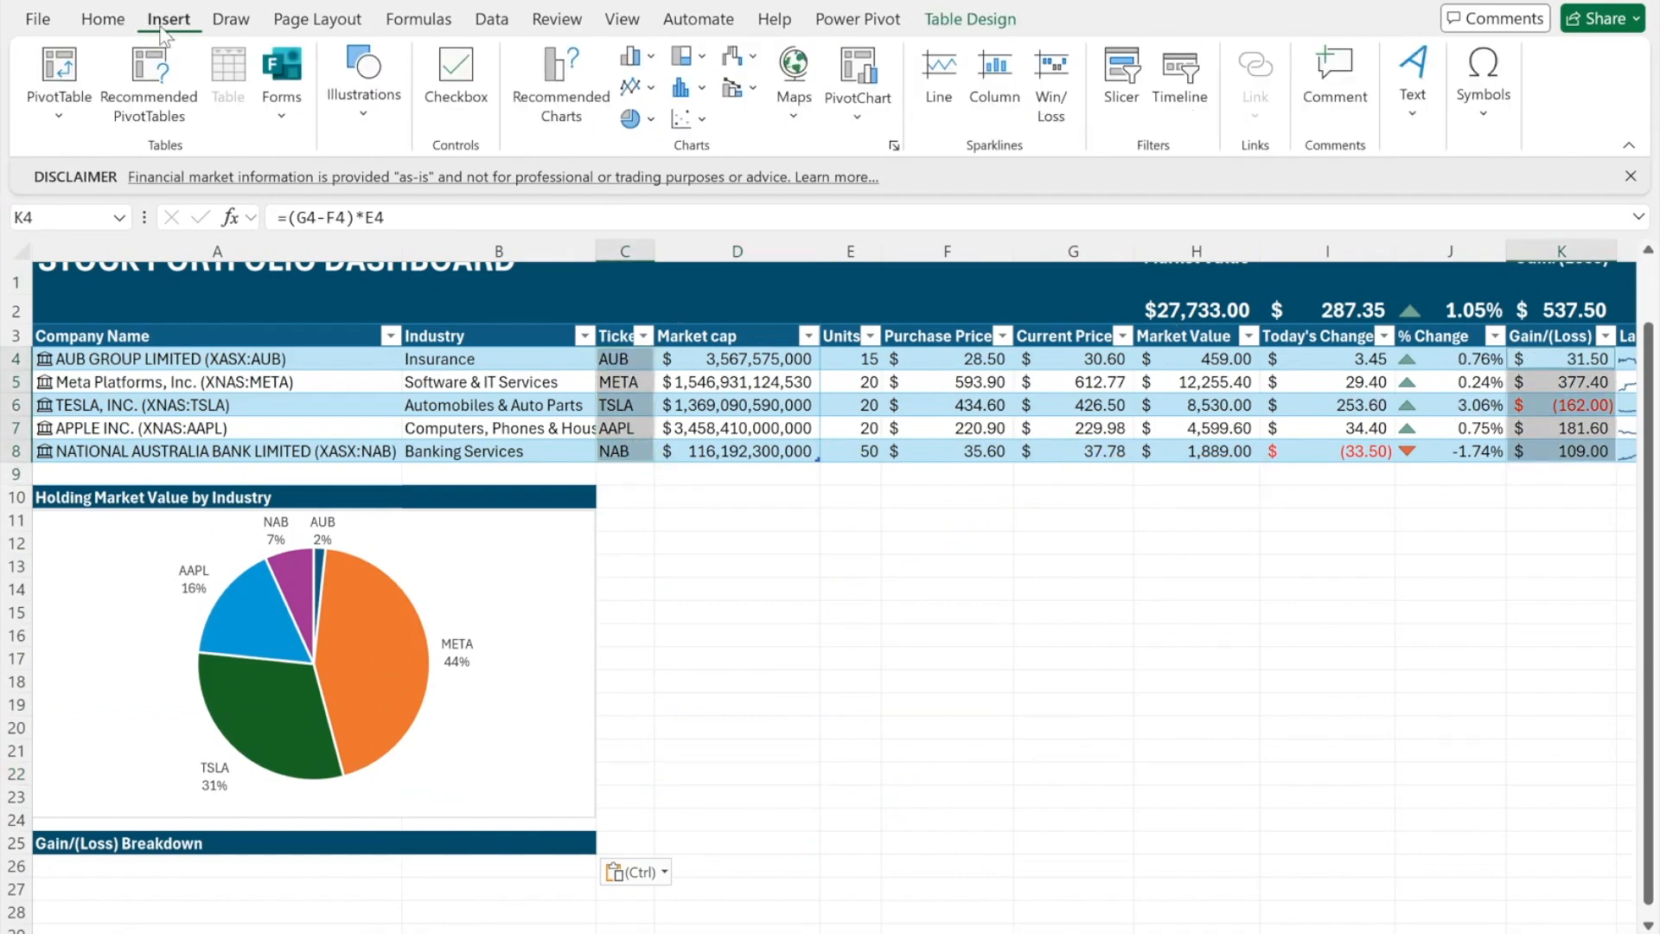
{"action": "left_click", "coordinate": [586, 85]}
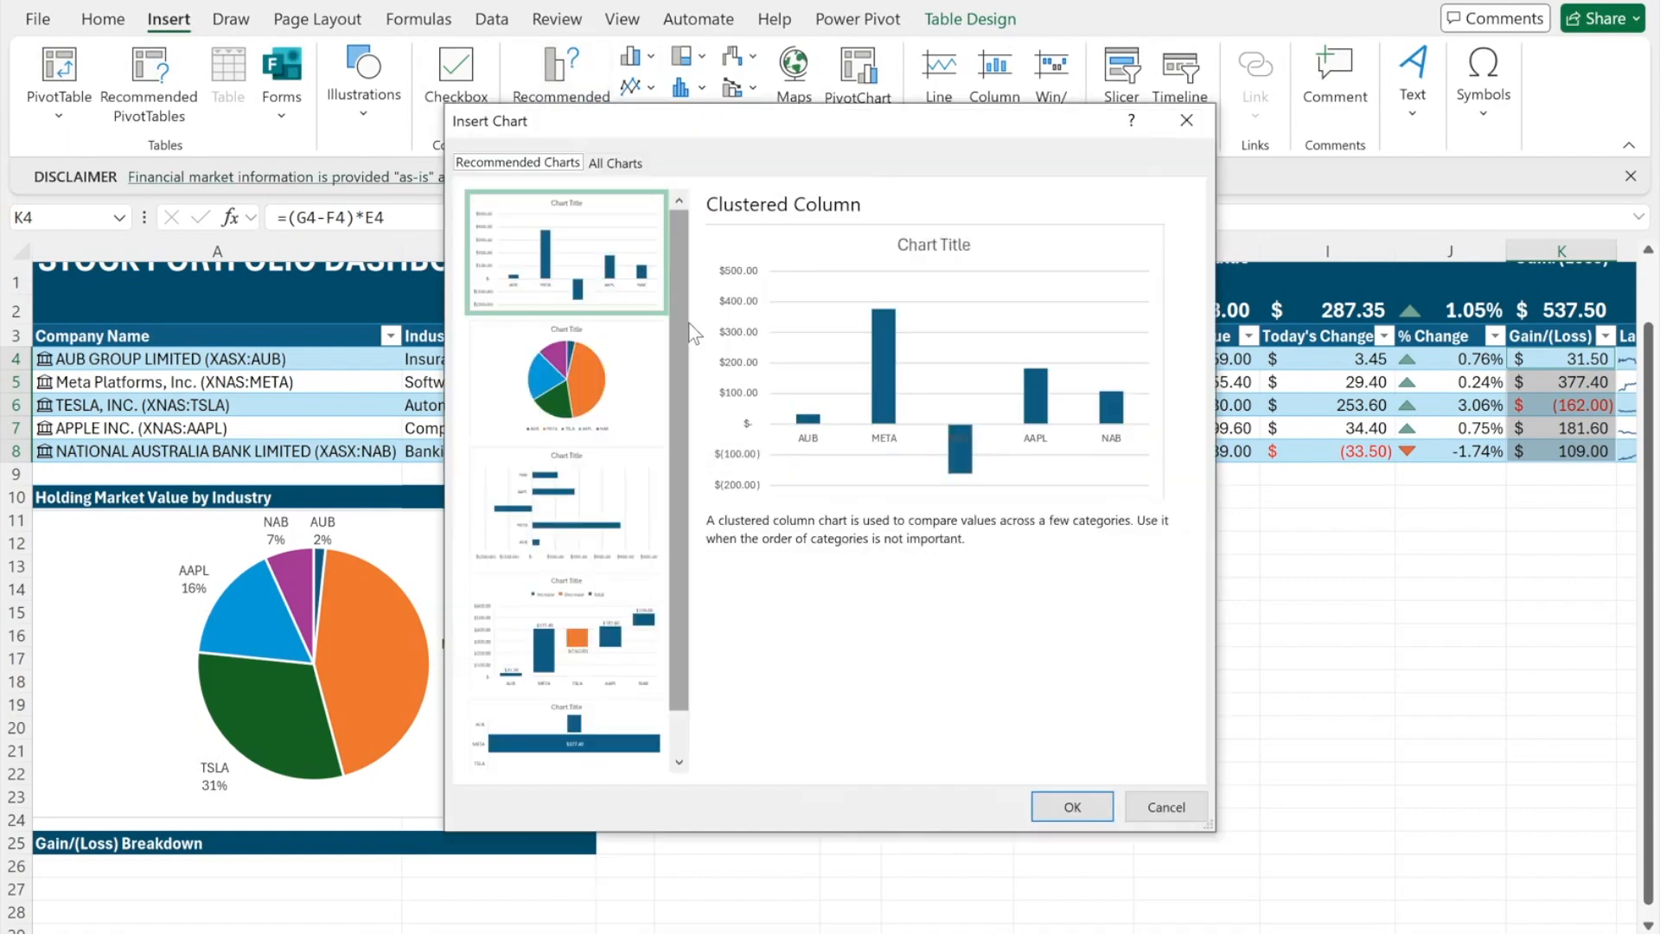
{"action": "left_click", "coordinate": [639, 467]}
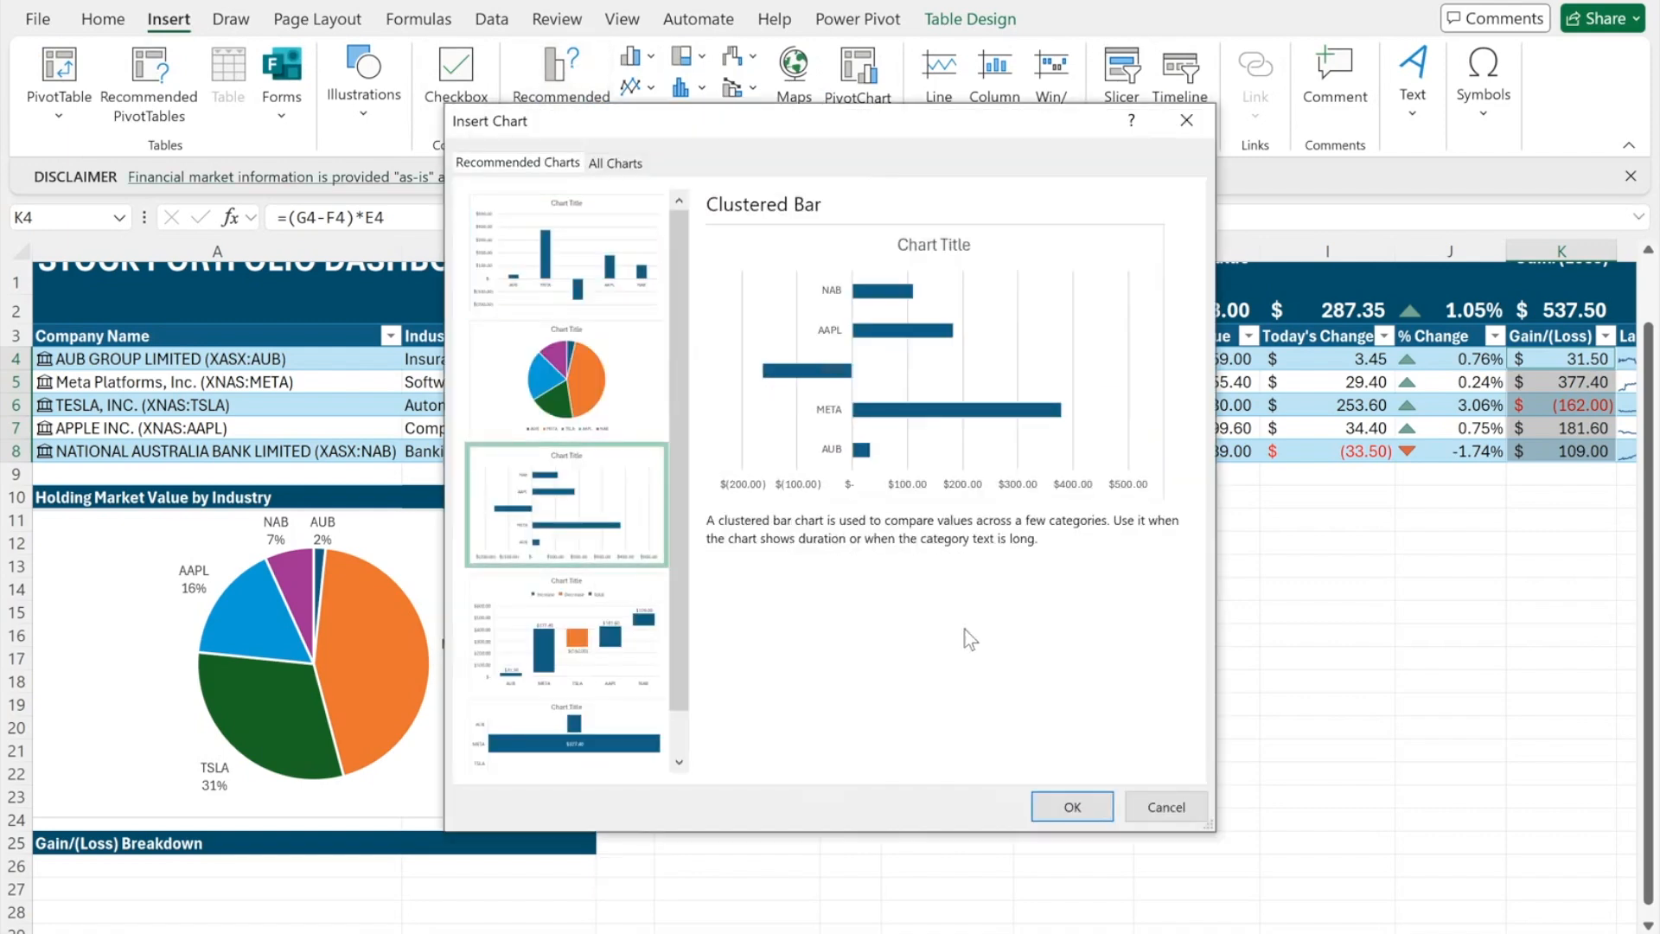
{"action": "left_click", "coordinate": [1072, 807]}
- Add data labels and fit the bar chart under the Gain/(Loss) Breakdown header
{"action": "scroll", "coordinate": [864, 605], "scroll_direction": "down", "scroll_amount": 2}
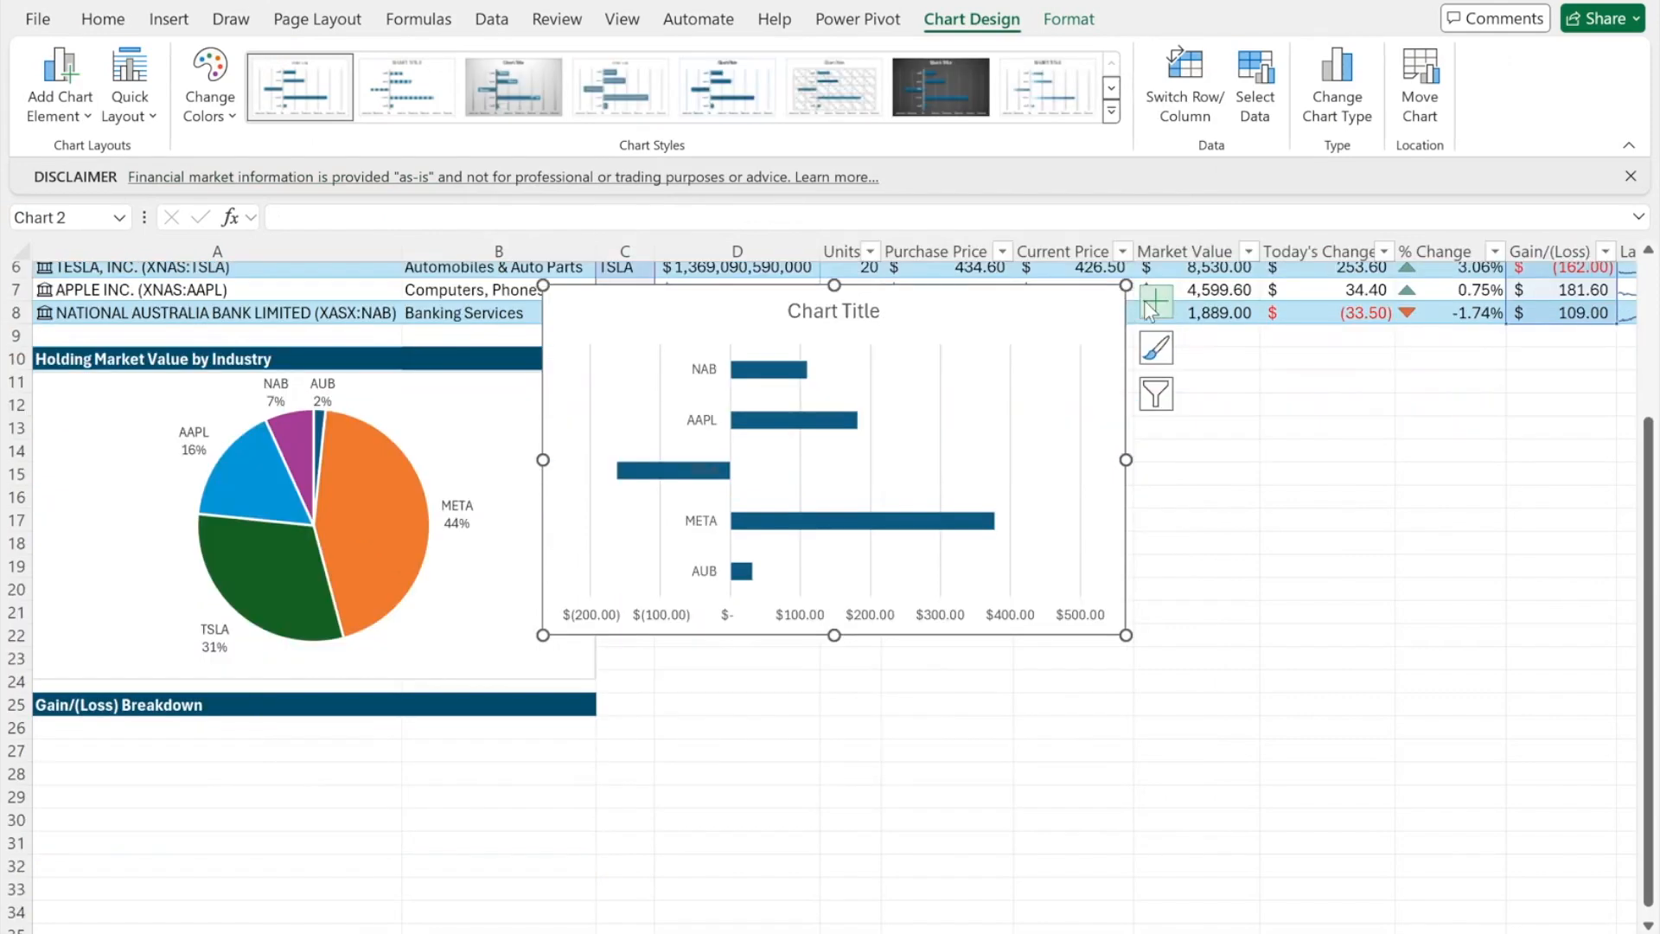
{"action": "left_click", "coordinate": [1155, 301]}
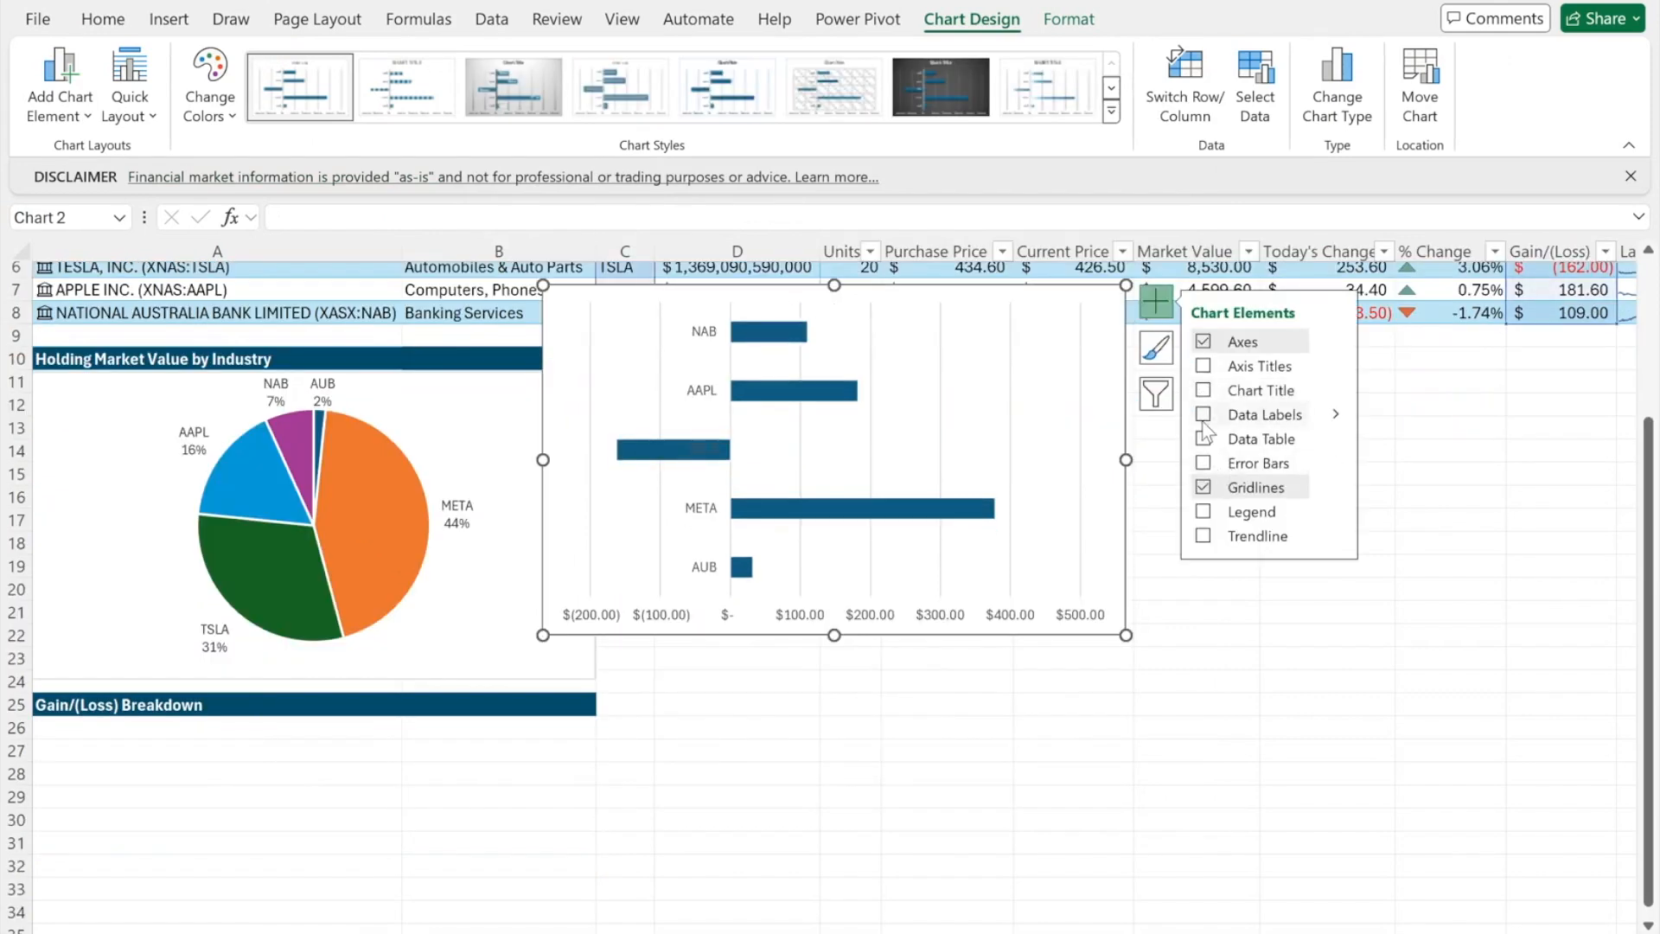
{"action": "left_click", "coordinate": [1203, 415]}
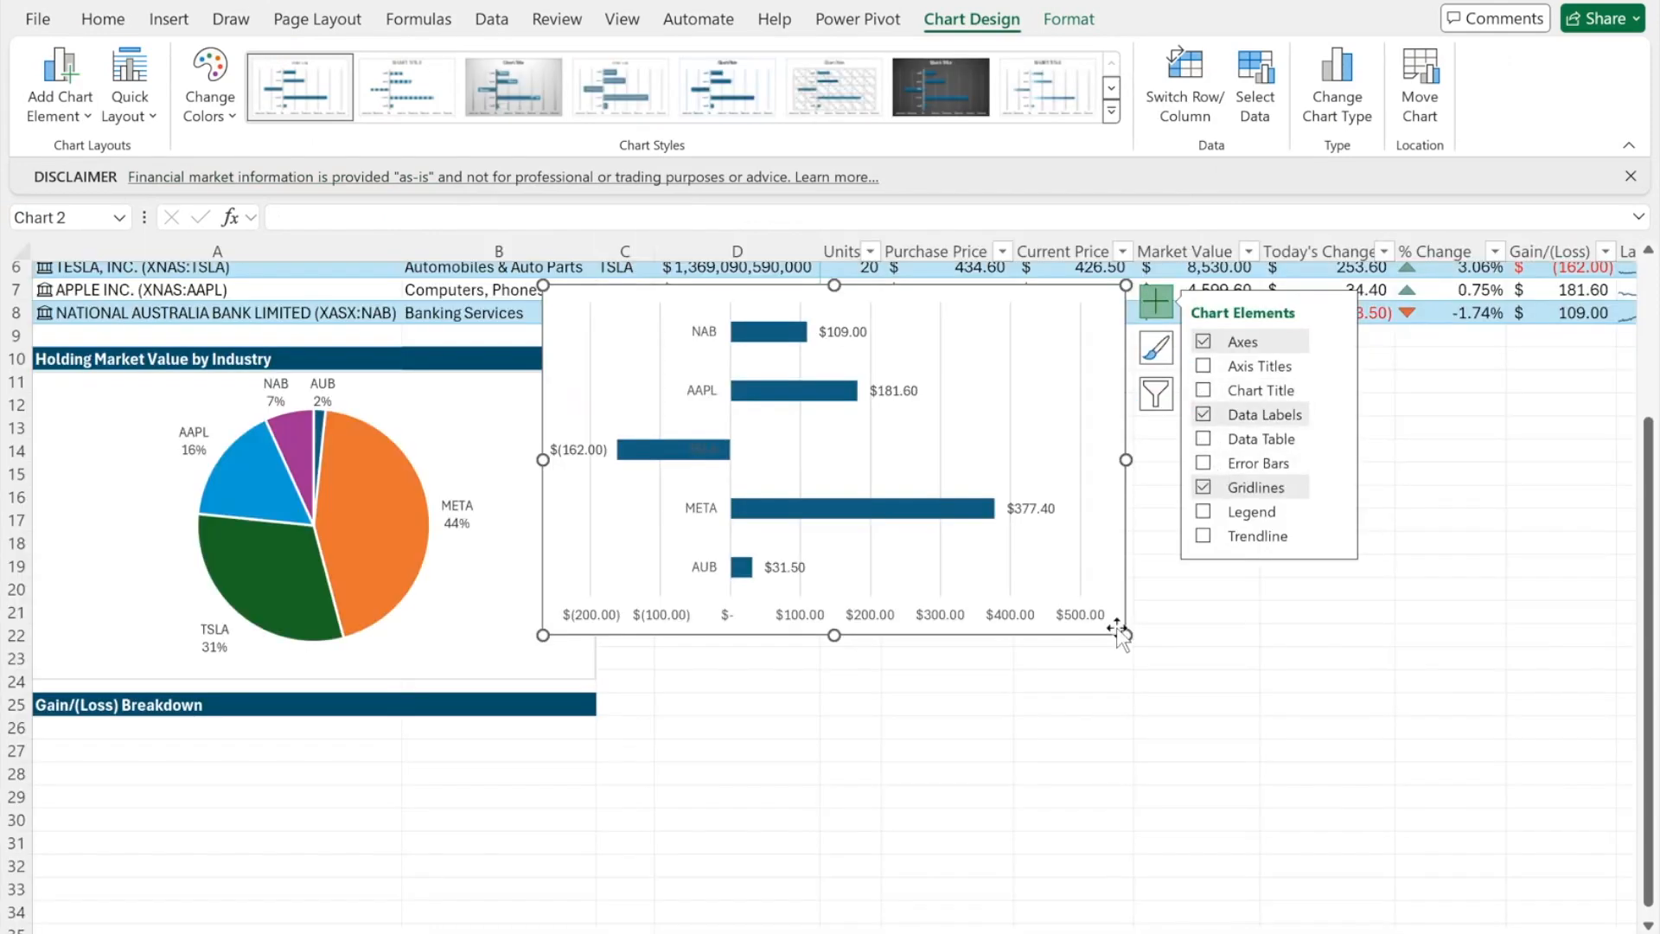
{"action": "left_click_drag", "start_coordinate": [910, 301], "coordinate": [530, 641]}
{"action": "left_click_drag", "start_coordinate": [584, 812], "coordinate": [596, 815]}
- Set the bar chart's border and fill to none
{"action": "double_click", "coordinate": [574, 537]}
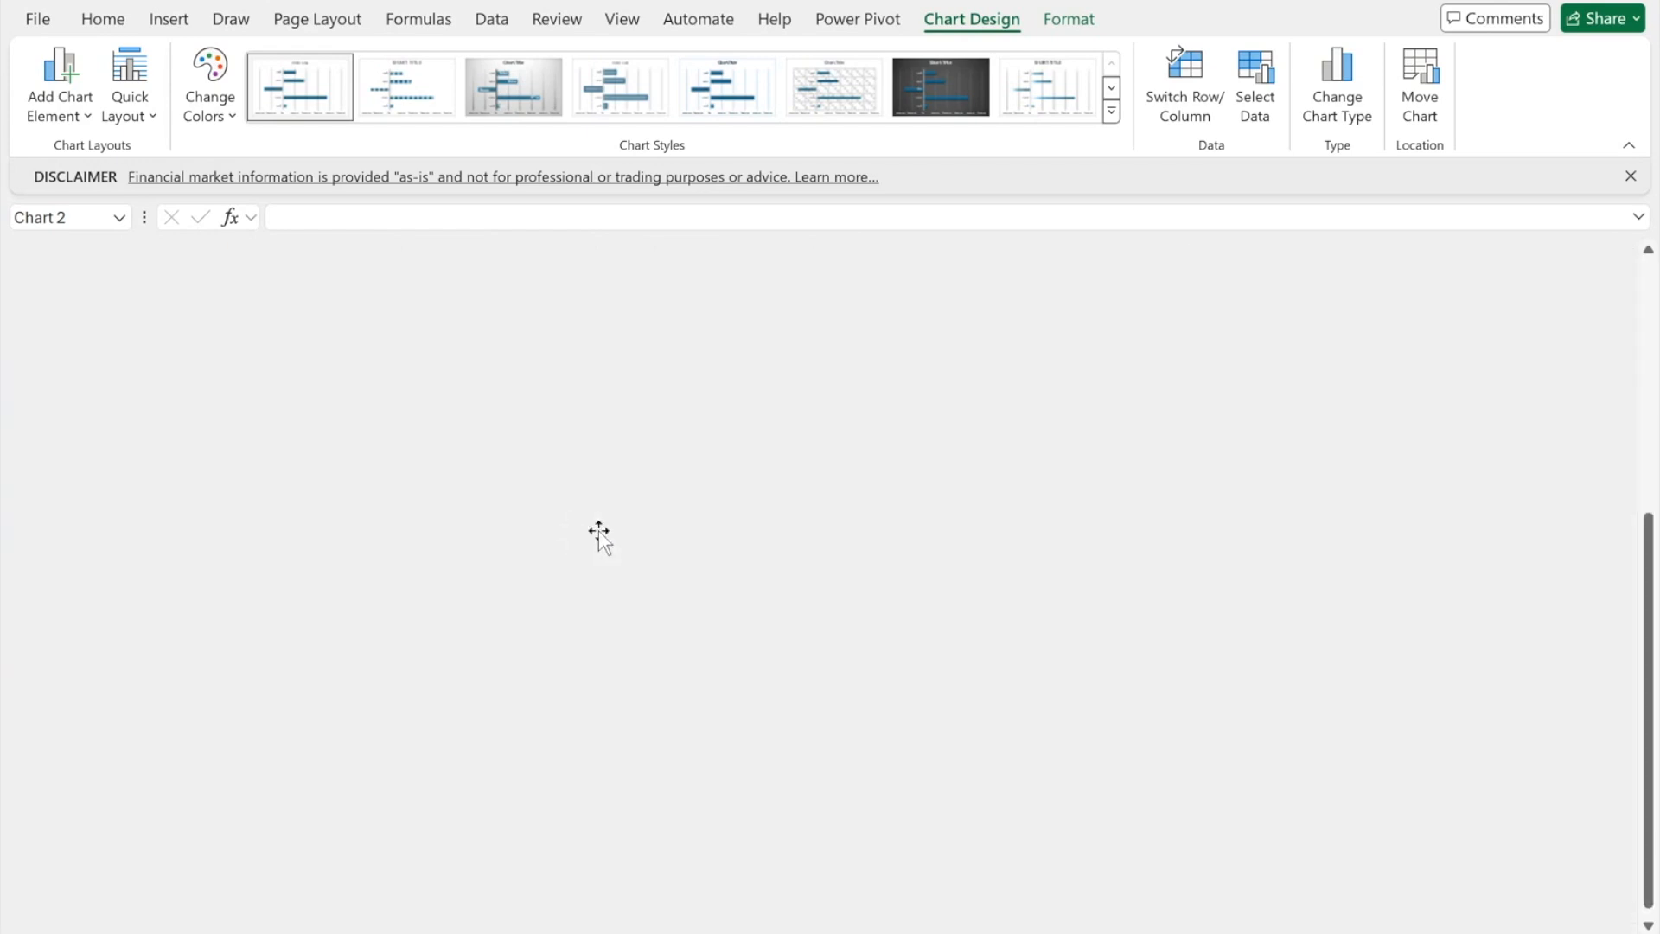
{"action": "left_click", "coordinate": [1364, 453]}
{"action": "scroll", "coordinate": [1425, 624], "scroll_direction": "down", "scroll_amount": 2}
{"action": "scroll", "coordinate": [1425, 624], "scroll_direction": "up", "scroll_amount": 2}
{"action": "left_click", "coordinate": [1360, 490]}
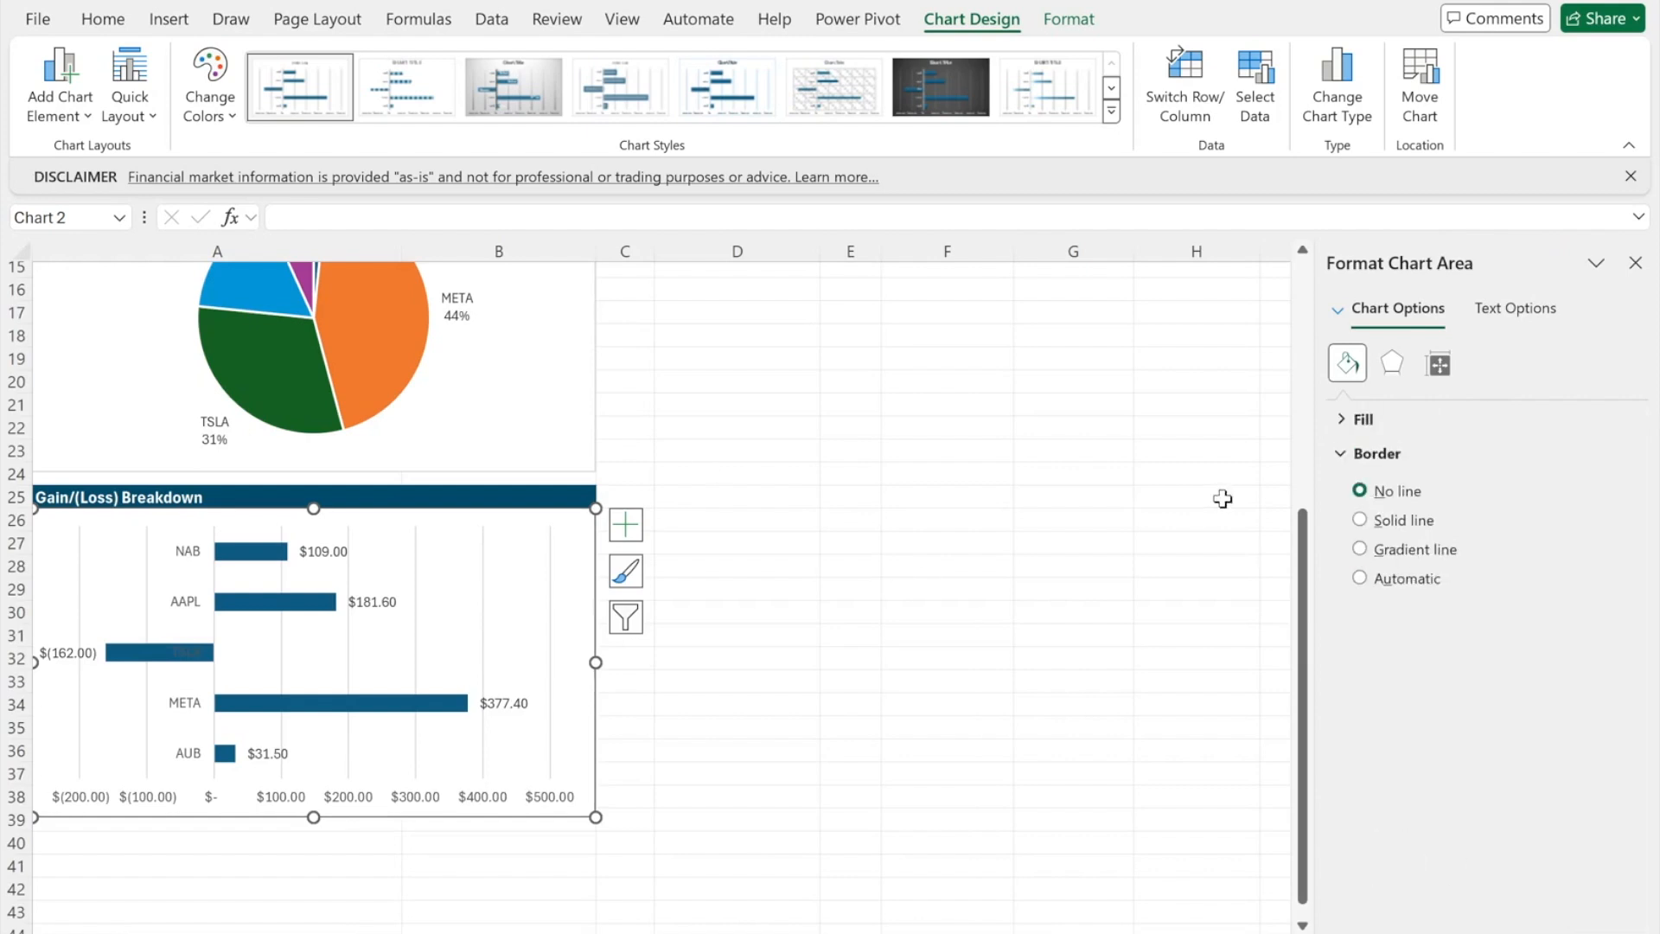
{"action": "left_click", "coordinate": [1350, 420]}
{"action": "left_click", "coordinate": [1382, 459]}
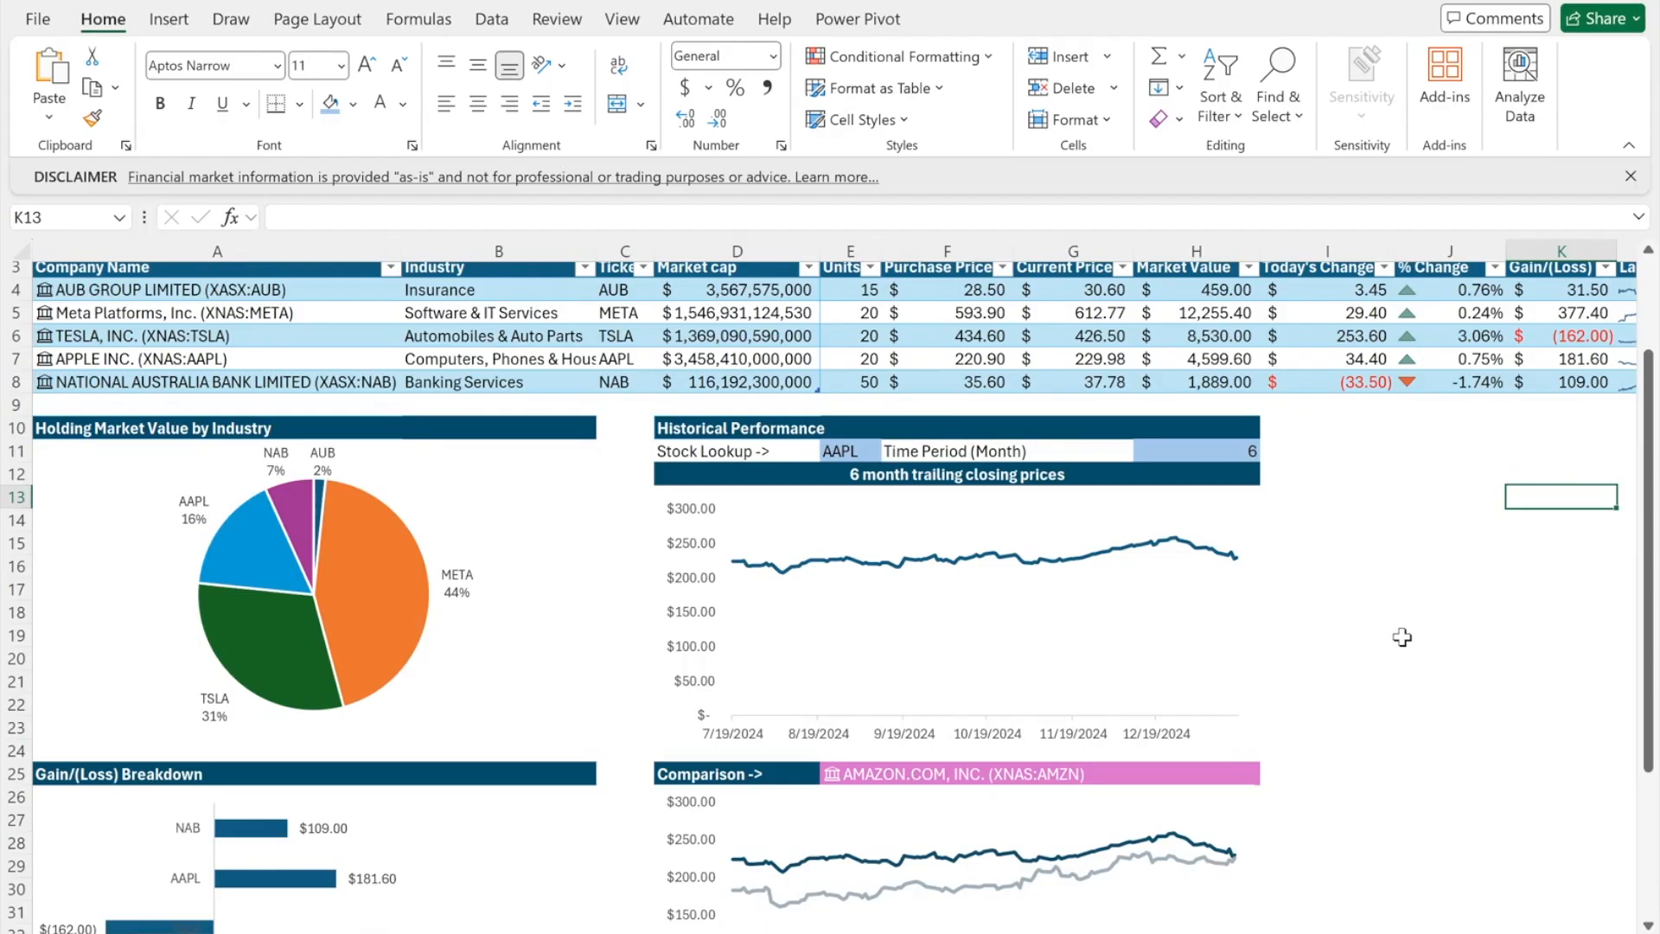
- Switch the Stock Lookup ticker in E11 to META, then AAPL, then AUB
{"action": "left_click", "coordinate": [845, 450]}
{"action": "left_click", "coordinate": [892, 456]}
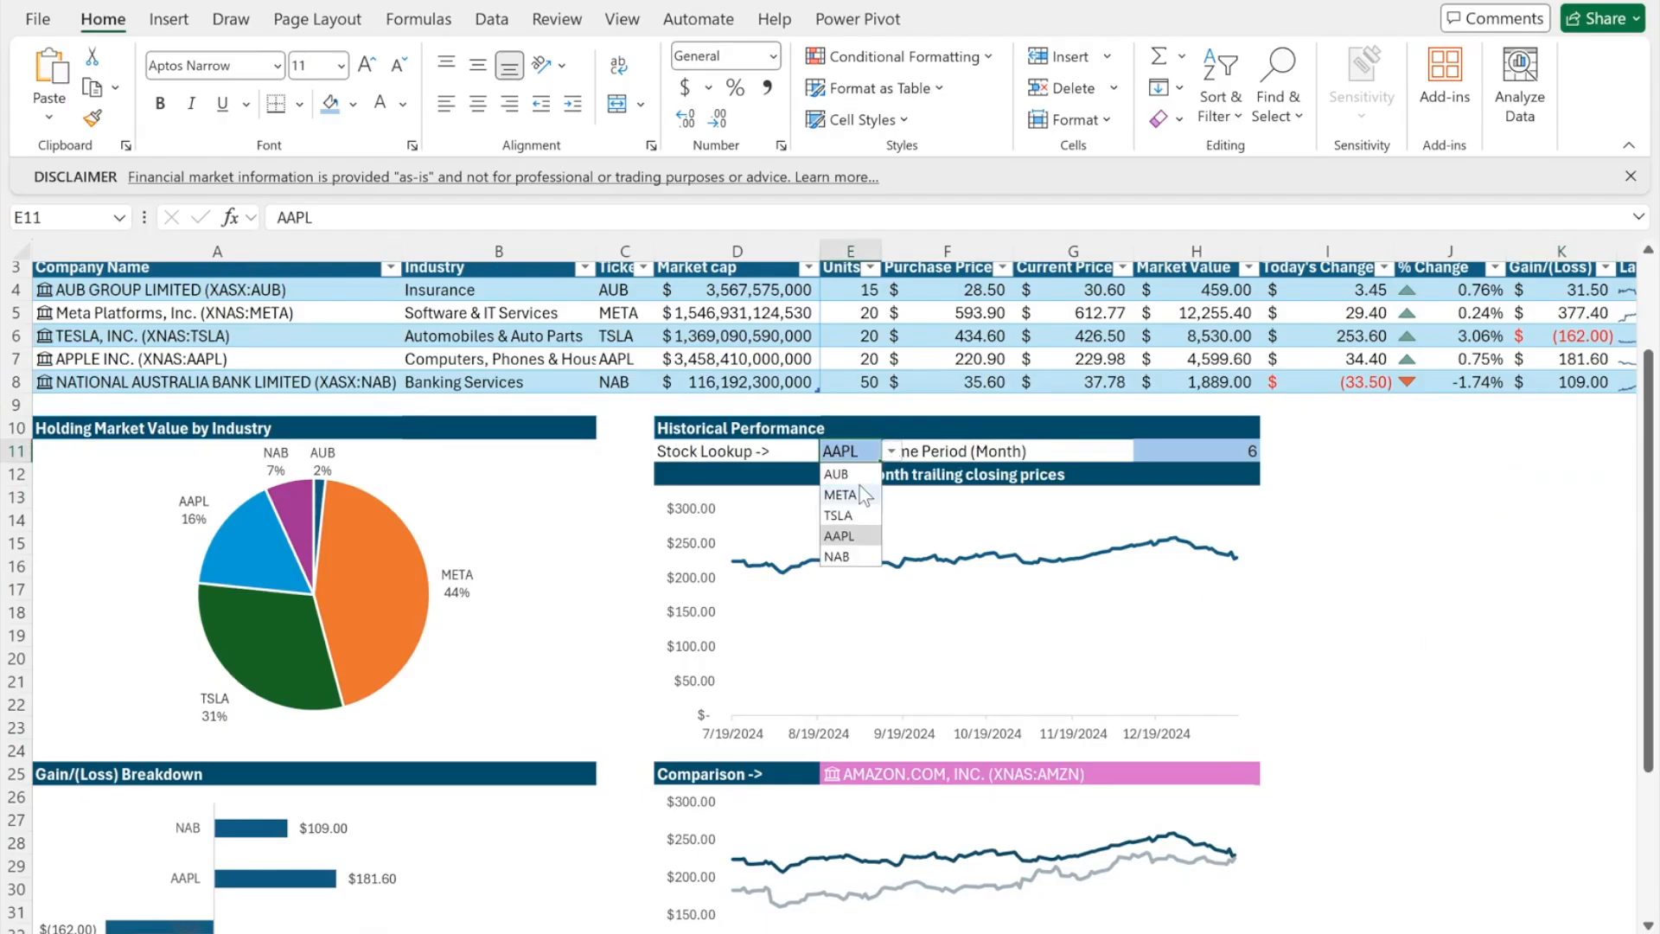
{"action": "left_click", "coordinate": [864, 495]}
{"action": "scroll", "coordinate": [884, 506], "scroll_direction": "down", "scroll_amount": 2}
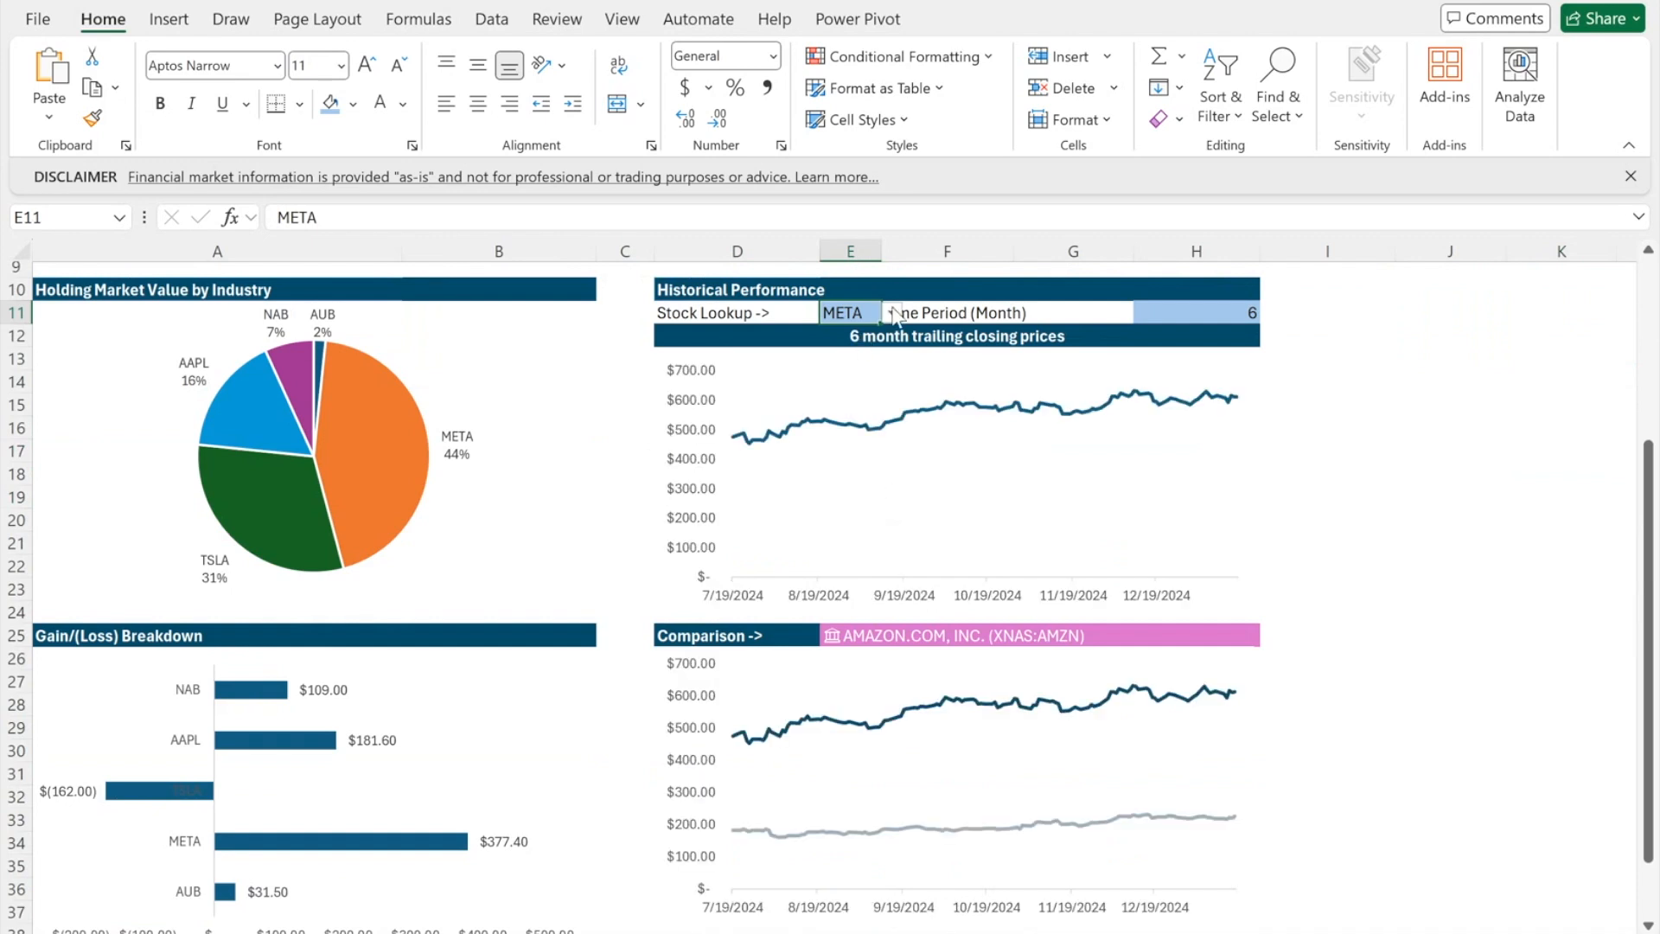
{"action": "left_click", "coordinate": [892, 313]}
{"action": "left_click", "coordinate": [851, 397]}
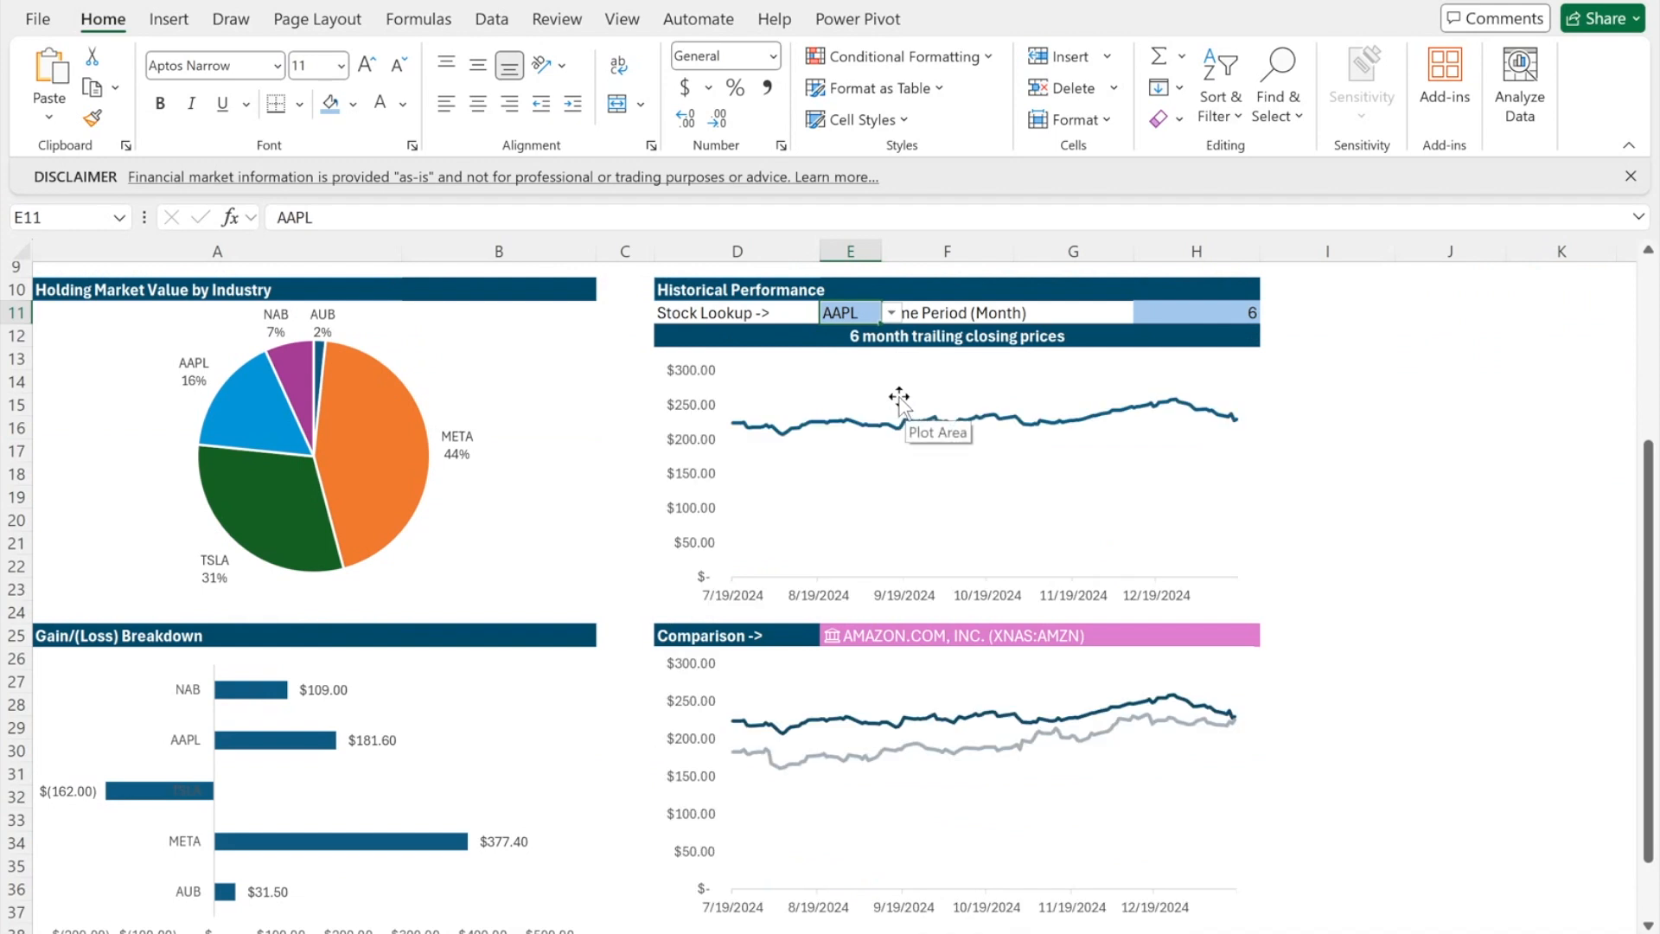
{"action": "left_click", "coordinate": [889, 313]}
{"action": "left_click", "coordinate": [878, 337]}
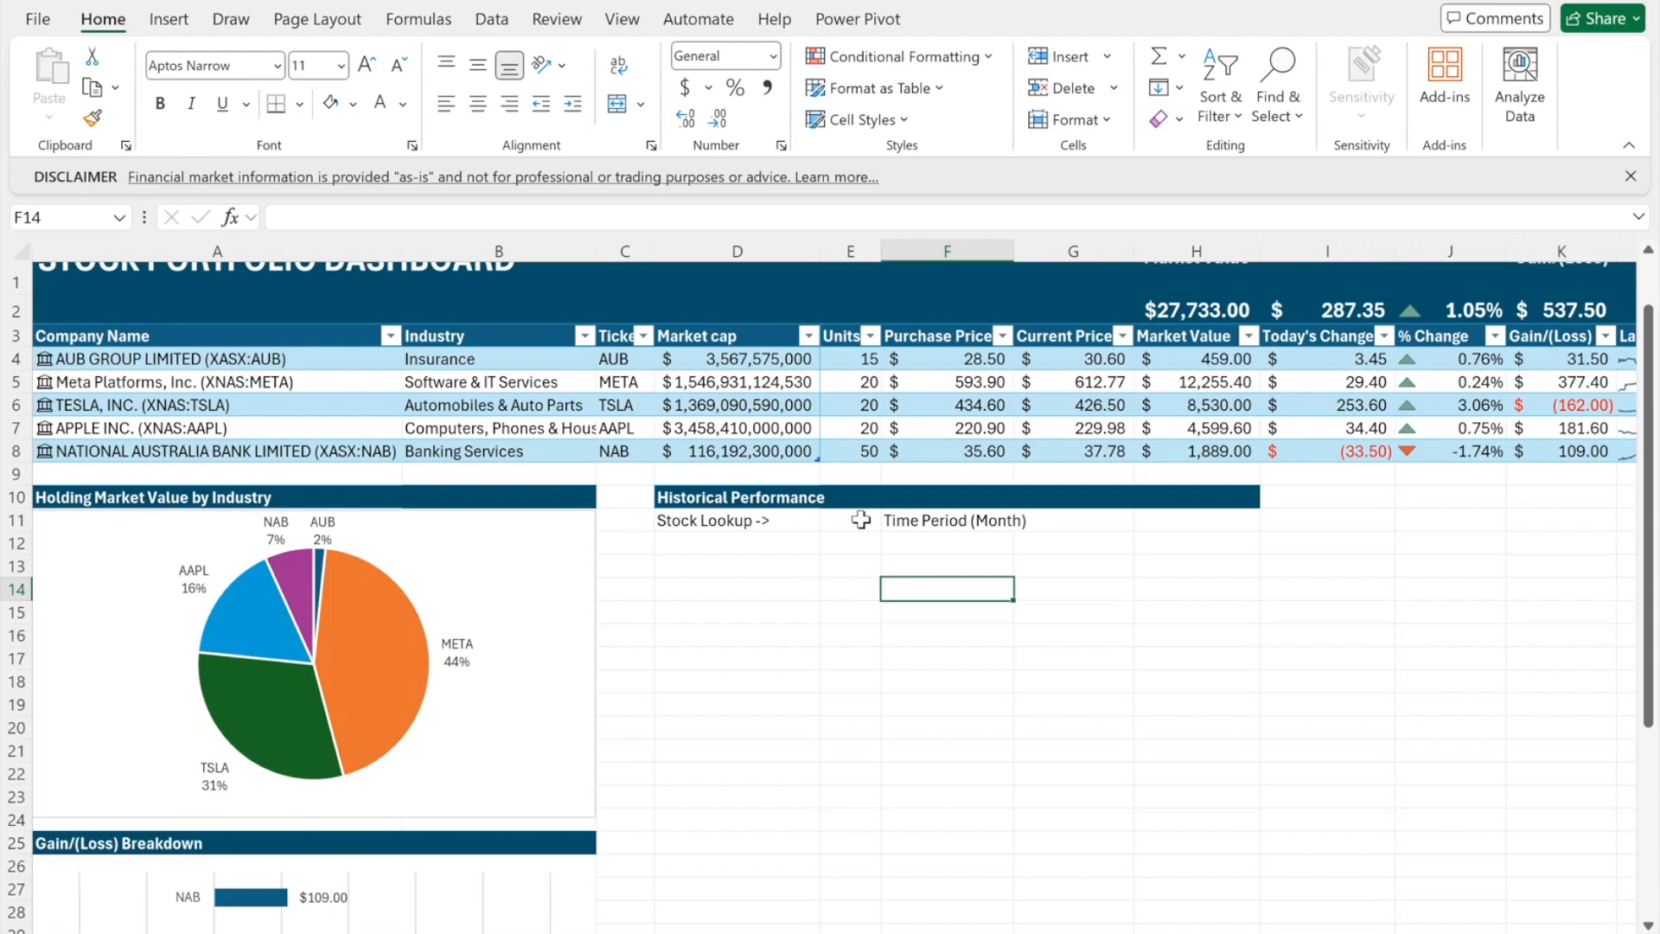
- Give E11 a list dropdown sourced from tickers C4:C8 and select AUB
{"action": "left_click", "coordinate": [860, 519]}
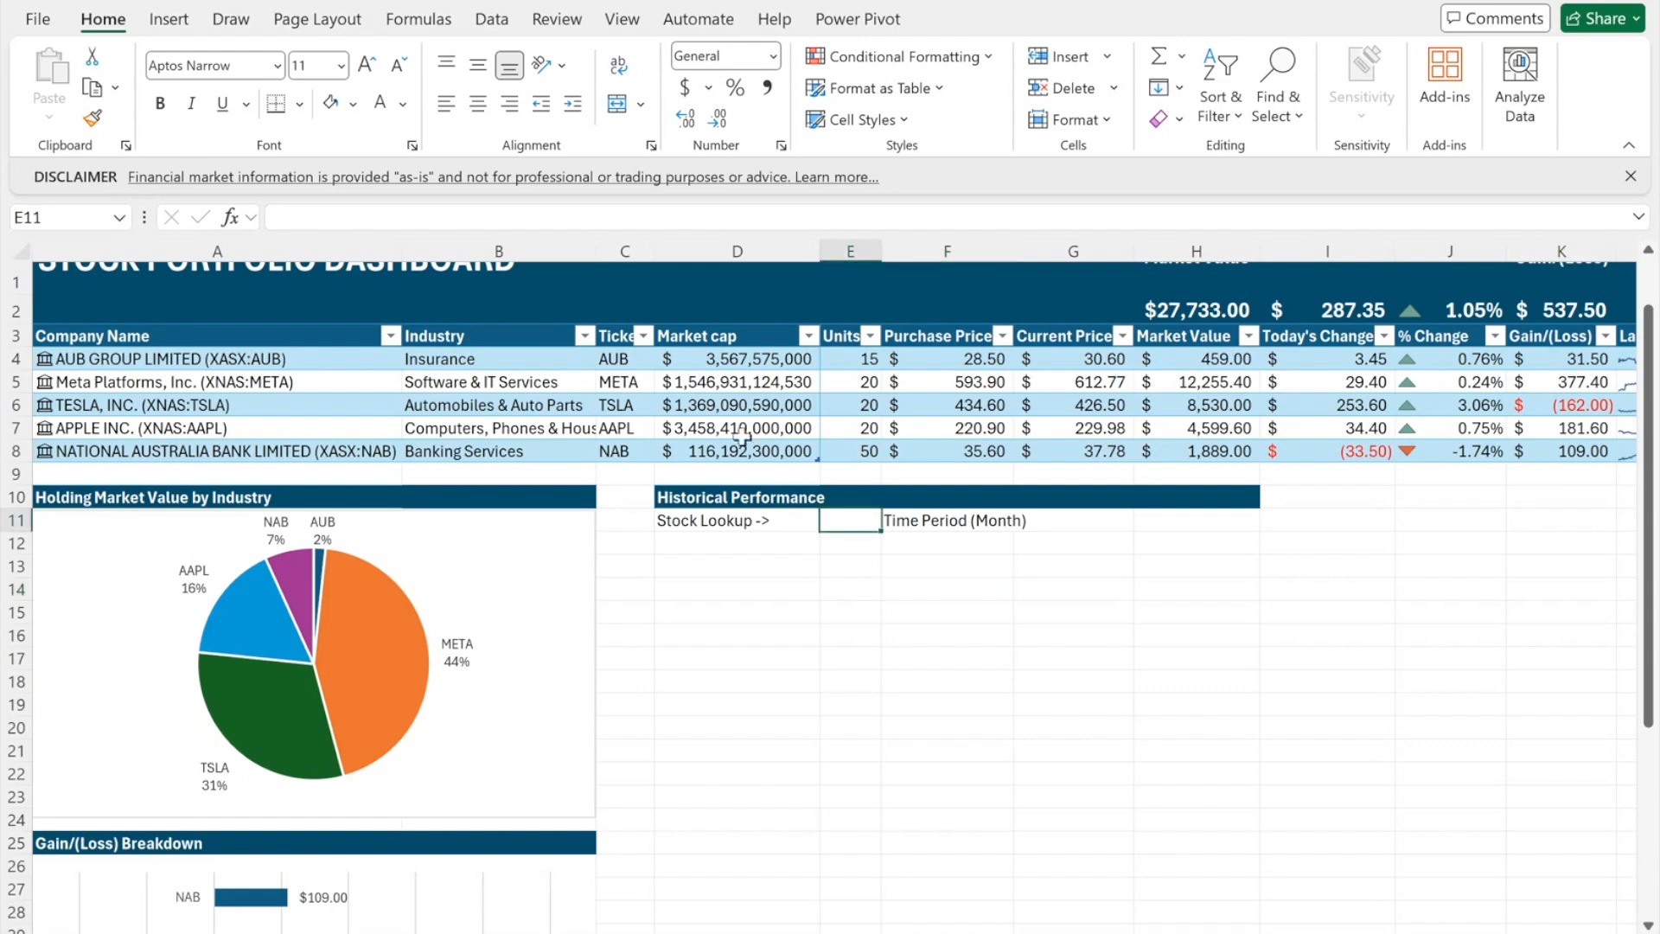
{"action": "left_click", "coordinate": [506, 19]}
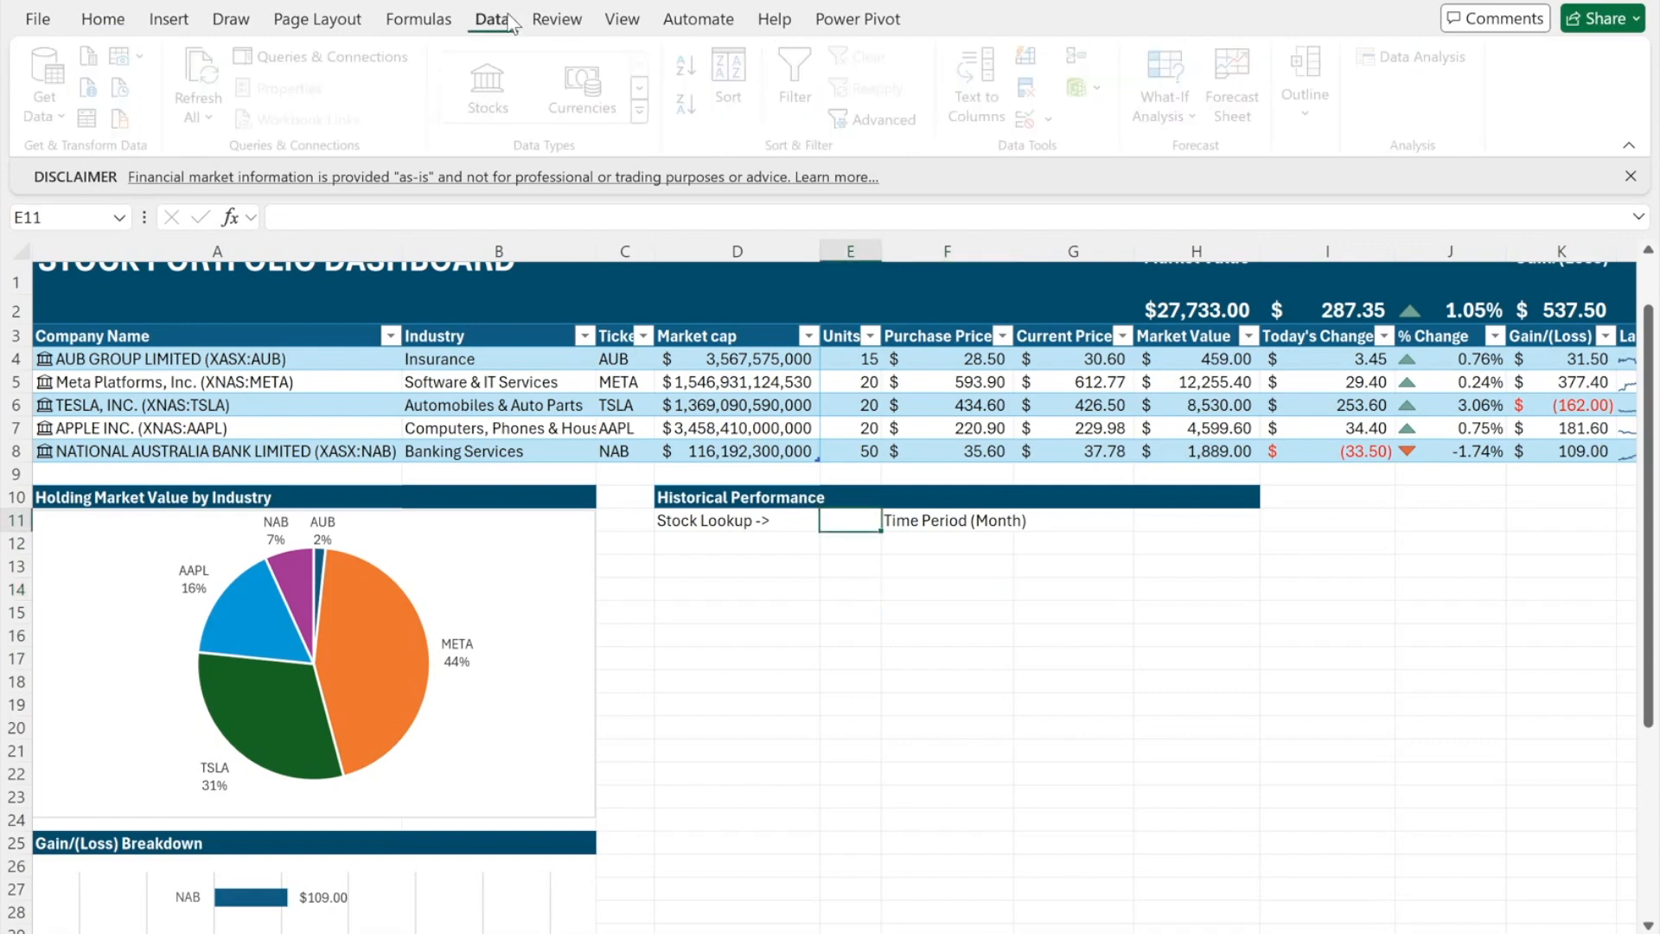
{"action": "left_click", "coordinate": [1053, 118]}
{"action": "left_click", "coordinate": [1059, 159]}
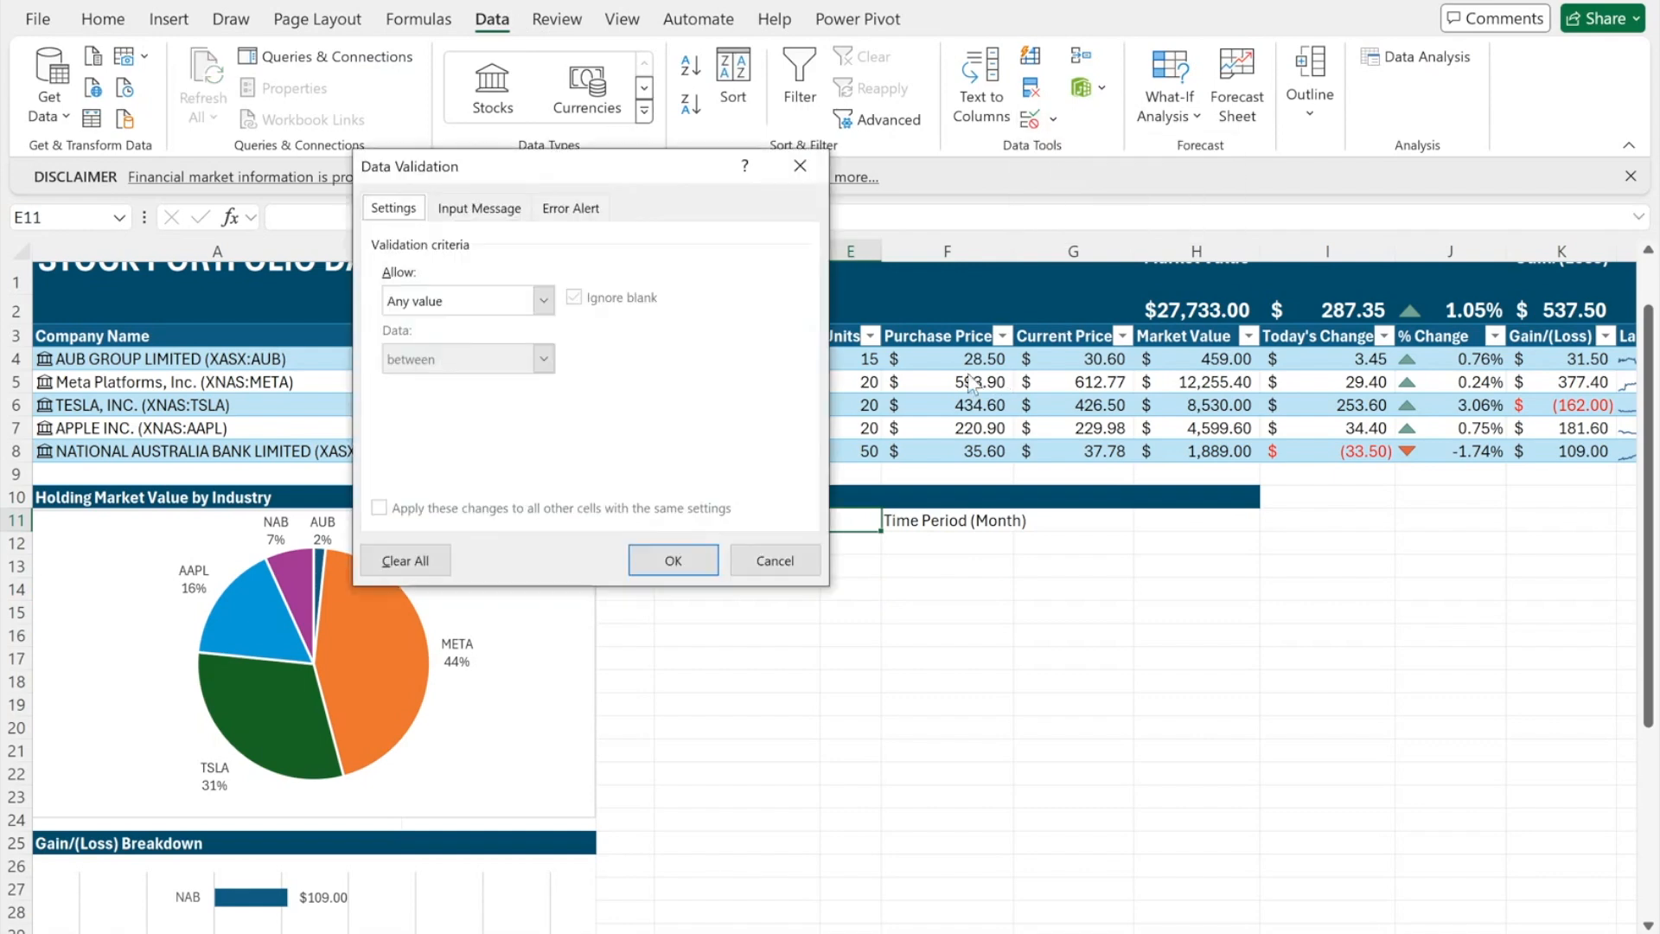
{"action": "left_click", "coordinate": [542, 300]}
{"action": "left_click", "coordinate": [453, 382]}
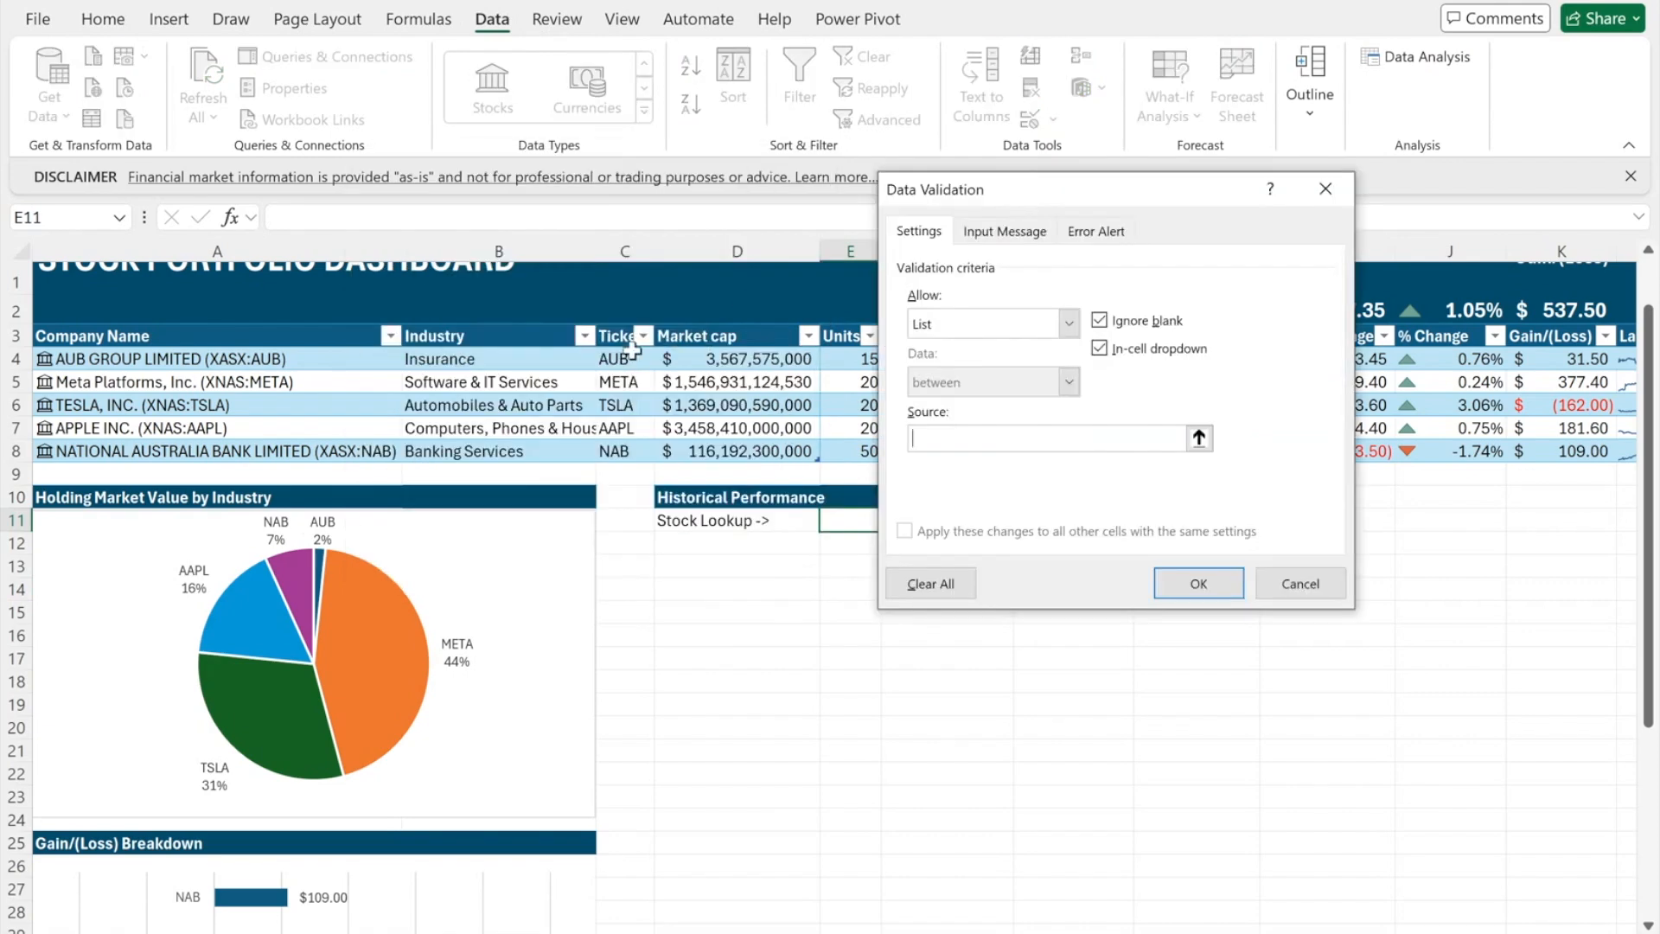
{"action": "left_click_drag", "start_coordinate": [633, 358], "coordinate": [630, 450]}
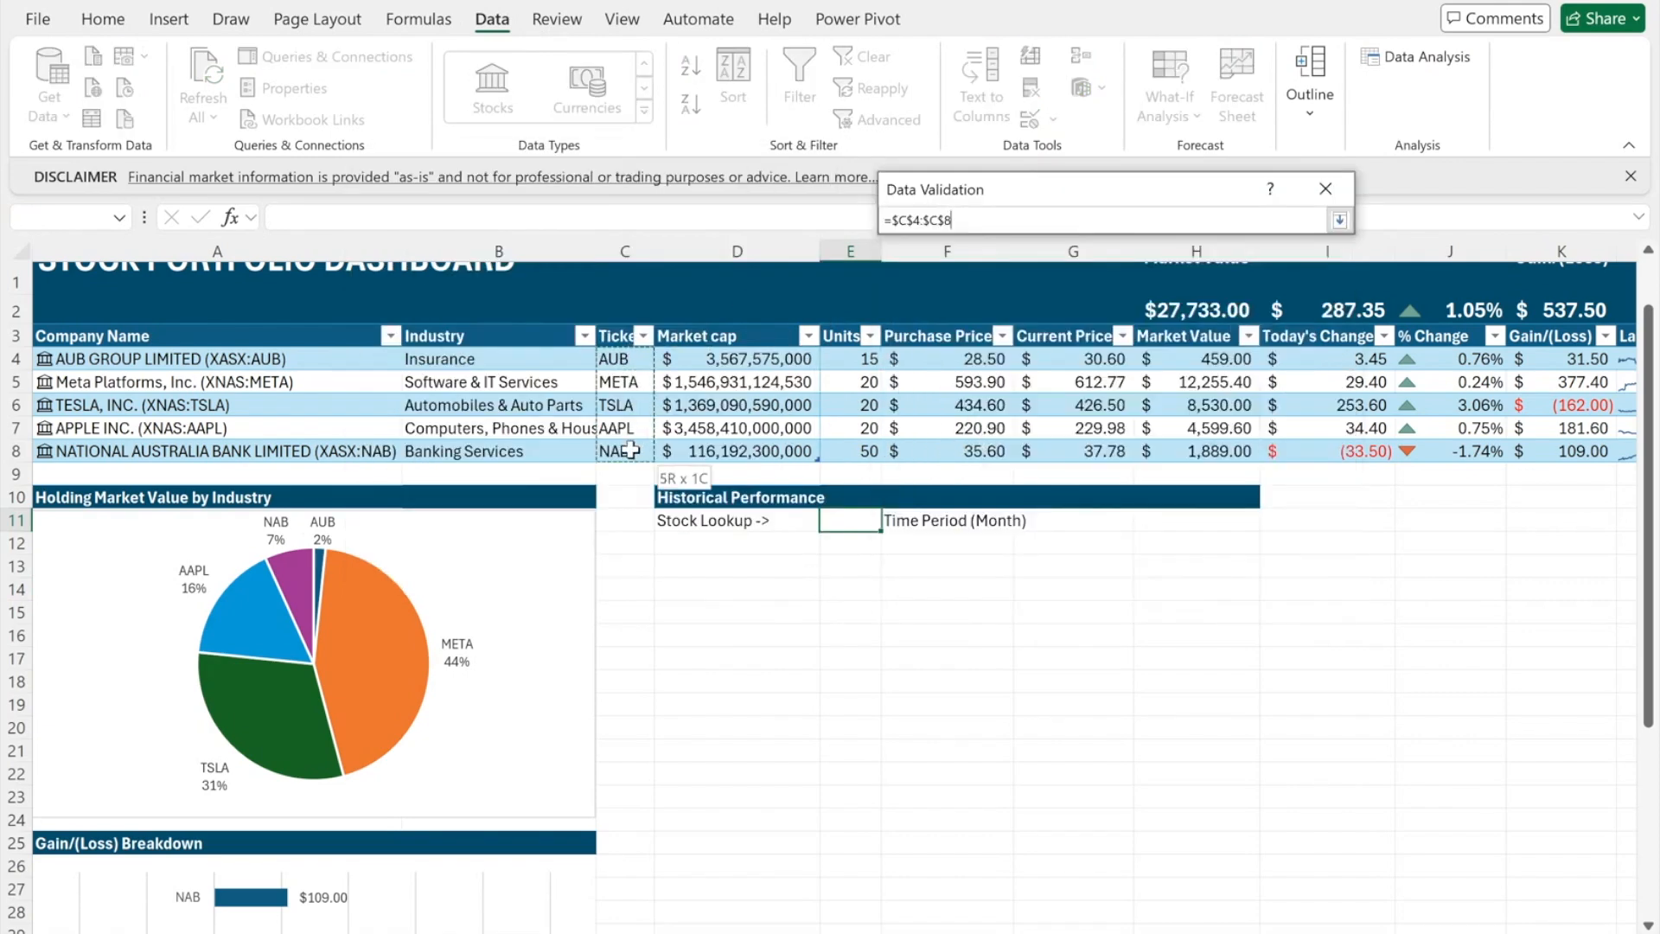
{"action": "key", "text": "Return"}
{"action": "left_click", "coordinate": [1197, 588]}
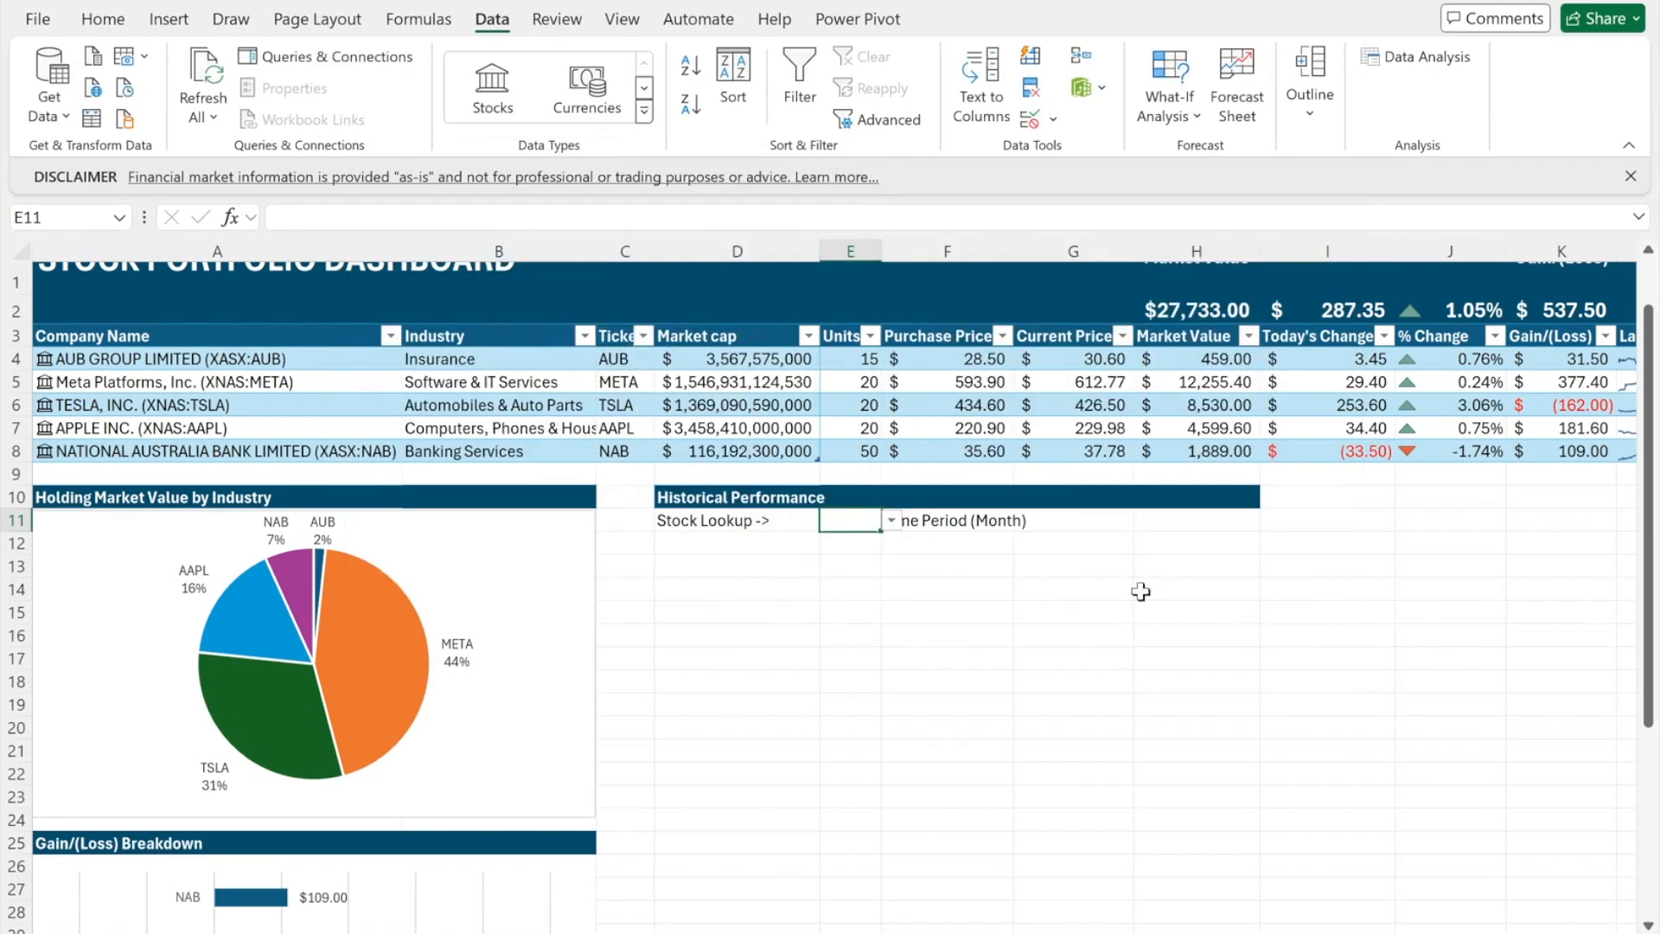
{"action": "left_click", "coordinate": [891, 520]}
{"action": "left_click", "coordinate": [867, 542]}
- Give H11 a list dropdown of 1,3,6,12 months and set it to 3
{"action": "left_click", "coordinate": [1159, 520]}
{"action": "left_click", "coordinate": [1053, 119]}
{"action": "left_click", "coordinate": [1049, 152]}
{"action": "left_click", "coordinate": [1059, 323]}
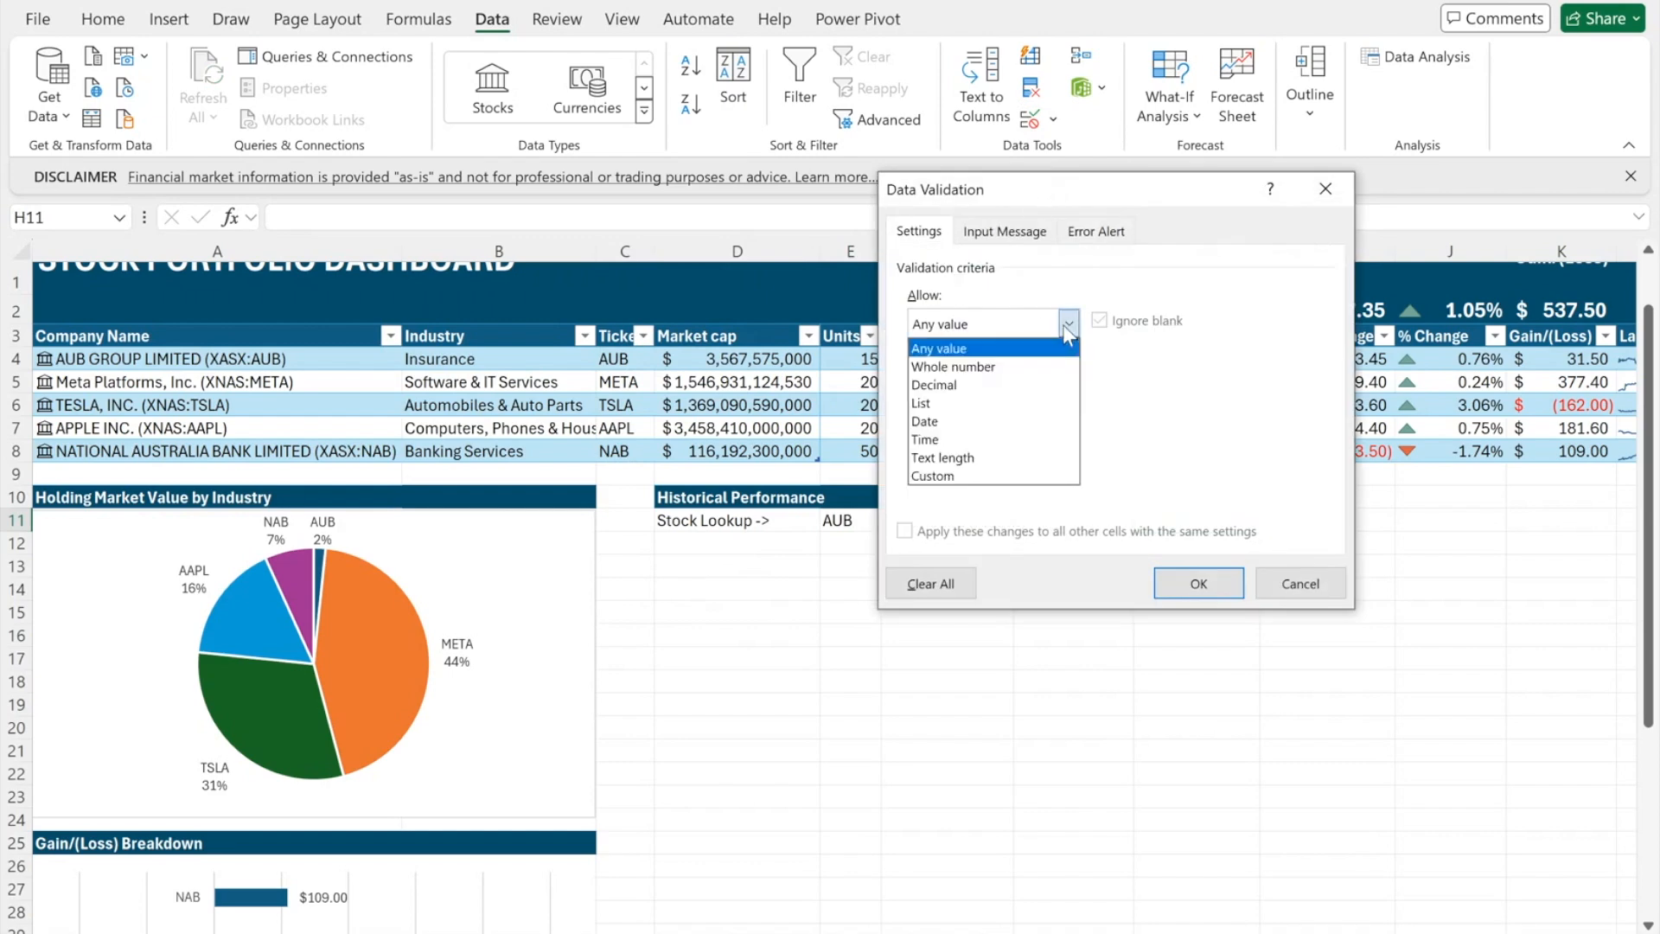
{"action": "left_click", "coordinate": [1034, 407]}
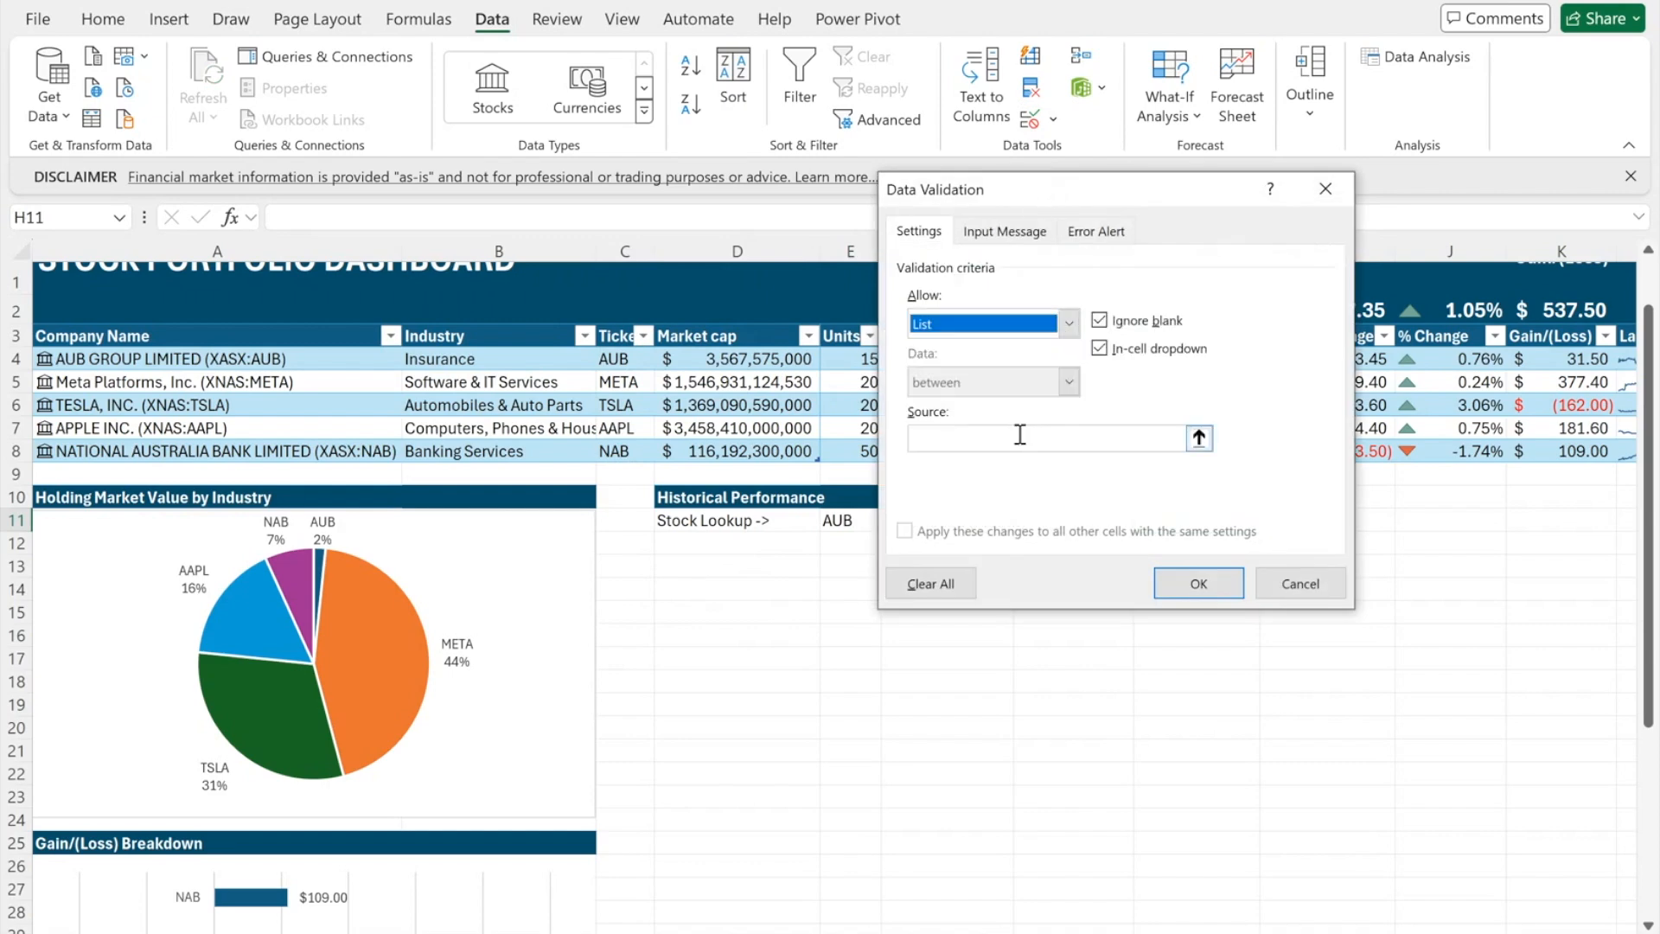
{"action": "left_click", "coordinate": [1019, 439]}
{"action": "type", "text": "1,3,"}
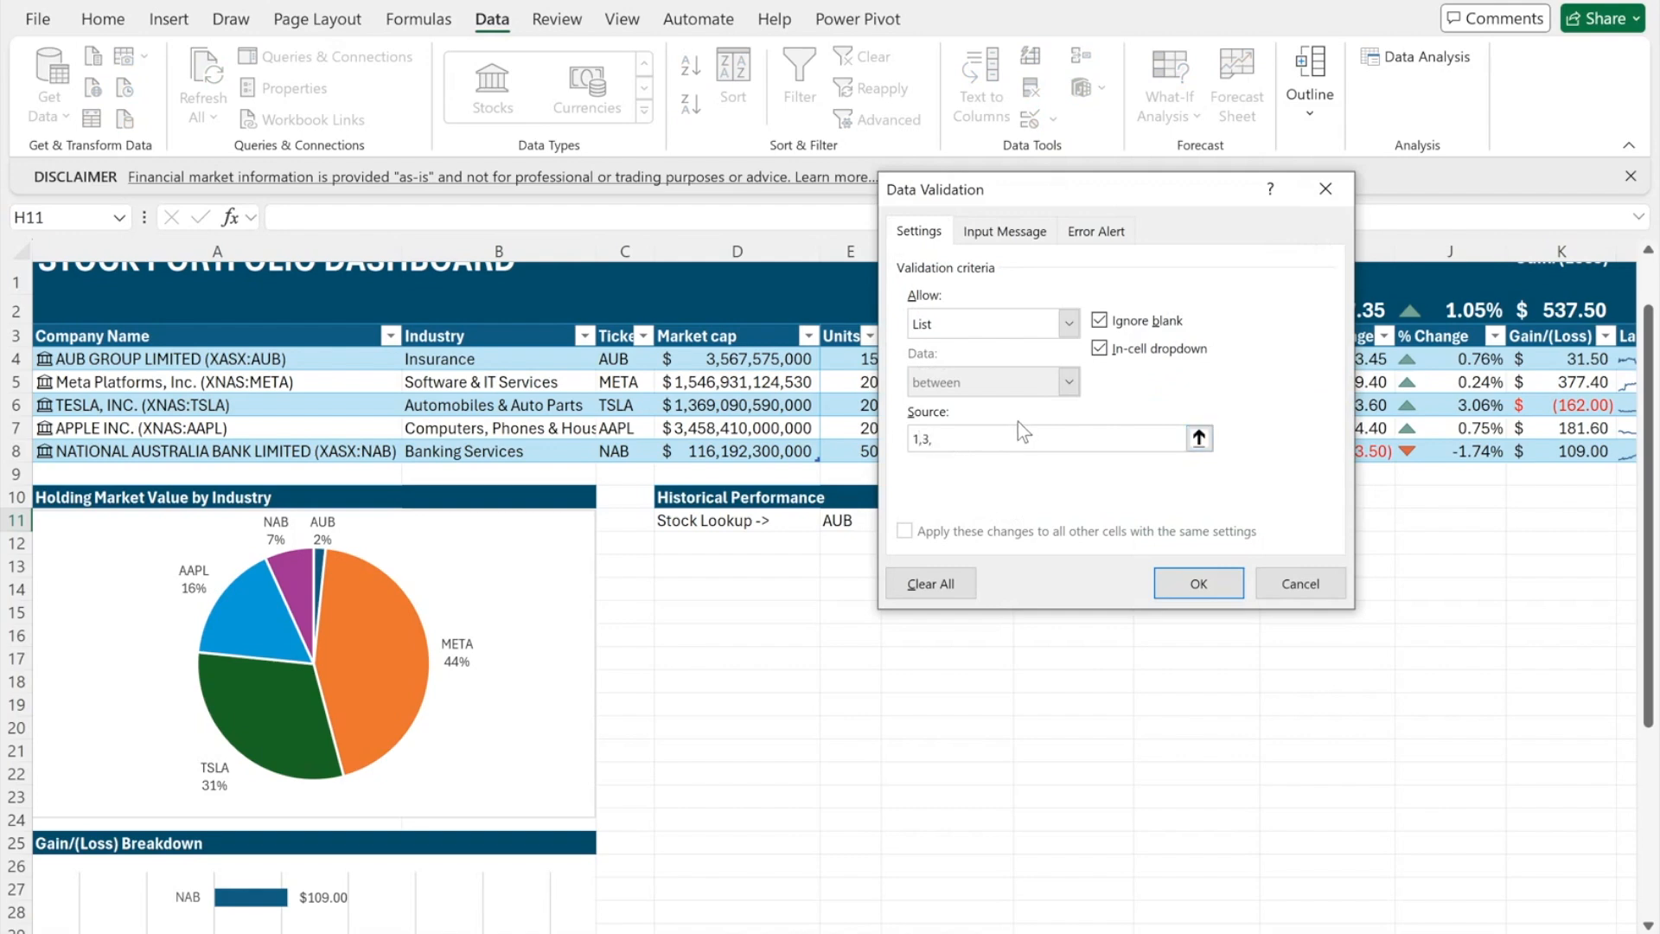
{"action": "type", "text": "6,12"}
{"action": "left_click", "coordinate": [1198, 583]}
{"action": "left_click", "coordinate": [1268, 522]}
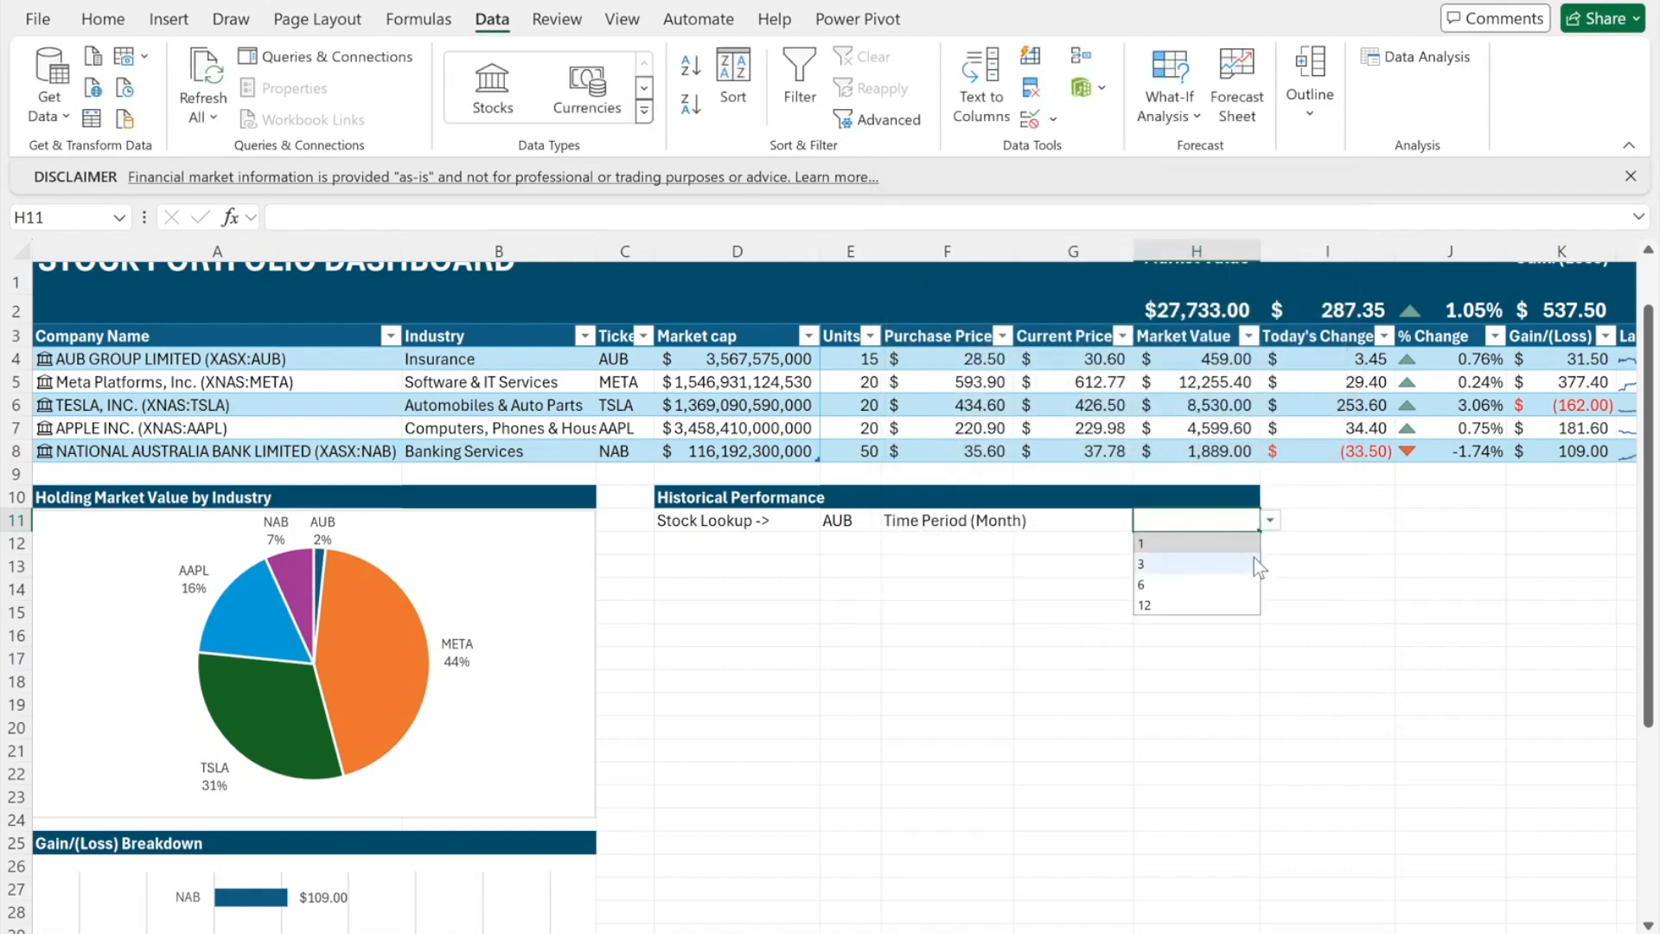
{"action": "left_click", "coordinate": [1223, 563]}
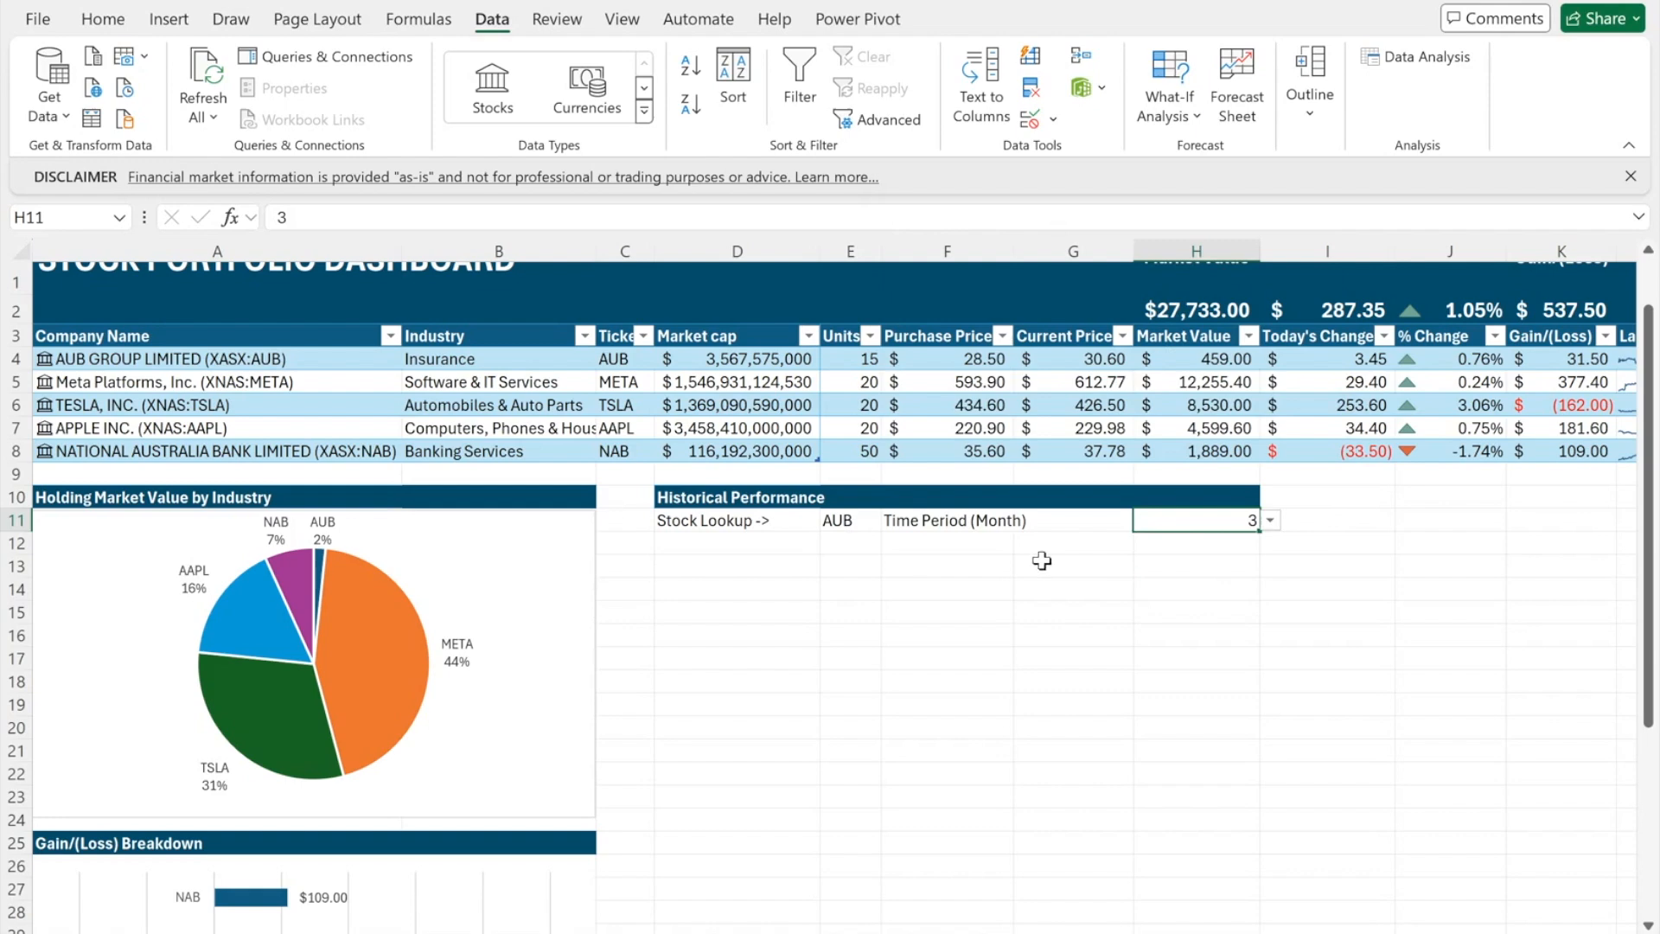
{"action": "left_click", "coordinate": [918, 569]}
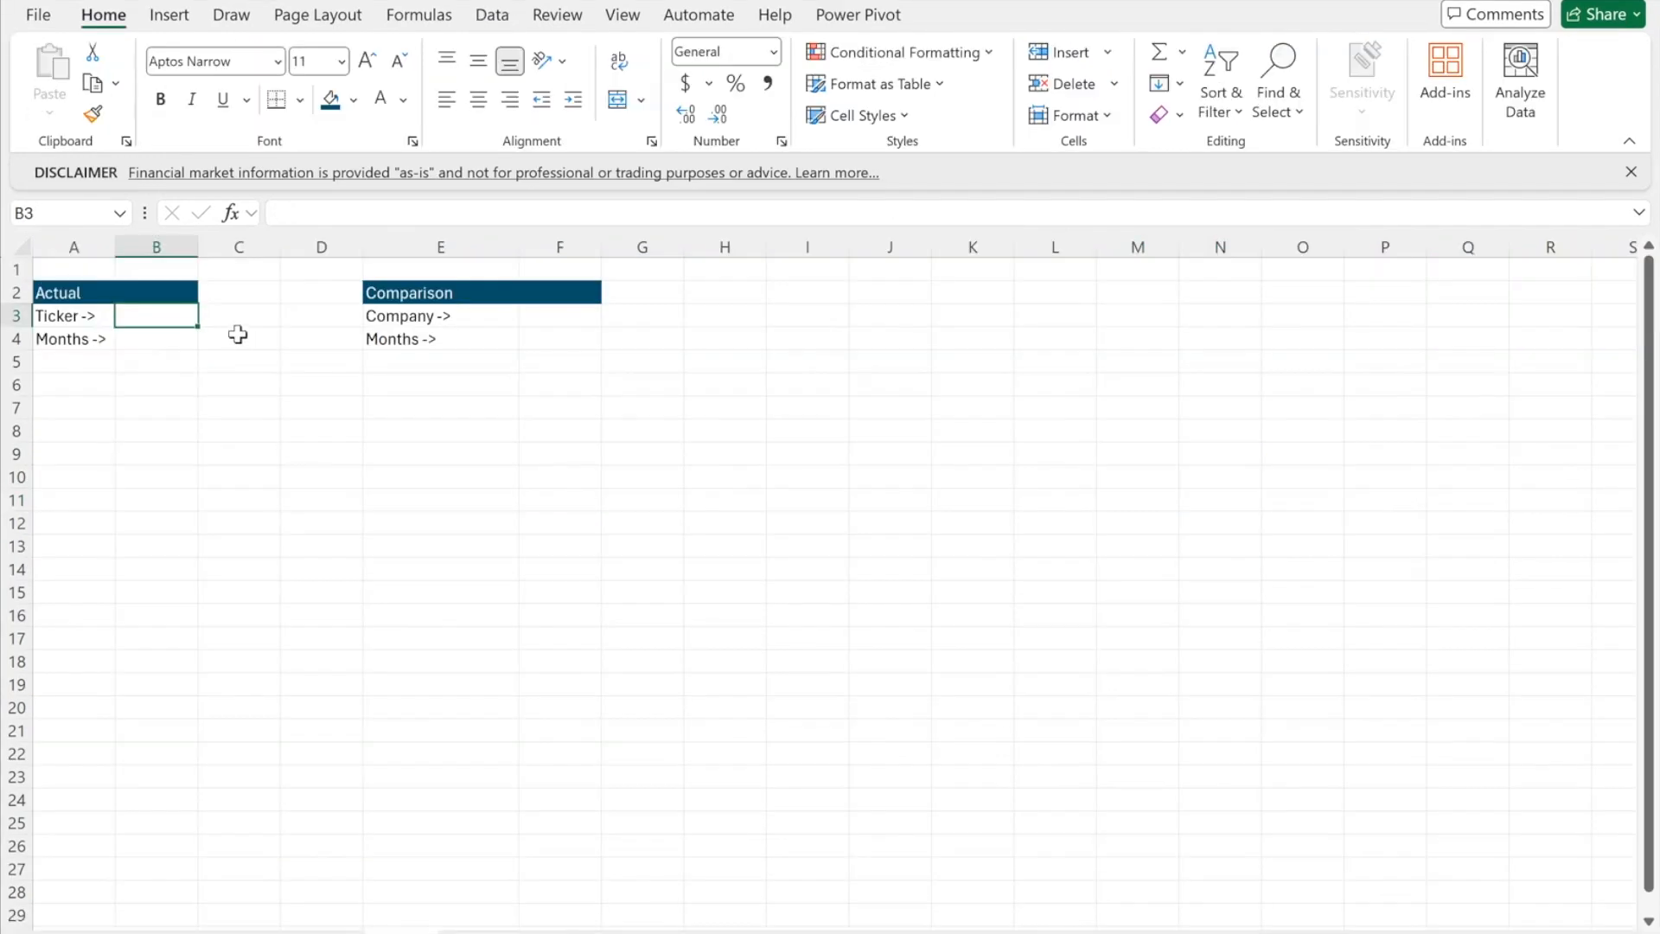
- Link B3 to the dashboard's E11 ticker and B4 to its H11 time period
{"action": "type", "text": "="}
{"action": "left_click", "coordinate": [221, 926]}
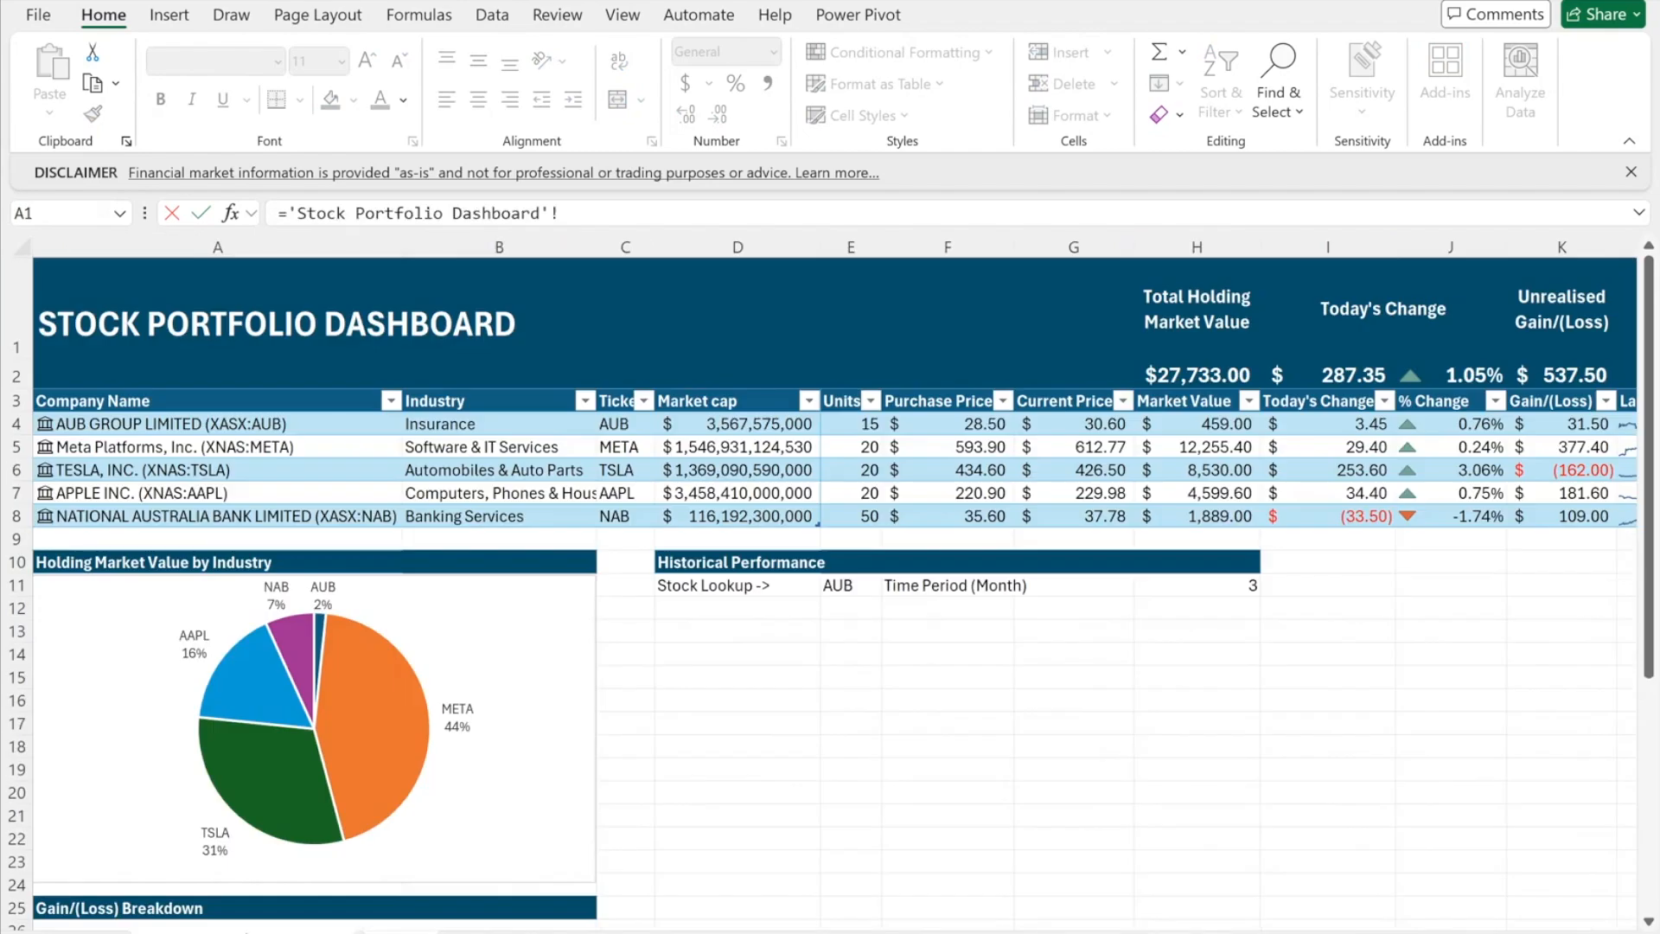
{"action": "left_click", "coordinate": [864, 587]}
{"action": "key", "text": "Return"}
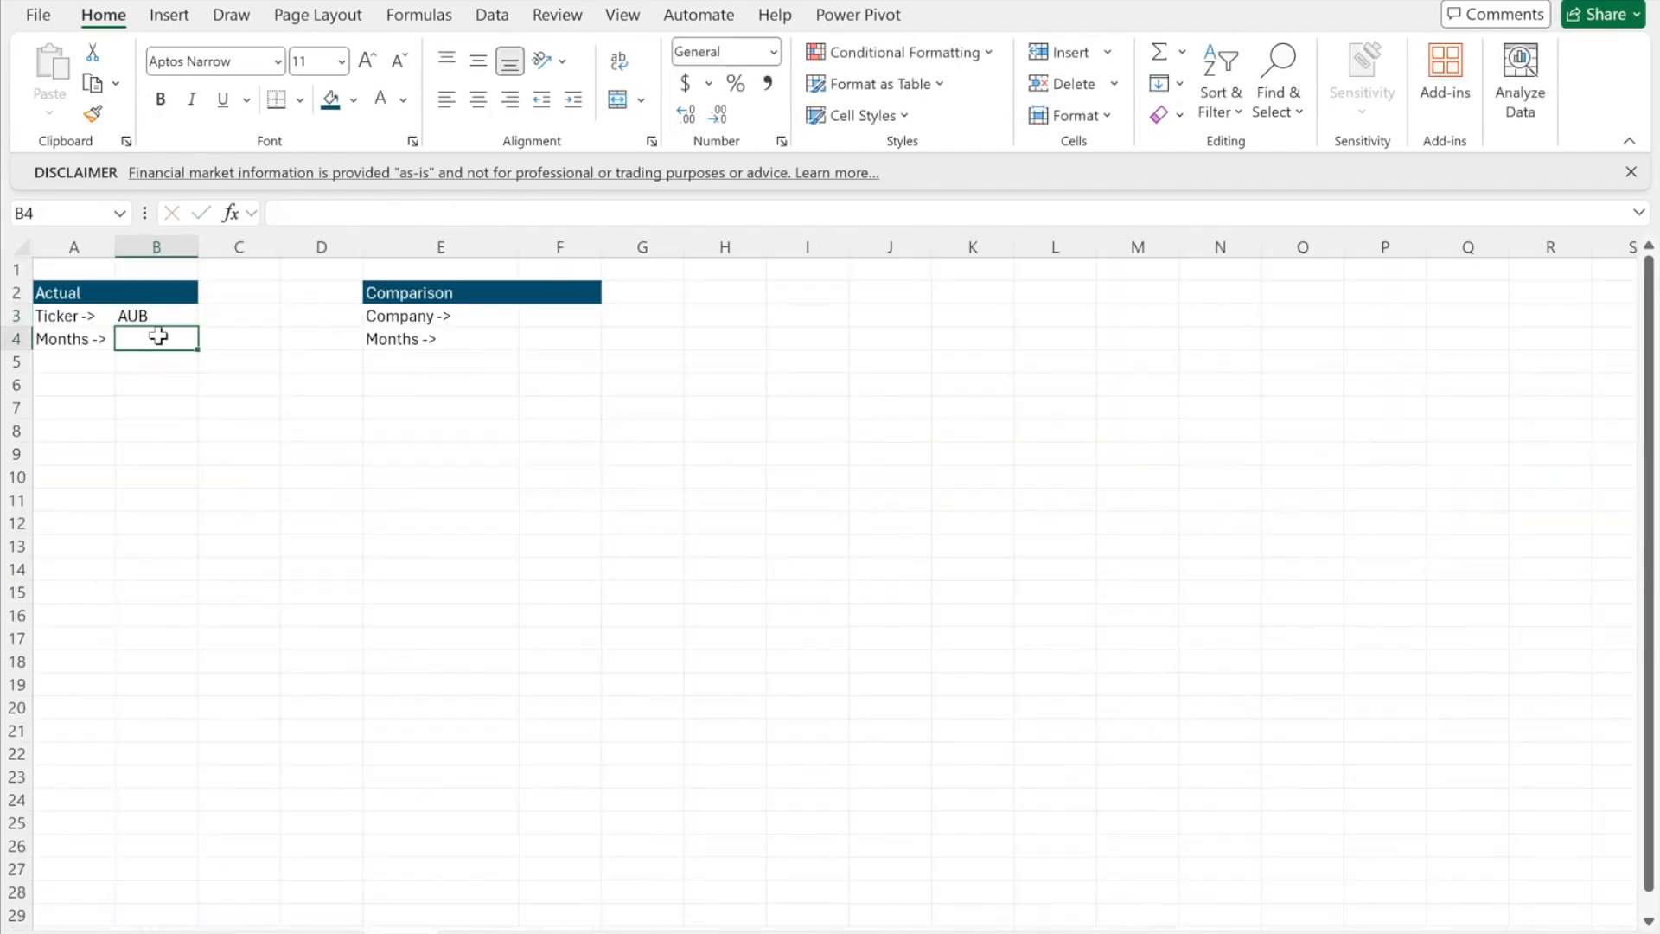
{"action": "type", "text": "="}
{"action": "key", "text": "ctrl+Page_Up"}
{"action": "left_click", "coordinate": [1245, 581]}
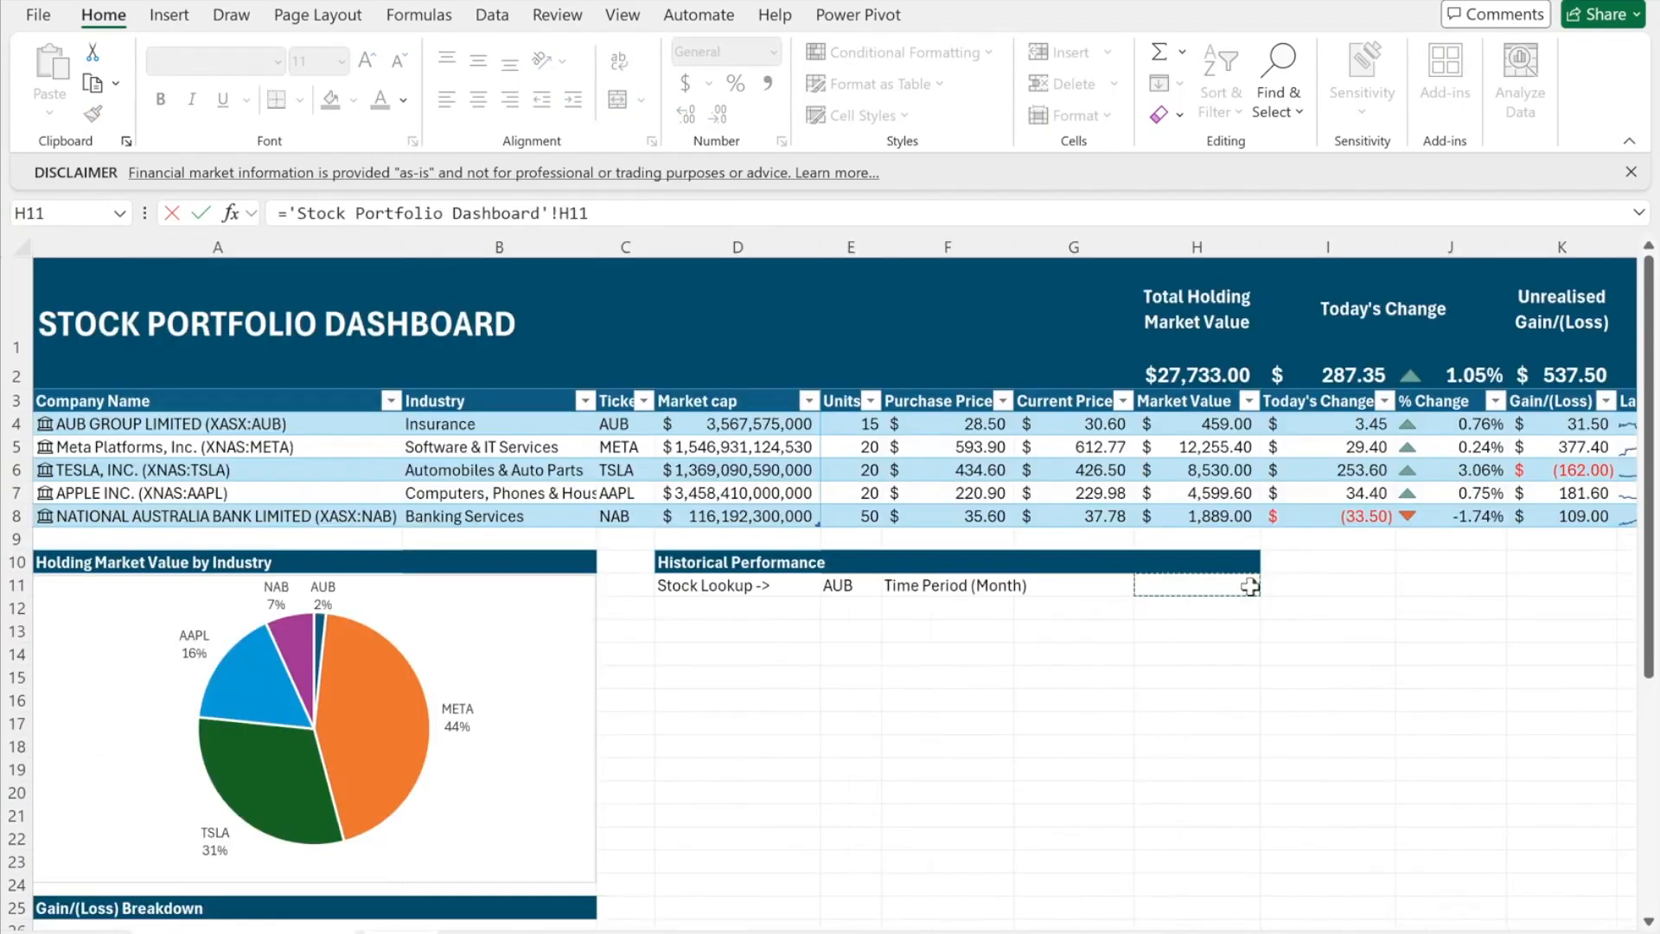
{"action": "key", "text": "Return"}
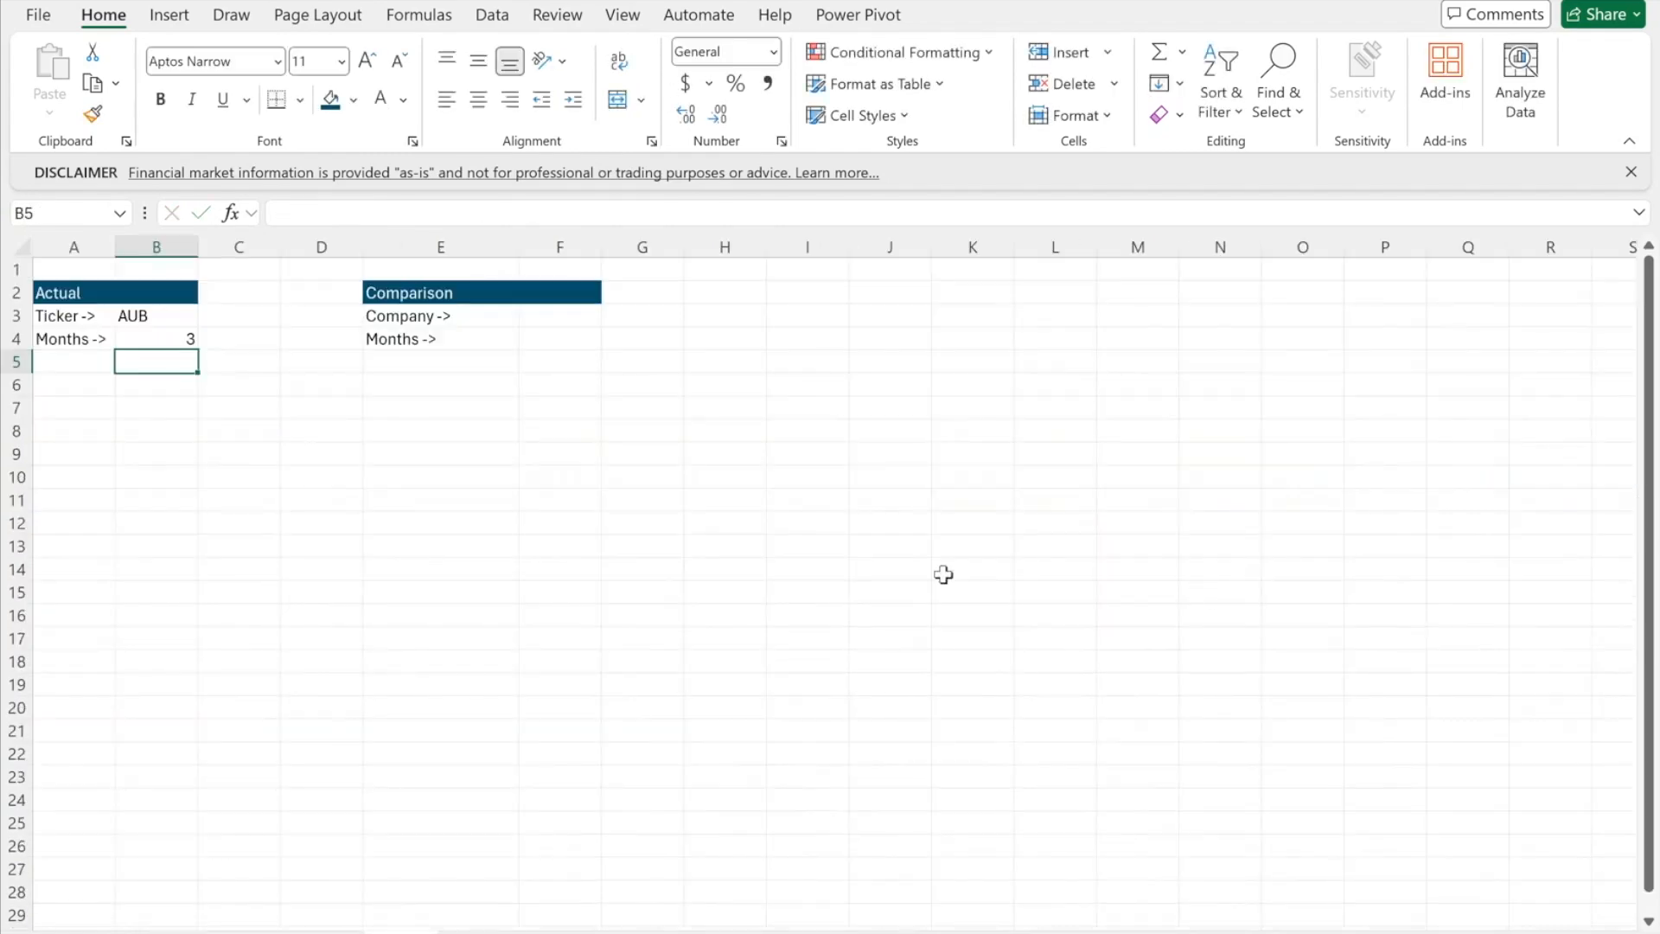
{"action": "double_click", "coordinate": [65, 384]}
- Enter =STOCKHISTORY(B3,EDATE(TODAY(),-B4),TODAY()) in A6
{"action": "type", "text": "=stock"}
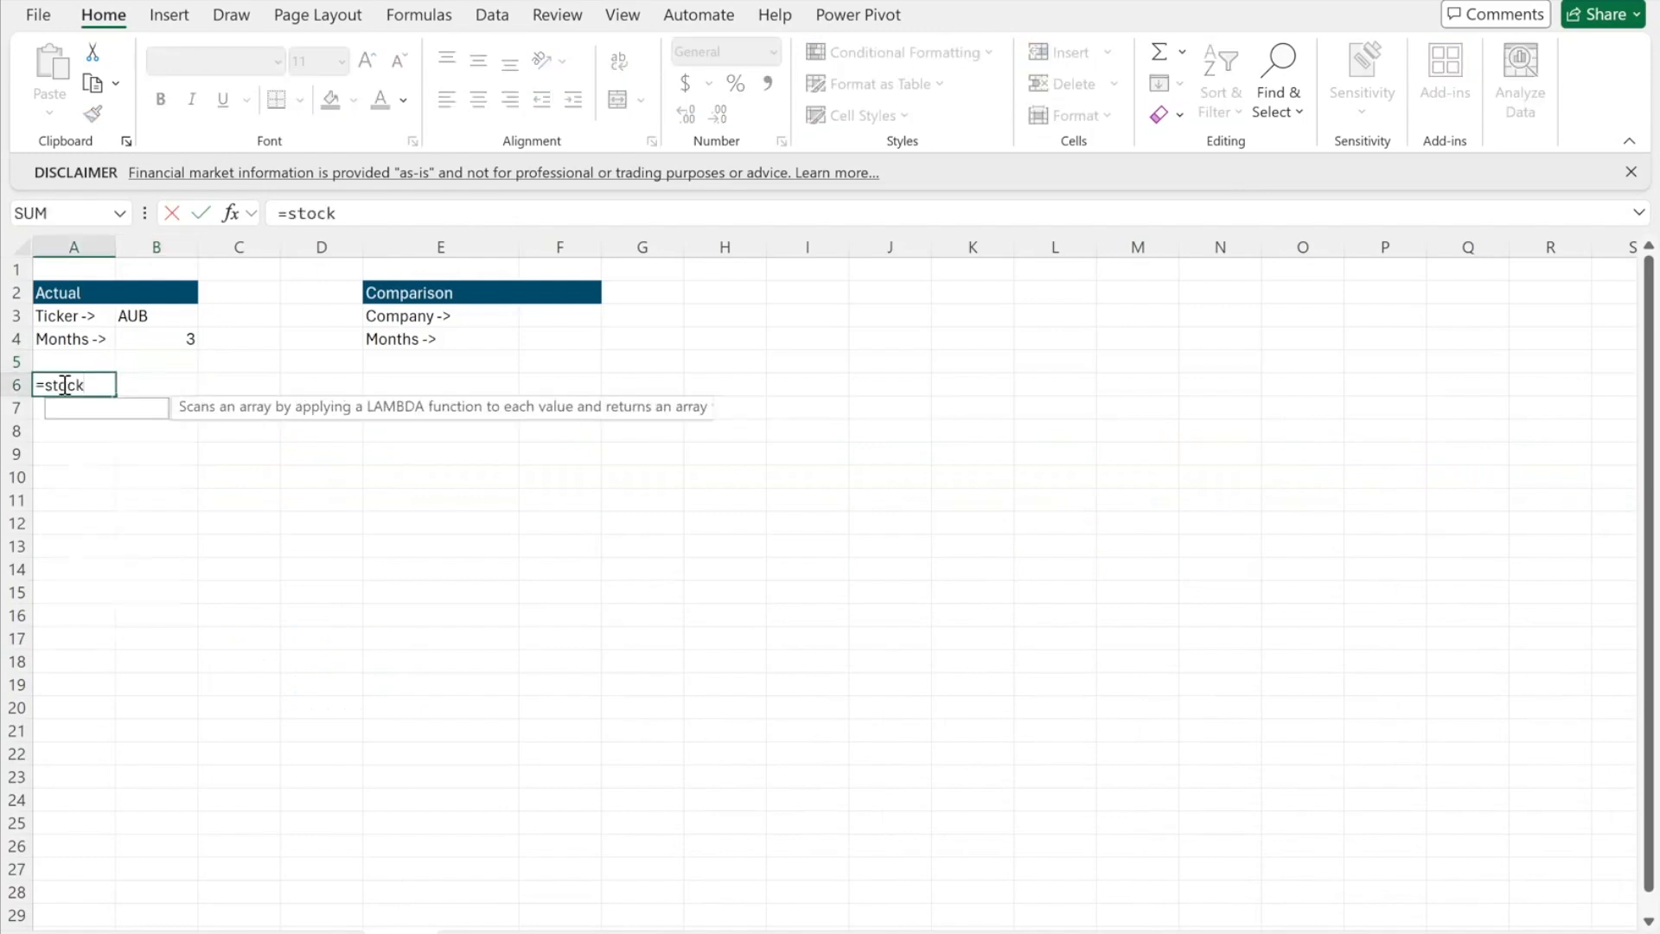
{"action": "key", "text": "Tab"}
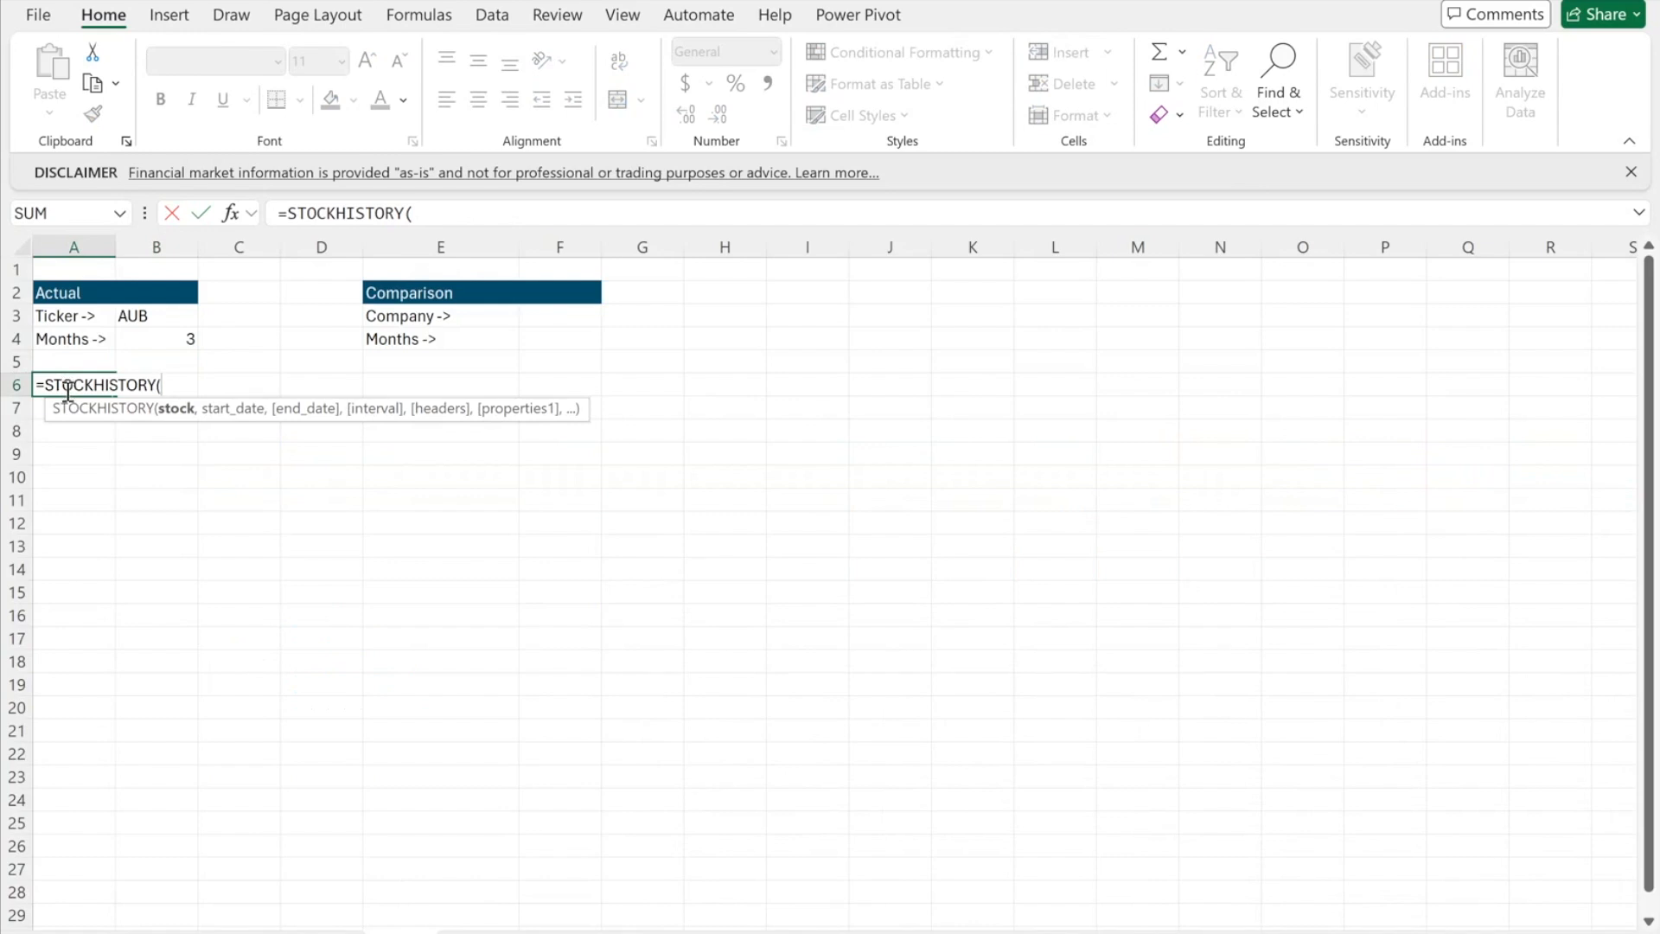
{"action": "left_click", "coordinate": [170, 319]}
{"action": "type", "text": ",edat"}
{"action": "key", "text": "Tab"}
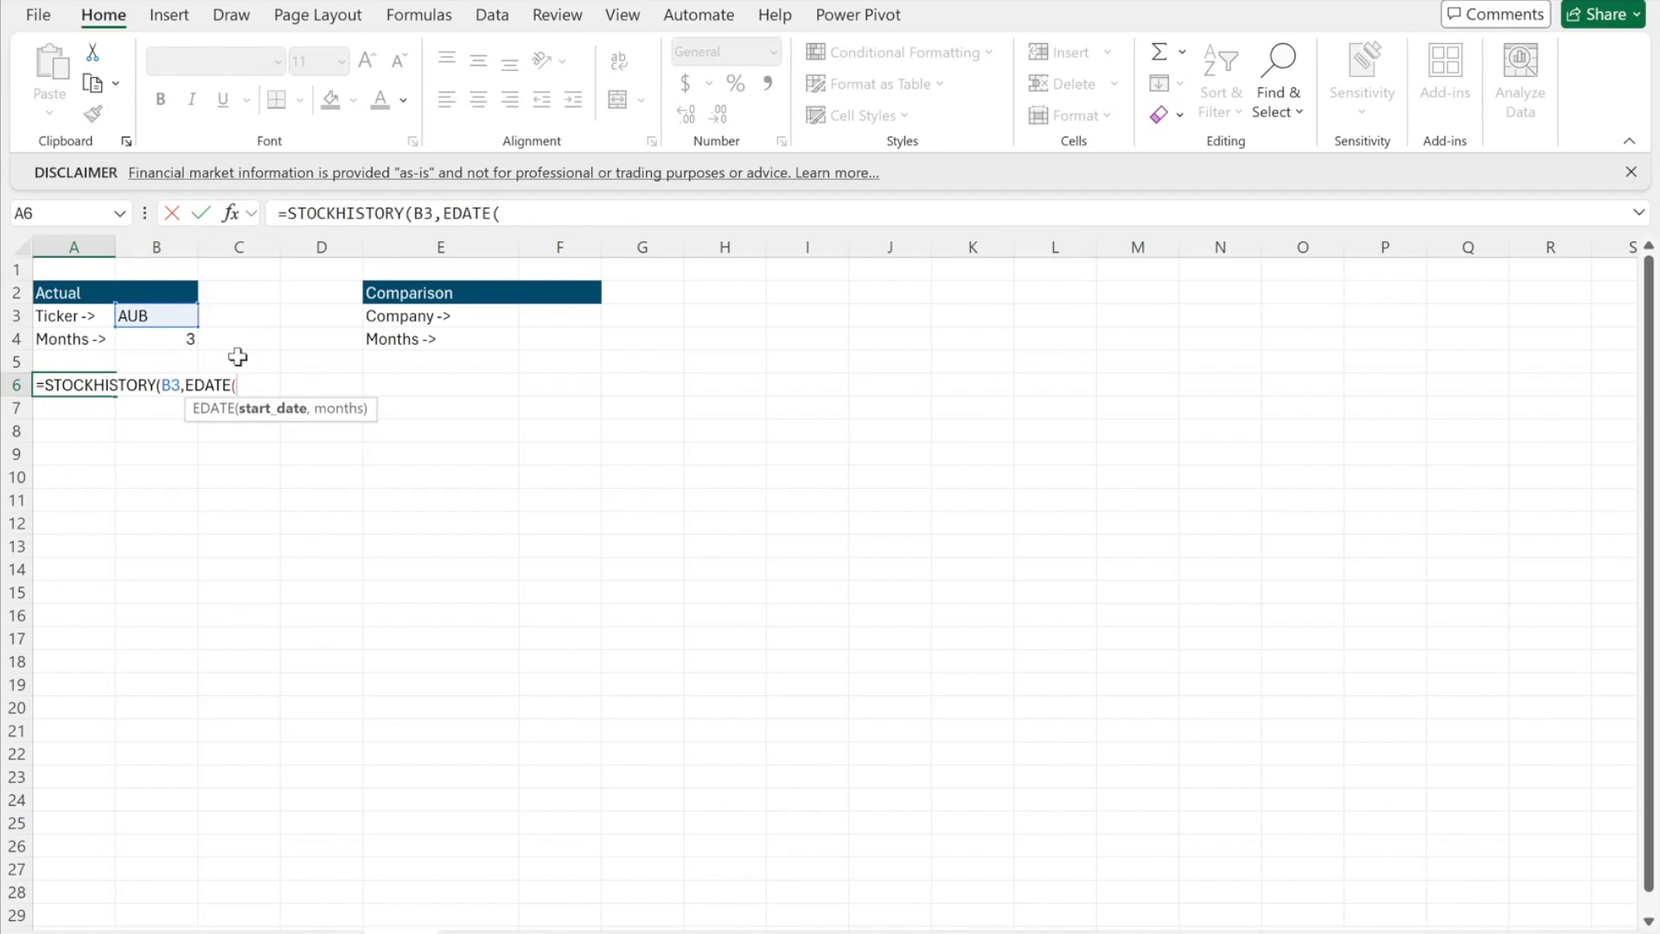
{"action": "type", "text": "today(),-"}
{"action": "left_click", "coordinate": [186, 340]}
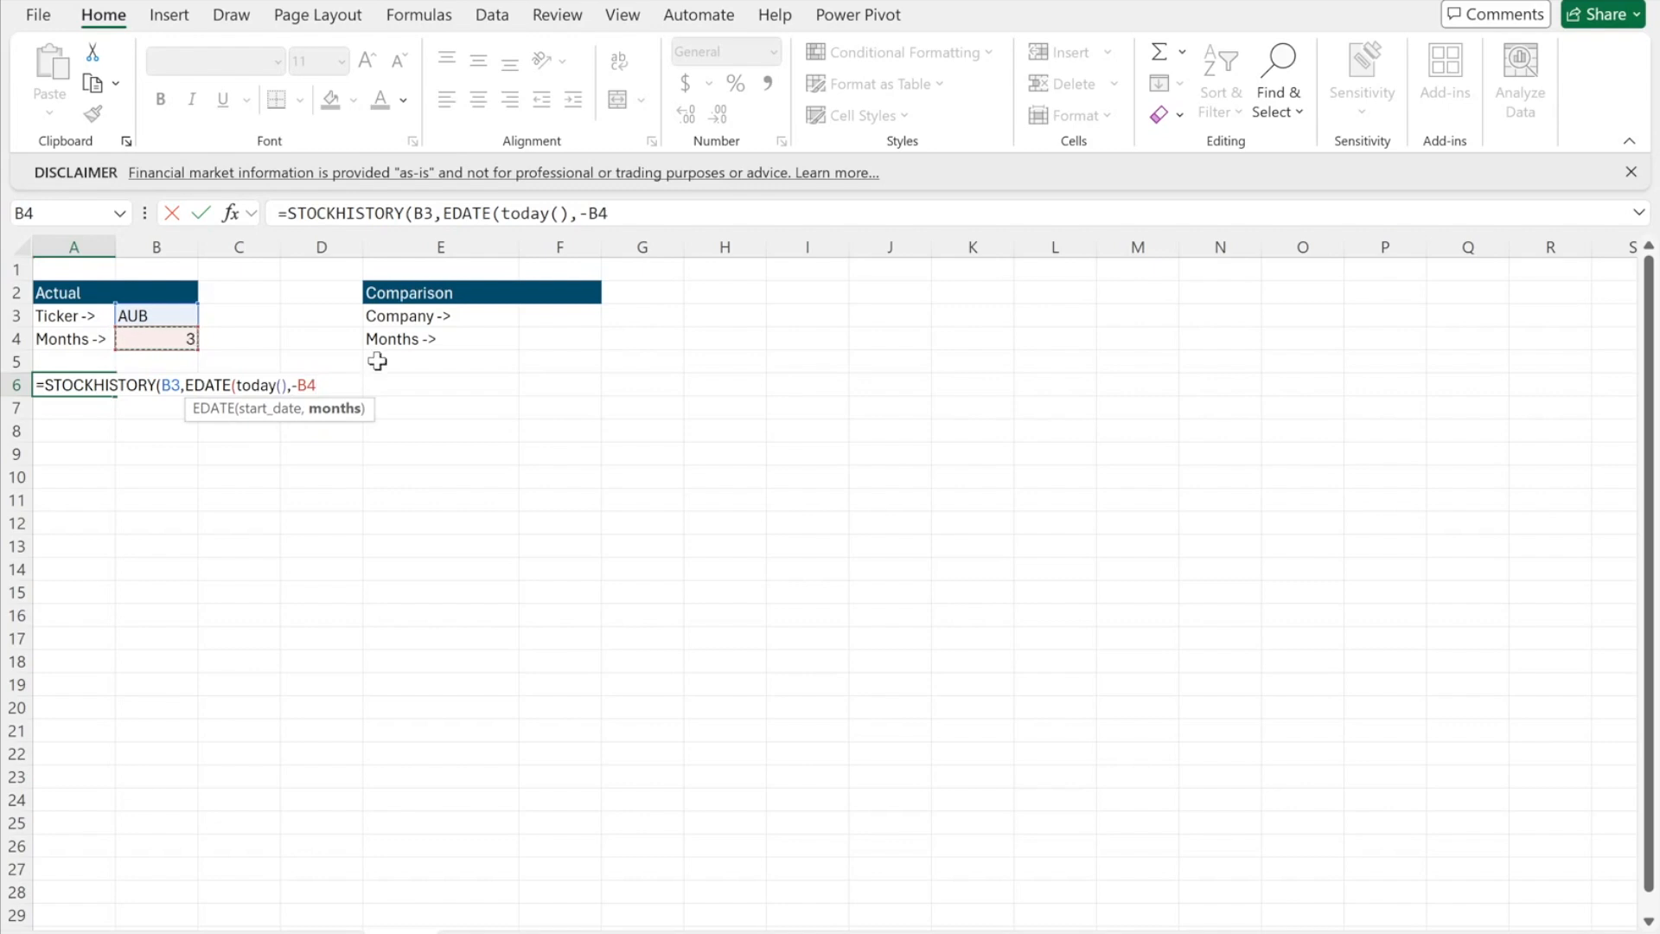
{"action": "type", "text": "),today"}
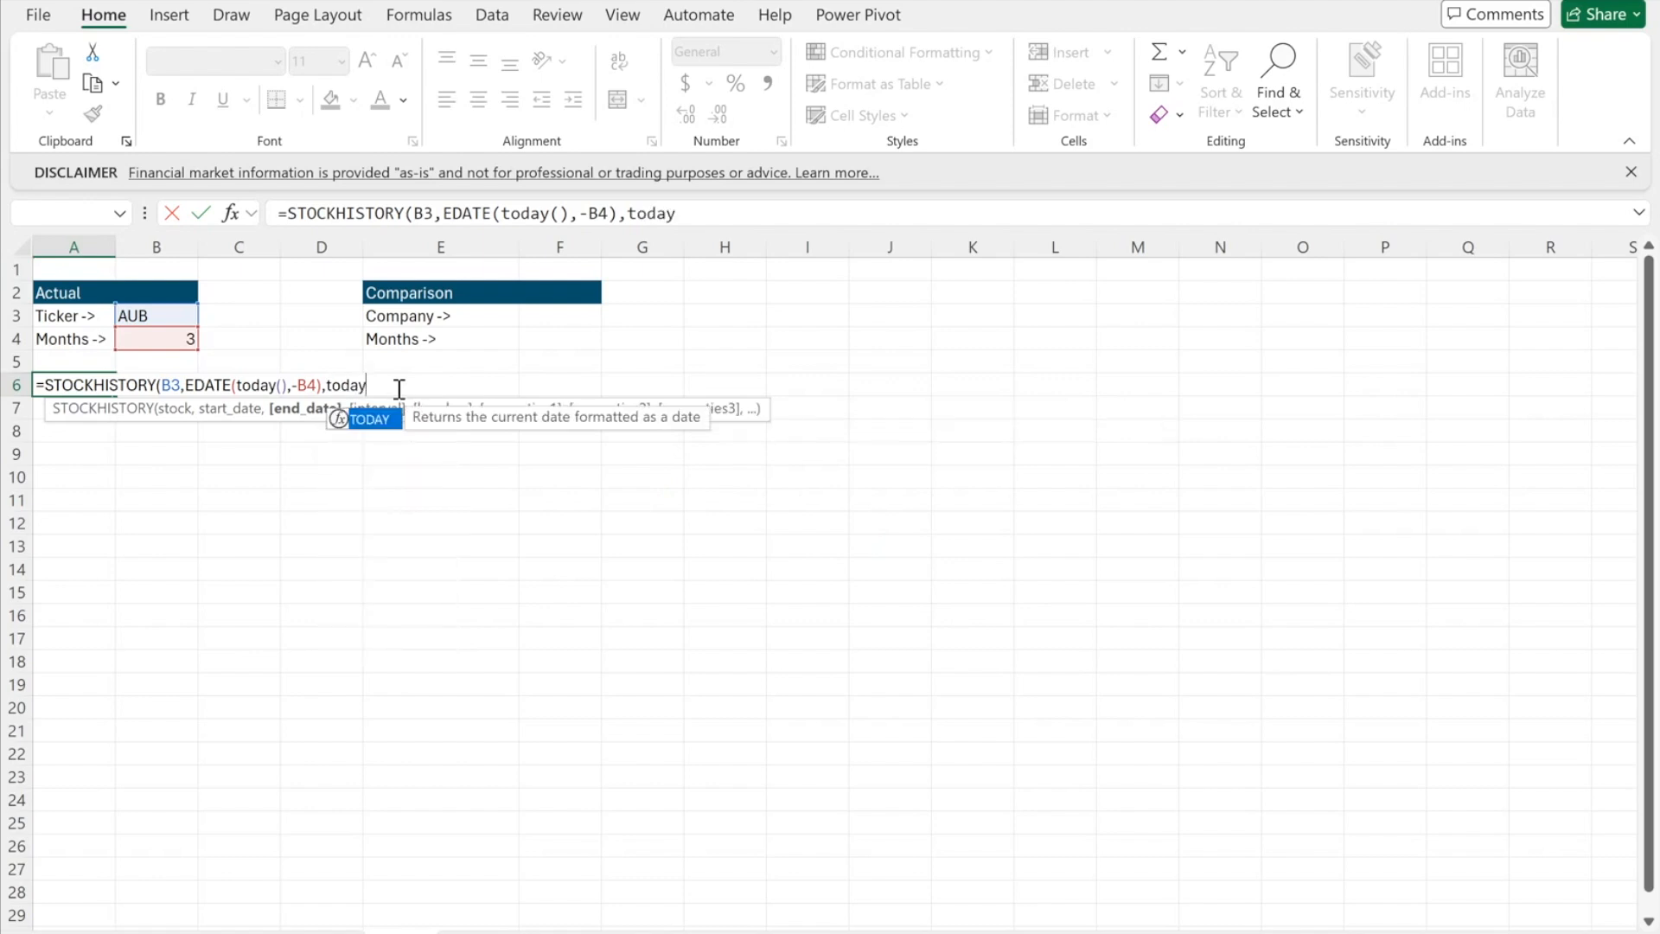
{"action": "type", "text": "())"}
{"action": "key", "text": "Return"}
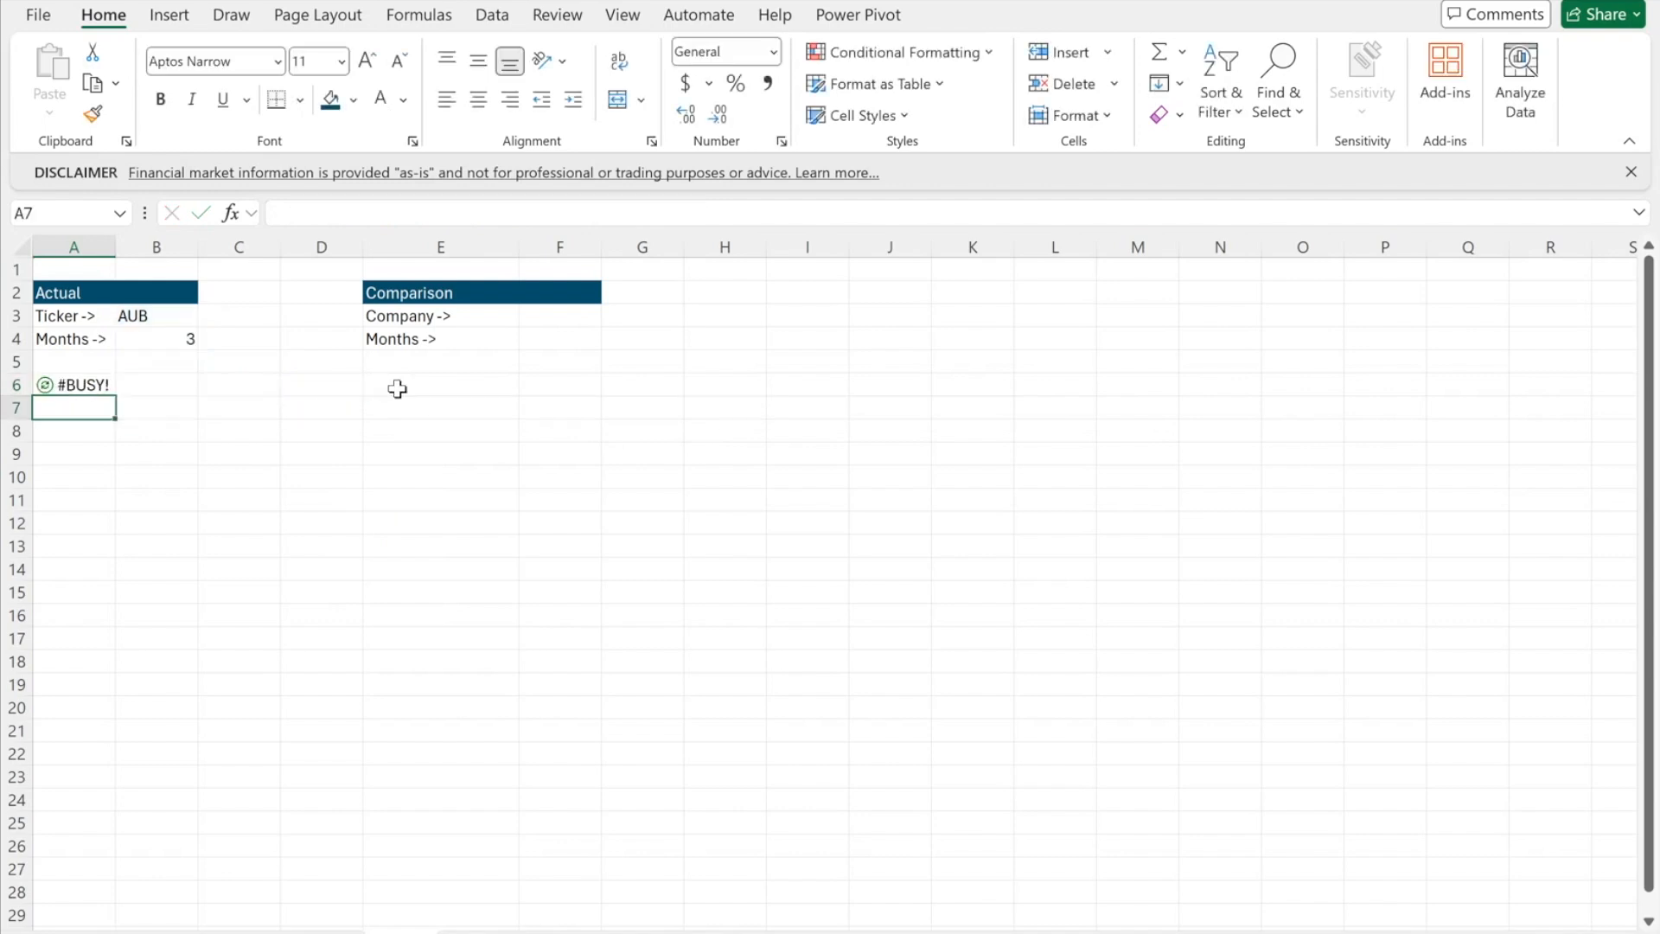
- Widen column A and insert a recommended line chart of the spilled Date and Close prices
{"action": "double_click", "coordinate": [116, 247]}
{"action": "left_click", "coordinate": [101, 391]}
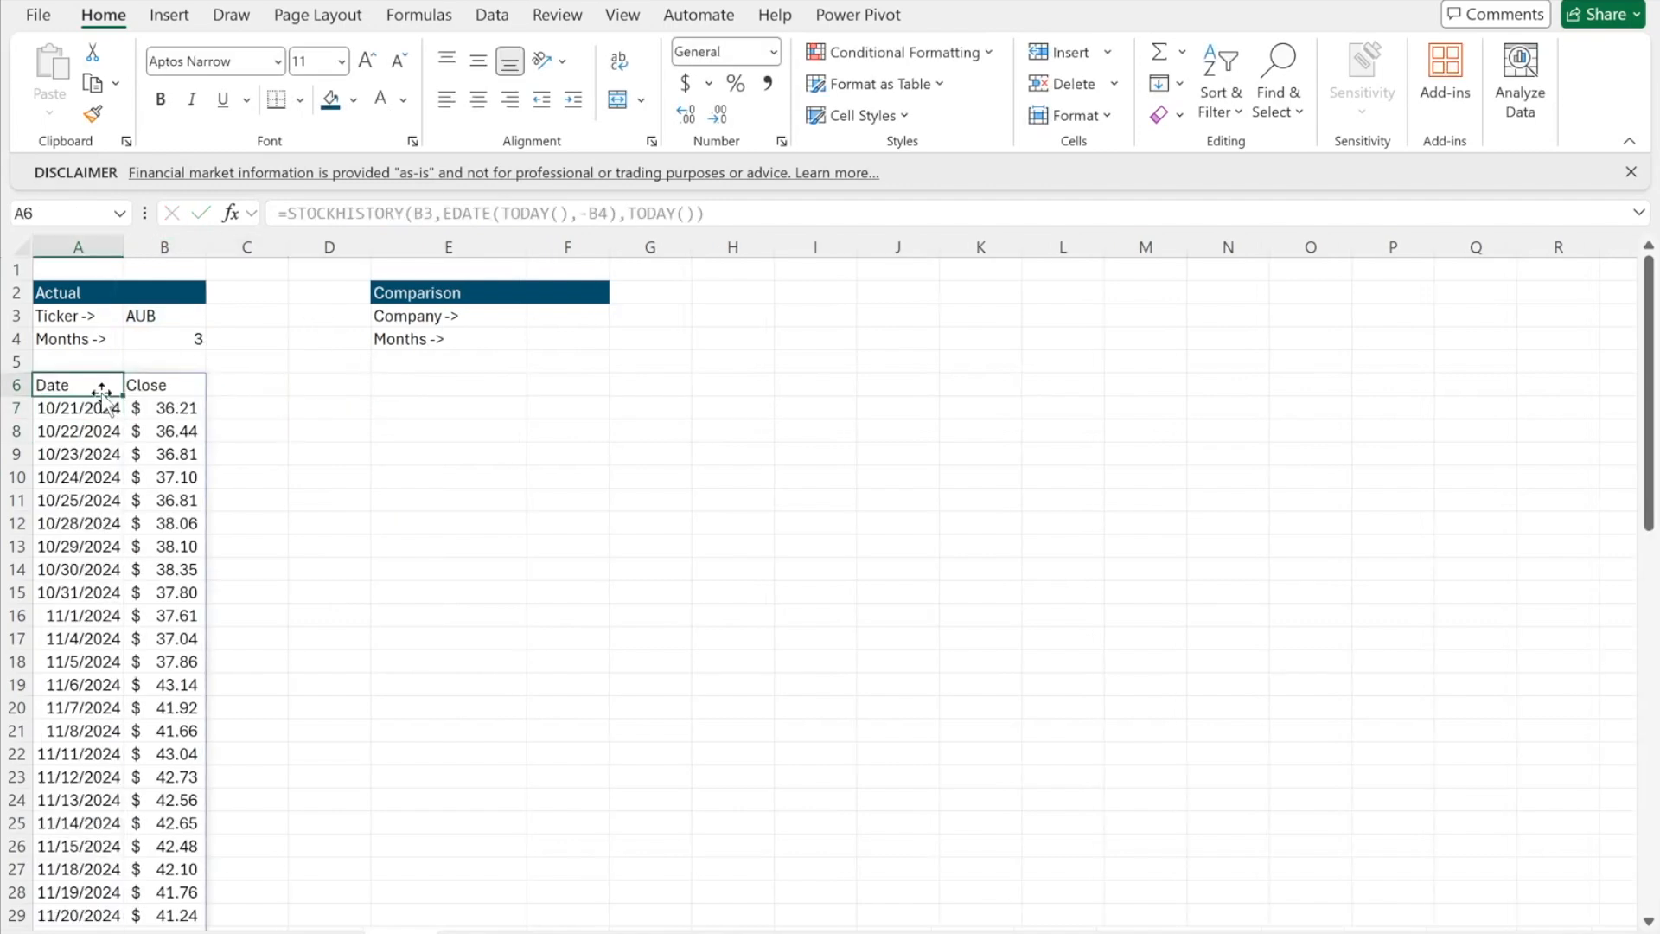
{"action": "key", "text": "ctrl+shift+Right"}
{"action": "key", "text": "ctrl+shift+Down"}
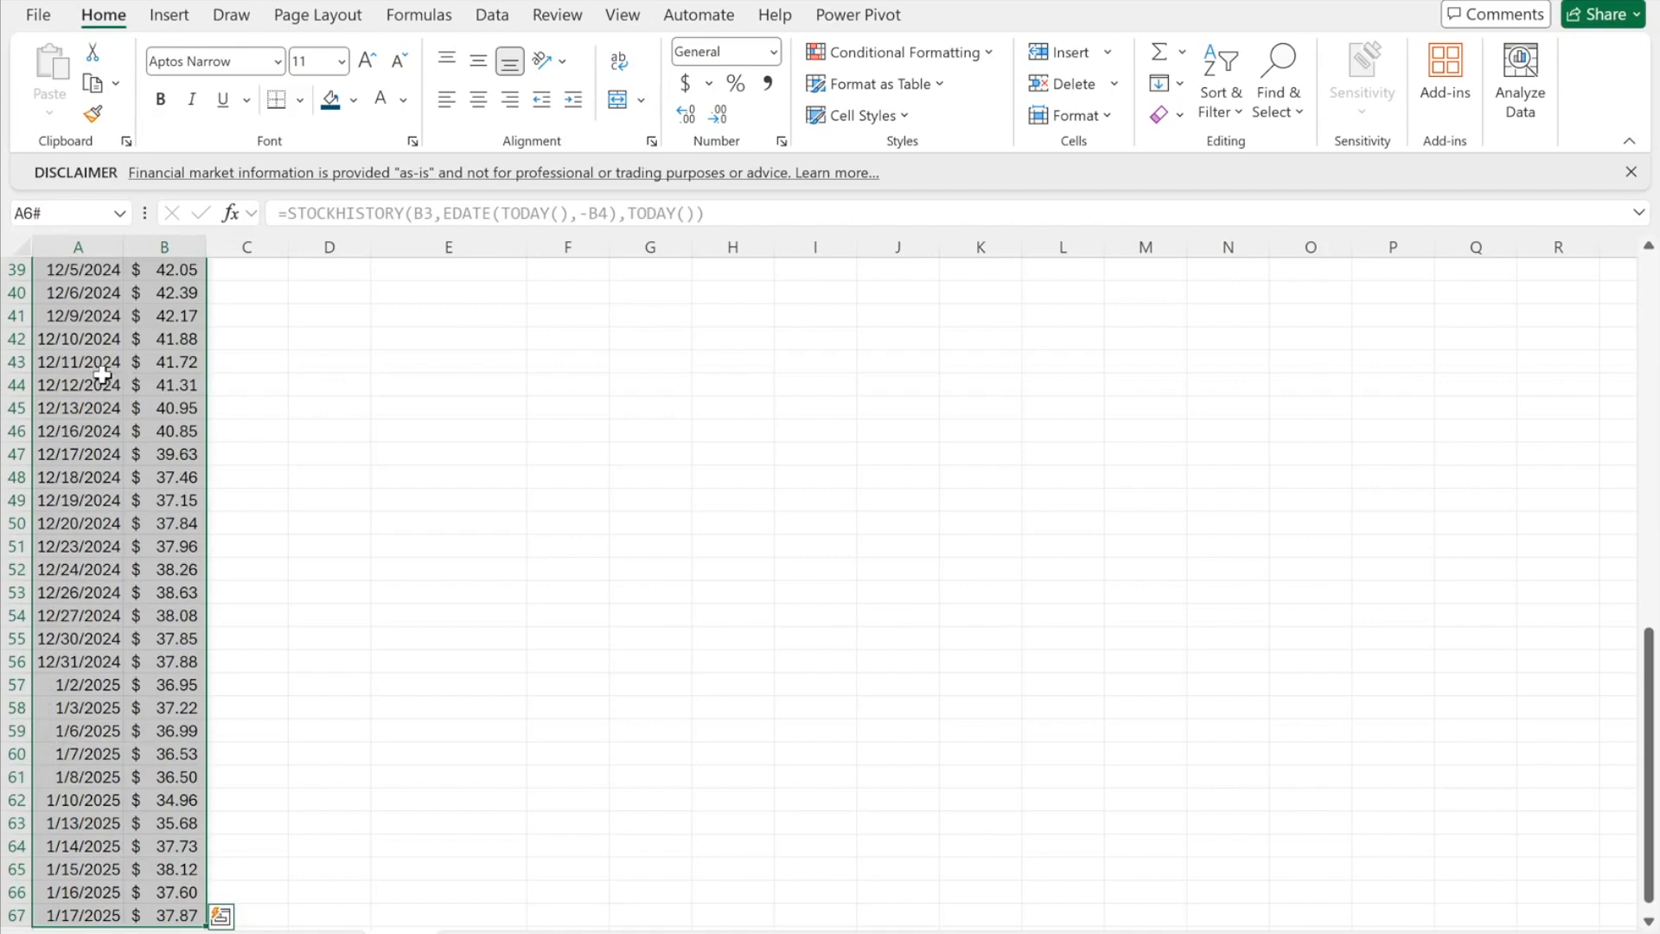
{"action": "left_click", "coordinate": [168, 14]}
{"action": "left_click", "coordinate": [593, 97]}
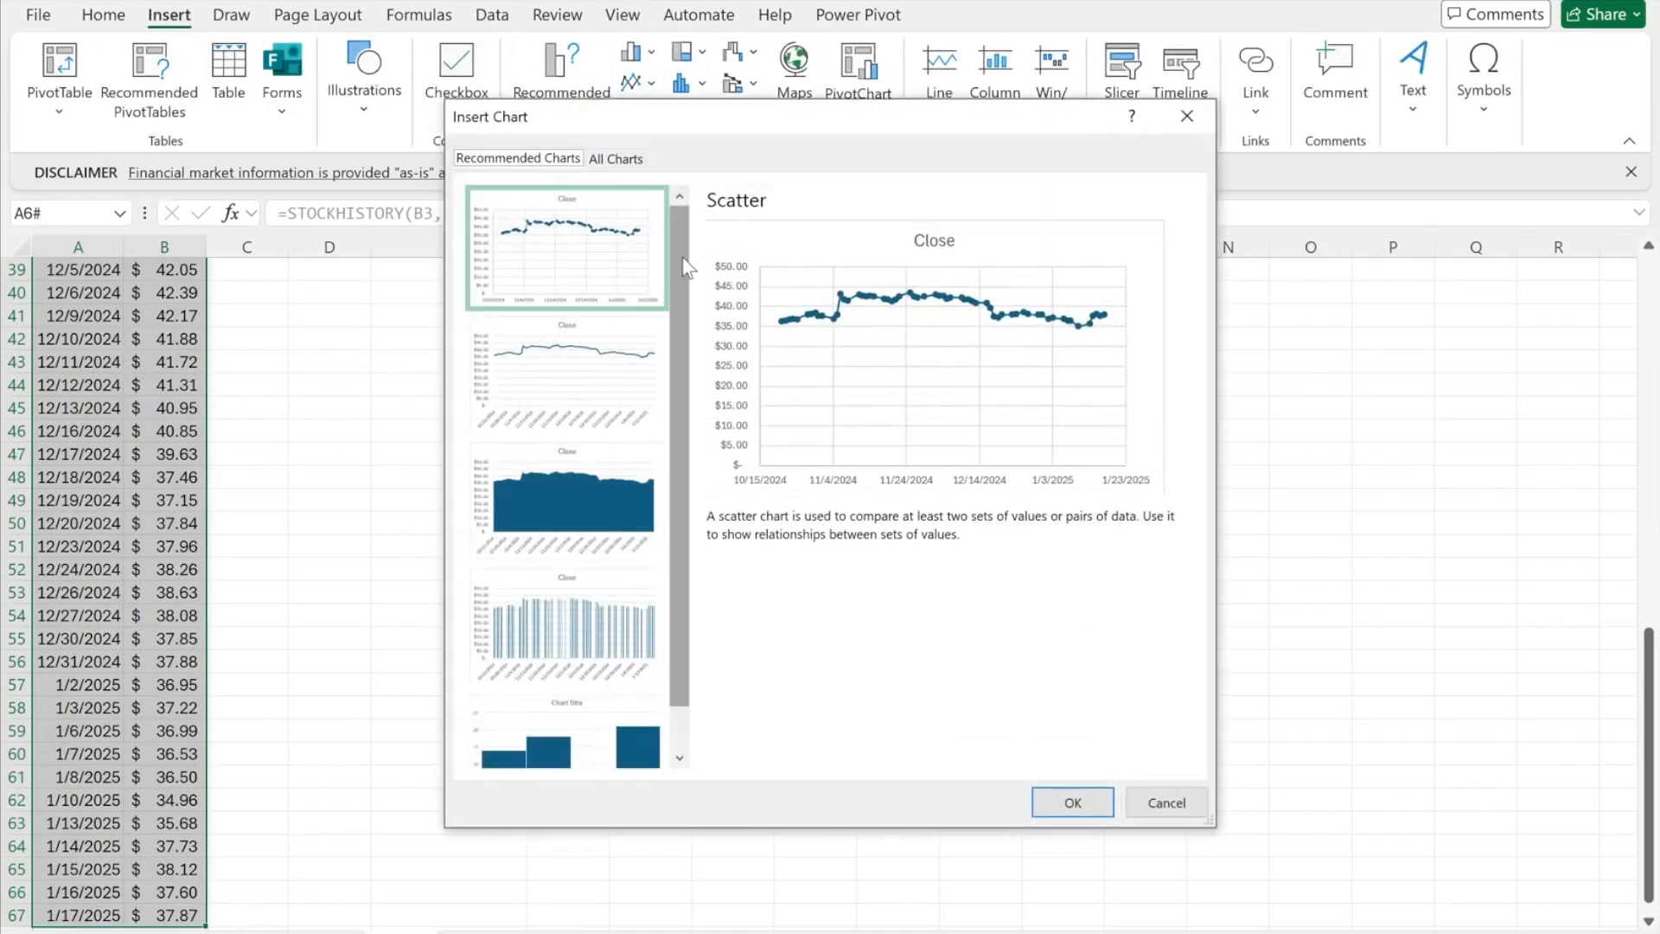
{"action": "left_click", "coordinate": [585, 358]}
{"action": "left_click", "coordinate": [1050, 797]}
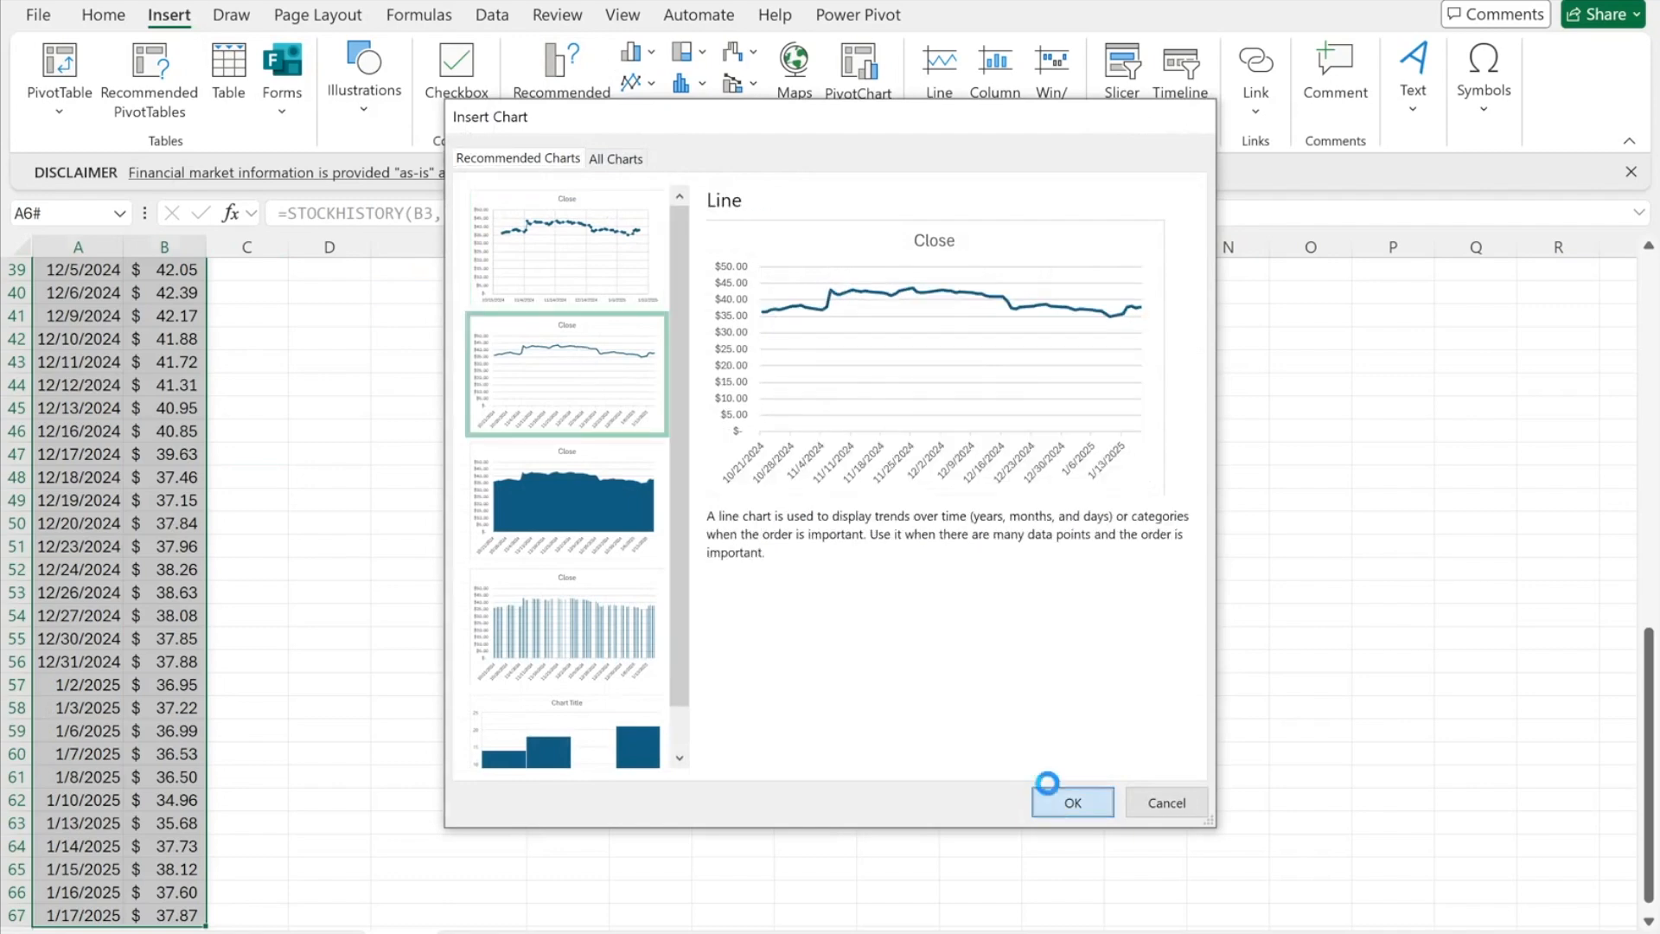
{"action": "left_click", "coordinate": [243, 931]}
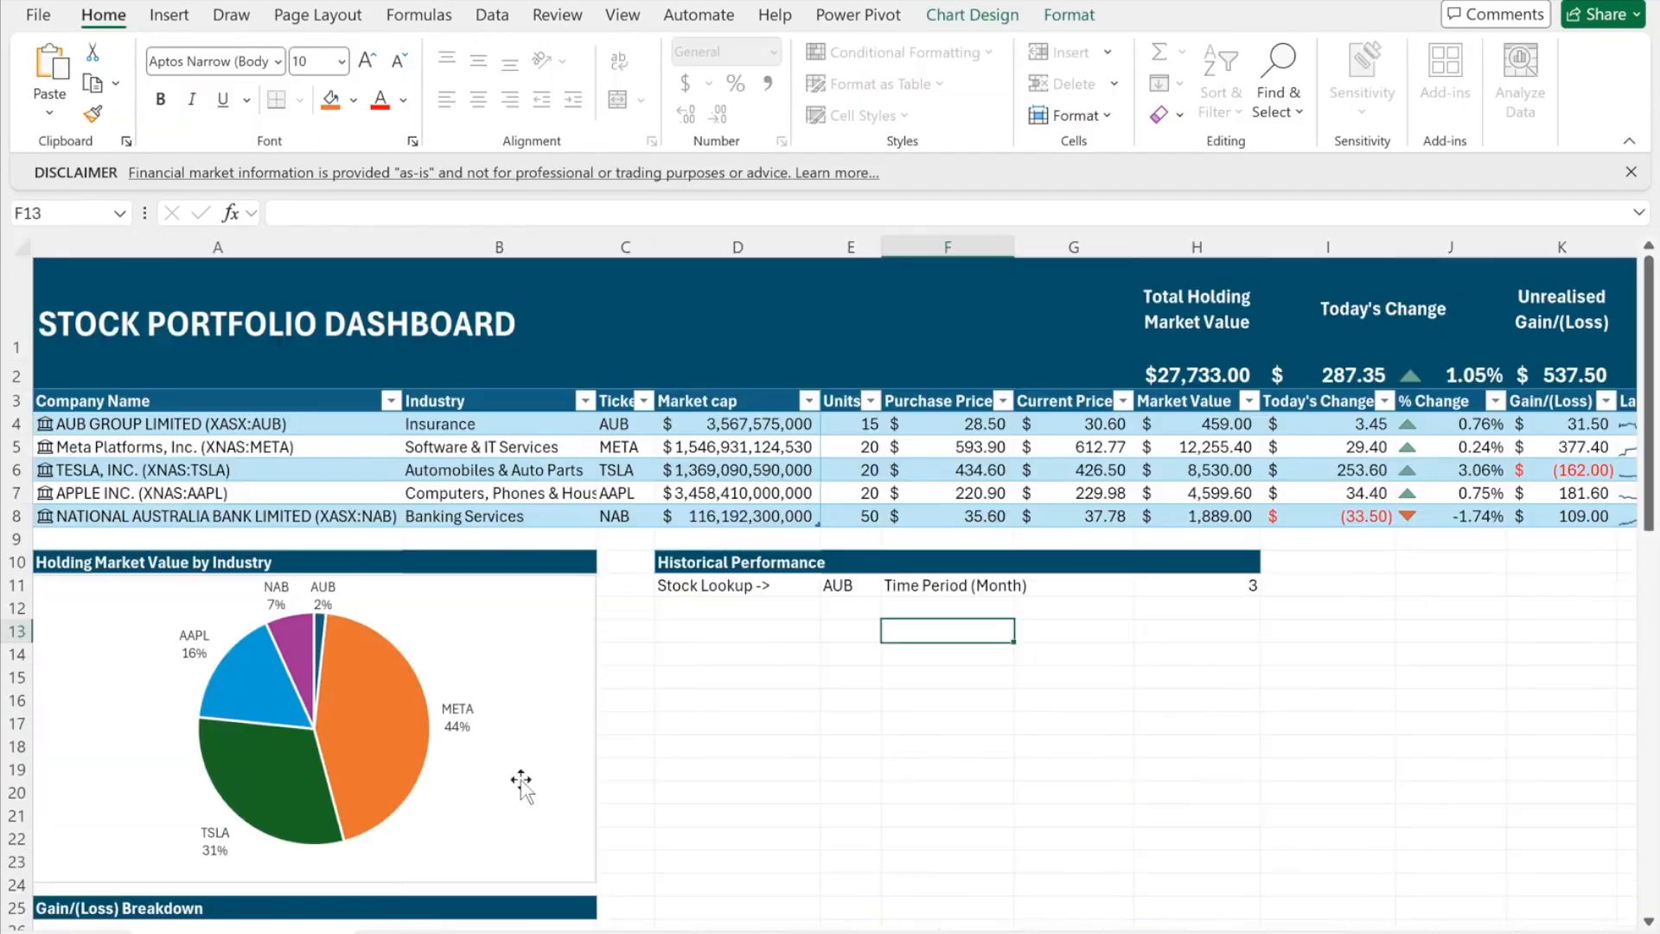
- Paste the price chart at D12 and enter =H11&" month trailing closing prices" in D12
{"action": "left_click", "coordinate": [746, 612]}
{"action": "key", "text": "ctrl+v"}
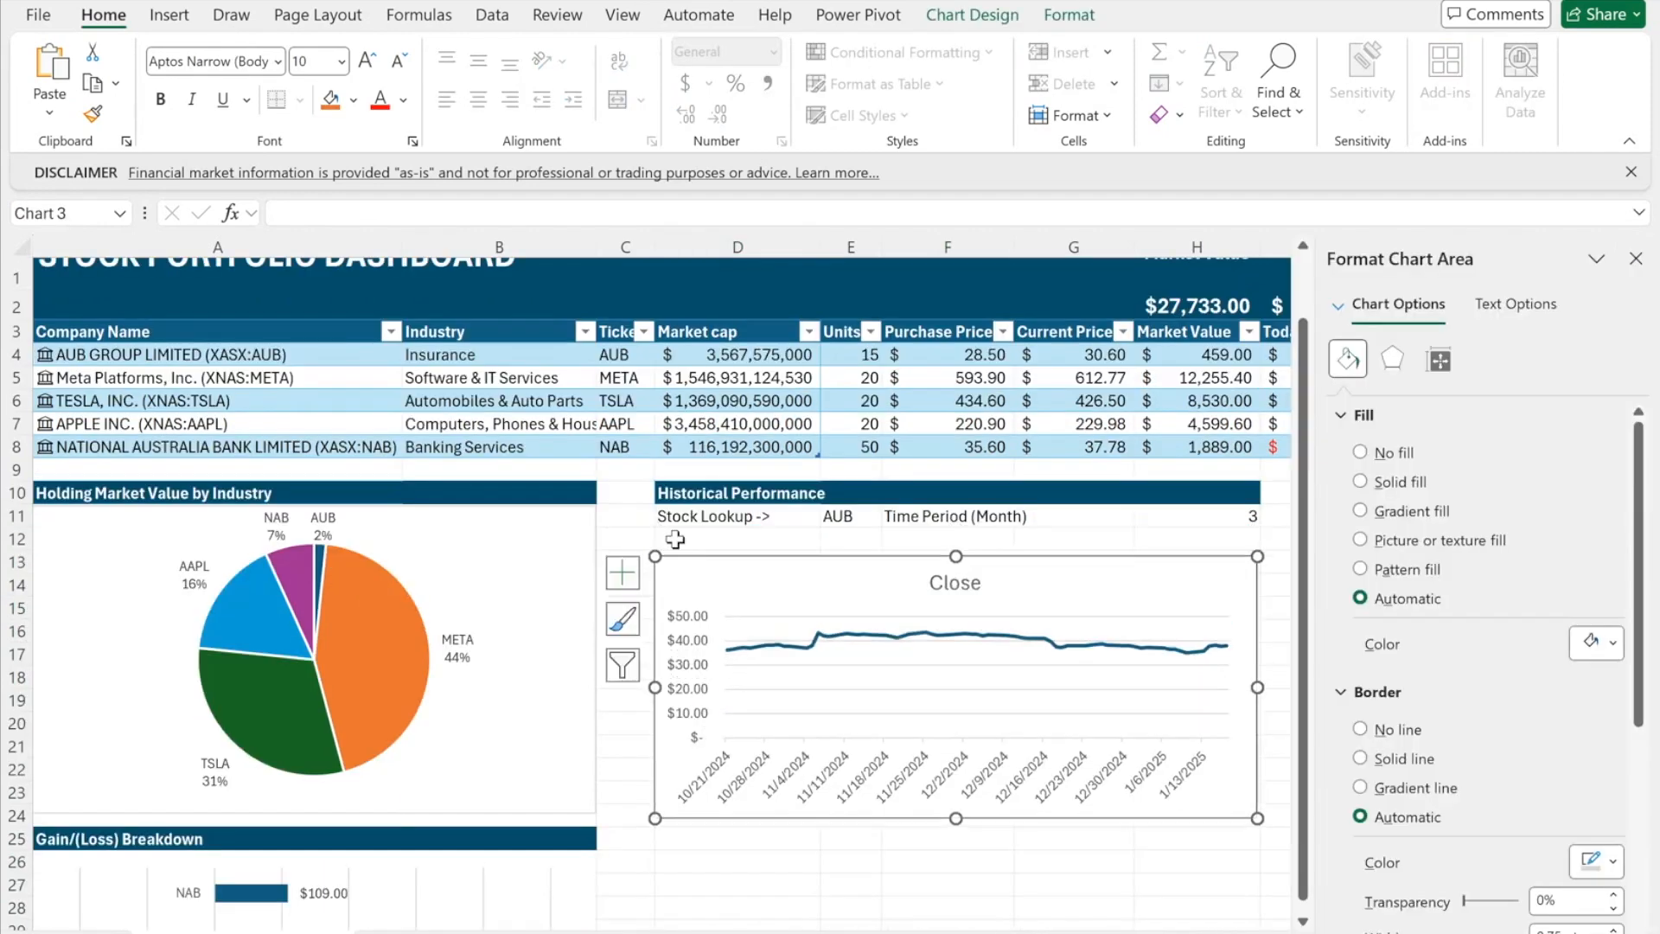
{"action": "left_click", "coordinate": [682, 534]}
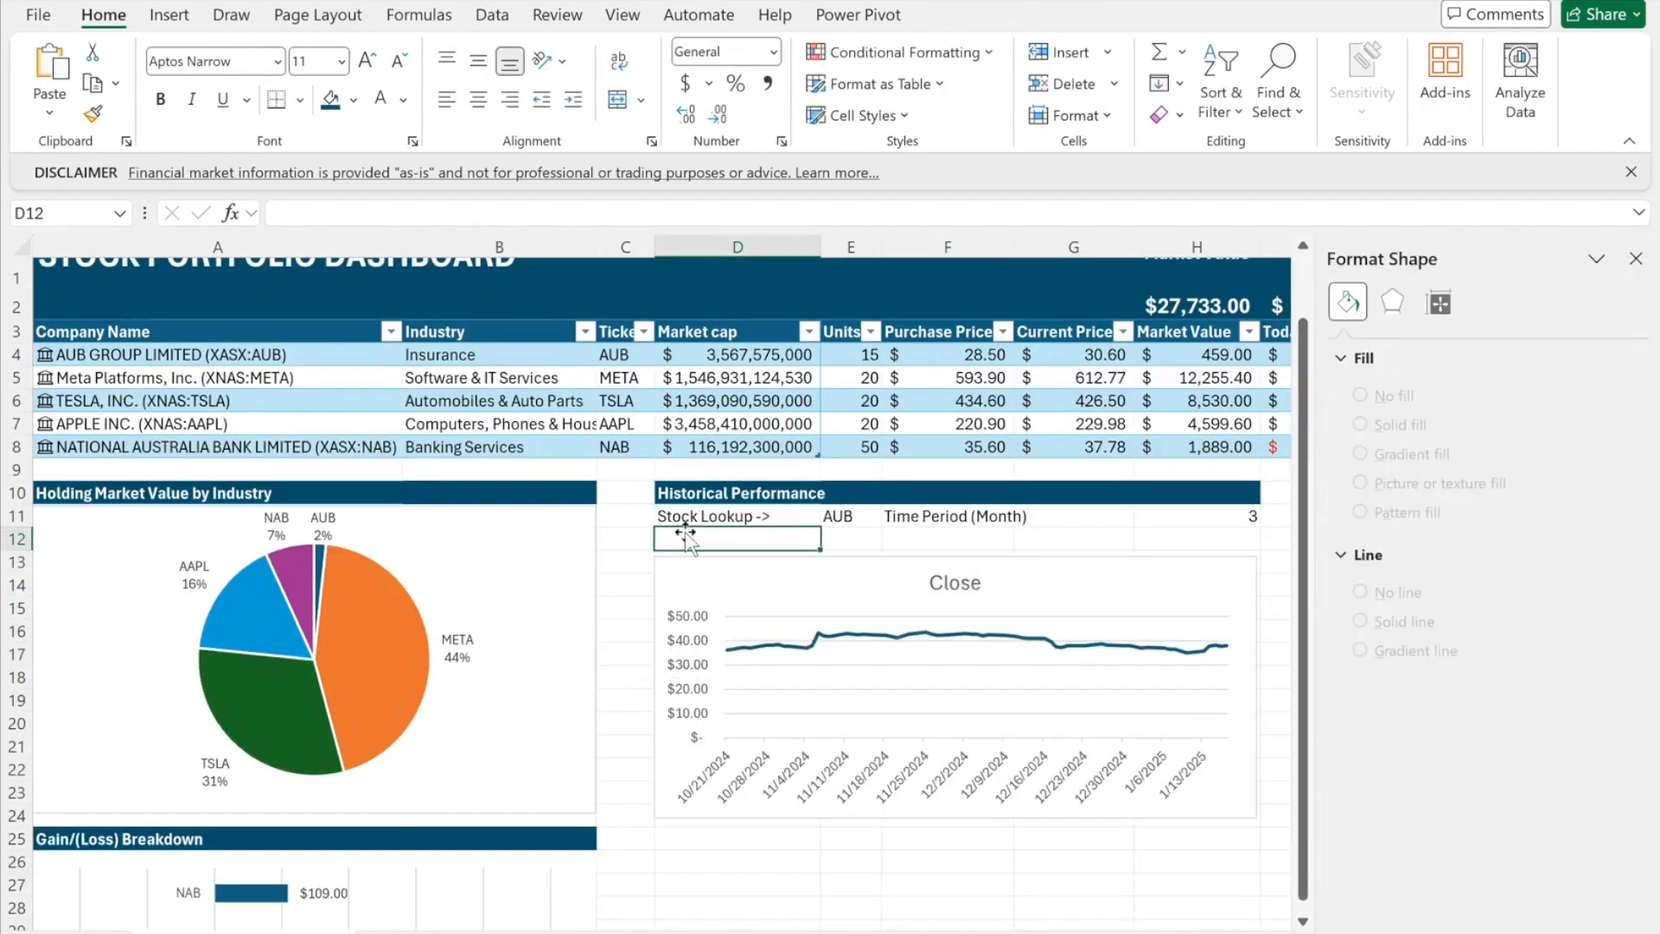
{"action": "type", "text": "="}
{"action": "left_click", "coordinate": [1188, 527]}
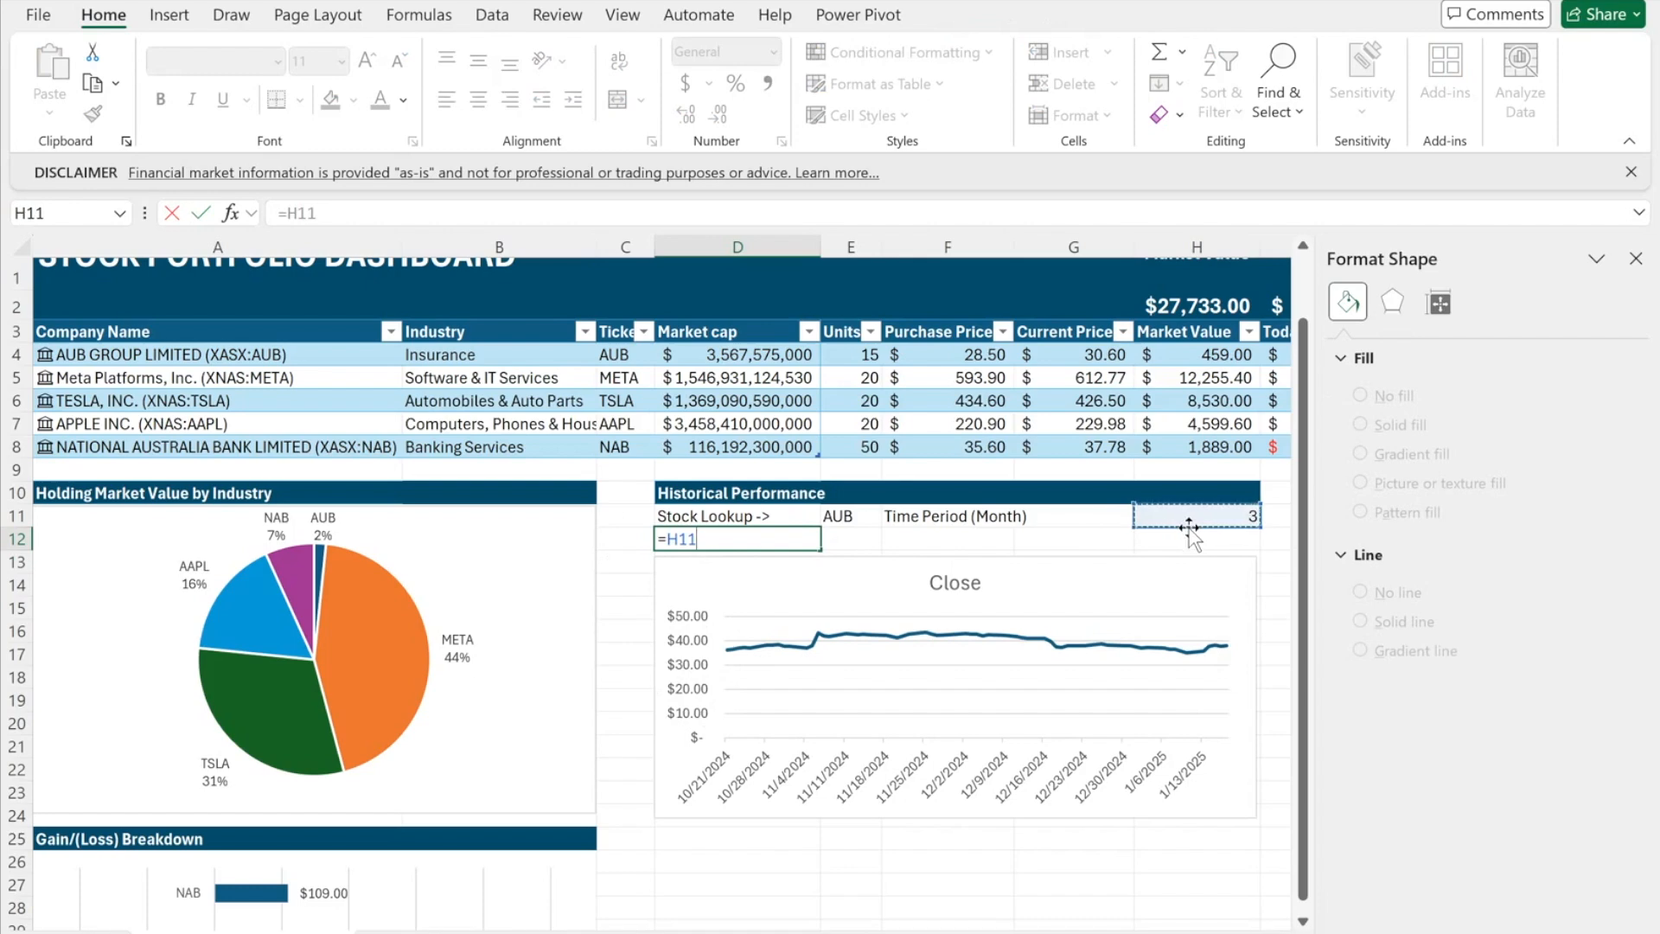
{"action": "type", "text": "&\" month trailing closing prices\""}
{"action": "key", "text": "Return"}
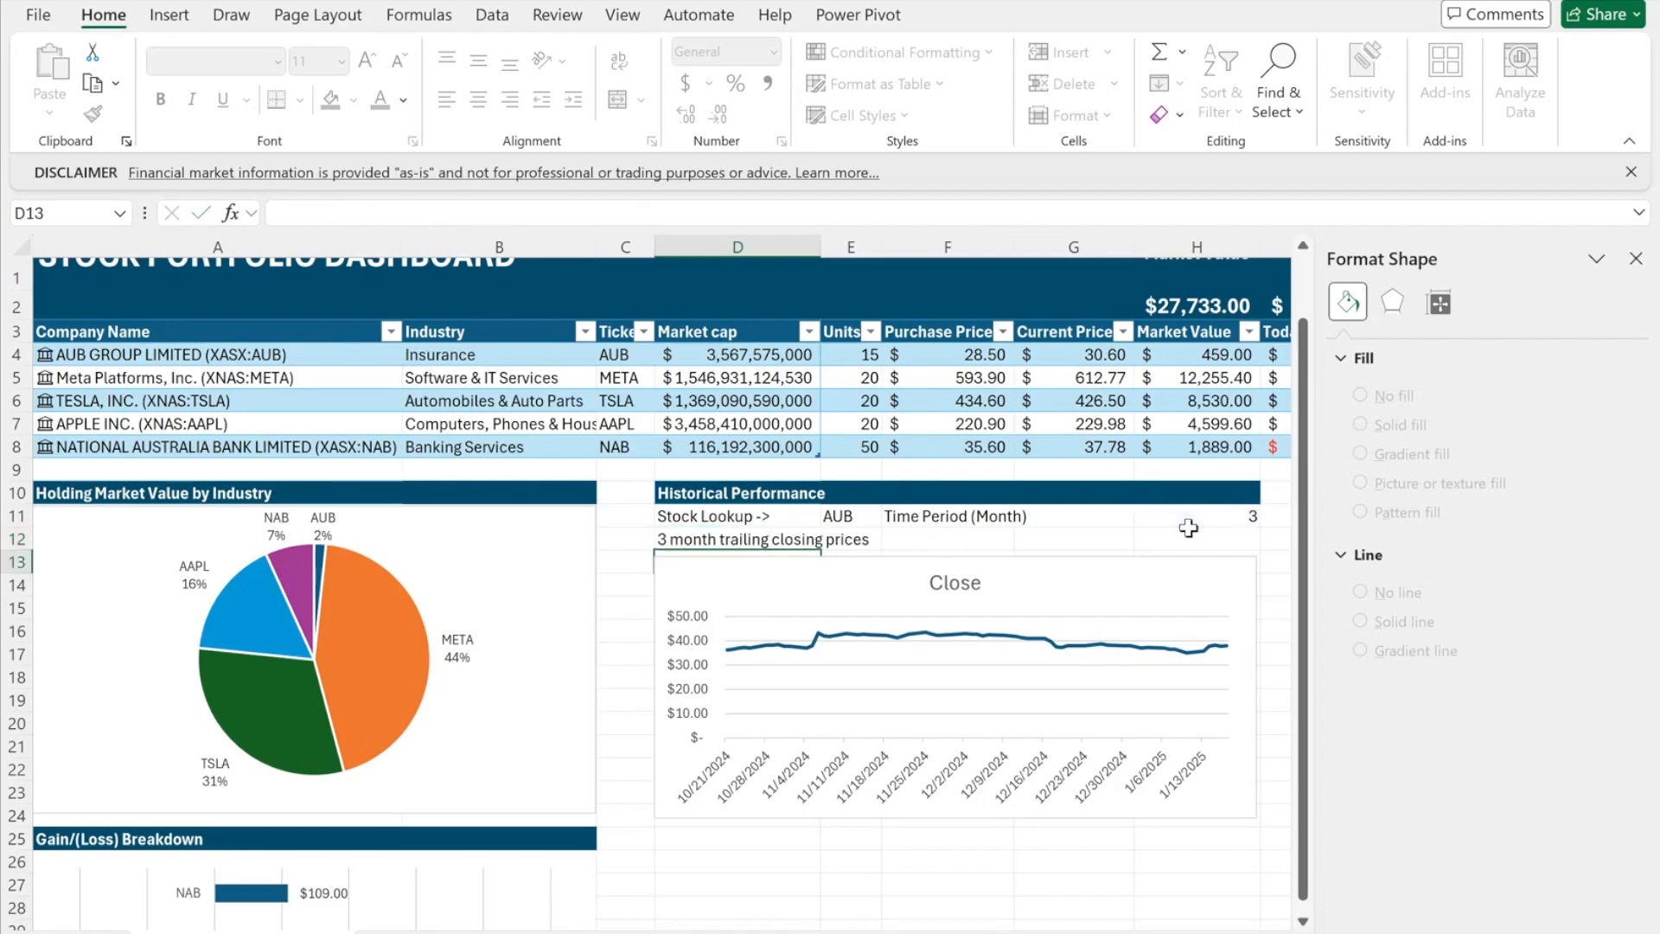
- Change the H11 time period to 6 months
{"action": "left_click", "coordinate": [794, 536]}
{"action": "left_click", "coordinate": [1207, 513]}
{"action": "left_click", "coordinate": [1270, 516]}
{"action": "left_click", "coordinate": [1219, 562]}
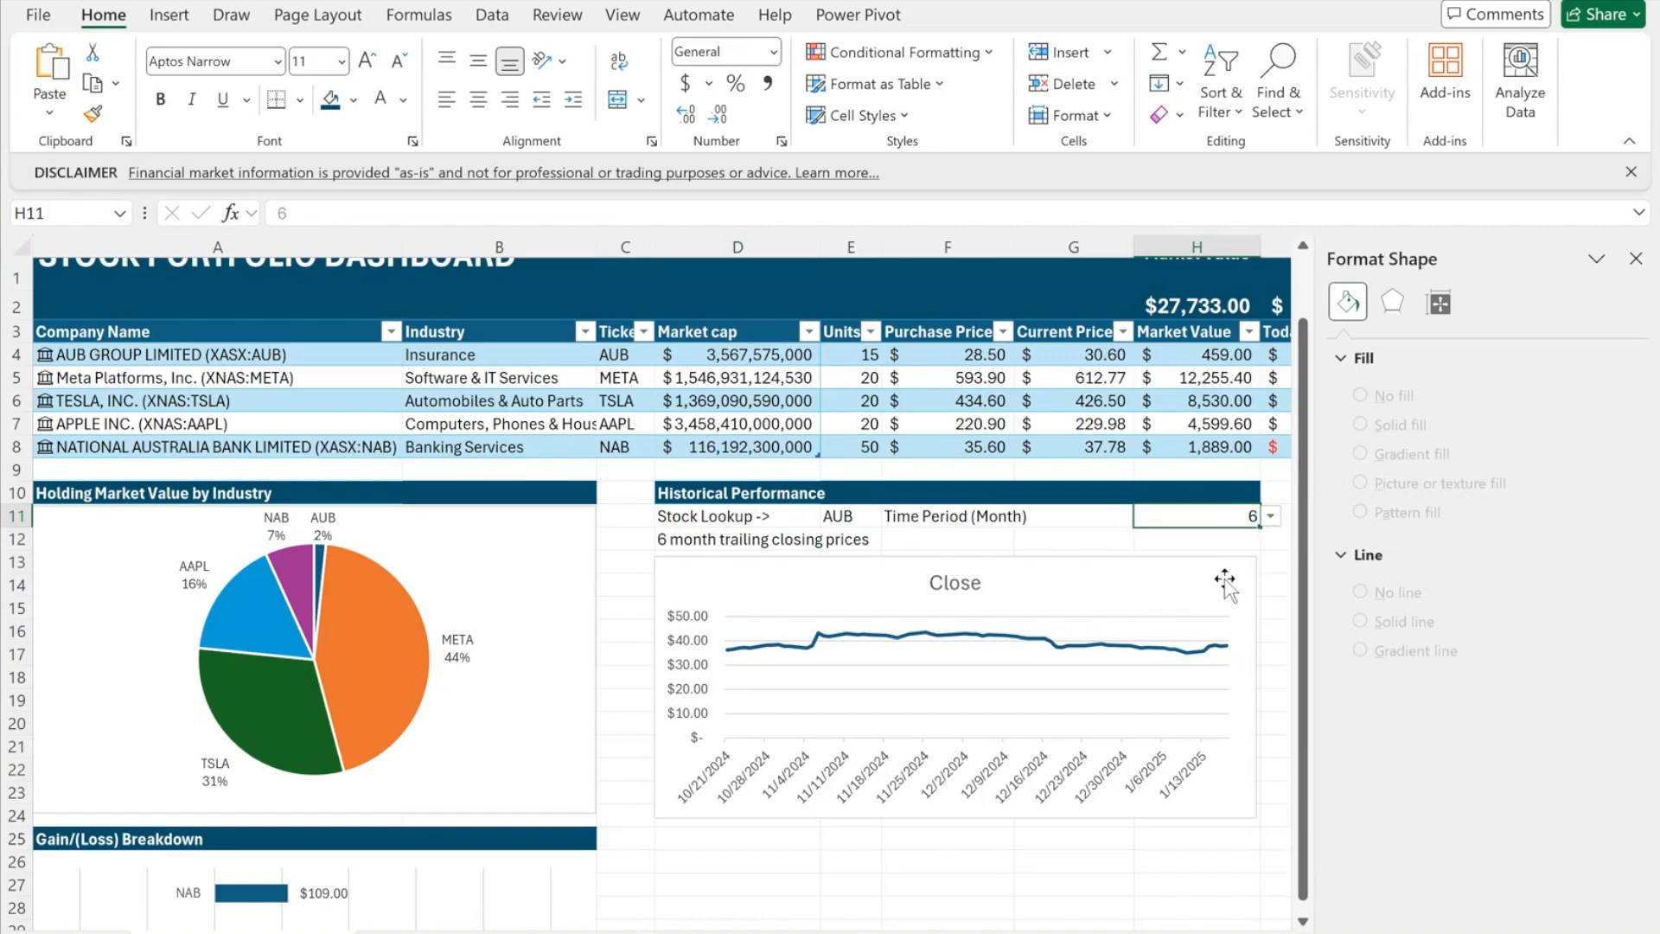
- Remove the price chart's Close title and gridlines
{"action": "left_click", "coordinate": [986, 571]}
{"action": "left_click", "coordinate": [622, 572]}
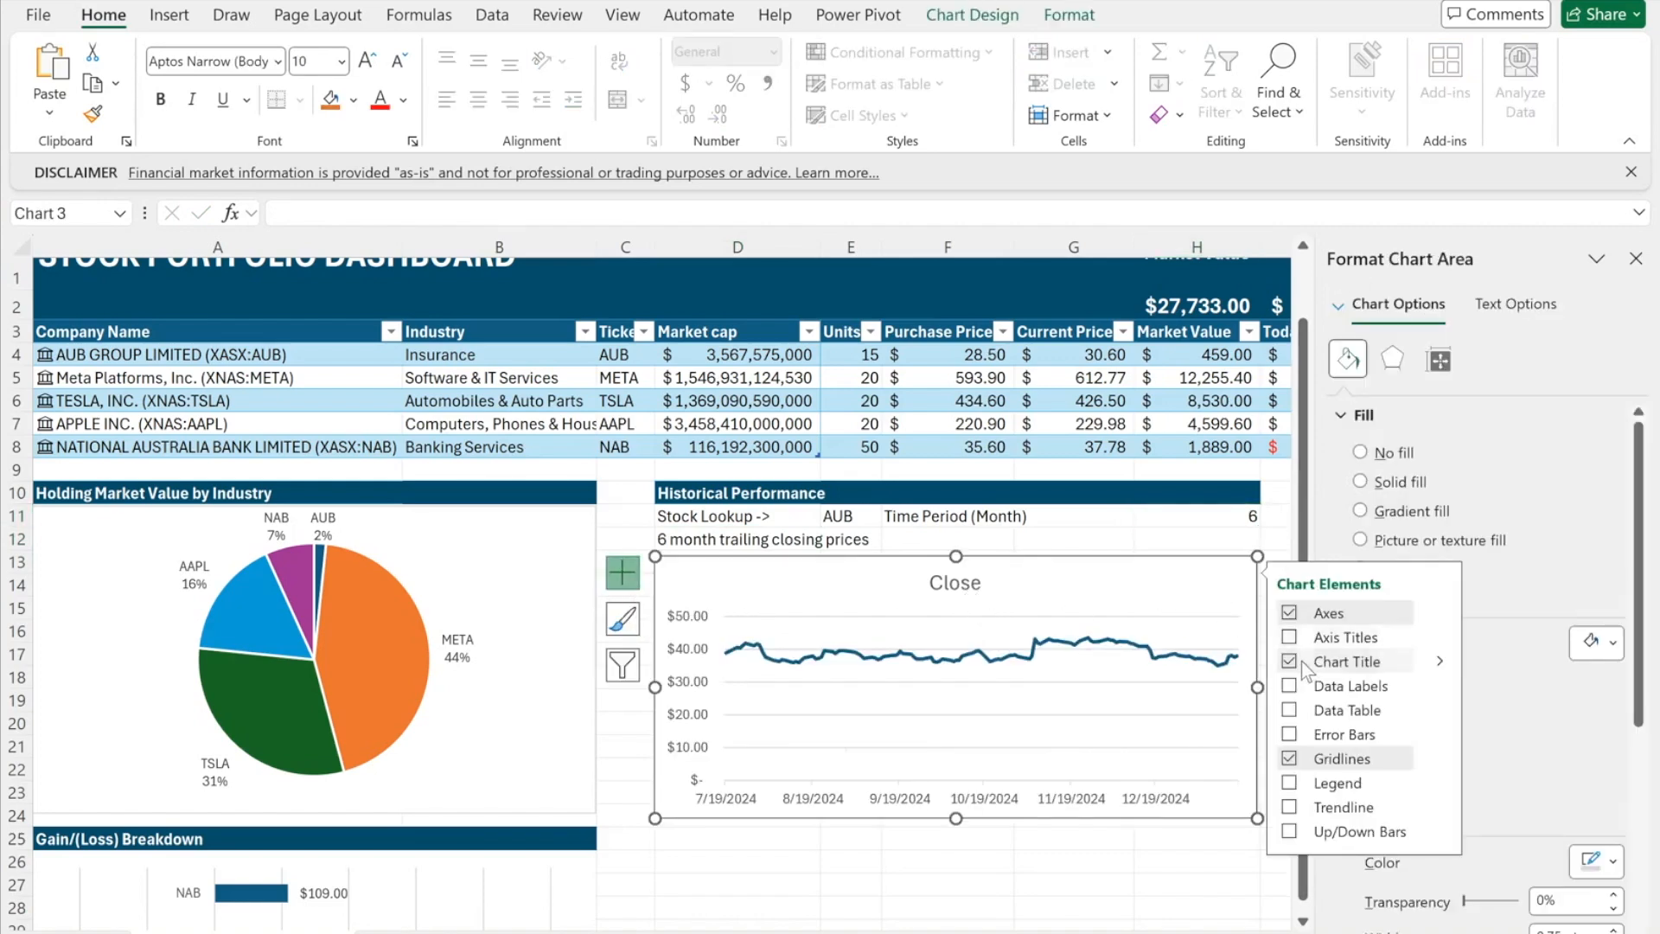
{"action": "left_click", "coordinate": [1303, 662]}
{"action": "left_click", "coordinate": [1289, 758]}
{"action": "scroll", "coordinate": [662, 799], "scroll_direction": "down", "scroll_amount": 2}
{"action": "left_click", "coordinate": [583, 759]}
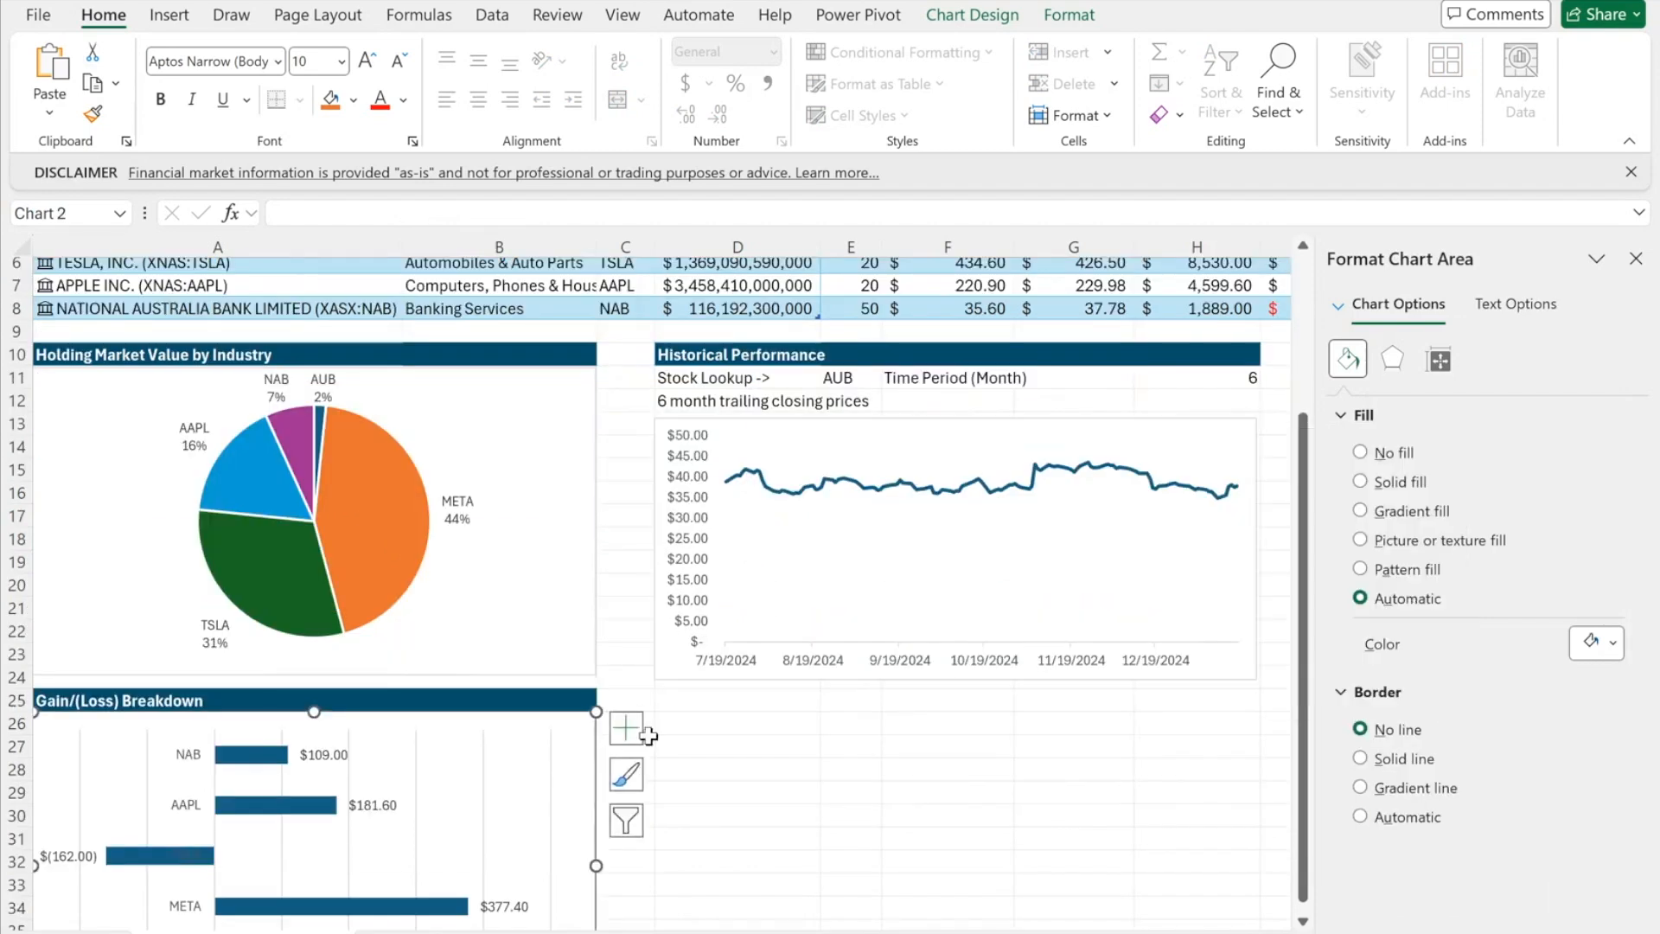
{"action": "left_click", "coordinate": [682, 726]}
- Merge the caption across D12:H12 with dark blue fill and white text
{"action": "left_click", "coordinate": [617, 104]}
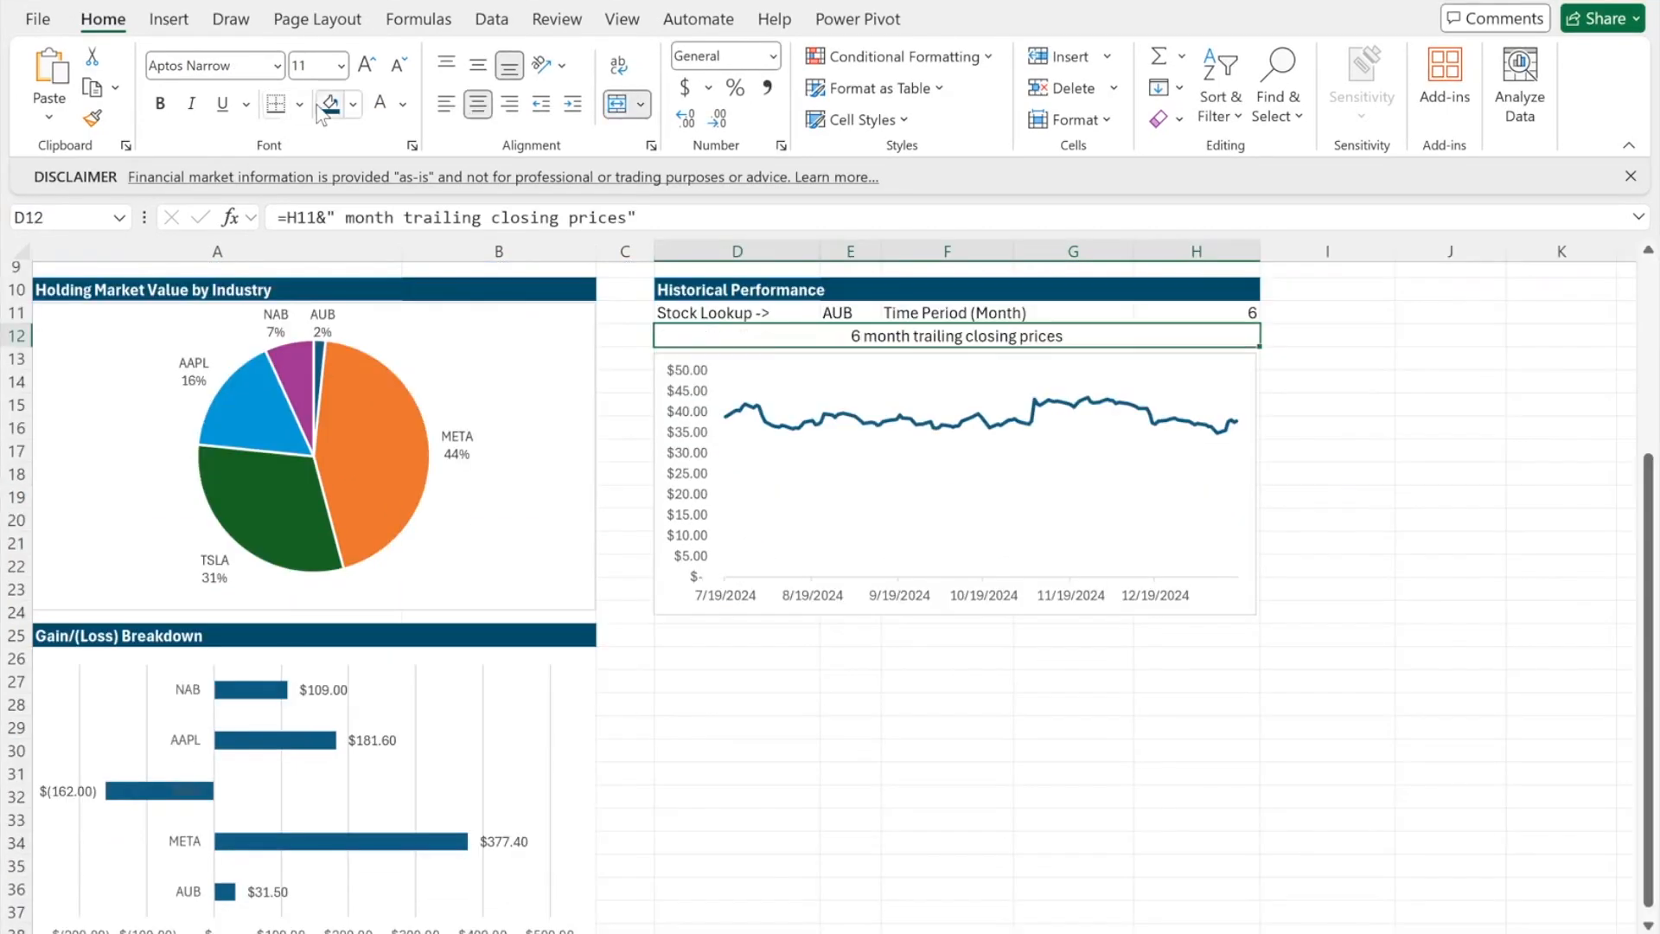
{"action": "left_click", "coordinate": [329, 105]}
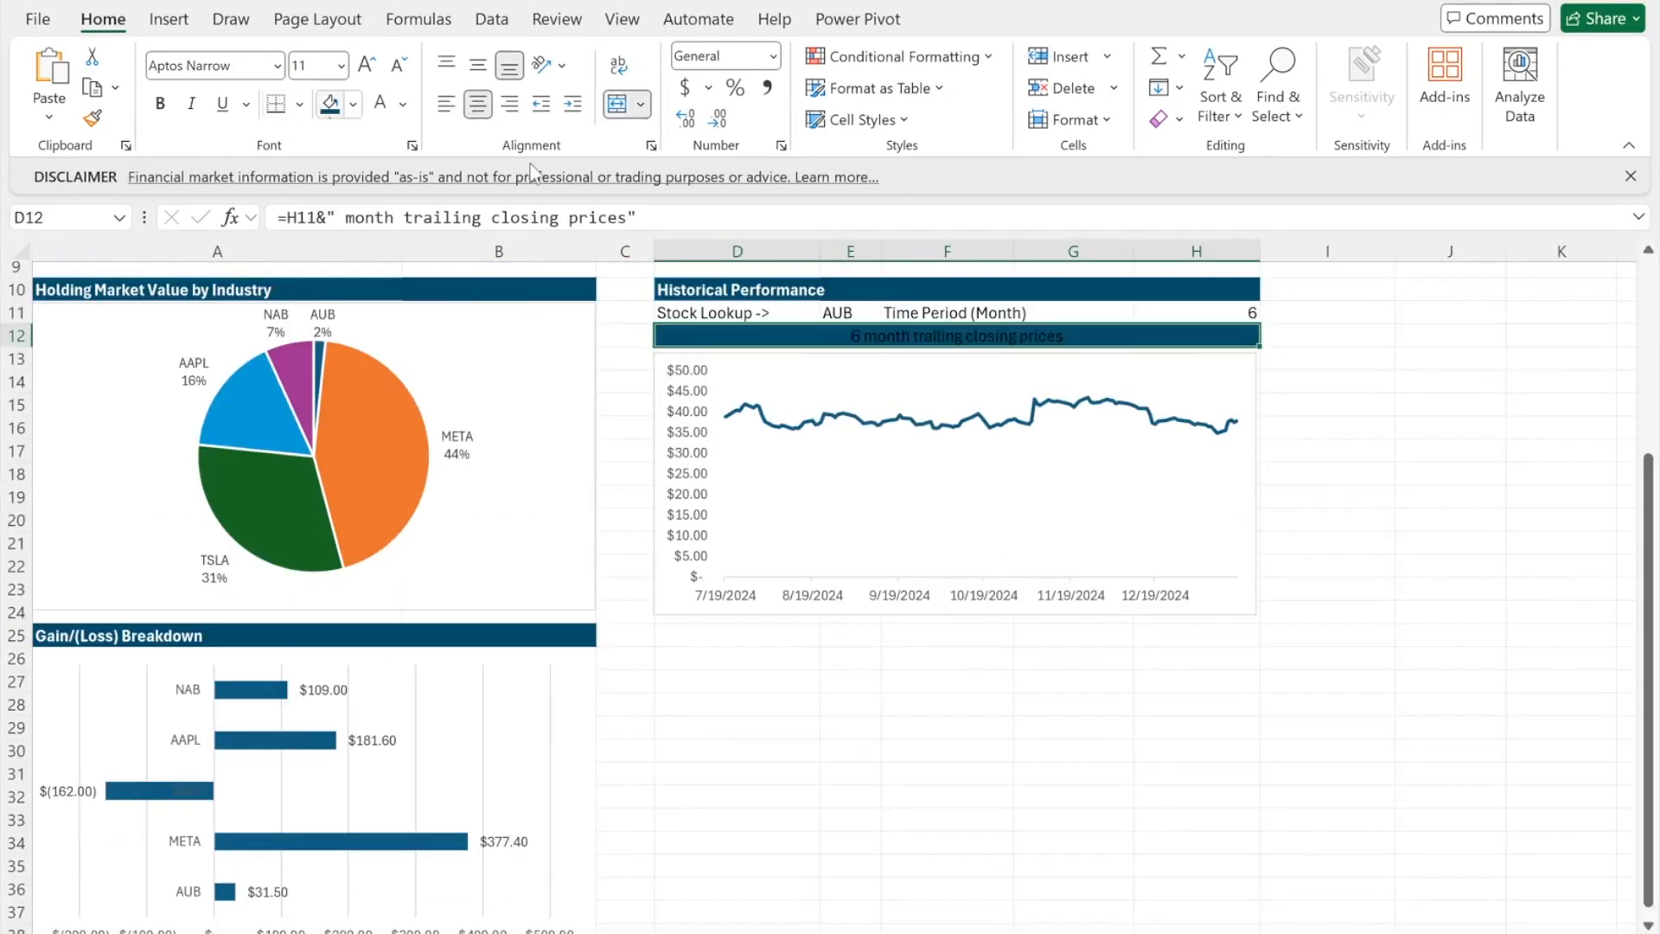
{"action": "left_click", "coordinate": [379, 103]}
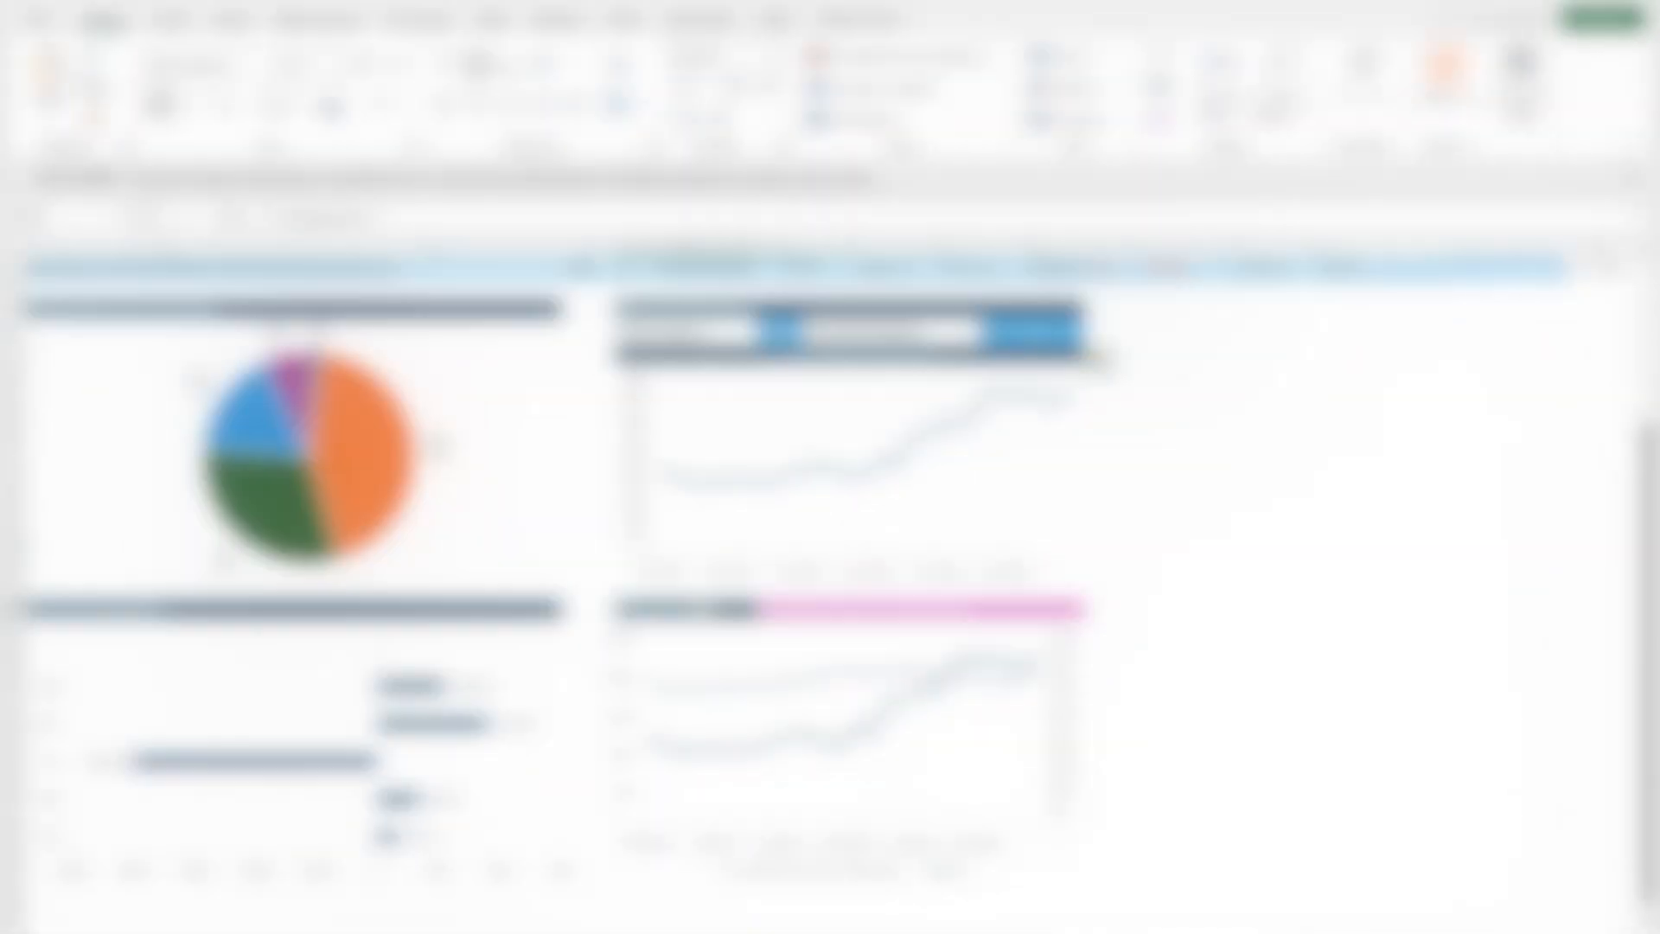
{"action": "left_click", "coordinate": [710, 610]}
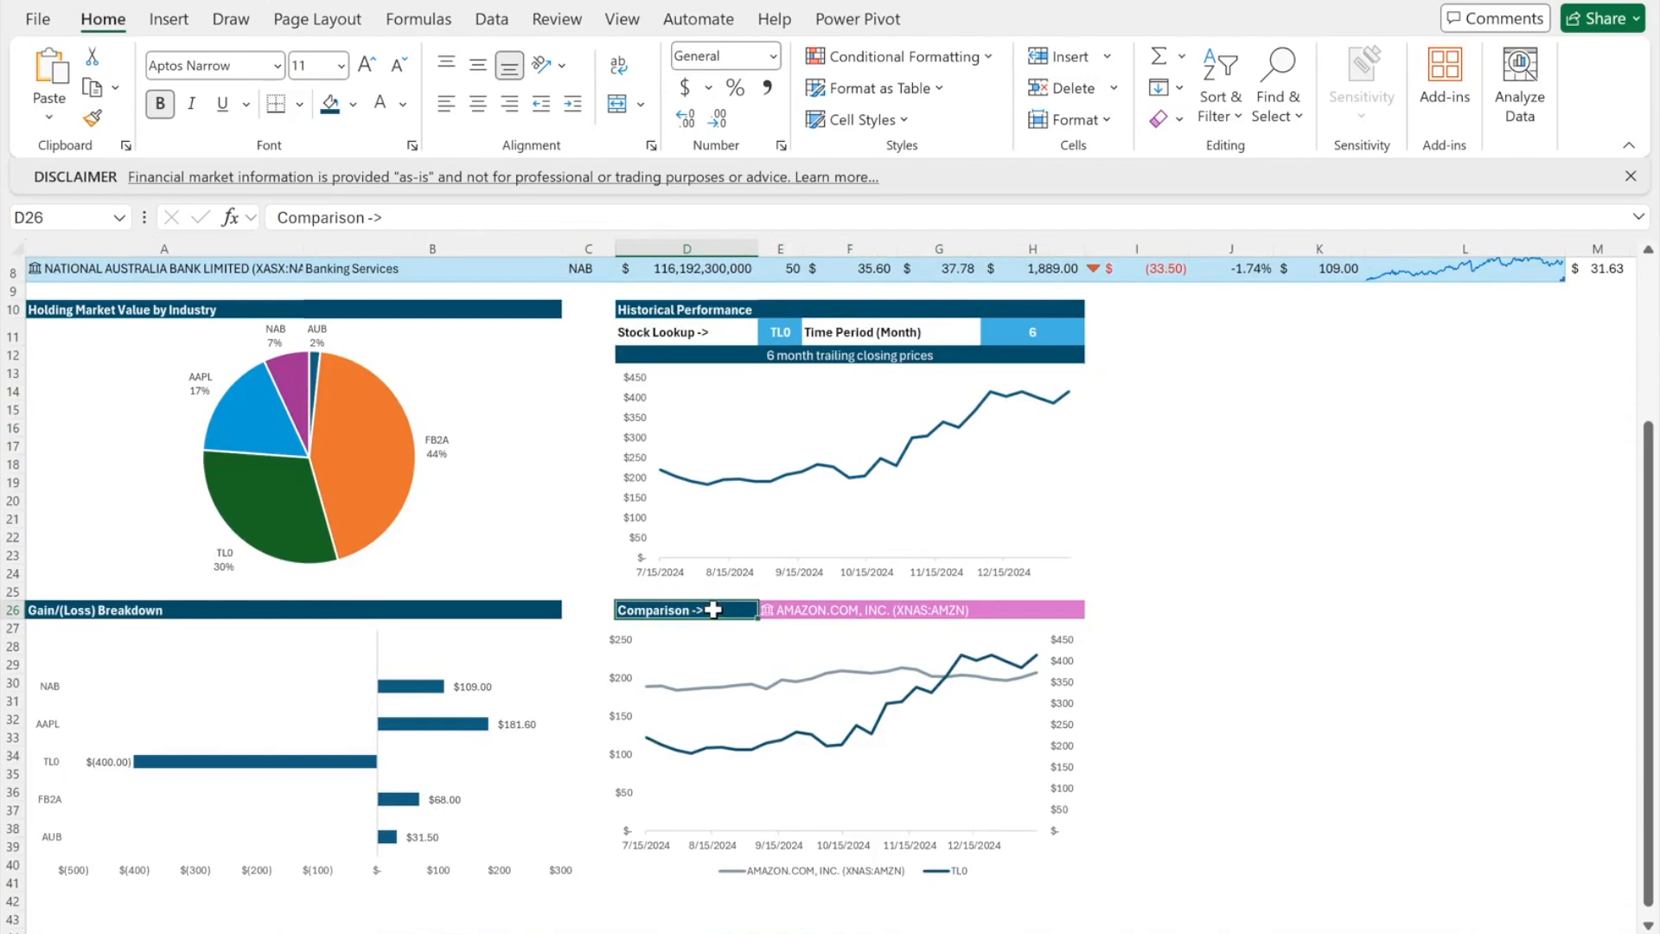
- Copy the Comparison -> label cell from the example dashboard
{"action": "key", "text": "ctrl+c"}
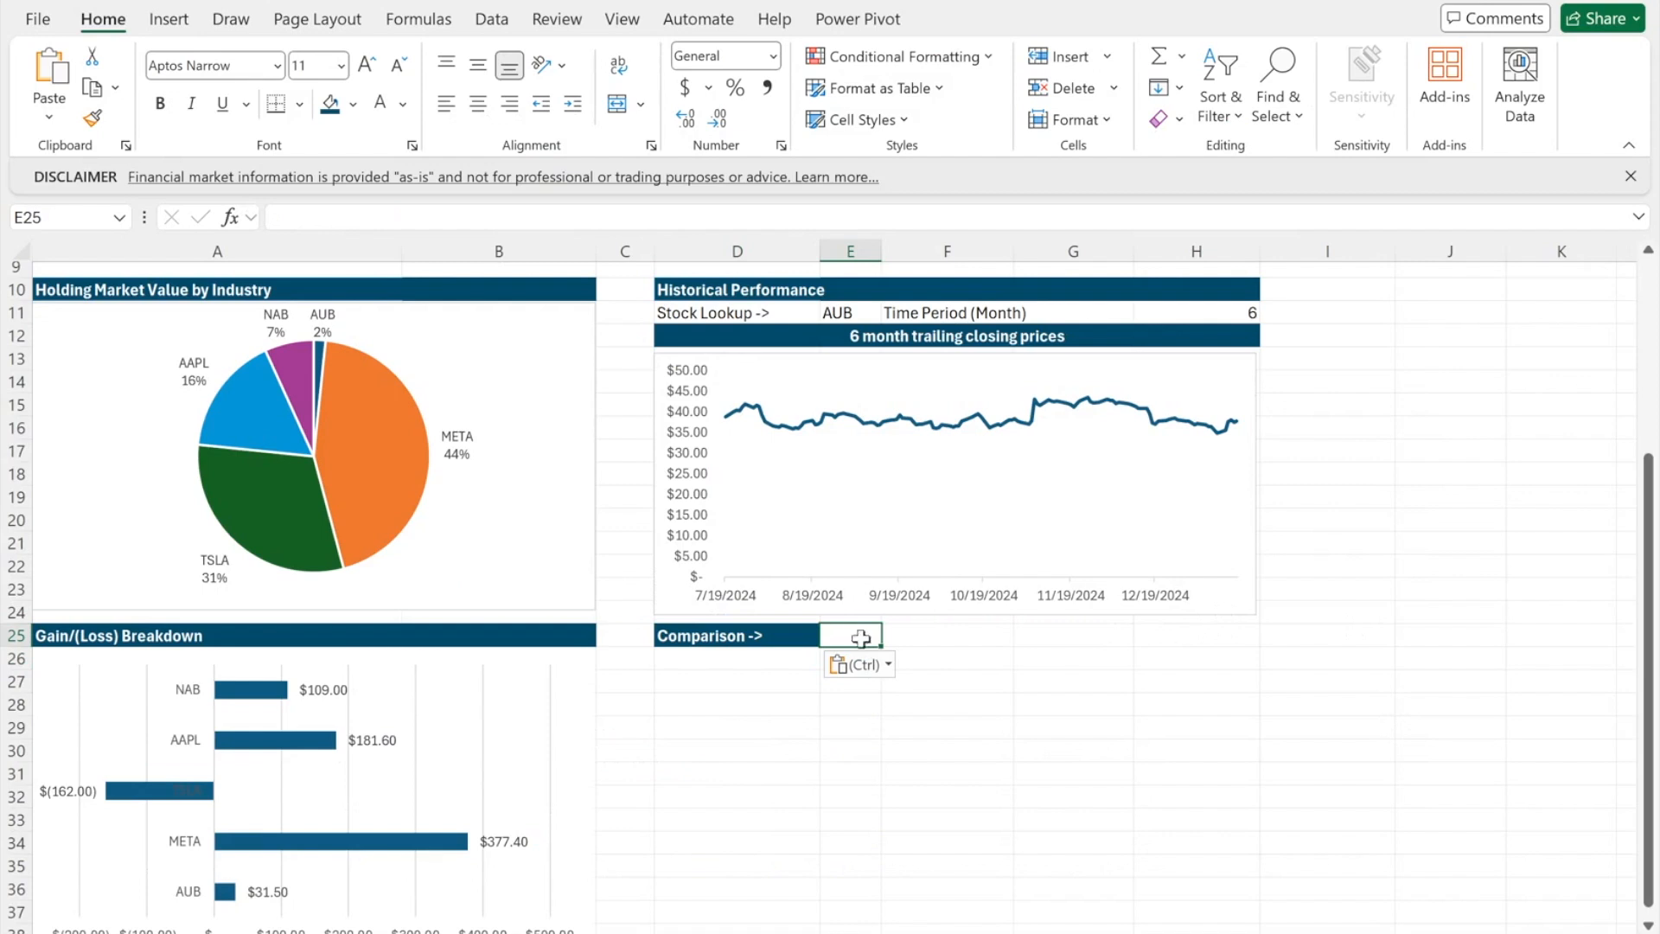
- Enter Amazon in E25 and convert it to the AMAZON.COM, INC. stock data type
{"action": "type", "text": "Amazon"}
{"action": "key", "text": "Return"}
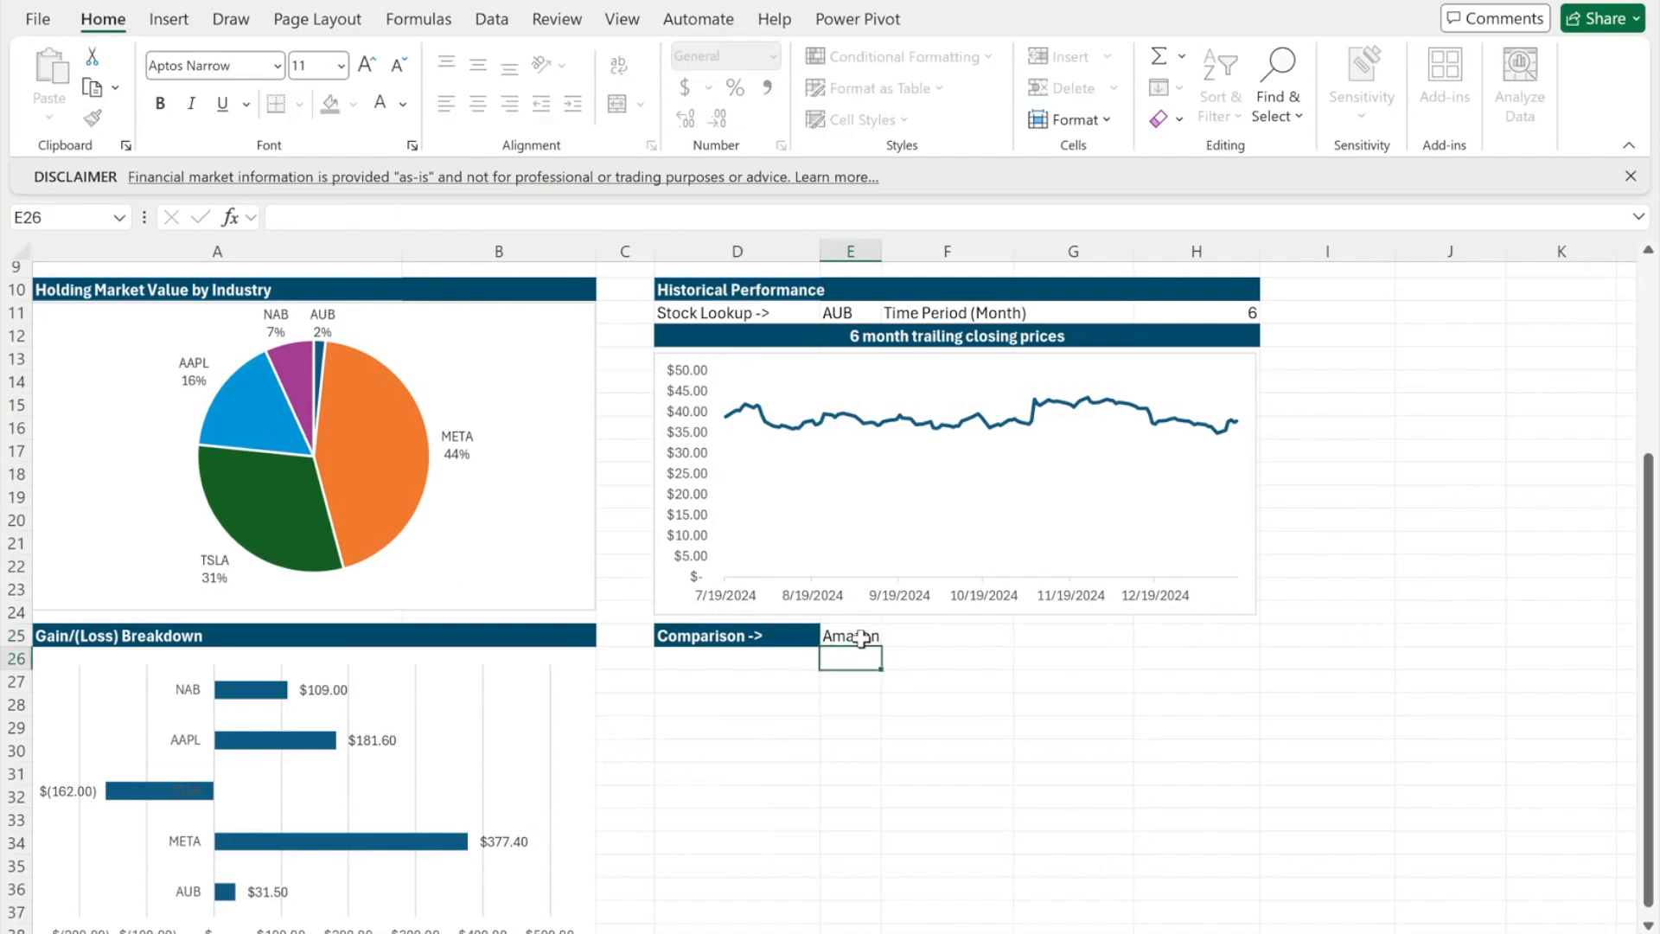
{"action": "left_click", "coordinate": [852, 639]}
{"action": "left_click", "coordinate": [492, 19]}
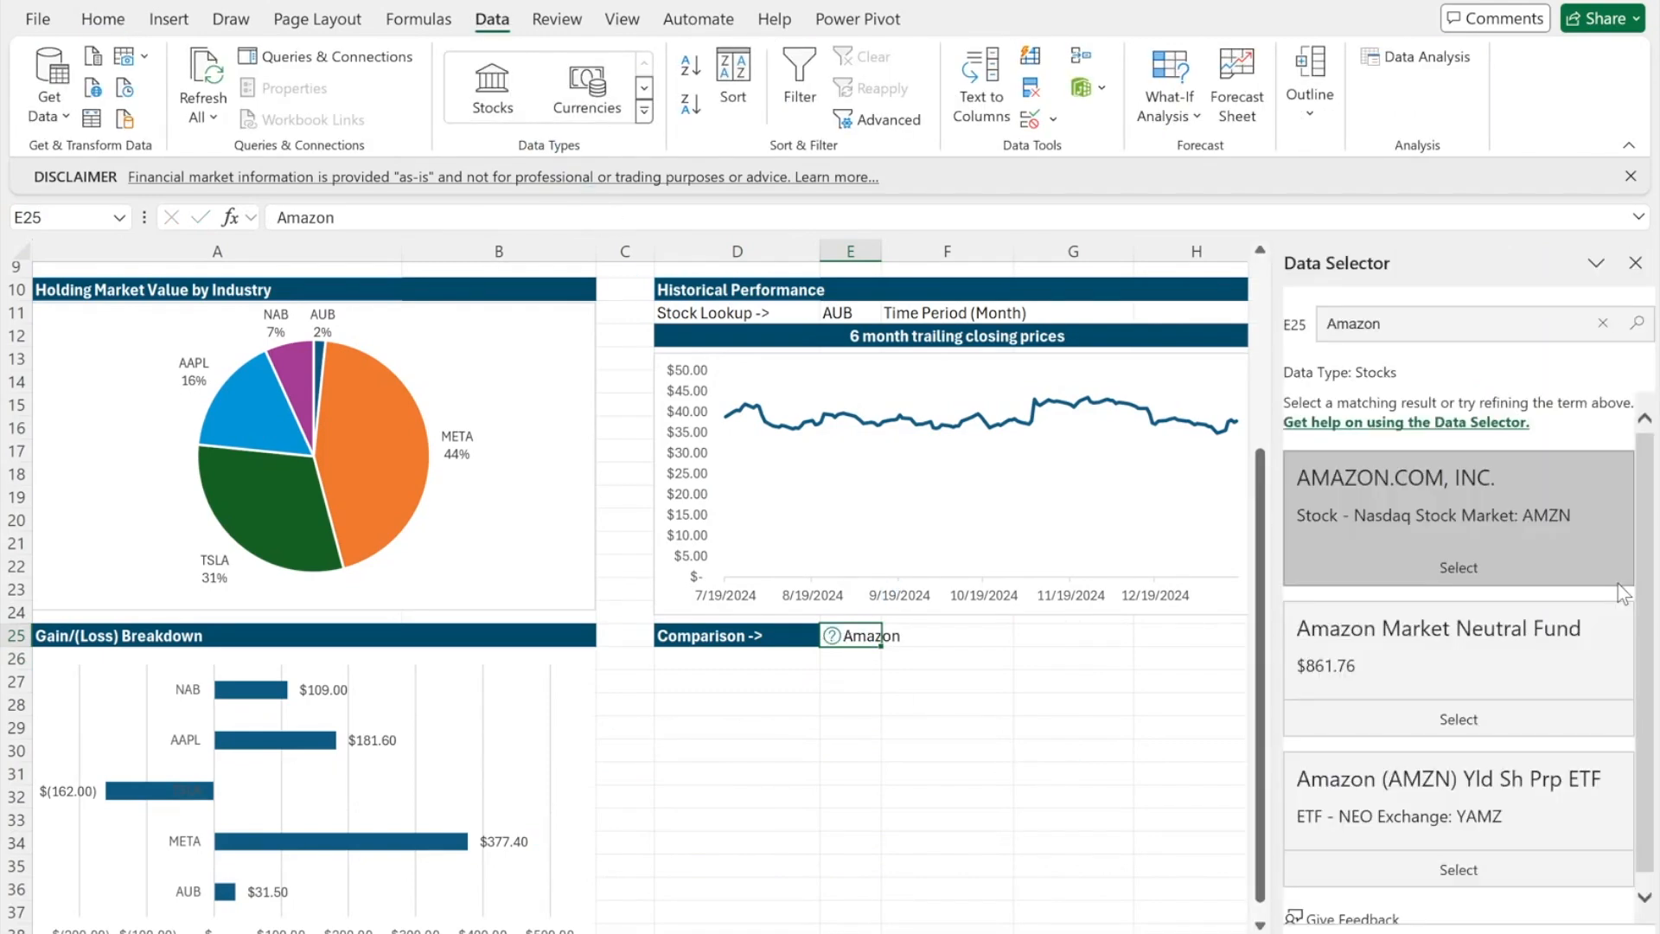
{"action": "left_click", "coordinate": [1452, 562]}
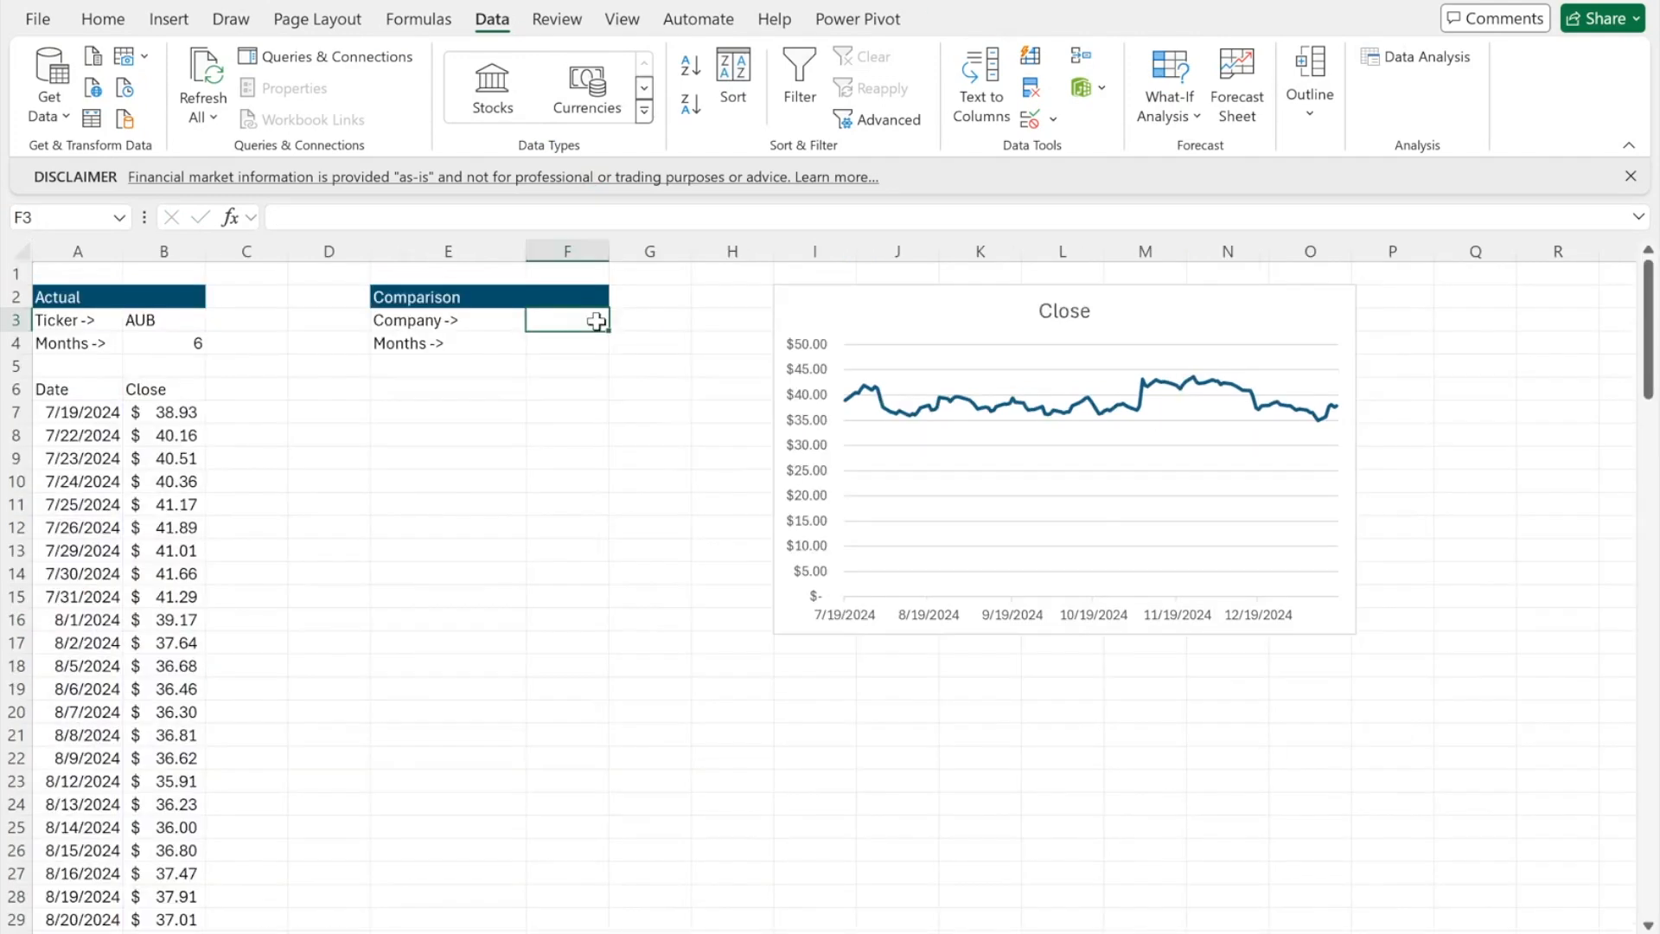
- Link Sheet2's F3 to the dashboard's E25 comparison stock
{"action": "type", "text": "="}
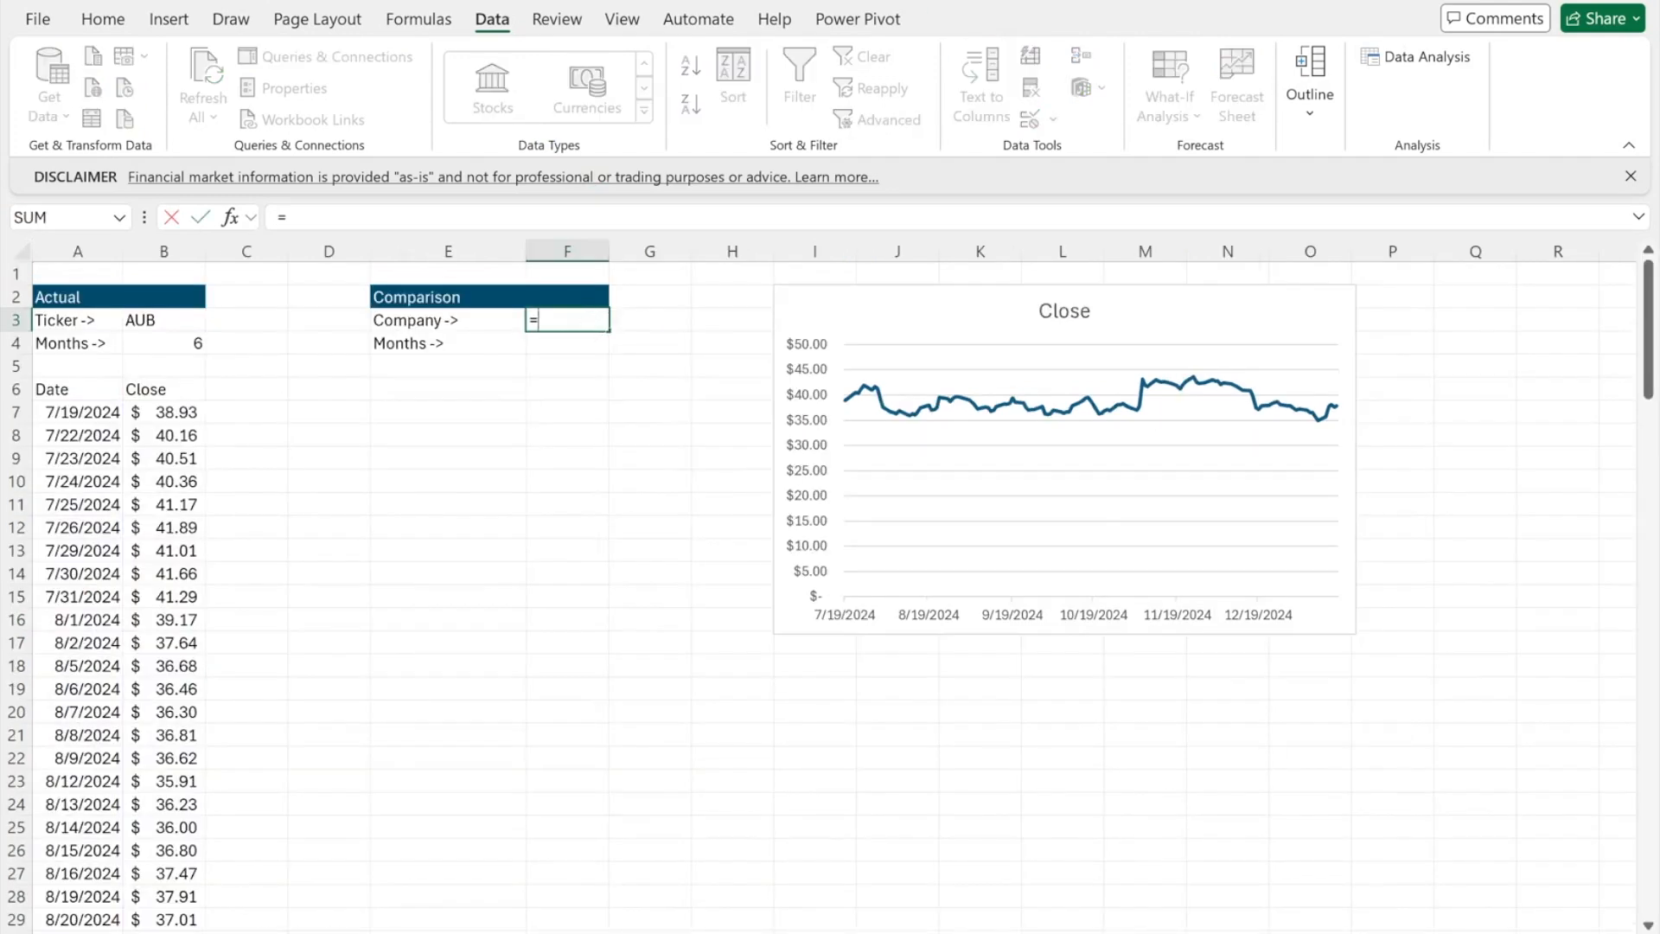
{"action": "key", "text": "ctrl+Page_Up"}
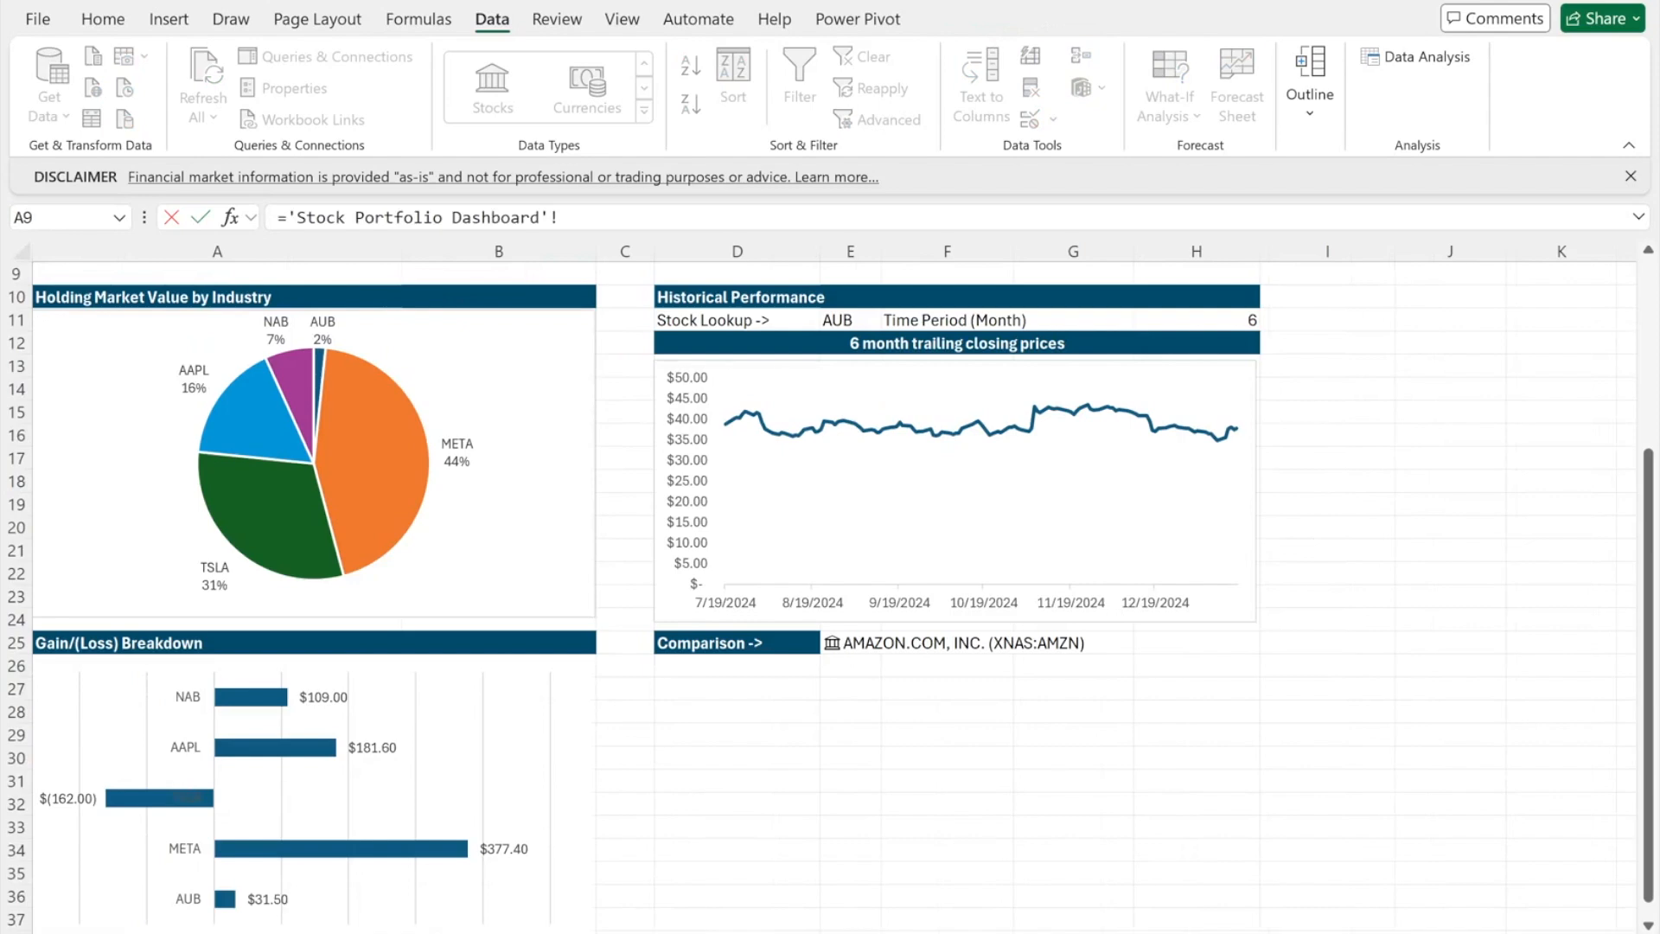
{"action": "left_click", "coordinate": [860, 636]}
{"action": "key", "text": "Return"}
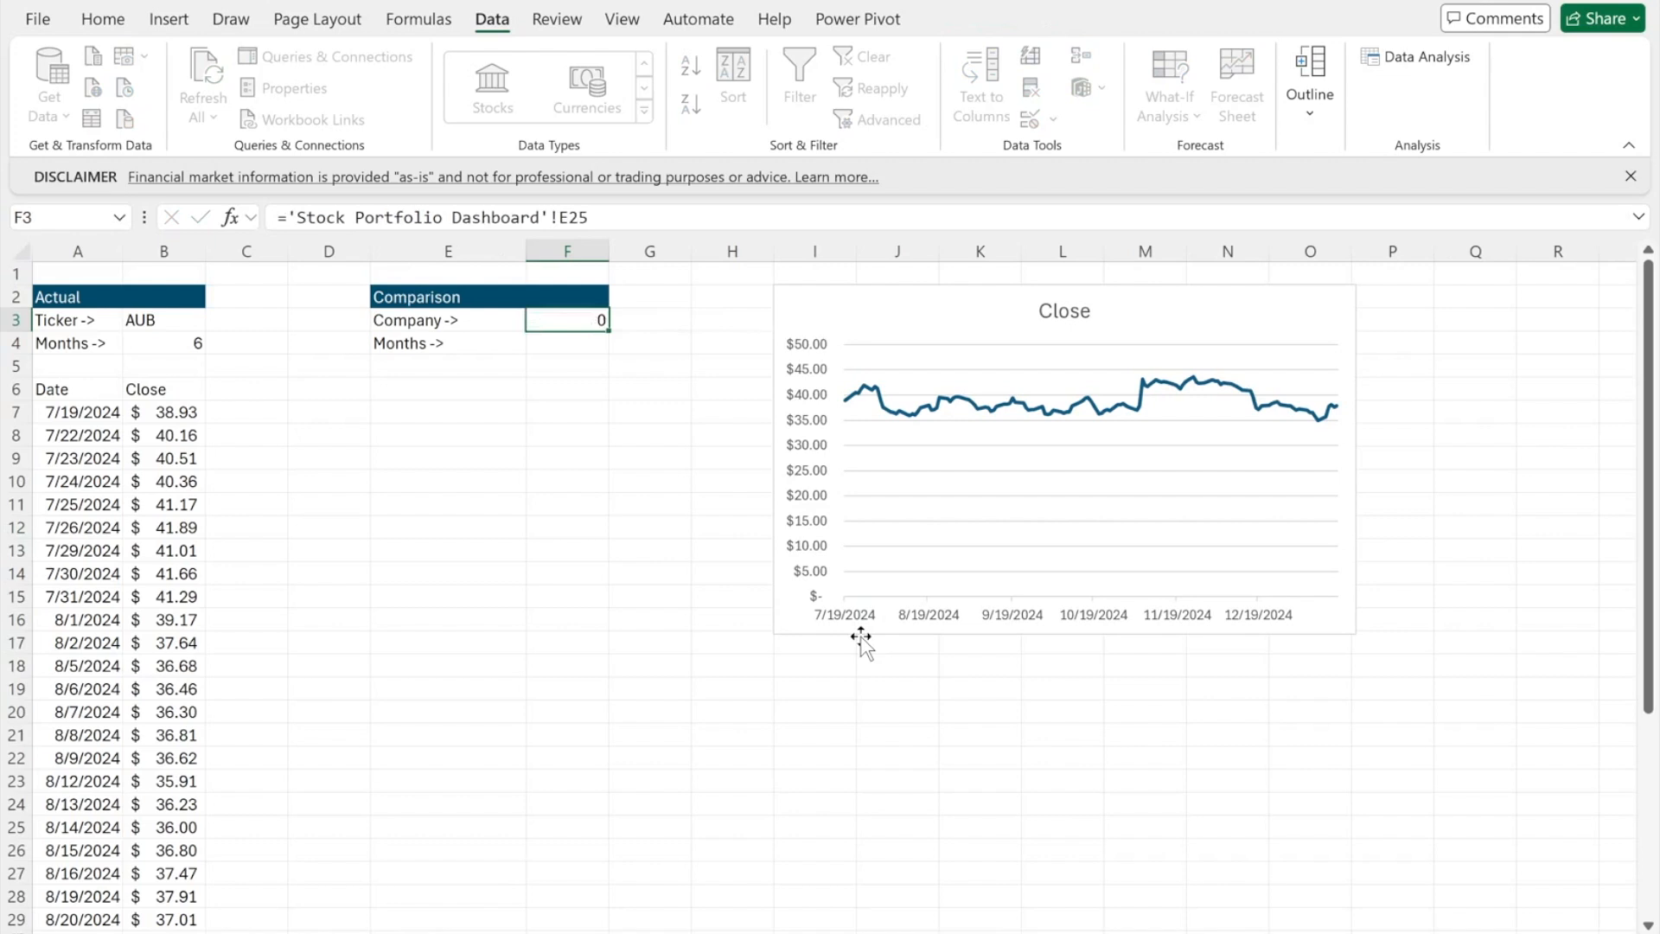
- Set F4 to =B4 and copy A6's STOCKHISTORY formula into E6 for Amazon's prices
{"action": "type", "text": "="}
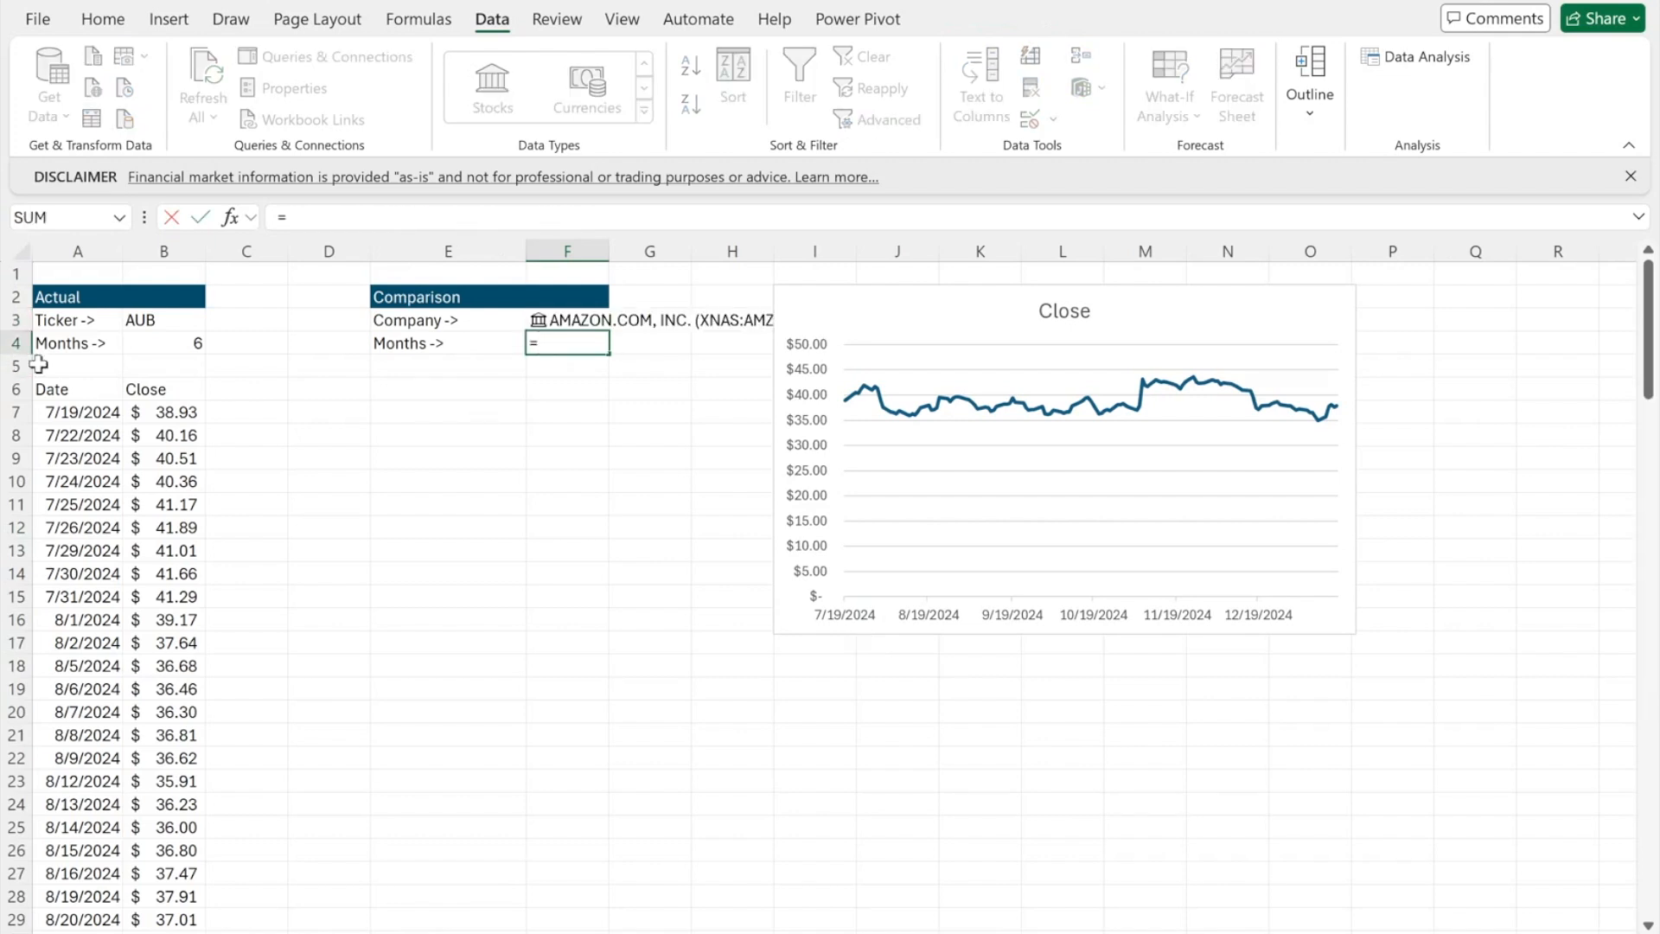
{"action": "left_click", "coordinate": [130, 346]}
{"action": "key", "text": "Return"}
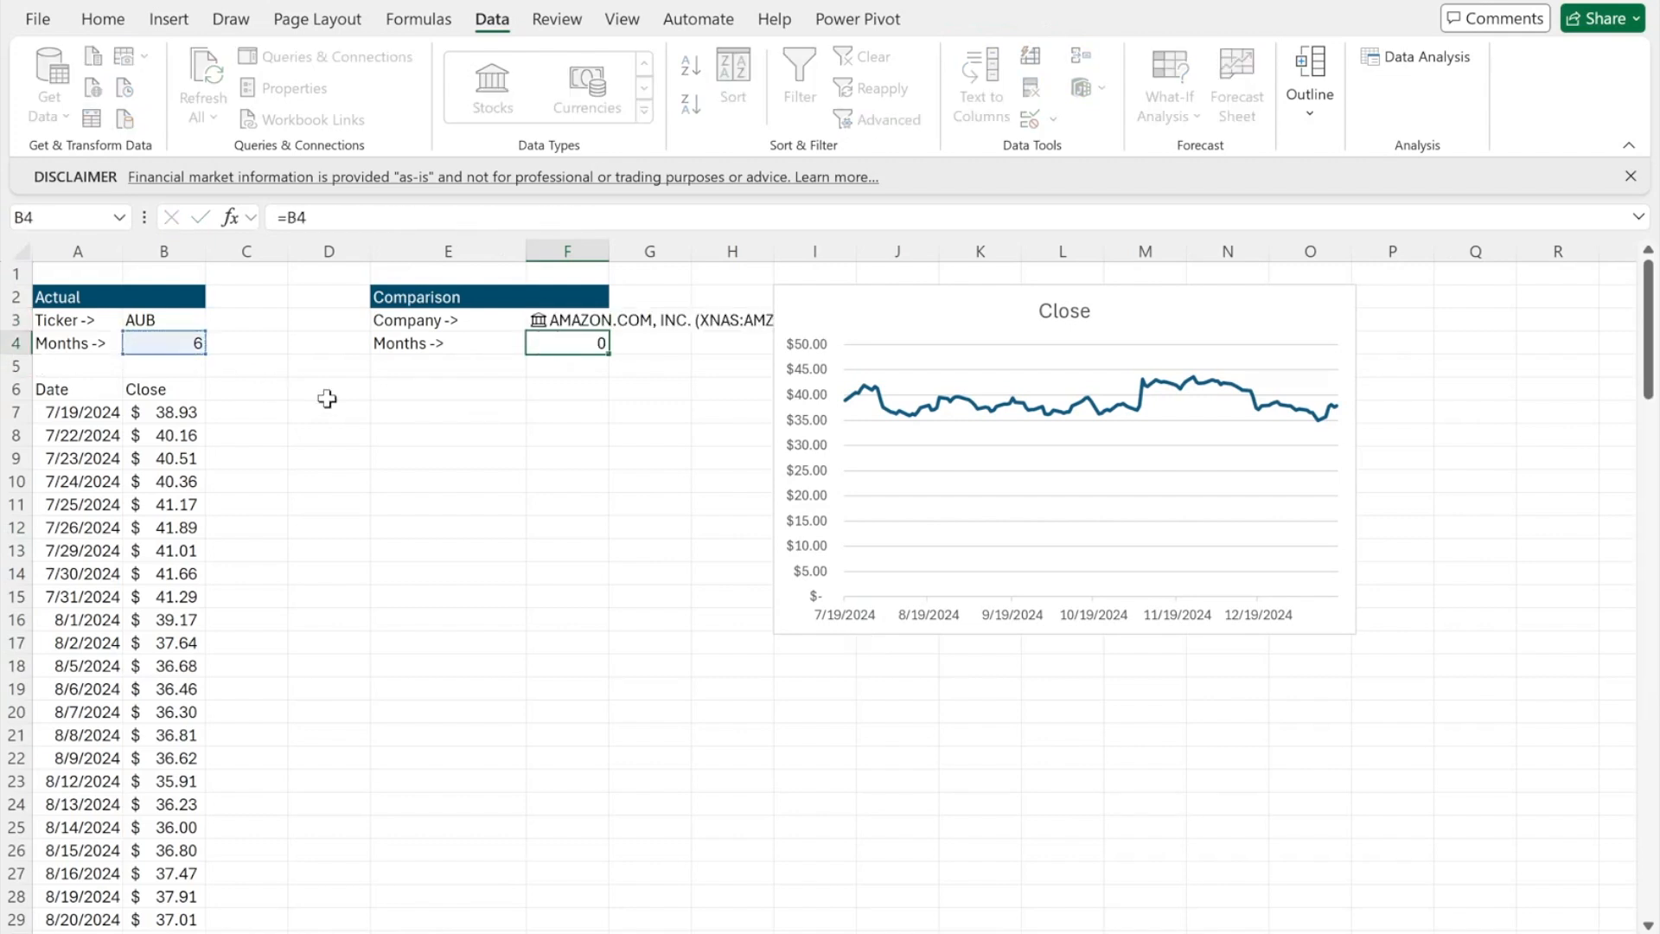
{"action": "left_click", "coordinate": [82, 391]}
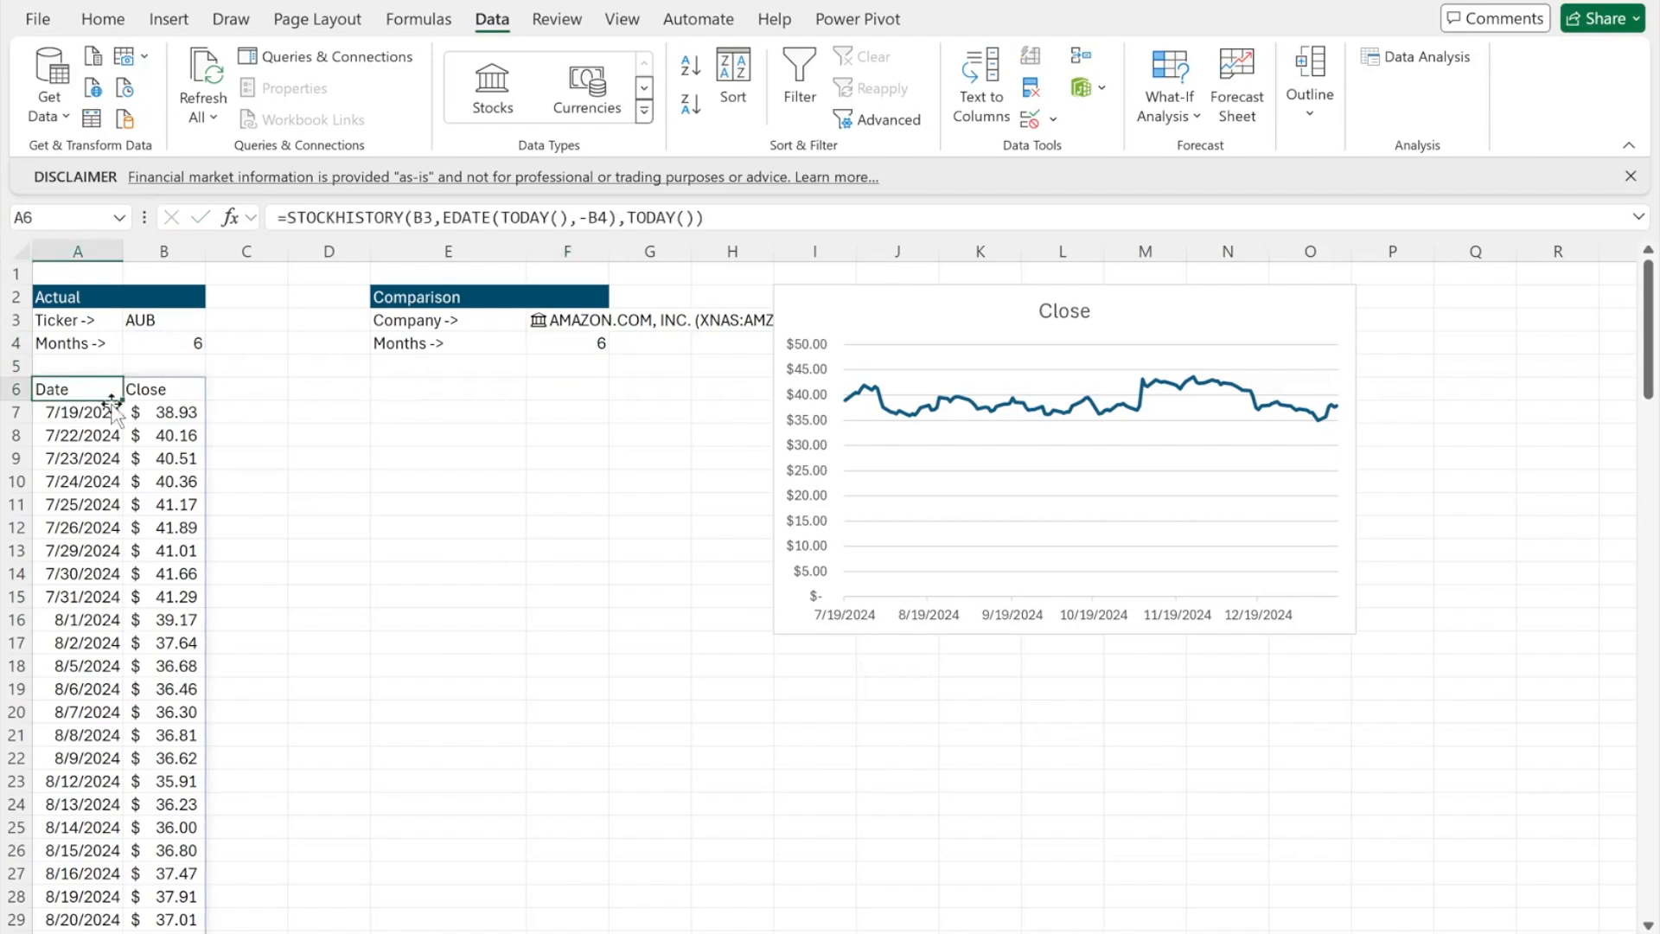
{"action": "key", "text": "ctrl+c"}
{"action": "left_click", "coordinate": [393, 385]}
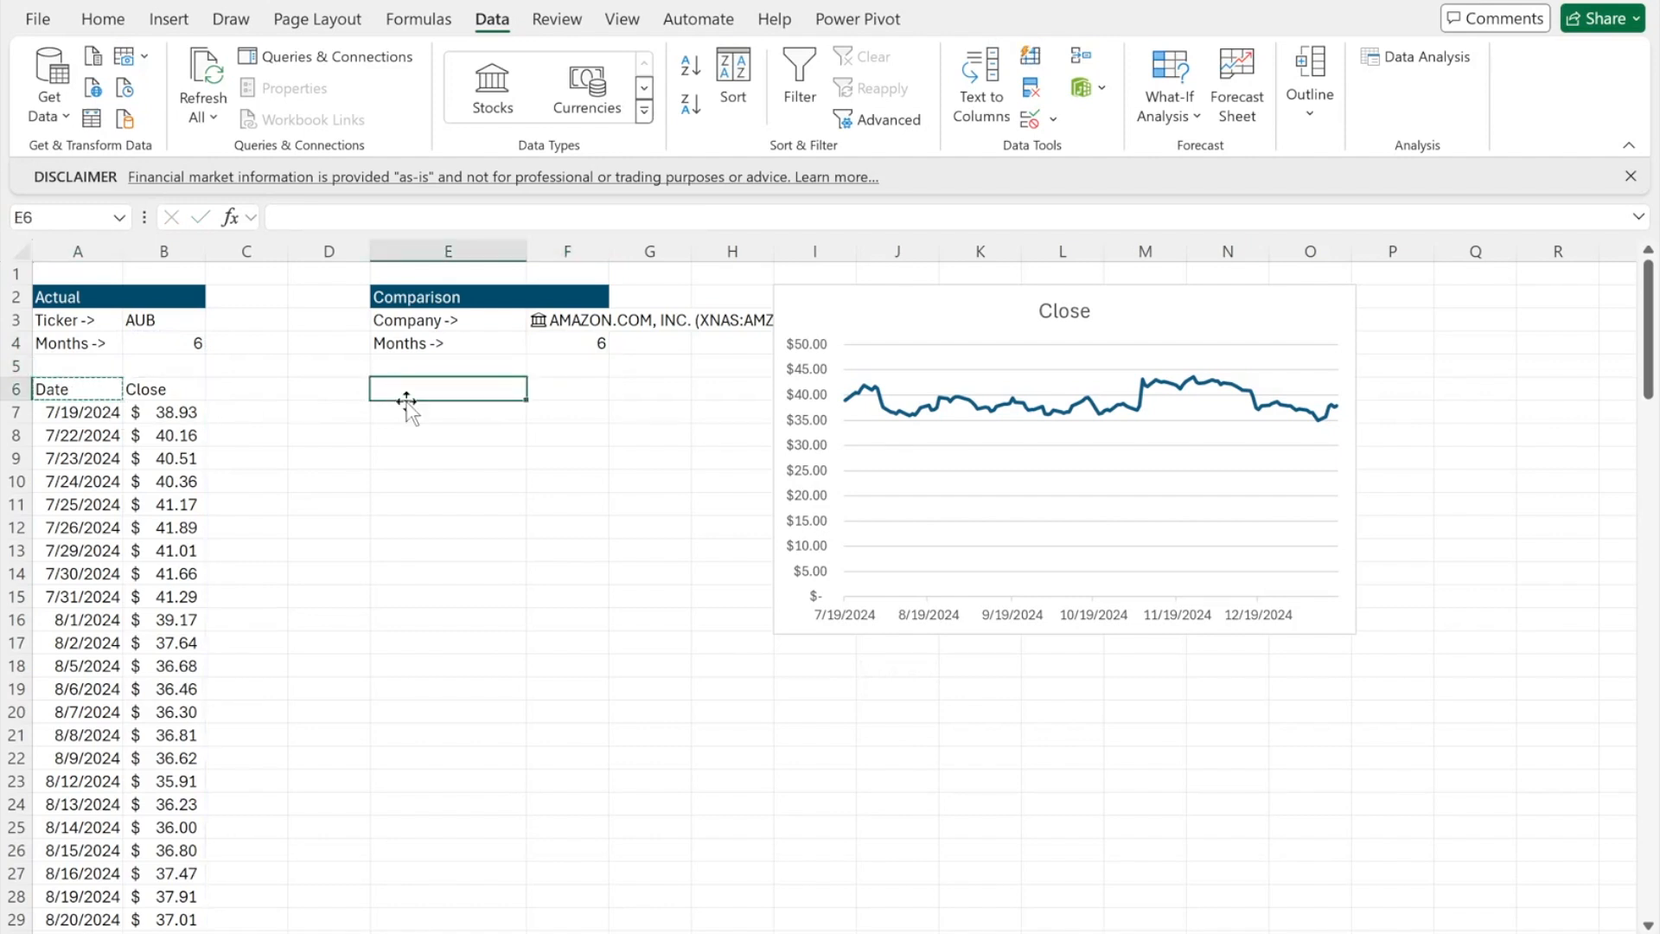
{"action": "key", "text": "ctrl+v"}
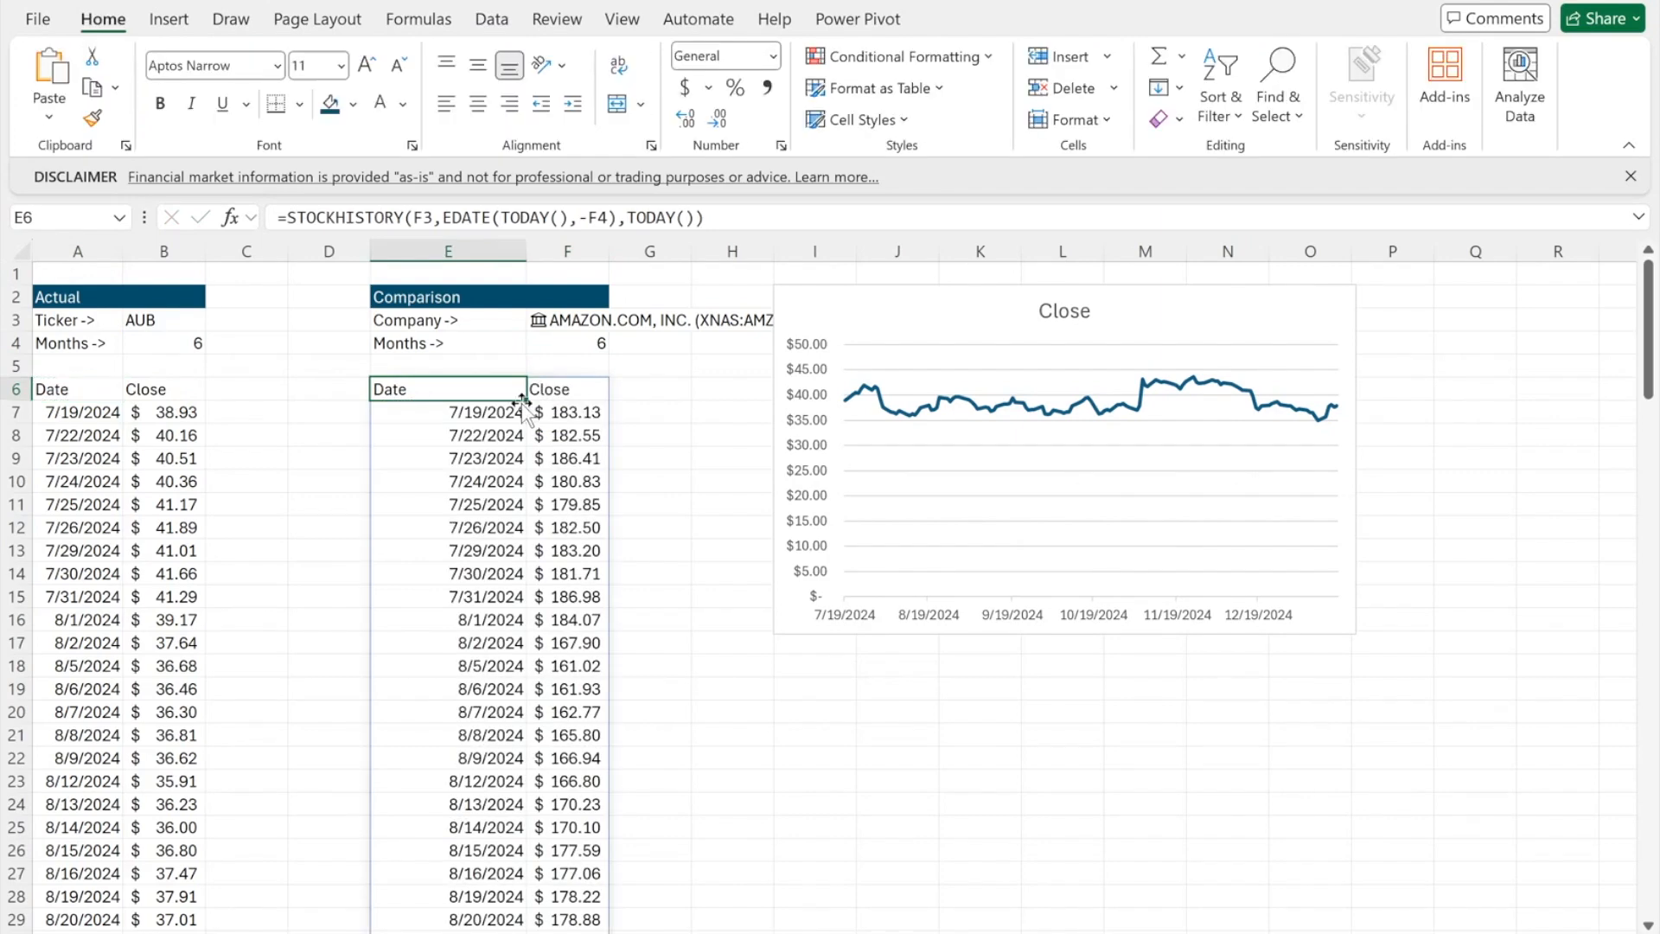
{"action": "key", "text": "ctrl+shift+Right"}
{"action": "key", "text": "ctrl+shift+Down"}
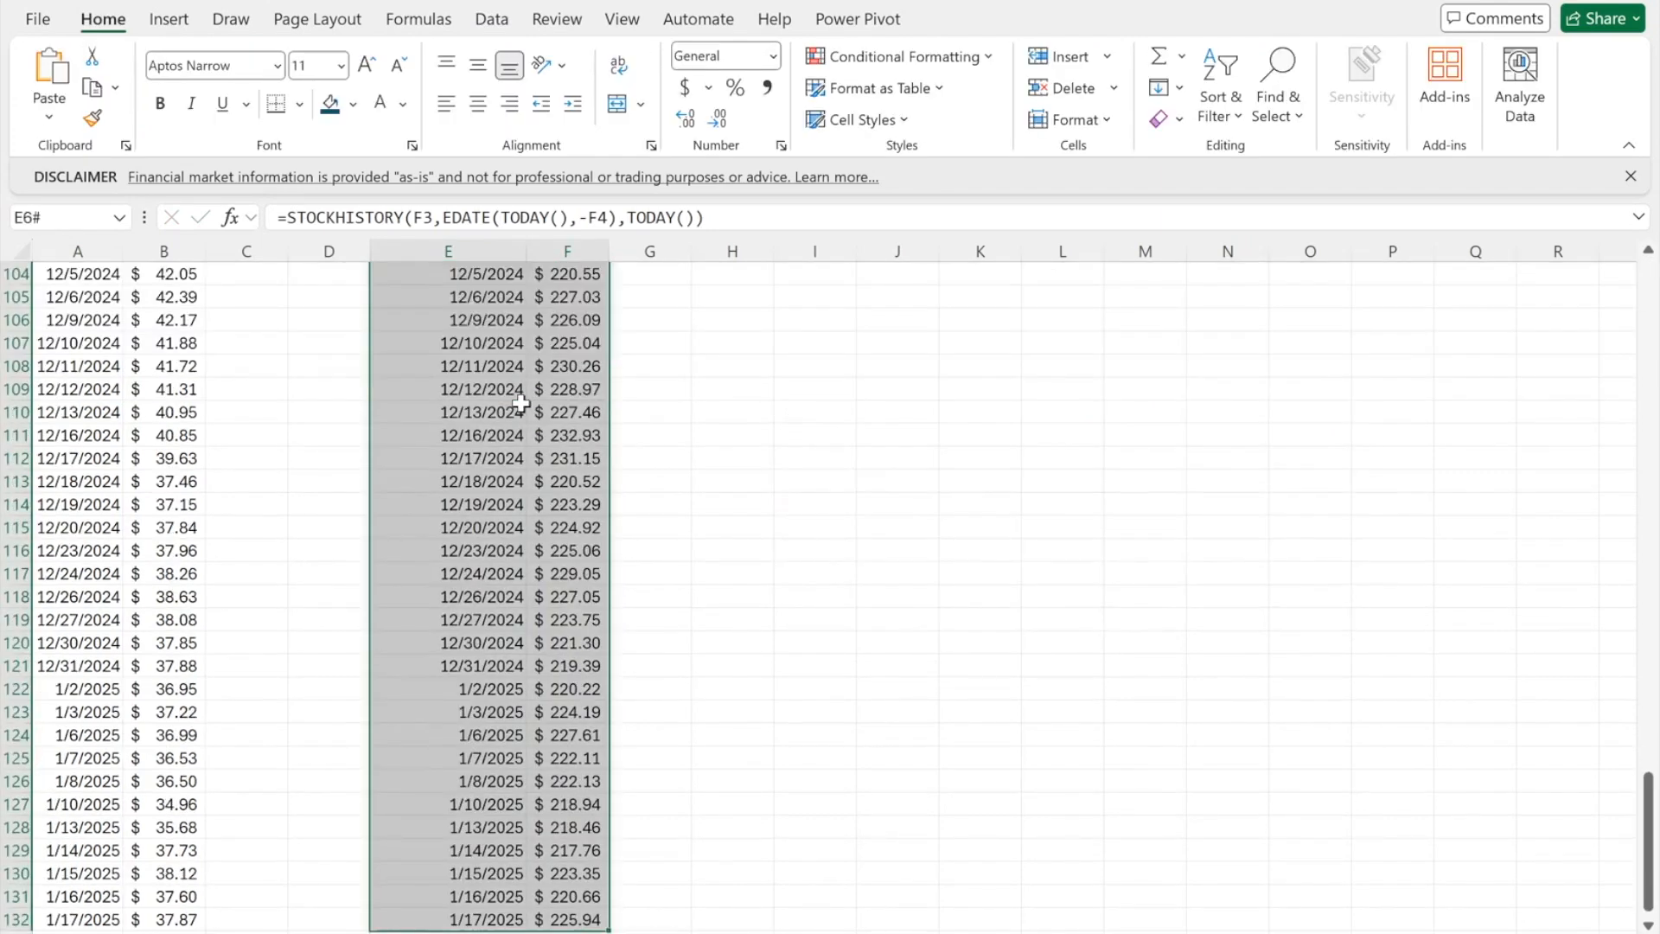
- Insert a recommended line chart of the actual and Amazon price tables
{"action": "scroll", "coordinate": [520, 403], "scroll_direction": "up", "scroll_amount": 11}
{"action": "scroll", "coordinate": [502, 456], "scroll_direction": "up", "scroll_amount": 20}
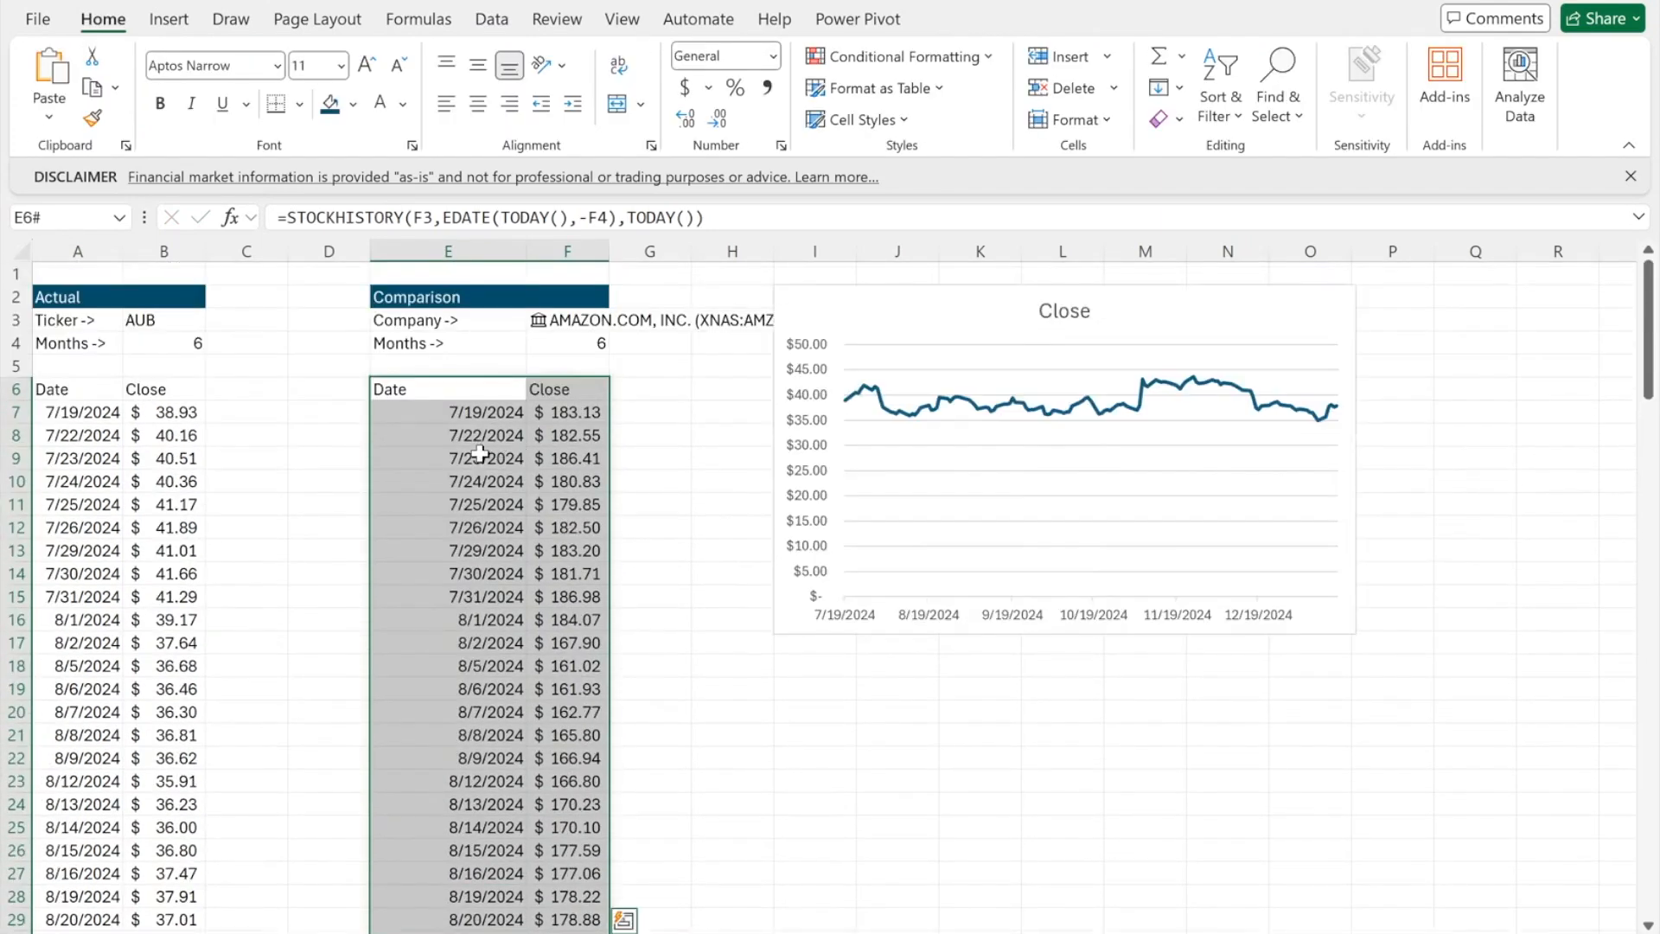
{"action": "left_click", "coordinate": [98, 383]}
{"action": "left_click_drag", "start_coordinate": [98, 384], "coordinate": [182, 873]}
{"action": "left_click", "coordinate": [185, 19]}
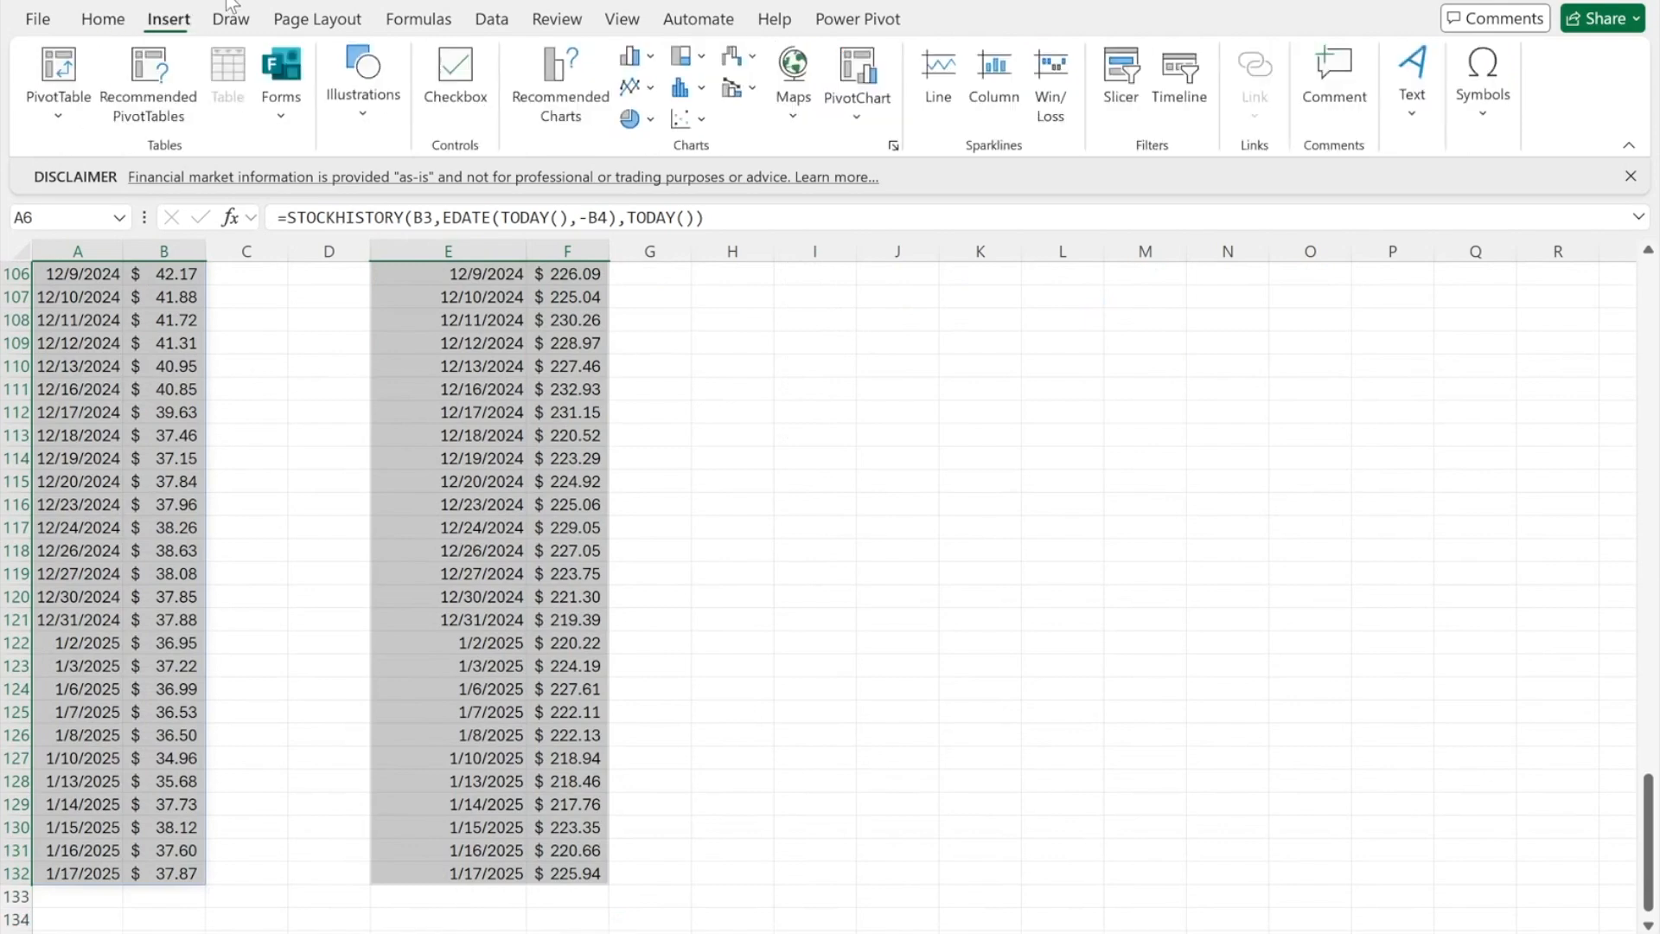
{"action": "left_click", "coordinate": [560, 95]}
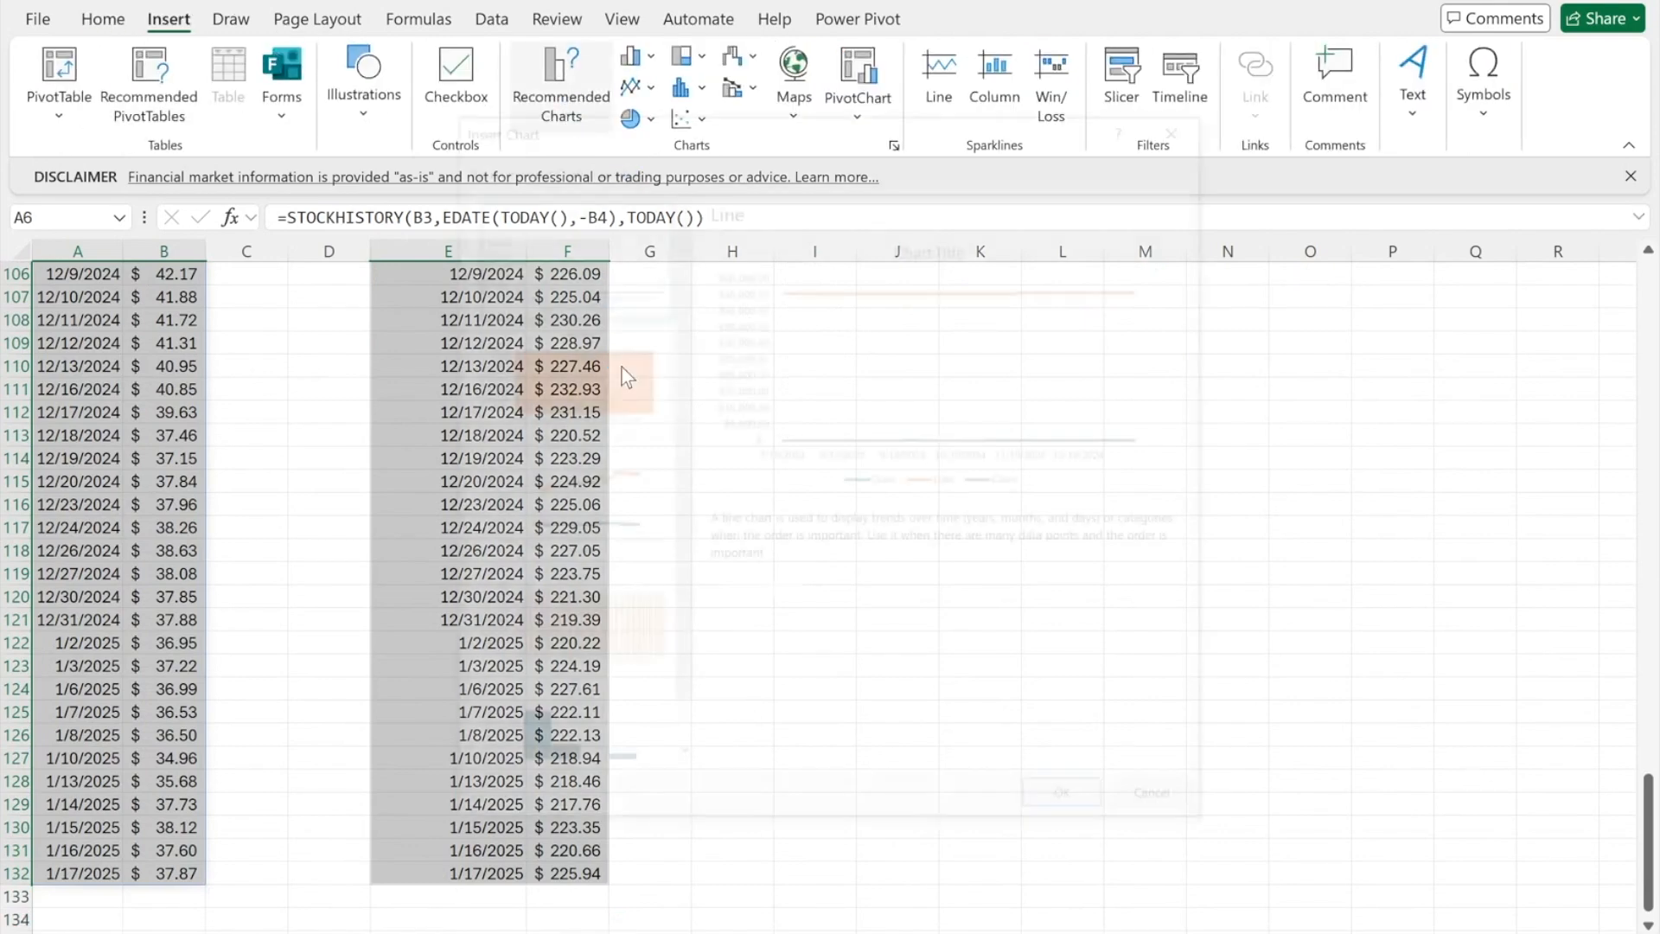
{"action": "left_click", "coordinate": [1082, 795]}
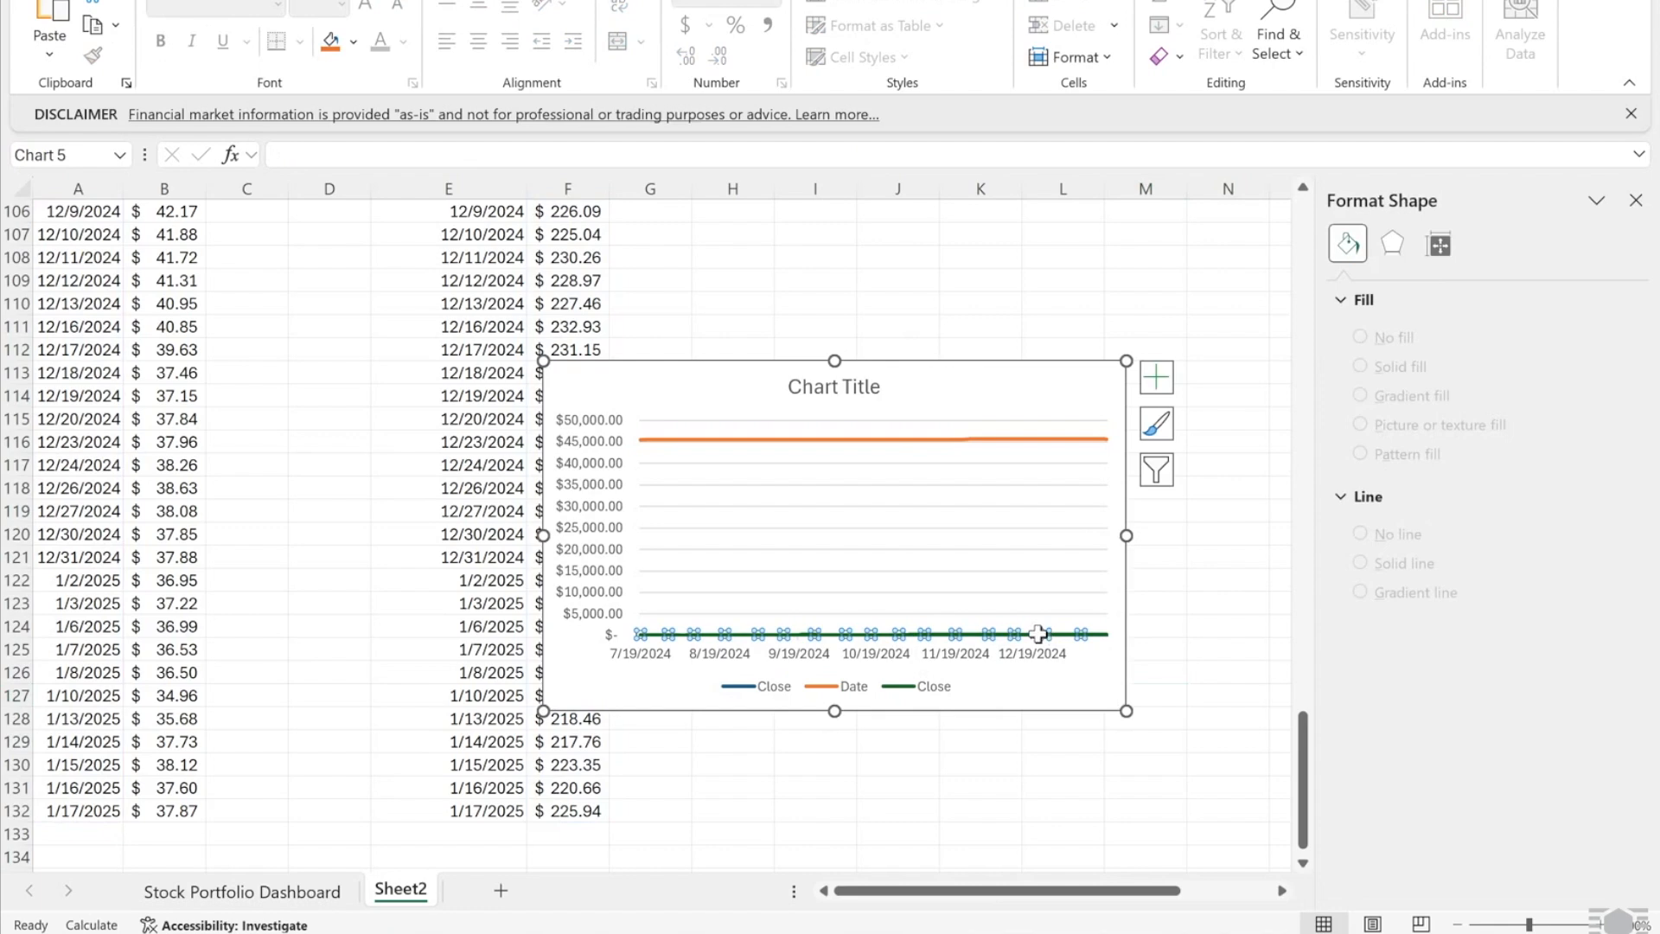
- Move both the Amazon and actual Close series to the secondary axis
{"action": "right_click", "coordinate": [1037, 634]}
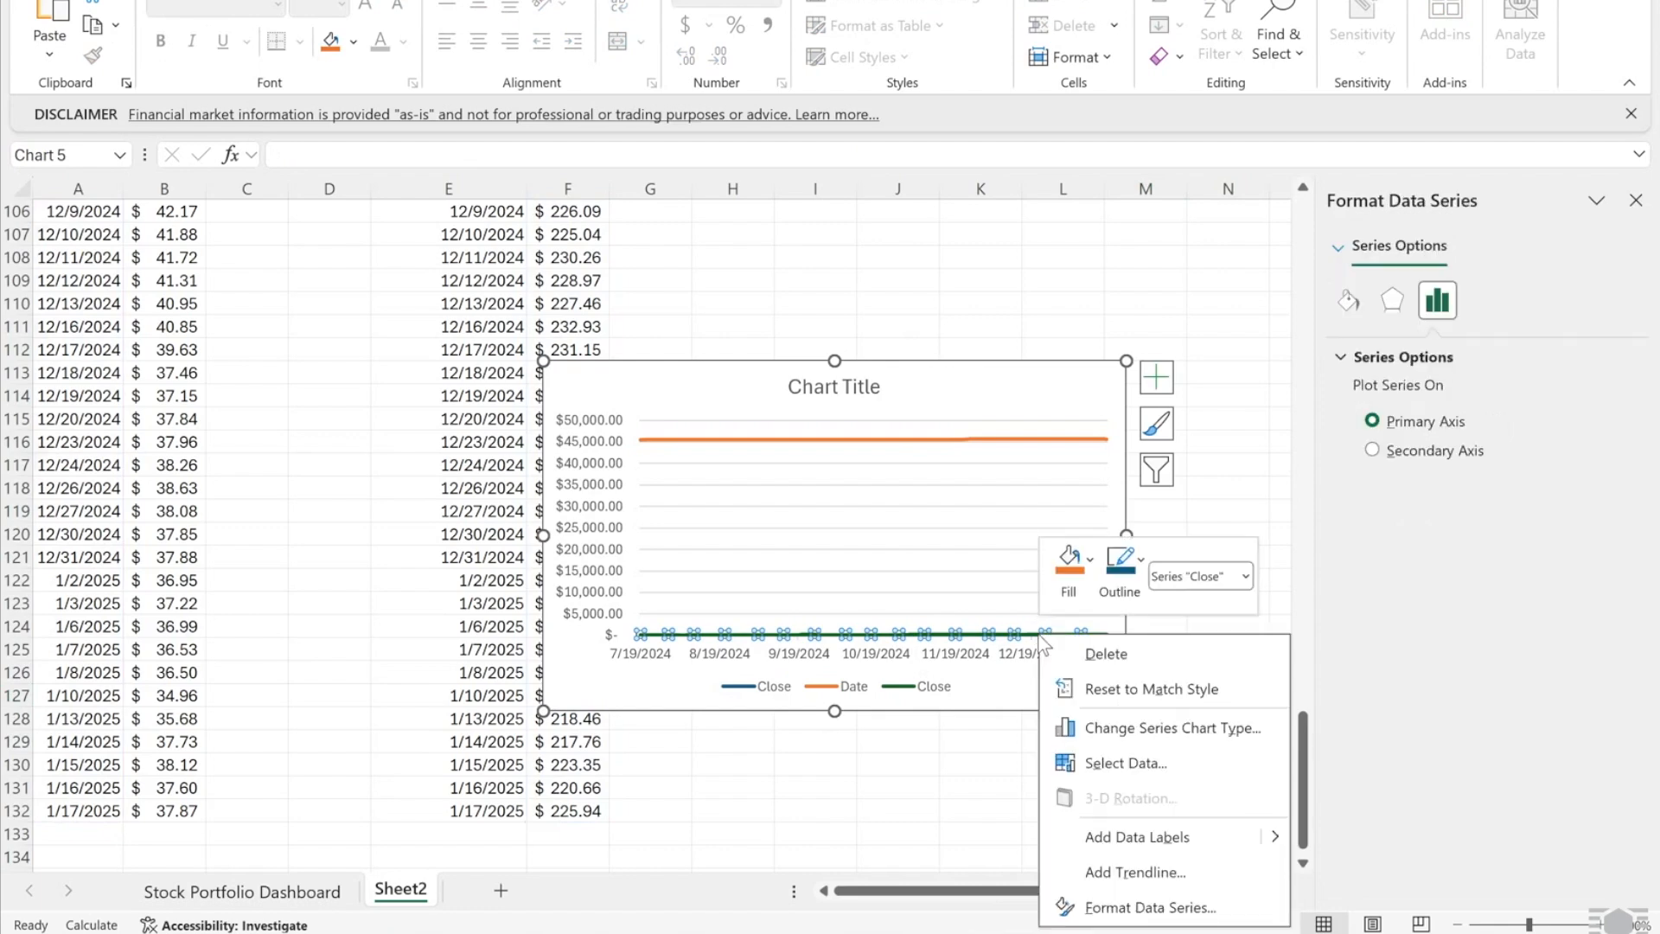
{"action": "left_click", "coordinate": [1134, 902]}
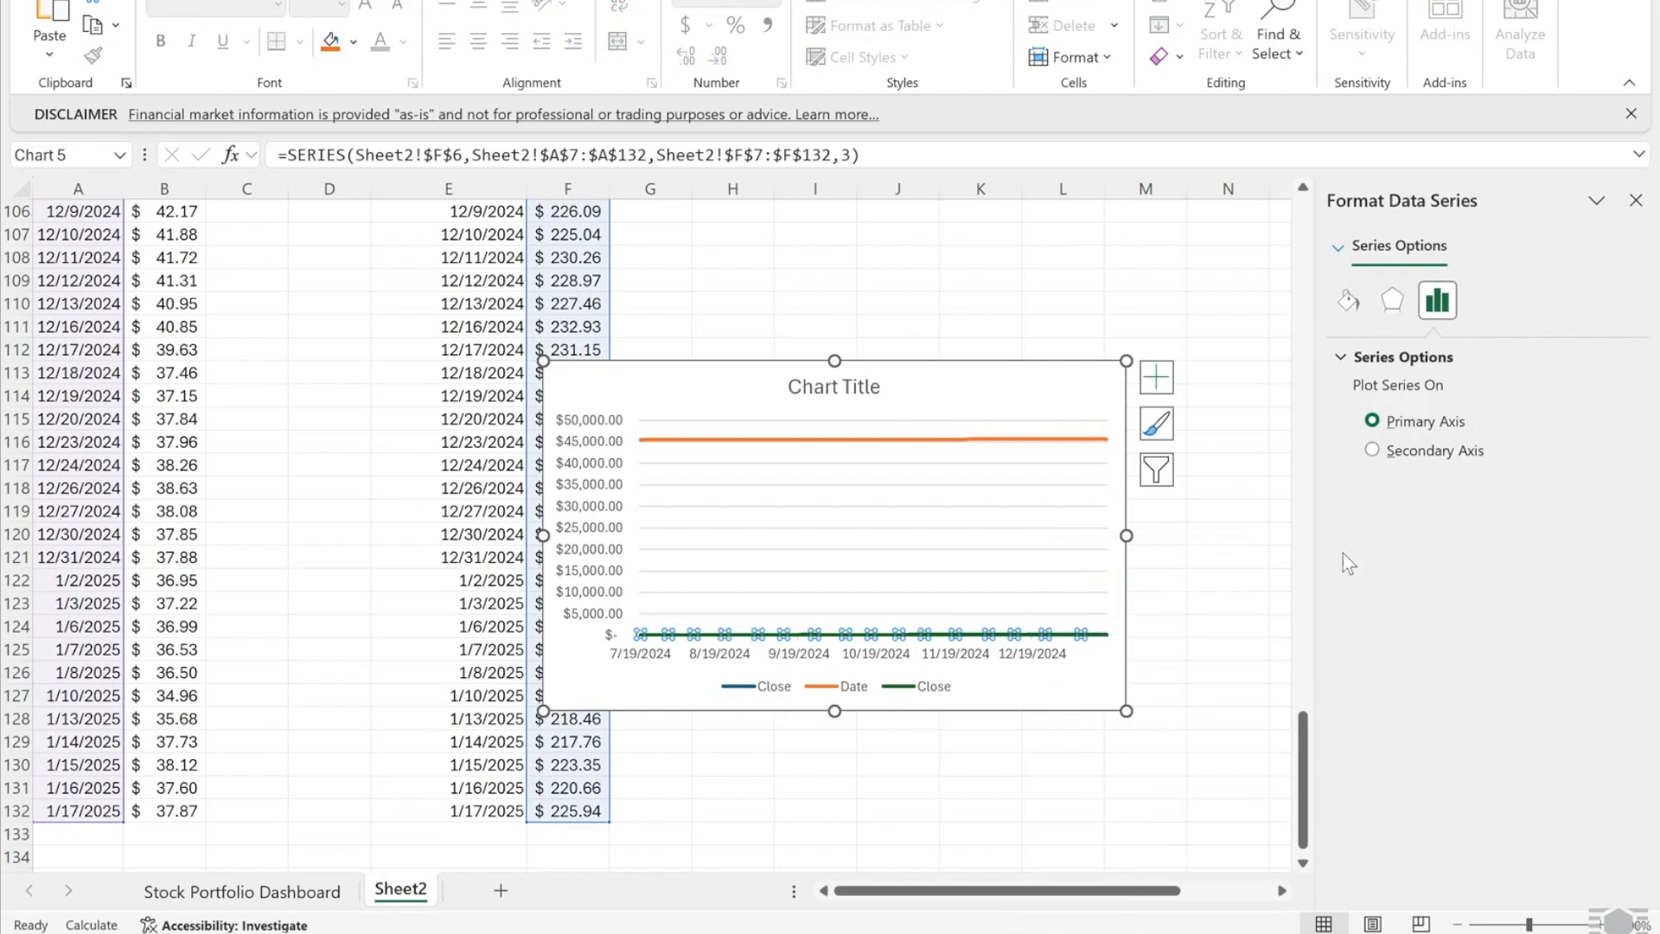
{"action": "left_click", "coordinate": [1372, 449]}
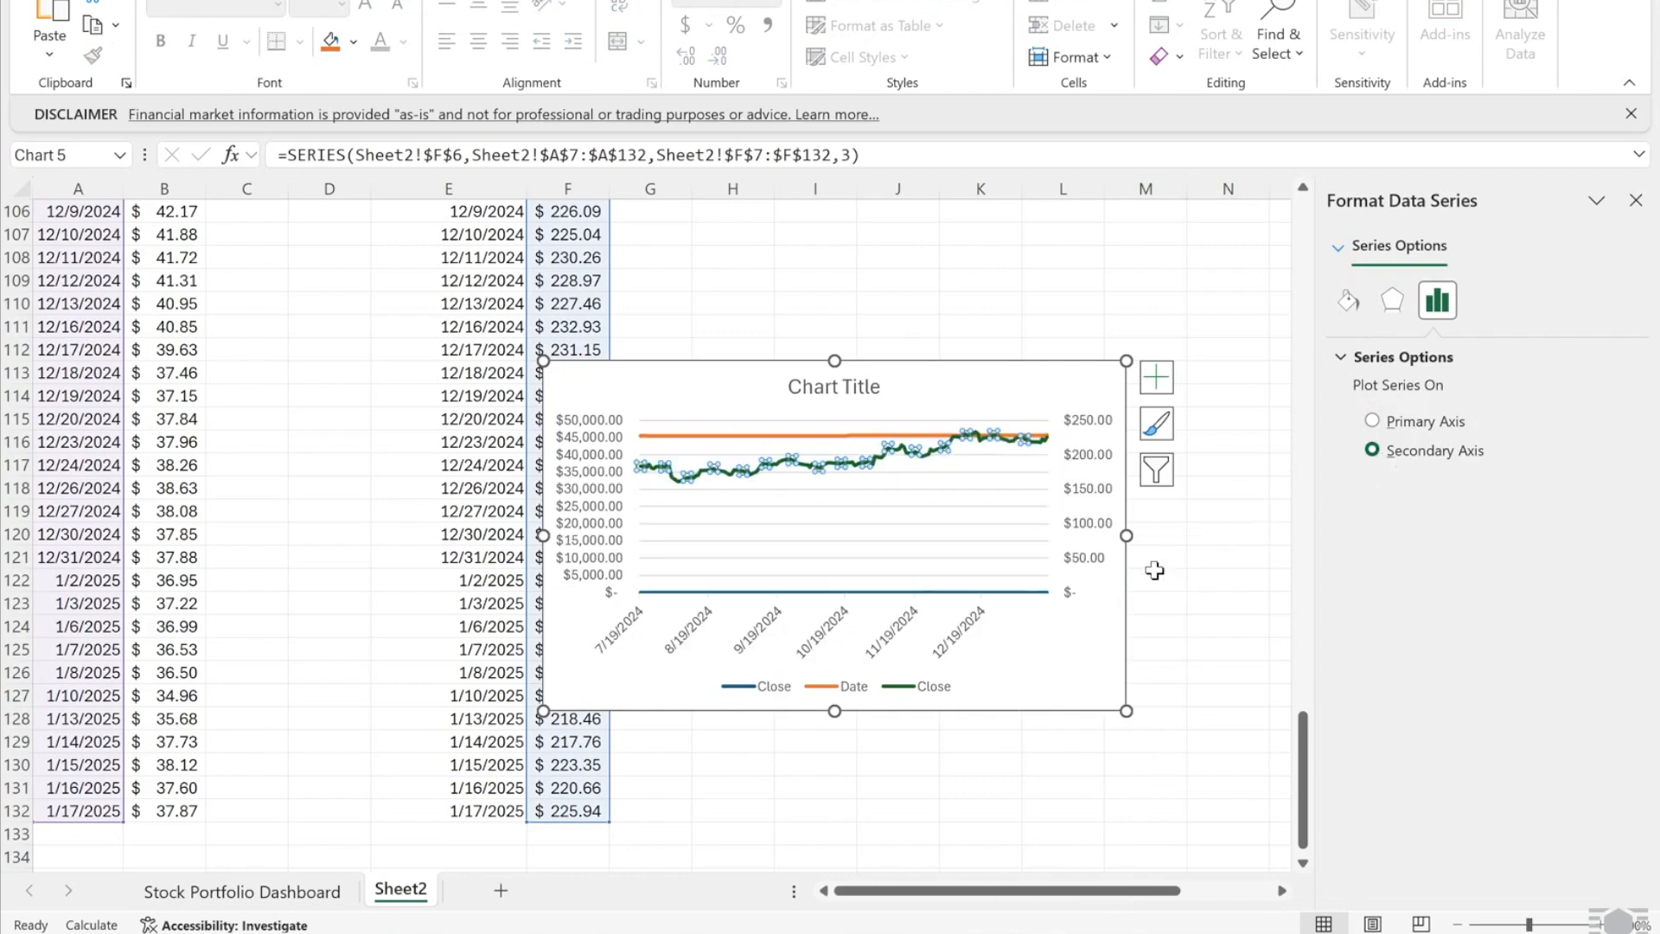
{"action": "right_click", "coordinate": [1037, 603]}
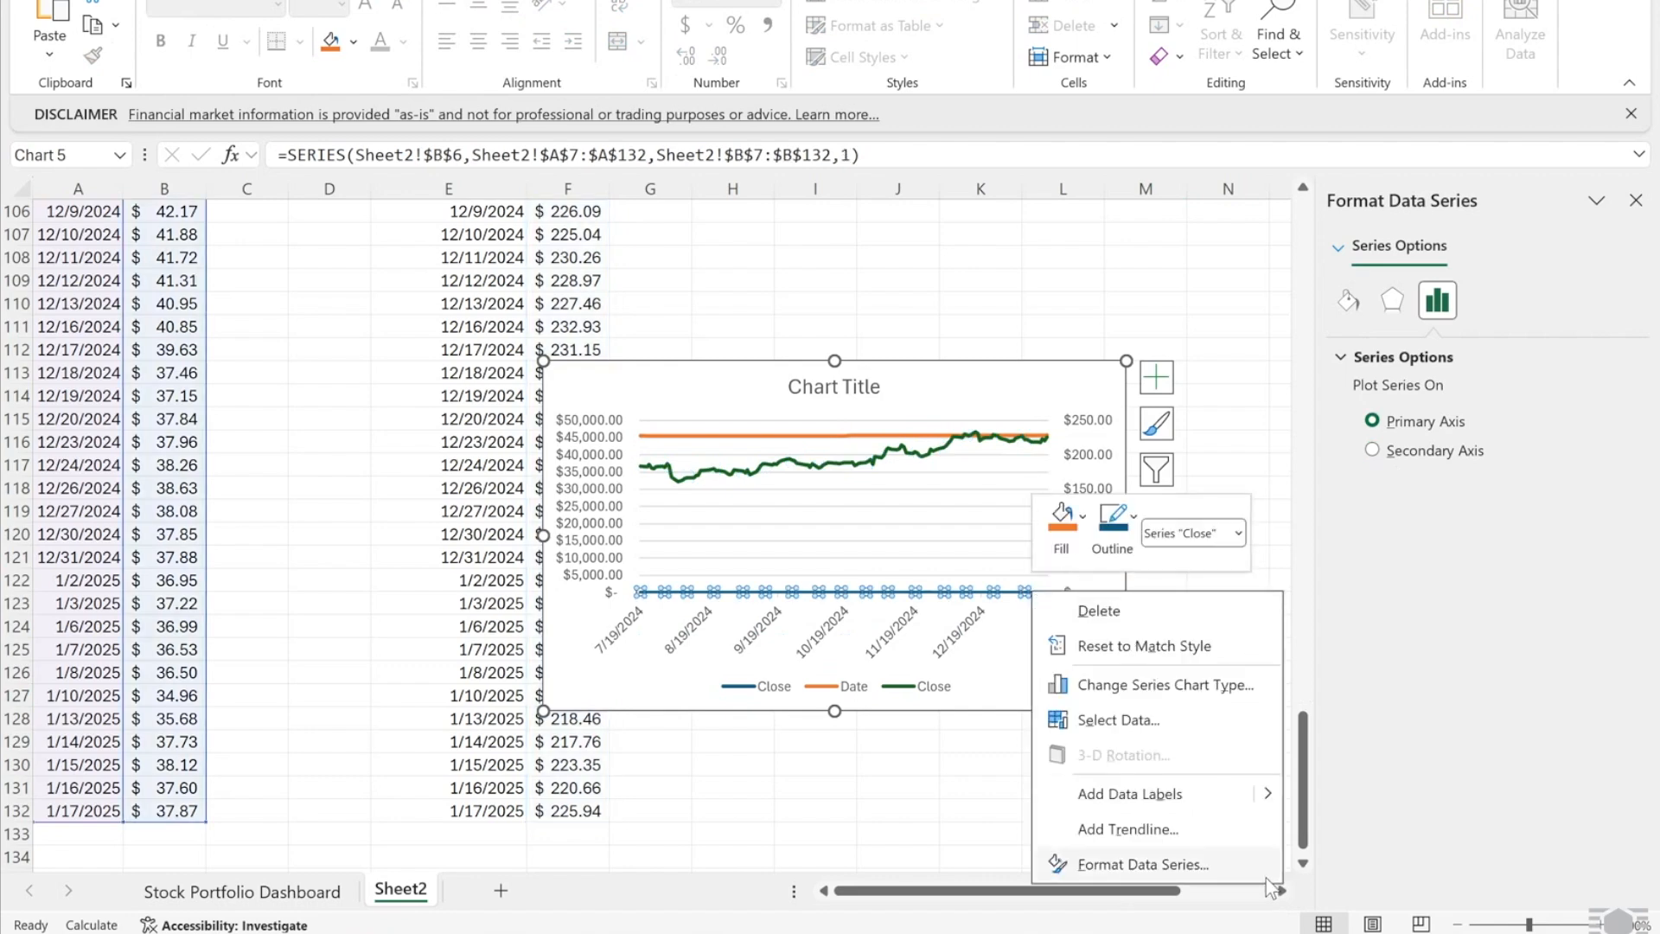
{"action": "left_click", "coordinate": [1263, 877]}
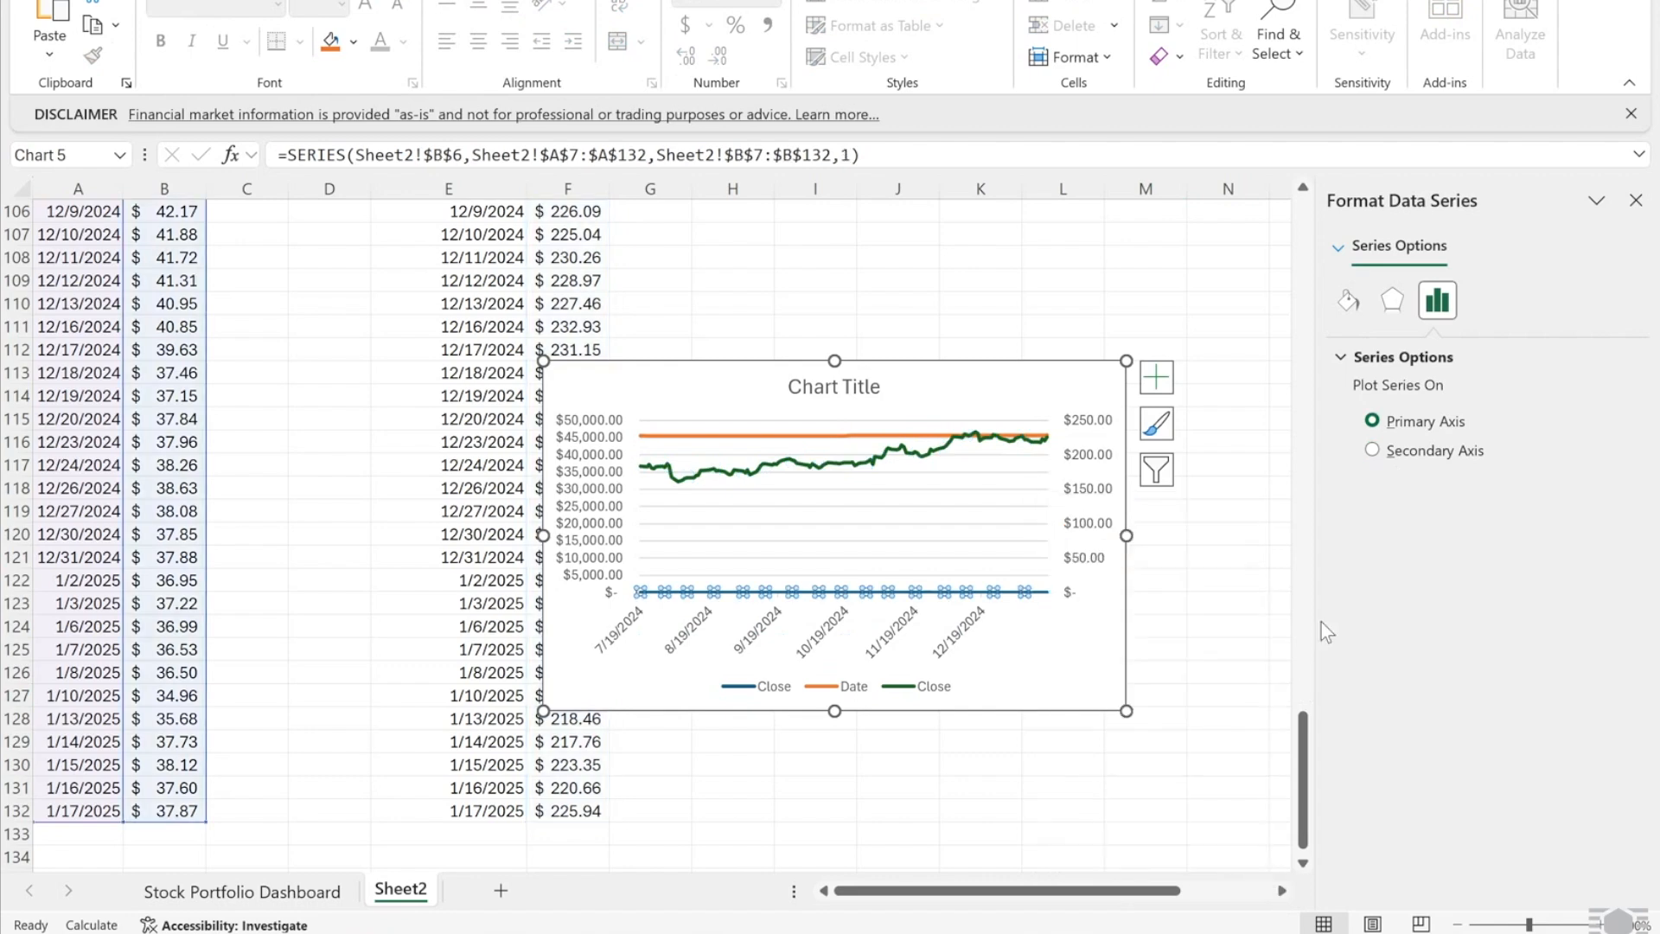
{"action": "left_click", "coordinate": [1372, 451]}
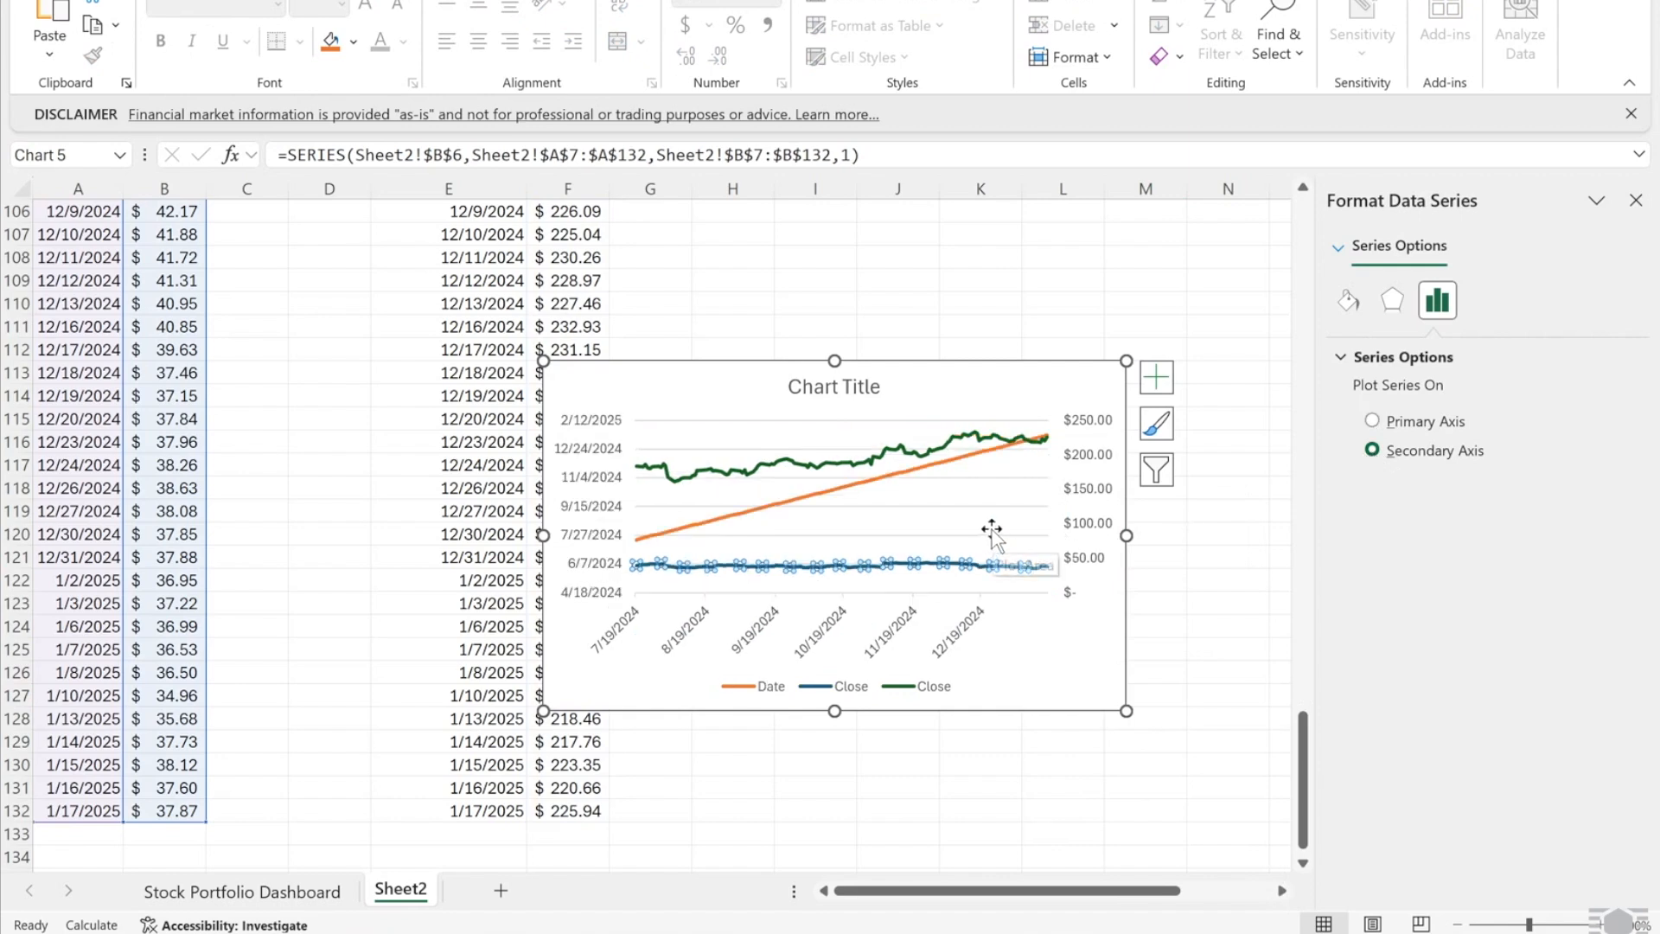
- Delete the stray Date series from the comparison chart
{"action": "left_click", "coordinate": [902, 475]}
{"action": "right_click", "coordinate": [902, 478]}
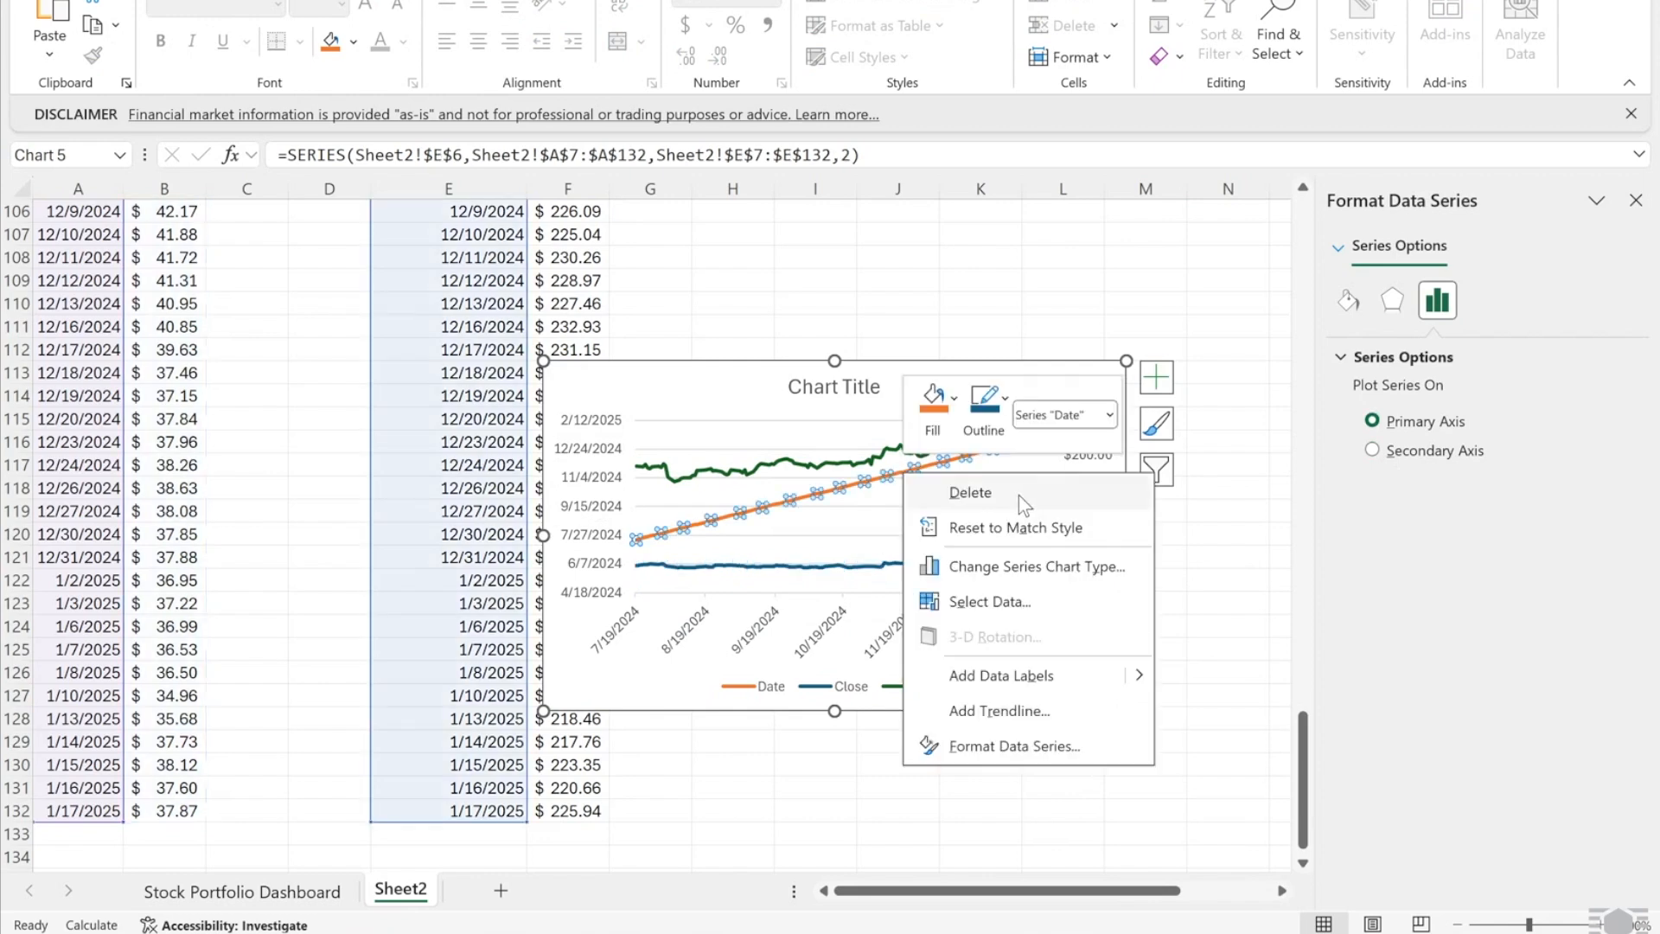
{"action": "left_click", "coordinate": [1018, 494]}
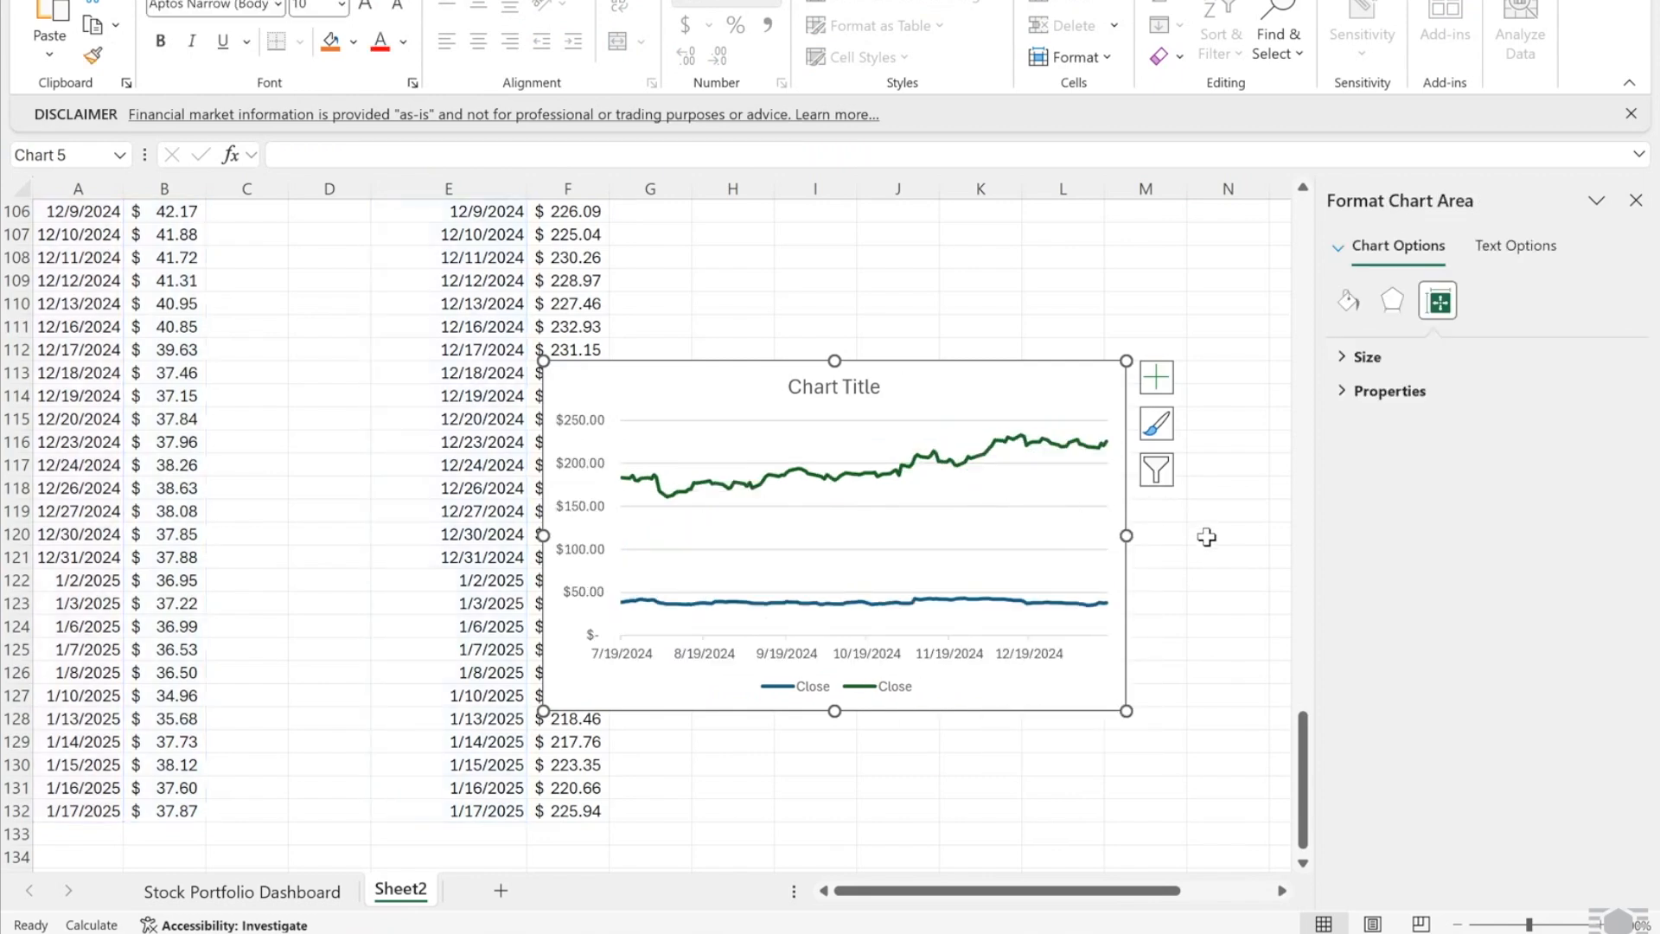
{"action": "left_click", "coordinate": [1205, 539]}
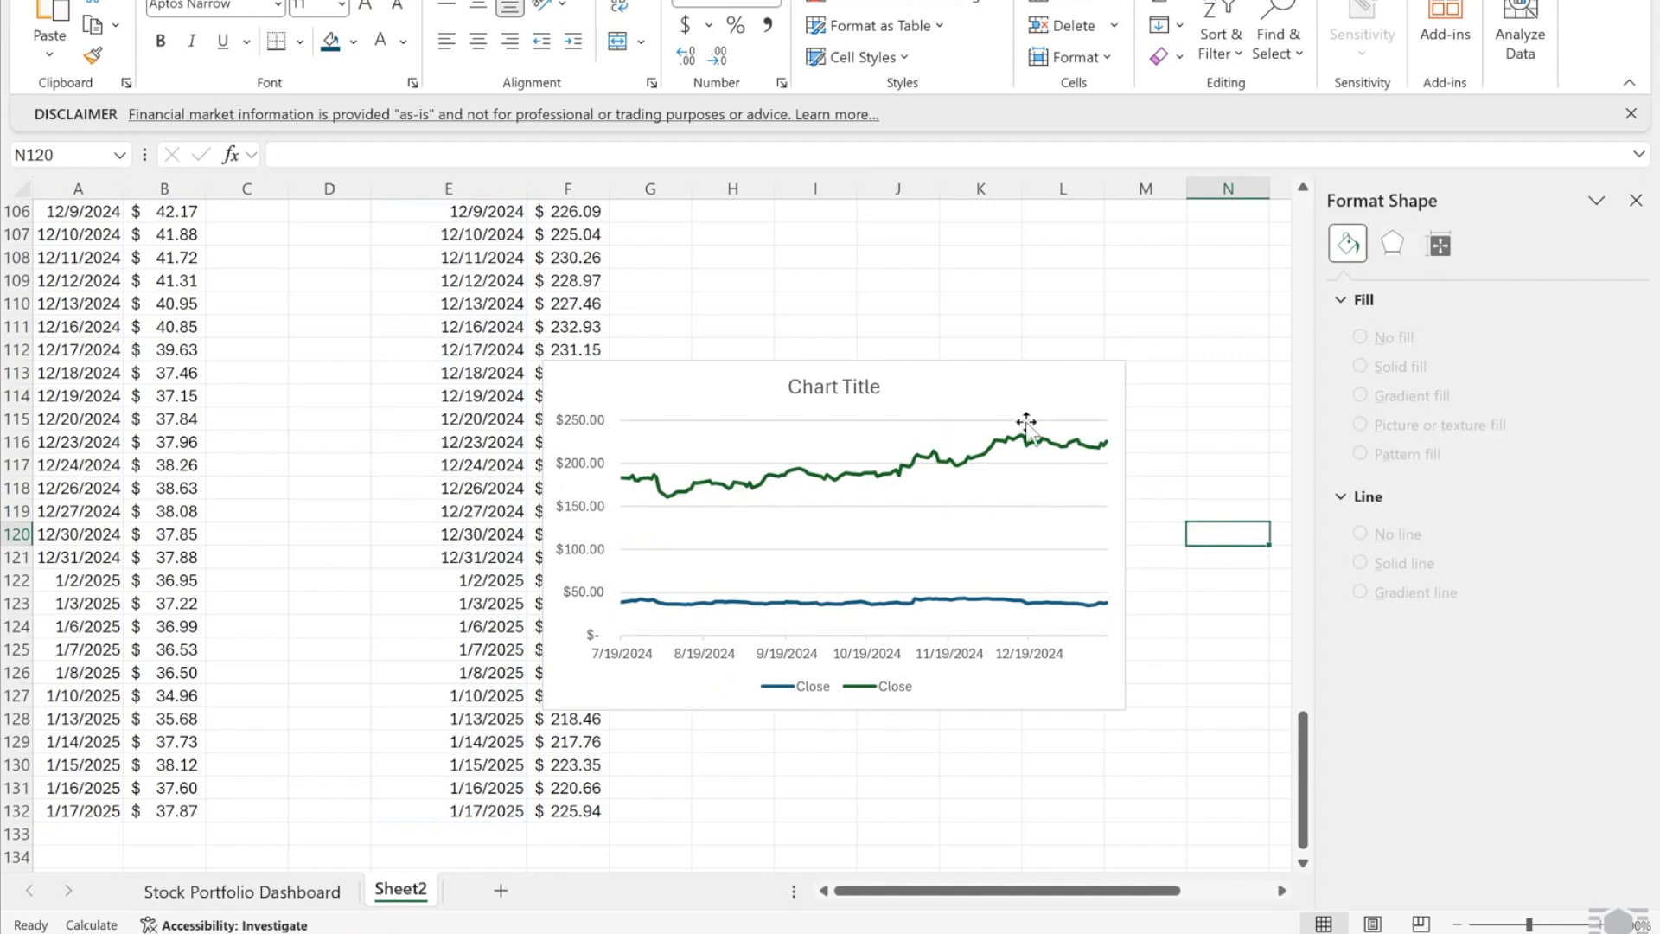
- Paste the comparison chart beneath the Comparison -> label and remove its chart title
{"action": "left_click", "coordinate": [983, 373]}
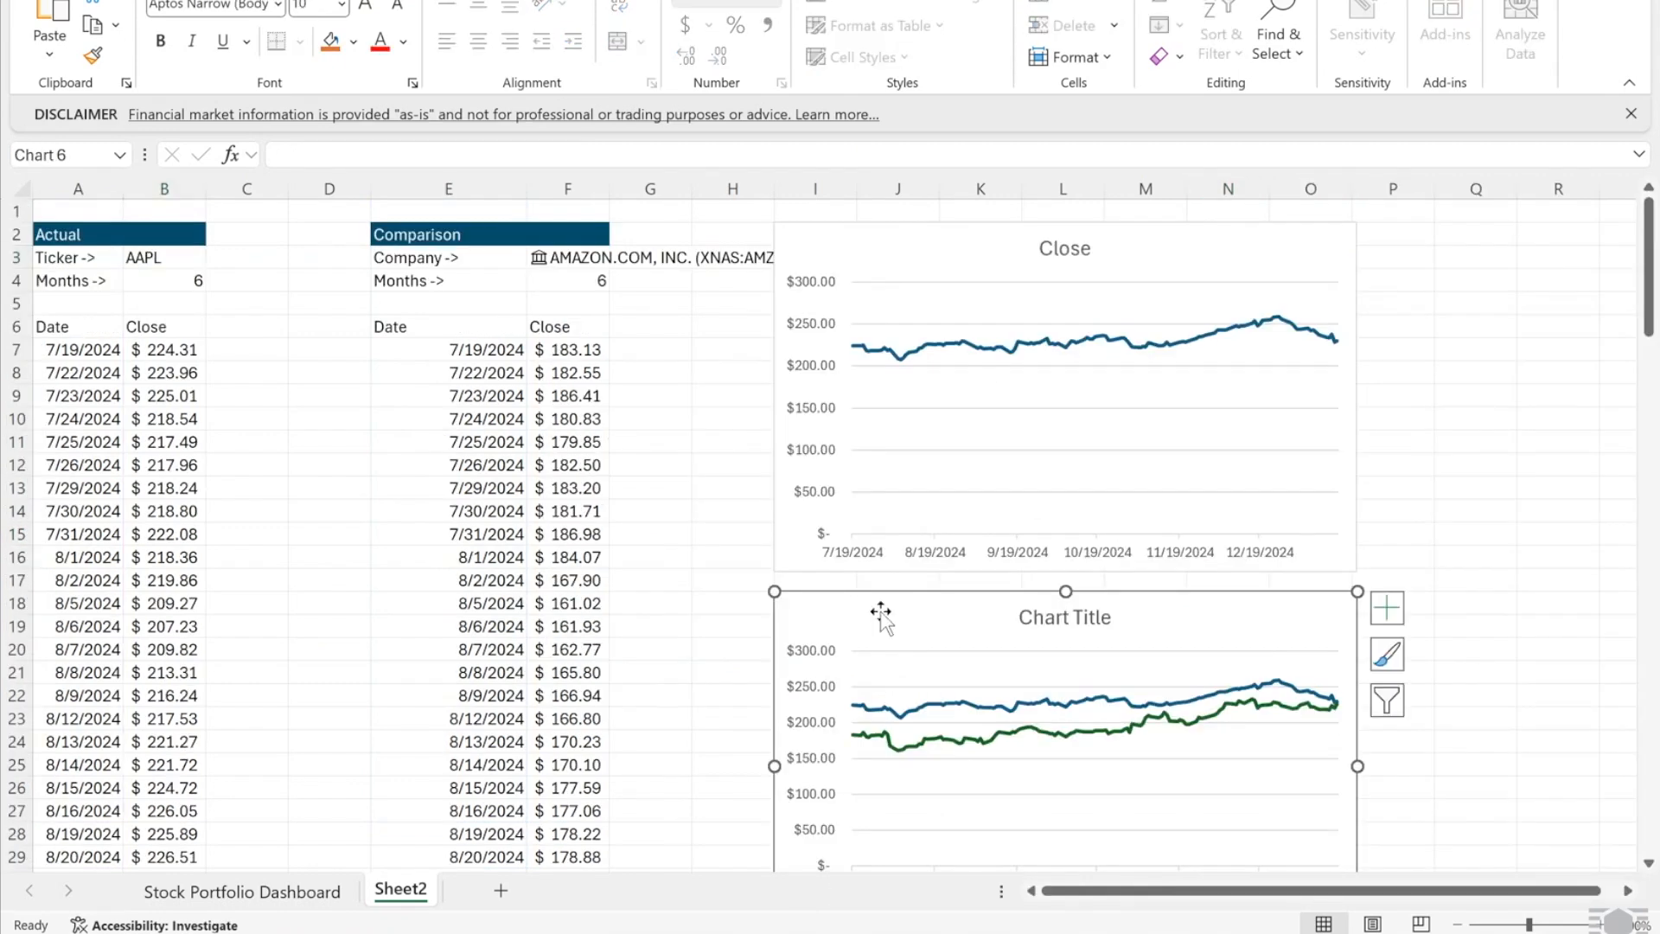
{"action": "left_click", "coordinate": [242, 892]}
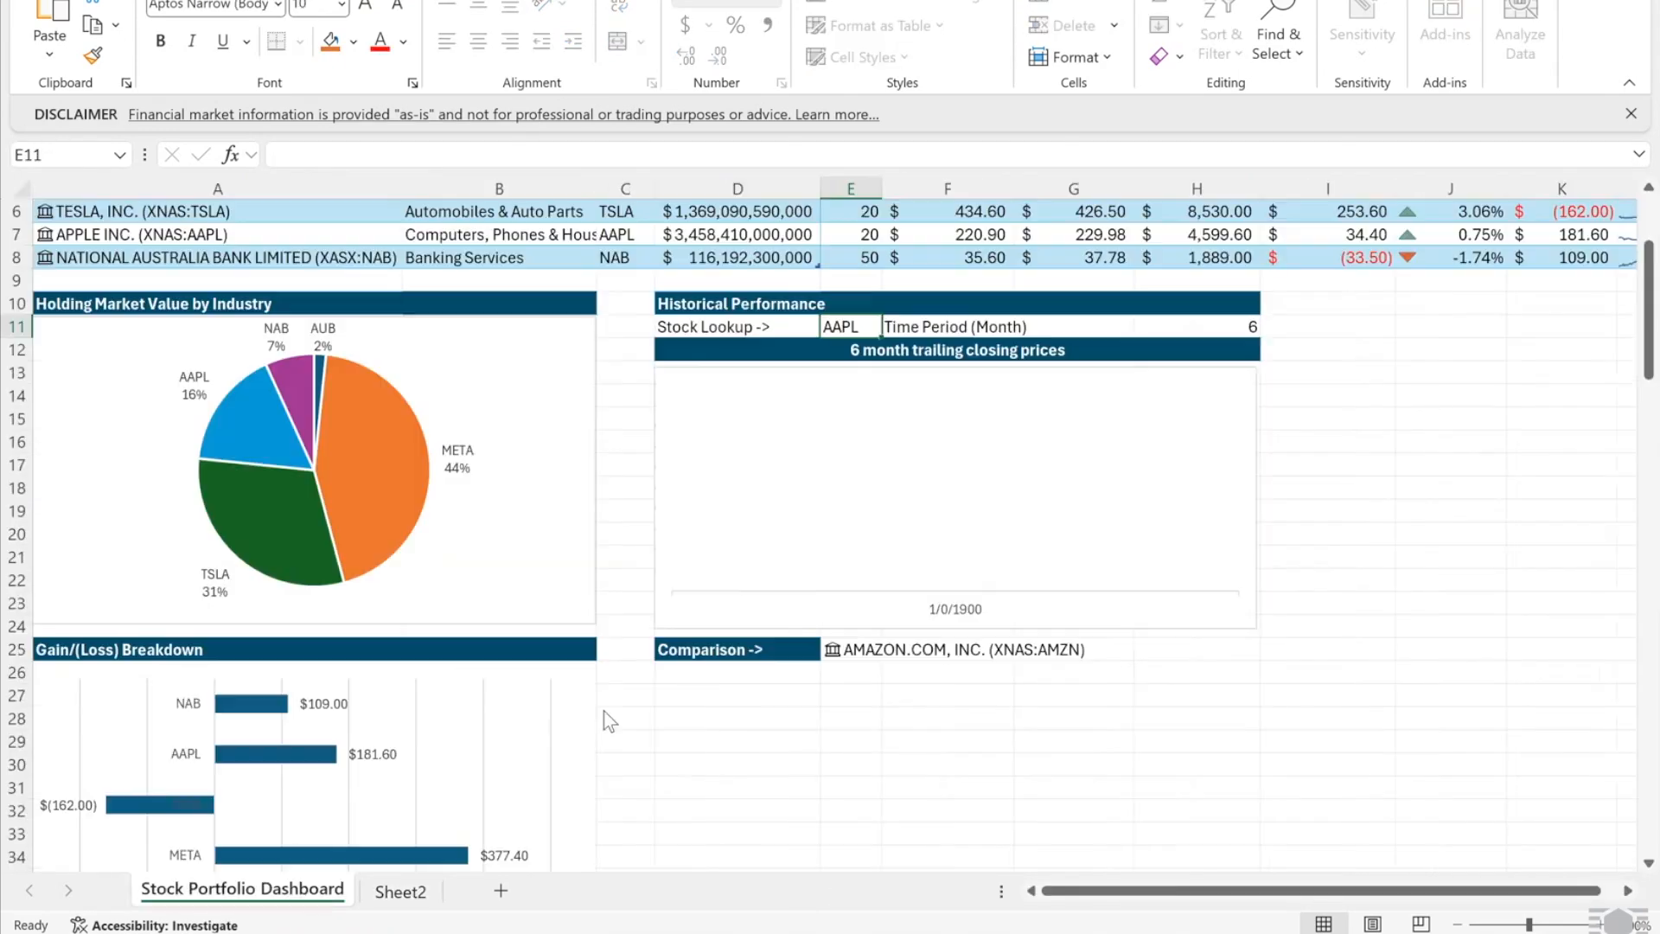
{"action": "left_click", "coordinate": [706, 676]}
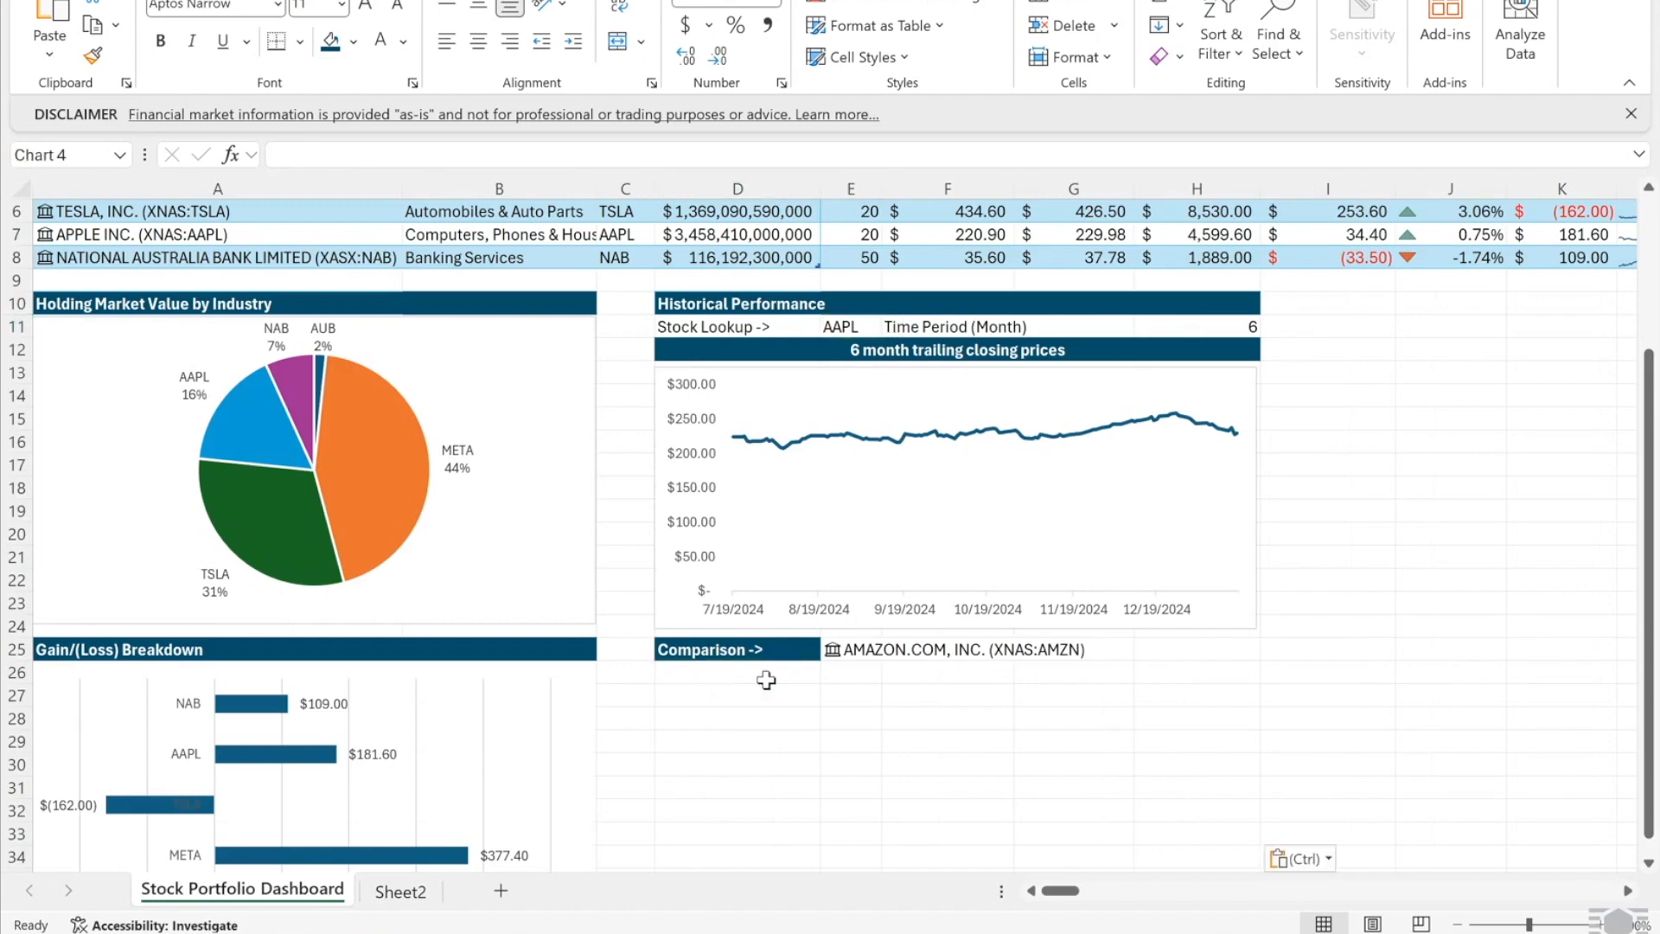
{"action": "key", "text": "ctrl+v"}
{"action": "scroll", "coordinate": [864, 691], "scroll_direction": "down", "scroll_amount": 5}
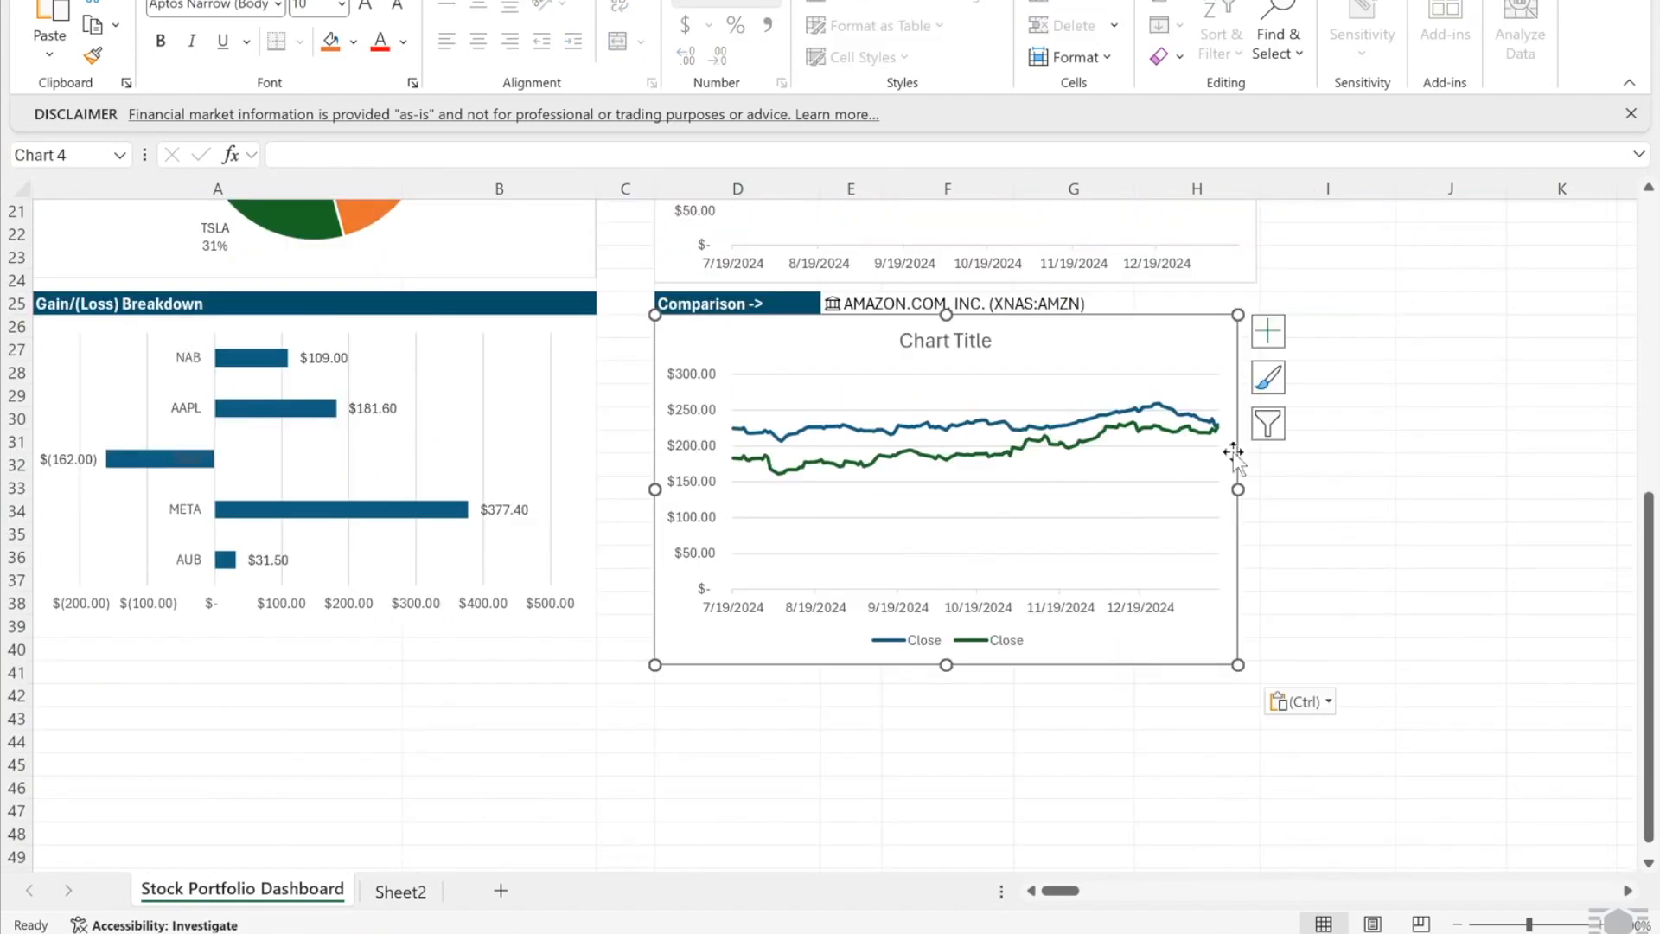
{"action": "left_click", "coordinate": [1267, 331]}
{"action": "left_click", "coordinate": [1315, 420]}
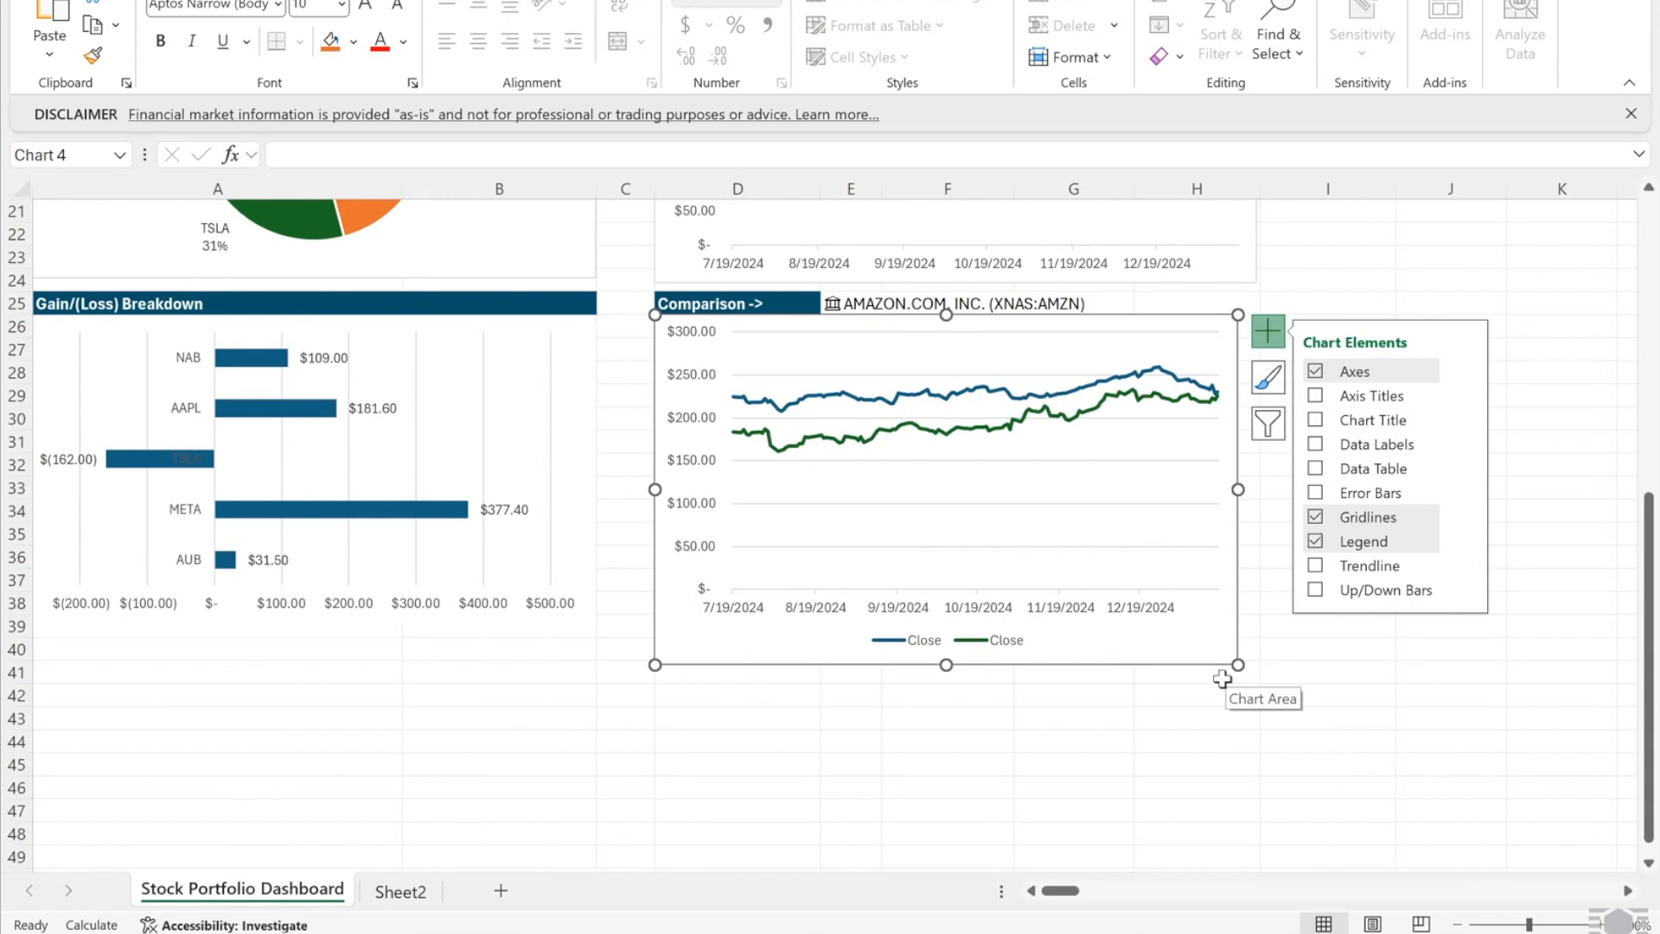
{"action": "left_click", "coordinate": [1119, 346]}
- Name the series from Sheet2!$B$3 (AAPL) and Sheet2!$F$3 (Amazon), then widen the chart
{"action": "right_click", "coordinate": [1126, 354]}
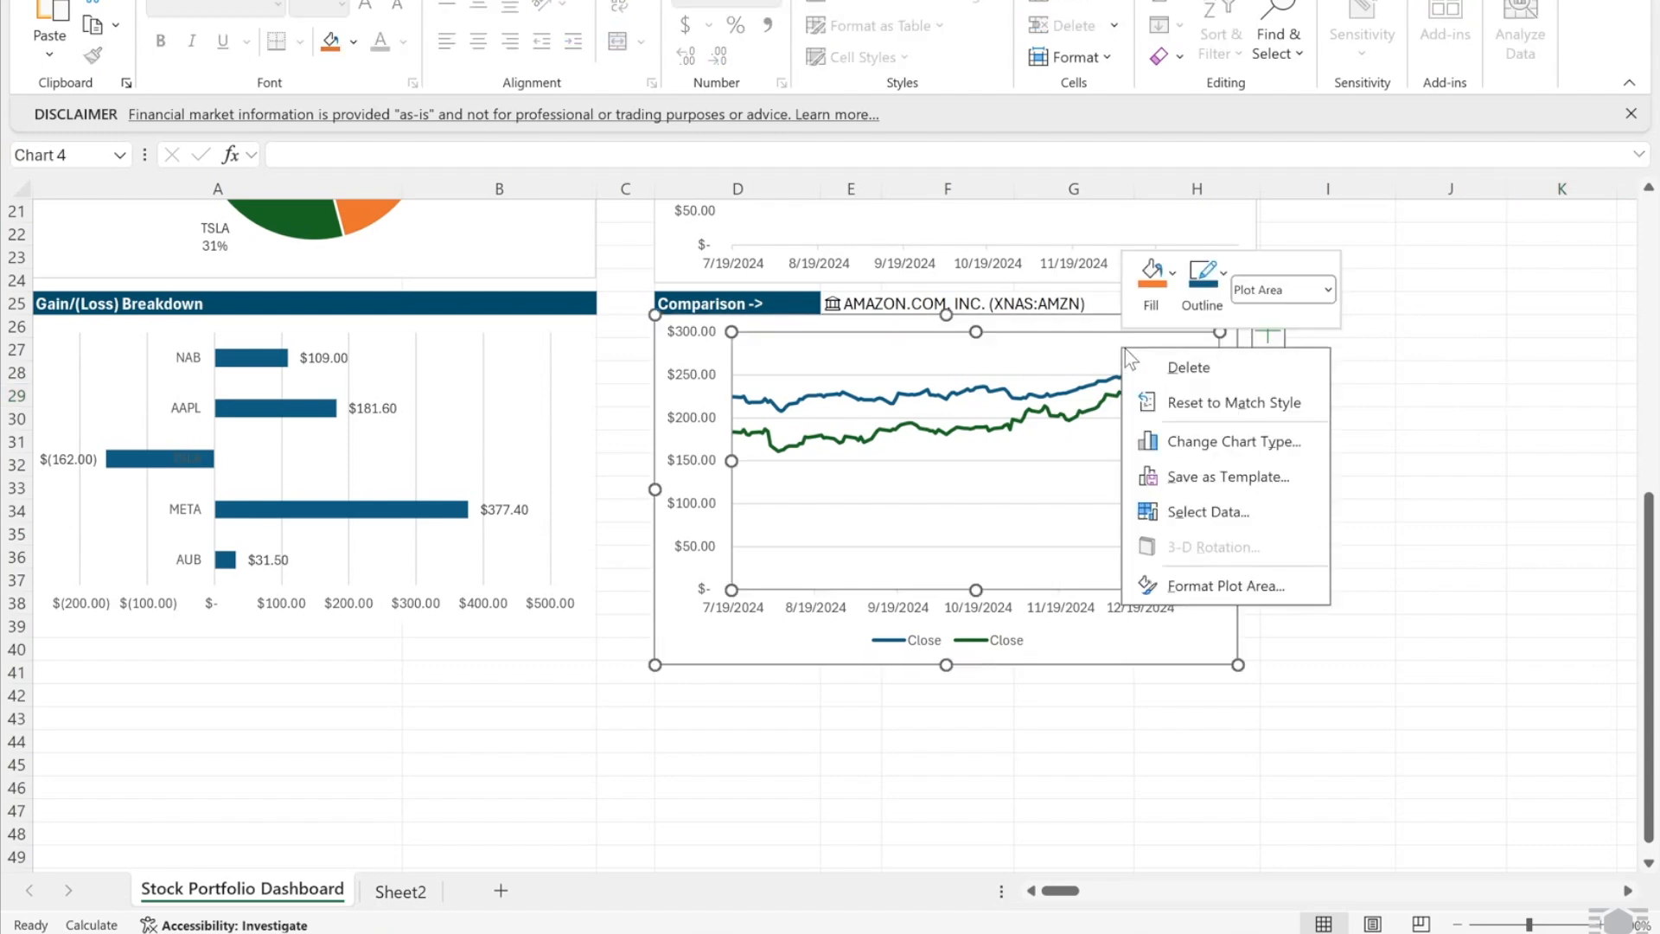
{"action": "left_click", "coordinate": [1210, 511]}
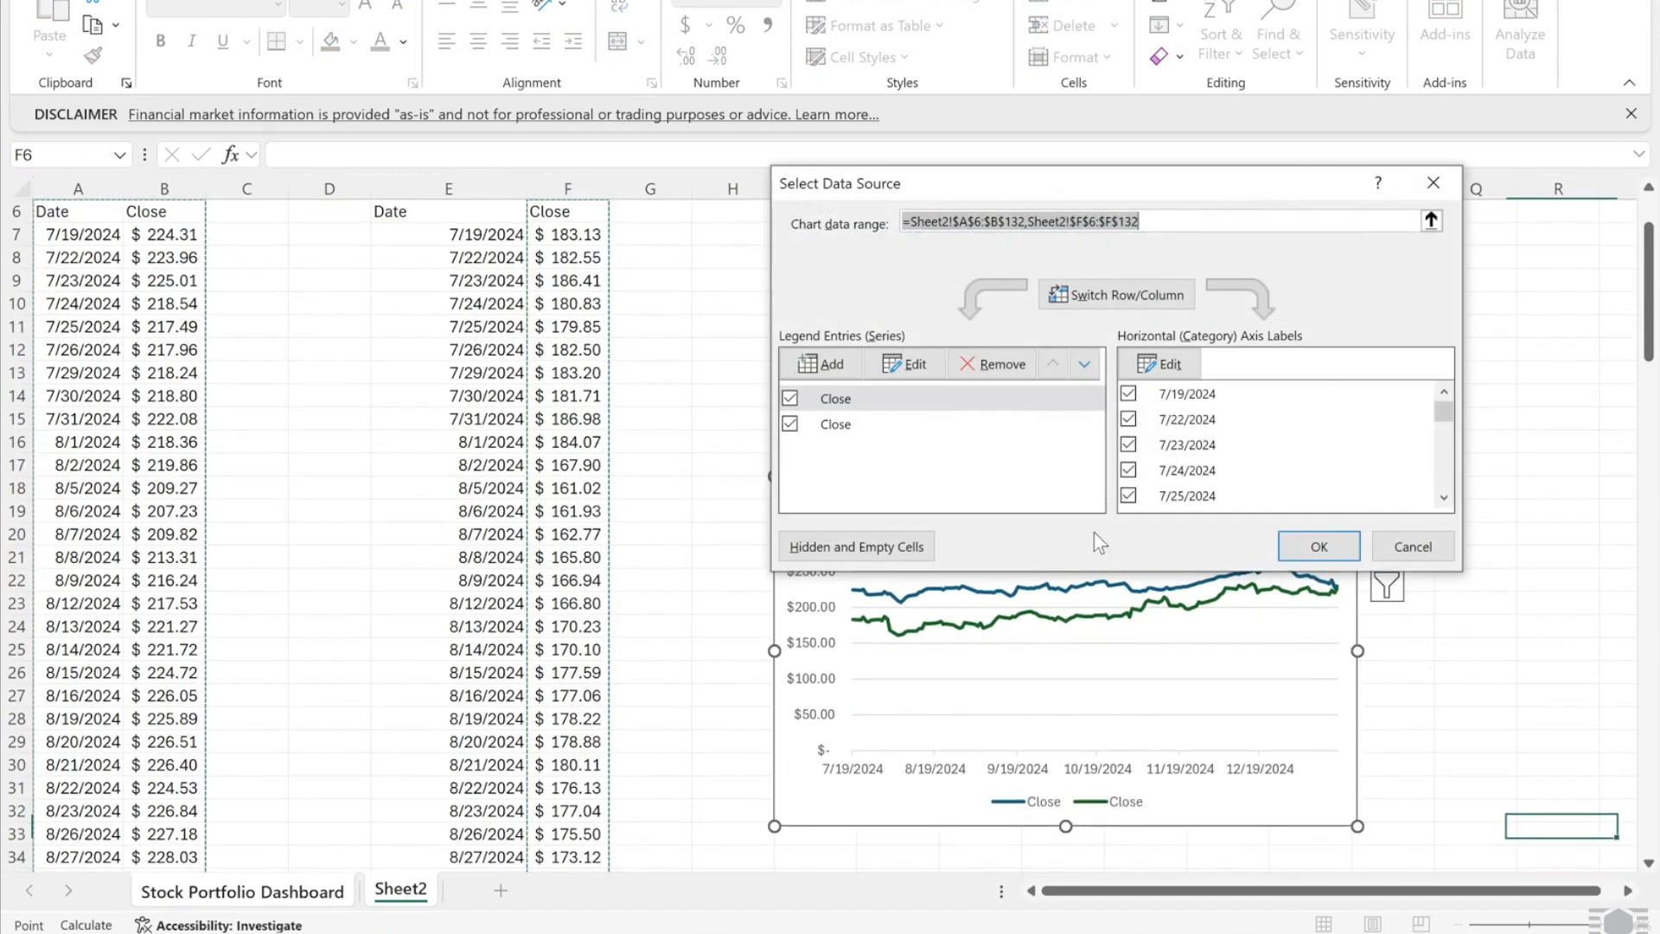
{"action": "left_click", "coordinate": [850, 399]}
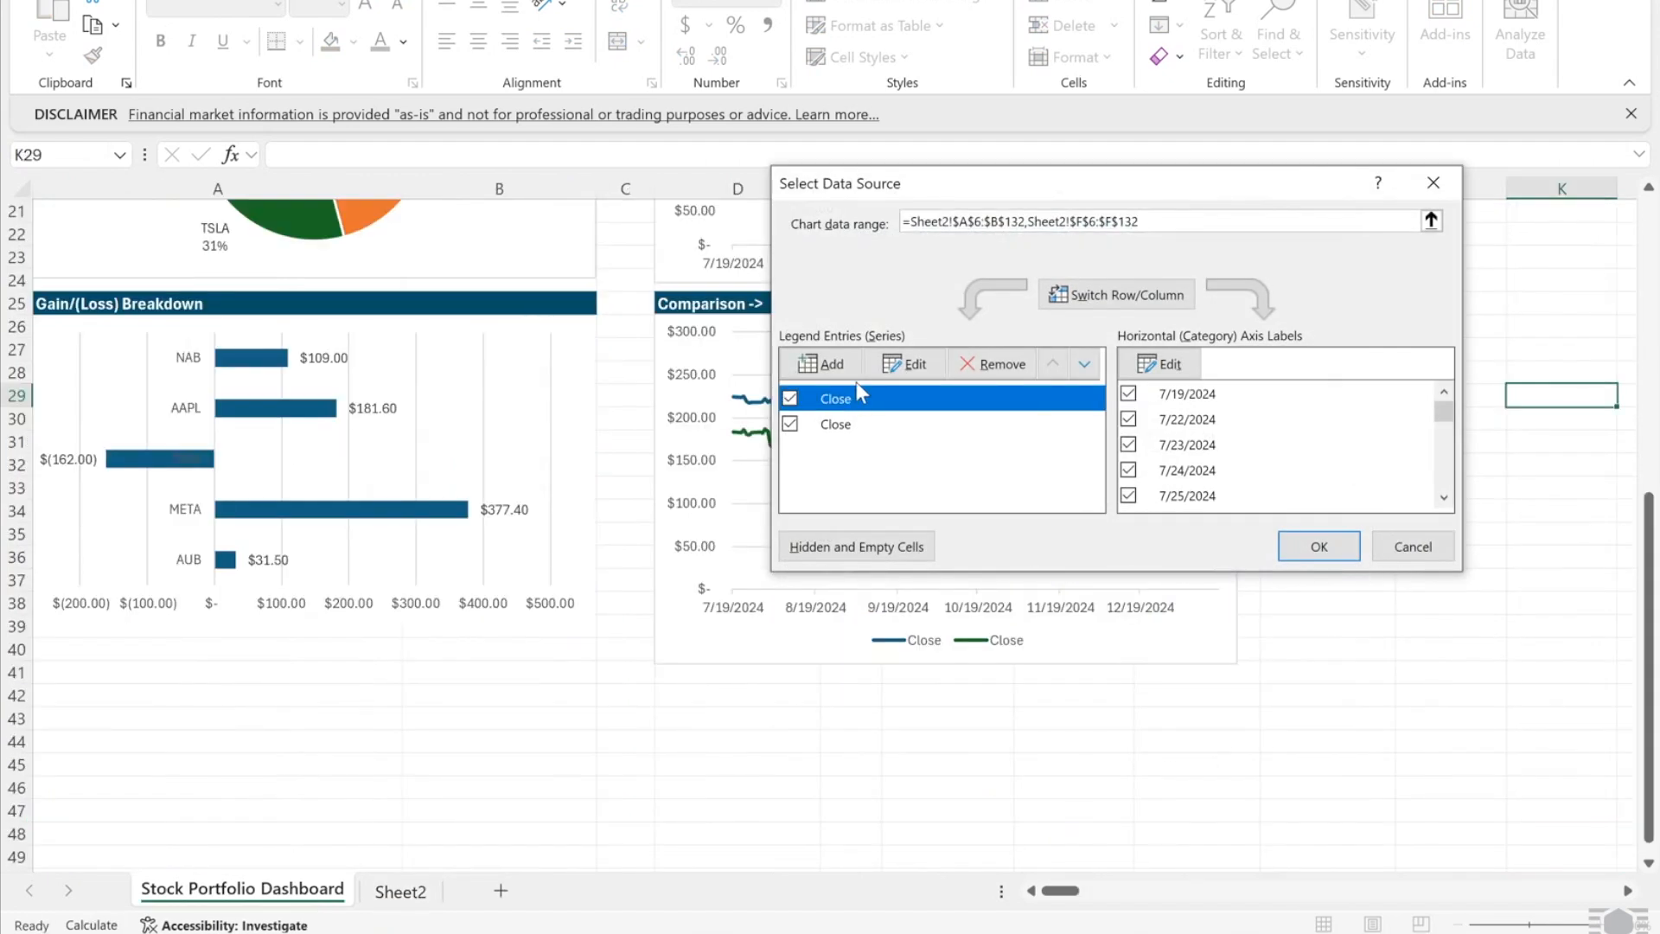
{"action": "left_click", "coordinate": [878, 370]}
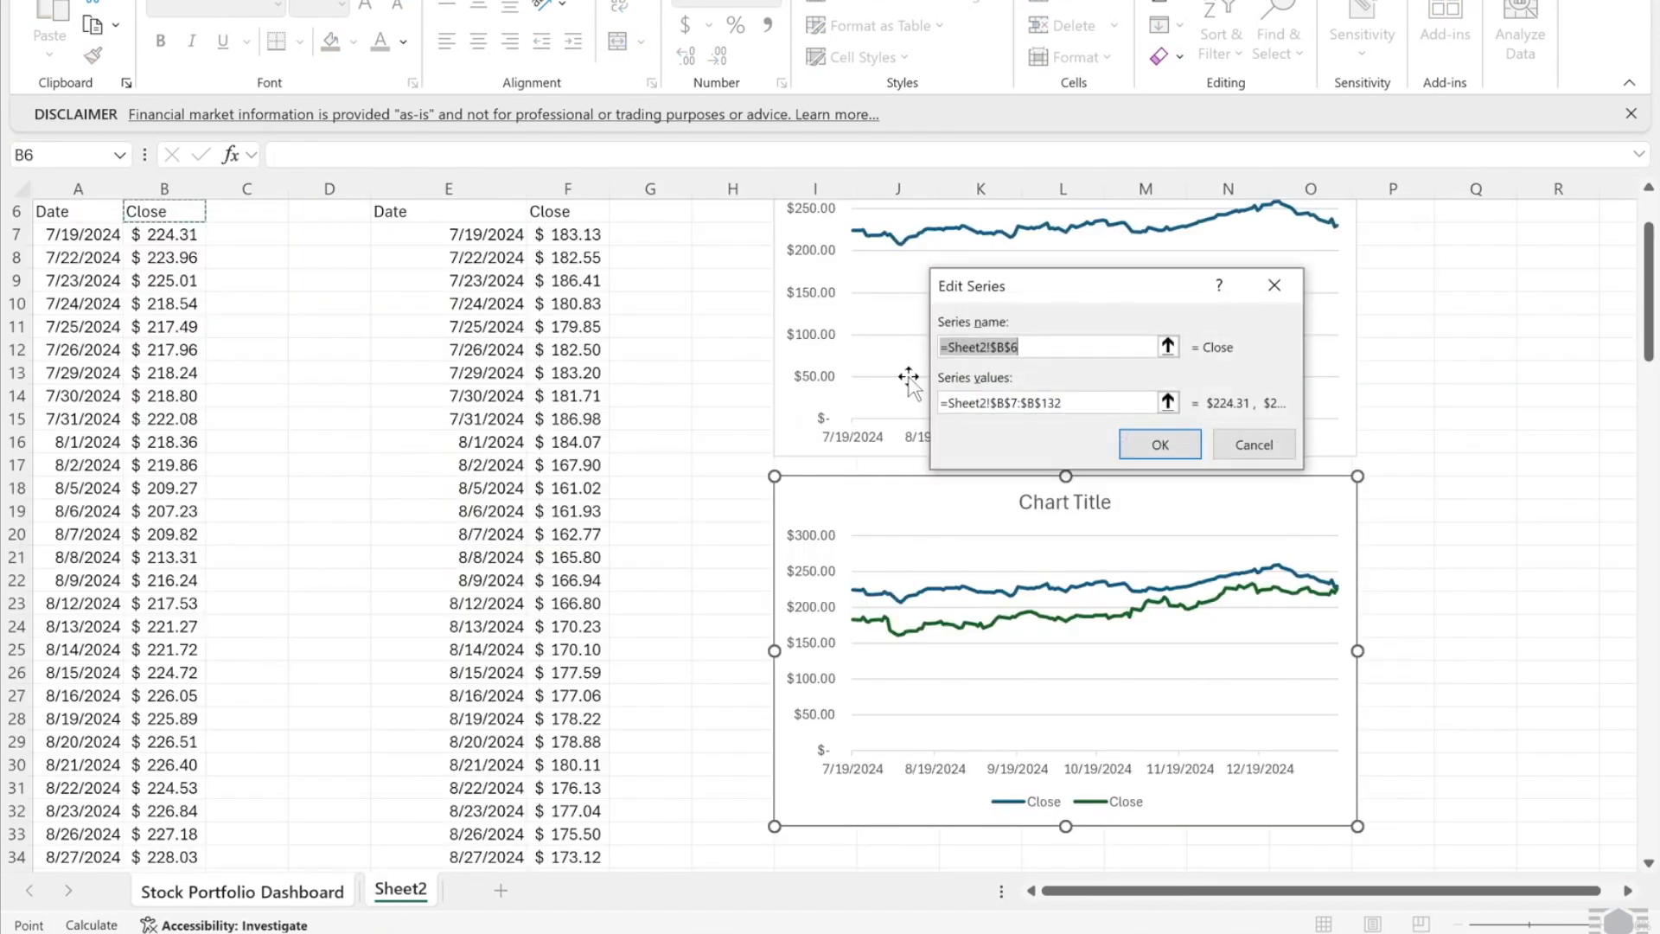
{"action": "left_click", "coordinate": [139, 258]}
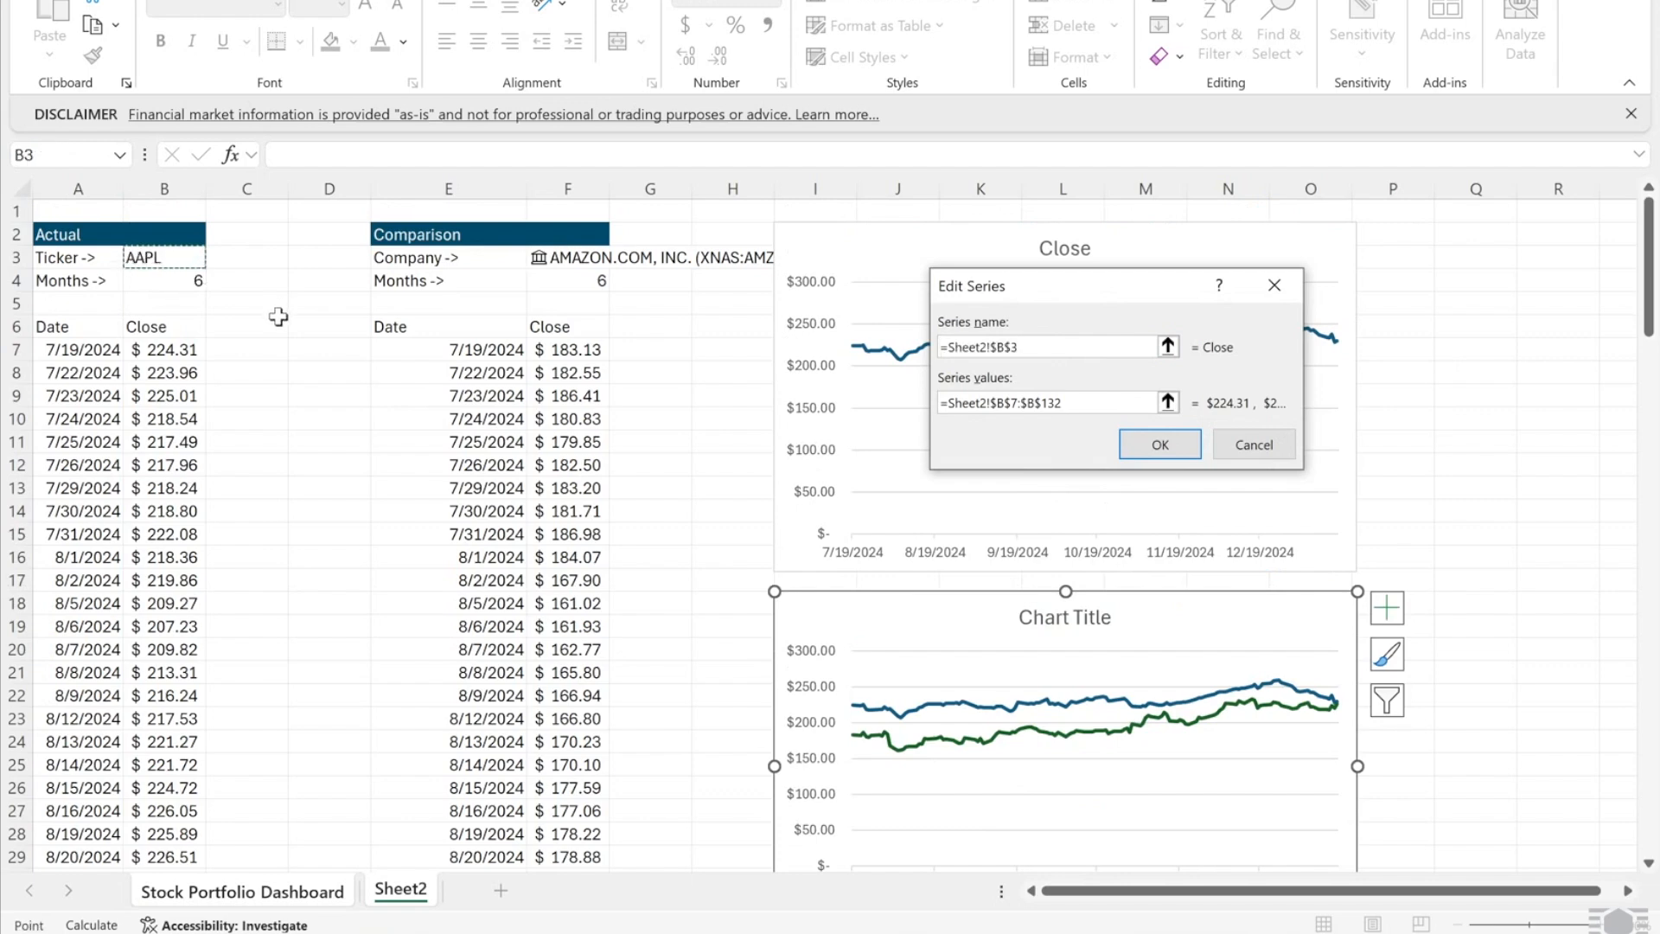
{"action": "left_click", "coordinate": [1160, 443]}
{"action": "left_click", "coordinate": [824, 432]}
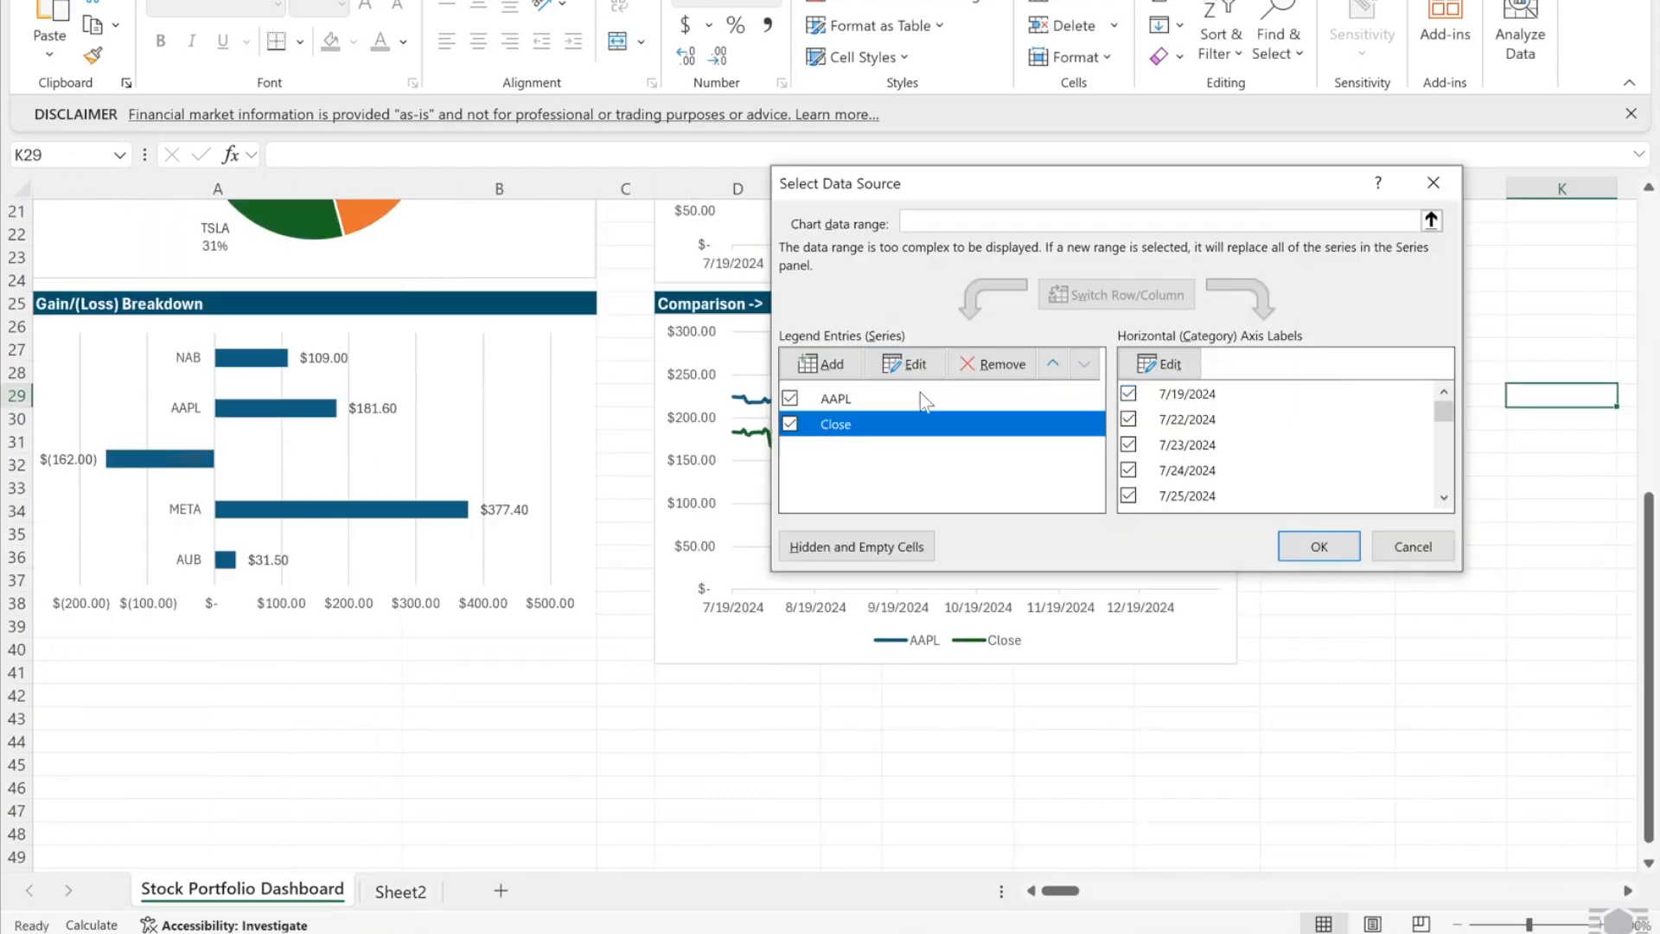
{"action": "left_click", "coordinate": [923, 364]}
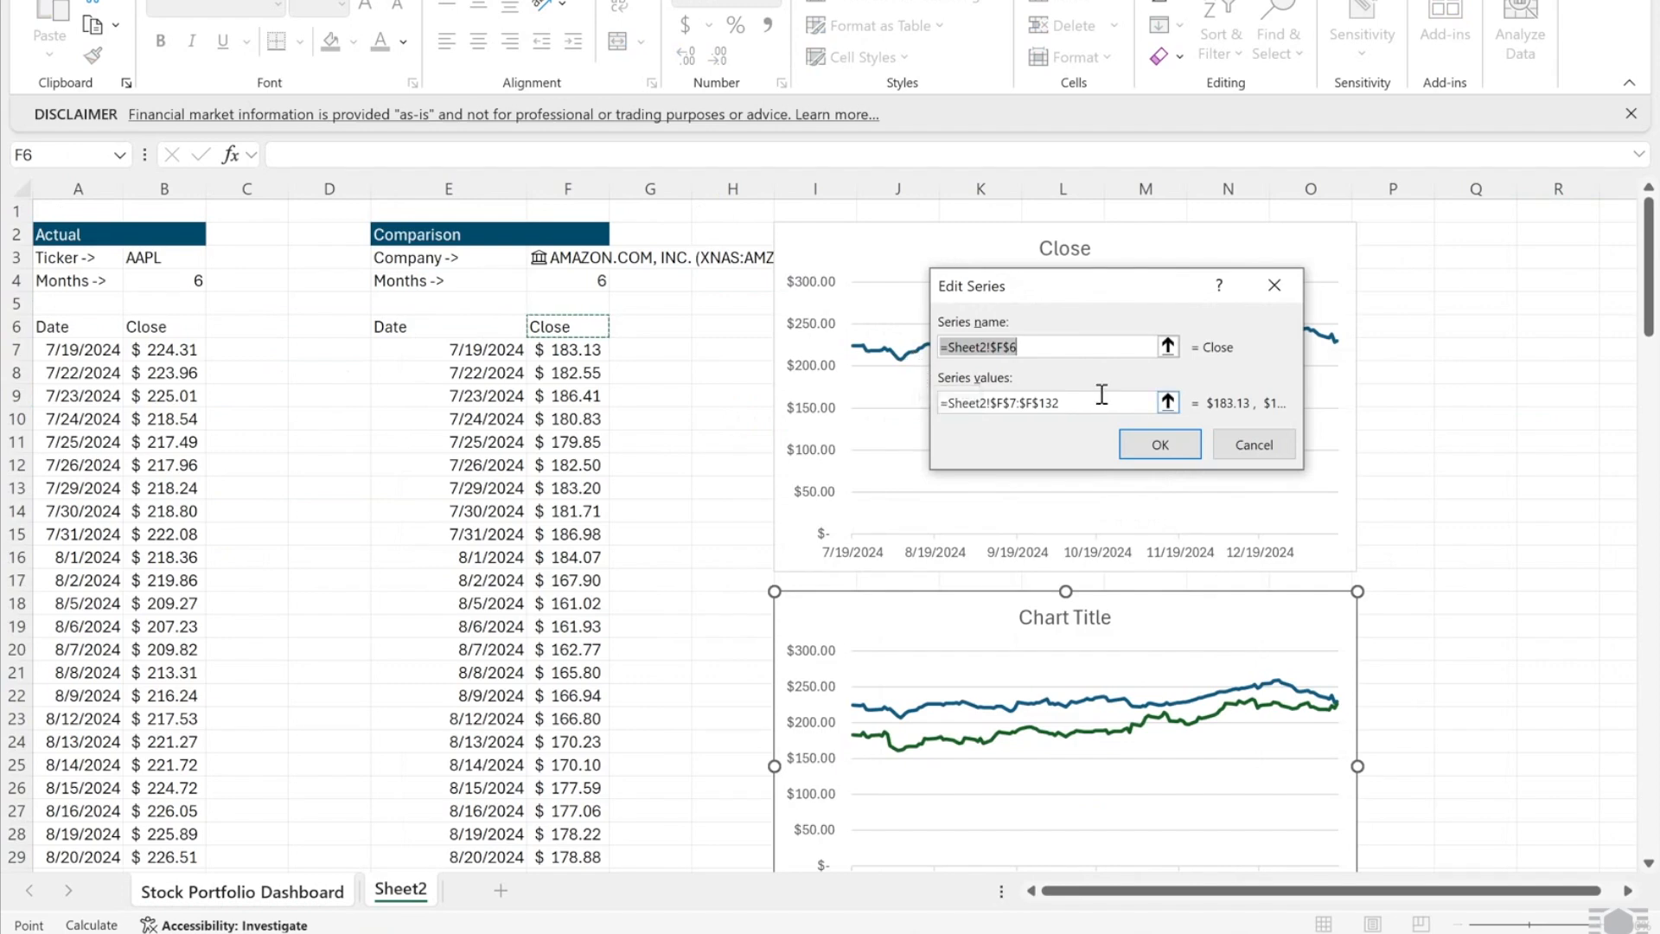
{"action": "left_click", "coordinate": [537, 260]}
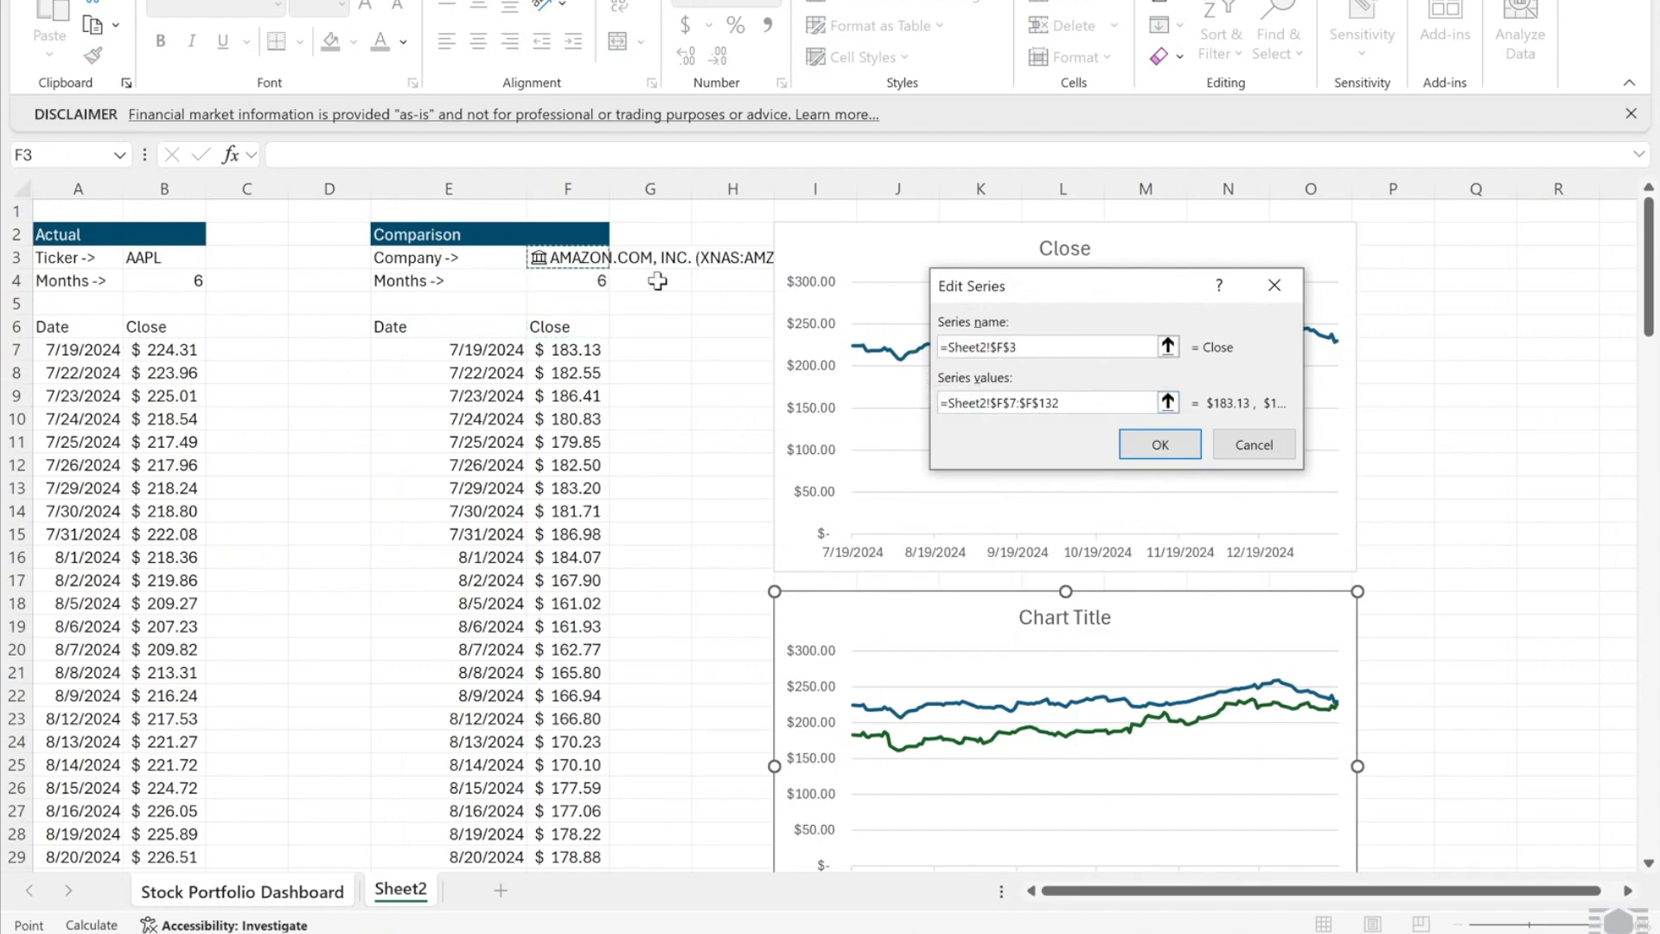
{"action": "left_click", "coordinate": [1160, 444]}
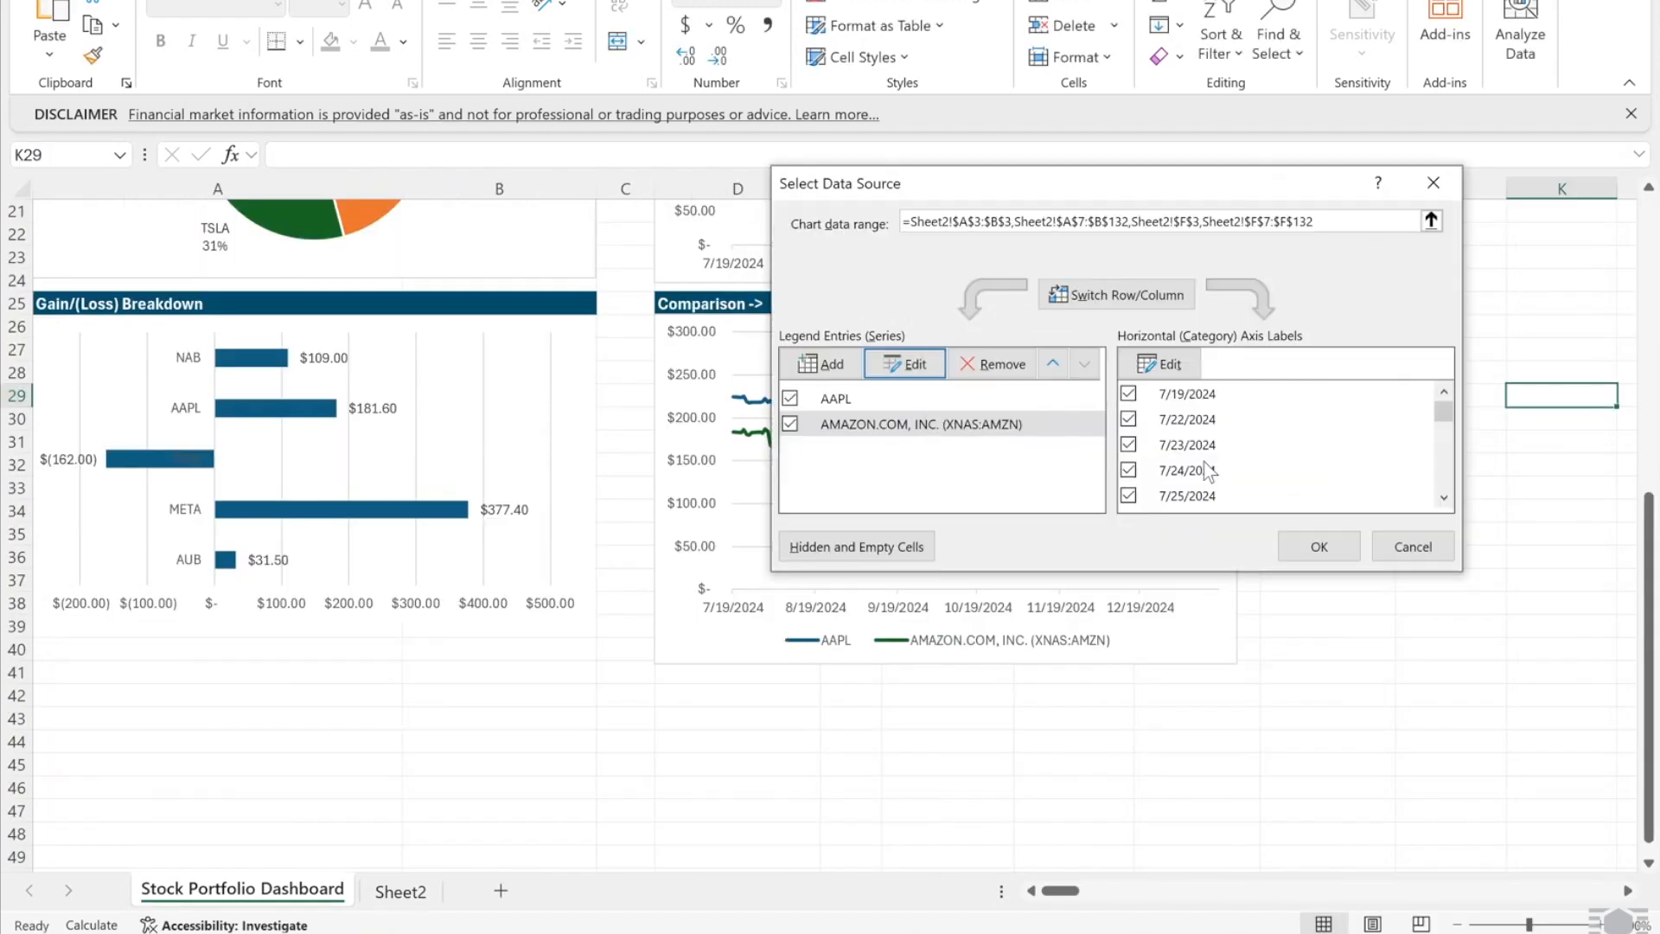
{"action": "left_click", "coordinate": [1303, 545]}
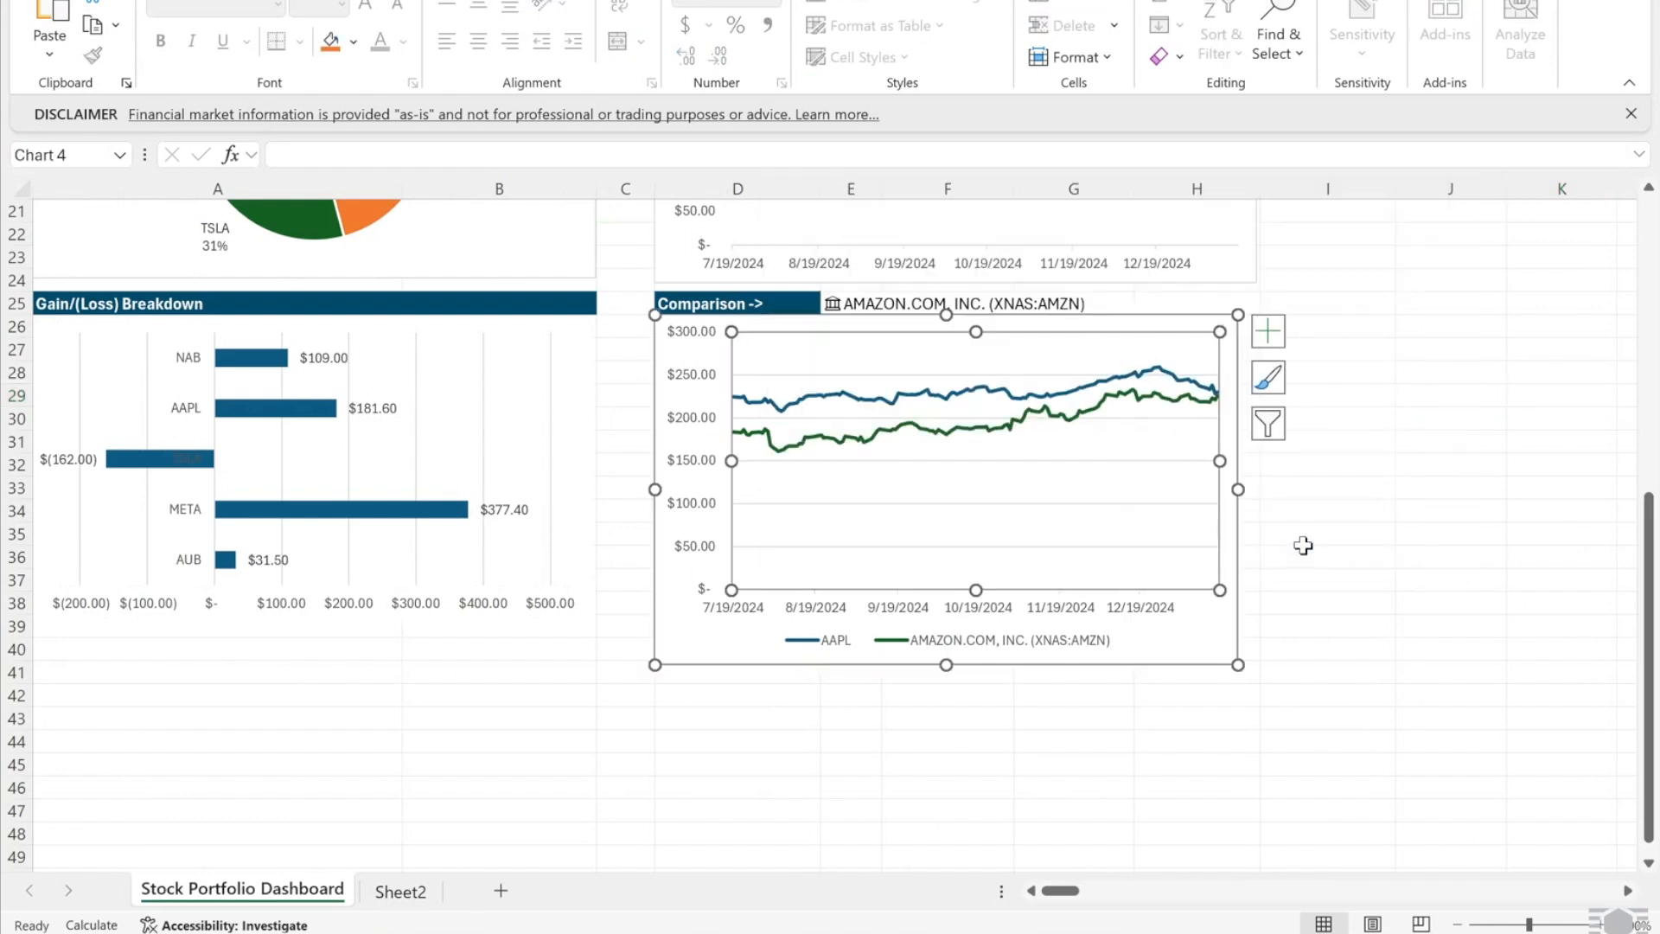
{"action": "left_click_drag", "start_coordinate": [1237, 664], "coordinate": [1255, 632]}
- Turn off the gridlines on the comparison and Gain/(Loss) charts
{"action": "left_click", "coordinate": [1274, 625]}
{"action": "left_click", "coordinate": [1251, 338]}
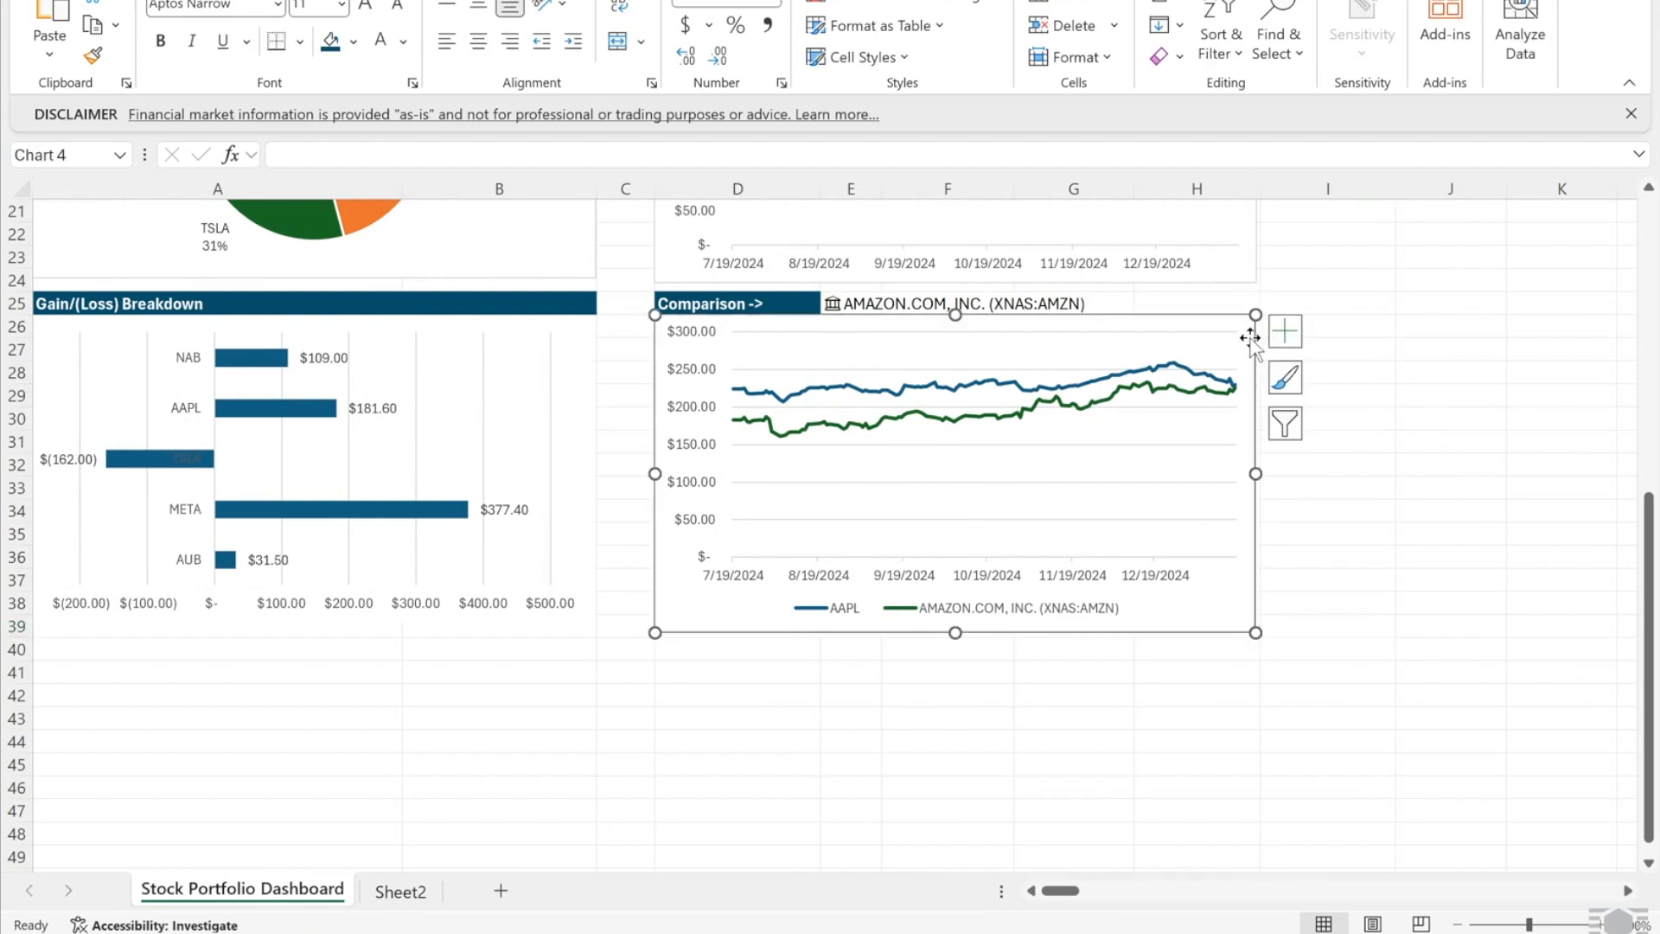
{"action": "left_click", "coordinate": [1285, 331]}
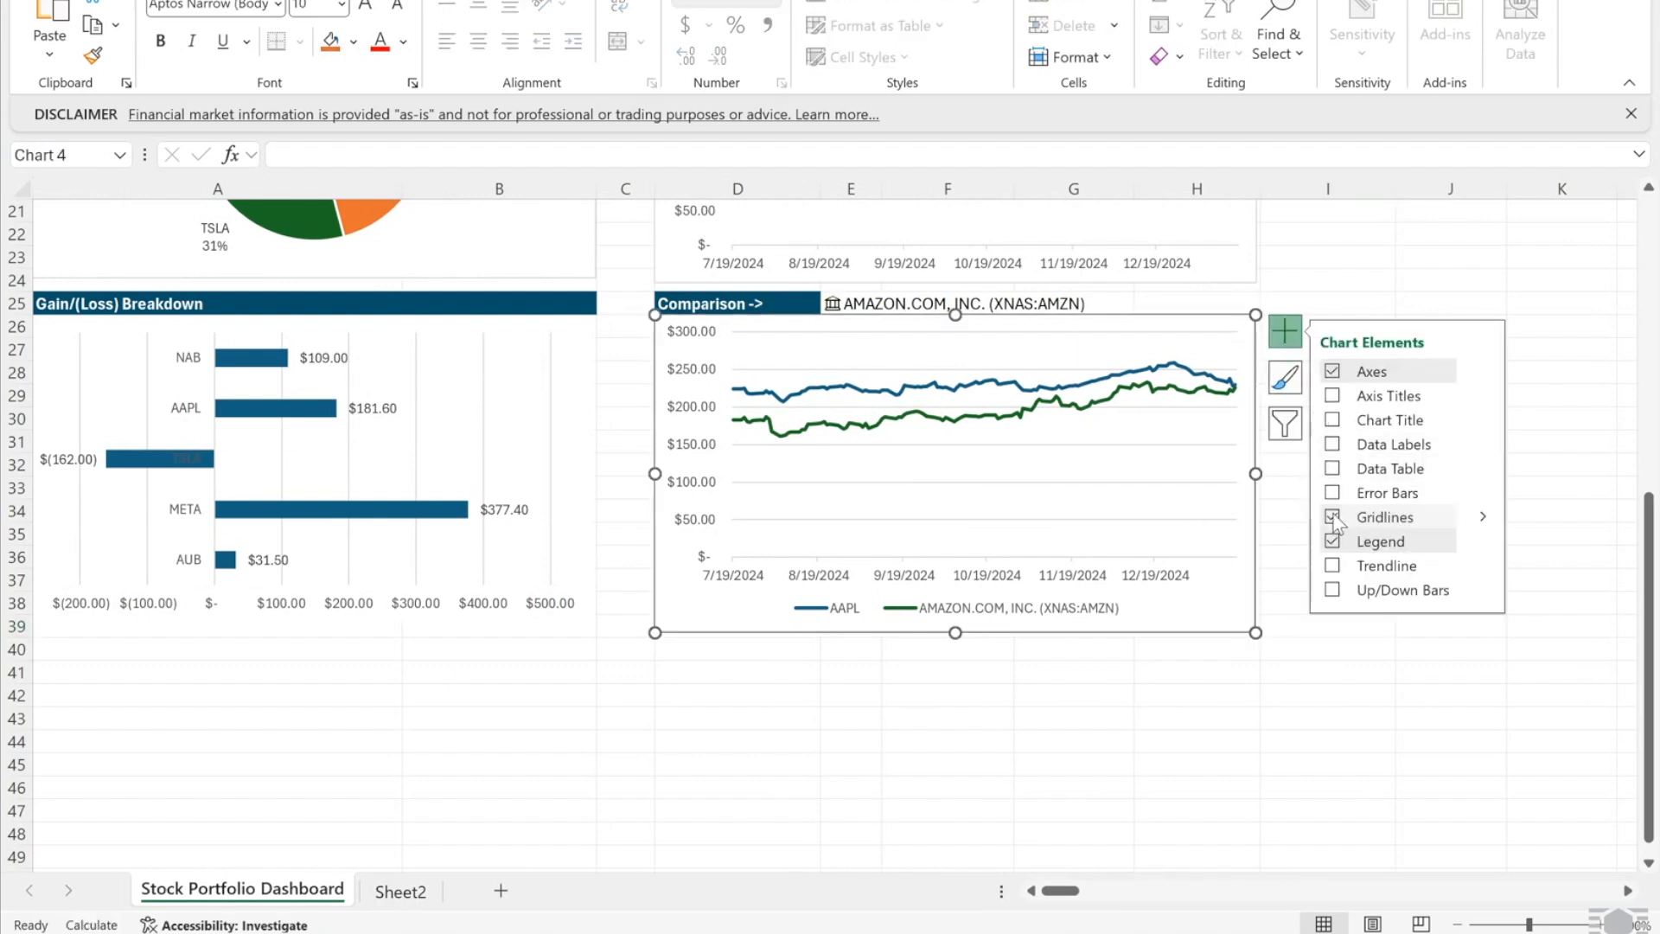
{"action": "left_click", "coordinate": [577, 327]}
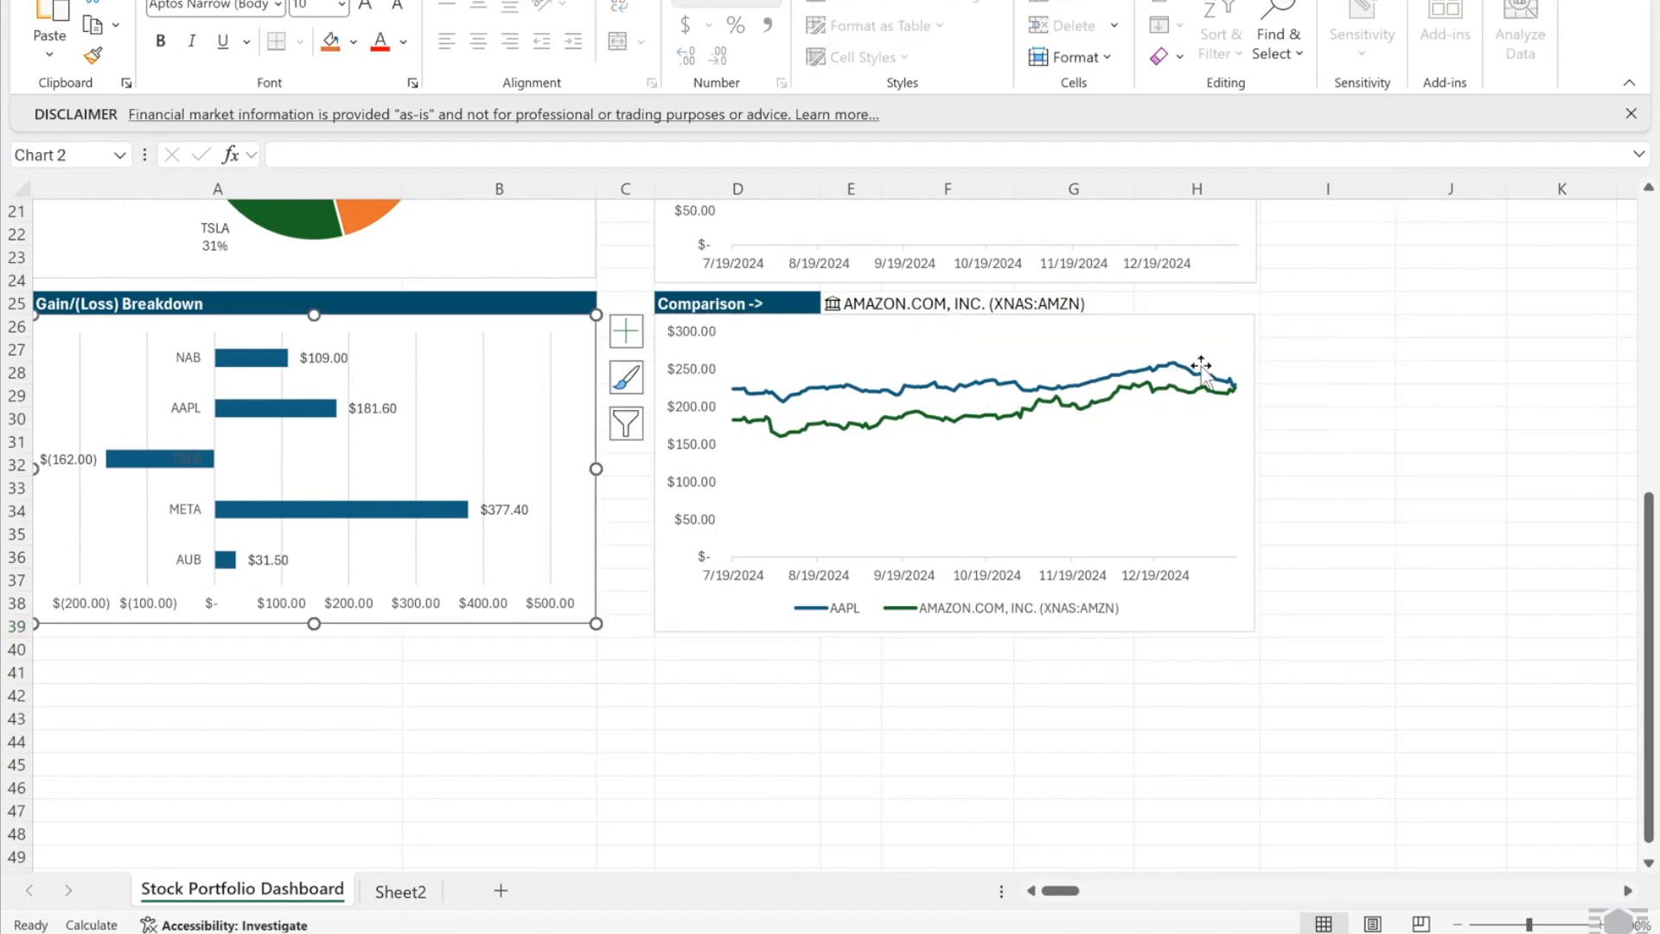
{"action": "left_click", "coordinate": [625, 331]}
{"action": "left_click", "coordinate": [672, 517]}
{"action": "left_click", "coordinate": [638, 526]}
{"action": "scroll", "coordinate": [637, 527], "scroll_direction": "up", "scroll_amount": 6}
{"action": "double_click", "coordinate": [654, 529]}
- Set the chart outlines to No line on the dashboard charts
{"action": "left_click", "coordinate": [1360, 671]}
{"action": "left_click", "coordinate": [1267, 660]}
{"action": "left_click", "coordinate": [957, 729]}
{"action": "left_click", "coordinate": [1360, 671]}
{"action": "left_click", "coordinate": [589, 553]}
{"action": "scroll", "coordinate": [594, 703], "scroll_direction": "down", "scroll_amount": 3}
{"action": "left_click", "coordinate": [1178, 637]}
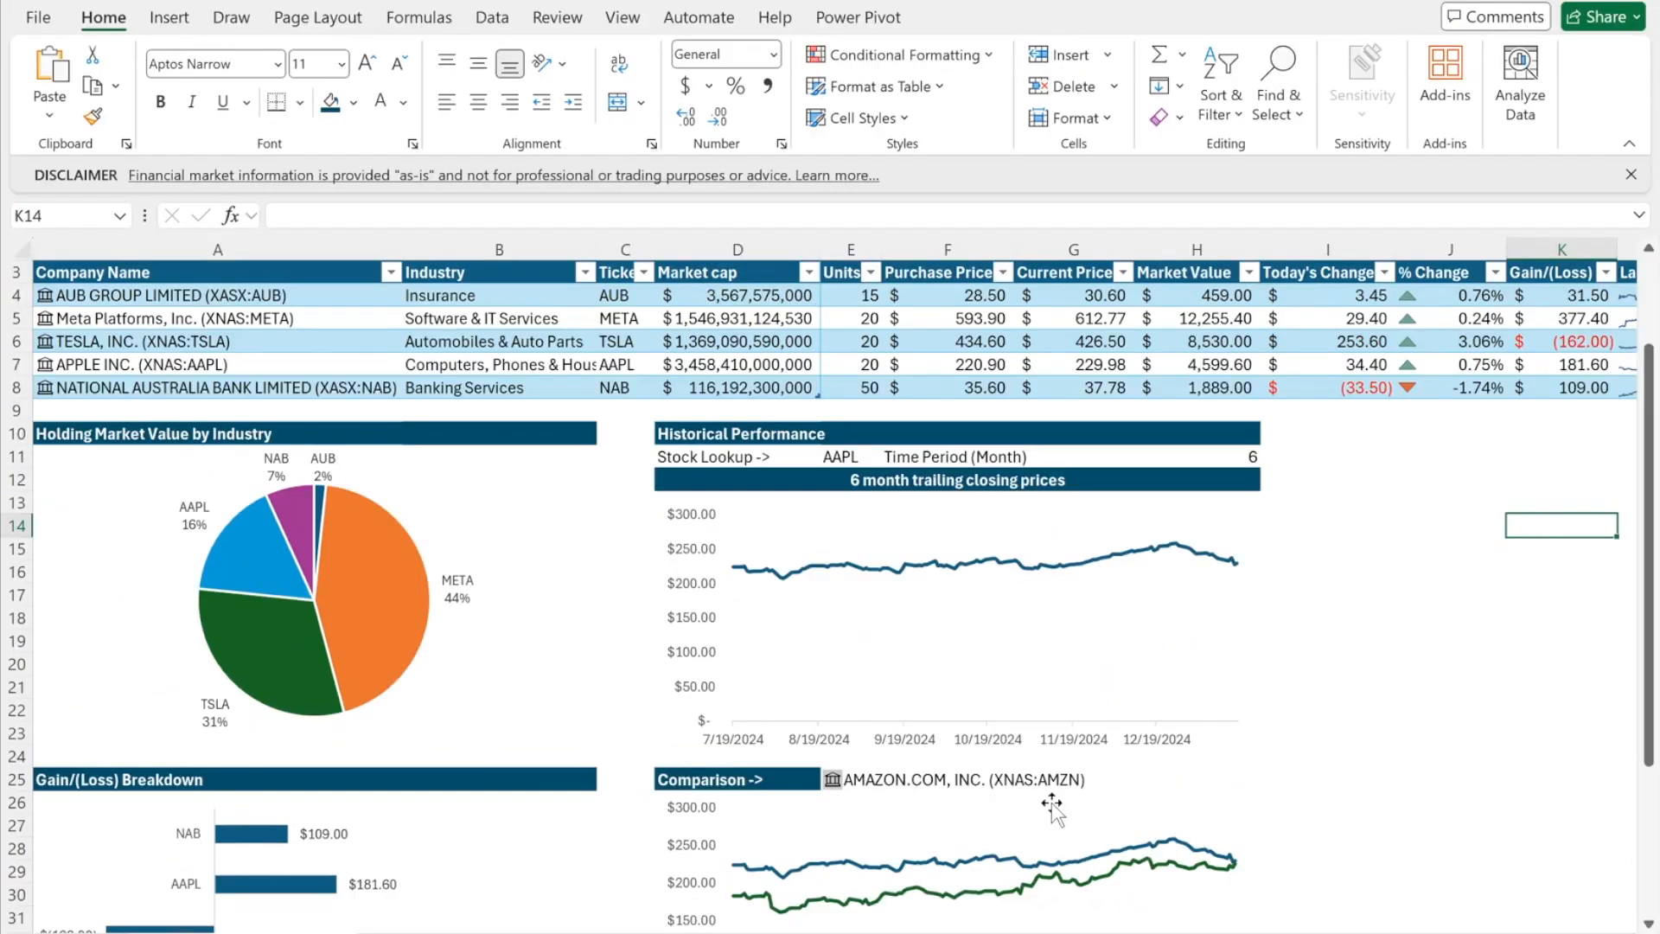
- Fill the comparison company cells E25:H25 pink
{"action": "left_click_drag", "start_coordinate": [1227, 781], "coordinate": [852, 781]}
{"action": "left_click", "coordinate": [353, 102]}
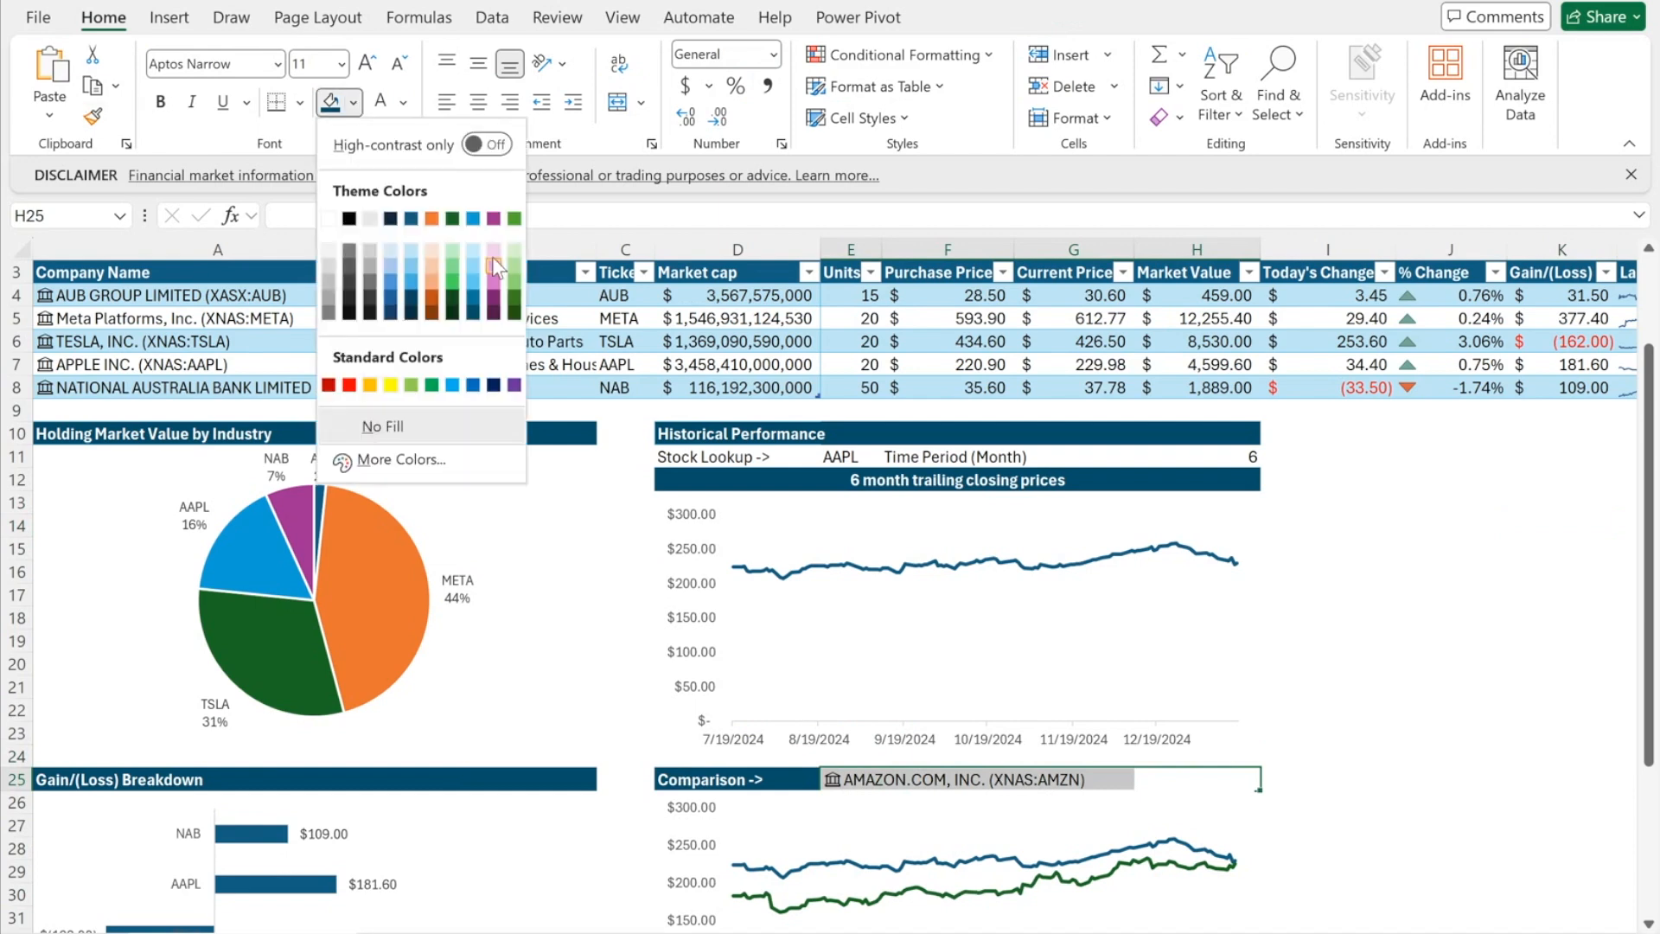
{"action": "left_click", "coordinate": [492, 275]}
{"action": "left_click", "coordinate": [1275, 664]}
- Recolour the comparison chart lines navy and grey with Change Colors
{"action": "scroll", "coordinate": [1278, 789], "scroll_direction": "down", "scroll_amount": 2}
{"action": "left_click", "coordinate": [1222, 782]}
{"action": "left_click", "coordinate": [1000, 15]}
{"action": "left_click", "coordinate": [210, 96]}
{"action": "left_click", "coordinate": [1450, 548]}
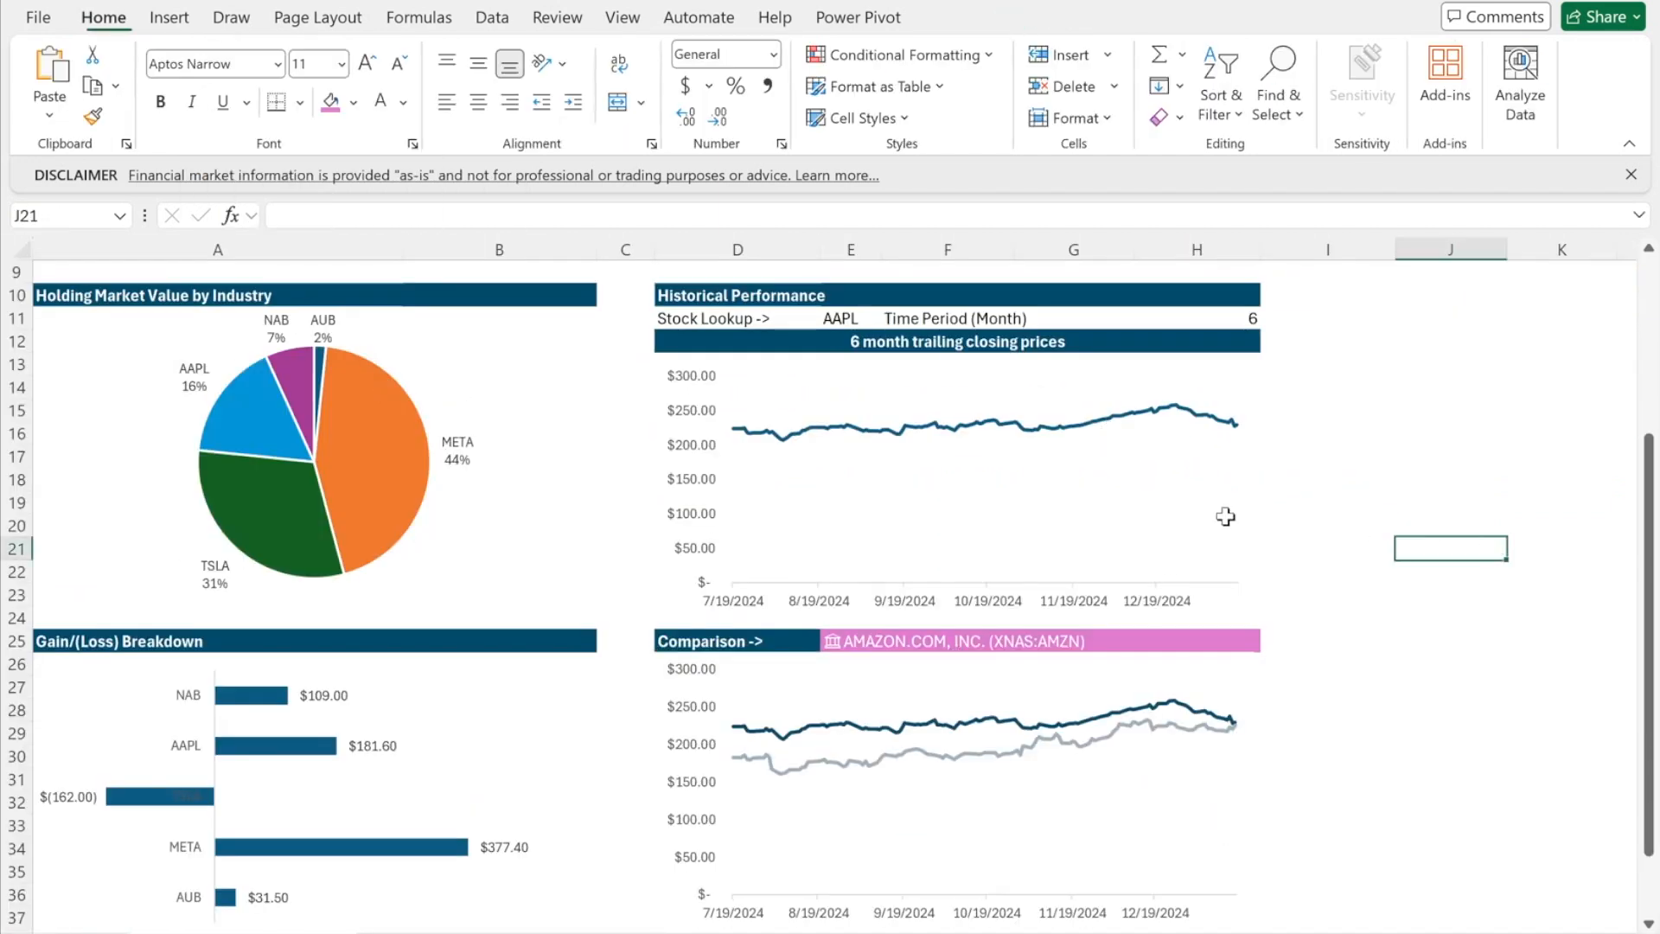
{"action": "scroll", "coordinate": [880, 482], "scroll_direction": "up", "scroll_amount": 2}
- Fill input cells E11 and H11 light blue
{"action": "left_click", "coordinate": [840, 458]}
{"action": "left_click", "coordinate": [1197, 457], "text": "ctrl"}
{"action": "left_click", "coordinate": [353, 102]}
{"action": "left_click", "coordinate": [397, 262]}
{"action": "left_click", "coordinate": [1561, 503]}
{"action": "scroll", "coordinate": [1320, 510], "scroll_direction": "up", "scroll_amount": 1}
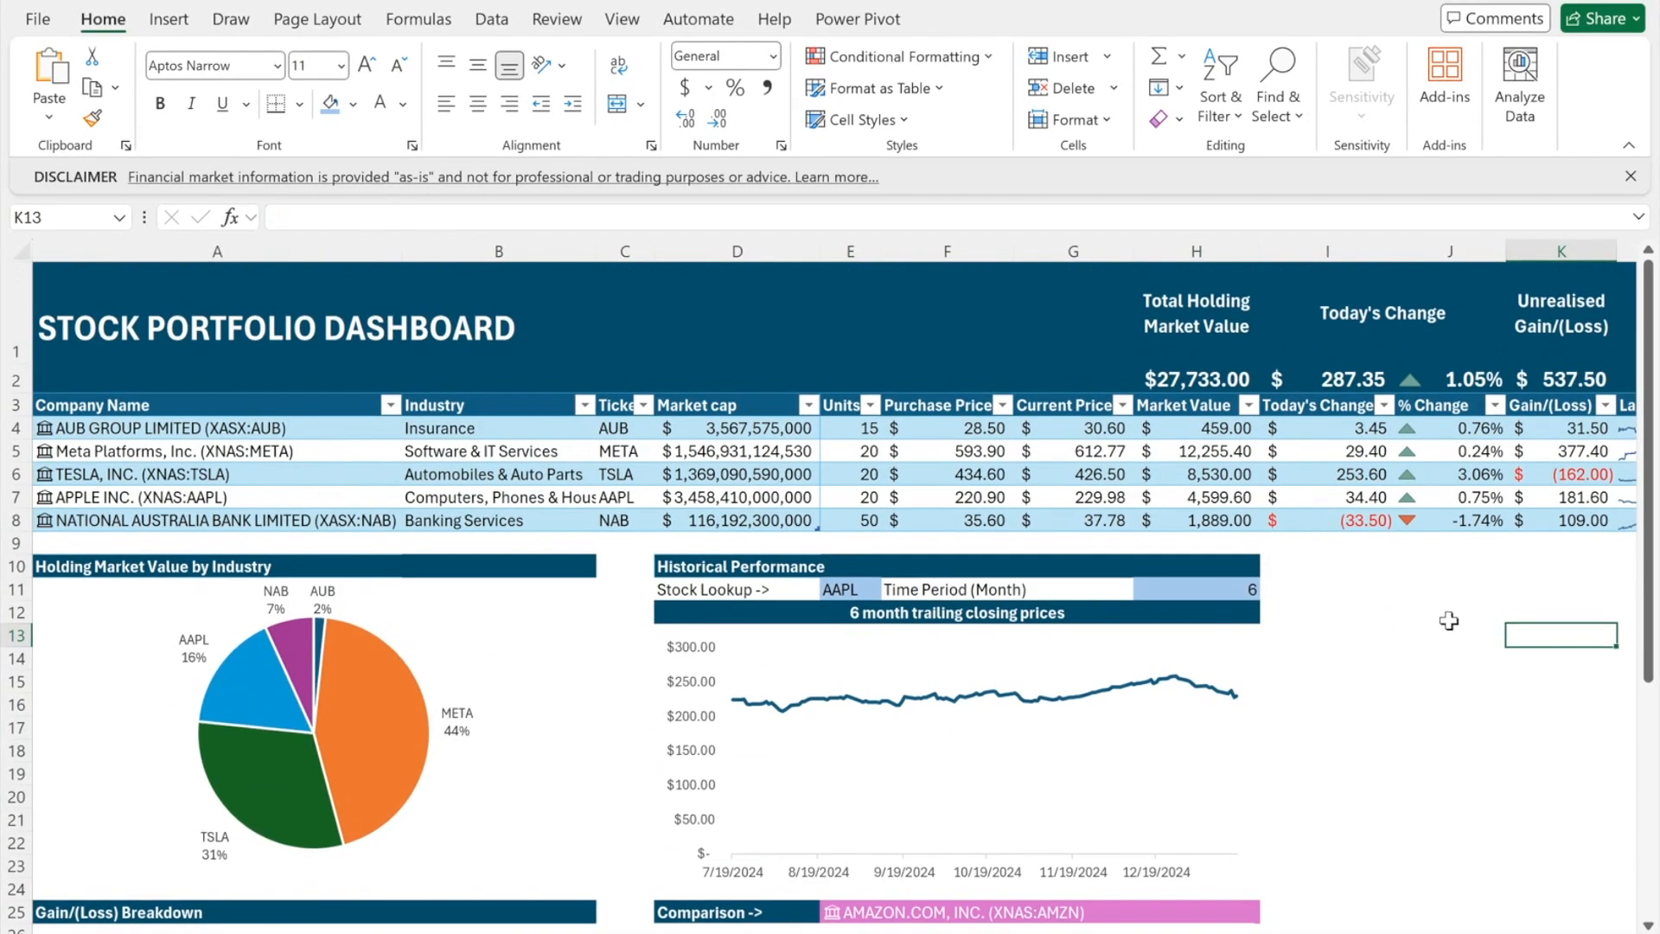
- Pick META, AAPL, AUB and finally NAB from the E11 ticker dropdown
{"action": "scroll", "coordinate": [1427, 631], "scroll_direction": "down", "scroll_amount": 1}
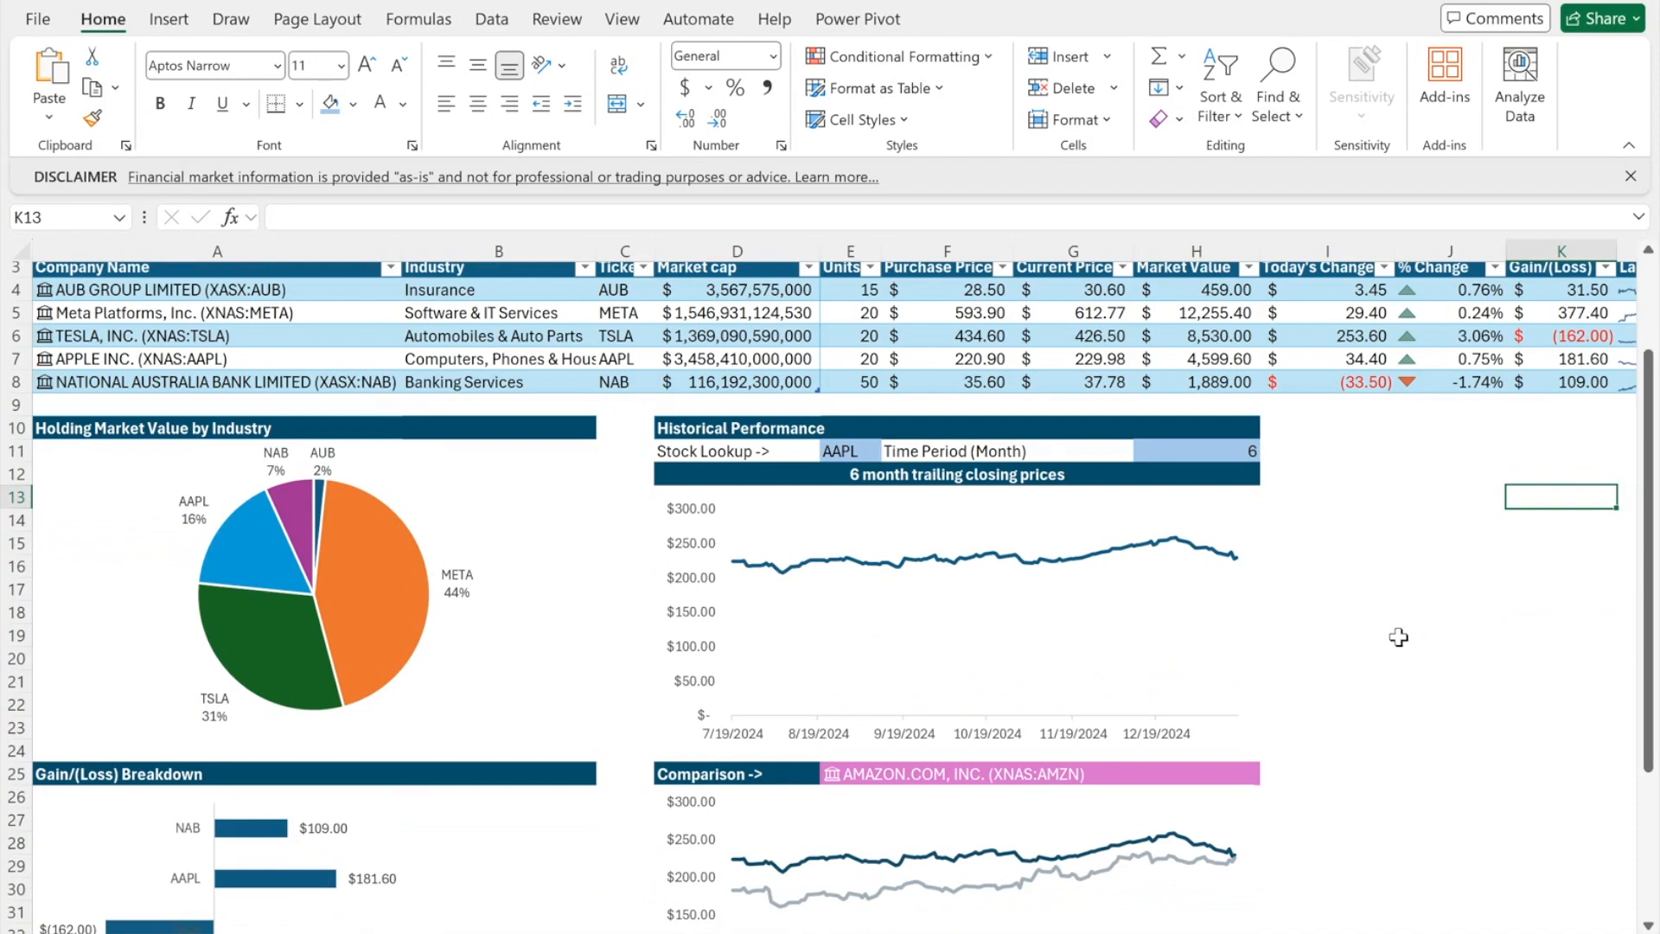
{"action": "left_click", "coordinate": [846, 459]}
{"action": "left_click", "coordinate": [891, 451]}
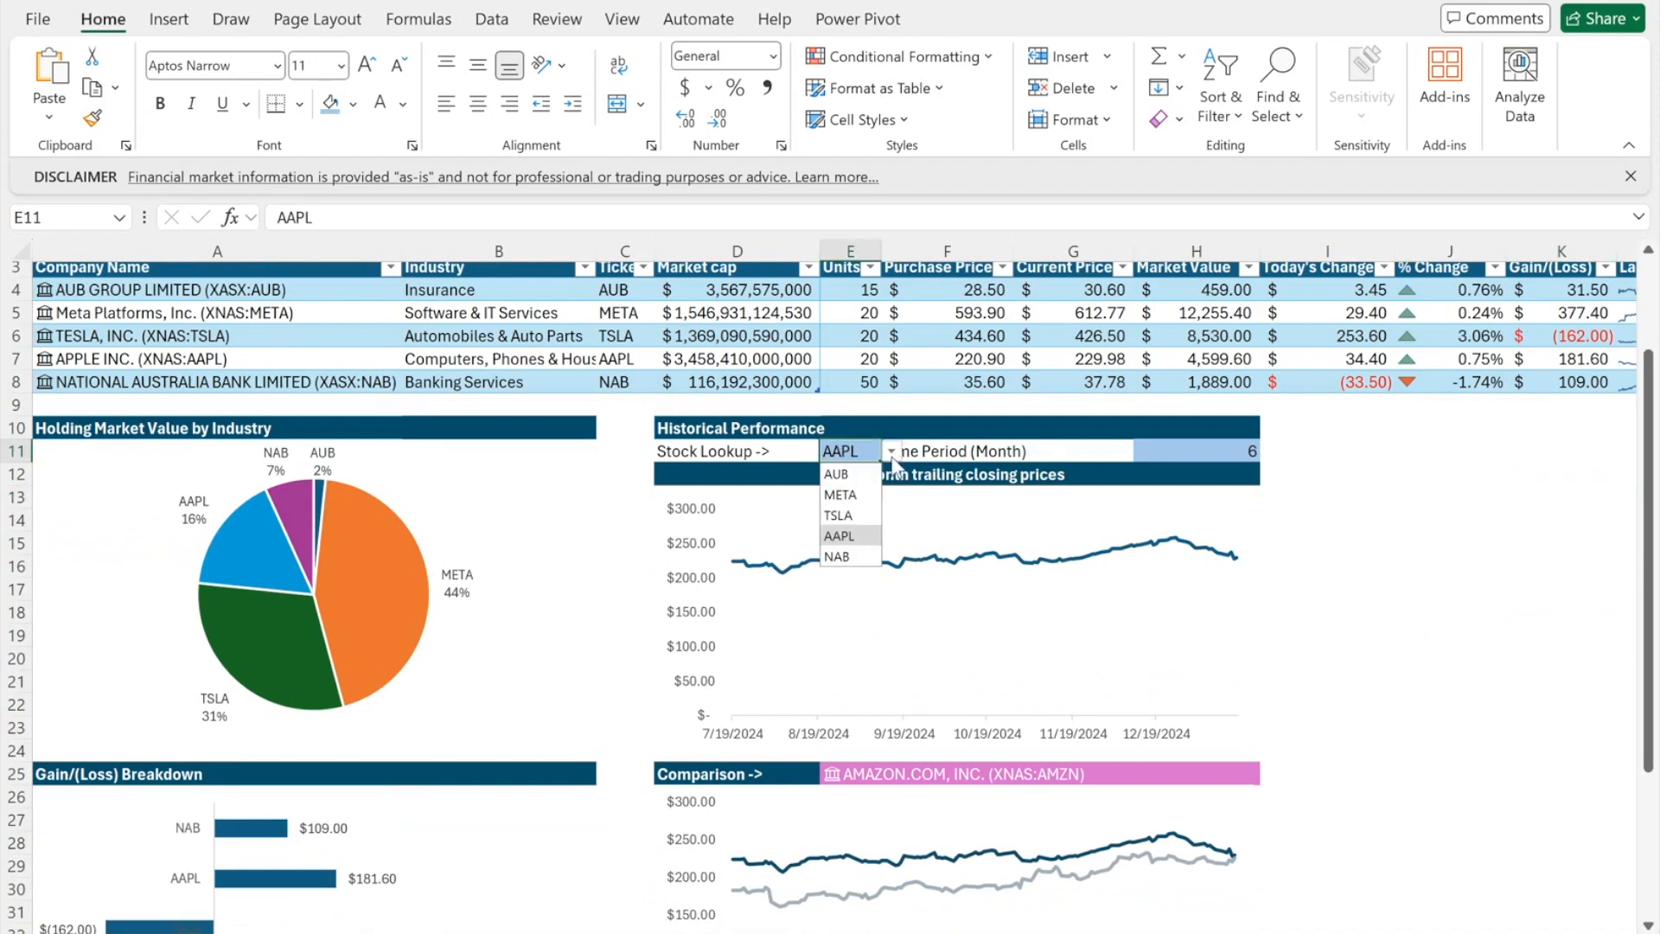
{"action": "left_click", "coordinate": [856, 494]}
{"action": "scroll", "coordinate": [884, 506], "scroll_direction": "down", "scroll_amount": 2}
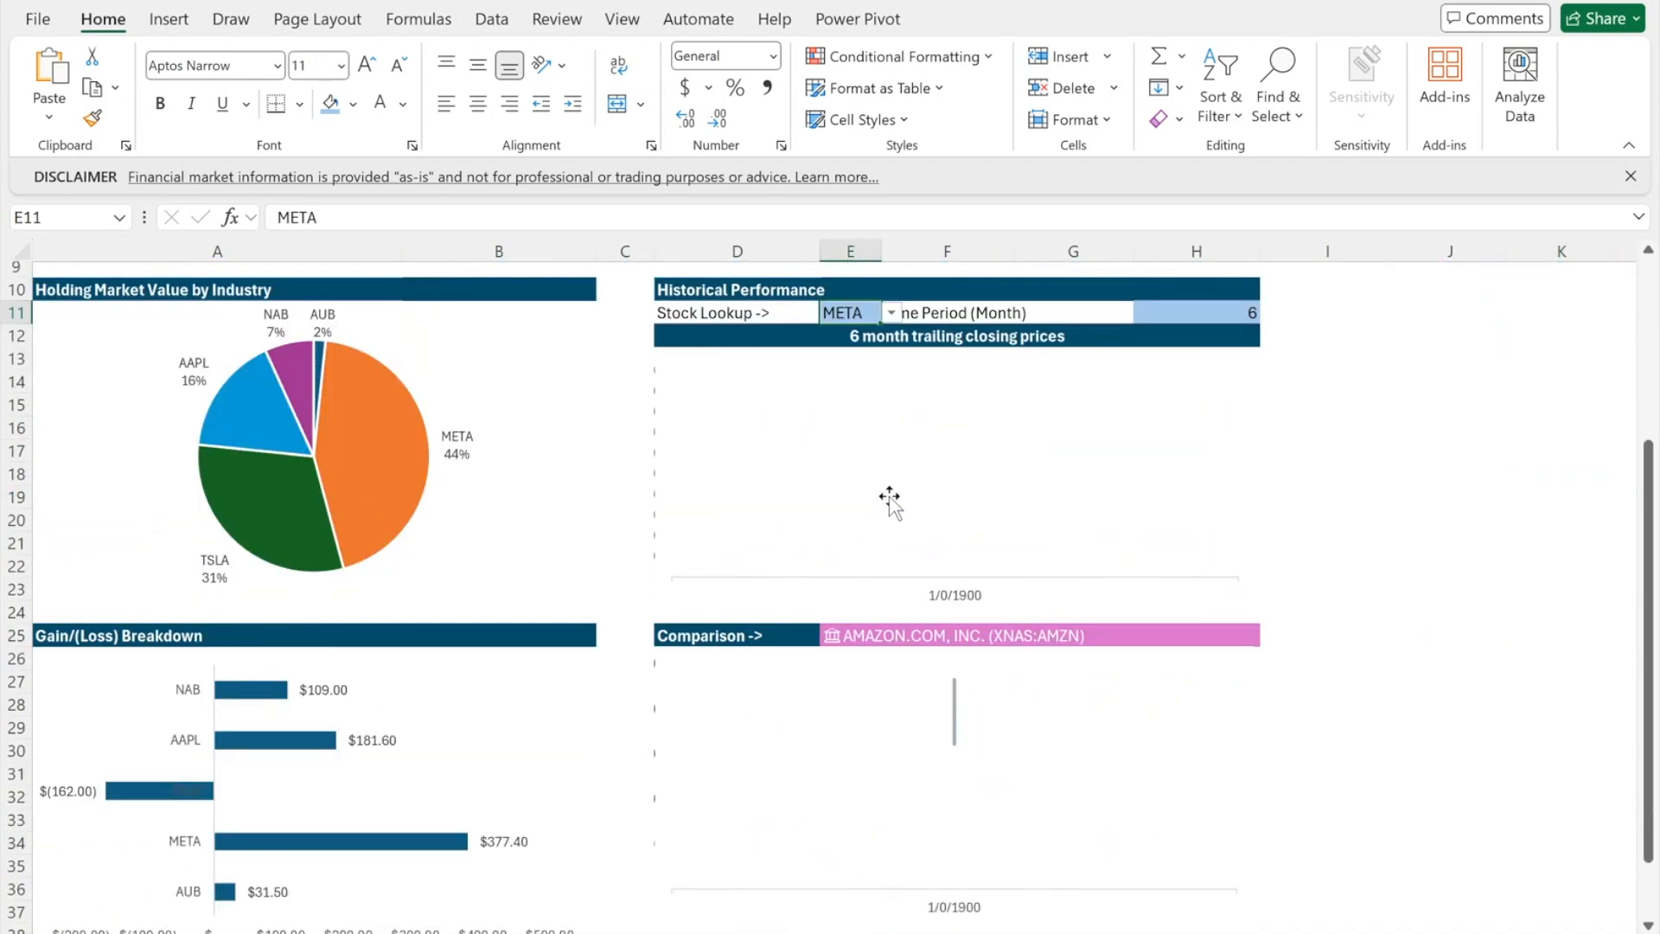
{"action": "left_click", "coordinate": [891, 312]}
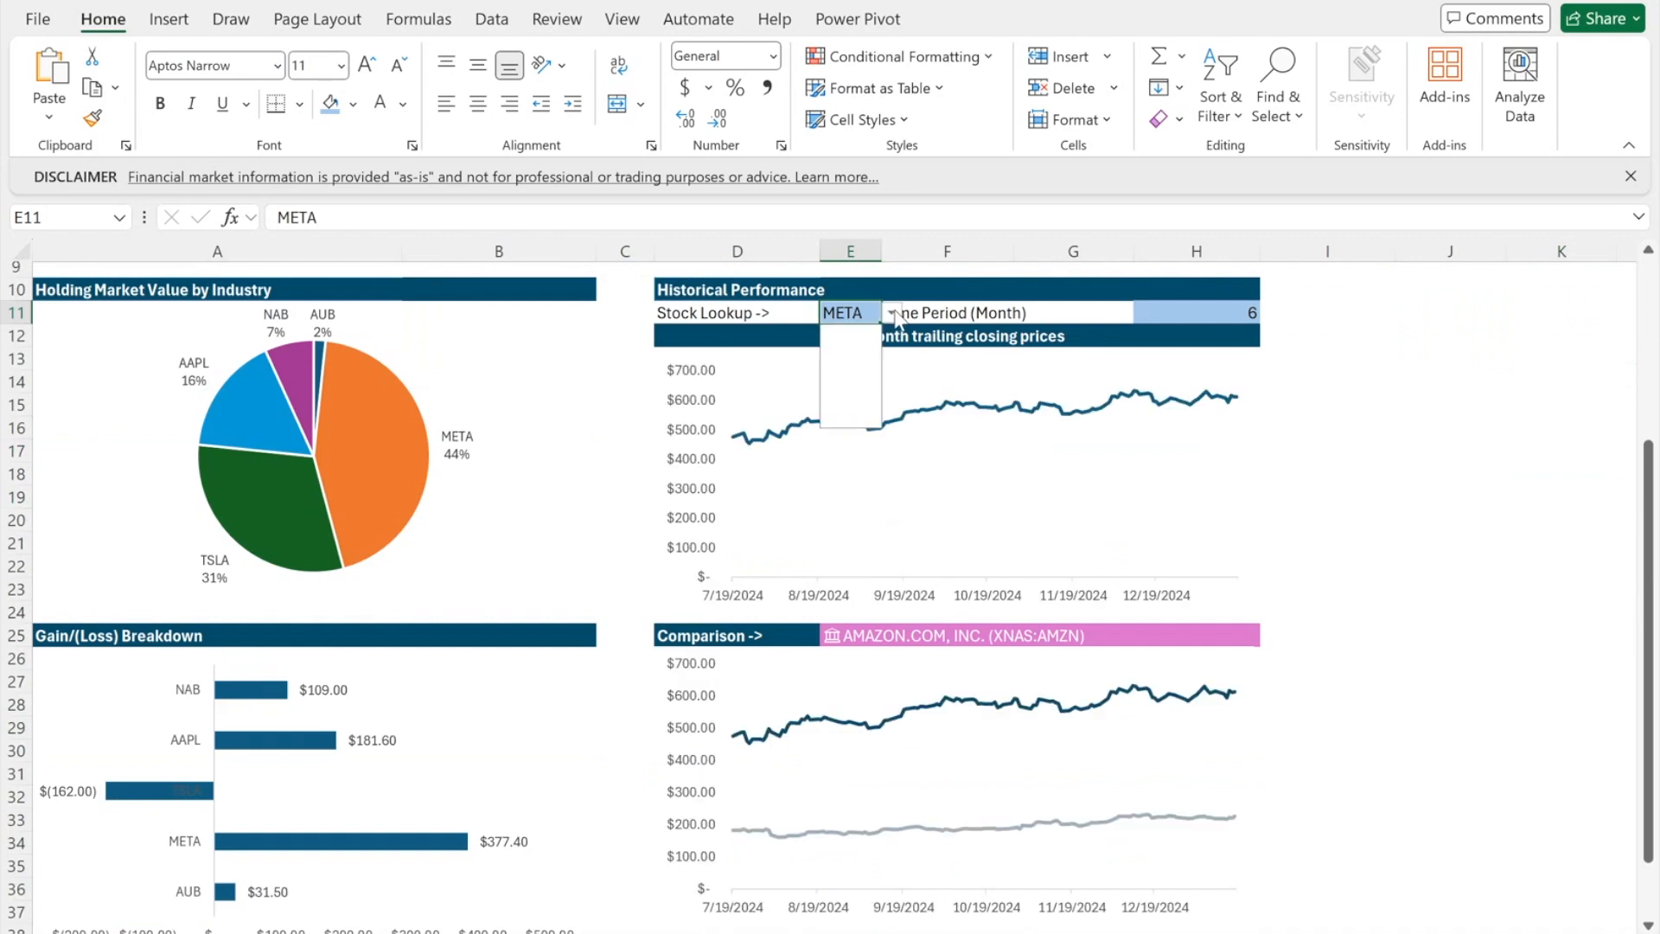
{"action": "left_click", "coordinate": [843, 398]}
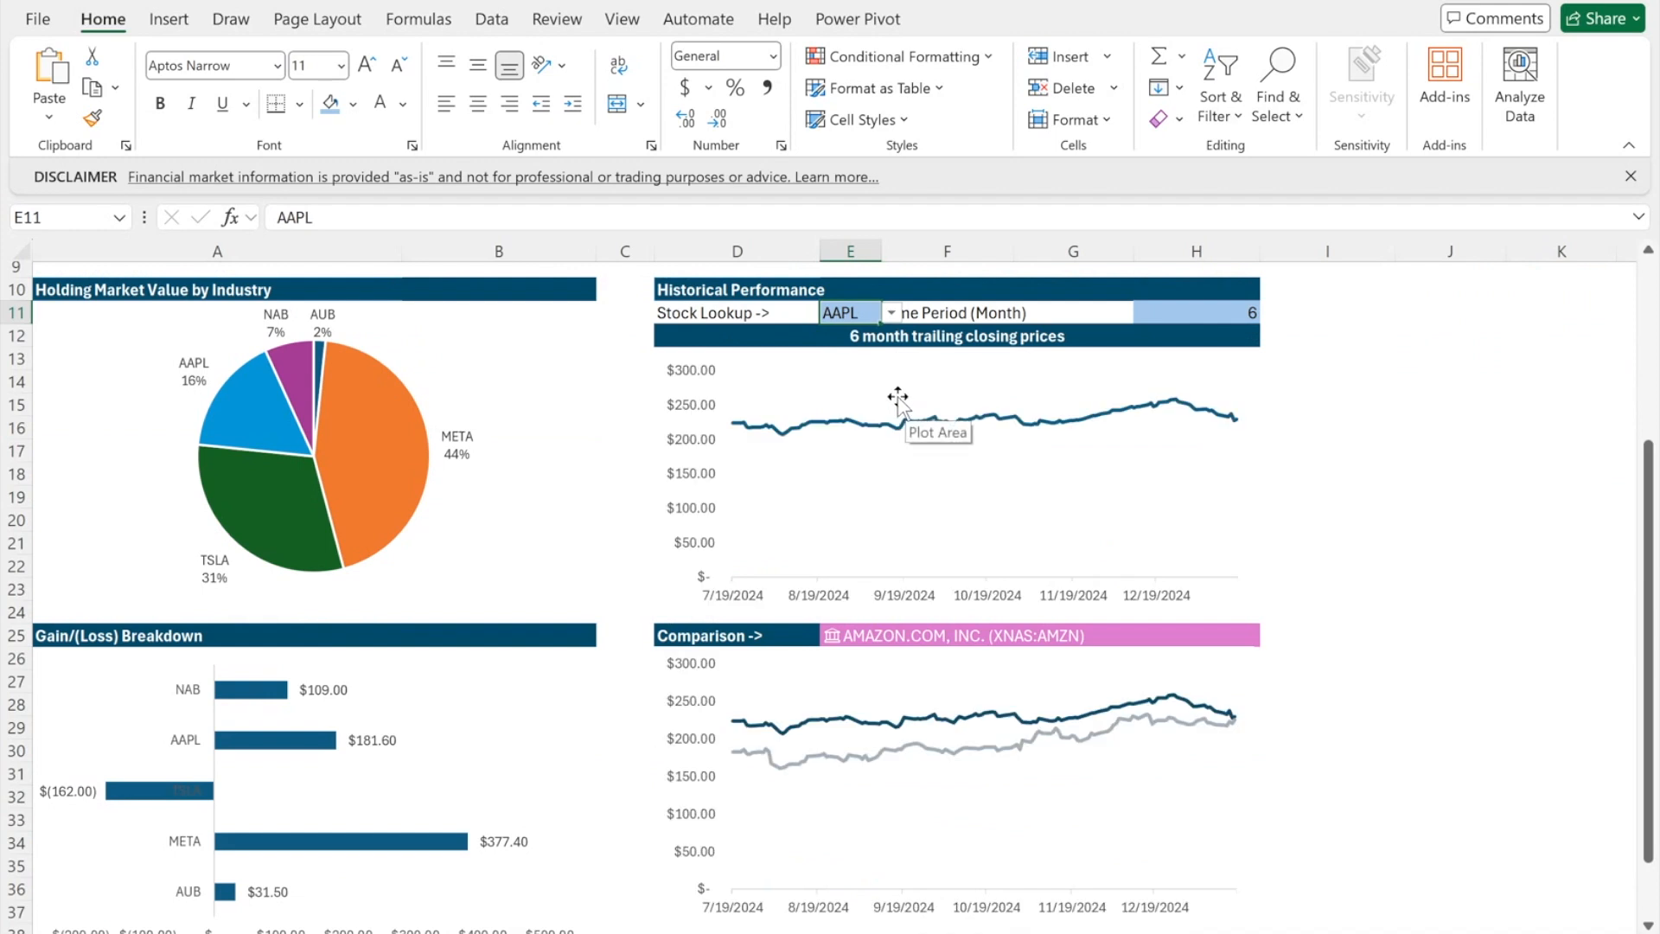
{"action": "left_click", "coordinate": [892, 312]}
{"action": "left_click", "coordinate": [875, 334]}
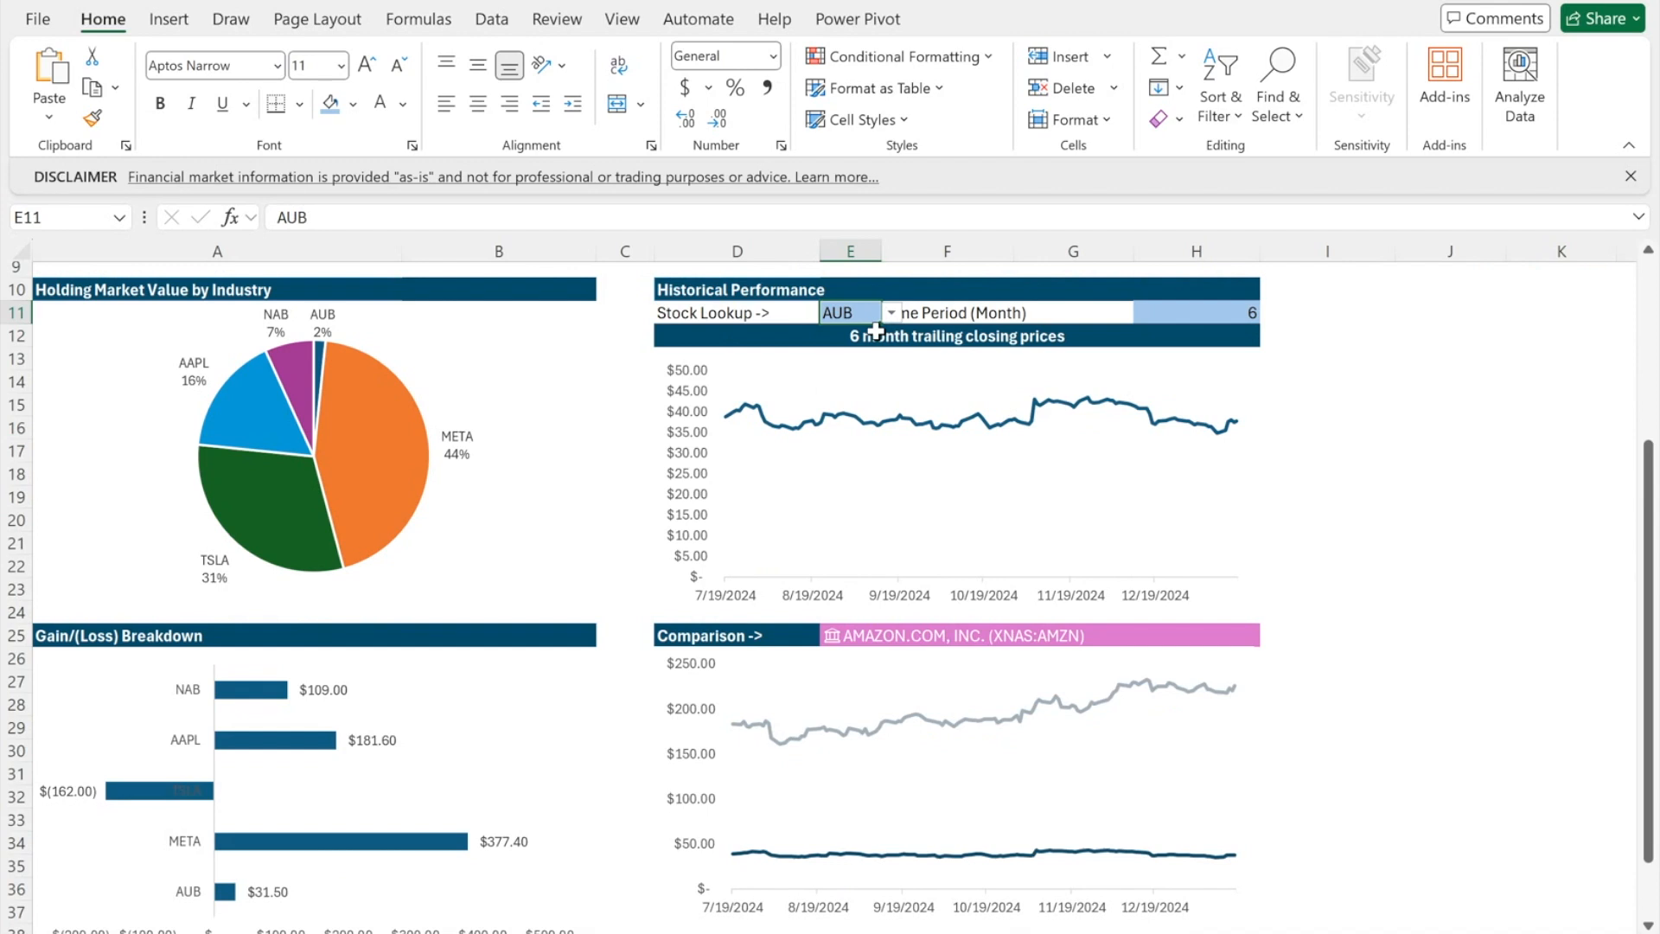
{"action": "left_click", "coordinate": [890, 313]}
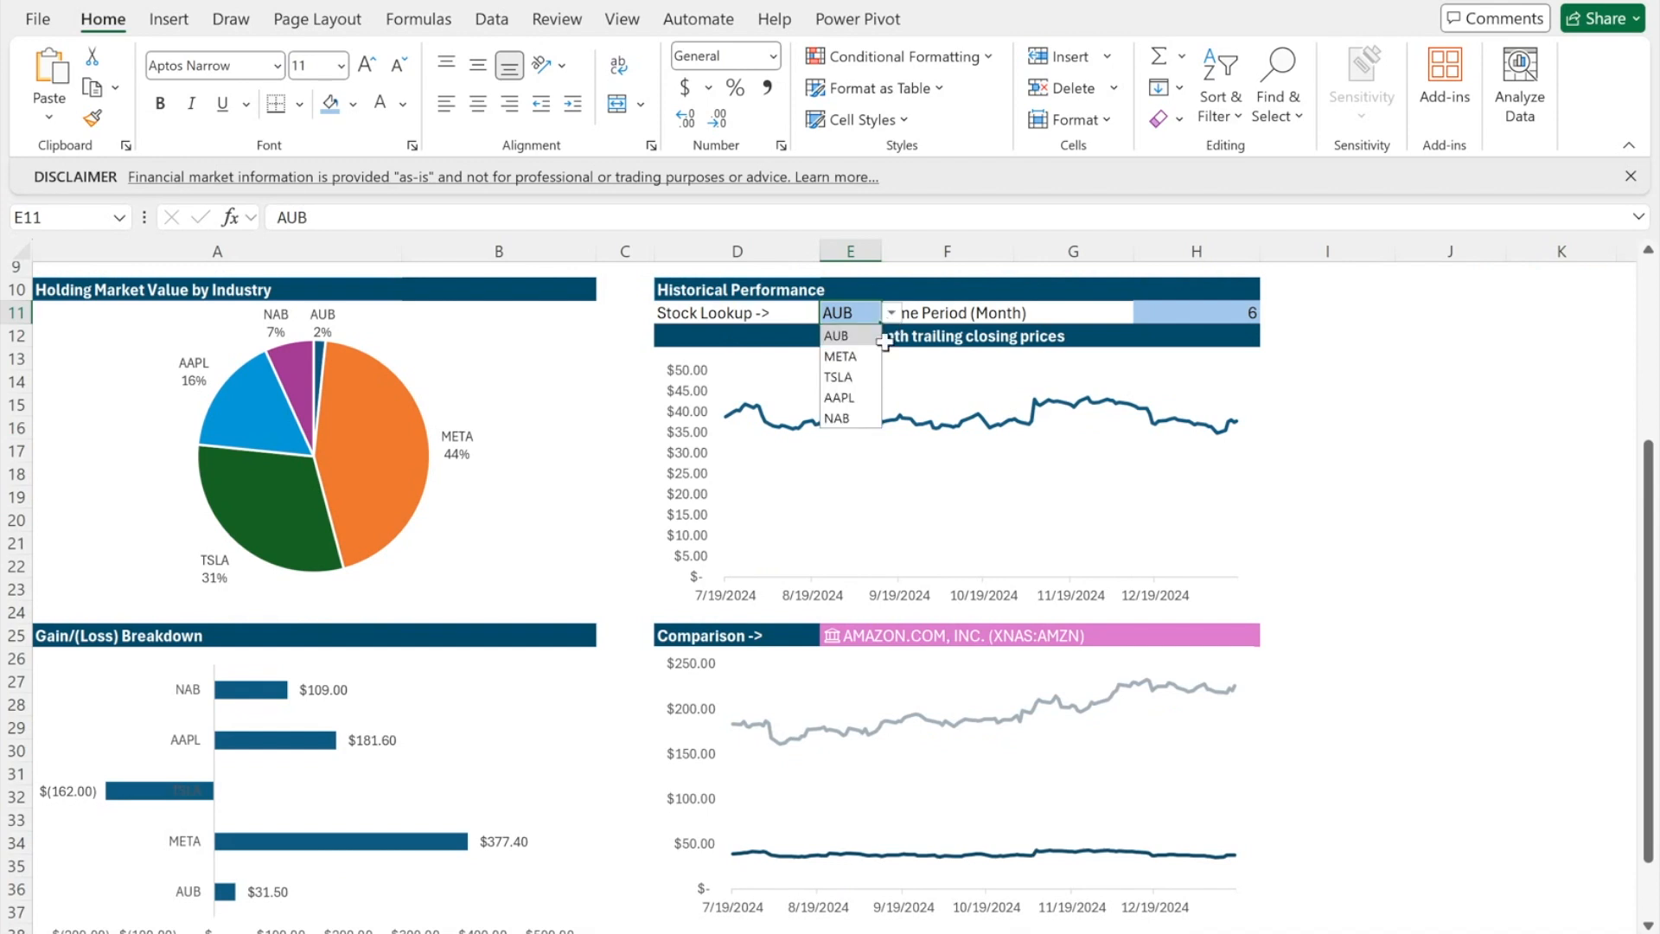
{"action": "left_click", "coordinate": [859, 422]}
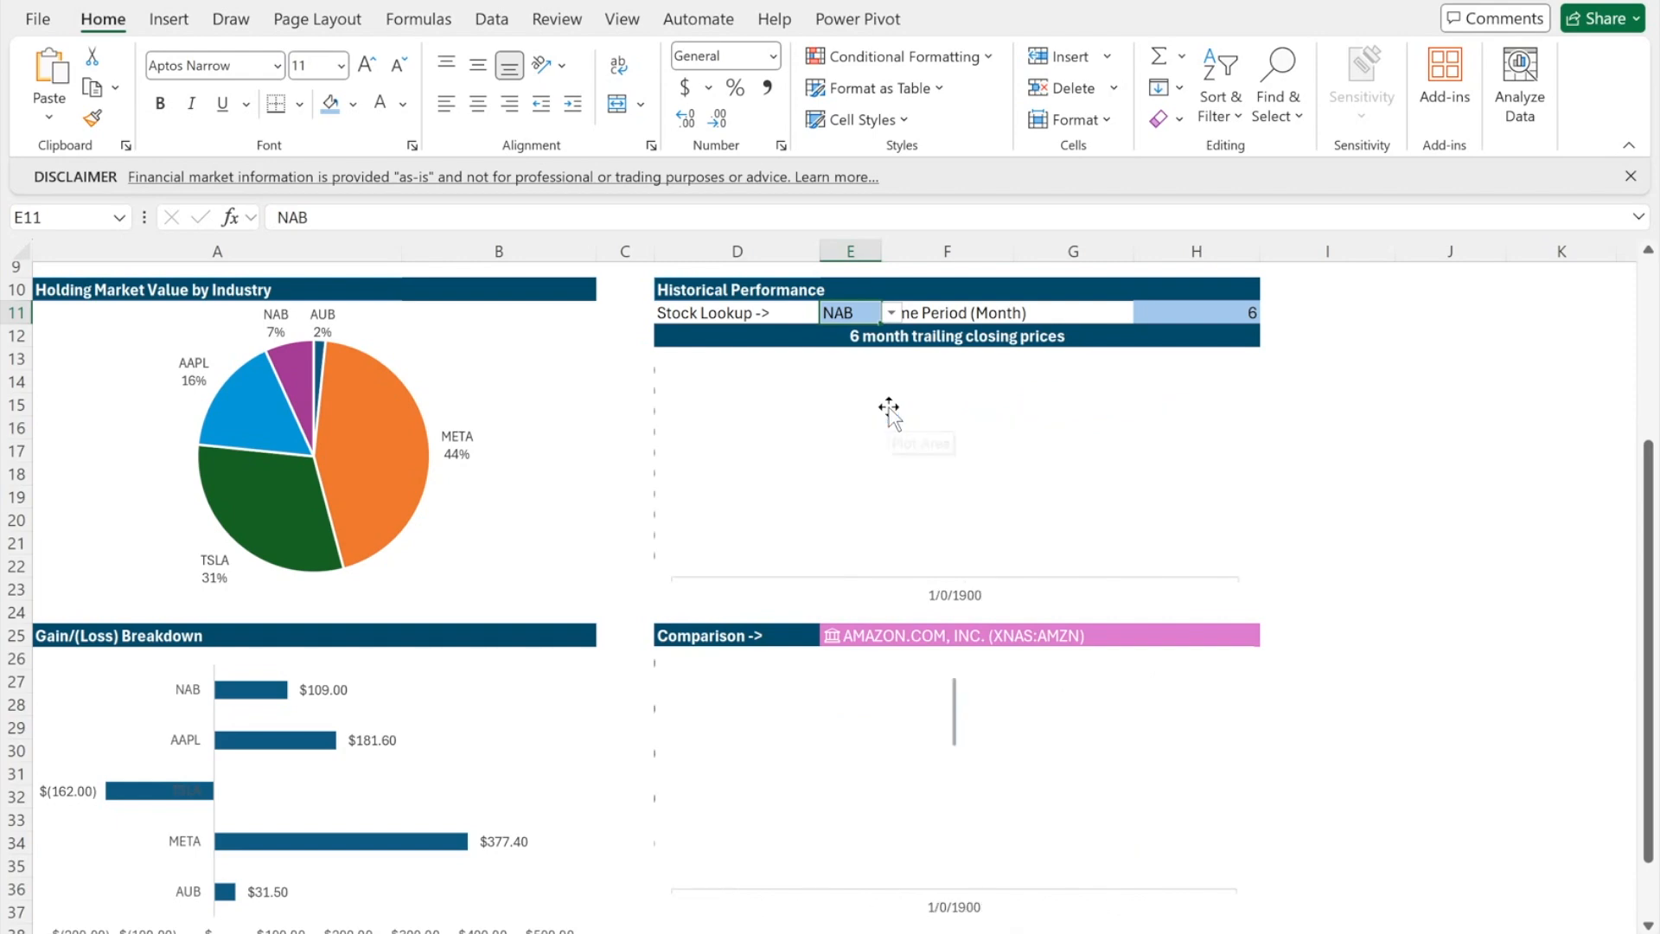